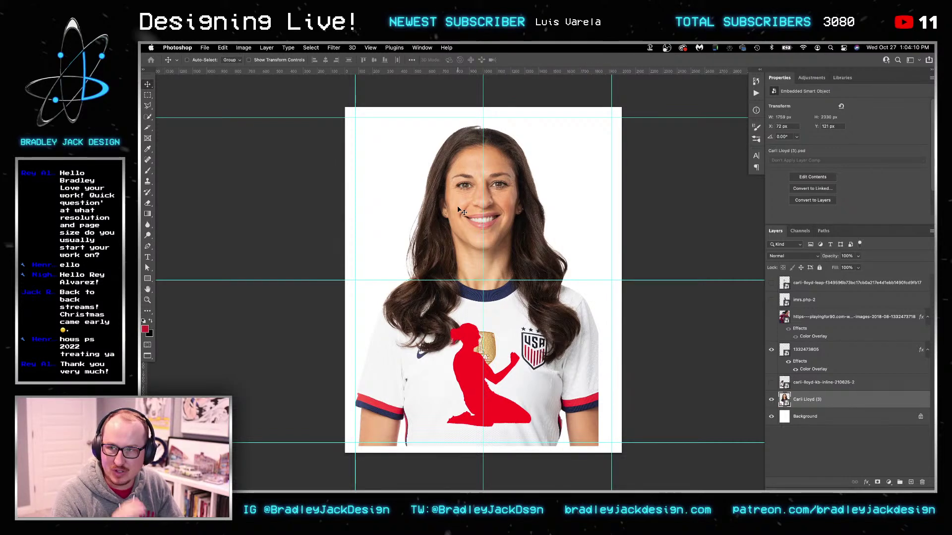
Draw a large black triangle over the portrait, centre it on the canvas and rotate it 180° to point downward
left_click_drag(147, 278, 174, 293)
left_click_drag(359, 107, 669, 367)
key("v")
left_click_drag(574, 310, 538, 309)
key("ctrl+t")
left_click_drag(640, 173, 280, 337)
key("Return")
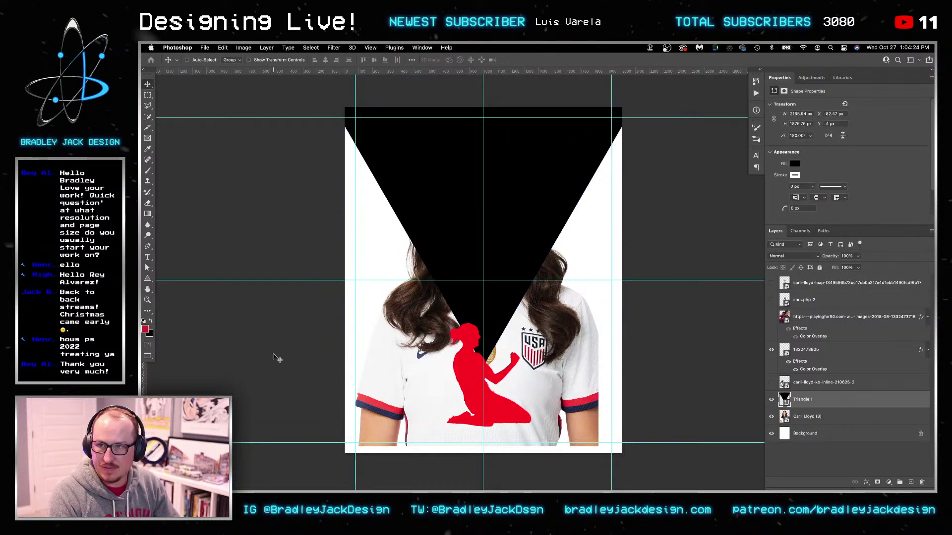
Enlarge the inverted triangle to about 4033 × 3492 px, extending past the canvas top with its tip at the kneeling player's base
left_click_drag(502, 204, 501, 261)
key("ctrl+t")
left_click_drag(482, 163, 474, 74)
key("Return")
Place the triangle layer beneath the portrait layer and clip the portrait to the triangle
key("ctrl+bracketleft")
key("z")
left_click(686, 391, "alt")
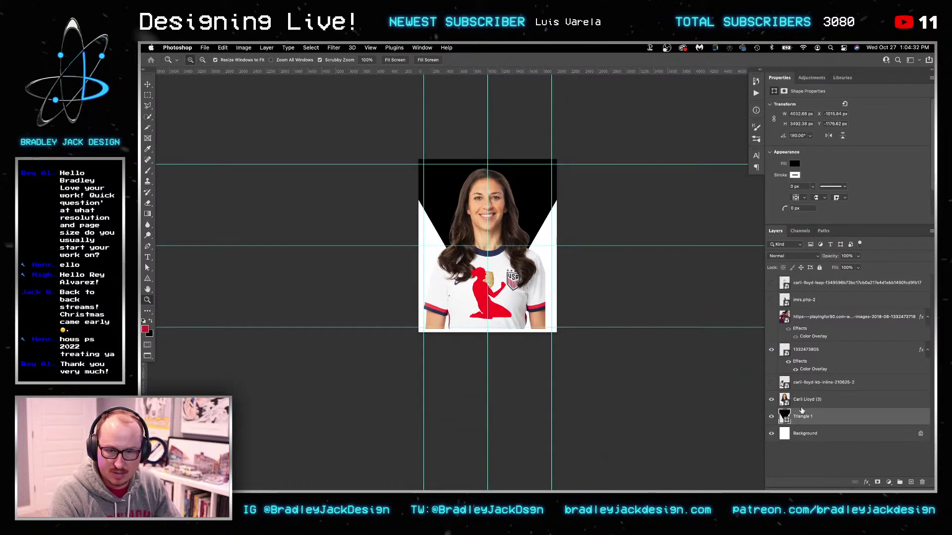
left_click(793, 408, "alt")
left_click(501, 288)
scroll(499, 280, "up", 2)
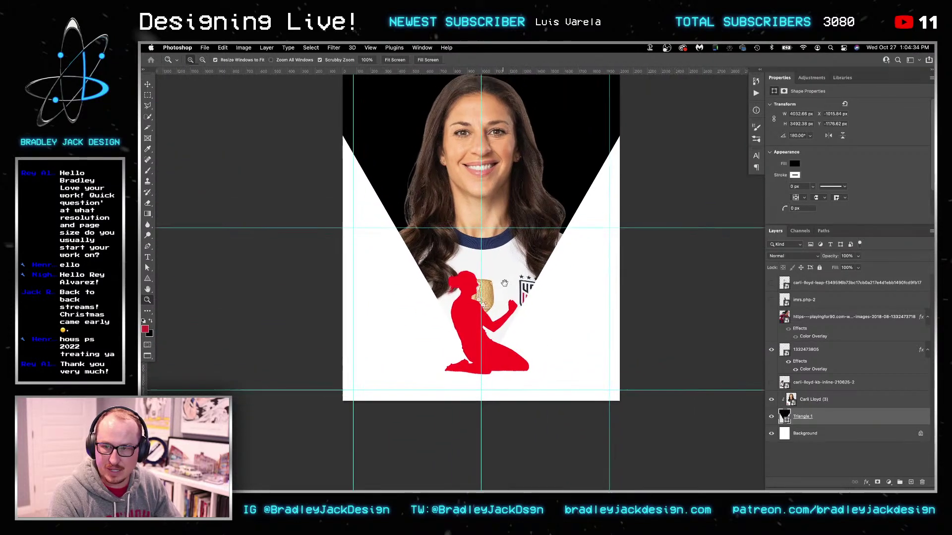
Hide the Color Overlay effect on the kneeling player's layer
key("v")
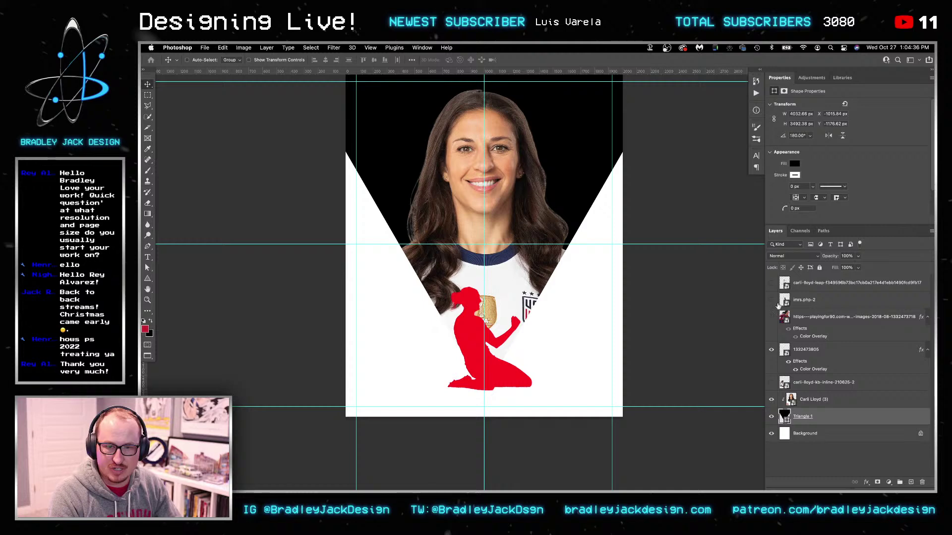
left_click(796, 369)
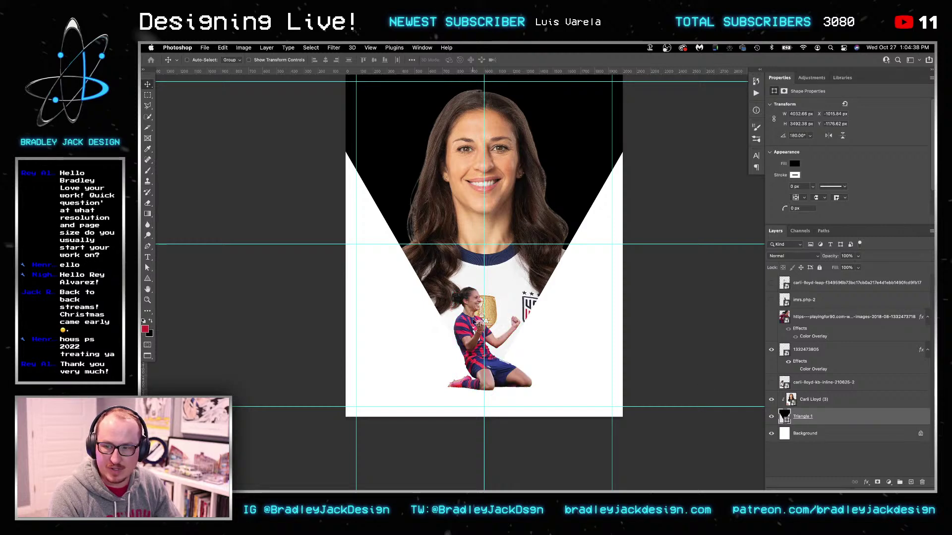
Add a layer above the Background and fill it with a vertical gradient fading from red at the canvas top downward
left_click(806, 434)
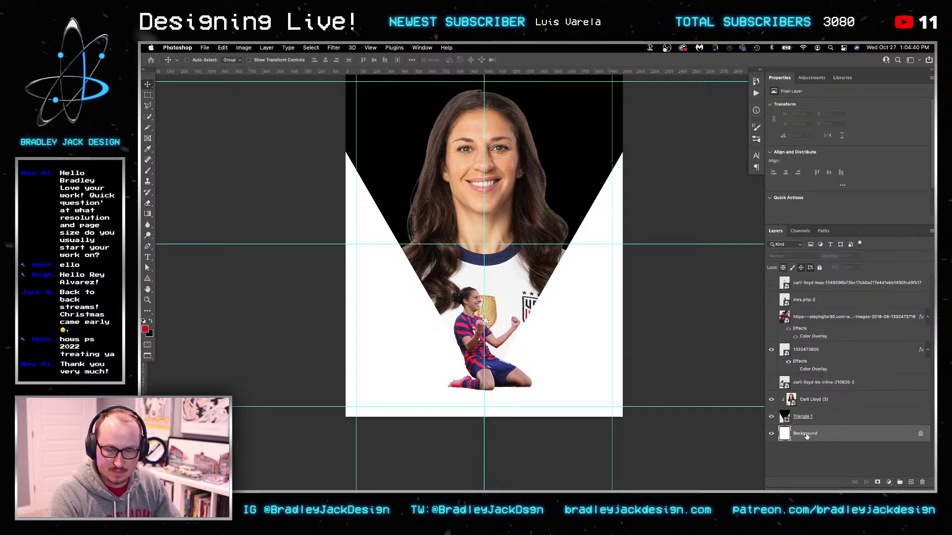
key("super+shift+alt+n")
key("g")
left_click_drag(579, 260, 585, 287)
left_click_drag(580, 125, 580, 412)
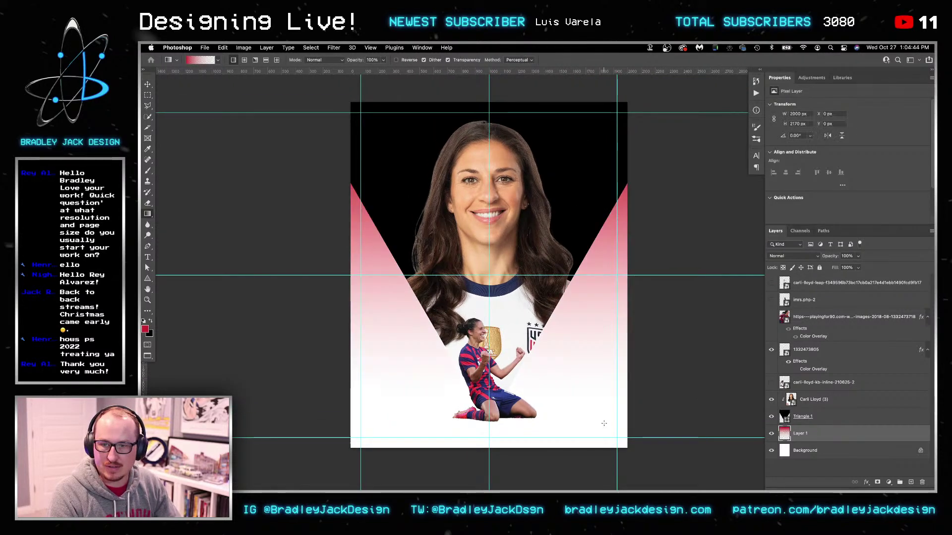
key("super+z")
left_click_drag(581, 175, 580, 431)
left_click_drag(560, 128, 560, 447)
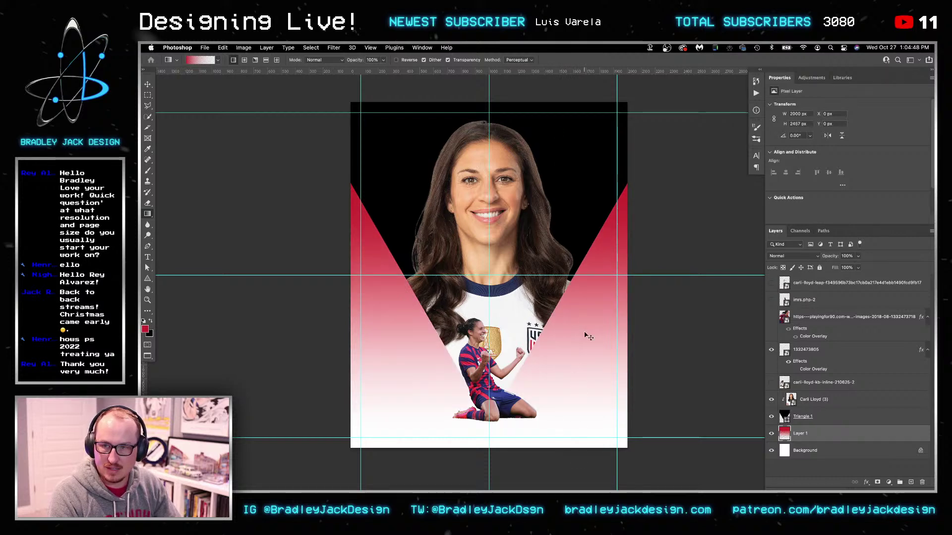
Nudge the portrait layer up 50 px within the triangle
key("v")
left_click_drag(578, 392, 556, 403)
left_click(826, 400)
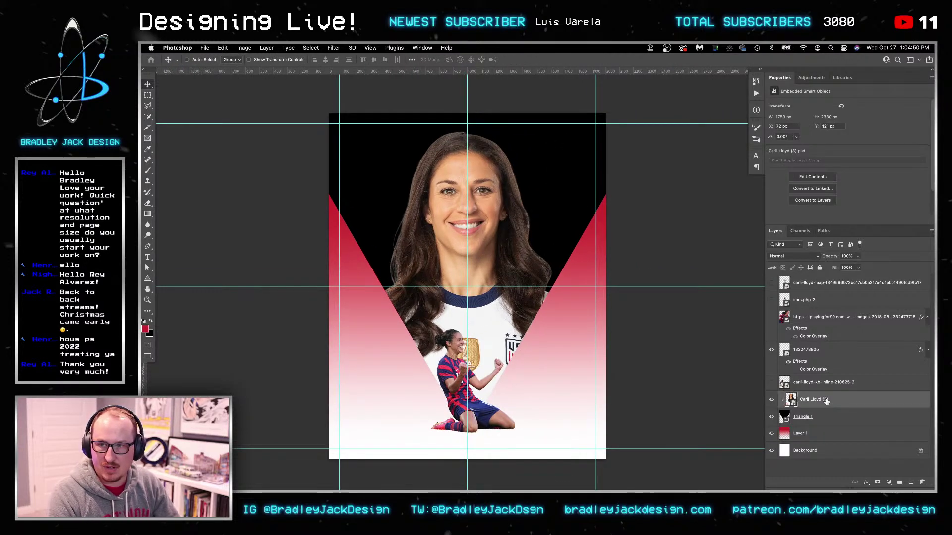
key("shift+Up")
key("shift+Up")
key("shift+Up")
key("shift+Up")
key("shift+Up")
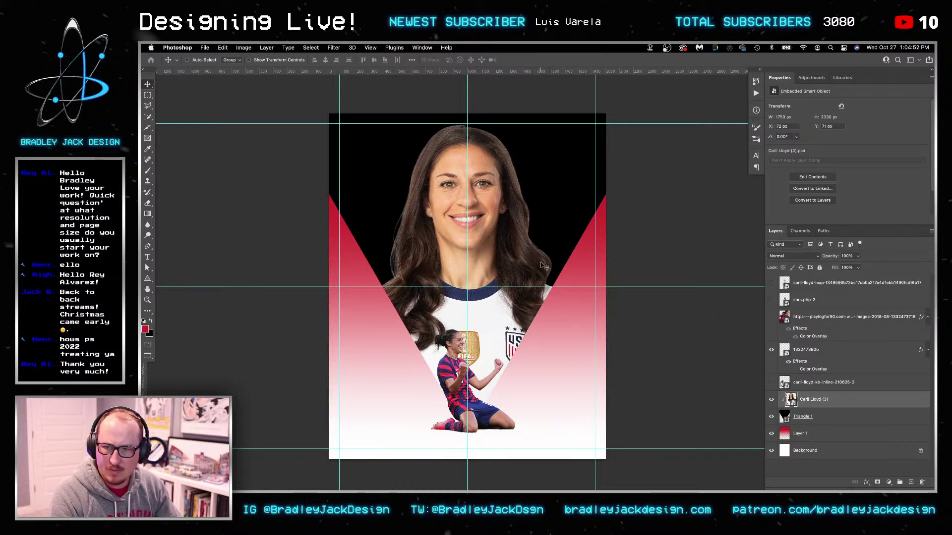
scroll(515, 374, "down", 3)
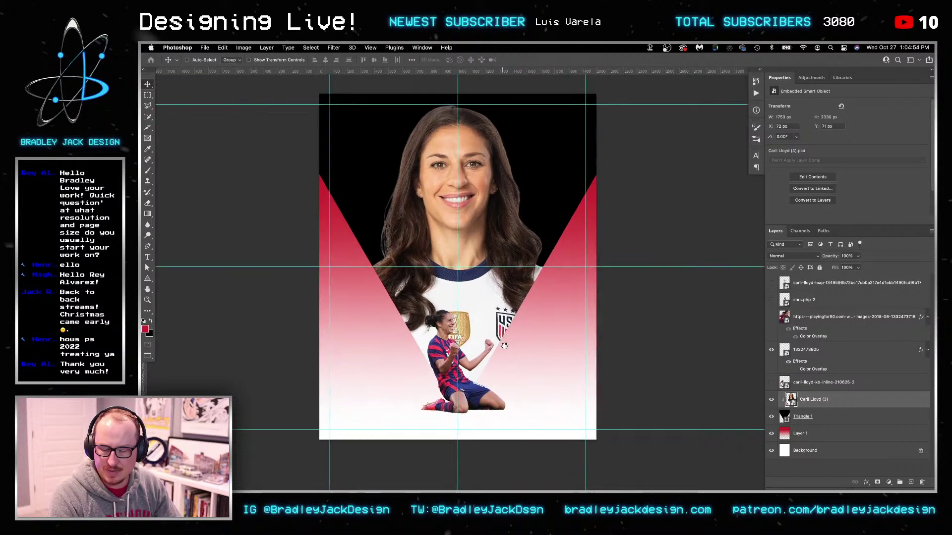
Create an independent copy of the kneeling player's layer with New Smart Object via Copy
left_click(816, 390)
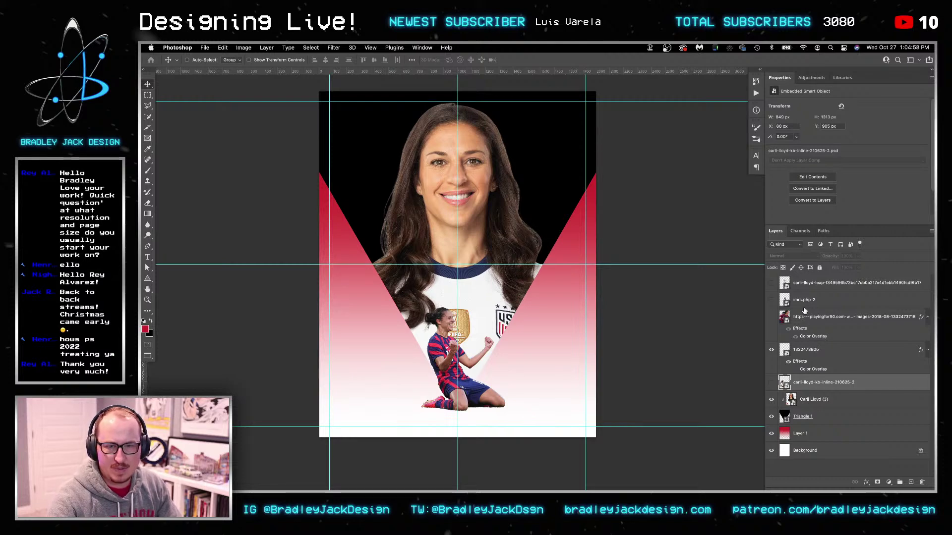
right_click(806, 351)
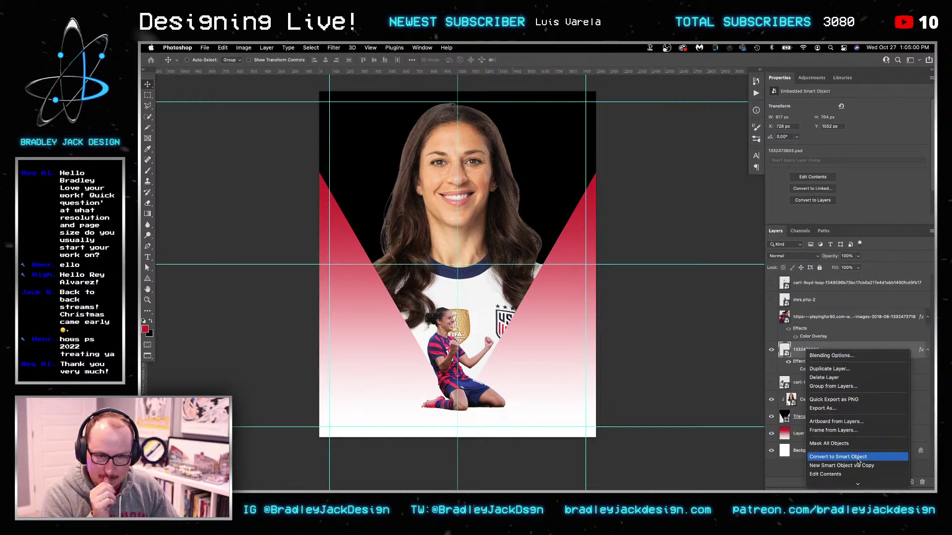
scroll(846, 423, "down", 2)
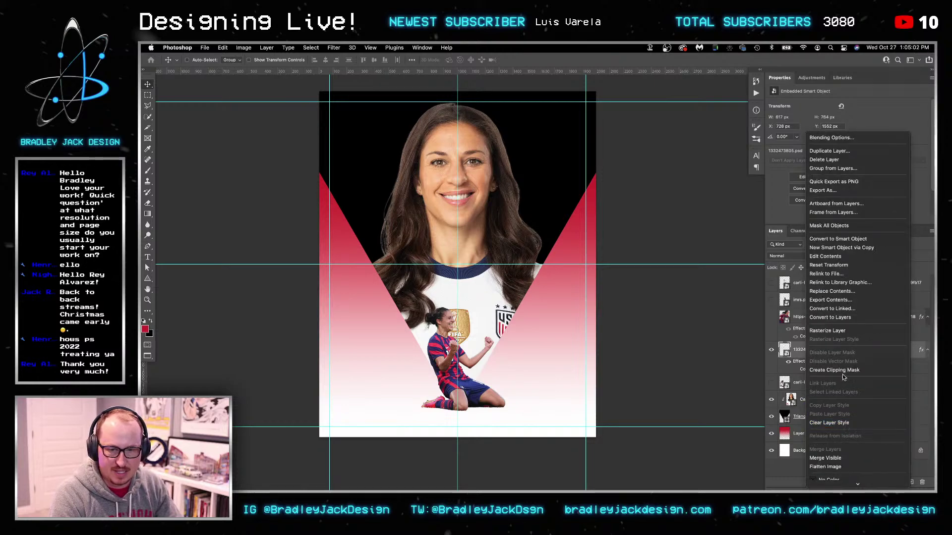
left_click(843, 247)
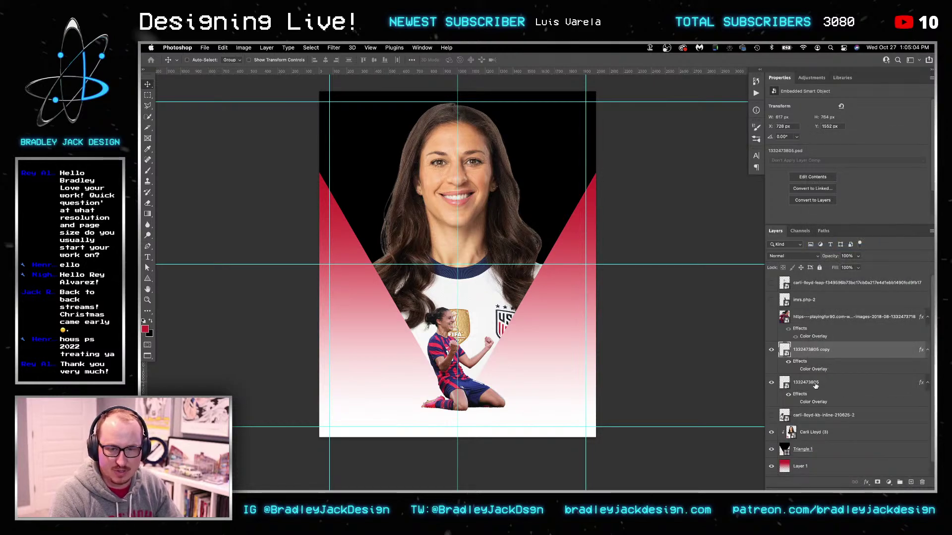
Delete the layer mask inside the original kneeling player's smart object and return to the poster document
double_click(783, 382)
right_click(802, 280)
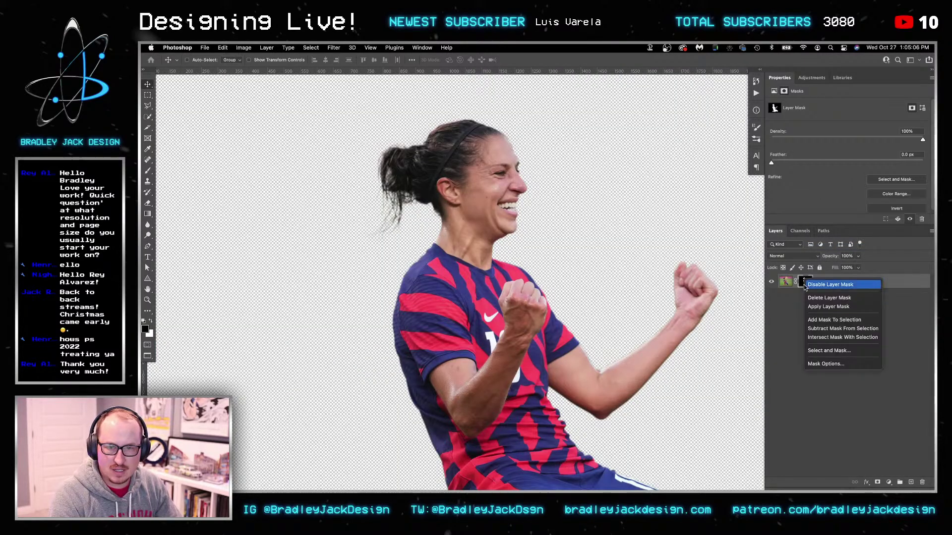
left_click(808, 297)
key("super+w")
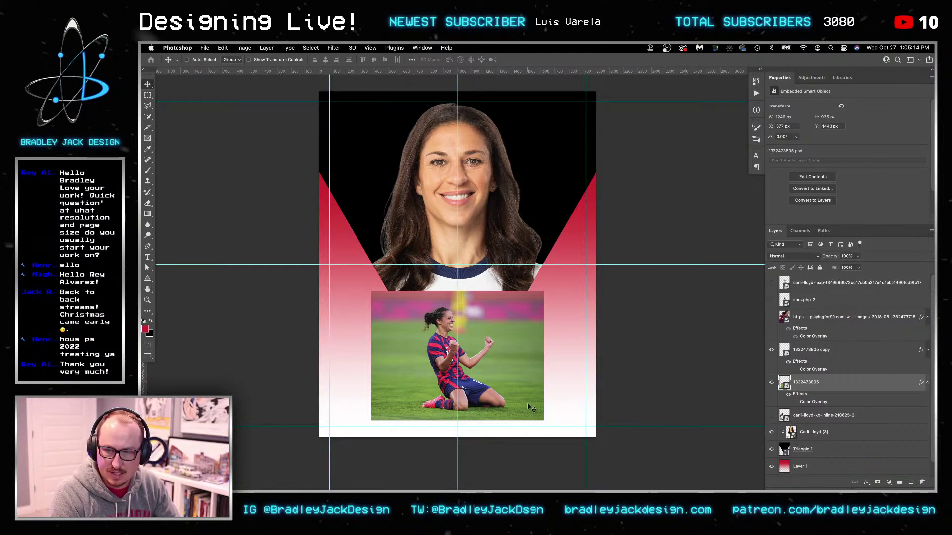
Add a black-to-white Gradient Map above the full stadium photo and clip it to that layer
left_click(811, 77)
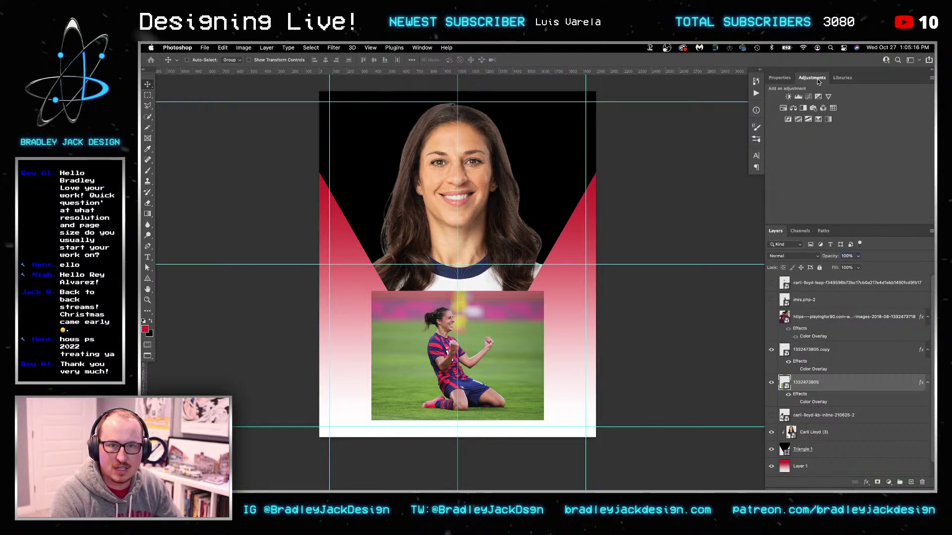
left_click(821, 122)
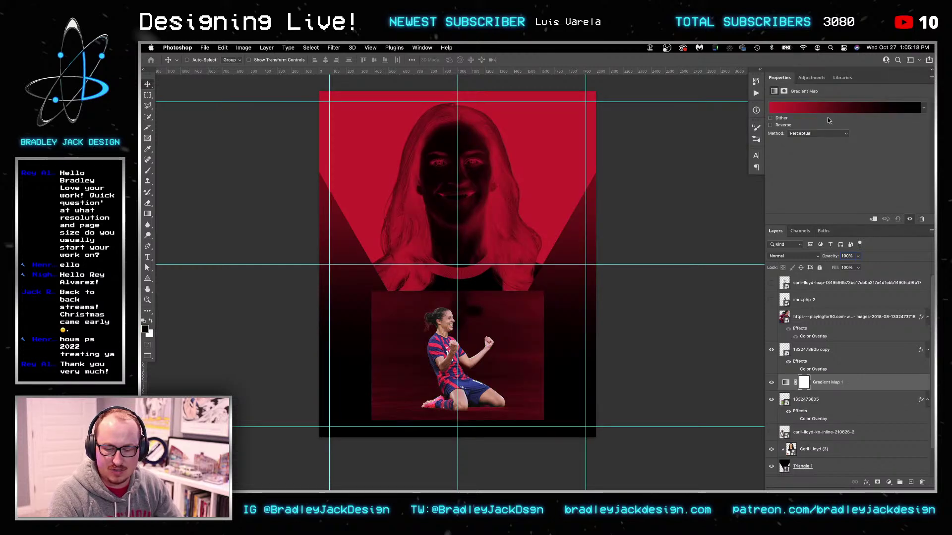
left_click(821, 108)
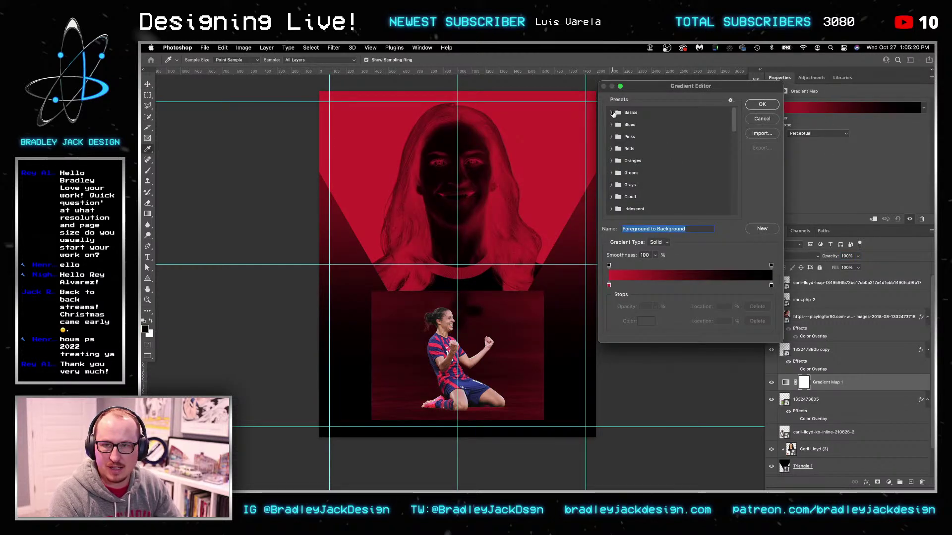
left_click(619, 113)
left_click(621, 125)
left_click(762, 105)
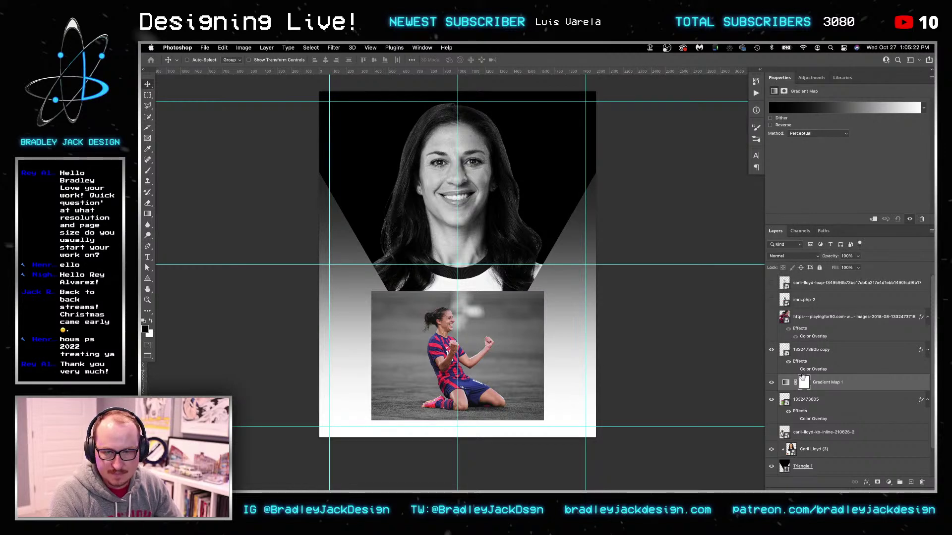
left_click(801, 391, "alt")
Move the Gradient Map's white stop to roughly the middle of the gradient to blow out the photo's background
left_click(808, 400)
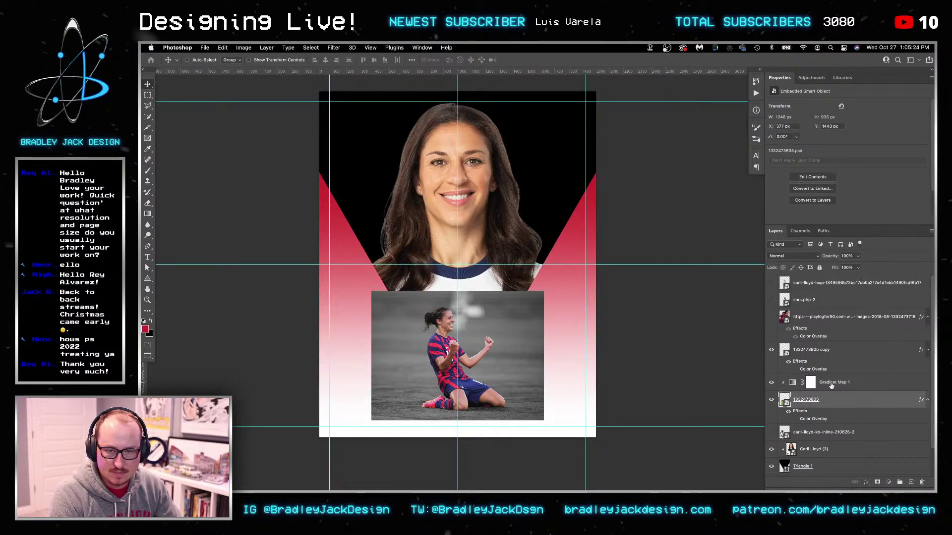
left_click(809, 388)
left_click(793, 386)
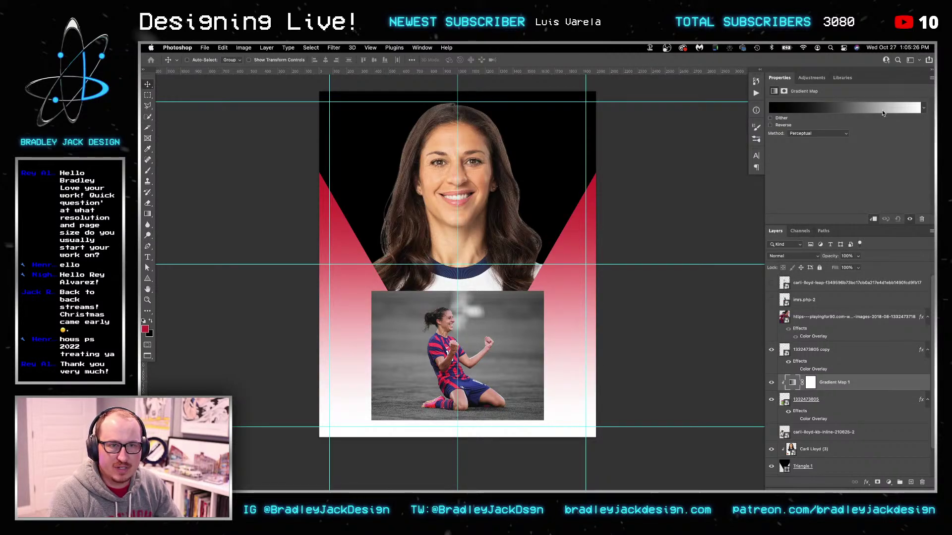
left_click(880, 108)
left_click_drag(771, 285, 698, 285)
left_click(762, 105)
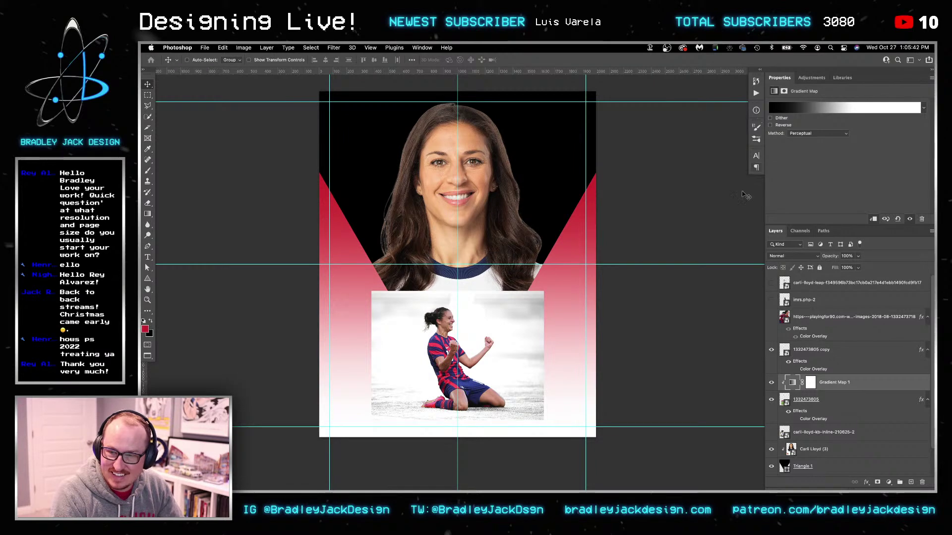
Set the stadium photo layer to Multiply and hide it with a black layer mask
left_click(841, 400)
key("shift+alt+m")
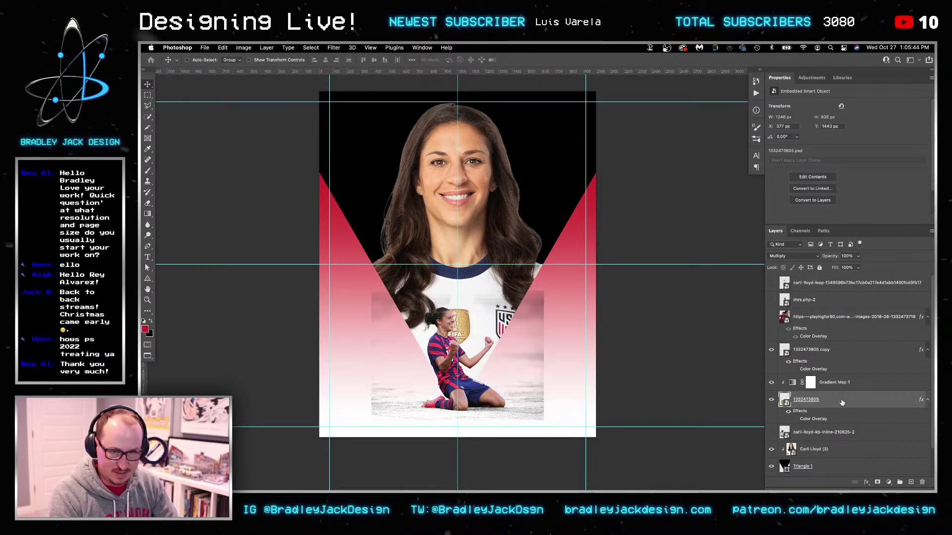
left_click(878, 483)
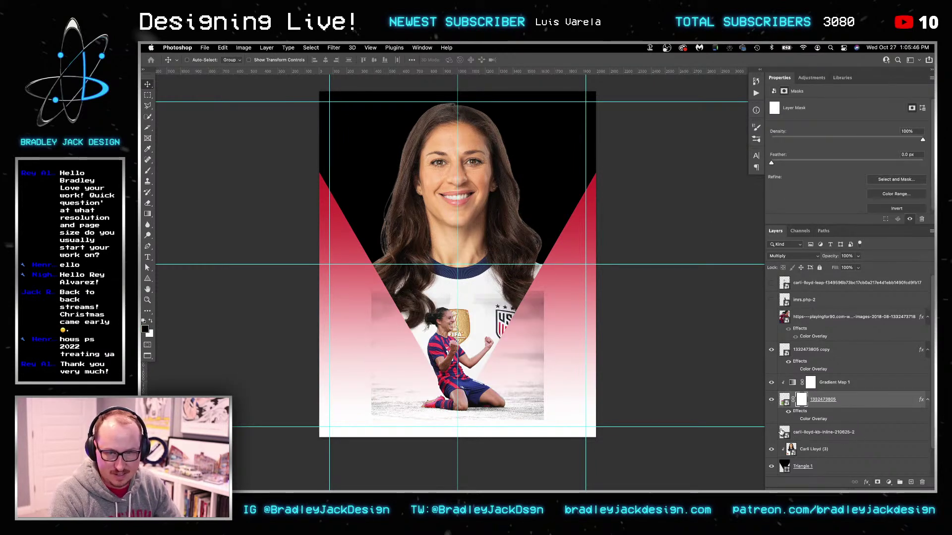
key("b")
key("ctrl+i")
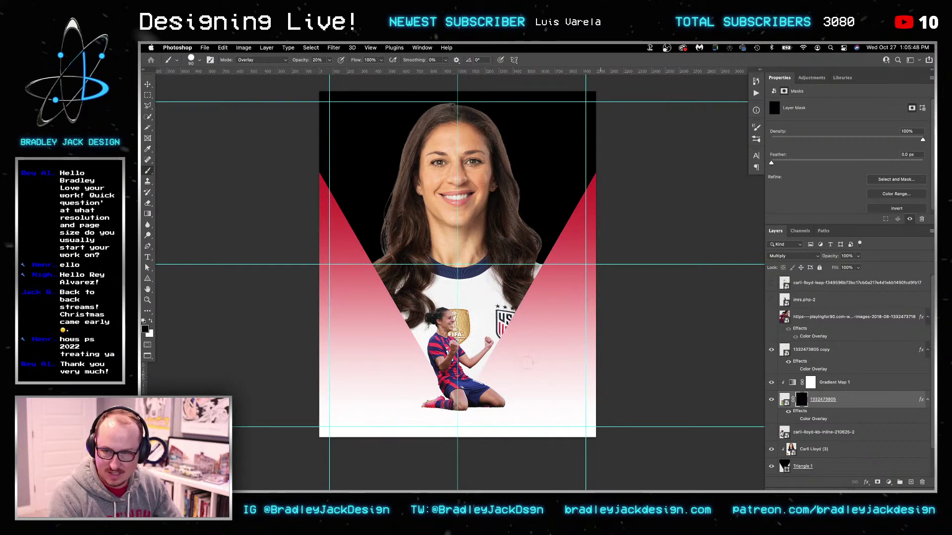
Set up a white, horizontally flattened brush with 0% hardness and a 700 px size
right_click(448, 260)
mouse_move(469, 291)
left_mouse_down()
mouse_move(490, 295)
mouse_move(455, 298)
mouse_move(463, 288)
left_mouse_up()
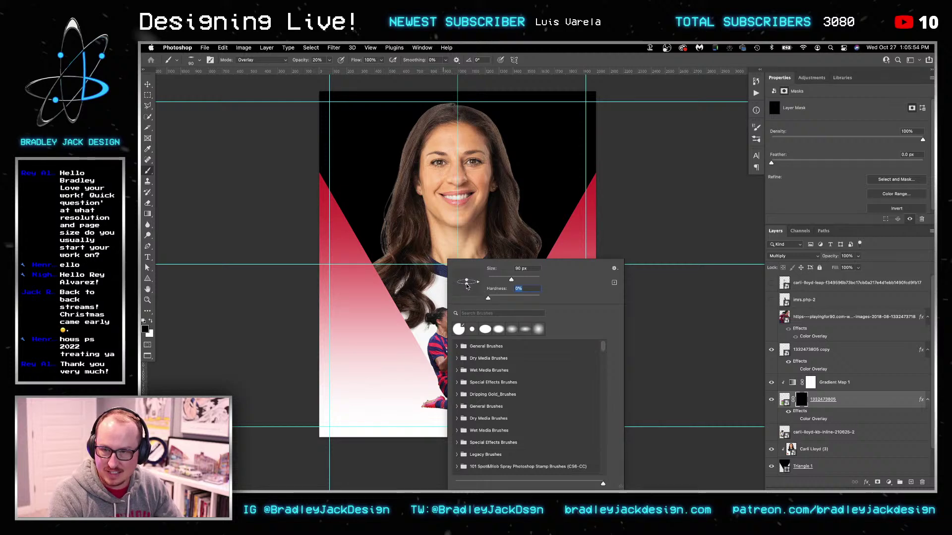
key("Return")
key("x")
key("bracketright")
key("bracketright")
key("bracketright")
key("bracketright")
key("bracketright")
key("bracketright")
key("bracketright")
key("bracketright")
key("bracketright")
key("x")
key("x")
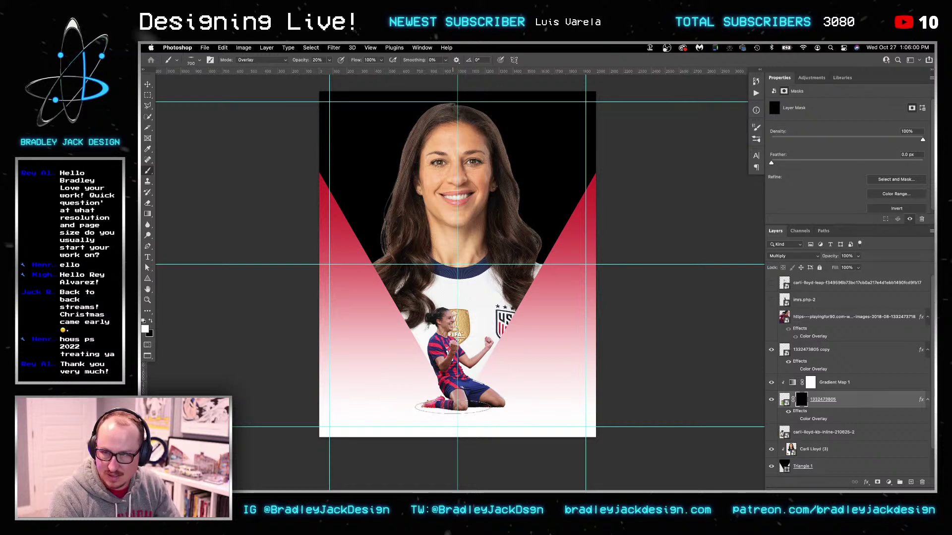
Switch the brush to Normal mode and paint on the mask to reveal the ground beneath the kneeling player
key("alt+shift+n")
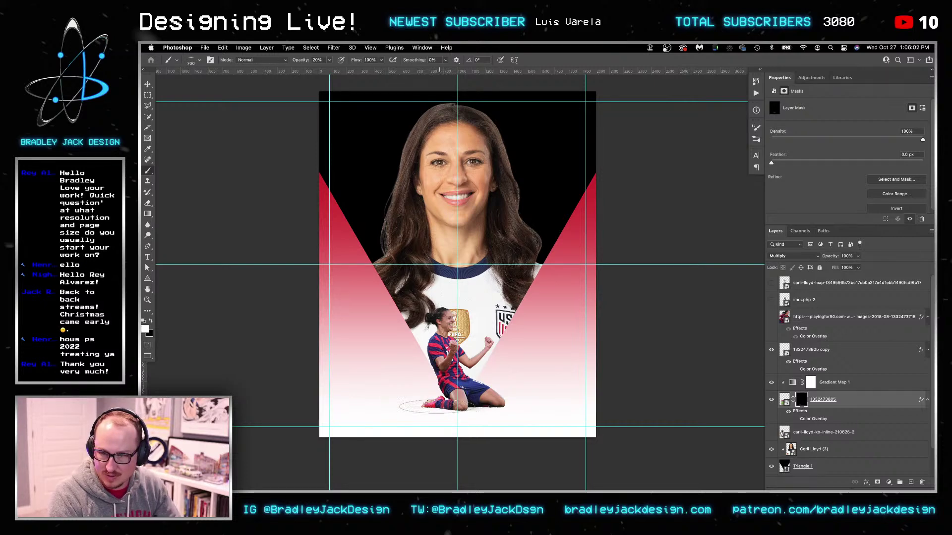
key("x")
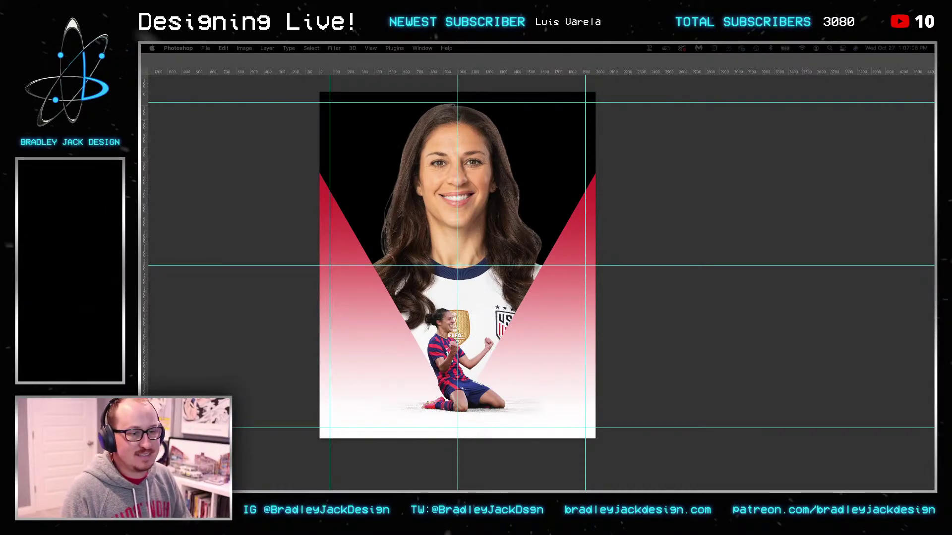
left_click(546, 329)
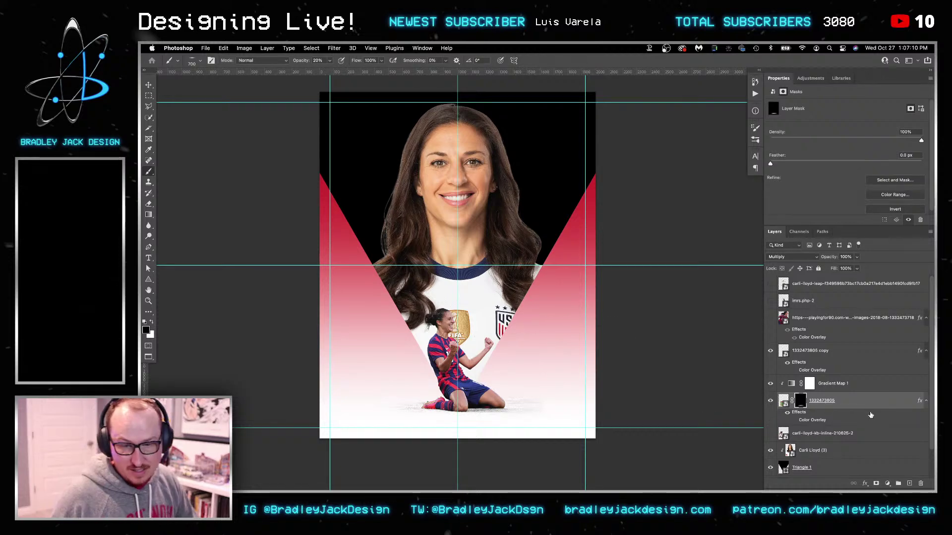
Change the fill of the triangle behind the portrait to white
scroll(832, 438, "down", 2)
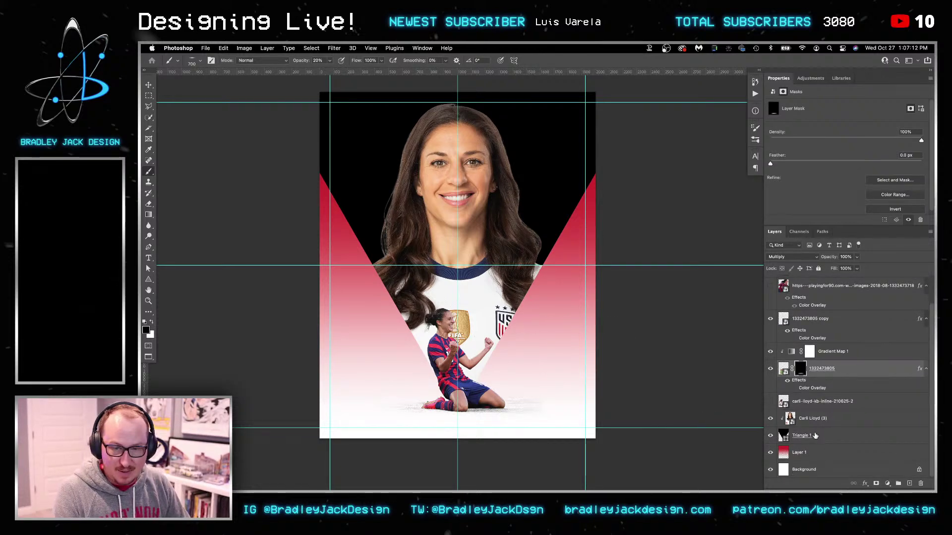
left_click(818, 441)
key("u")
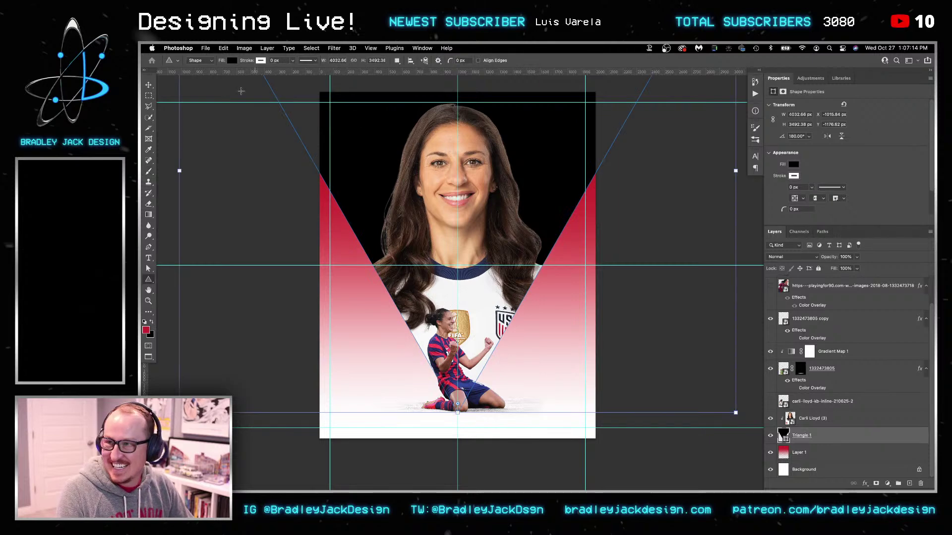
left_click(232, 60)
left_click(187, 104)
key("v")
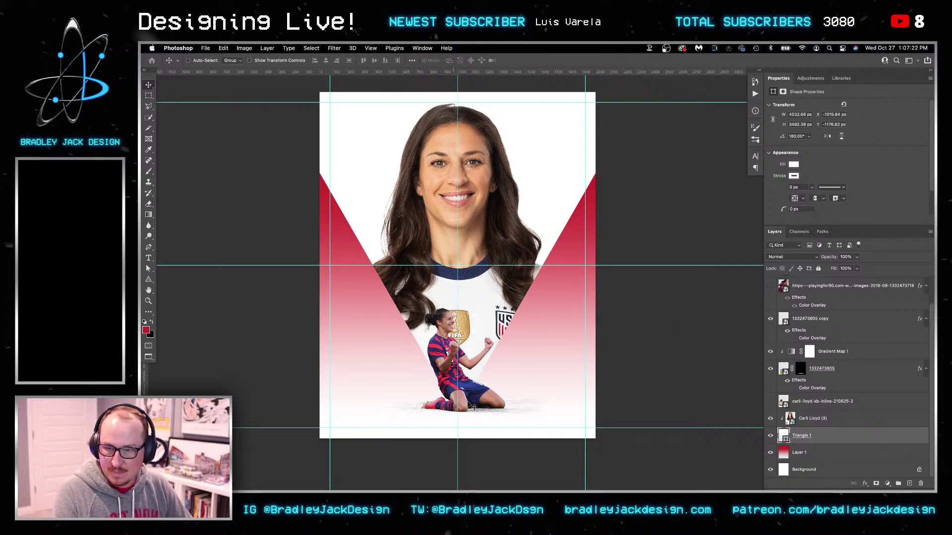
Add a new layer directly above the Background and fill it with the red foreground colour
left_click(793, 470)
key("super+alt+shift+n")
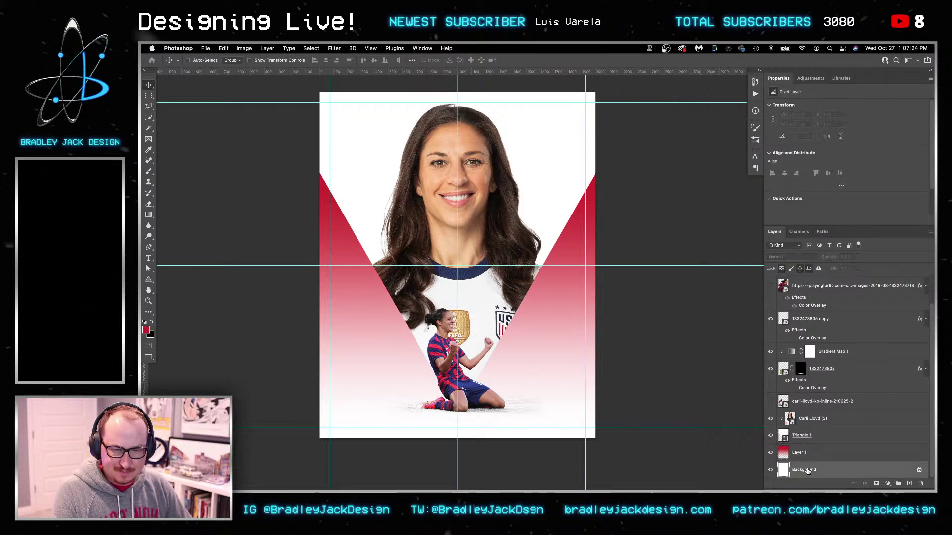
key("g")
key("alt+BackSpace")
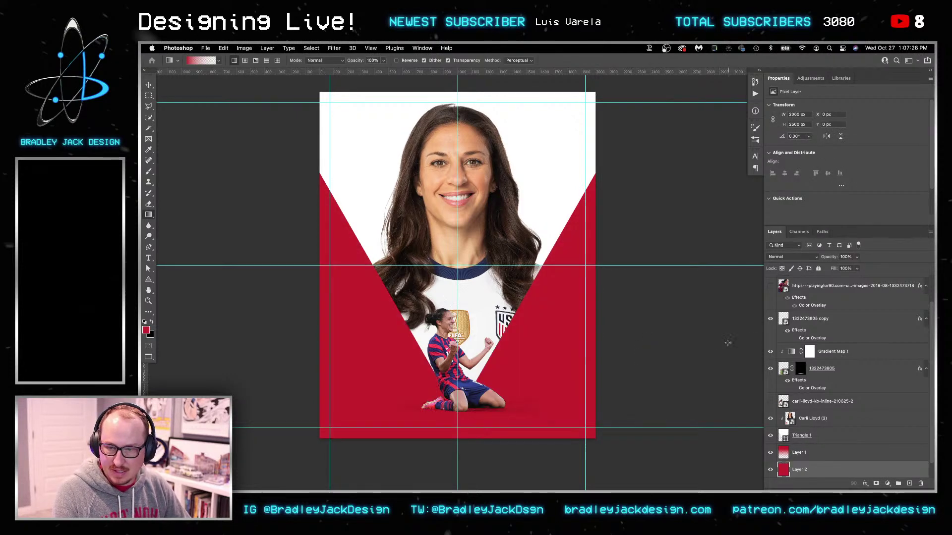
Set the red gradient layer to Screen, duplicate it and set the copy's blend mode to Overlay
left_click(807, 453)
key("v")
key("shift+alt+s")
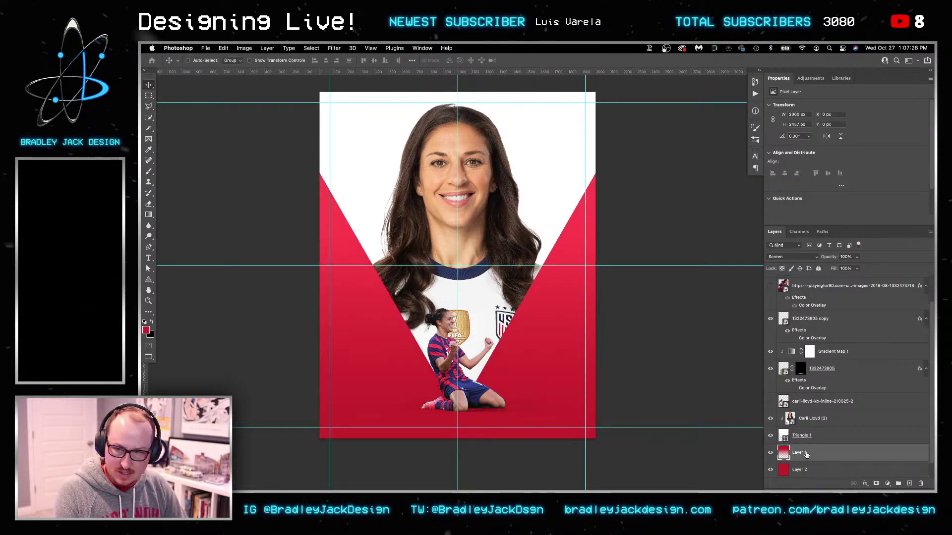
key("ctrl+j")
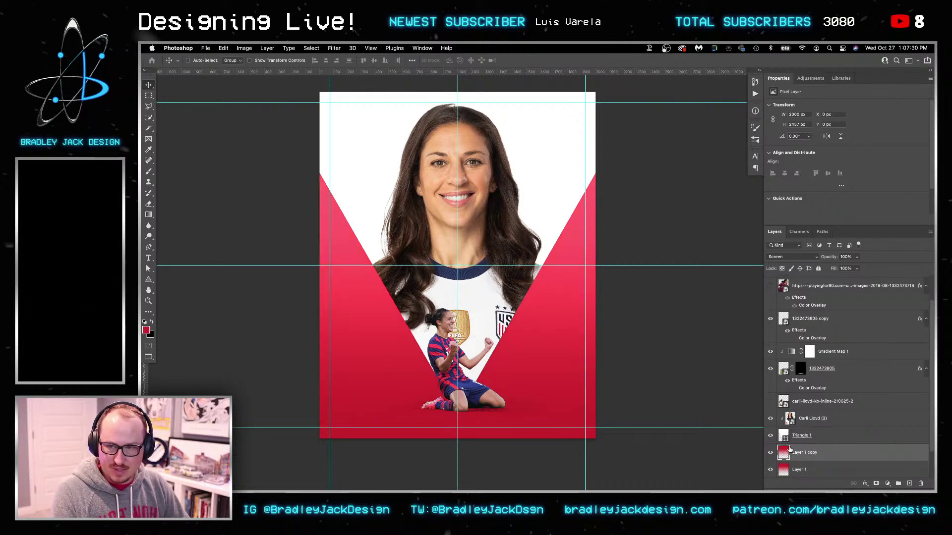
key("c")
key("shift+alt+o")
Duplicate the gradient copy, rotate it 180°, set it to Multiply and move it down to the poster's lower edge
key("ctrl+j")
key("ctrl+t")
left_click_drag(617, 88, 590, 407)
key("Return")
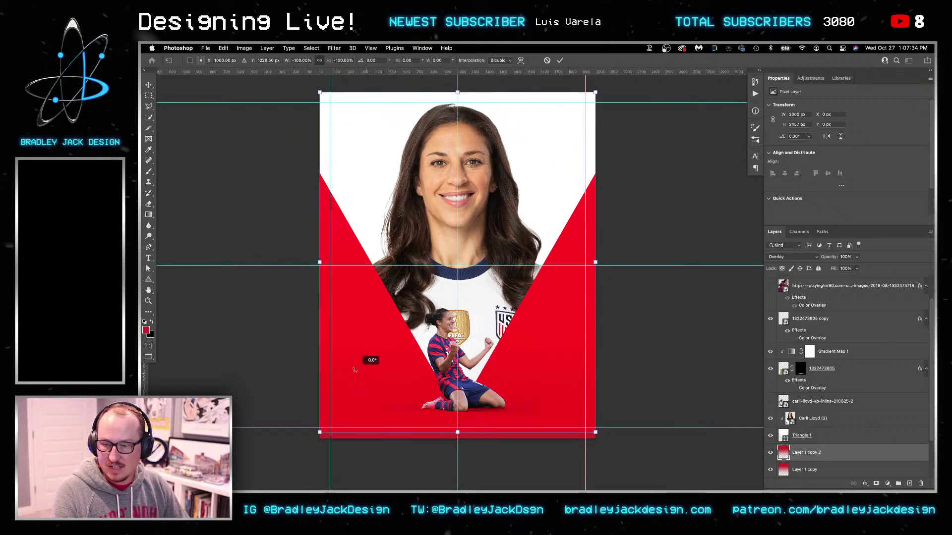
key("shift+alt+m")
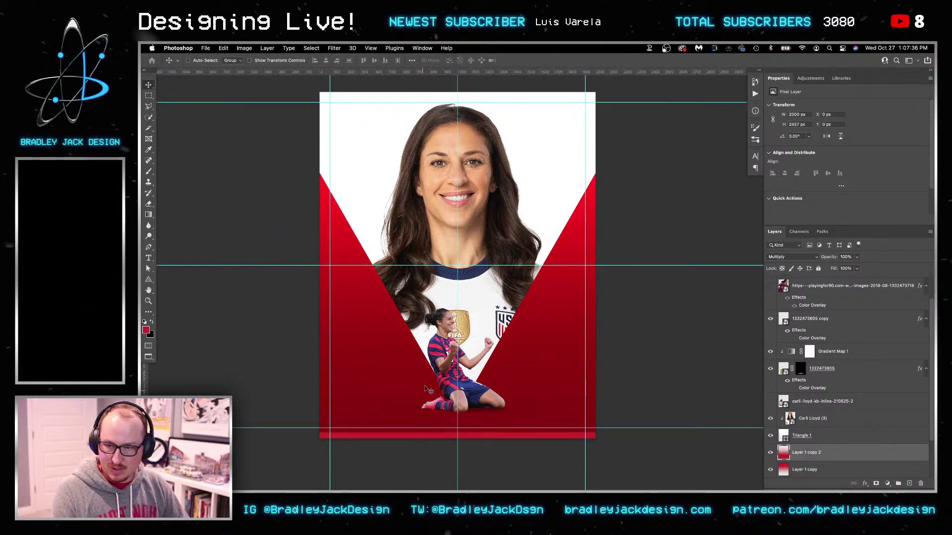
left_click_drag(527, 348, 548, 378)
Inspect the kneeling player and the new gradient background up close and at full poster size
key("z")
left_click(496, 365)
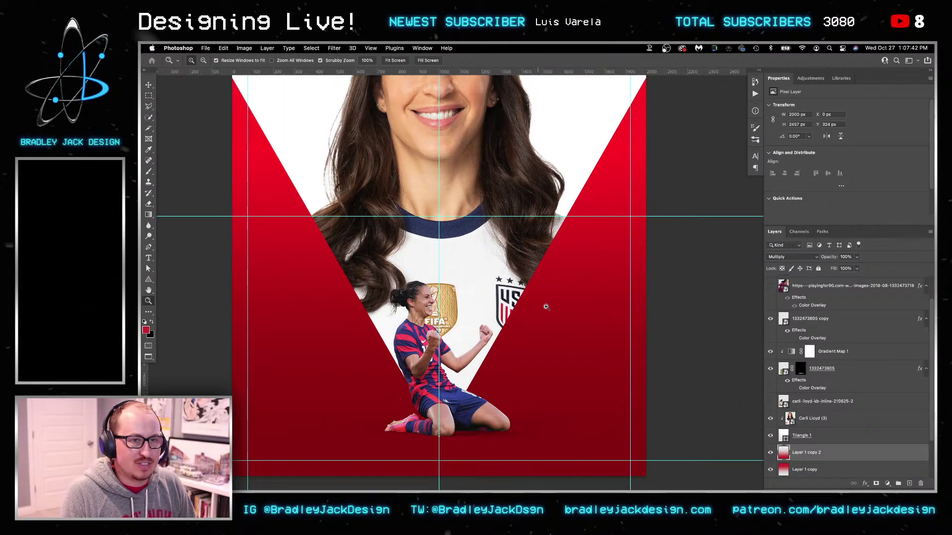
key("Tab")
key("Tab")
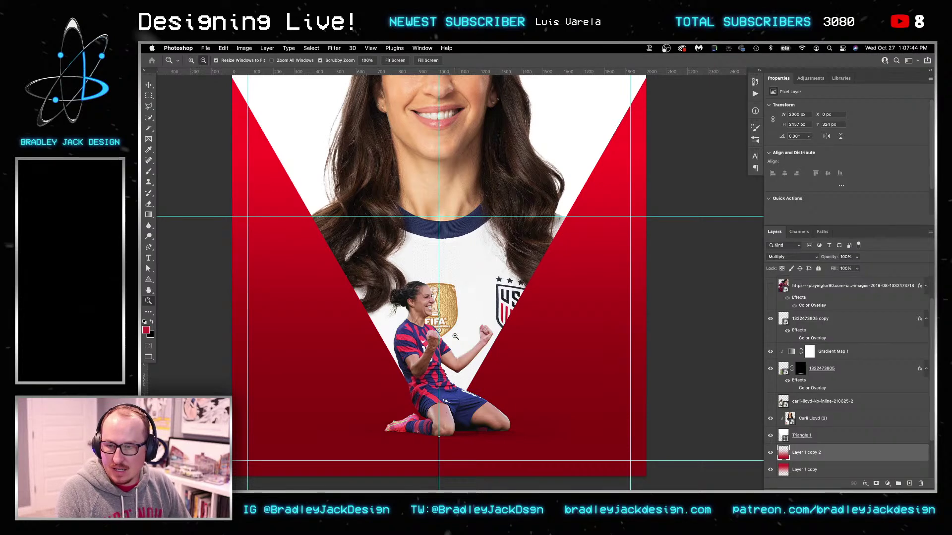
left_click(458, 342, "alt")
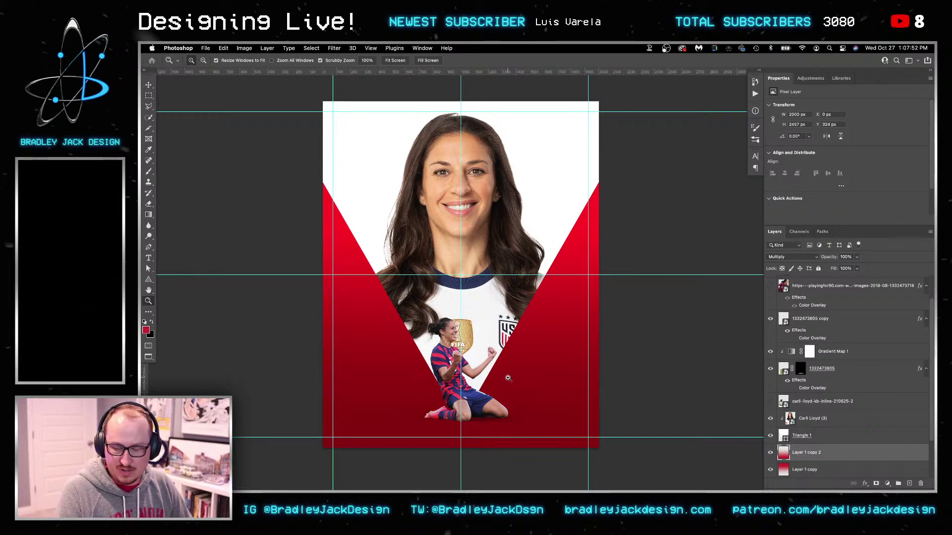
key("shift+Tab")
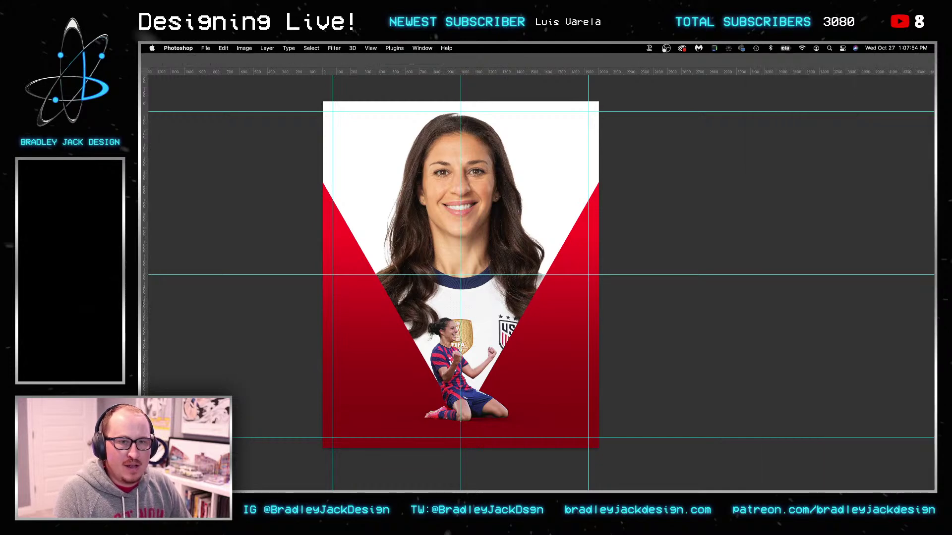
key("shift+Tab")
left_click_drag(550, 285, 588, 288)
key("v")
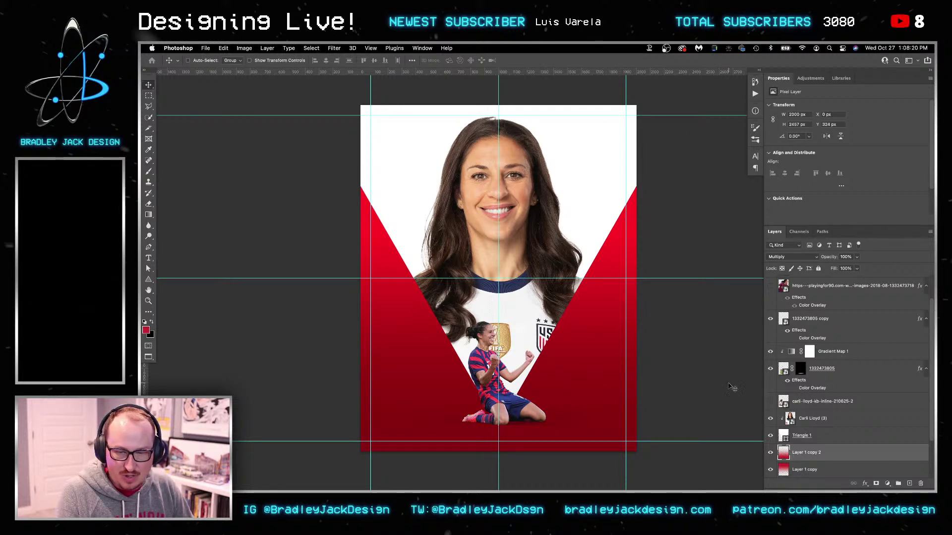
Review the poster without panels and consult the Panthers Rabbitohs reference poster in Safari before returning to Photoshop
left_click(839, 377)
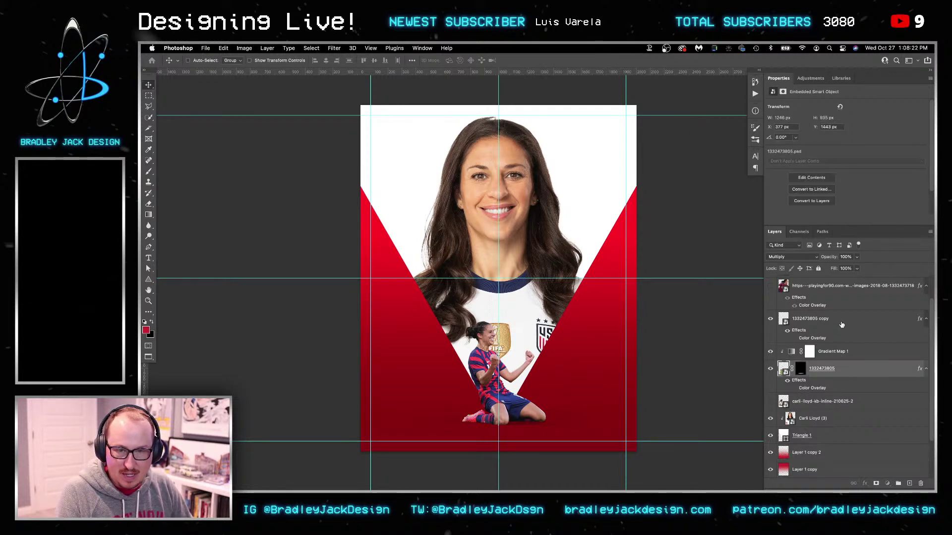
left_click(841, 325, "shift")
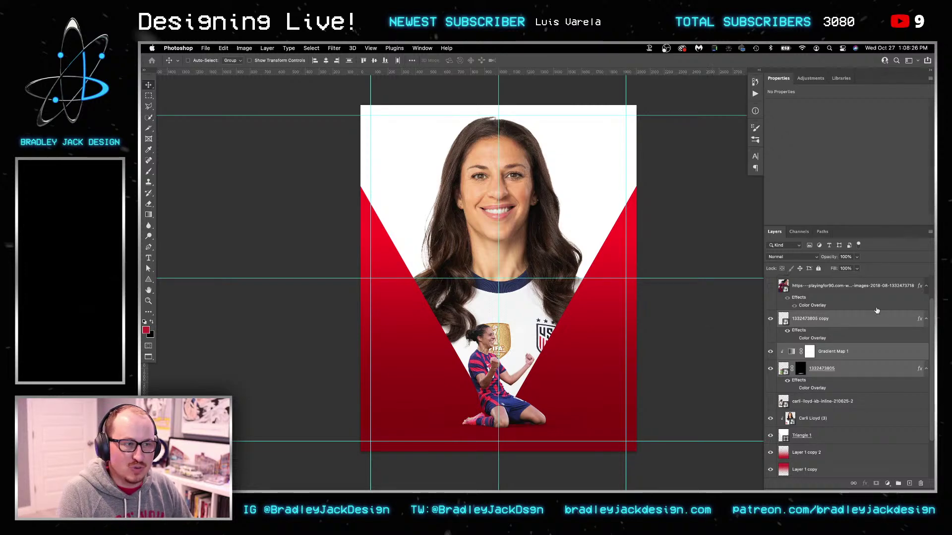
key("Tab")
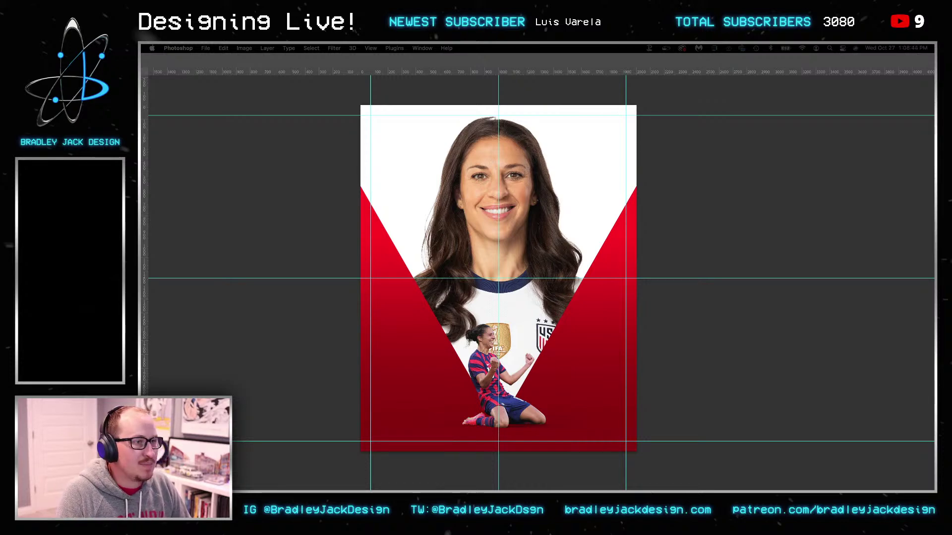
key("super+Tab")
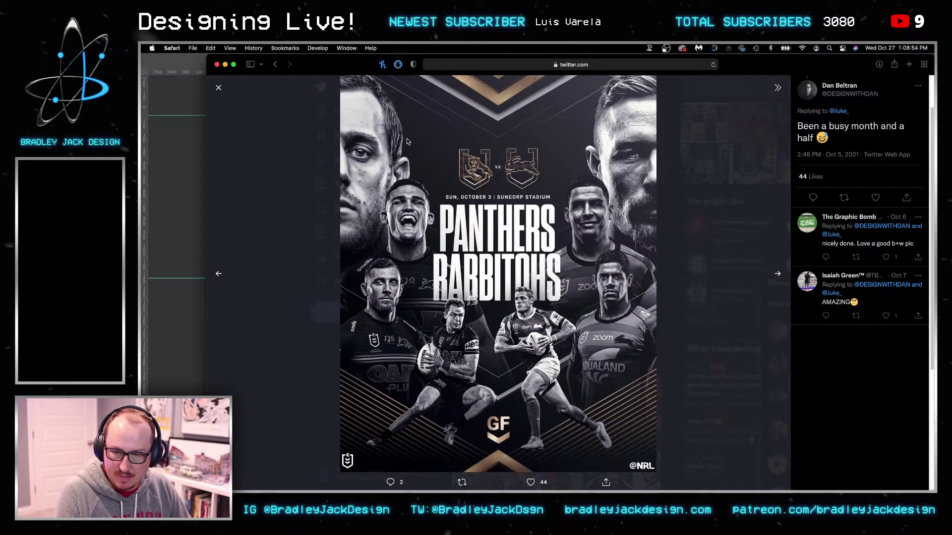
left_click(198, 103)
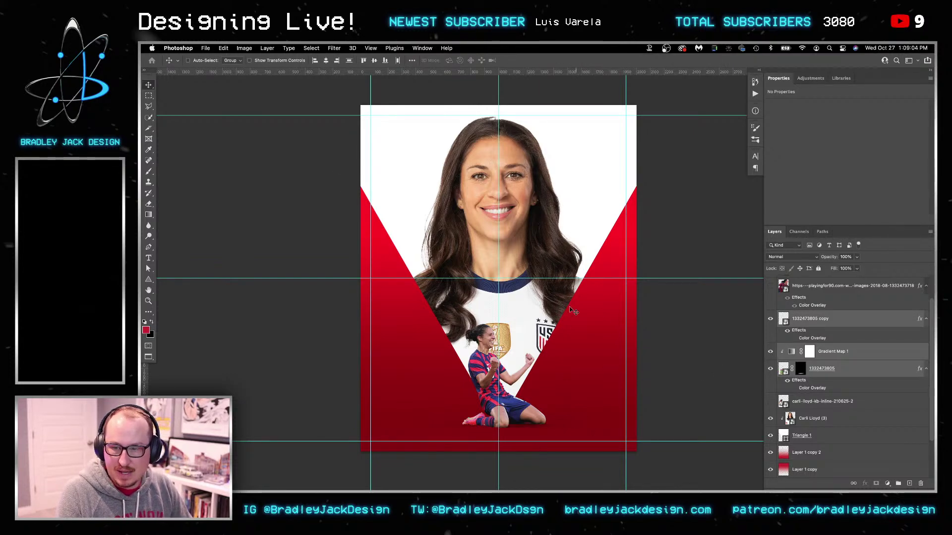
Run the BJD2 sports action on the kneeling player's cutout layer
left_click(813, 303)
scroll(815, 314, "up", 1)
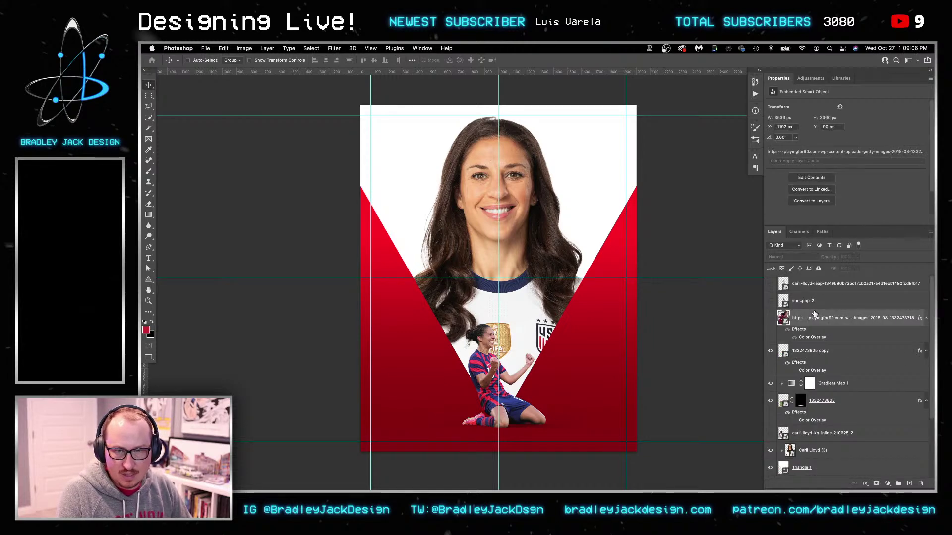
scroll(811, 352, "down", 2)
left_click(817, 307)
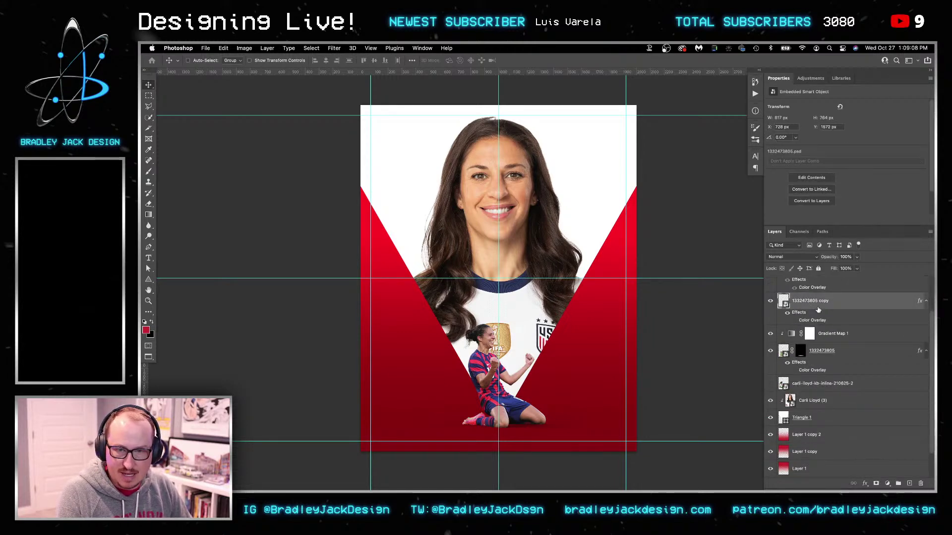
left_click(755, 93)
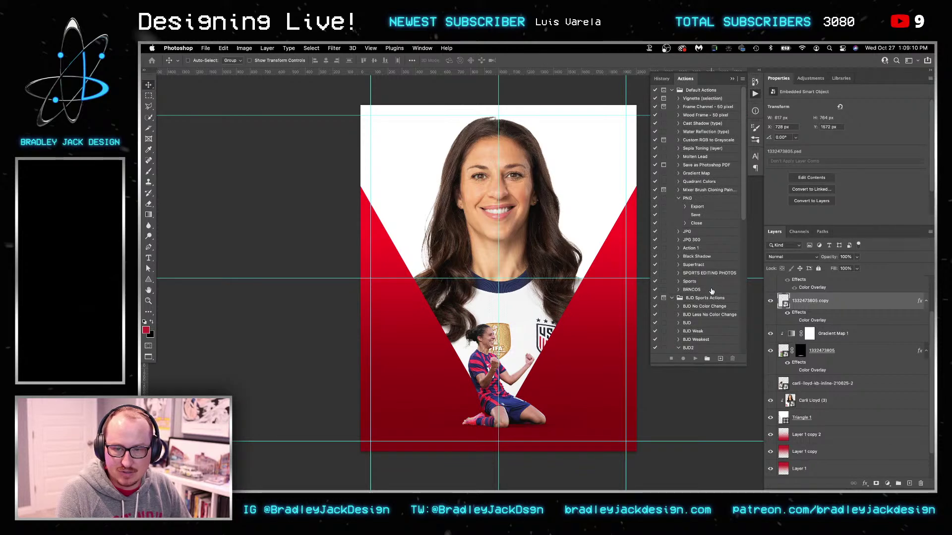
scroll(711, 308, "down", 1)
left_click(703, 320)
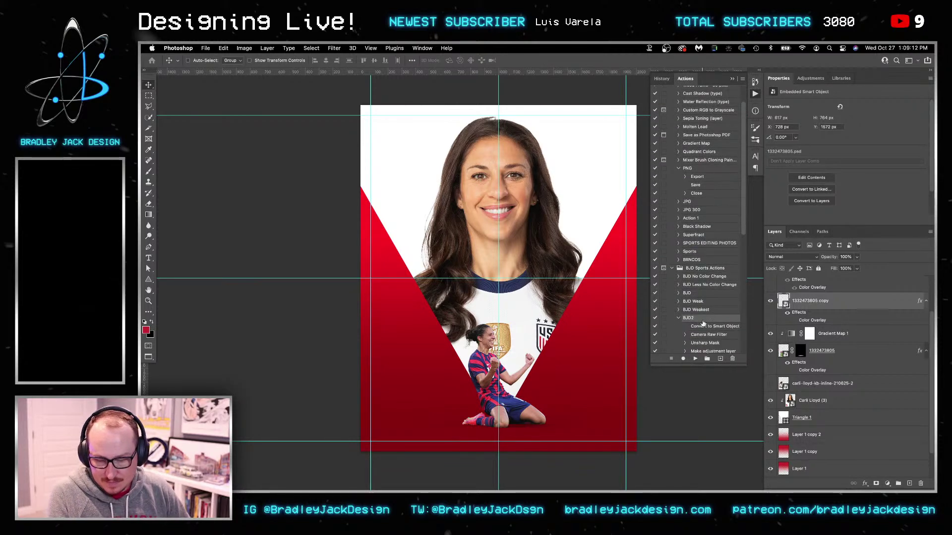
left_click(695, 358)
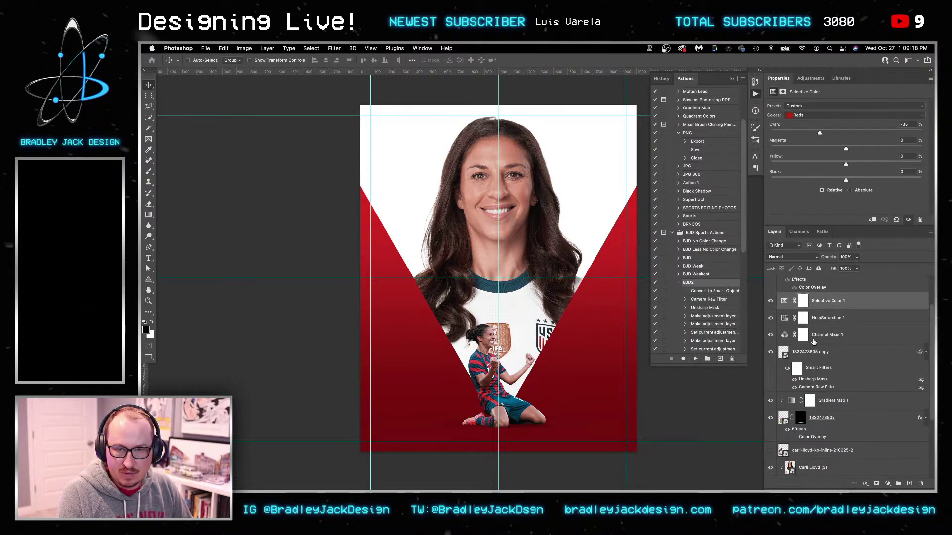
Clip the Selective Color, Hue/Saturation and Channel Mixer adjustments to the kneeling player's layer
key("super+z")
right_click(825, 313)
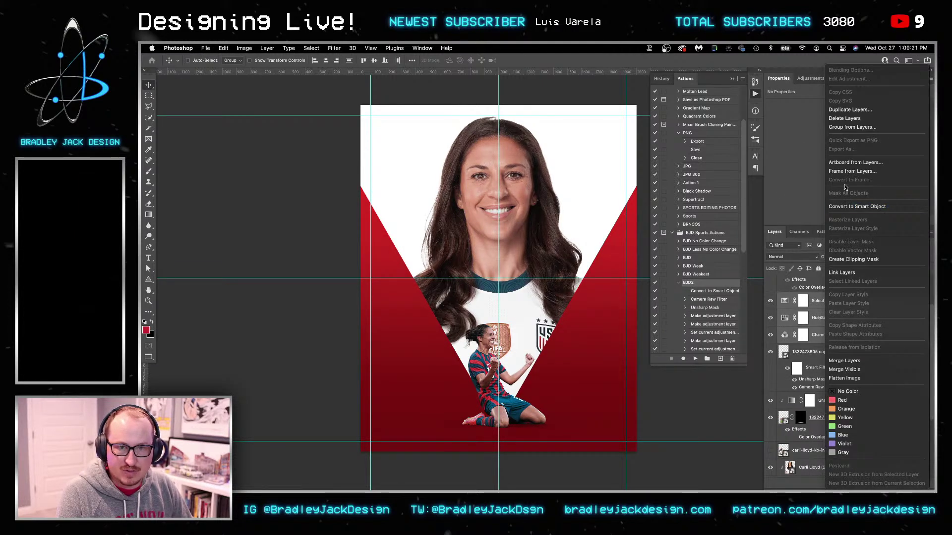
left_click(848, 259)
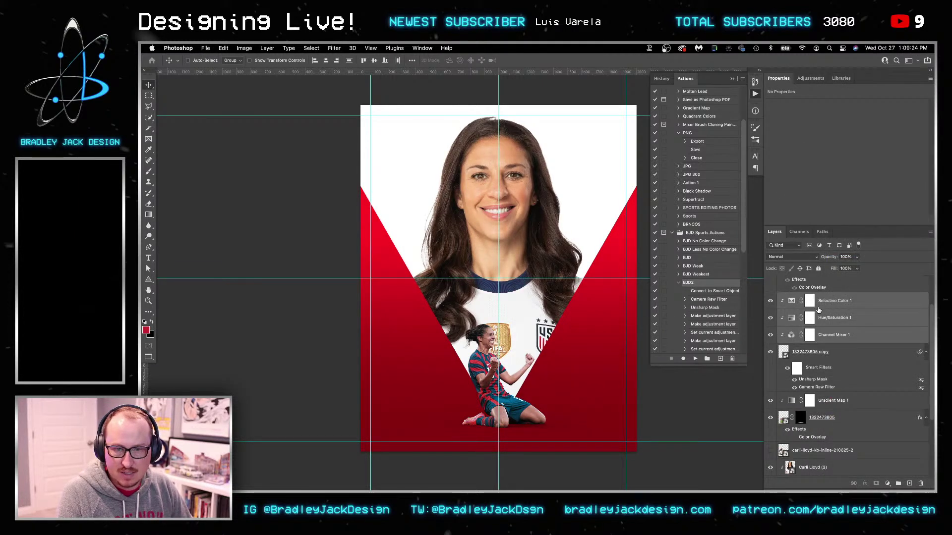
Set the blending mode of the kneeling player's Camera Raw Filter to Luminosity
left_click(818, 310)
left_click(824, 353)
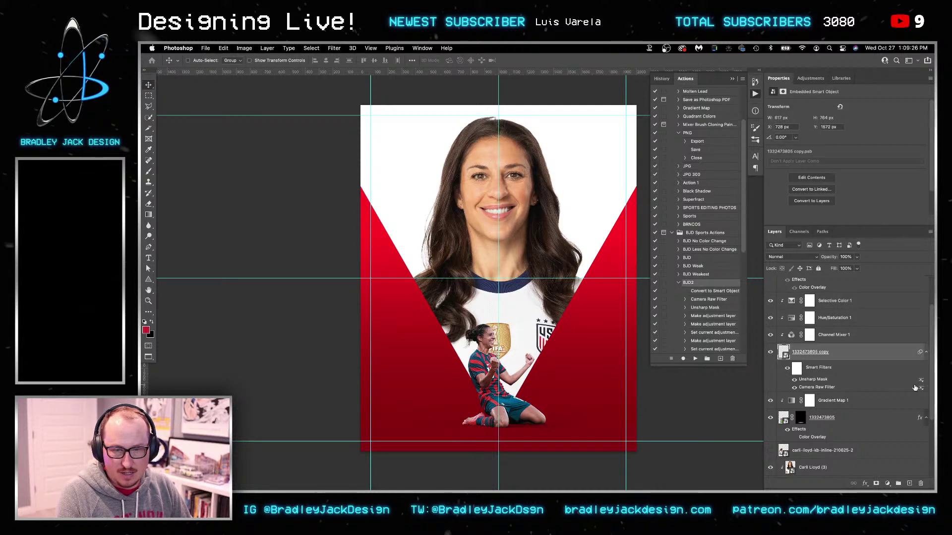
key("space")
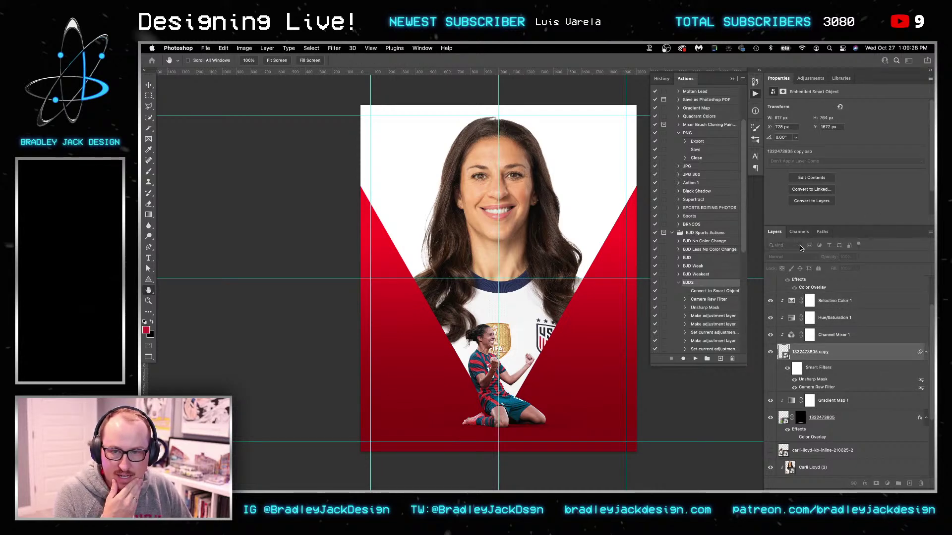
double_click(921, 388)
left_click(709, 203)
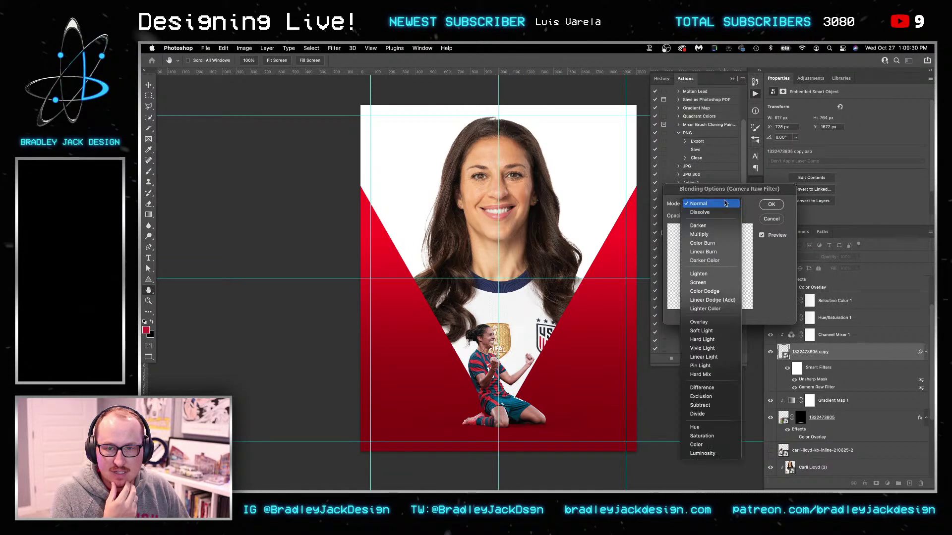
left_click(732, 452)
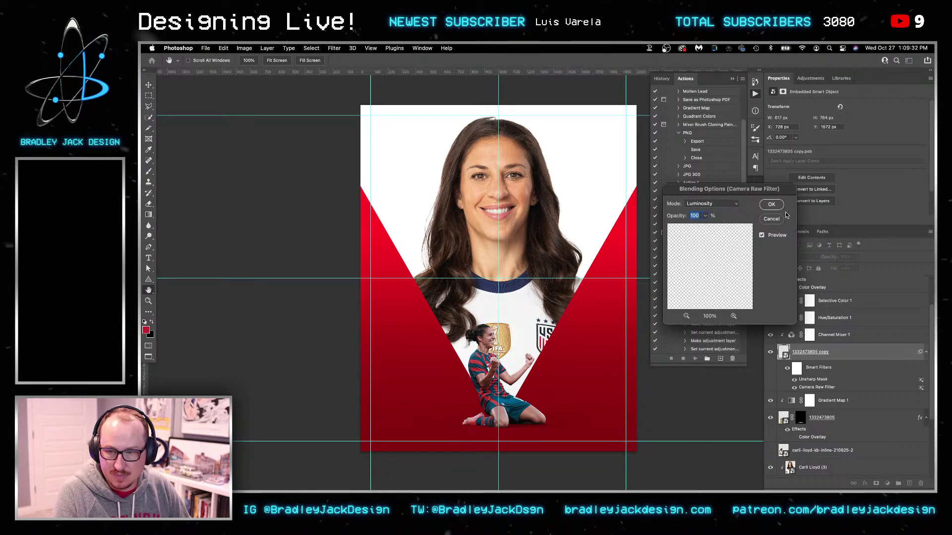
left_click(771, 204)
Place a clipped duplicate of the kneeling player above the adjustments, with its smart filters off and blend mode set to Color
key("super+j")
left_click_drag(825, 402, 817, 296)
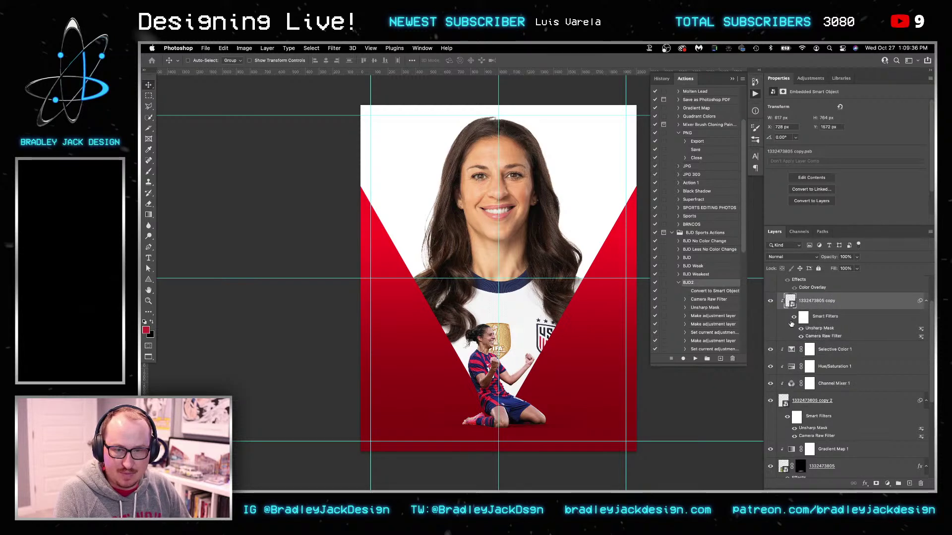
key("alt+shift+c")
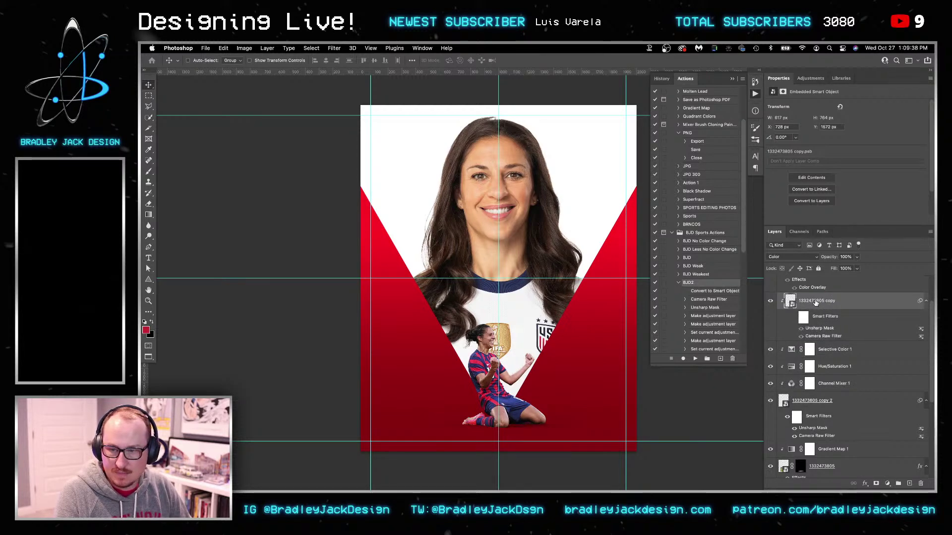
key("super+j")
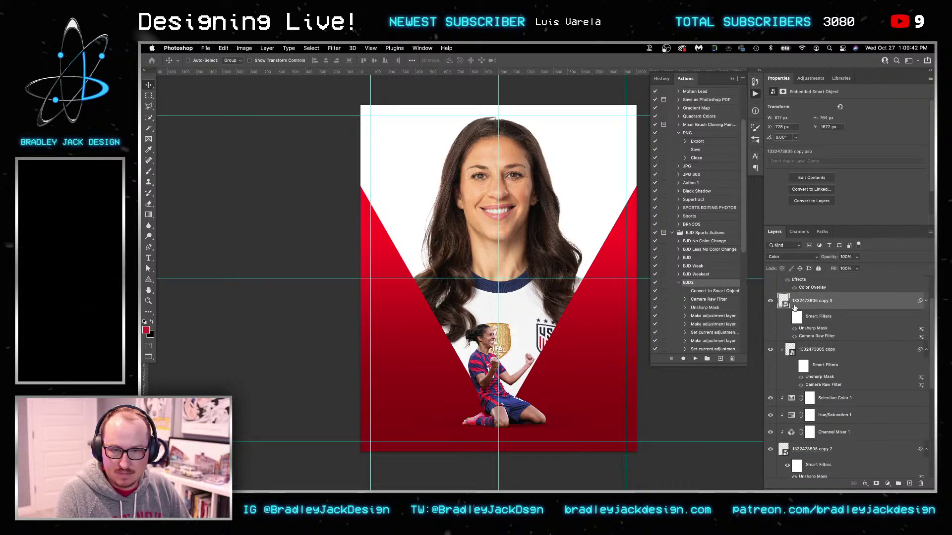
key("shift+alt+n")
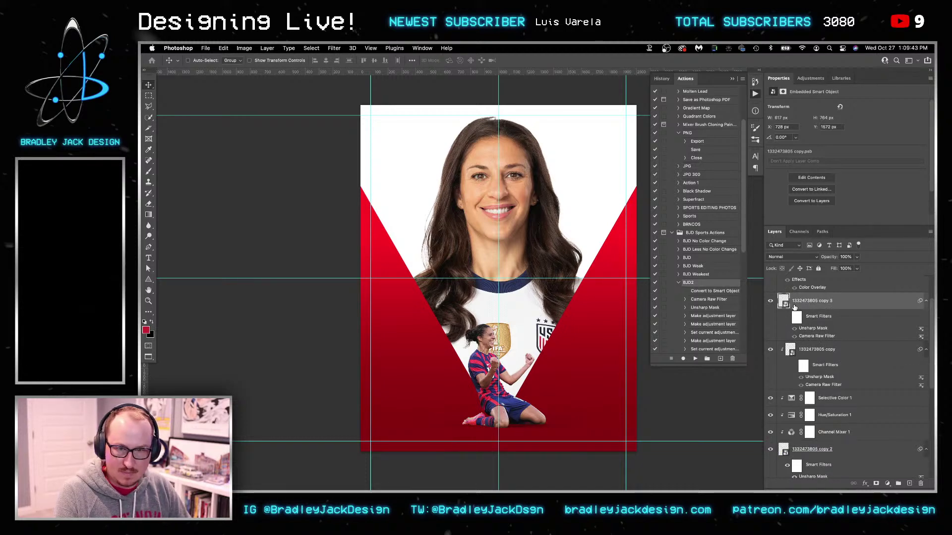
left_click(769, 300)
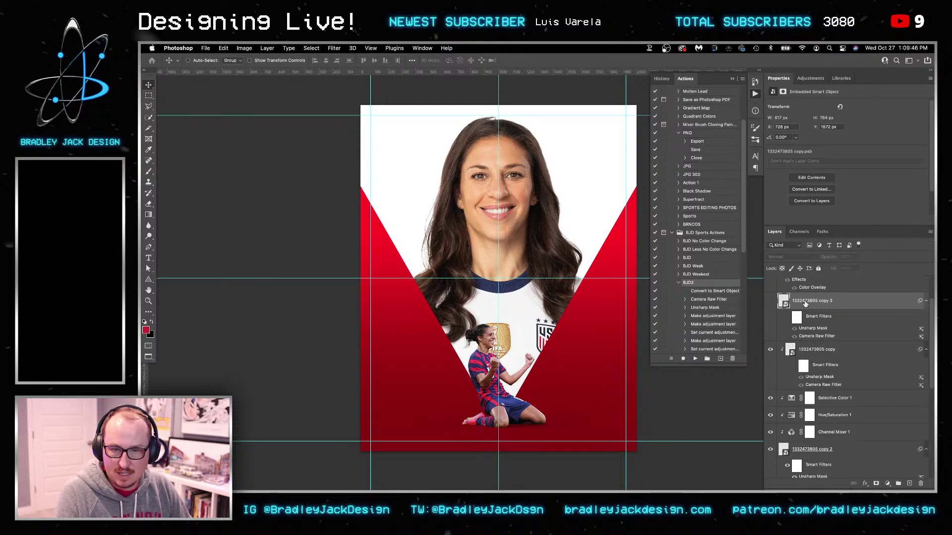
key("Delete")
Add a Selective Color adjustment above the kneeling player's Color copy and clip it to the player
key("z")
left_click_drag(509, 426, 513, 280)
key("v")
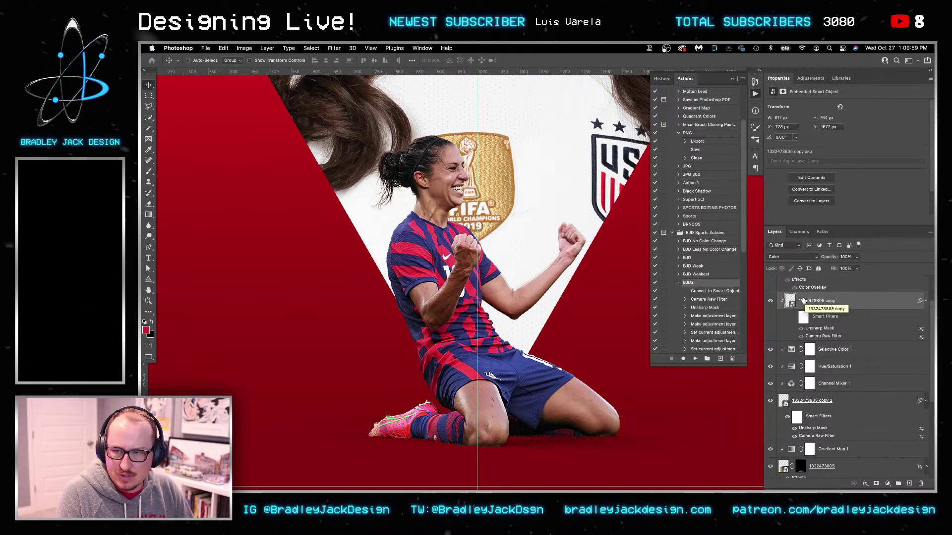
left_click(810, 78)
left_click(818, 120)
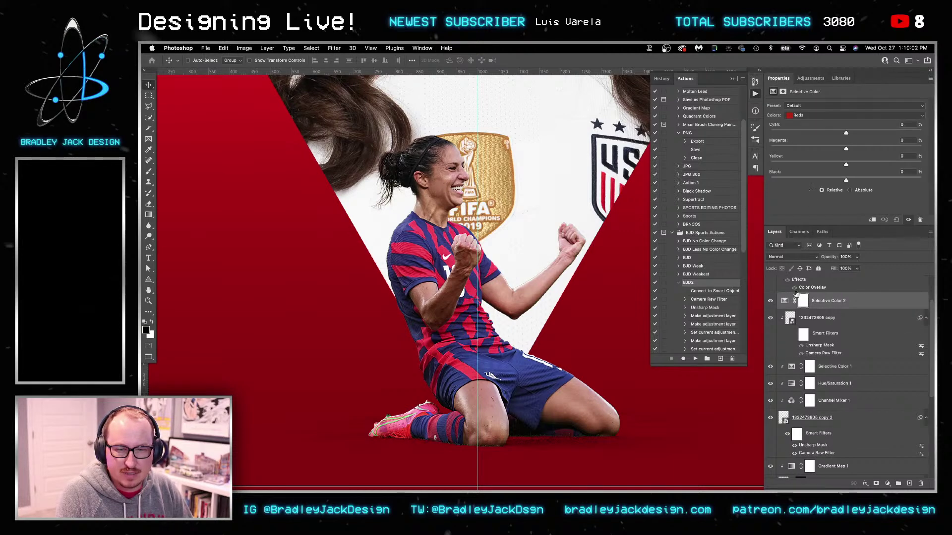
key("super+alt+g")
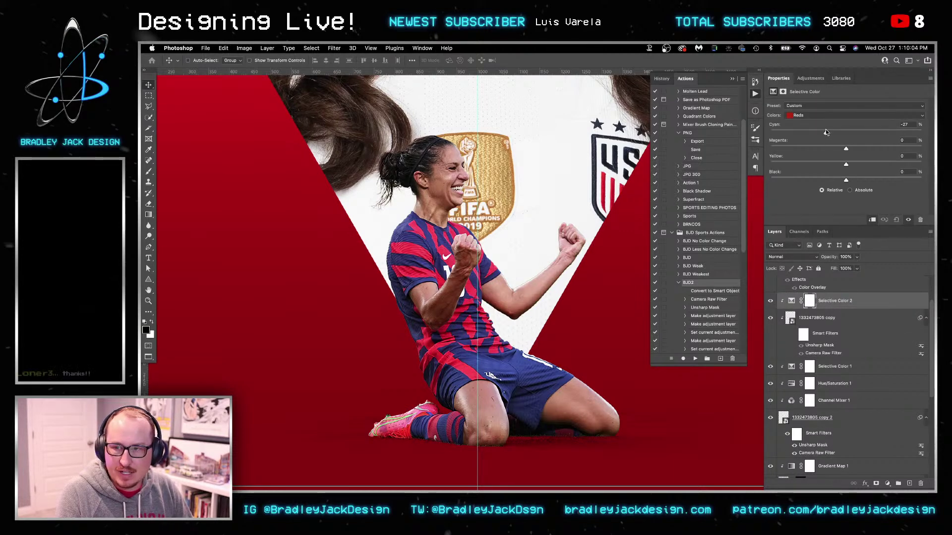
In the Selective Color above the kneeling player's Color copy, set Yellows' cyan to -24% and Blues' yellow to -31%
left_click(825, 115)
left_click(825, 122)
left_click(828, 133)
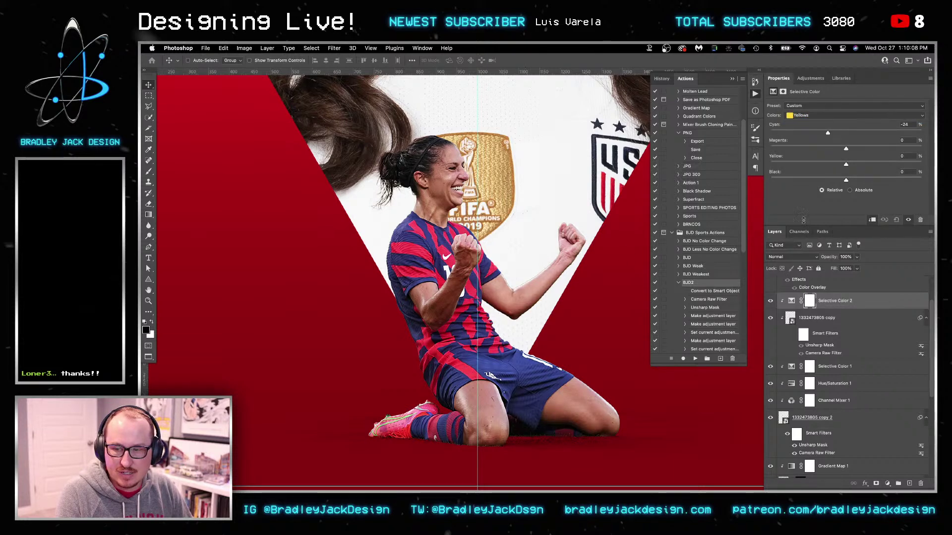
left_click(820, 115)
left_click(819, 134)
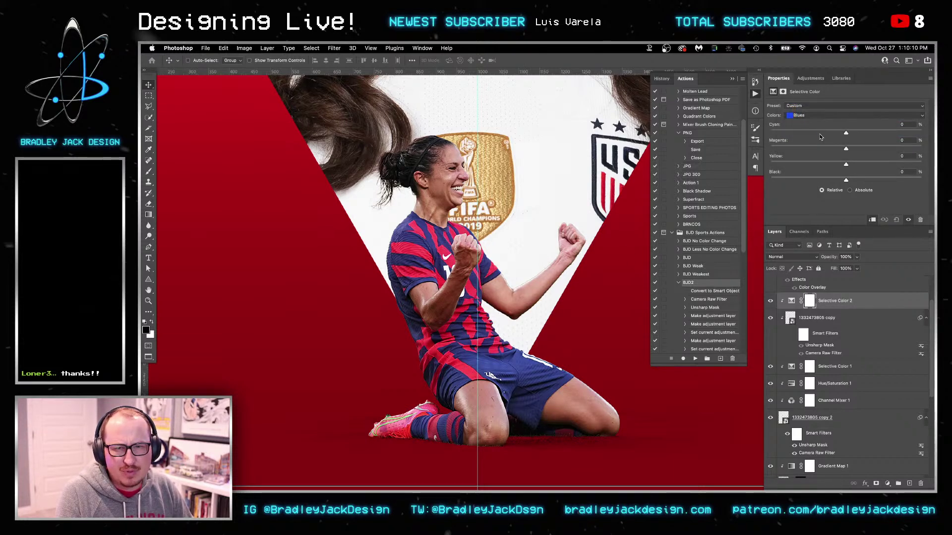
left_click(823, 163)
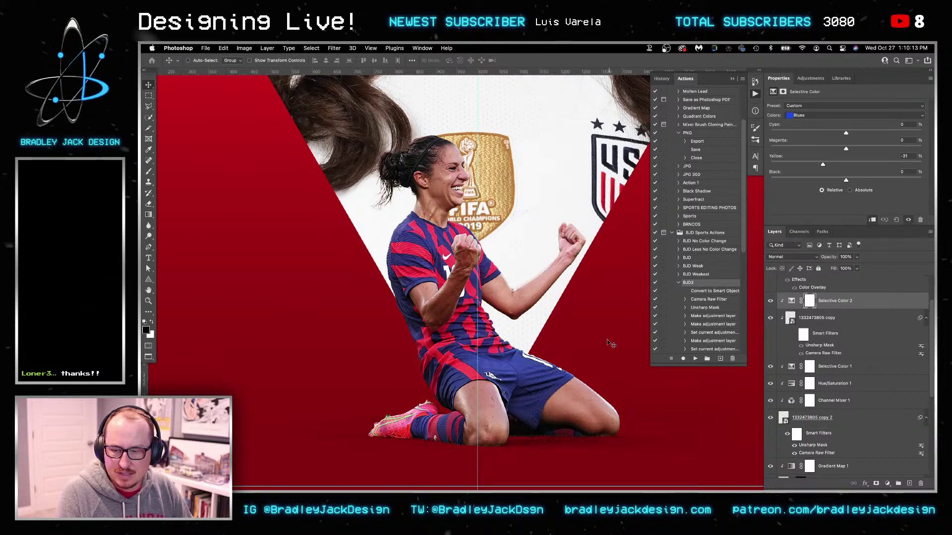
Add an empty layer above the top Selective Color adjustment and clip it to the kneeling player
left_click(825, 321)
left_click(826, 303)
key("b")
key("d")
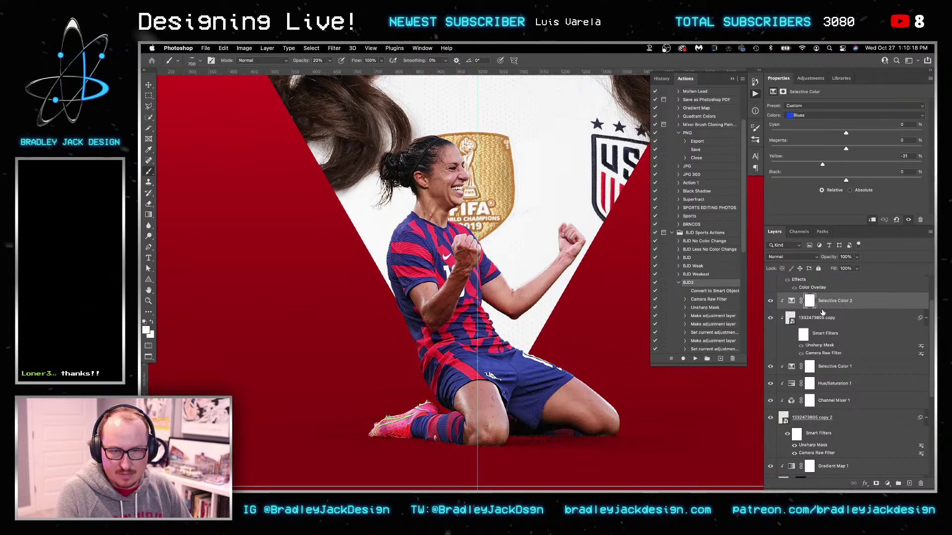
key("ctrl+shift+alt+n")
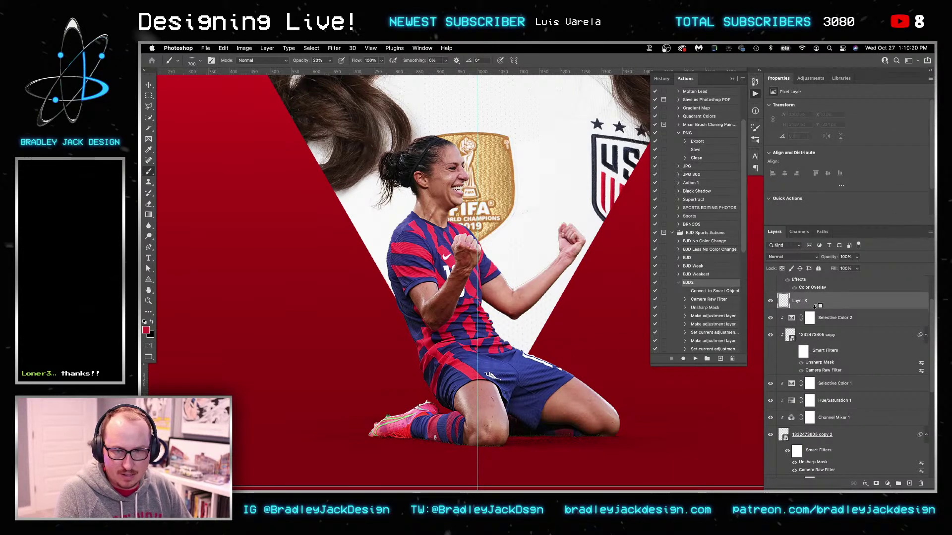
Paint dark red with a smaller brush along the base of the player's front knee and set the layer's blend mode to Color
key("bracketright")
key("bracketleft")
key("bracketleft")
key("bracketleft")
key("bracketleft")
key("bracketleft")
key("bracketleft")
key("bracketleft")
key("bracketleft")
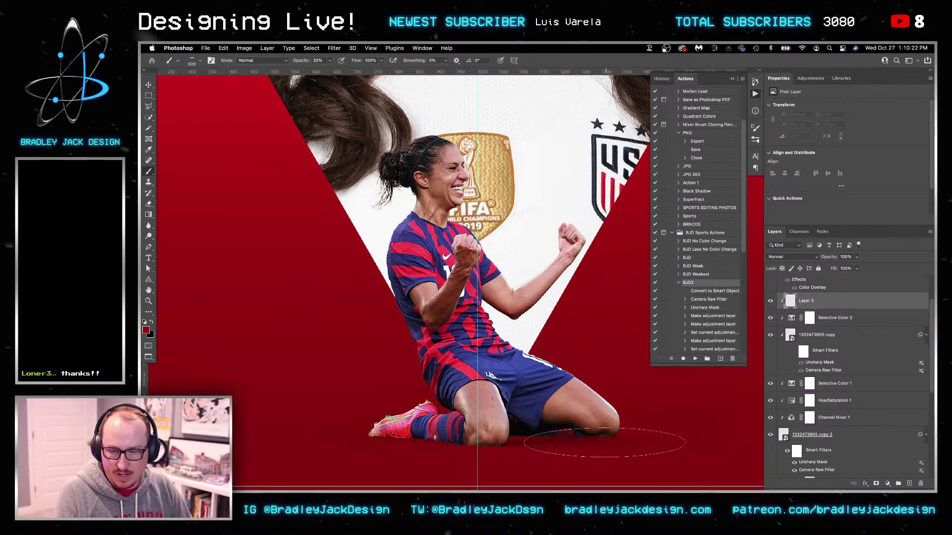
scroll(459, 454, "up", 5)
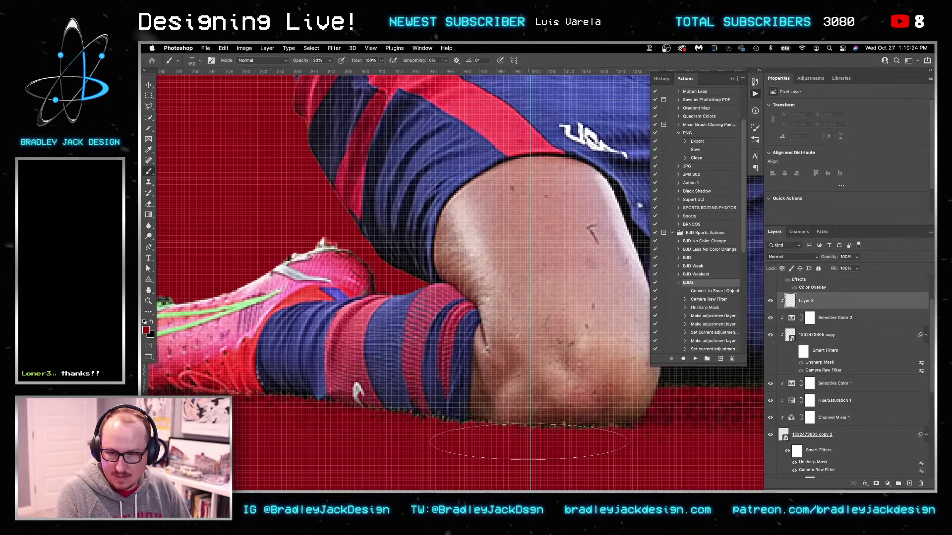
mouse_move(581, 409)
left_mouse_down()
mouse_move(497, 294)
mouse_move(526, 293)
mouse_move(382, 302)
left_mouse_up()
key("bracketleft")
key("v")
key("shift+alt+c")
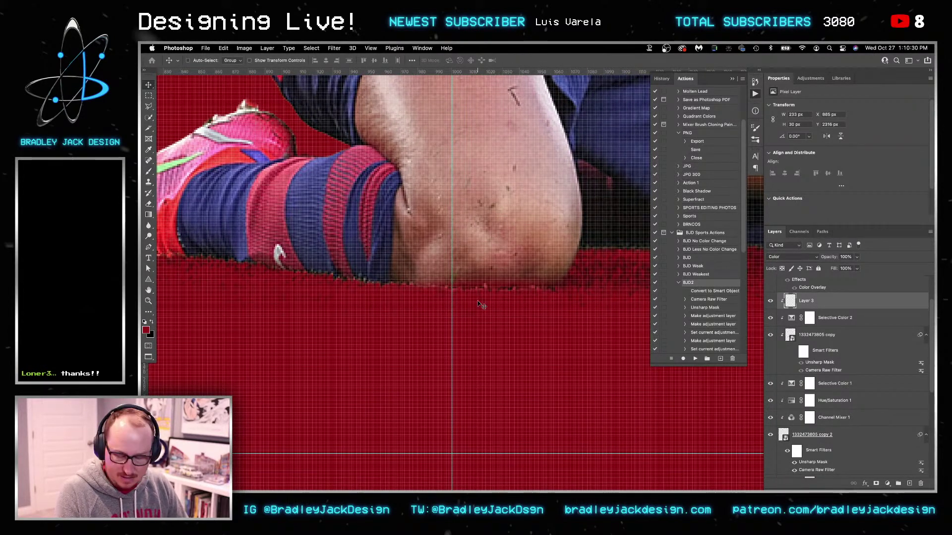
Continue the dark red paint along the grass edge under the player's sock and between the two knees
key("b")
mouse_move(536, 288)
left_mouse_down()
mouse_move(298, 283)
mouse_move(265, 257)
mouse_move(250, 258)
left_mouse_up()
scroll(276, 275, "left", 10)
scroll(456, 278, "right", 15)
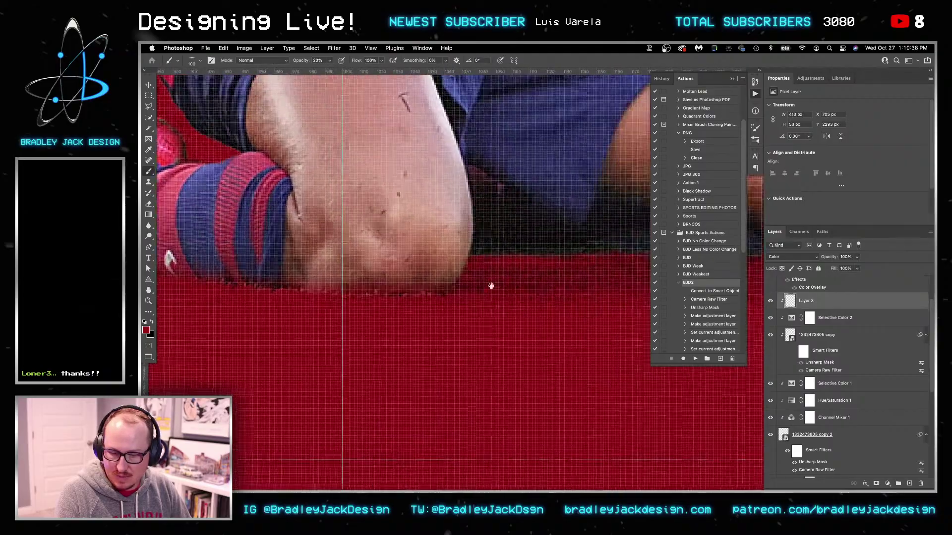
scroll(406, 344, "left", 10)
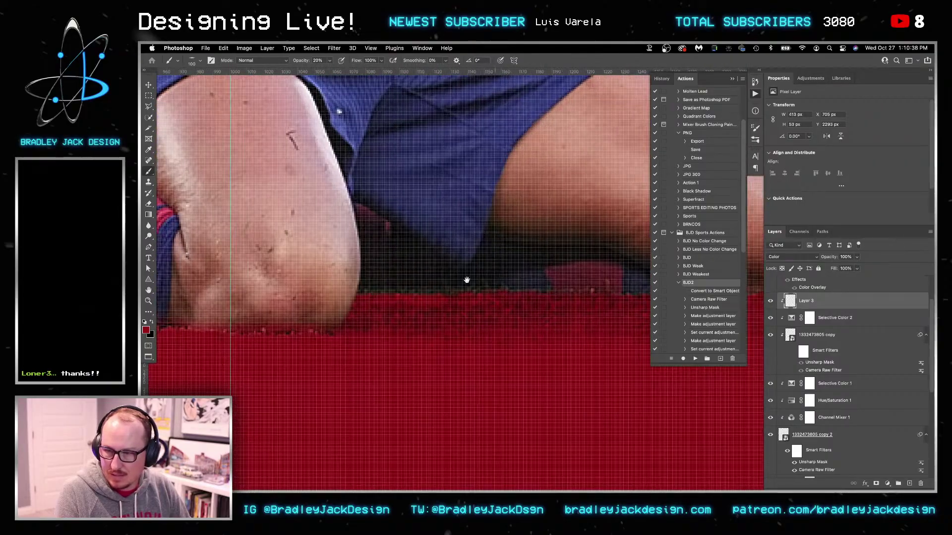
mouse_move(495, 272)
left_mouse_down()
mouse_move(474, 290)
mouse_move(600, 292)
mouse_move(451, 287)
mouse_move(580, 288)
mouse_move(545, 308)
left_mouse_up()
scroll(535, 287, "right", 5)
key("super+minus")
key("super+minus")
key("v")
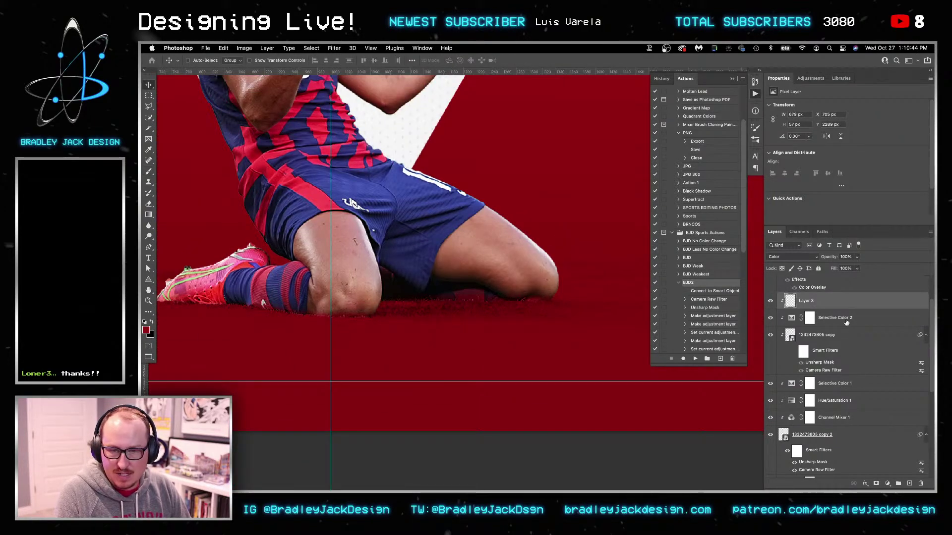
Set the red paint layer's Blend If channel to Red and split the underlying layer's highlight range starting at 100
double_click(849, 308)
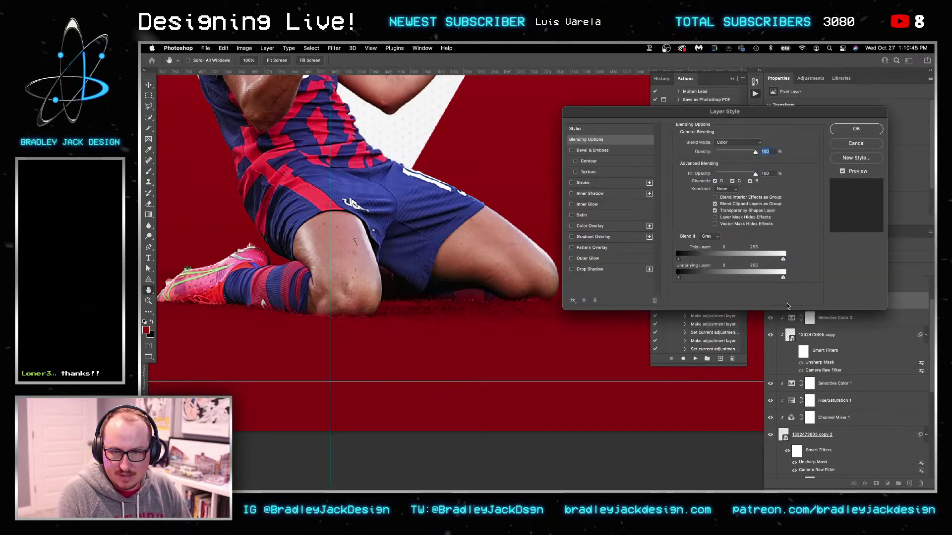
left_click(709, 236)
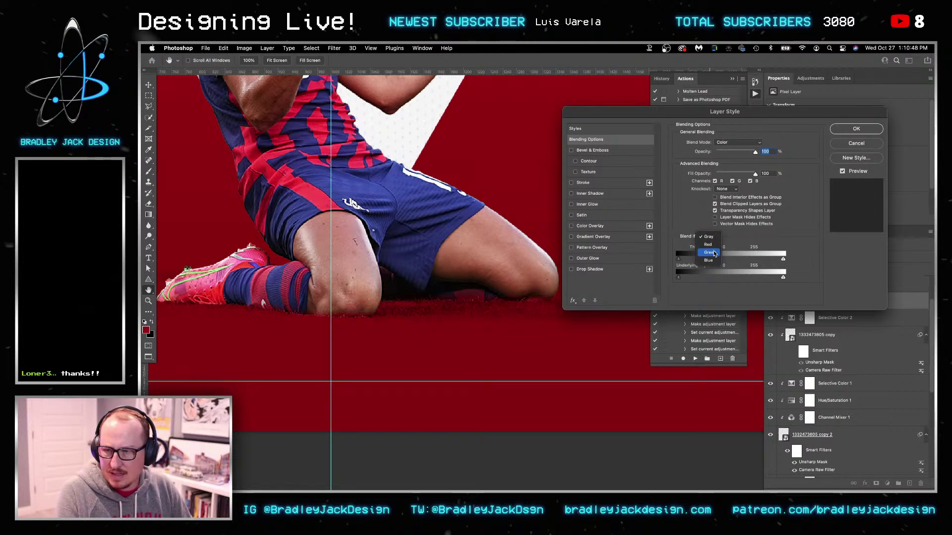
left_click(708, 245)
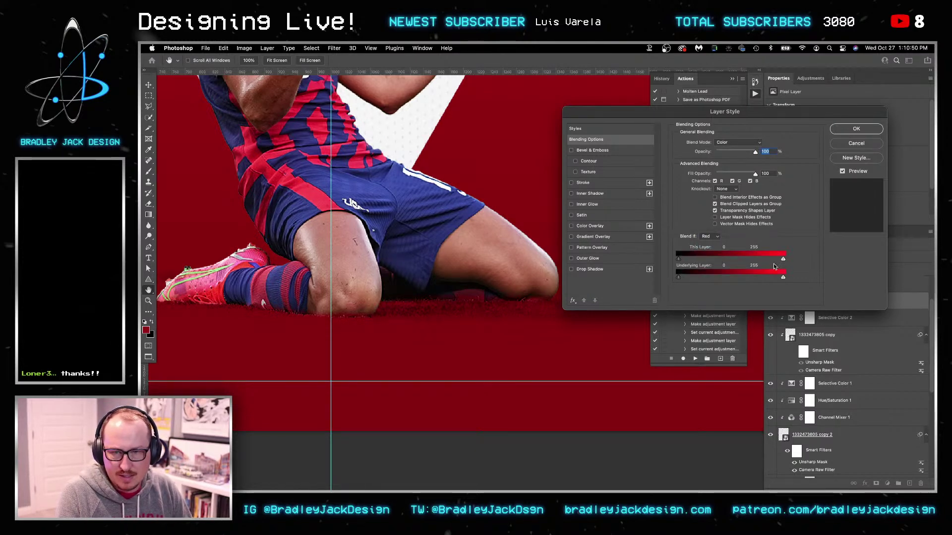
left_click_drag(783, 277, 736, 277)
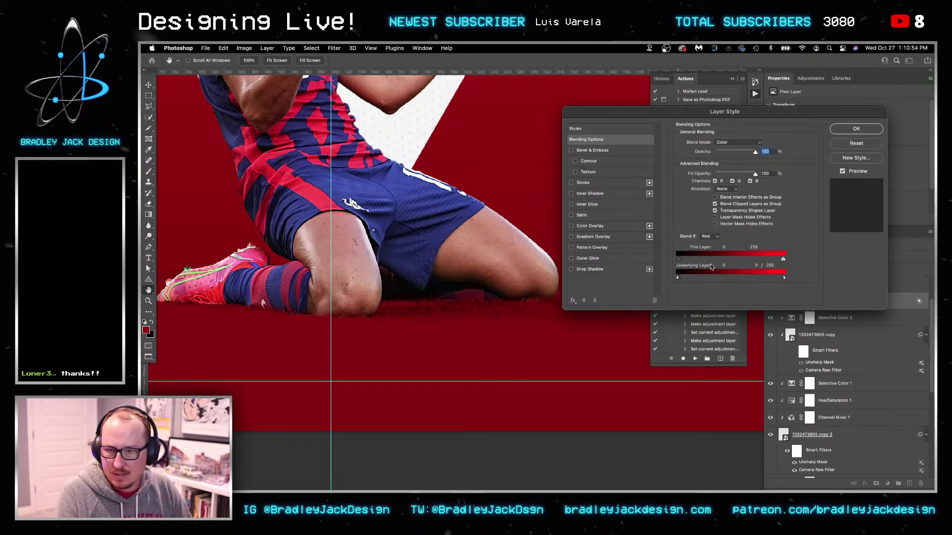
left_click_drag(784, 278, 749, 276)
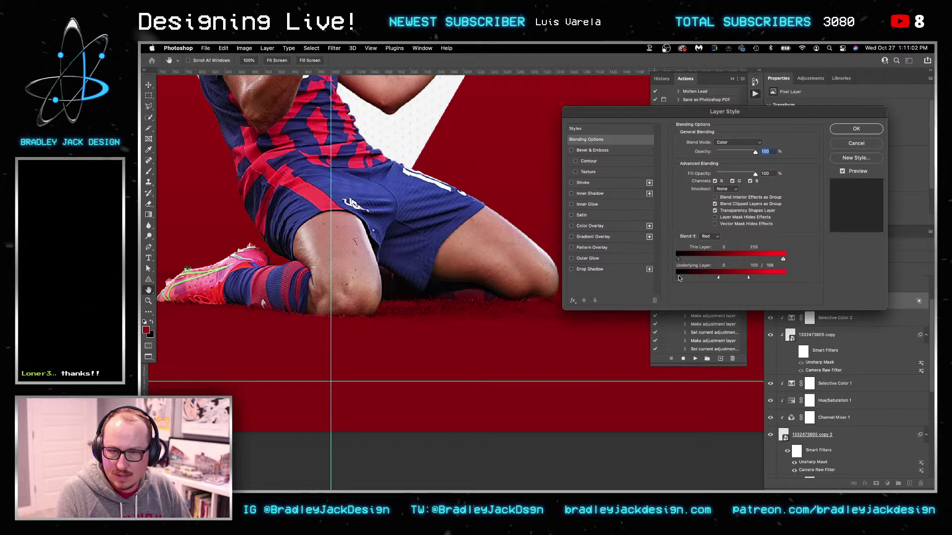
left_click_drag(748, 276, 796, 276)
key("Return")
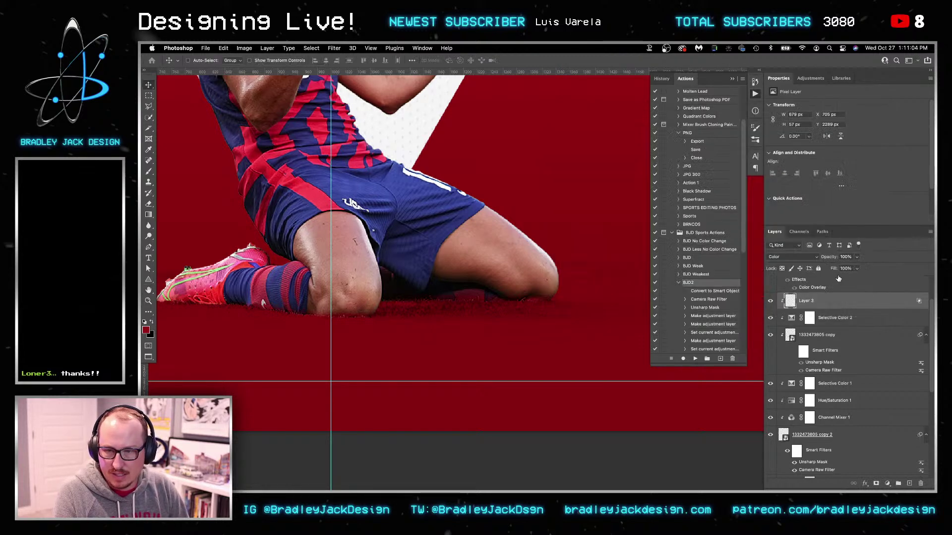
Add a layer mask to the red paint layer and brush black on it around the player's rear leg
key("b")
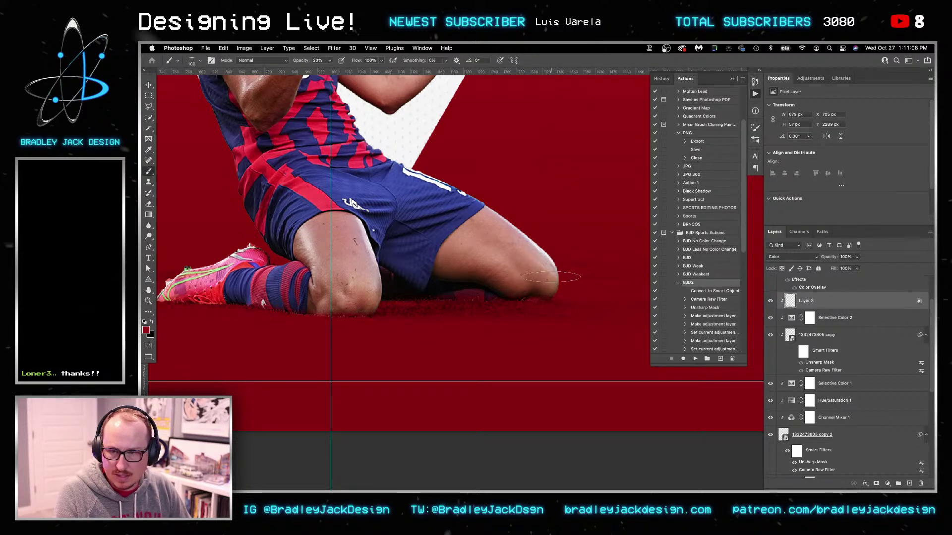
left_click(876, 483)
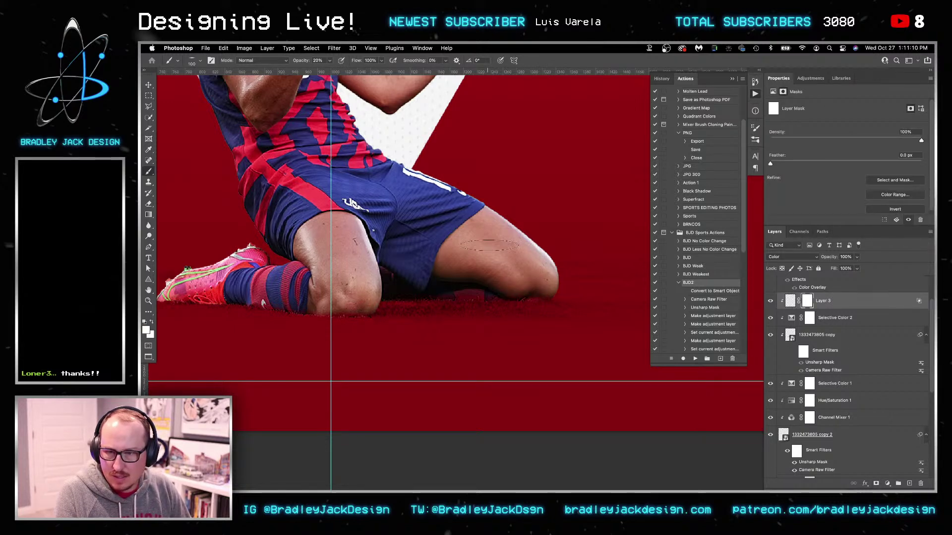
key("x")
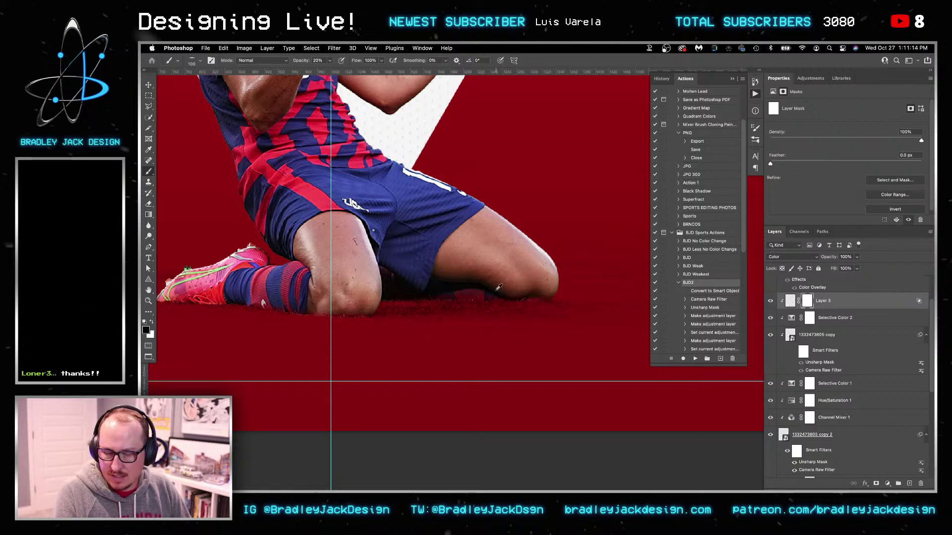
scroll(498, 285, "down", 3)
scroll(497, 285, "down", 3)
left_click_drag(490, 257, 478, 296)
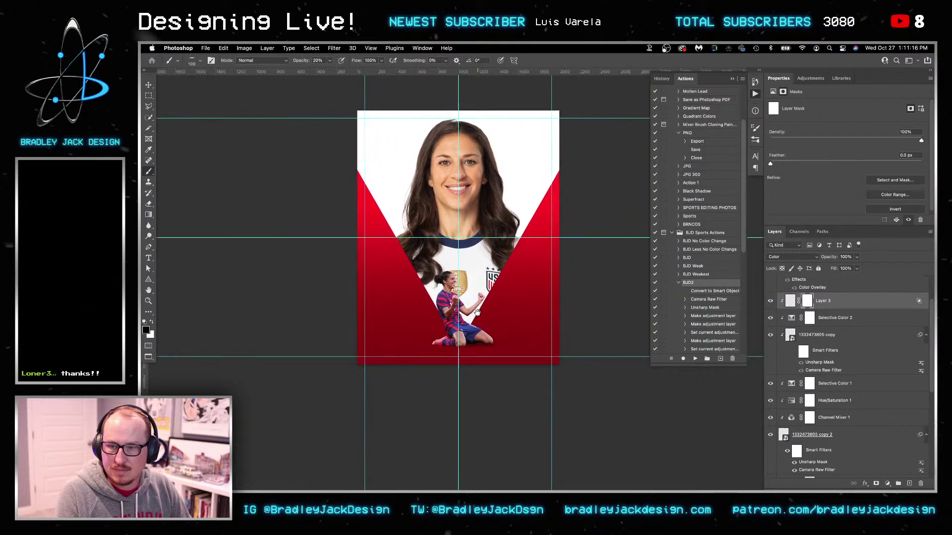
Save the poster in Photoshop format to the Downloads folder as CArliLloydGraphic
key("v")
key("super+shift+s")
type("CArliL")
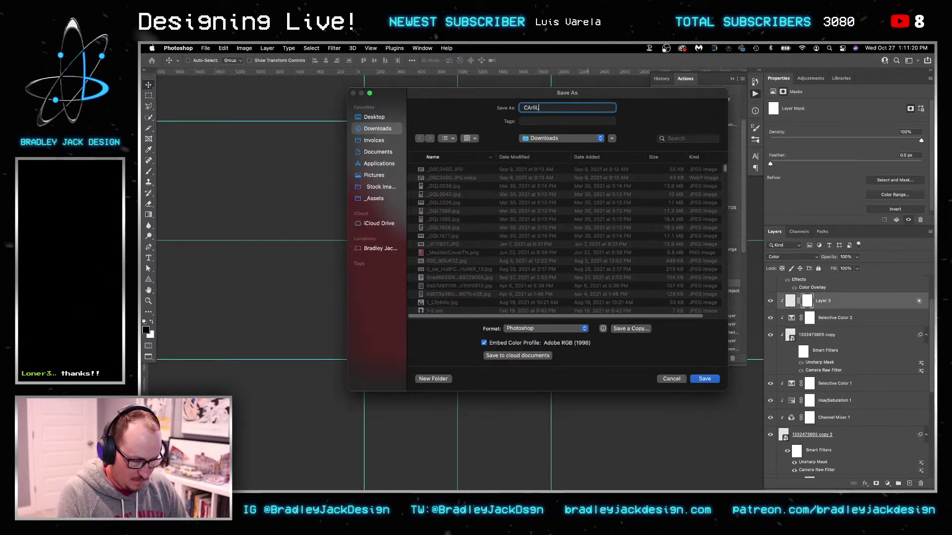
type("loydGraphic")
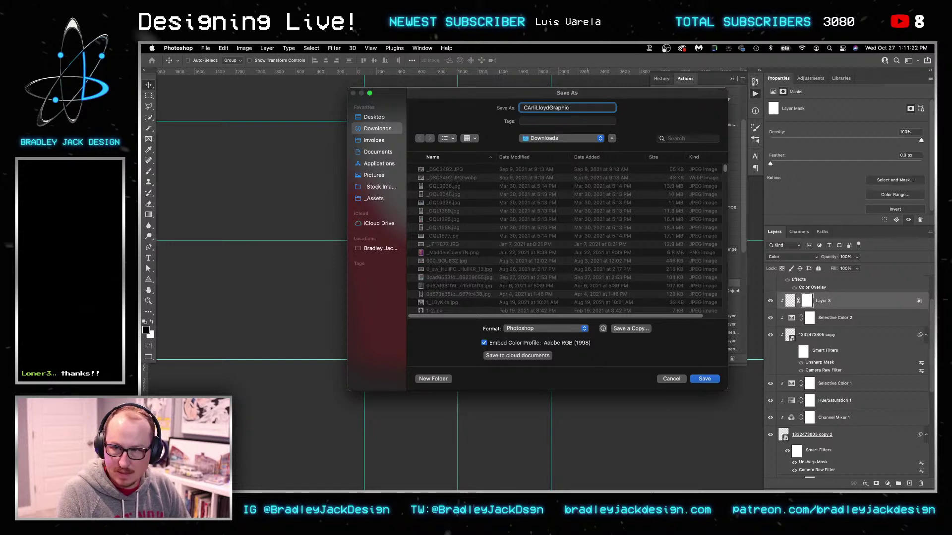
key("Return")
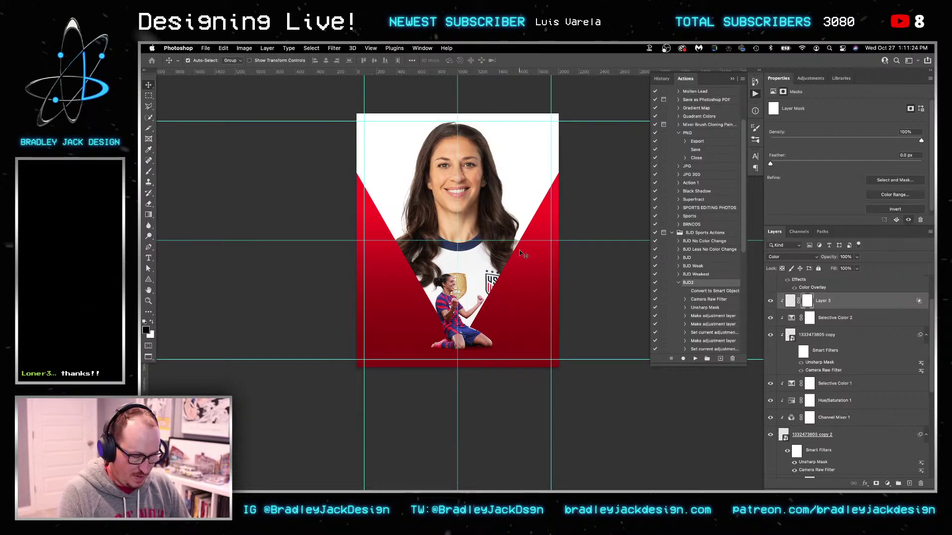
Collapse the Actions list and add an empty layer directly above the triangle-clipped portrait
key("super+equal")
left_click(733, 79)
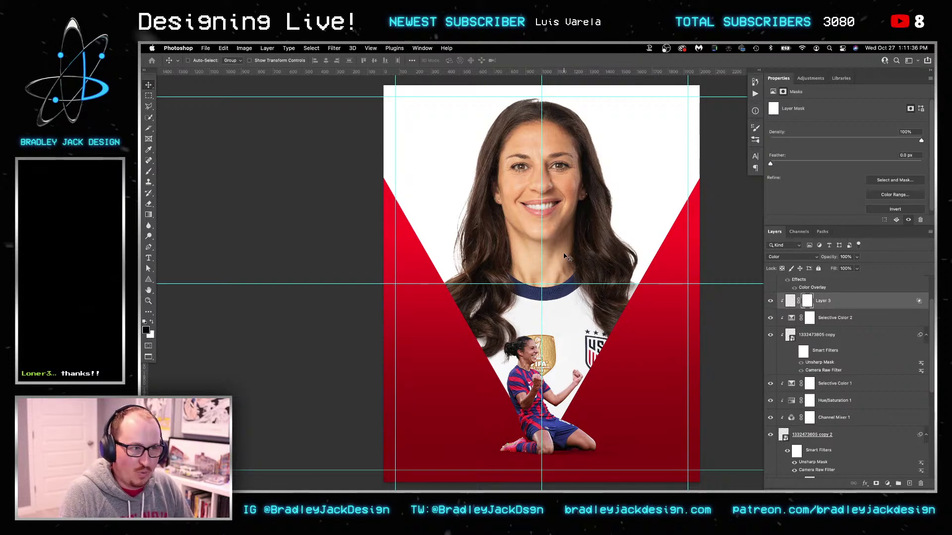
scroll(826, 312, "up", 1)
scroll(828, 312, "down", 8)
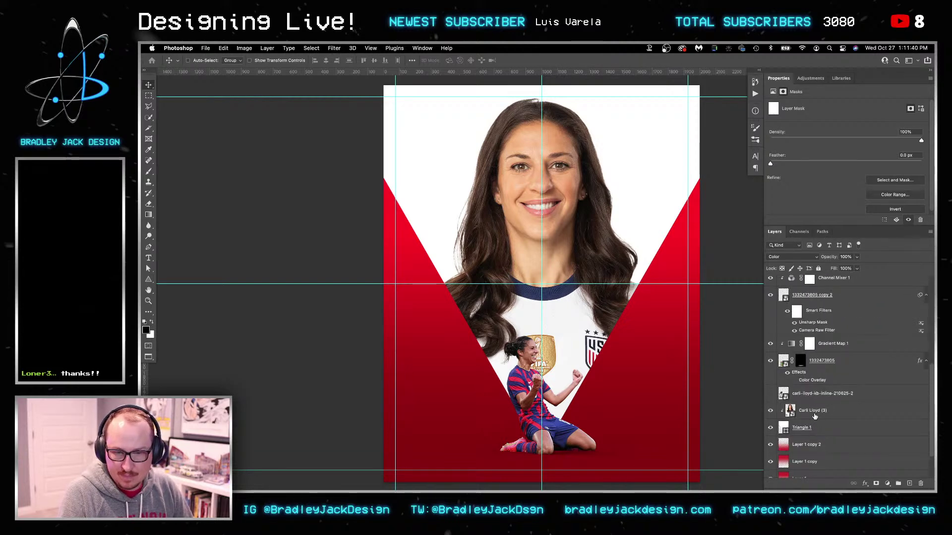
left_click(814, 417)
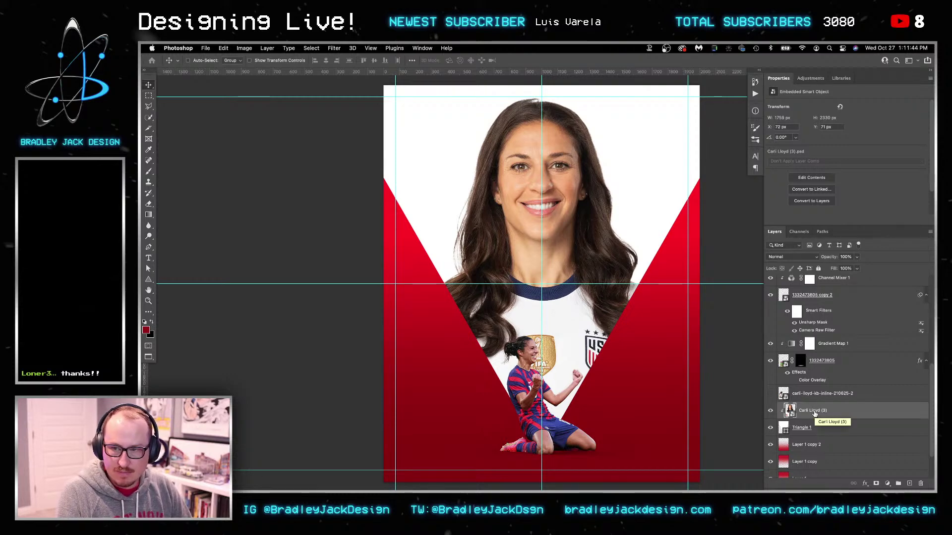
key("b")
right_click(530, 329)
key("Escape")
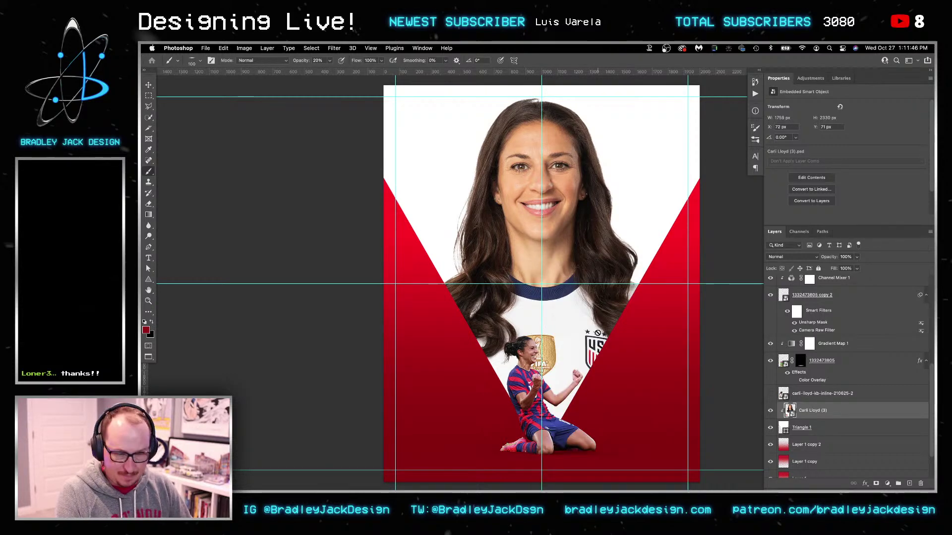
key("super+alt+shift+n")
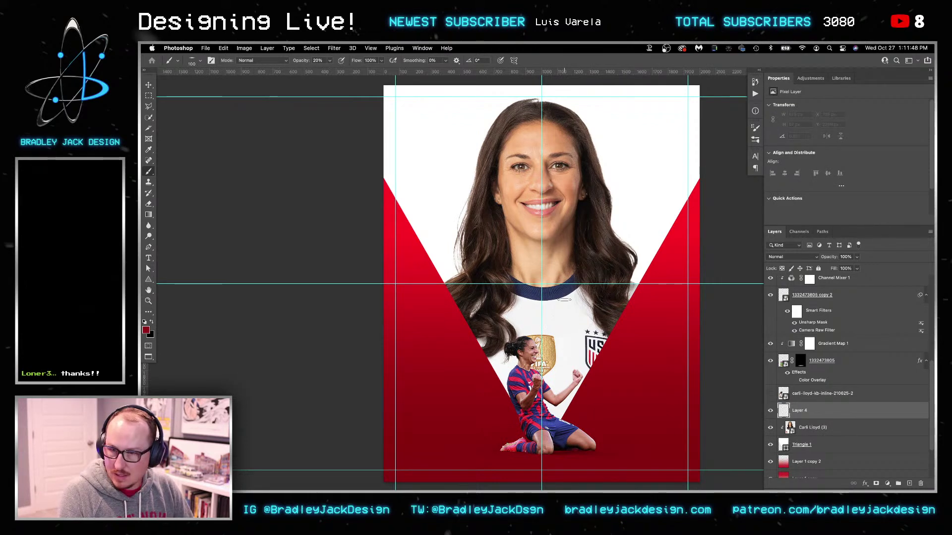
Browse the installed brush sets and choose a large light-effect brush for the new layer above the portrait
right_click(557, 299)
scroll(615, 406, "down", 3)
left_click(577, 441)
left_click(576, 440)
scroll(584, 441, "down", 3)
scroll(585, 440, "up", 5)
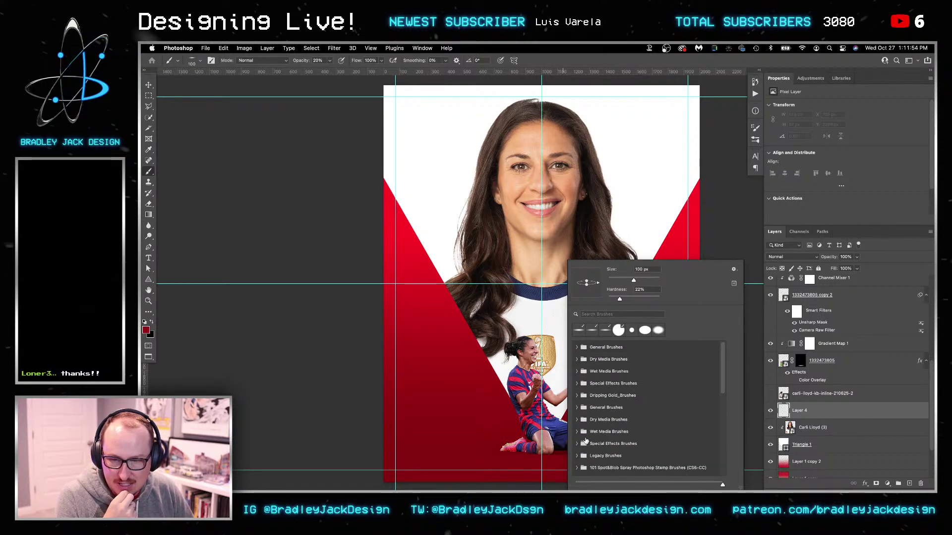
scroll(586, 441, "down", 5)
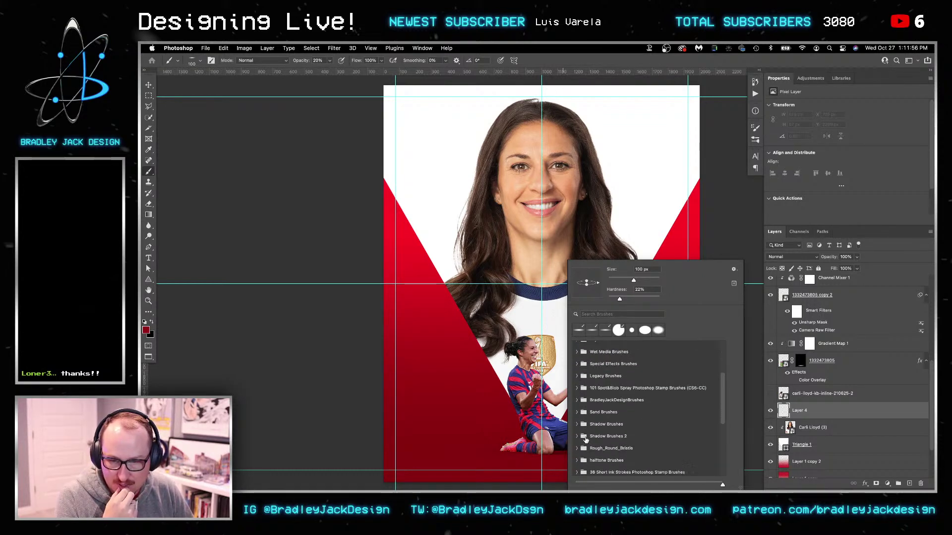
scroll(585, 440, "down", 2)
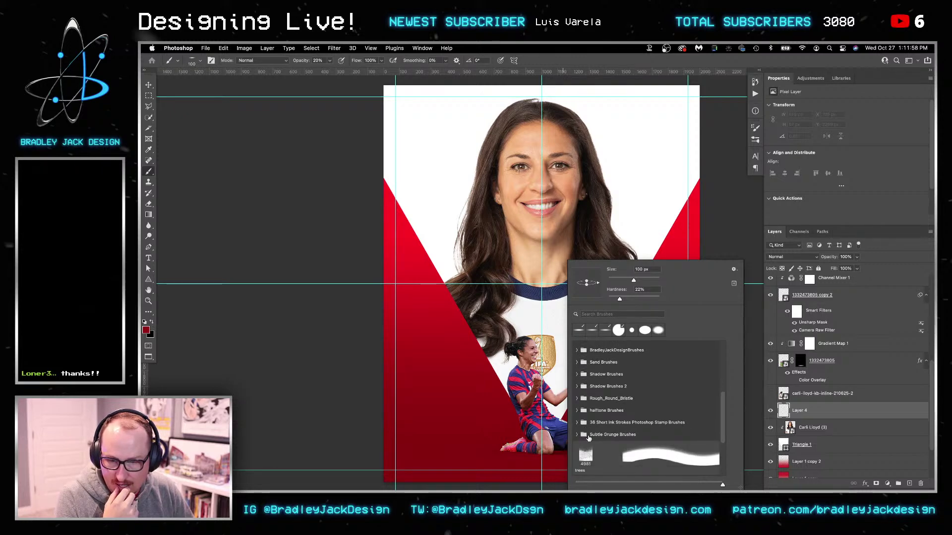
scroll(588, 437, "down", 5)
left_click(599, 470)
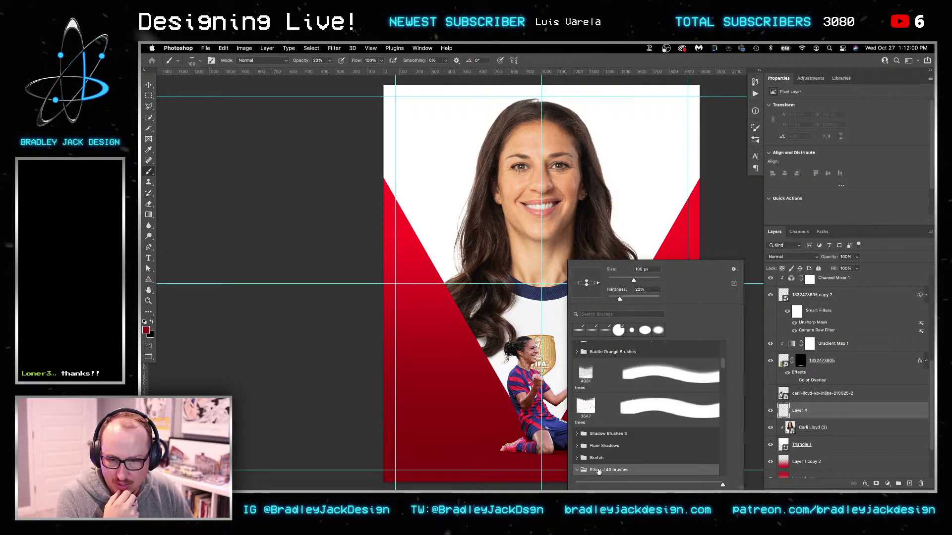
scroll(599, 470, "down", 5)
scroll(611, 417, "up", 3)
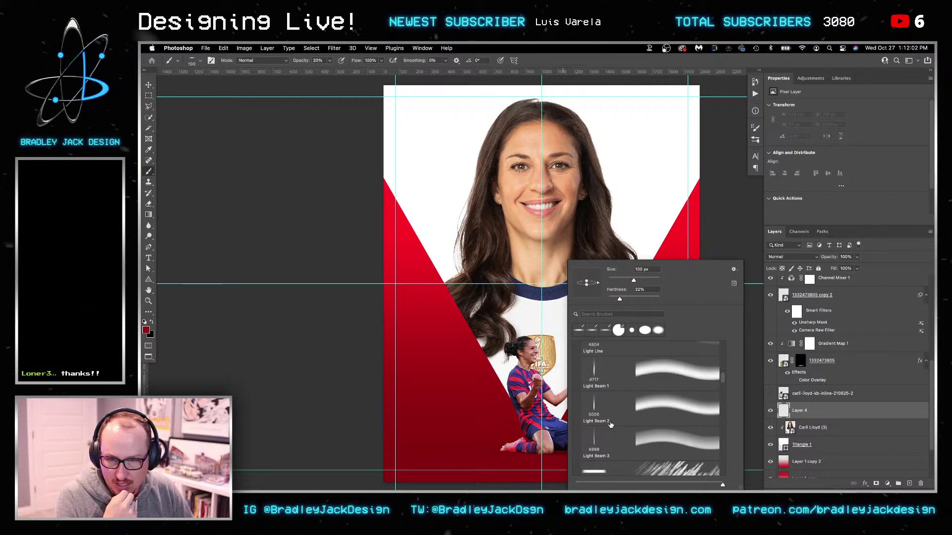
double_click(612, 356)
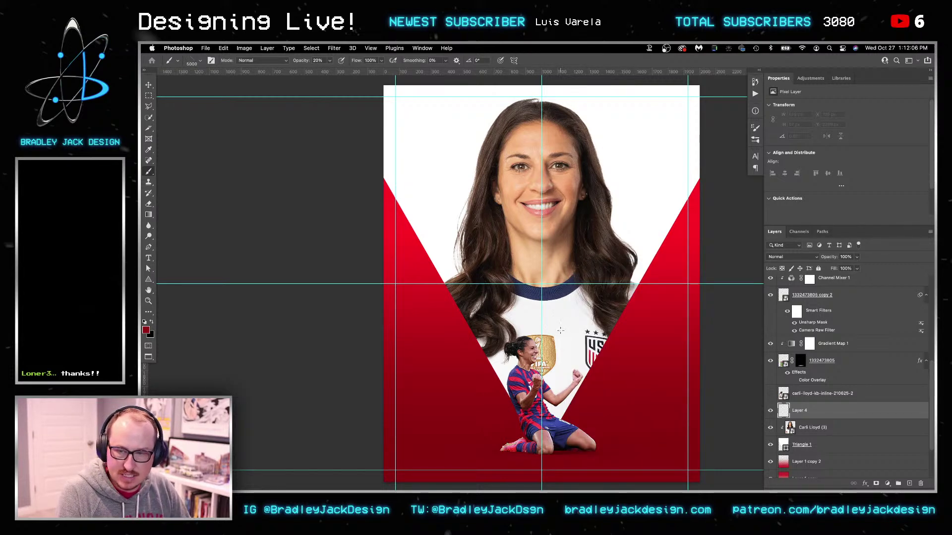
Rotate the light-effect brush tip to -15° and reduce it to about 3800 px to follow the triangle's slanted edge
scroll(559, 332, "down", 3)
scroll(563, 328, "down", 2)
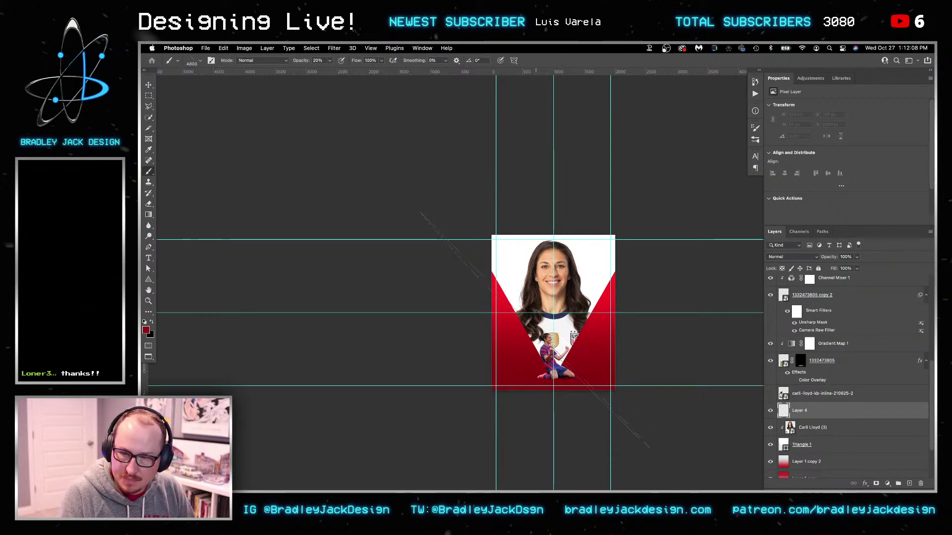
key("shift+Right")
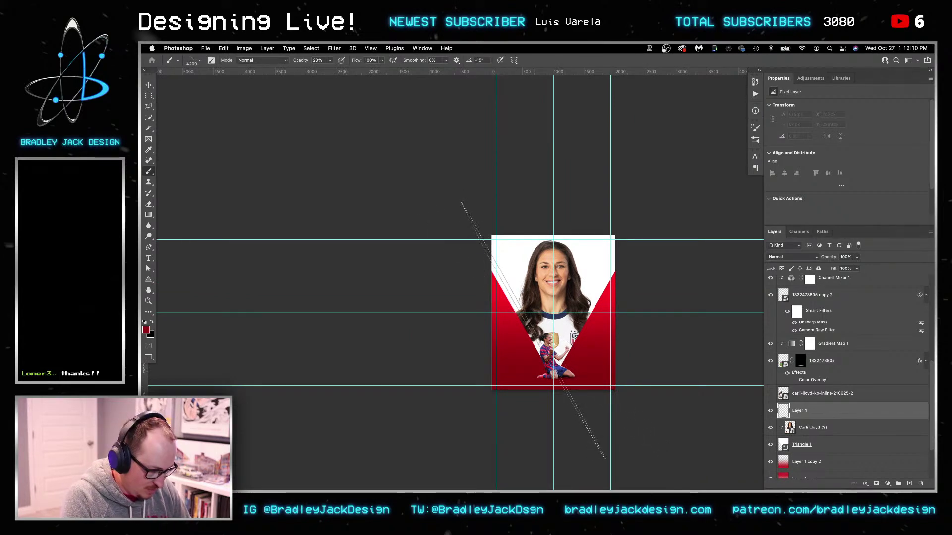
key("bracketleft")
key("bracketleft")
key("bracketleft")
key("bracketleft")
key("bracketleft")
key("bracketleft")
key("bracketleft")
key("bracketleft")
key("bracketleft")
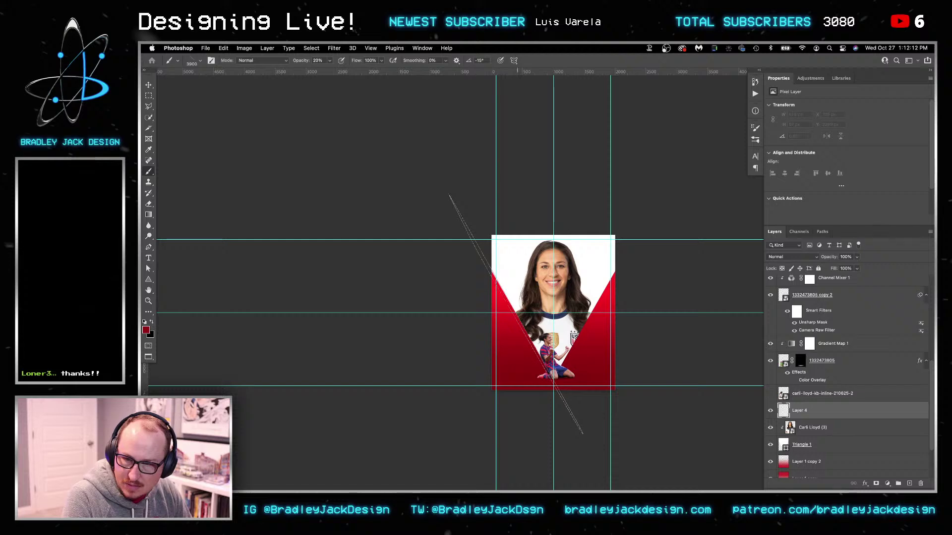
key("bracketleft")
key("bracketleft")
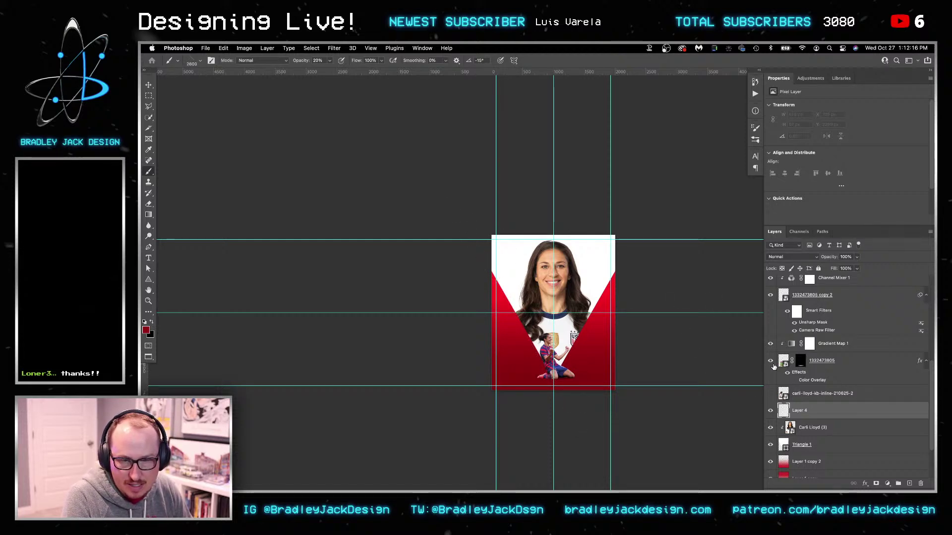
Hide the kneeling cutout's layers and fit the brush to the triangle's left edge at 2000 px and -15°
left_click_drag(771, 278, 770, 361)
key("bracketleft")
key("bracketleft")
key("bracketleft")
key("bracketleft")
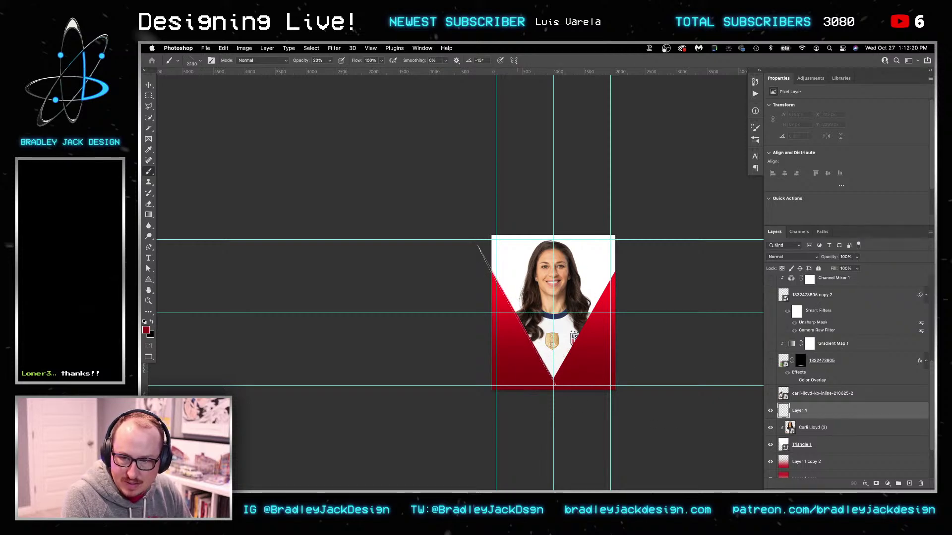
key("bracketleft")
scroll(508, 295, "up", 5)
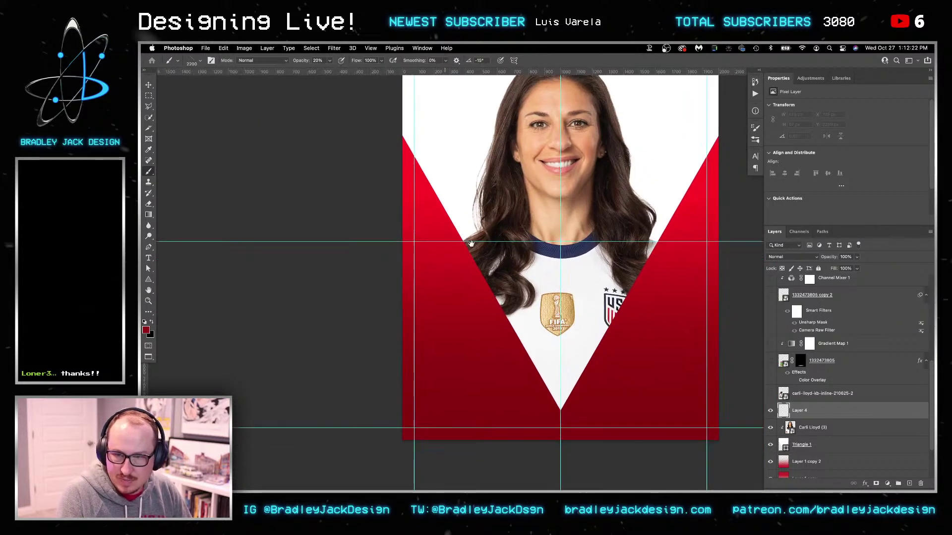
key("bracketleft")
key("bracketleft")
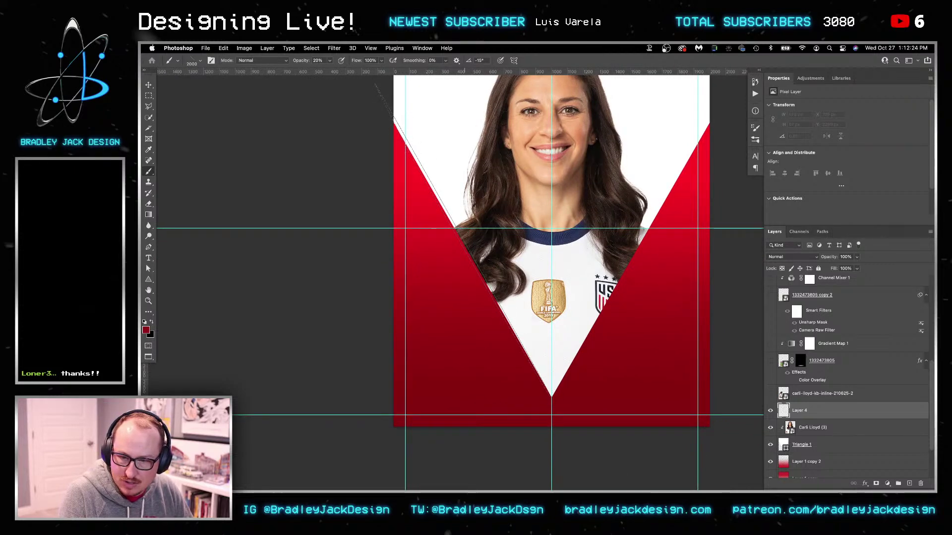
key("Left")
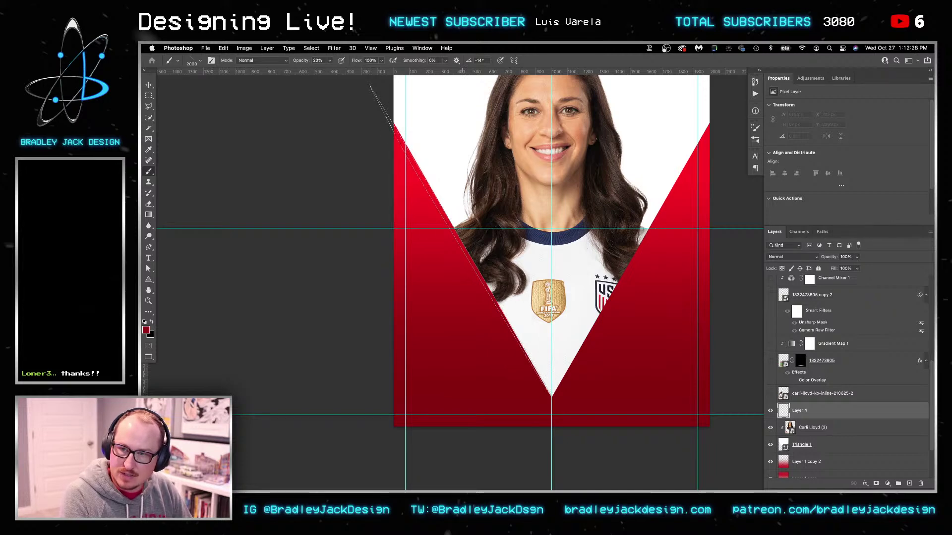
key("Right")
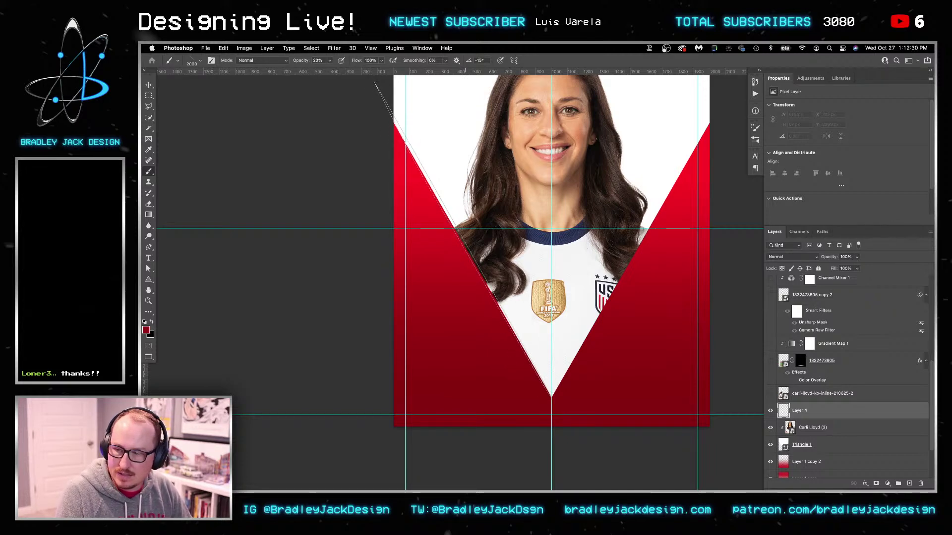
Paint a light streak in a sampled bright red along the triangle's left edge and set the layer's blend mode to Screen
left_click(443, 223, "alt")
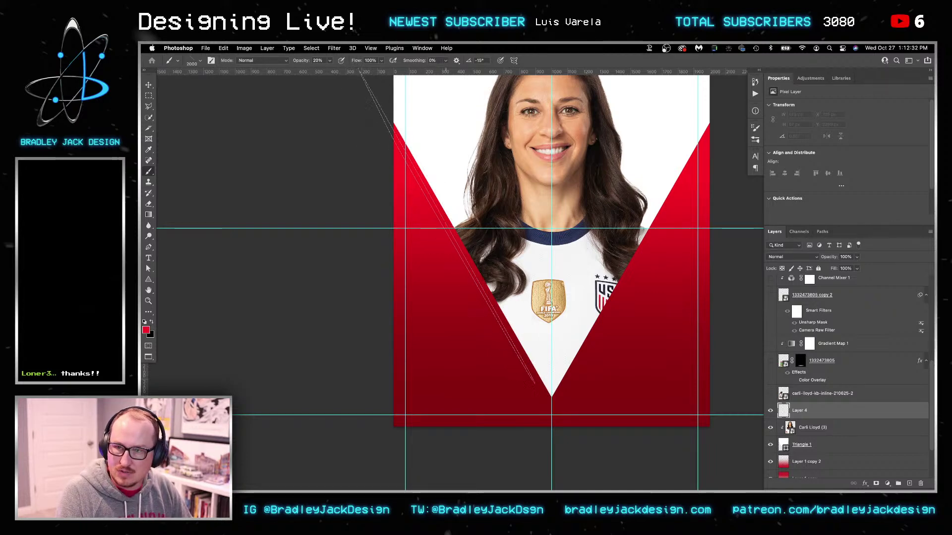
left_click(453, 222)
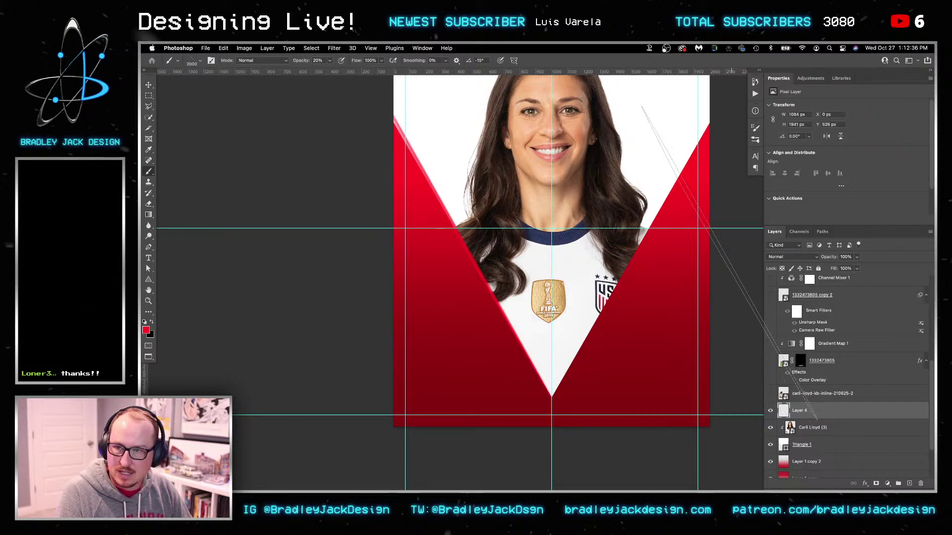
key("v")
key("alt+shift+s")
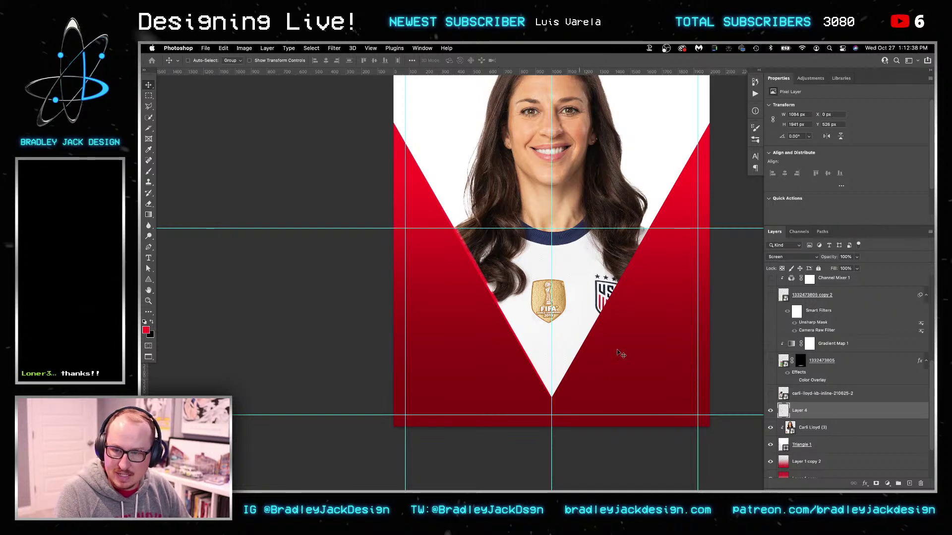
Set the brush to Screen mode at 100% opacity and paint 1400 px light streaks down the triangle's left edge
key("b")
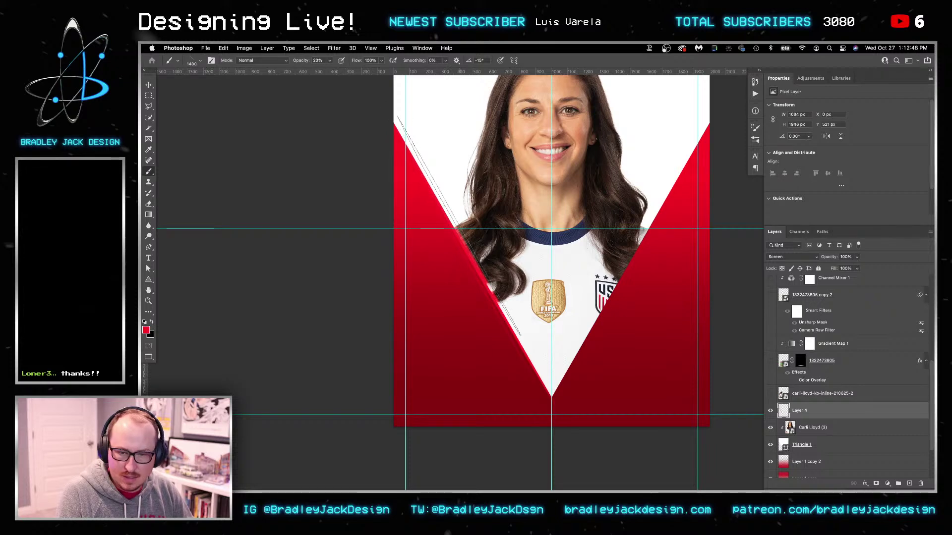
key("alt+shift+s")
key("0")
left_click_drag(438, 209, 518, 342)
mouse_move(488, 286)
left_mouse_down()
mouse_move(438, 198)
mouse_move(469, 249)
left_mouse_up()
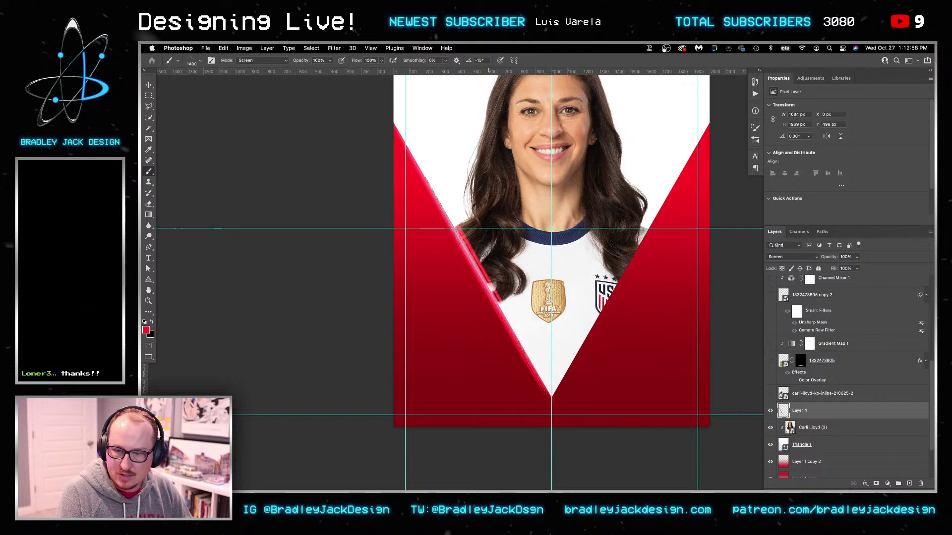
Choose another light brush, rotate its tip to -150° and size it to about 3000 px
right_click(557, 335)
left_click(563, 454)
key("Return")
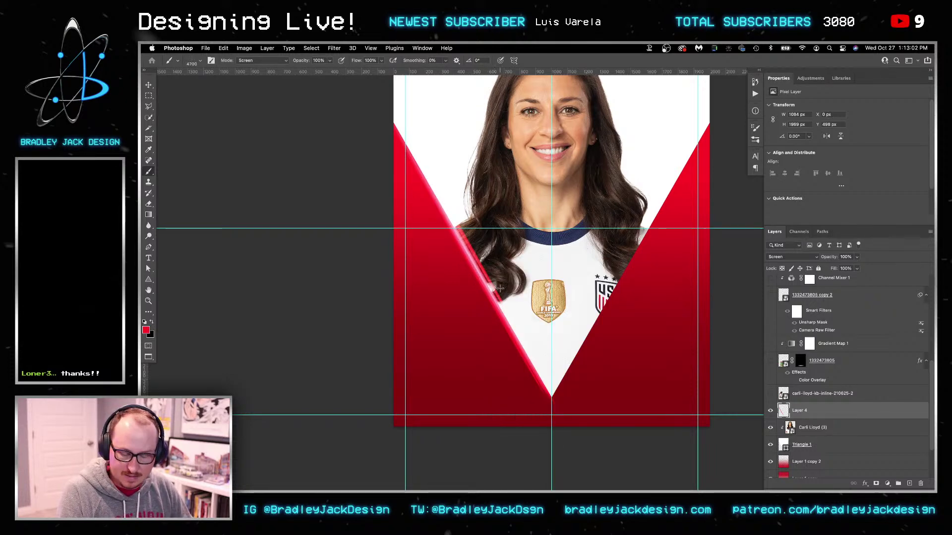
key("bracketleft")
key("bracketleft")
key("bracketleft")
key("bracketleft")
key("bracketleft")
key("bracketleft")
key("bracketleft")
key("bracketleft")
key("bracketleft")
key("bracketleft")
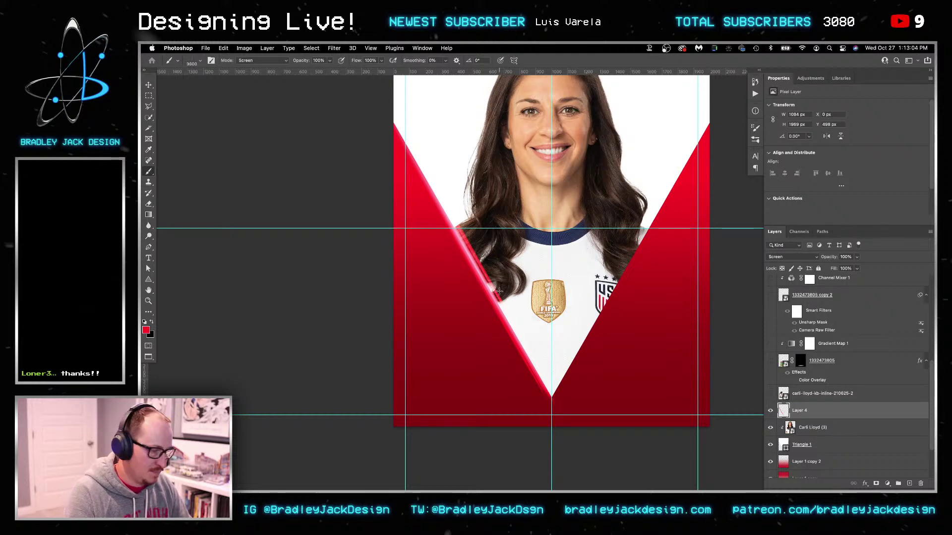
key("bracketleft")
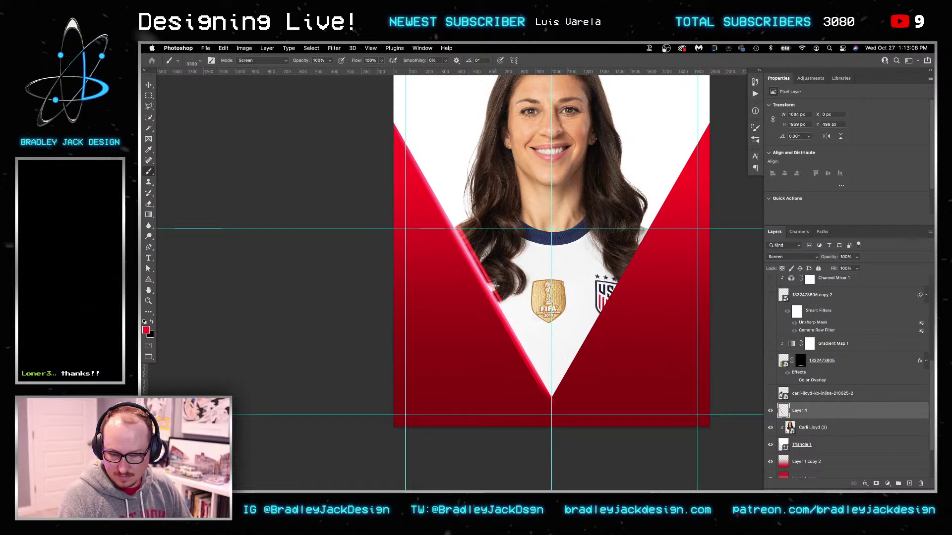
key("bracketleft")
key("bracketleft")
key("bracketleft")
key("bracketleft")
key("shift+Right")
key("shift+Right")
key("shift+Right")
key("bracketleft")
key("bracketleft")
key("shift+Right")
key("shift+Right")
key("shift+Right")
key("shift+Right")
key("shift+Right")
key("shift+Right")
key("shift+Right")
key("bracketright")
key("bracketright")
key("bracketright")
key("bracketright")
key("bracketright")
key("bracketright")
key("bracketright")
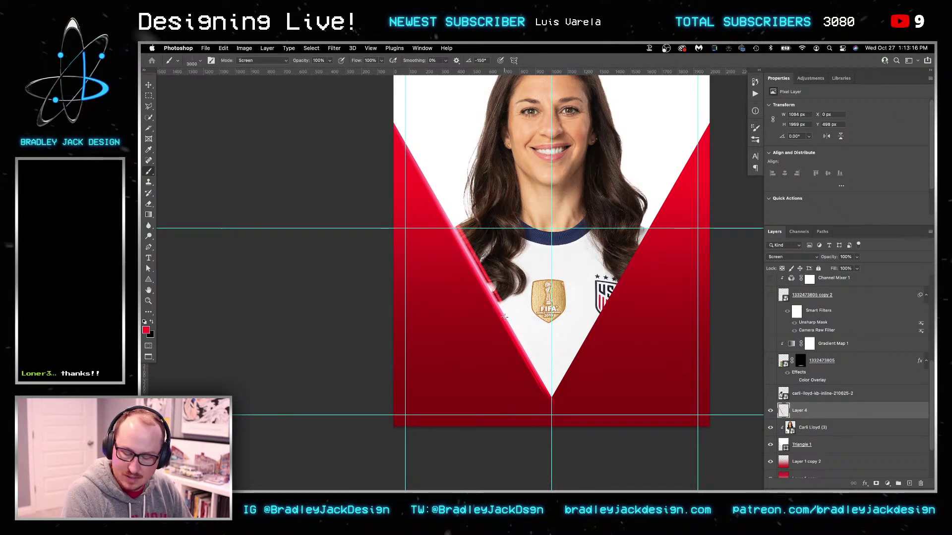
Paint broad red glow strokes along the triangle's left edge, reducing the brush from 3200 px to 1600 px
scroll(504, 317, "down", 3)
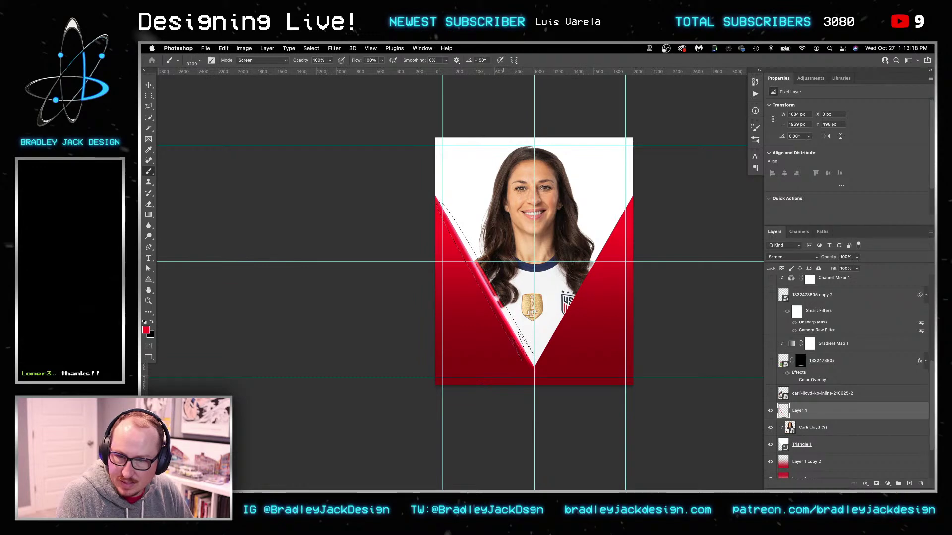
left_click(487, 281)
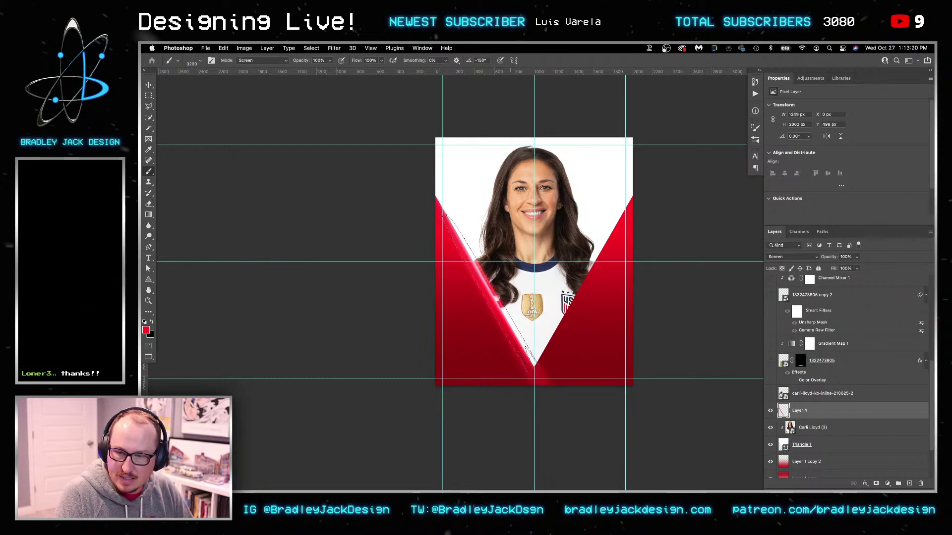
left_click(485, 253)
key("bracketleft")
key("bracketleft")
key("bracketleft")
key("bracketleft")
key("bracketleft")
key("bracketleft")
key("bracketleft")
key("bracketleft")
key("bracketleft")
key("bracketleft")
key("bracketleft")
key("bracketleft")
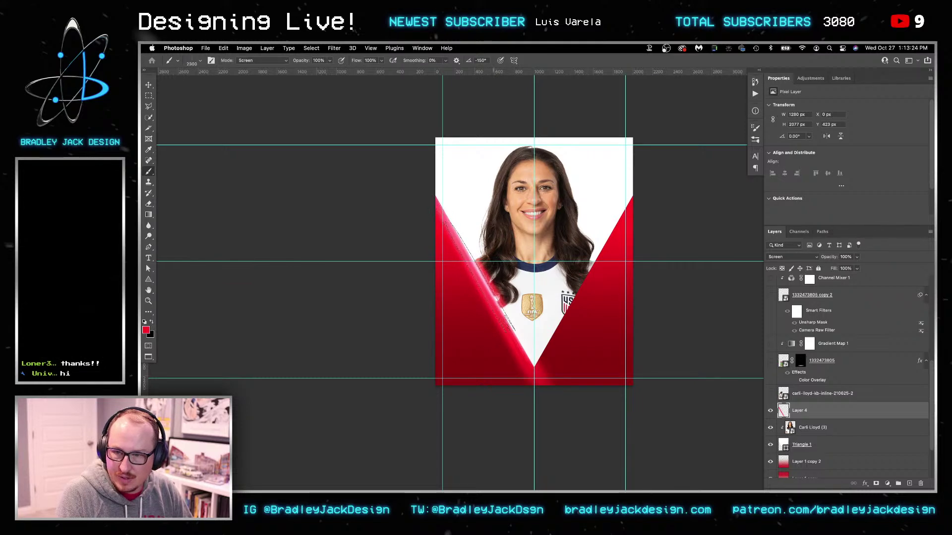
key("bracketleft")
key("bracketleft")
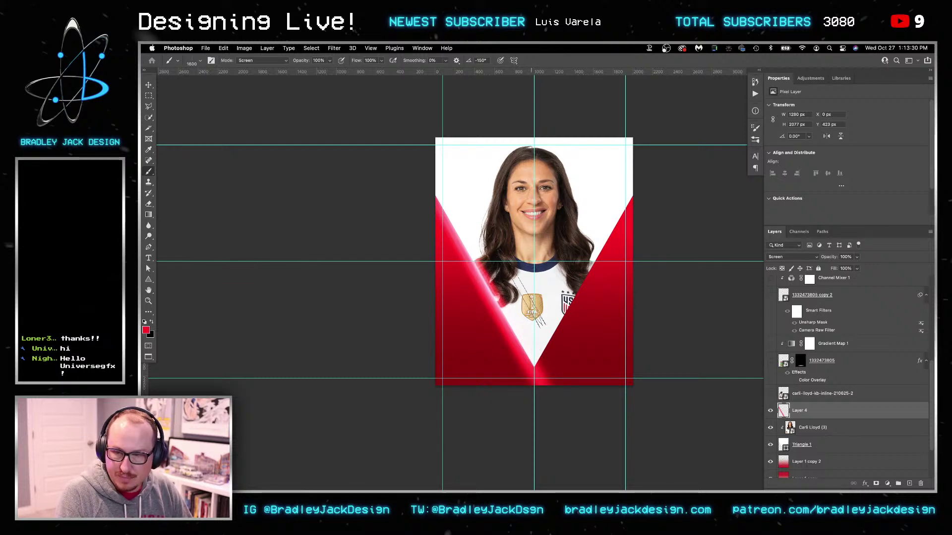
Choose a Light Beam brush, rotate its tip to -149° and reduce it to 700 px
right_click(550, 322)
left_click(611, 412)
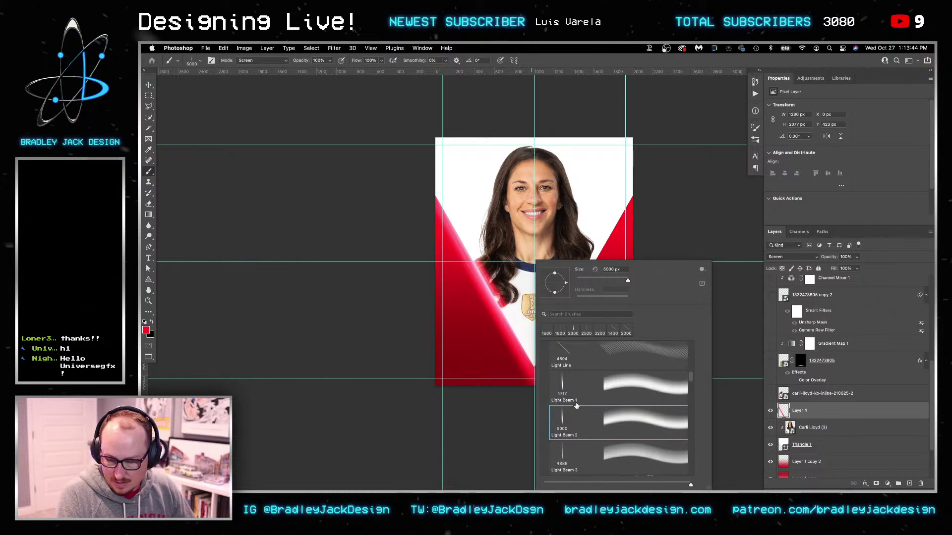
left_click(491, 357)
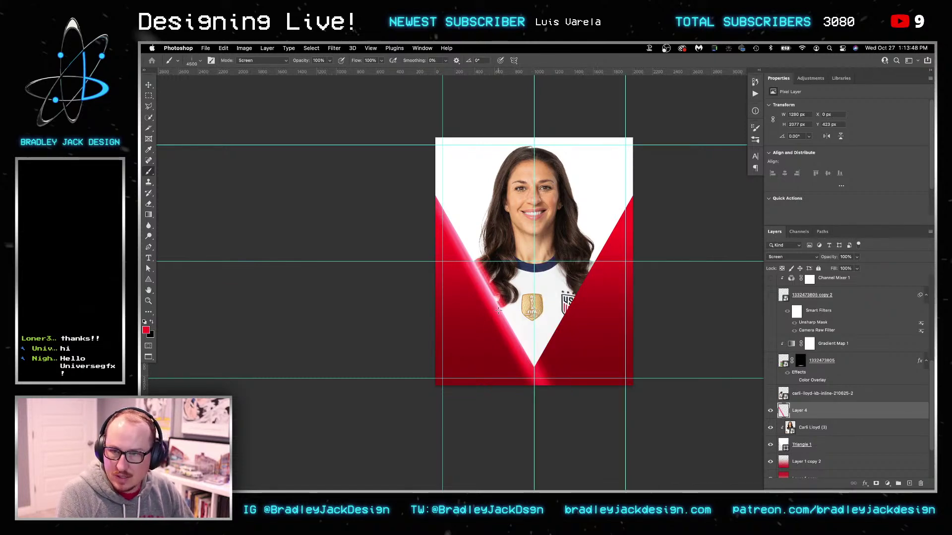
left_click_drag(515, 303, 264, 306)
key("bracketleft")
key("bracketleft")
key("bracketleft")
key("shift+Left")
key("bracketleft")
key("shift+Left")
key("shift+Left")
key("shift+Left")
key("shift+Left")
key("shift+Left")
key("shift+Left")
key("bracketleft")
key("bracketleft")
key("bracketleft")
key("bracketleft")
key("bracketleft")
key("bracketleft")
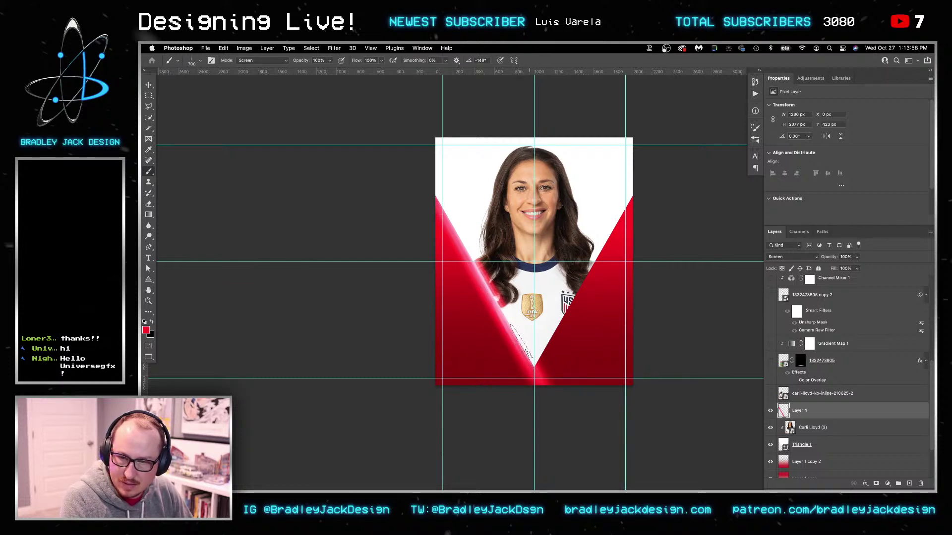
Paint narrow light beams along the triangle's left edge, varying the brush size between 500 and 800 px
left_click_drag(445, 213, 520, 347)
key("bracketleft")
key("bracketleft")
key("bracketleft")
key("bracketleft")
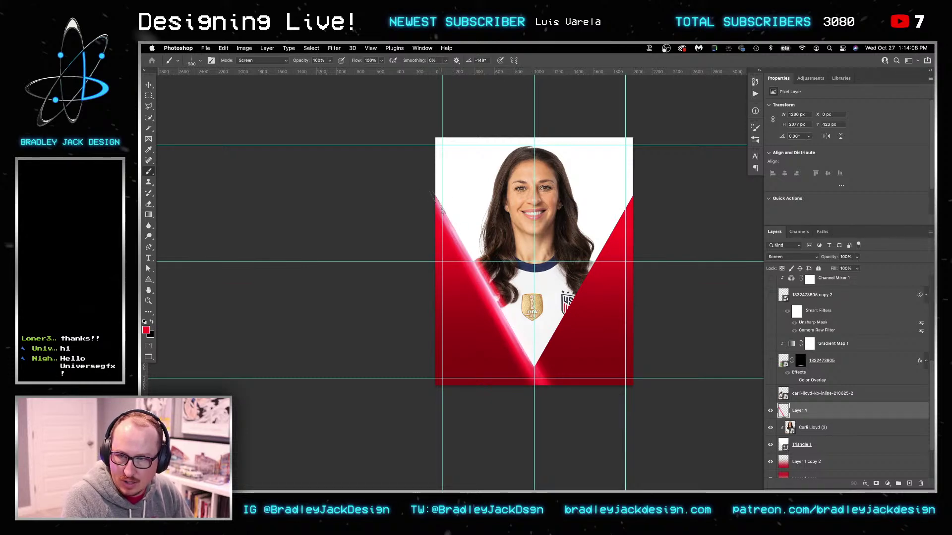
key("bracketright")
key("bracketright")
key("bracketright")
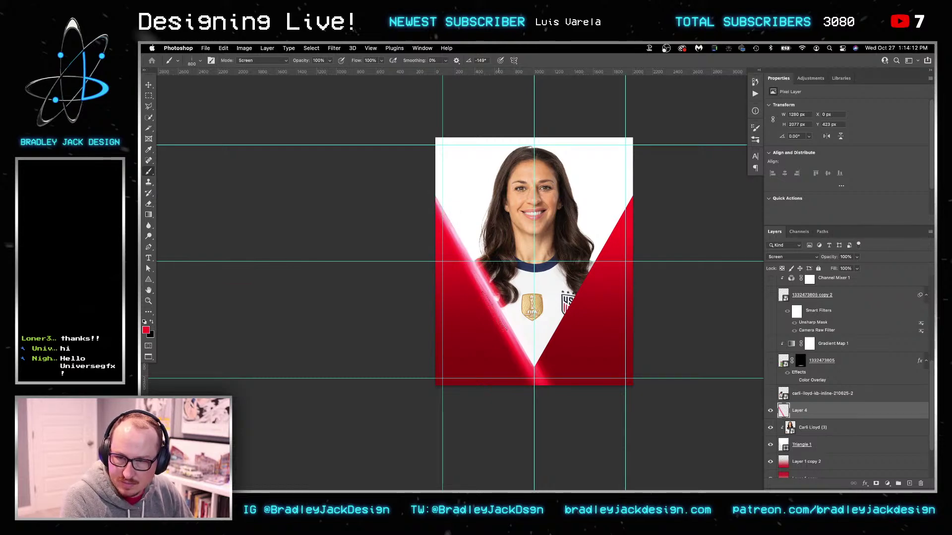
Choose the Light Line brush, rotate its tip to -15° and reduce it to 600 px
right_click(500, 313)
scroll(582, 386, "up", 1)
left_click(533, 361)
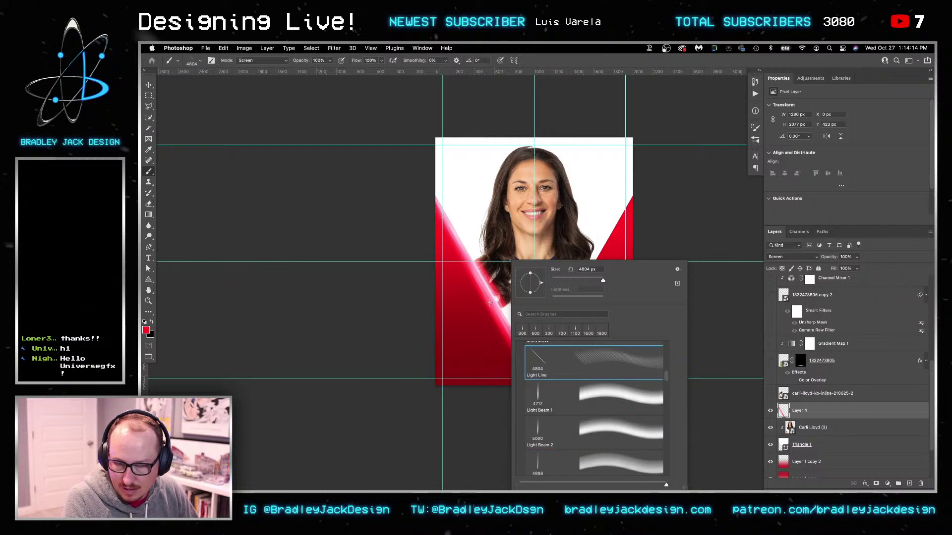
key("Return")
key("bracketleft")
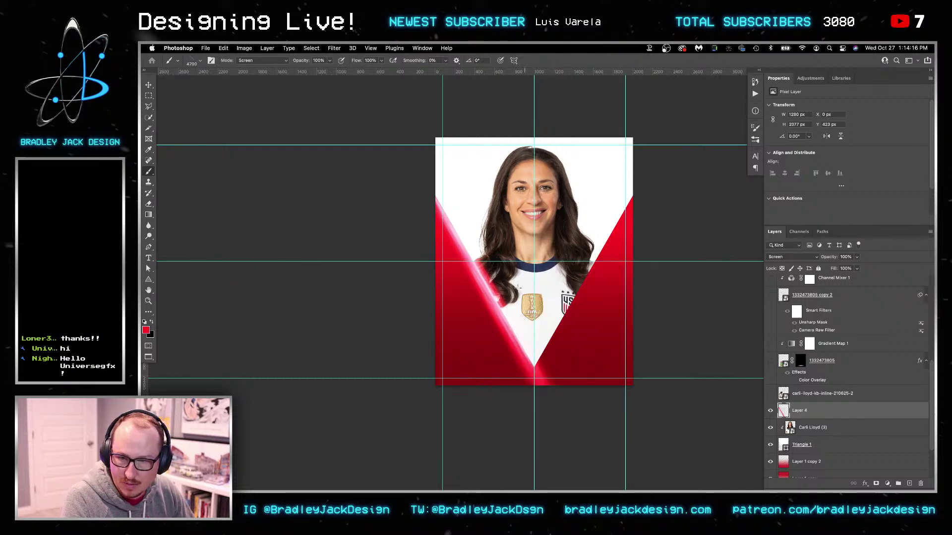
key("bracketleft")
key("bracketleft")
key("bracketleft")
key("bracketleft")
key("bracketleft")
key("bracketleft")
key("bracketleft")
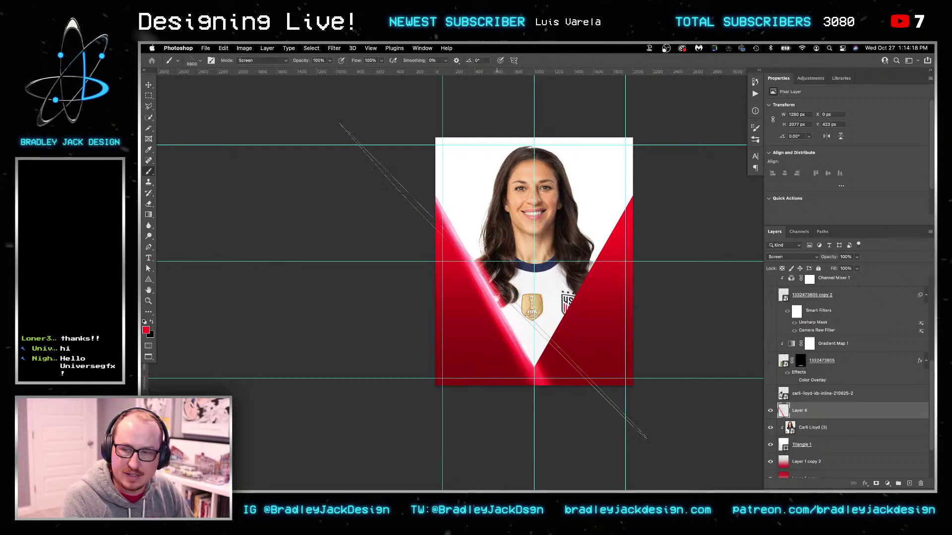
key("Left")
key("Left")
key("Left")
key("Left")
key("Left")
key("Left")
key("Left")
key("Left")
key("Left")
key("Left")
key("bracketleft")
key("bracketleft")
key("bracketleft")
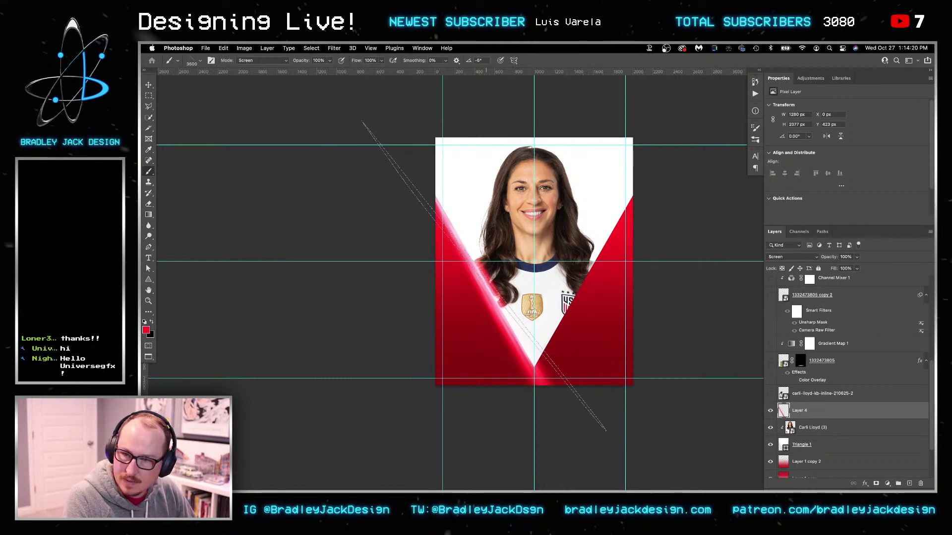
key("bracketleft")
key("bracketleft")
key("bracketleft")
key("bracketleft")
key("bracketleft")
key("bracketleft")
key("bracketleft")
key("Left")
key("Left")
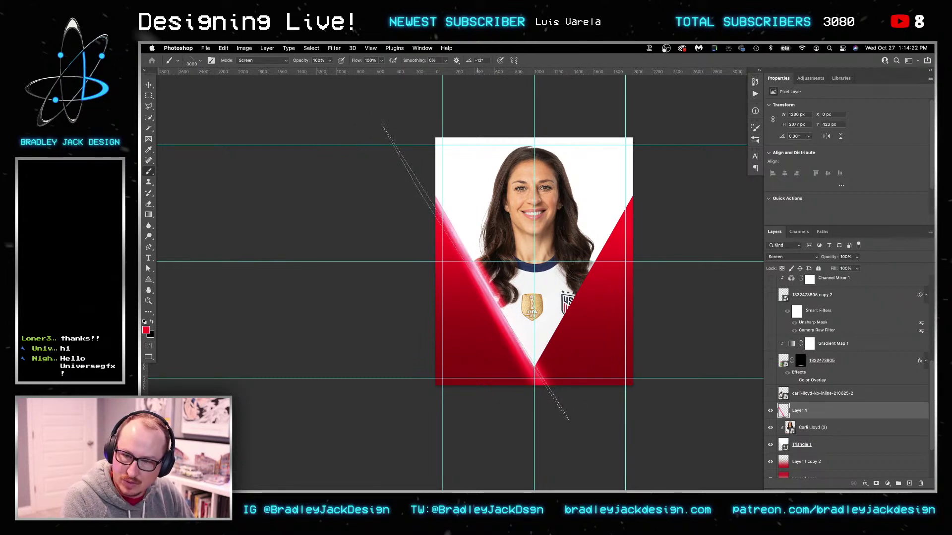
key("bracketleft")
key("bracketleft")
key("bracketleft")
key("bracketleft")
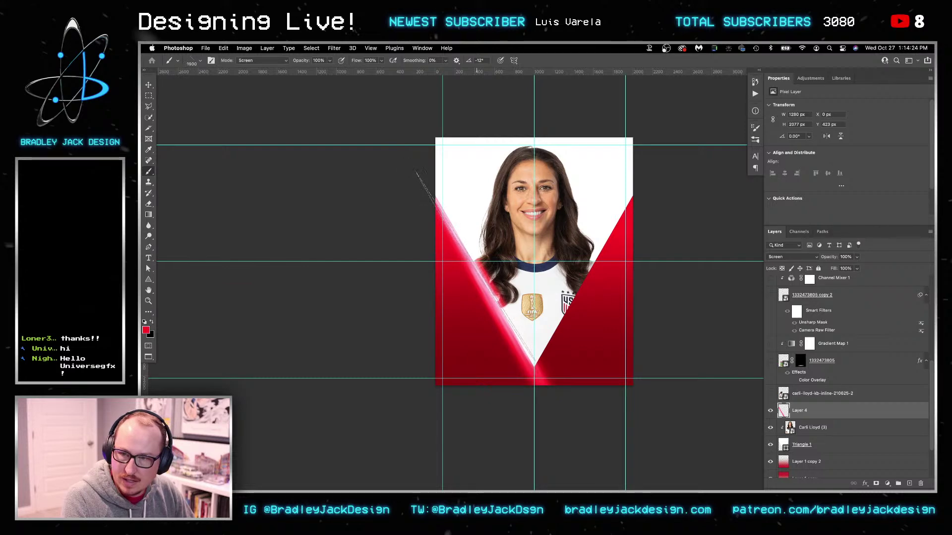
key("bracketleft")
key("bracketleft")
key("bracketleft")
key("bracketleft")
key("Left")
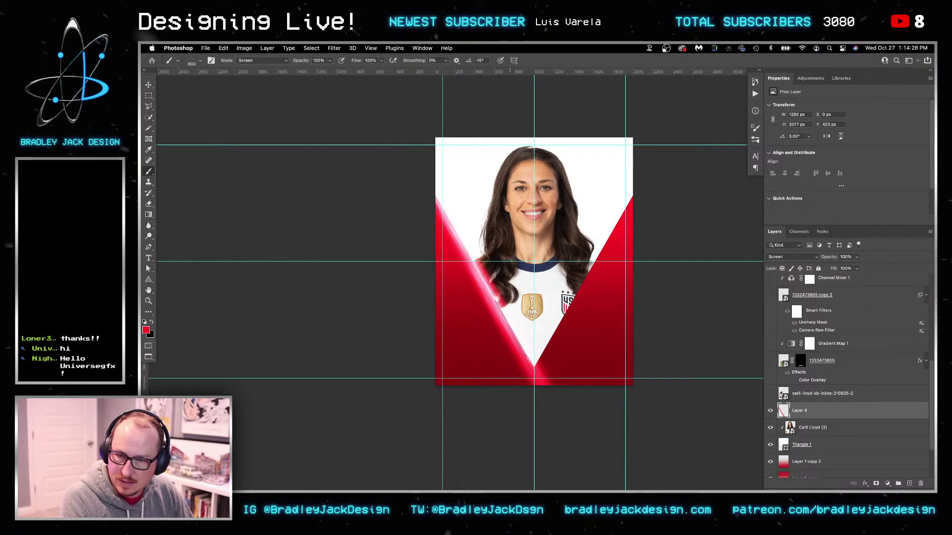
Try to paint thin red light lines along the triangle's left edge with the Light Line brush
key("bracketleft")
key("bracketleft")
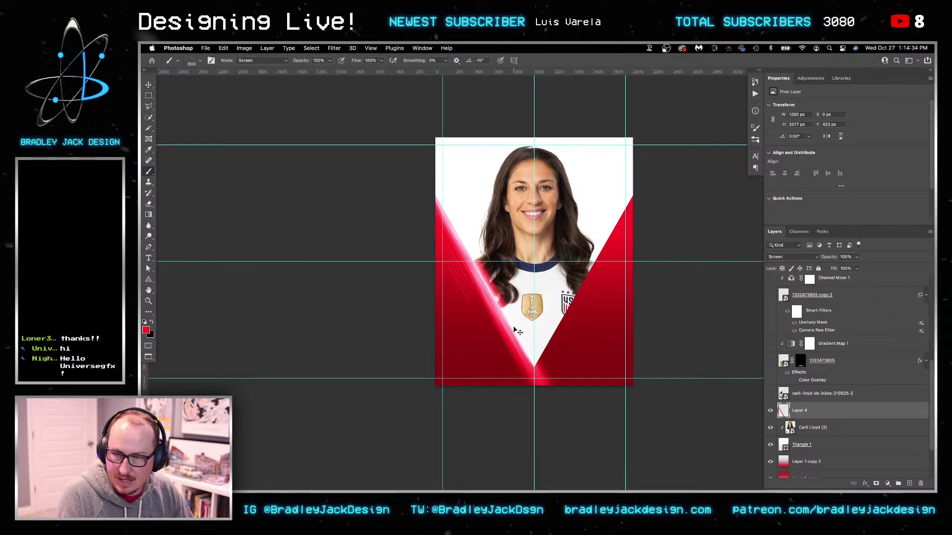
mouse_move(473, 345)
left_mouse_down()
mouse_move(466, 332)
mouse_move(459, 347)
mouse_move(468, 337)
mouse_move(458, 327)
mouse_move(481, 322)
left_mouse_up()
key("super+z")
key("super+z")
key("super+z")
scroll(506, 327, "up", 5)
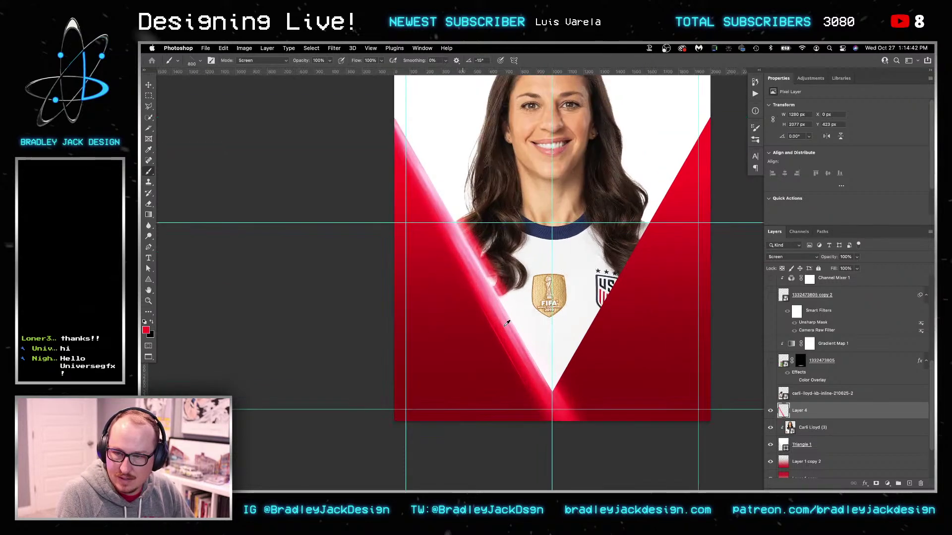
key("super+z")
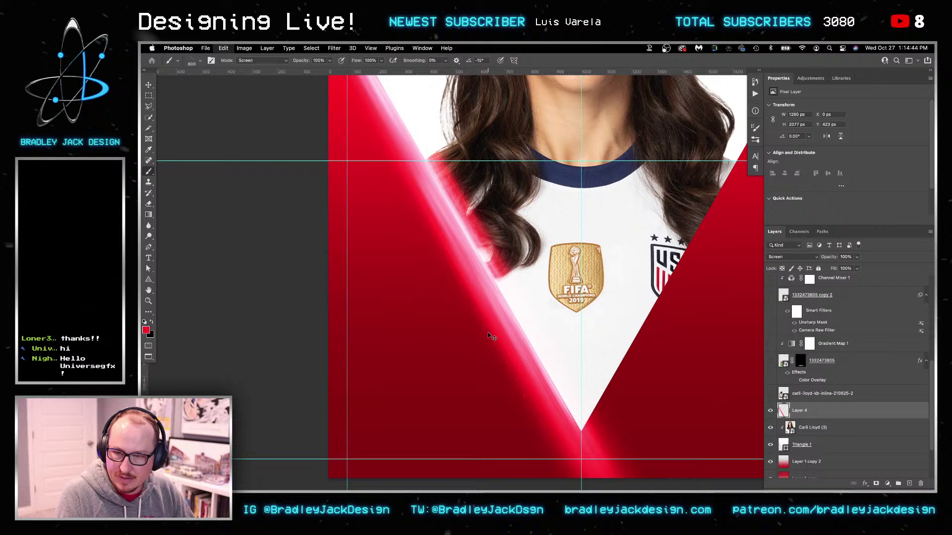
Paint red light lines along the triangle's left edge with a 1000 px brush and reduce the brush to 700 px
key("]")
left_click(428, 179, "shift")
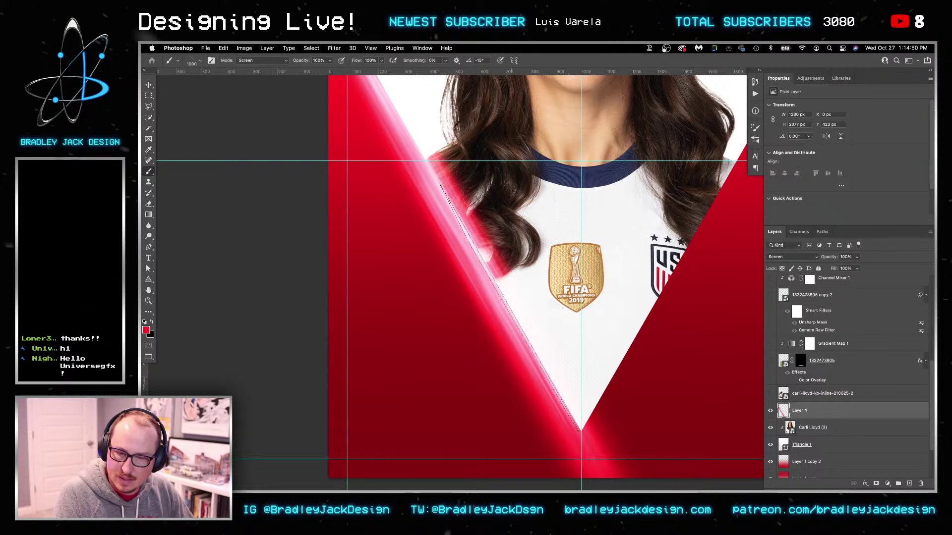
scroll(509, 306, "up", 5)
scroll(509, 307, "left", 2)
key("bracketleft")
key("bracketleft")
key("bracketleft")
scroll(432, 195, "up", 3)
scroll(432, 196, "left", 2)
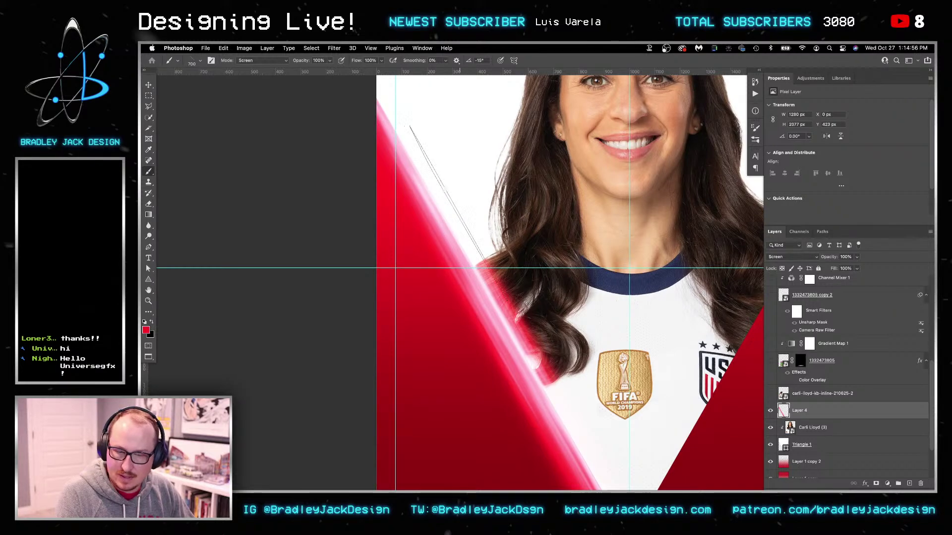
On a new layer, stamp white light lines along the upper part of the triangle's left edge with a 1000 px brush
key("super+shift+alt+n")
key("d")
key("x")
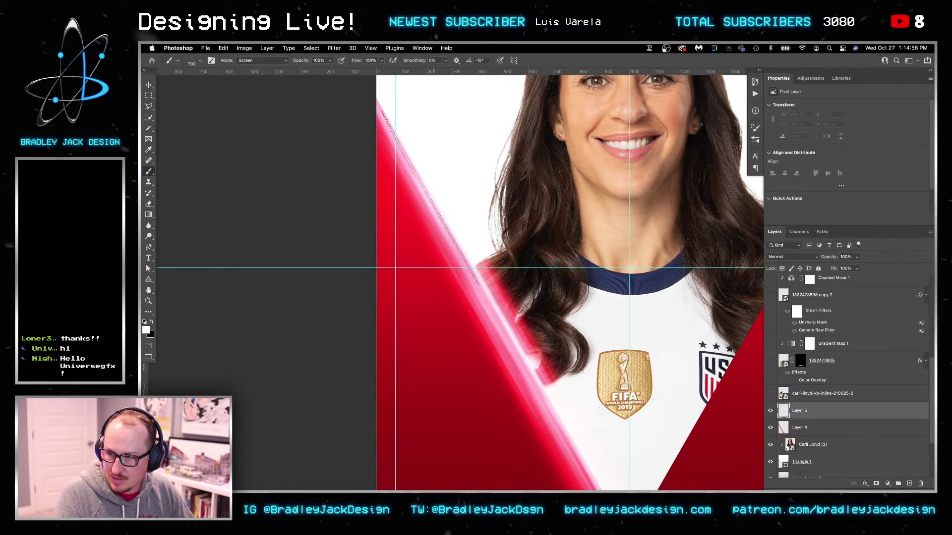
key("bracketright")
key("bracketright")
key("bracketright")
left_click(432, 195)
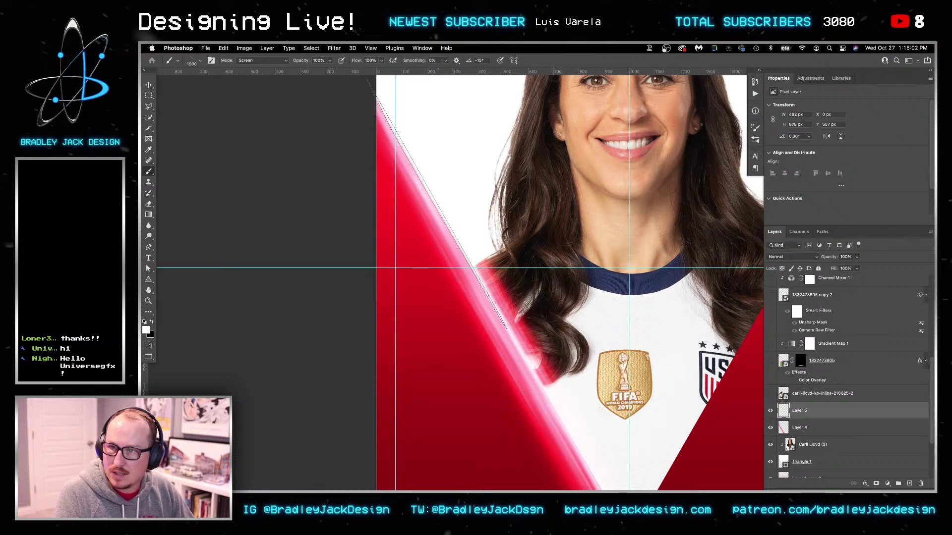
right_click(439, 205)
key("Return")
left_click(453, 226)
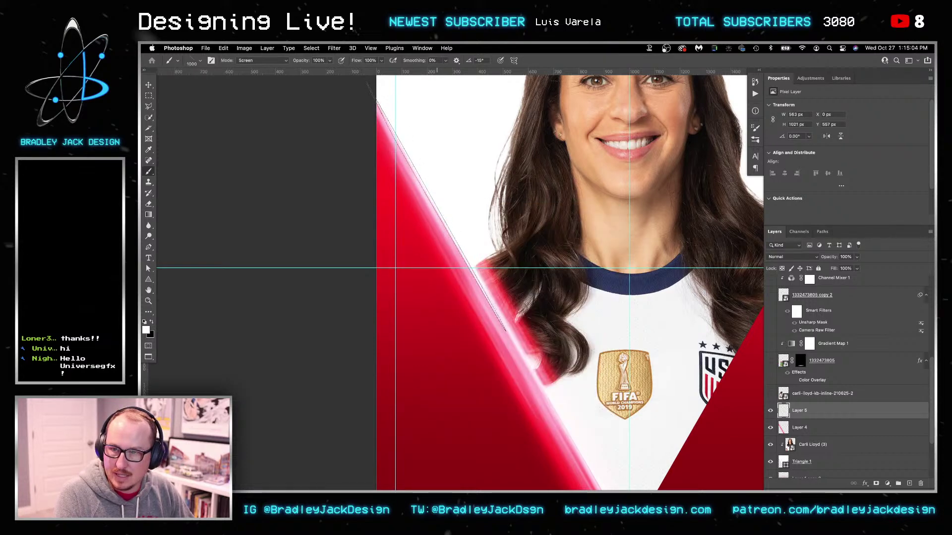
Choose the light brush preset listed after Light Beam 2 and reduce its size to 3441 px
right_click(494, 265)
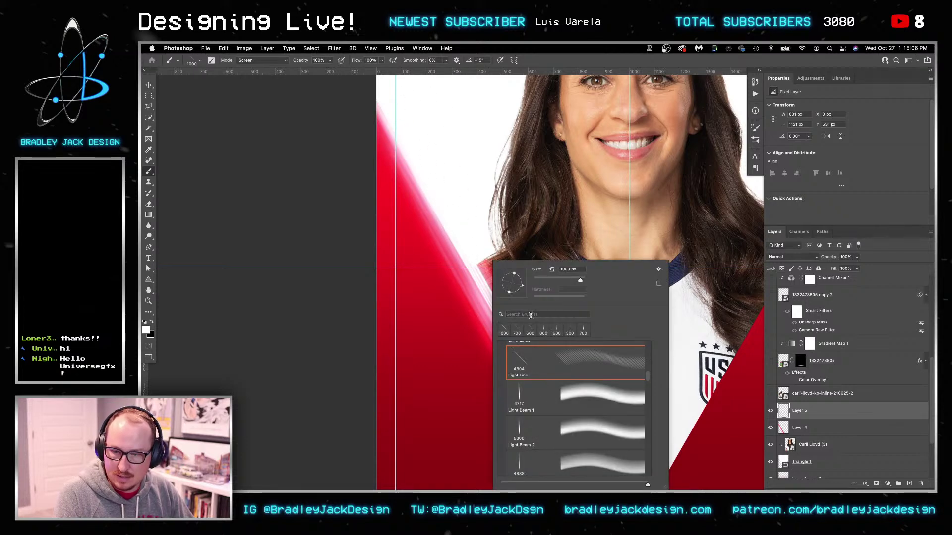
left_click(582, 459)
key("Return")
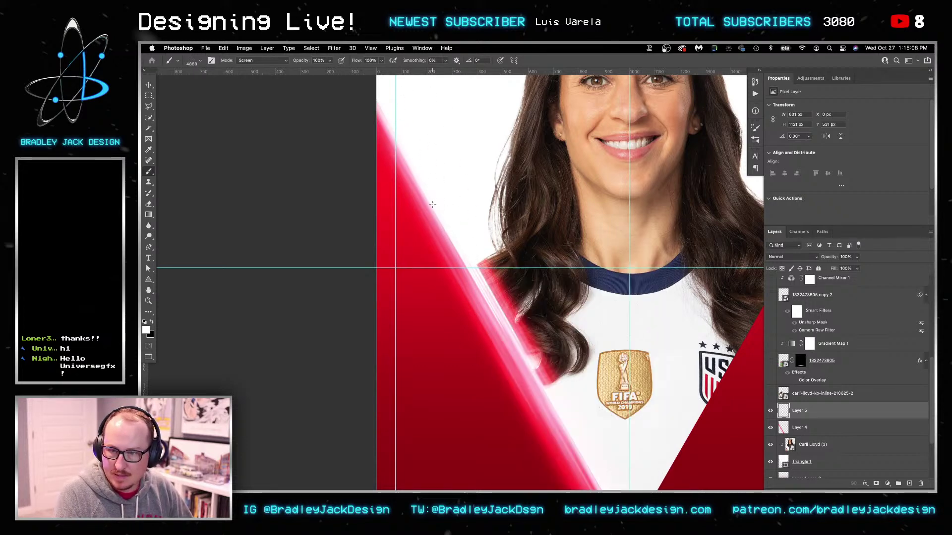
mouse_move(558, 243)
left_mouse_down()
mouse_move(595, 257)
mouse_move(471, 282)
left_mouse_up()
scroll(492, 274, "down", 5)
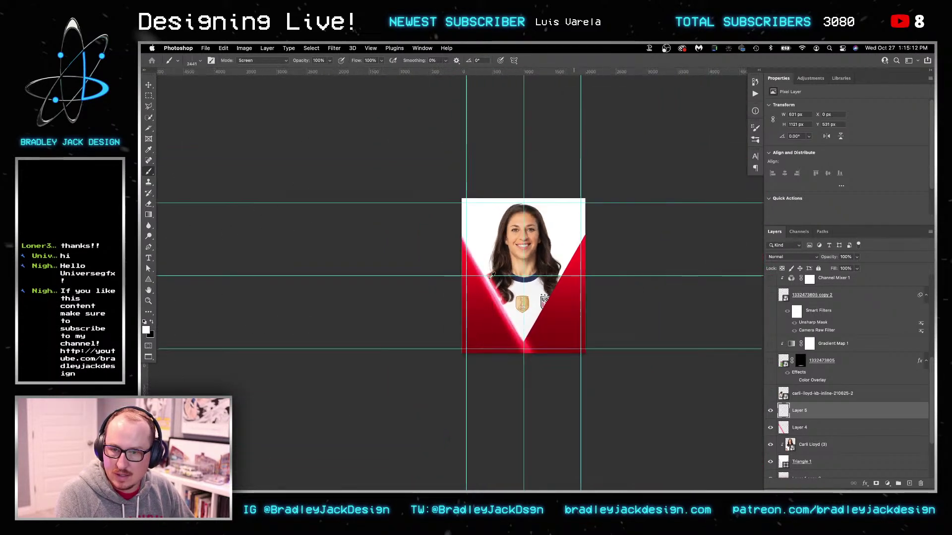
Rotate the brush tip to 31° to match the triangle's left edge and reduce the brush to 1200 px
key("shift+Right")
key("shift+Right")
key("shift+Left")
key("Left")
key("Left")
key("Left")
key("Left")
key("Left")
key("Left")
key("shift+Left")
key("shift+Left")
key("Left")
key("Left")
key("Left")
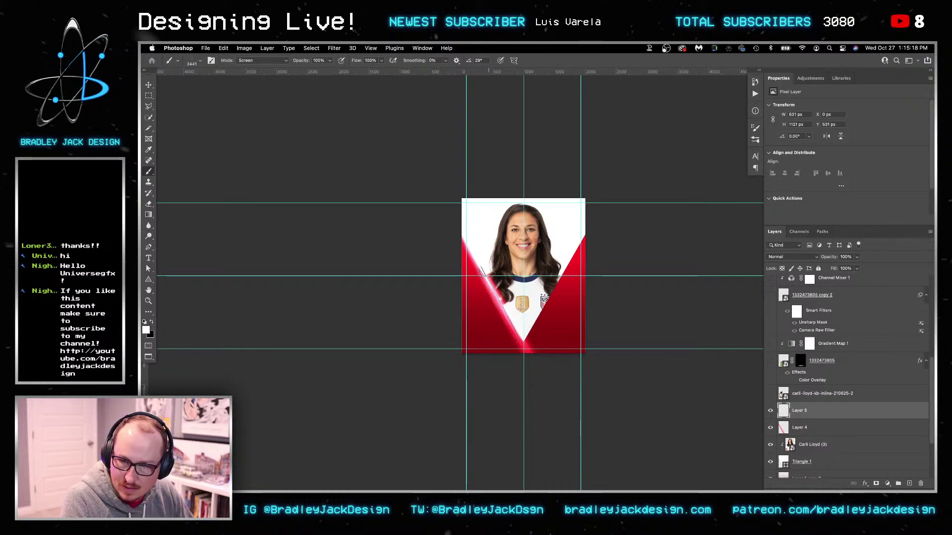
key("bracketleft")
key("bracketleft")
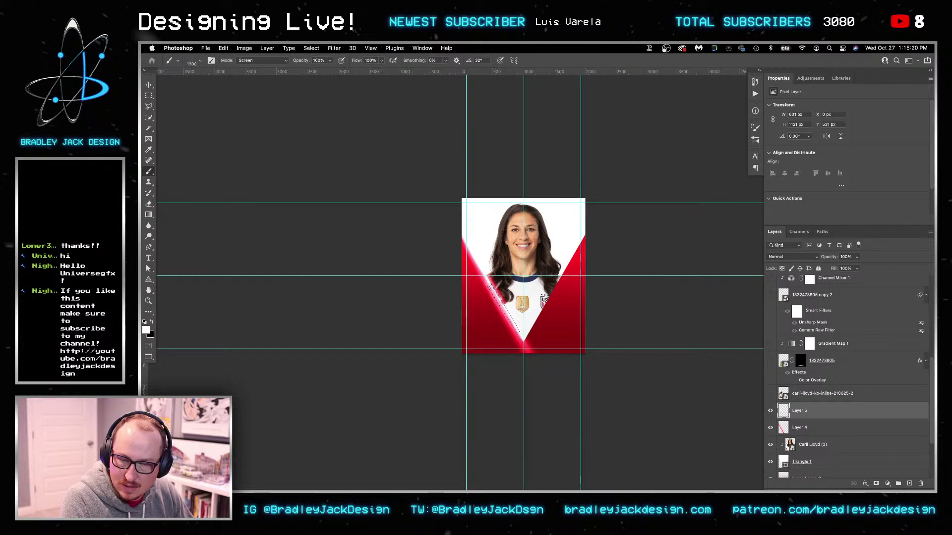
key("bracketleft")
key("bracketleft")
key("Right")
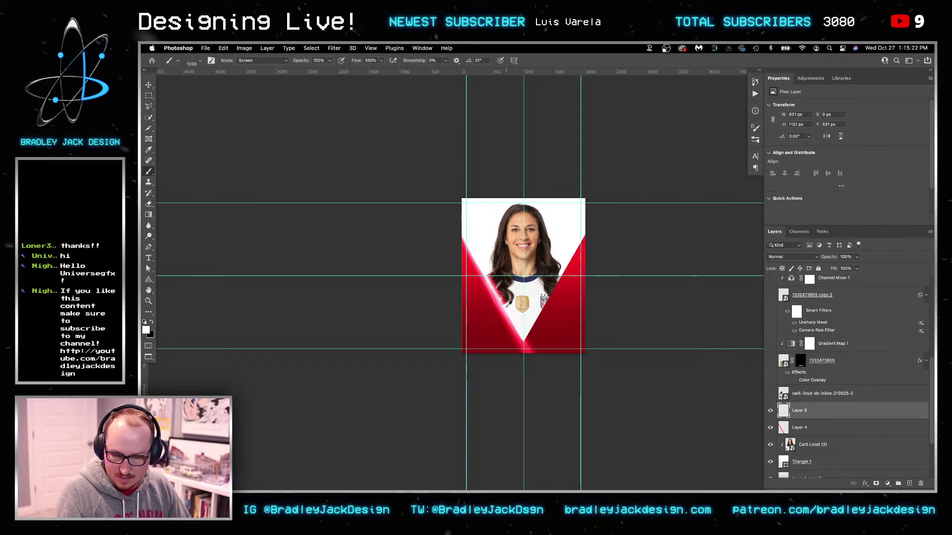
Paint white beams along the triangle's left edge at 1200 px, plus a softer one at 1700 px and 20% opacity
scroll(508, 303, "up", 2)
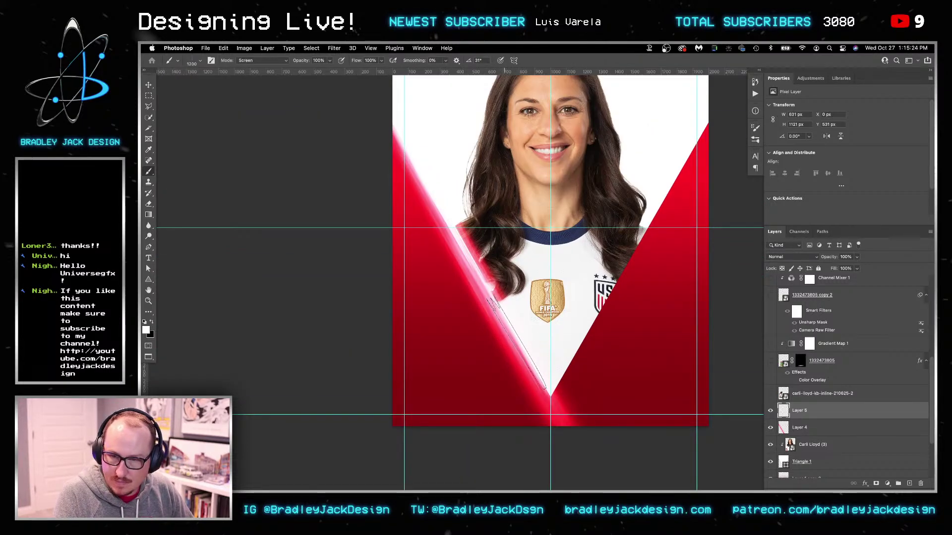
left_click_drag(517, 345, 501, 313)
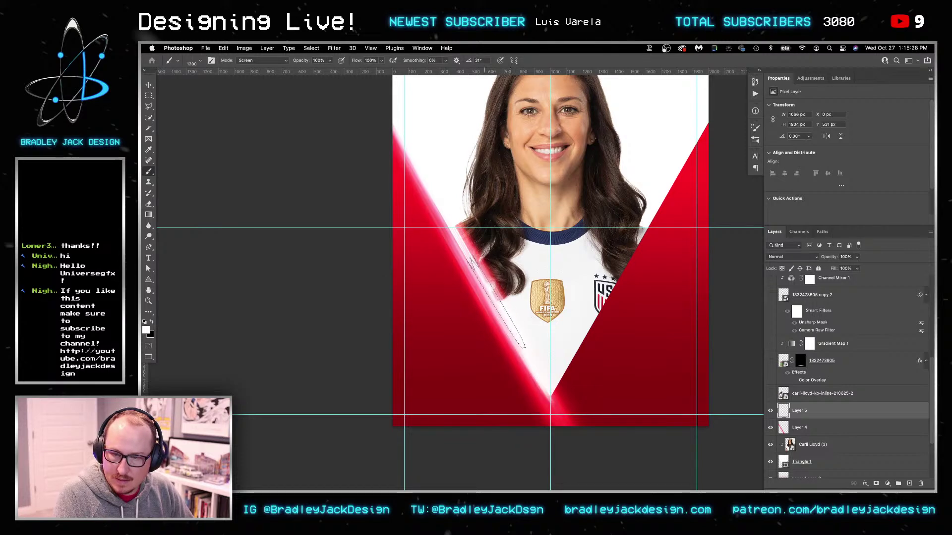
key("bracketright")
key("bracketright")
key("bracketright")
key("bracketleft")
key("2")
mouse_move(437, 208)
left_mouse_down()
mouse_move(417, 192)
mouse_move(462, 231)
mouse_move(508, 325)
left_mouse_up()
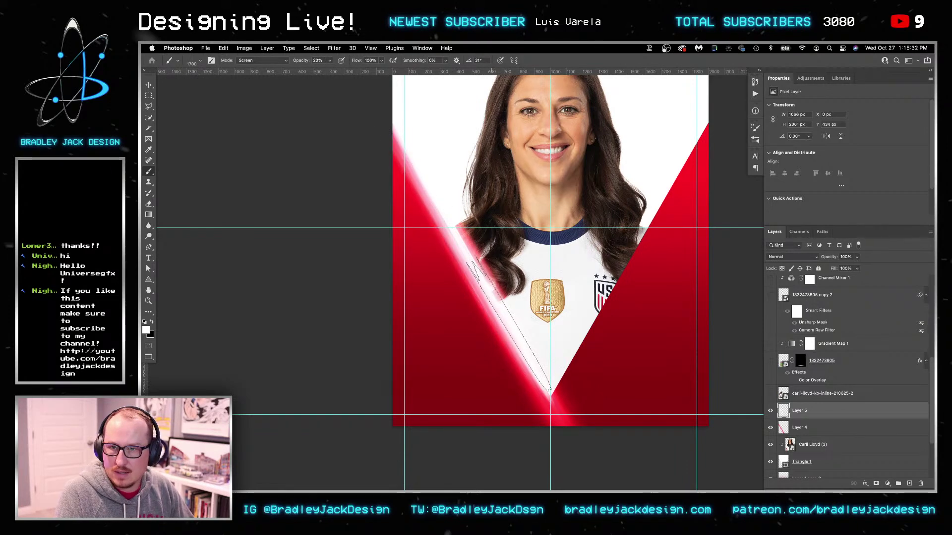
Duplicate the red glow layer, Layer 4, above the white light layer and set the copy's blend mode to Overlay
key("v")
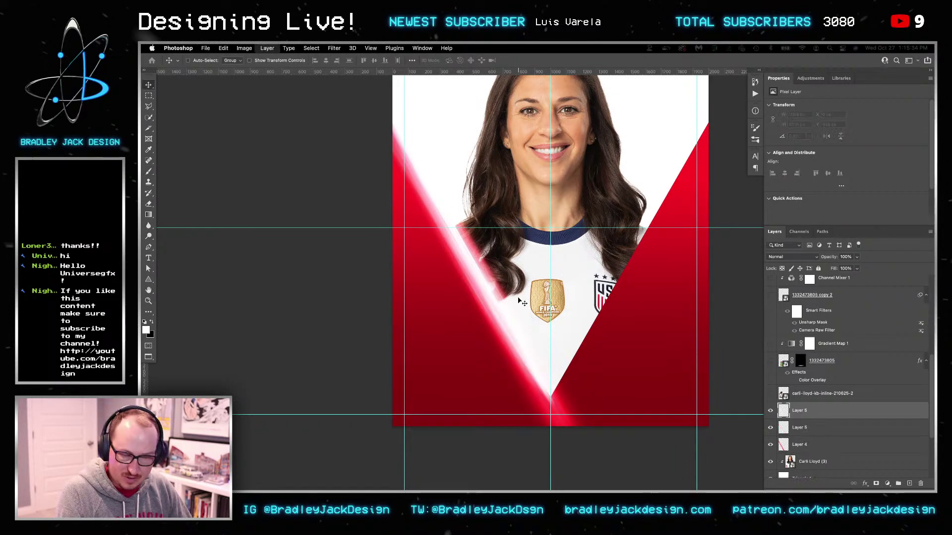
left_click_drag(800, 417, 809, 405)
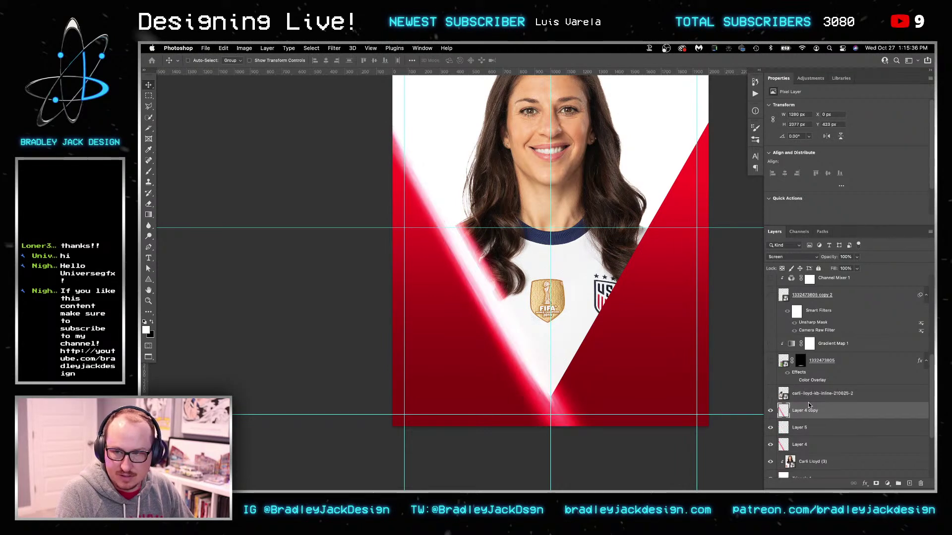
key("alt+shift+o")
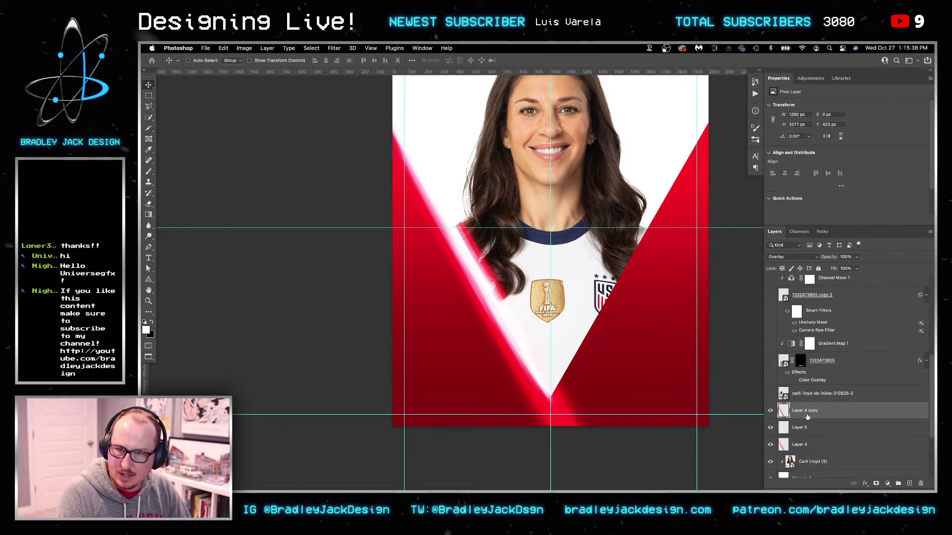
key("z")
left_click(649, 331, "alt")
left_click(648, 331)
Group the three left-edge light layers and name the group "Left Ligh Line"
left_click(807, 444, "shift")
left_click(808, 418)
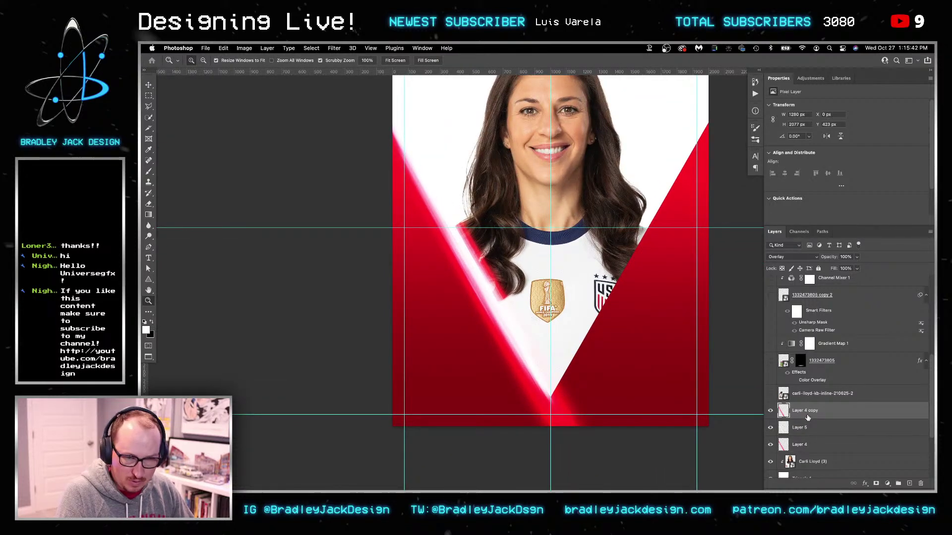
left_click(812, 447, "shift")
key("ctrl+g")
type("v")
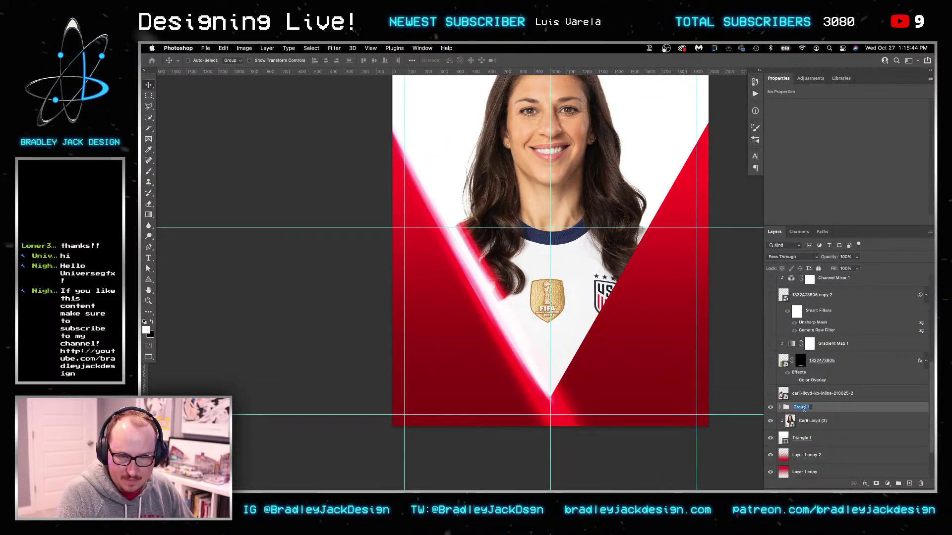
type("Left Ligh L")
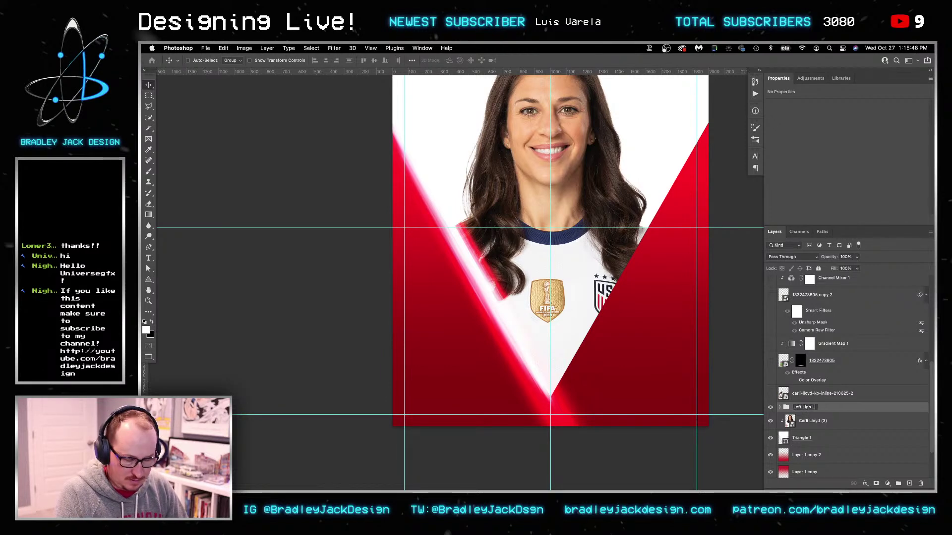
key("Return")
Duplicate the Left Ligh Line group and rename the copy "right Light Line"
key("ctrl+j")
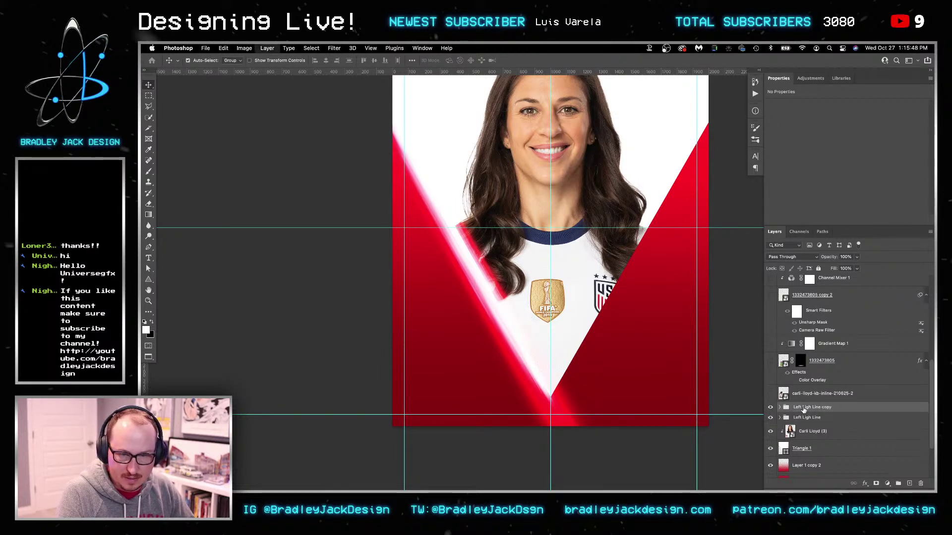
double_click(803, 407)
type("right Light")
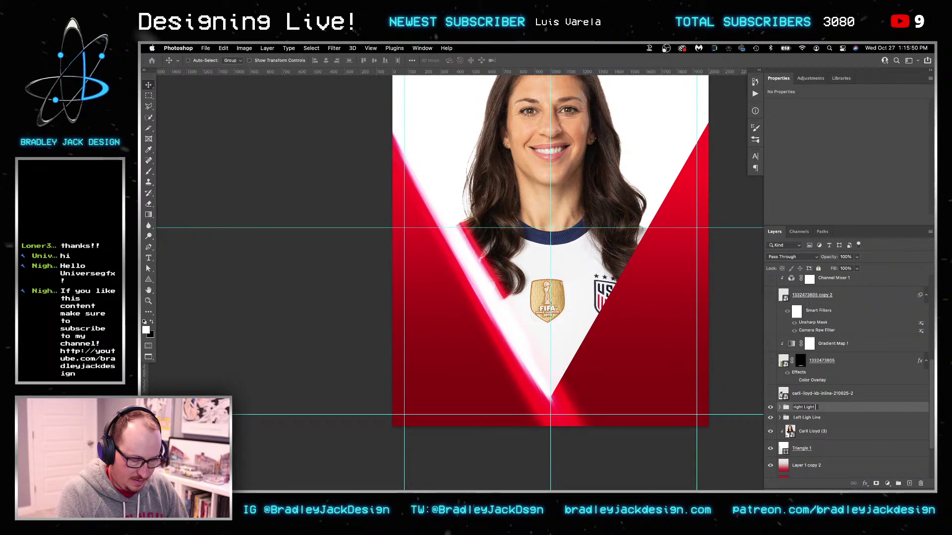
Flip the right Light Line group horizontally with a width scale of -100% and move it onto the triangle's right edge
key("ctrl+t")
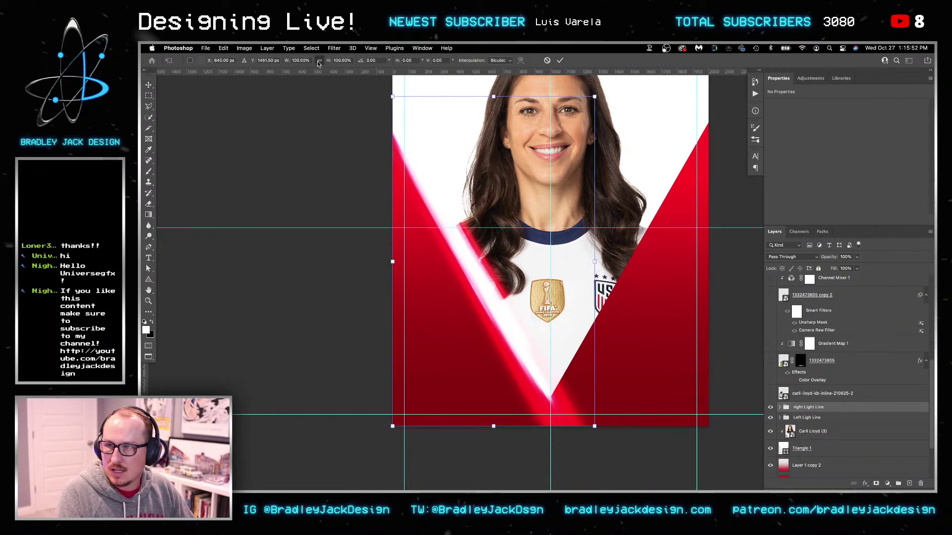
left_click(299, 60)
type("-100")
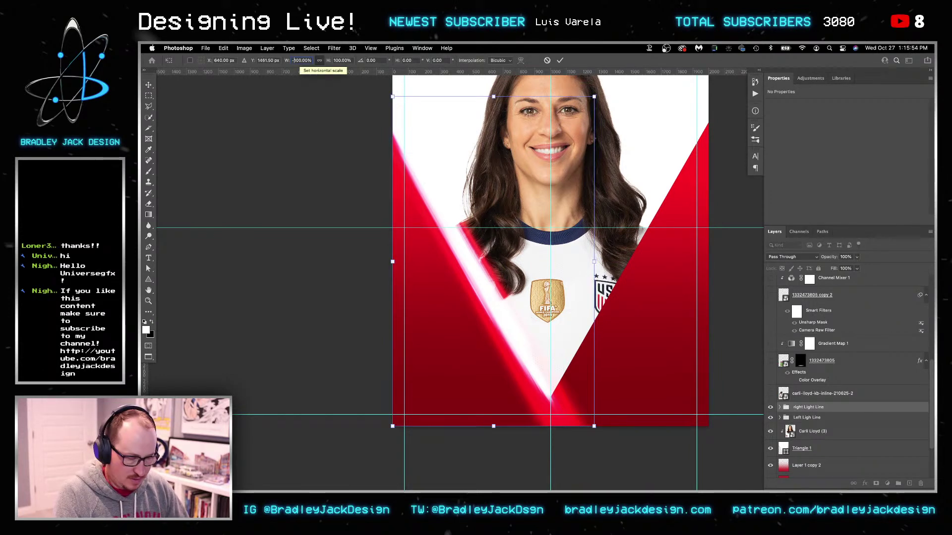
key("Return")
key("Return")
left_click_drag(491, 314, 602, 311)
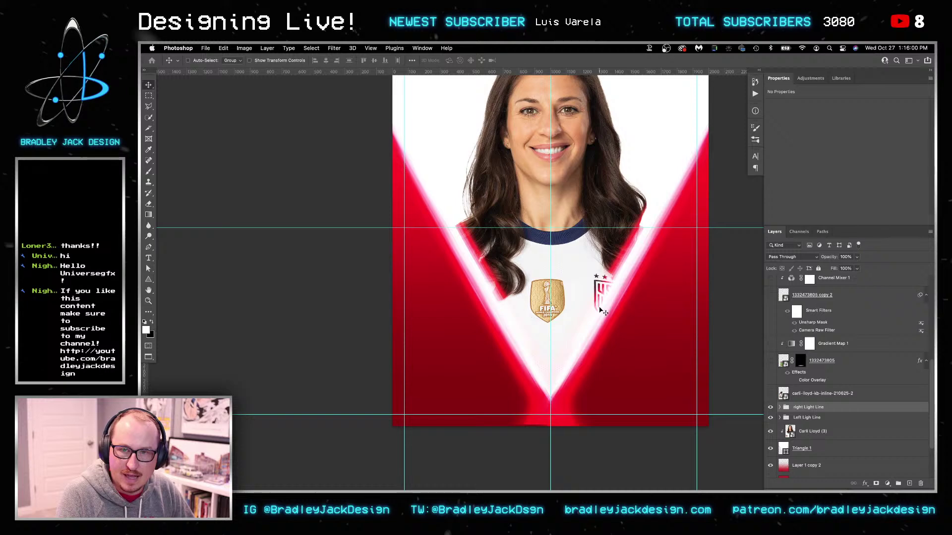
Add a layer mask to the right Light Line group
scroll(714, 134, "up", 5)
key("z")
scroll(457, 368, "down", 6)
left_click_drag(444, 382, 505, 214)
key("v")
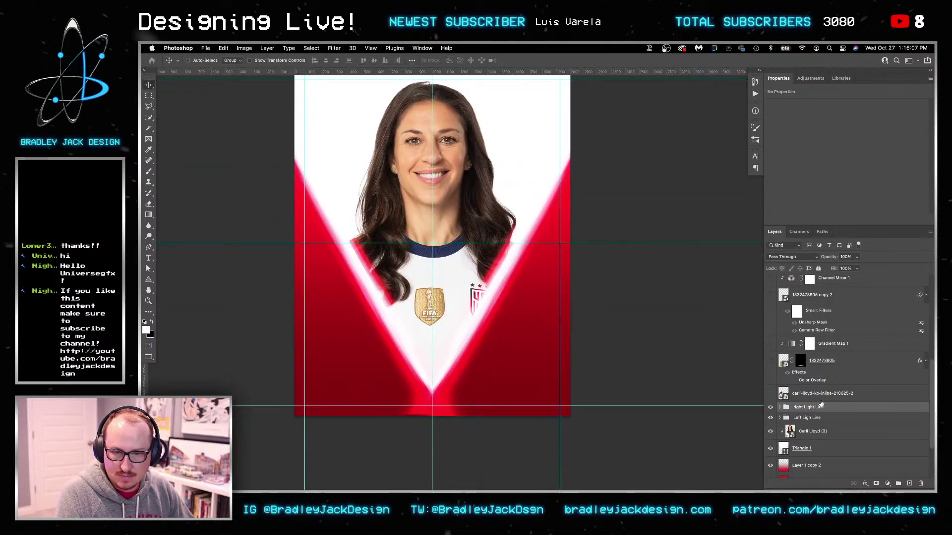
left_click(877, 485)
Rotate the light brush tip to -34° to follow the triangle's right edge and enlarge the brush to 2500 px
key("b")
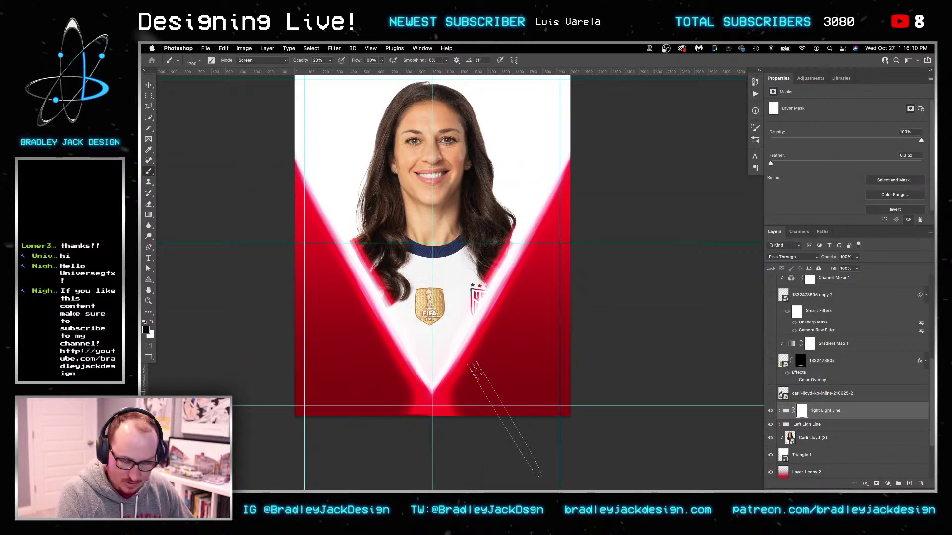
key("shift+Right")
key("shift+Right")
key("shift+Right")
key("shift+Right")
key("bracketright")
key("bracketright")
key("shift+Right")
key("bracketright")
key("bracketright")
key("Left")
key("Left")
key("Left")
key("Left")
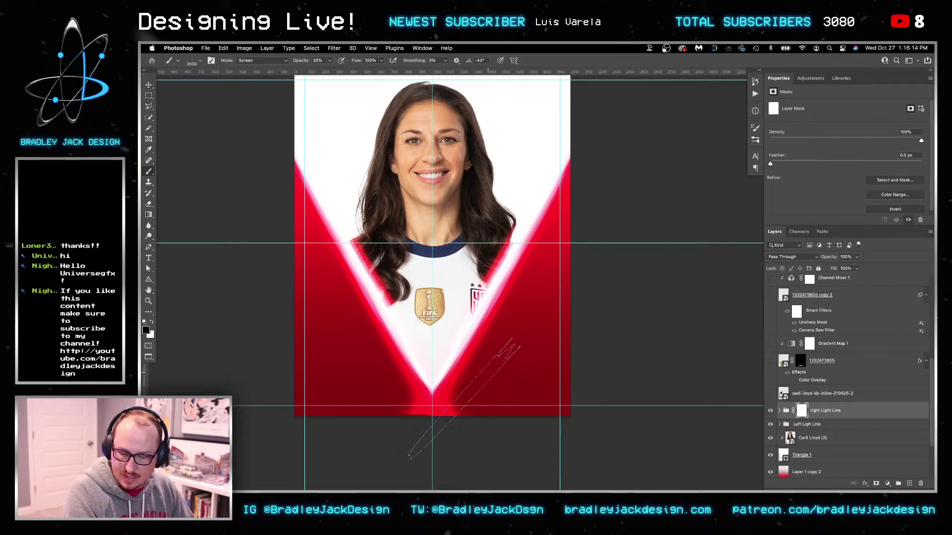
key("bracketleft")
key("bracketright")
key("bracketright")
key("bracketright")
key("bracketright")
key("bracketright")
key("Right")
key("Right")
key("Right")
key("Right")
key("Right")
key("Left")
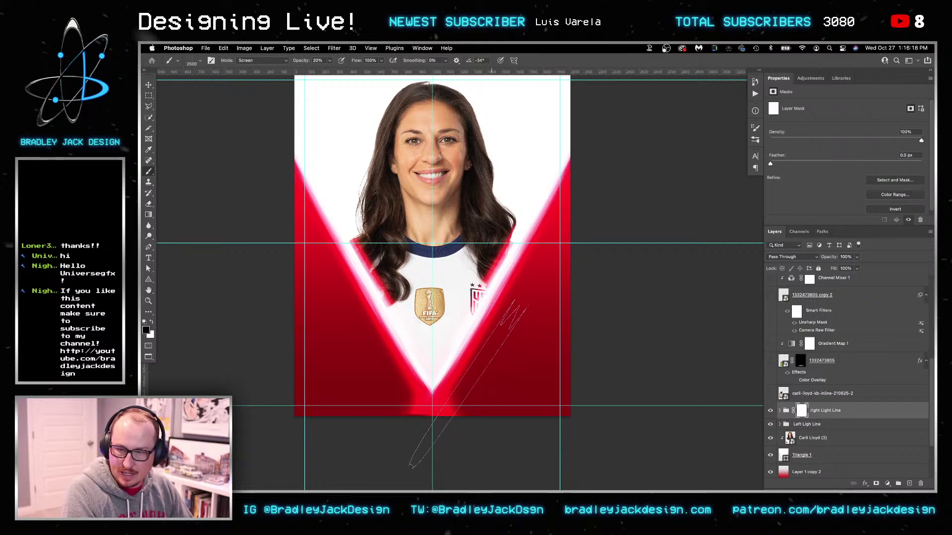
Examine up close where the two light lines meet and spill past the triangle's lower tip
key("x")
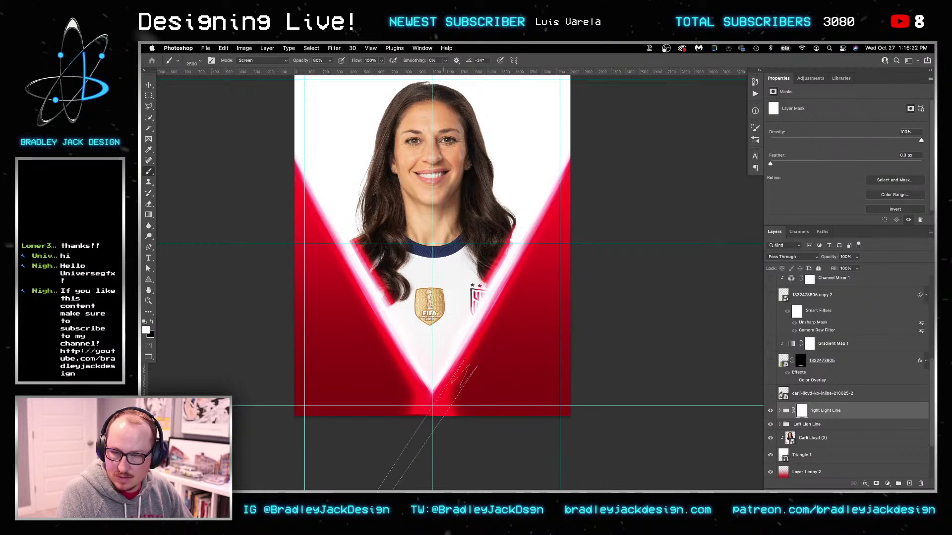
scroll(446, 412, "left", 3)
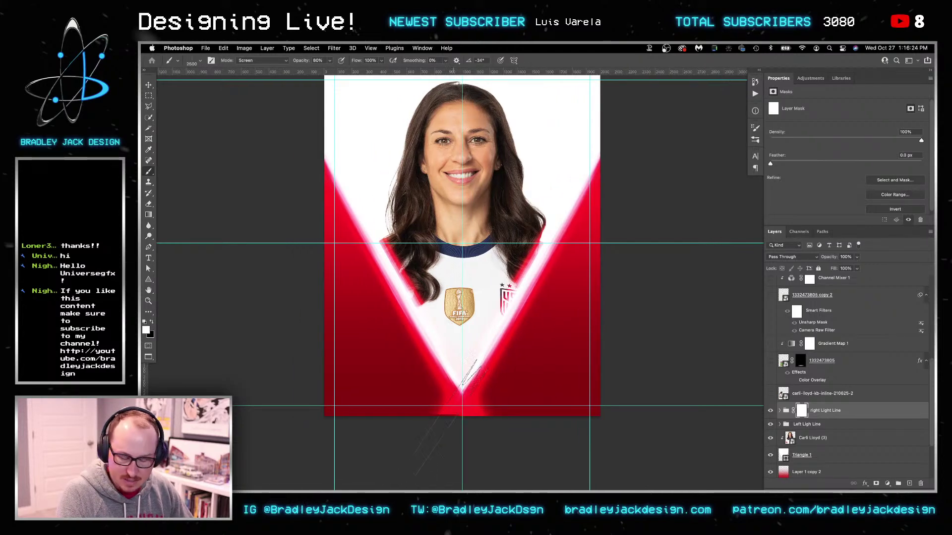
scroll(471, 372, "left", 1)
scroll(475, 387, "up", 5)
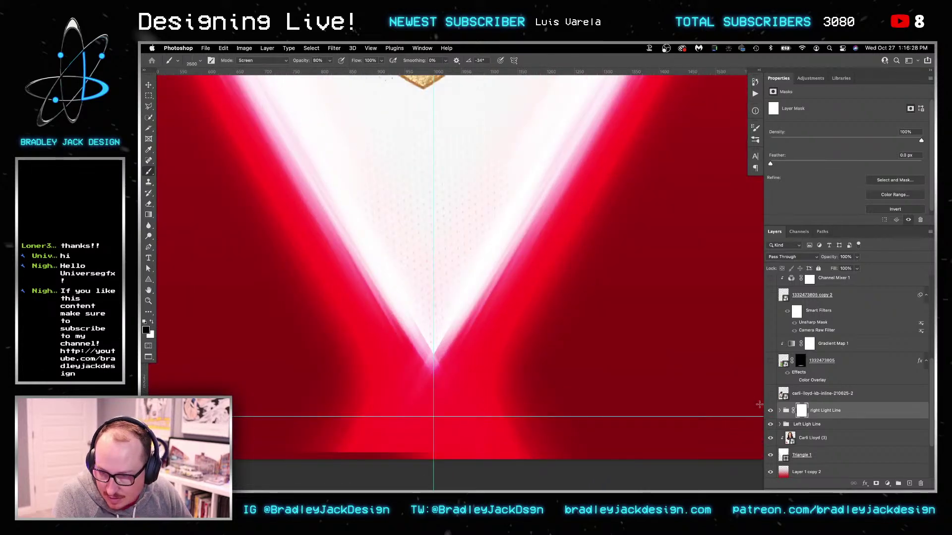
key("v")
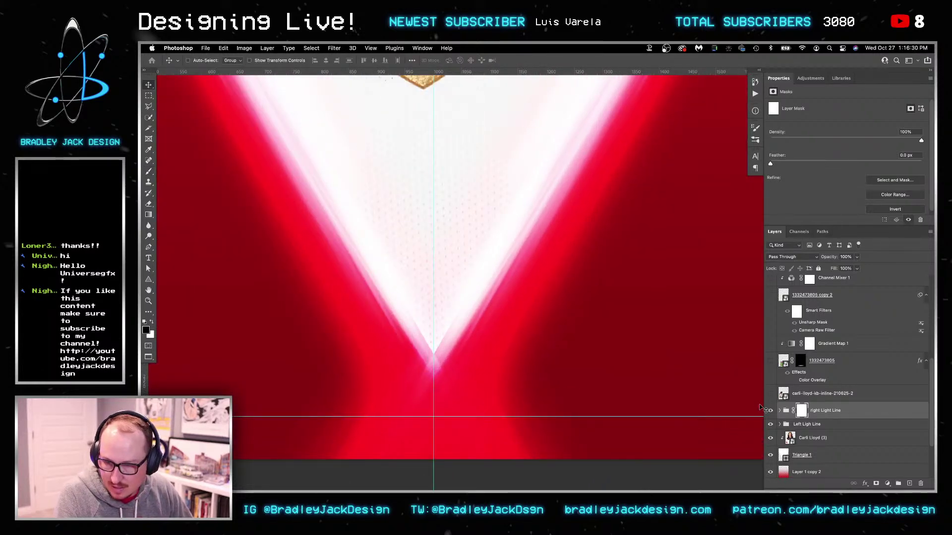
scroll(630, 327, "right", 4)
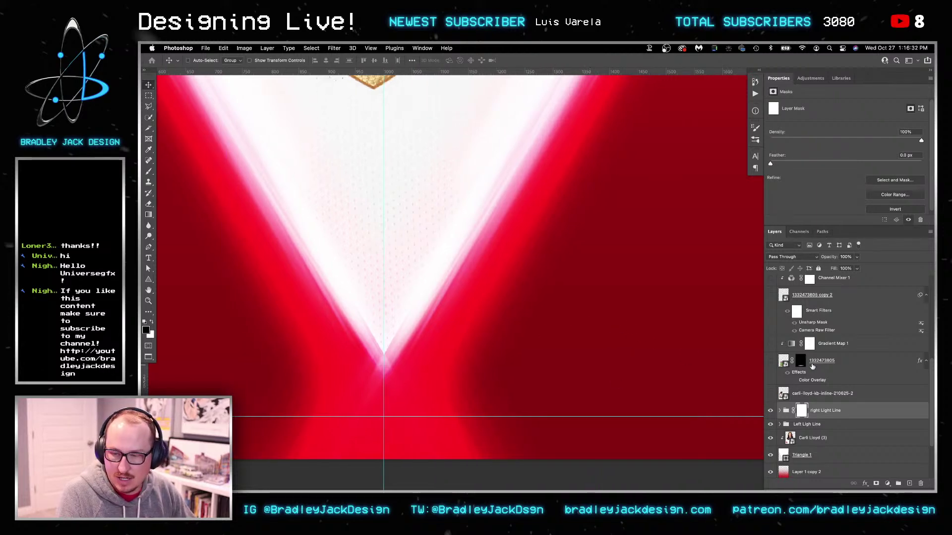
key("b")
key("alt+bracketleft")
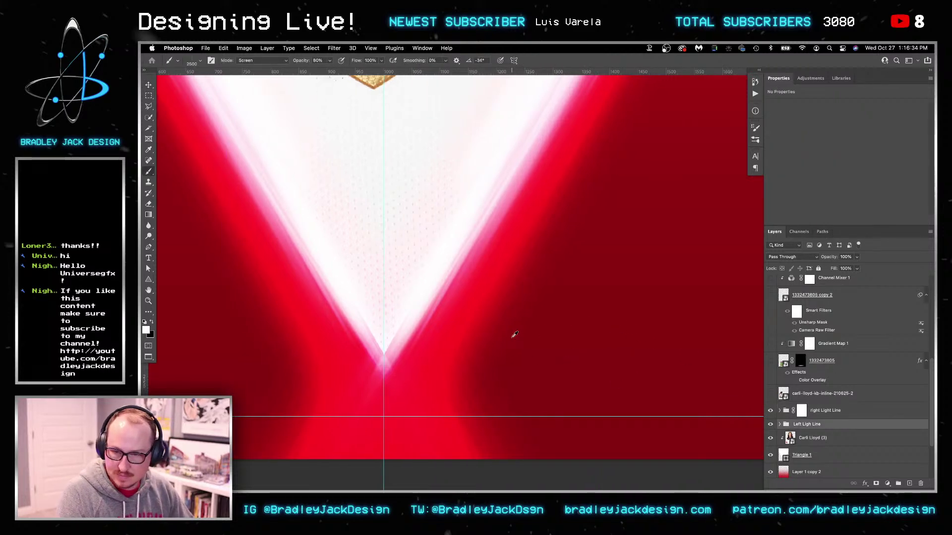
key("super+minus")
key("super+minus")
key("super+minus")
key("super+minus")
Target the right Light Line group's mask with black and rotate the brush tip to -147° to follow the triangle's left edge
left_click(802, 411)
key("x")
key("shift+Right")
key("shift+Right")
key("shift+Right")
key("shift+Right")
key("shift+Right")
key("Left")
key("Left")
key("Left")
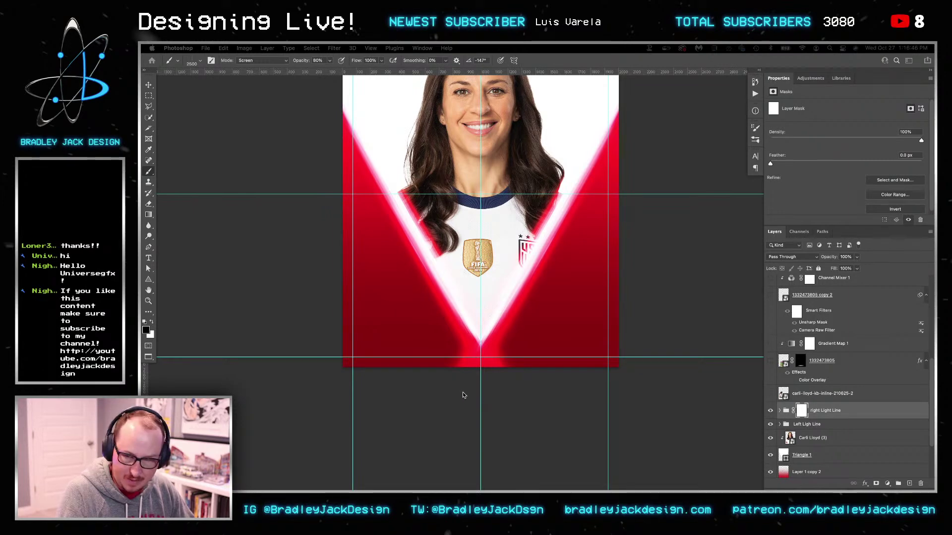
Paint the right Light Line mask black beyond the triangle's left edge with a 2700 px Normal-mode brush at 100% opacity
left_click(742, 403)
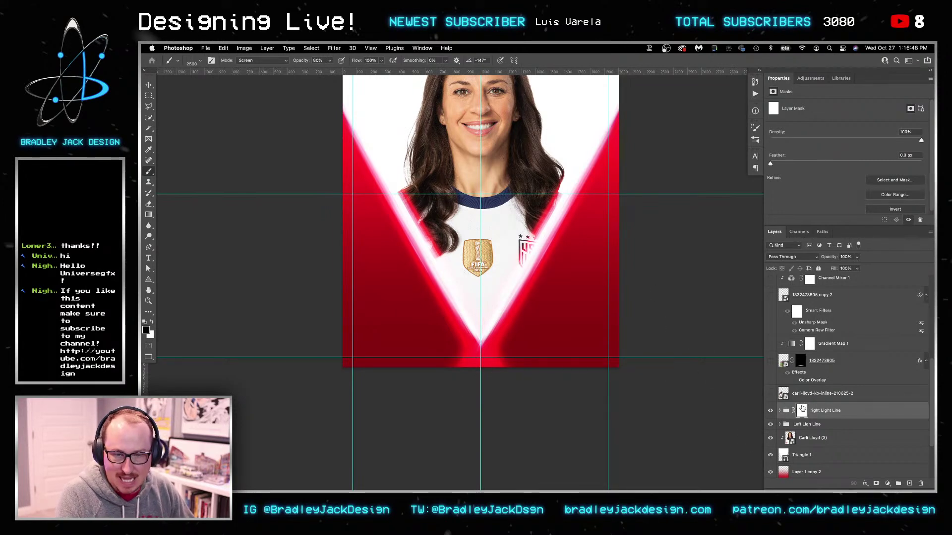
key("bracketright")
key("bracketright")
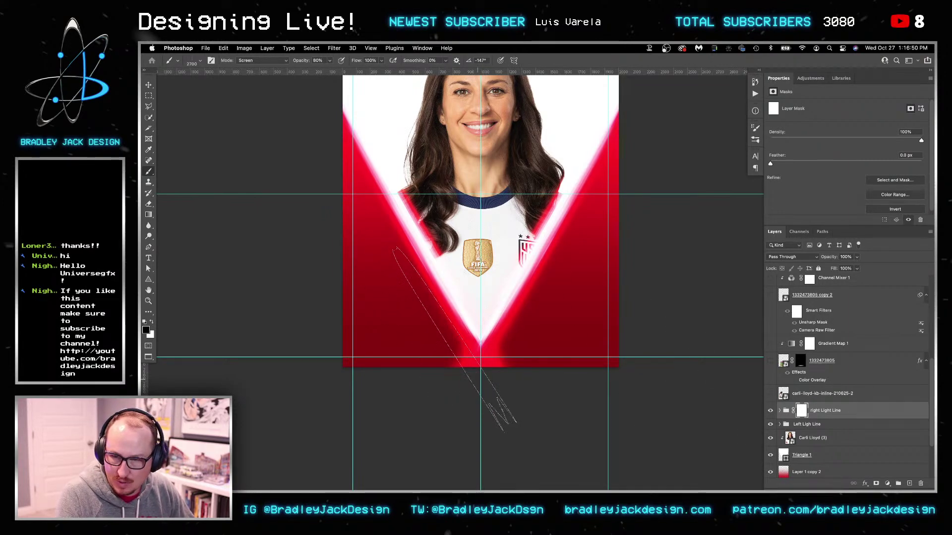
left_click(472, 383)
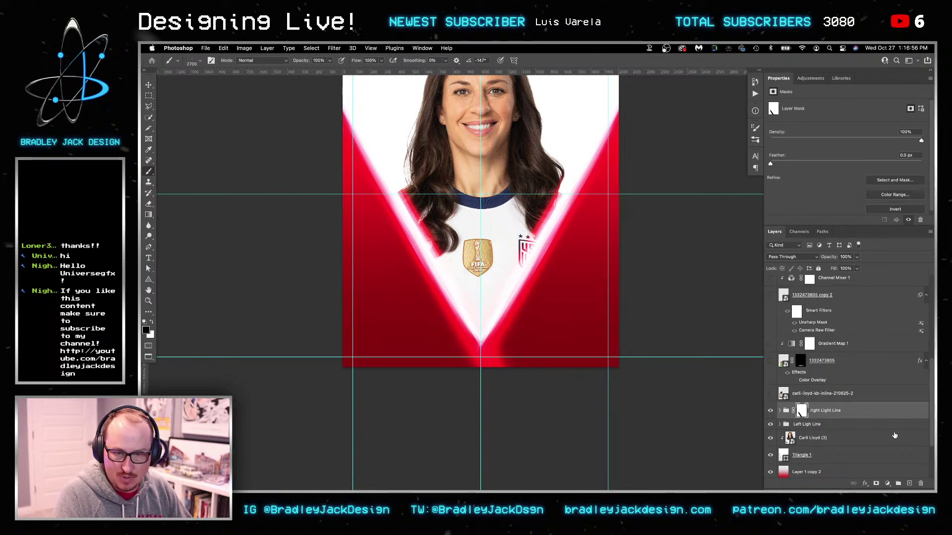
Add a layer mask to the Left Ligh Line group and rotate the brush tip to about -34° to follow the triangle's right edge
left_click(807, 425)
left_click(876, 483)
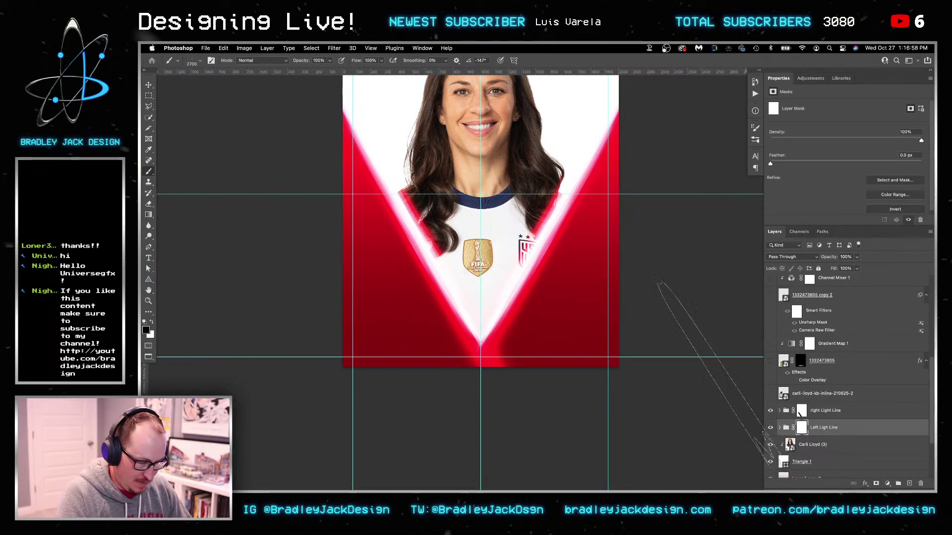
key("shift+Right")
key("shift+Right")
key("shift+Right")
key("shift+Right")
key("shift+Right")
key("shift+Right")
key("shift+Right")
key("shift+Right")
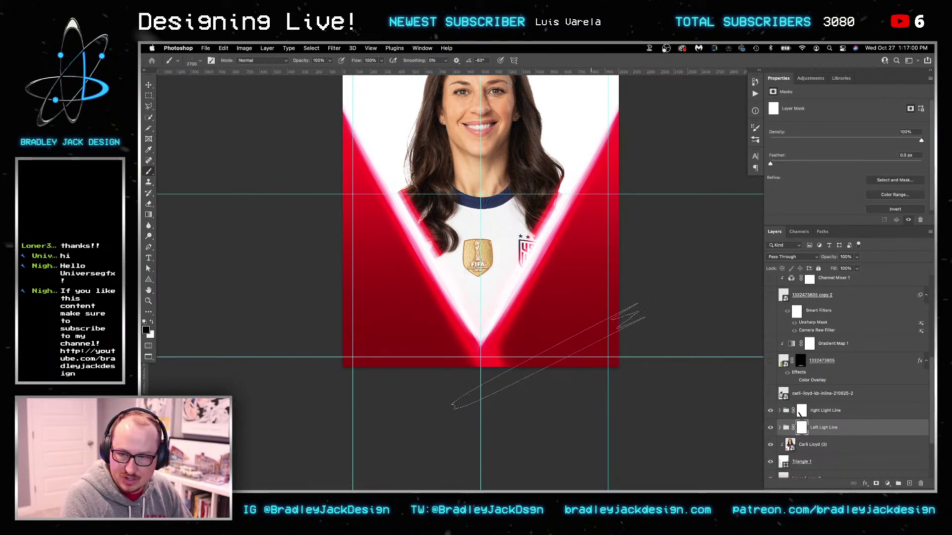
key("bracketright")
key("Left")
key("Left")
key("Left")
key("Left")
key("Left")
key("Left")
key("Left")
key("Left")
key("Left")
key("Left")
key("Left")
key("Left")
key("Left")
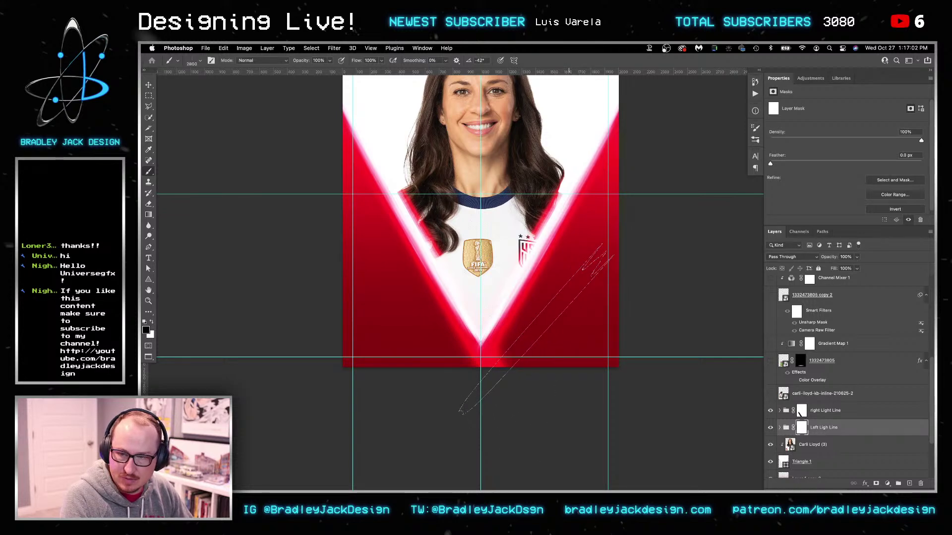
key("Right")
key("Right")
key("Right")
key("Right")
key("Right")
key("Right")
key("Right")
key("Right")
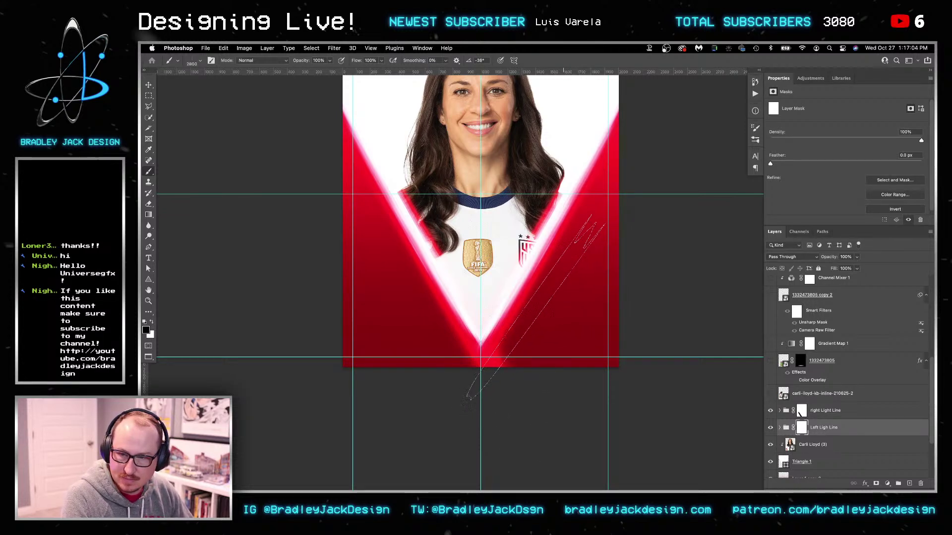
Mask the left light line's spill beyond the triangle's right edge with a 2900 px black brush and show the kneeling cutout layers
key("bracketright")
left_click(543, 316)
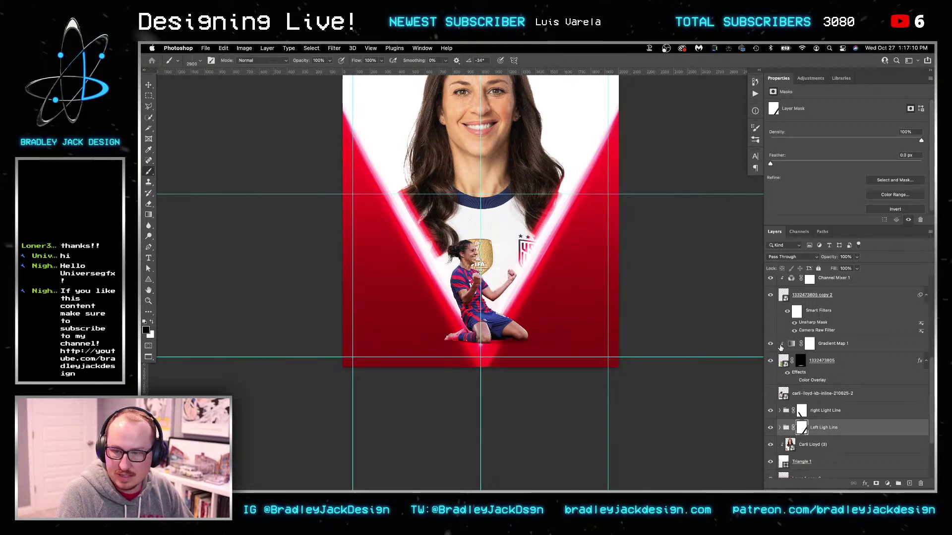
key("v")
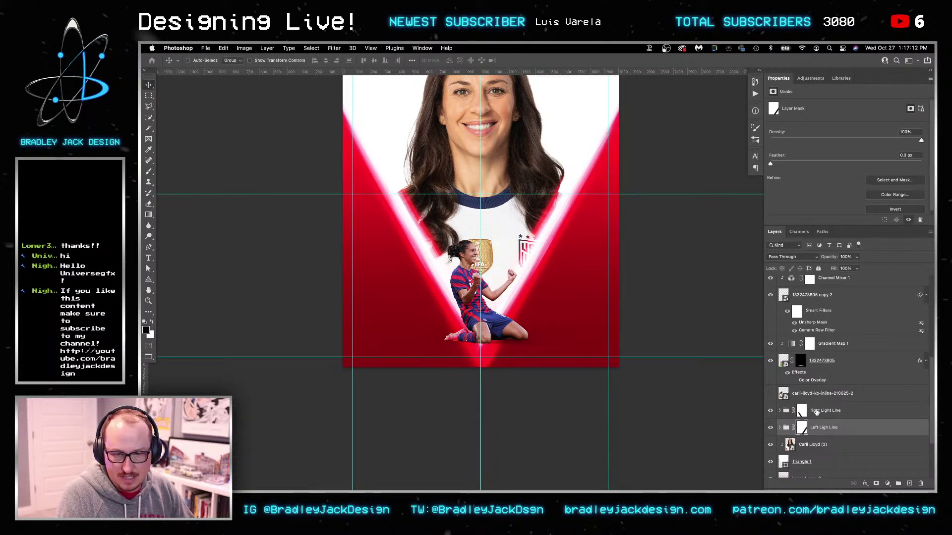
Group the right Light Line and Left Ligh Line groups together and add a layer mask to the new group
left_click(817, 411, "shift")
key("super+g")
key("x")
left_click(876, 484)
Fade out the light lines' lower ends beneath the kneeling player with a short black vertical gradient on the group mask
key("g")
key("x")
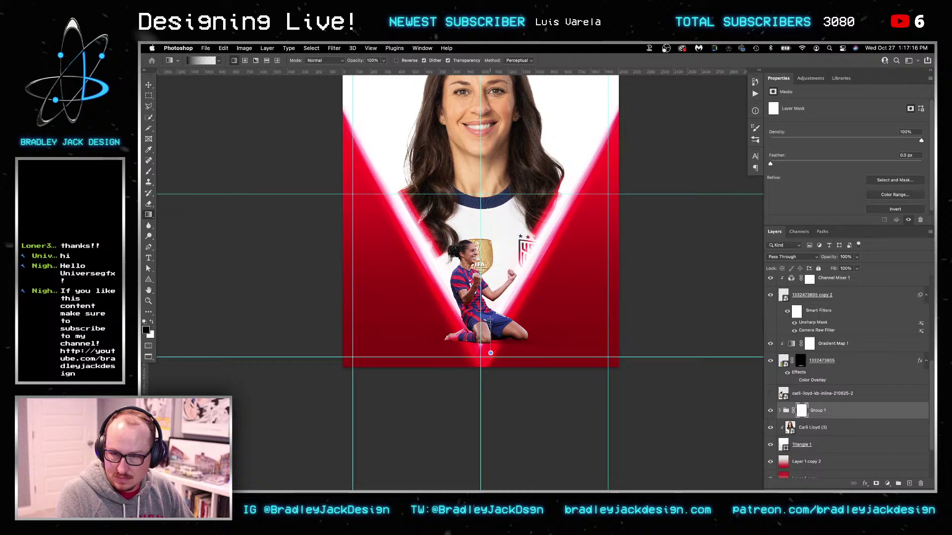
left_click_drag(493, 357, 494, 336)
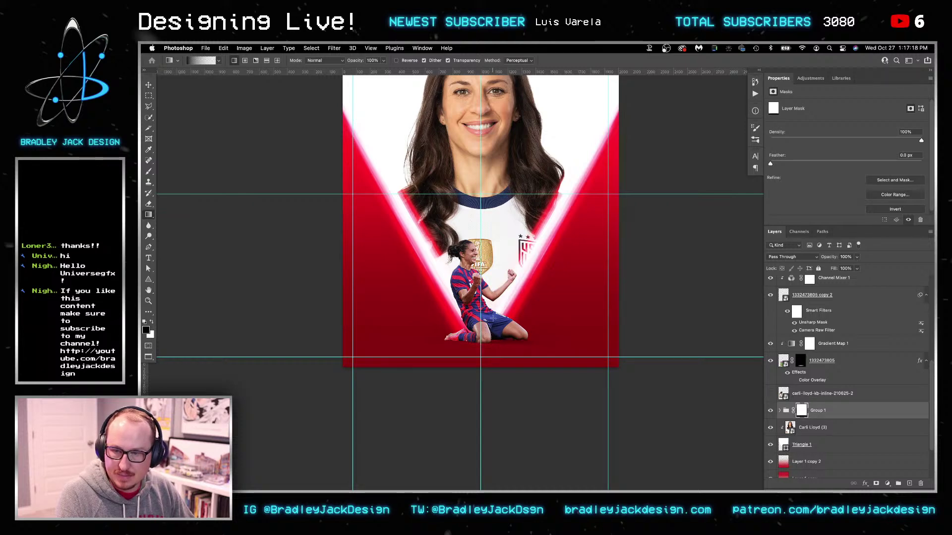
Rename the combined group "Light Lines"
key("v")
double_click(819, 411)
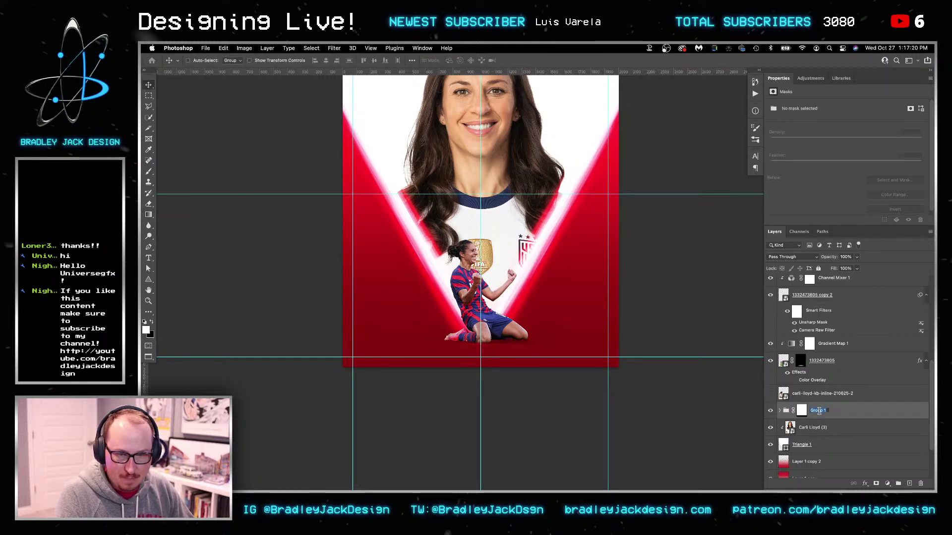
type("Light Lines")
key("Return")
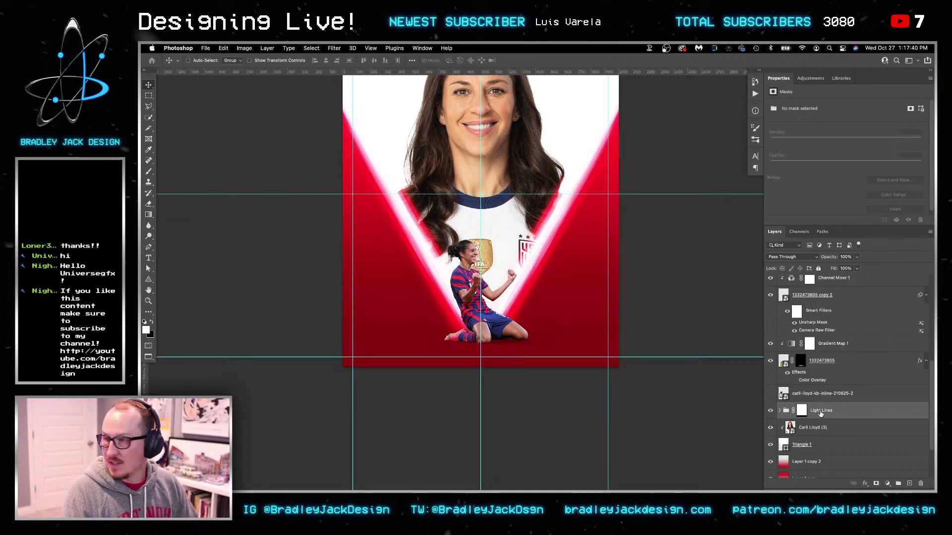
Review the whole poster, then examine the kneeling cutout up close against the light lines
key("b")
scroll(528, 263, "right", 5)
scroll(491, 322, "left", 5)
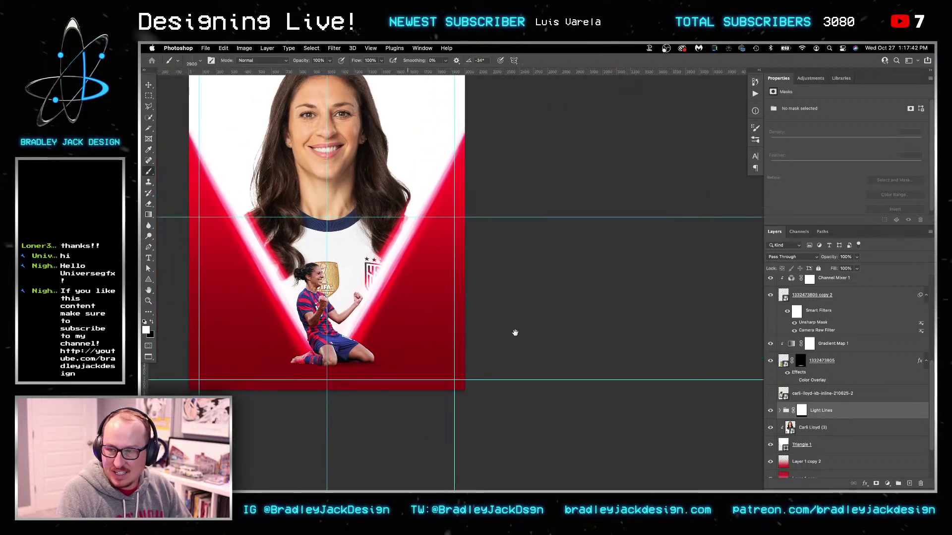
scroll(525, 347, "up", 3)
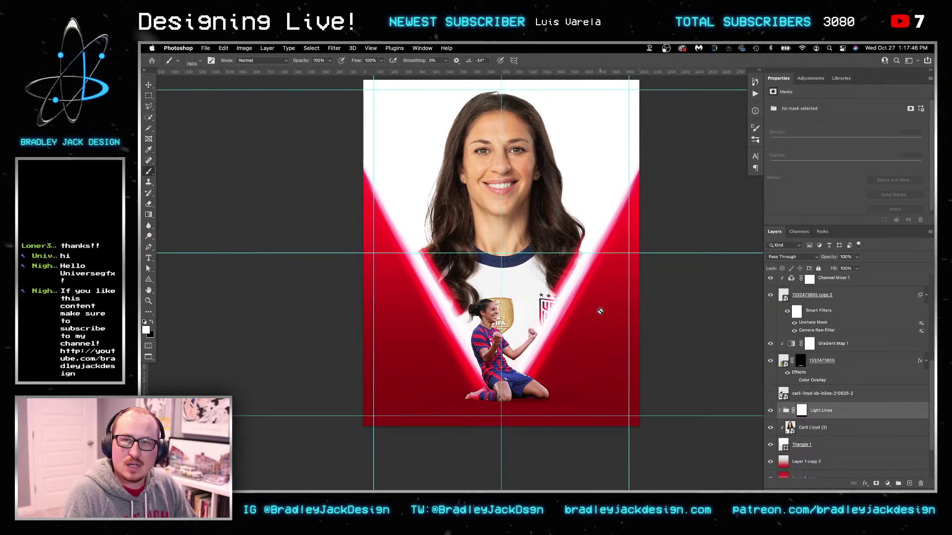
key("v")
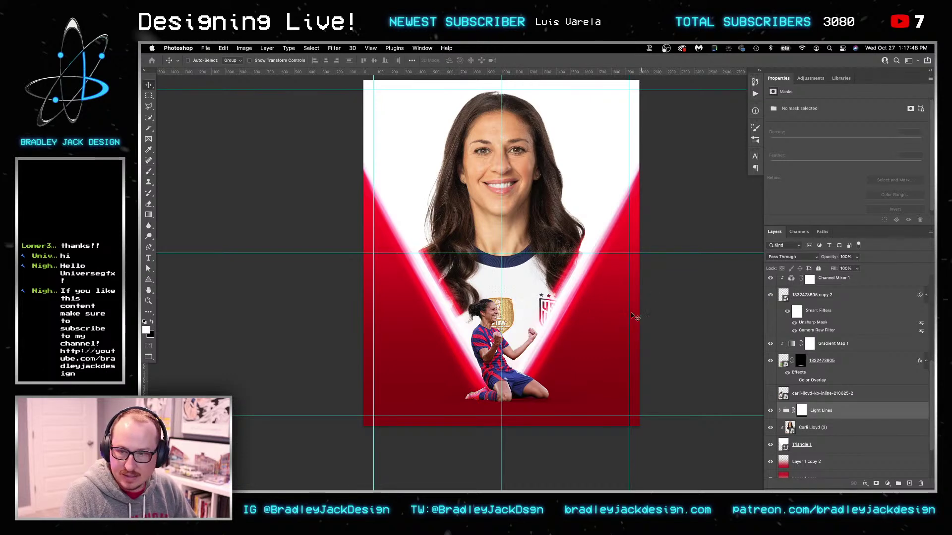
key("z")
left_click(521, 342)
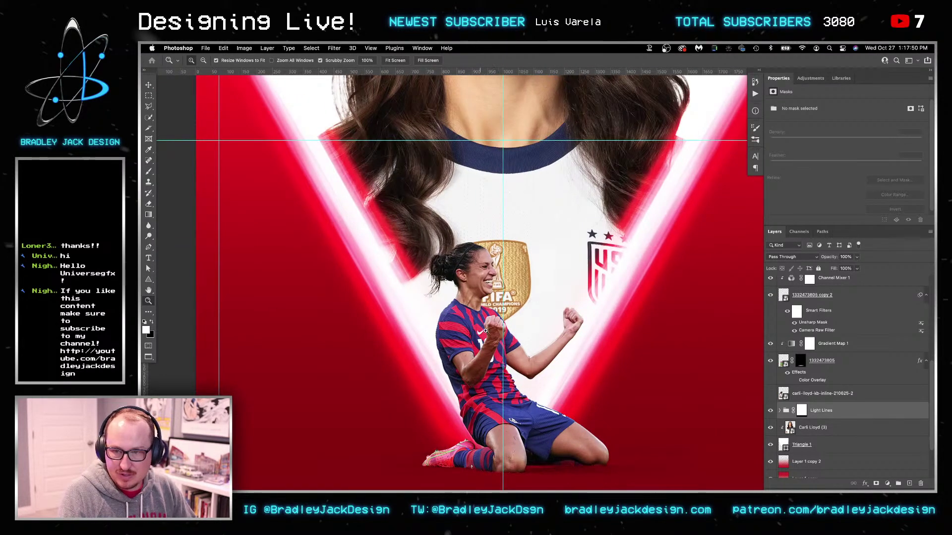
left_click(811, 395)
key("alt+bracketright")
scroll(833, 399, "up", 5)
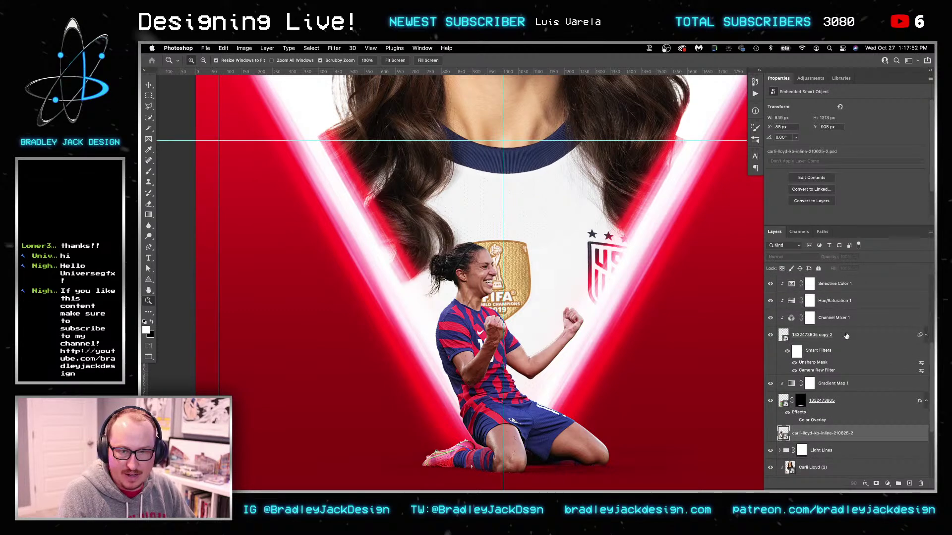
scroll(842, 400, "up", 3)
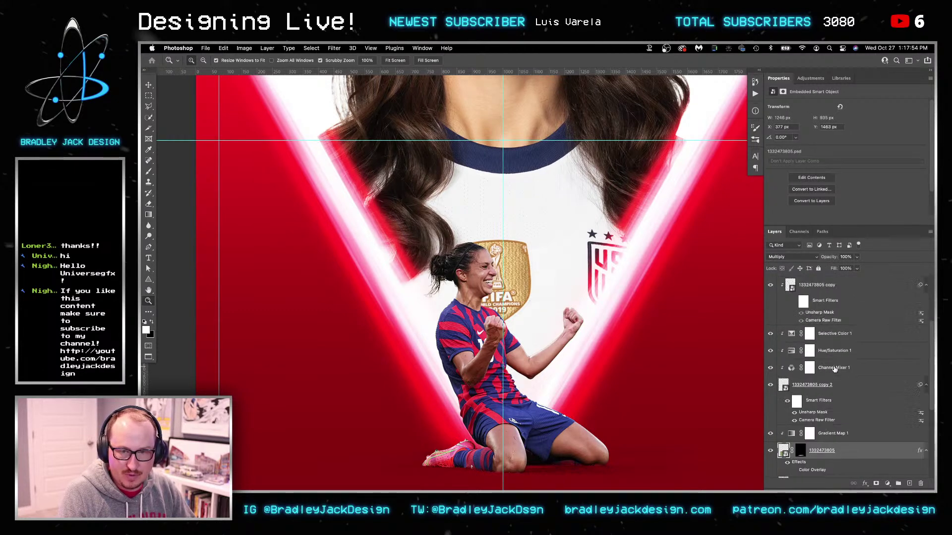
scroll(831, 332, "up", 3)
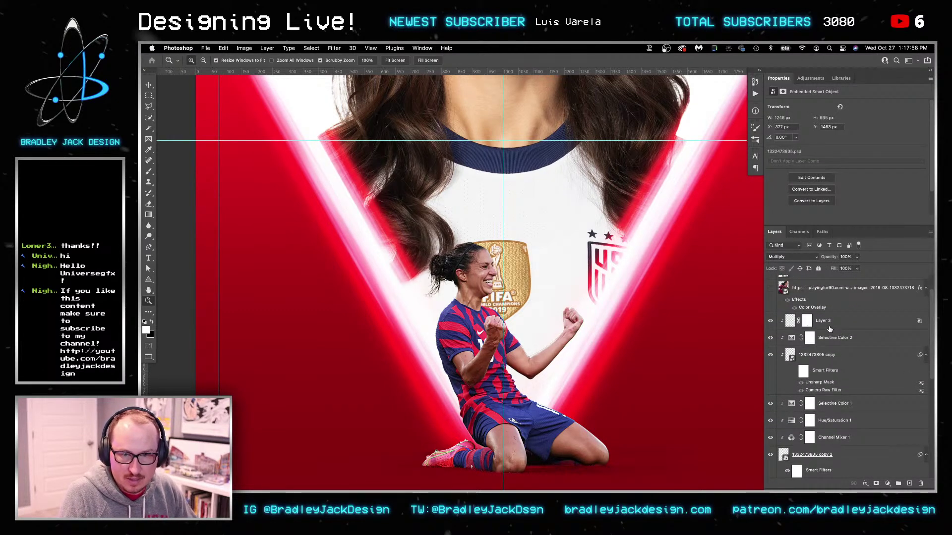
left_click(824, 321)
type("Front Slide Ca")
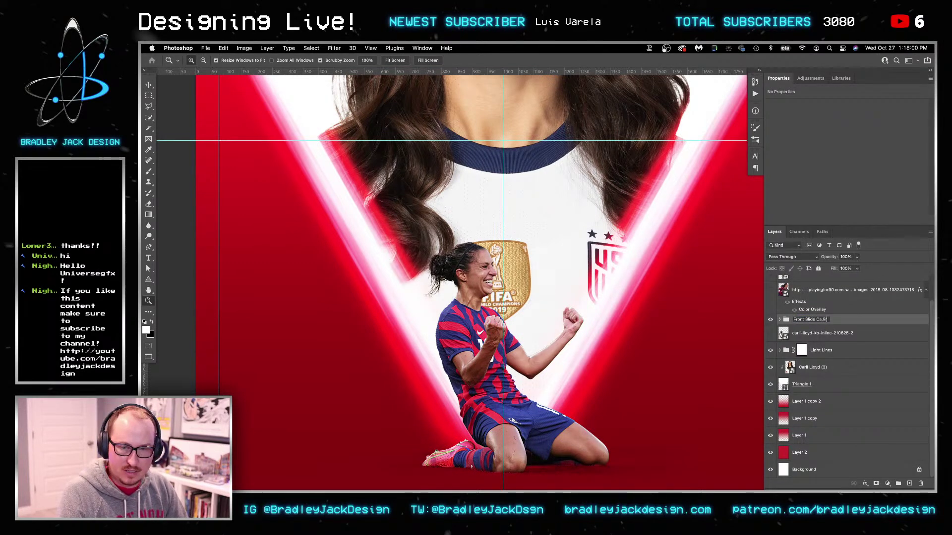
type("rli")
key("Return")
left_click(781, 321)
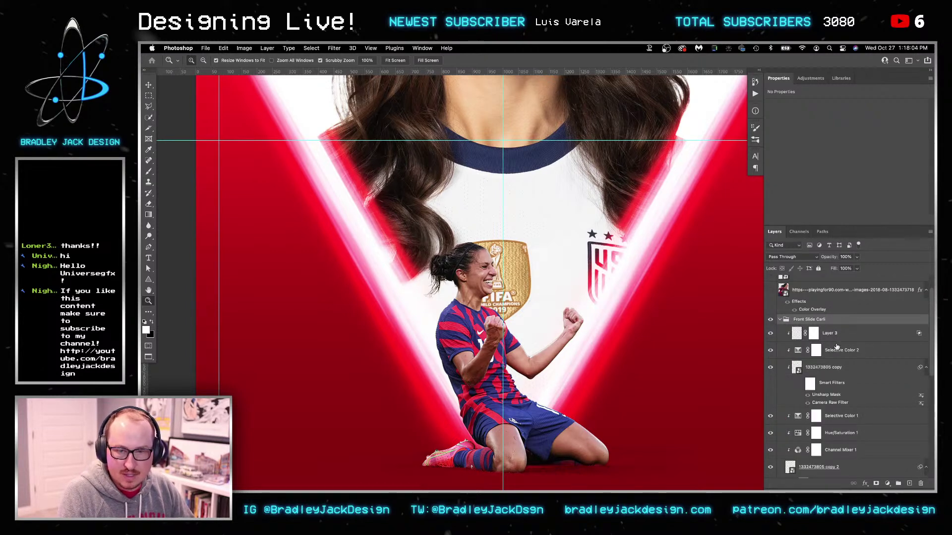
left_click(829, 333)
left_click(821, 468, "shift")
key("super+g")
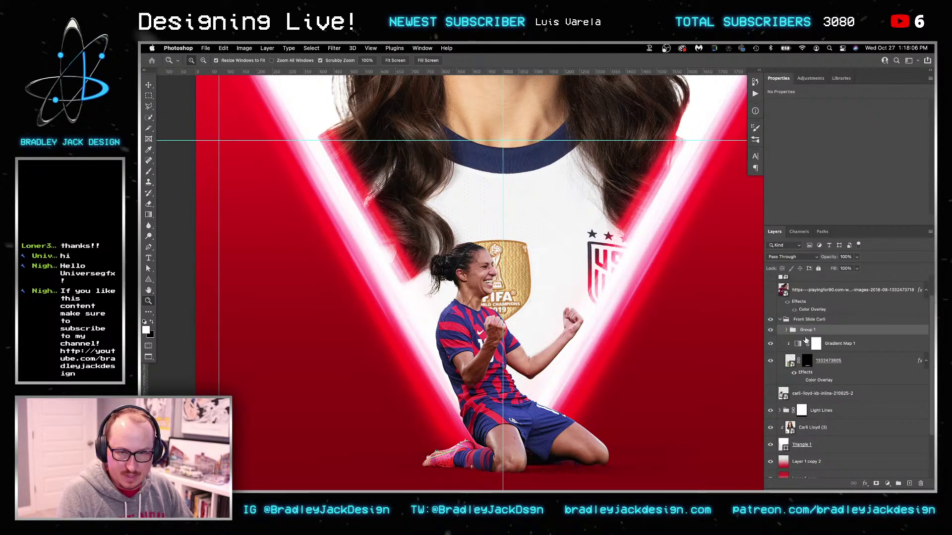
double_click(807, 330)
type("Photo")
left_click(853, 363)
left_click(840, 343, "shift")
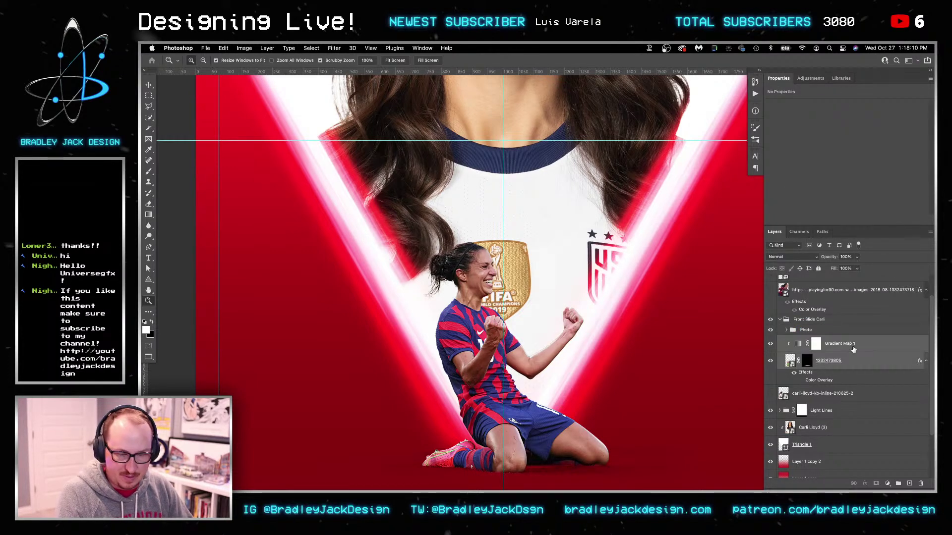
key("super+g")
double_click(807, 340)
type("Shadow")
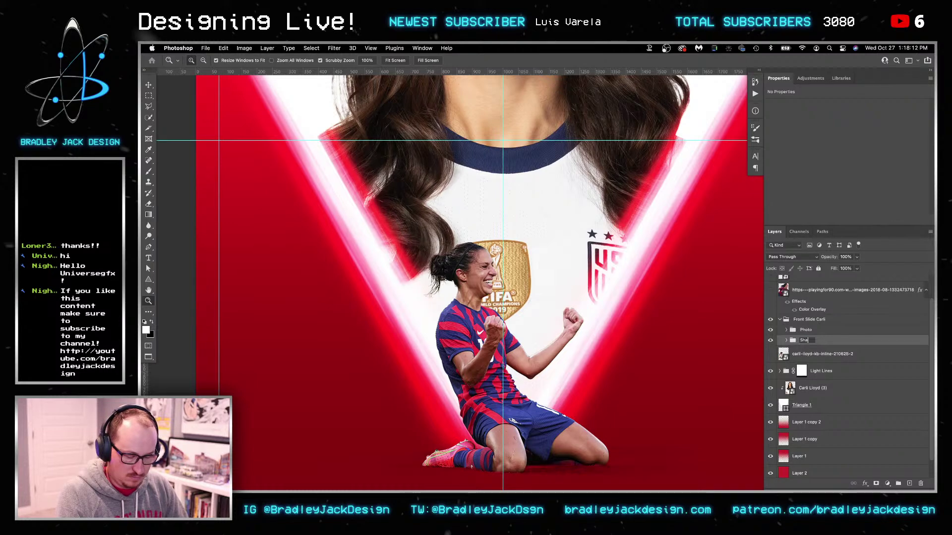
key("Return")
Add an Exposure adjustment layer above the Photo group with its exposure set to -1
left_click(818, 330)
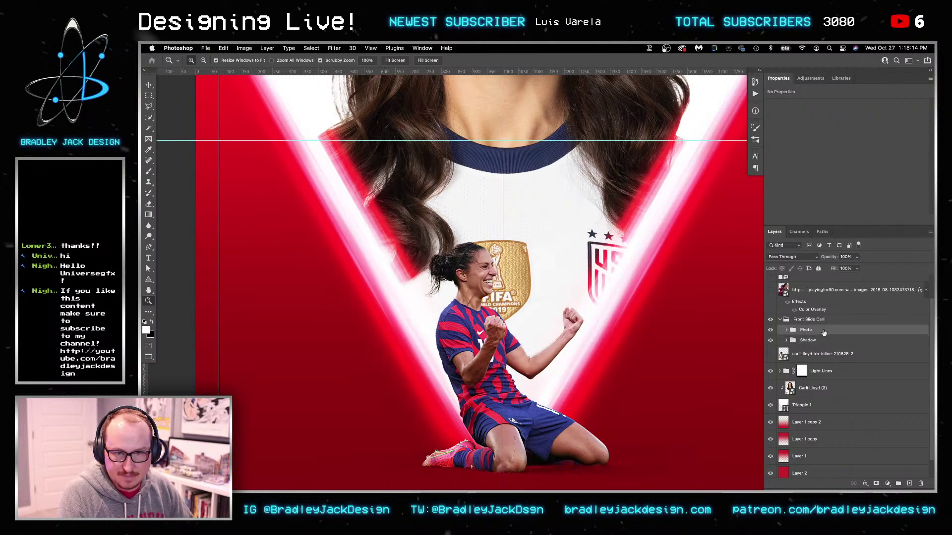
left_click(809, 79)
left_click(817, 98)
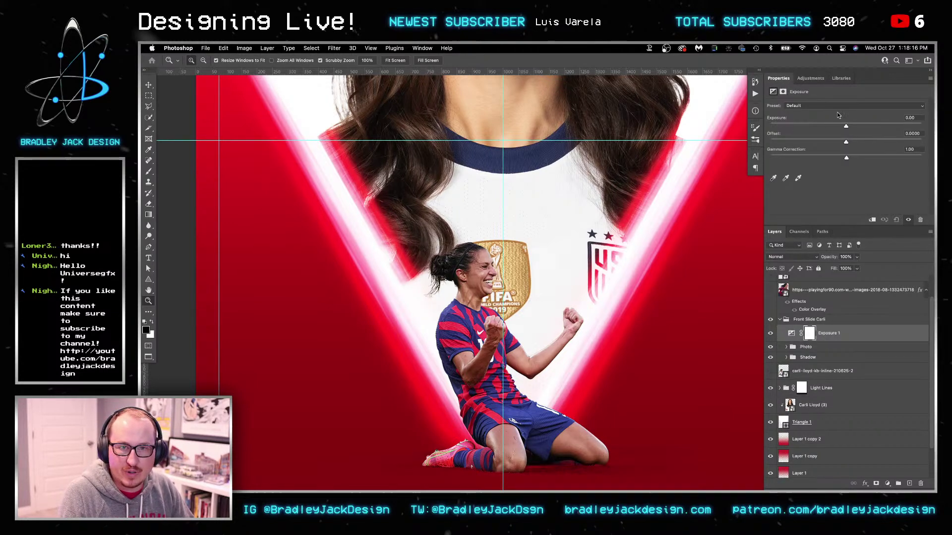
left_click(910, 118)
type("-1")
key("Return")
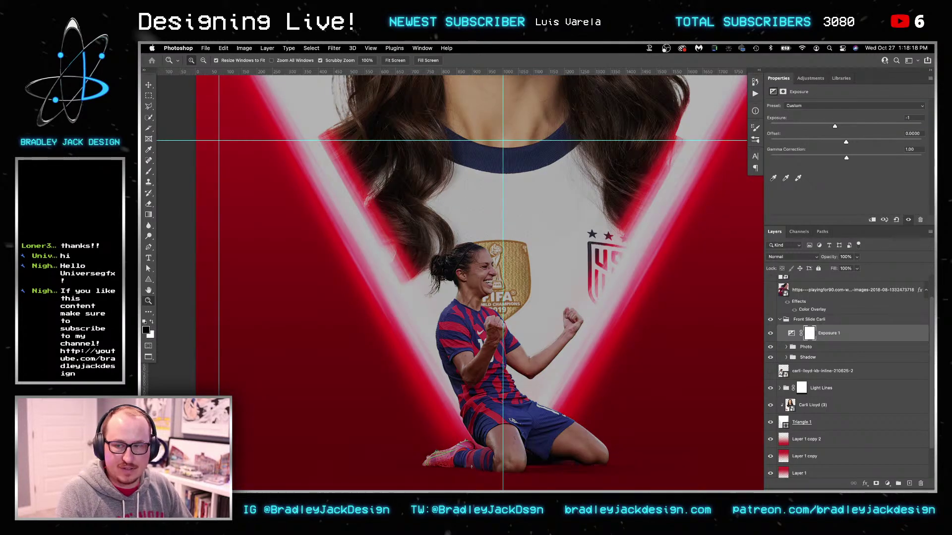
Clip the Exposure adjustment to the Photo group and add a clipped Color Balance adjustment with the midtones shifted to +36 red
left_click(872, 220)
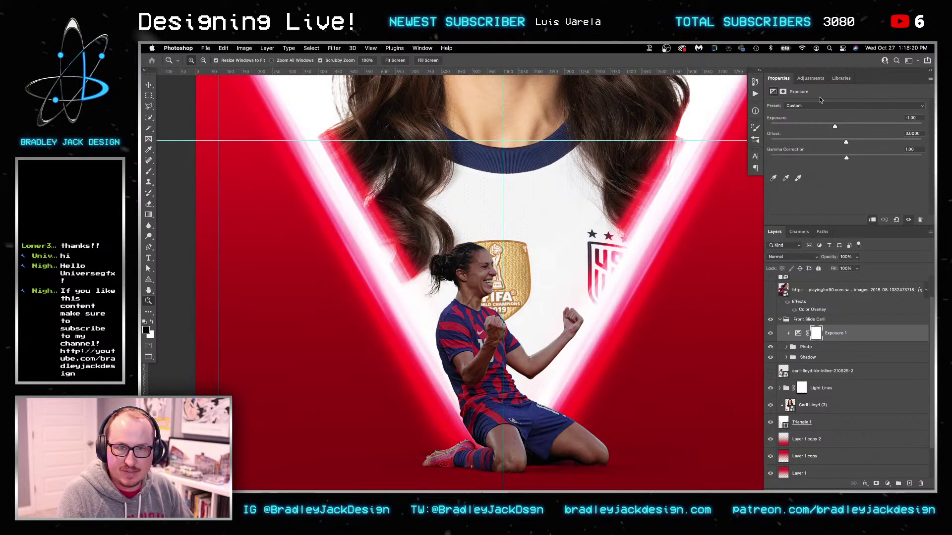
left_click(810, 79)
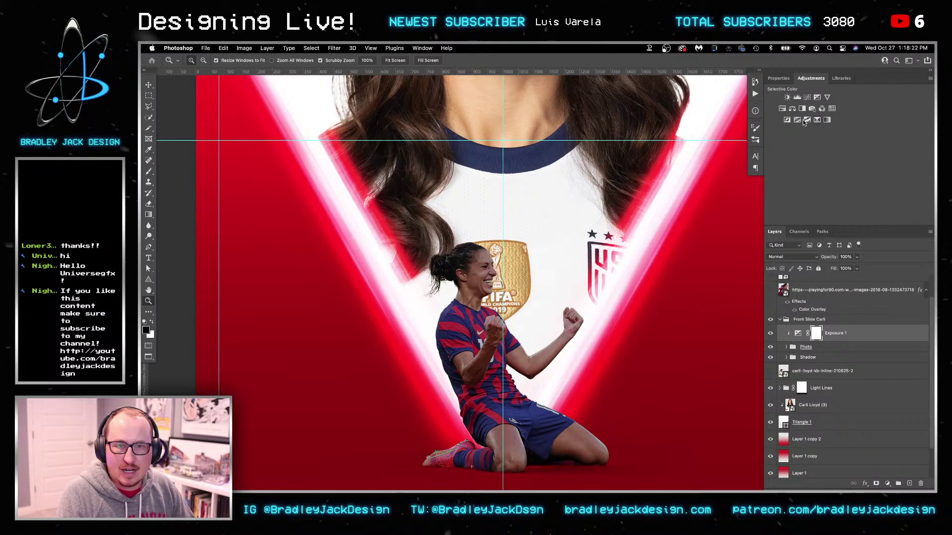
left_click(792, 109)
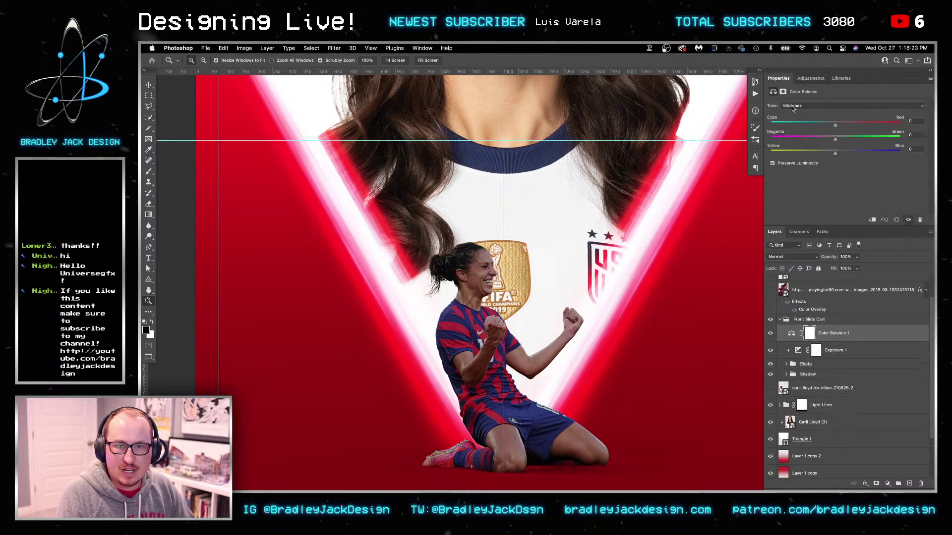
left_click(859, 126)
left_click(872, 220)
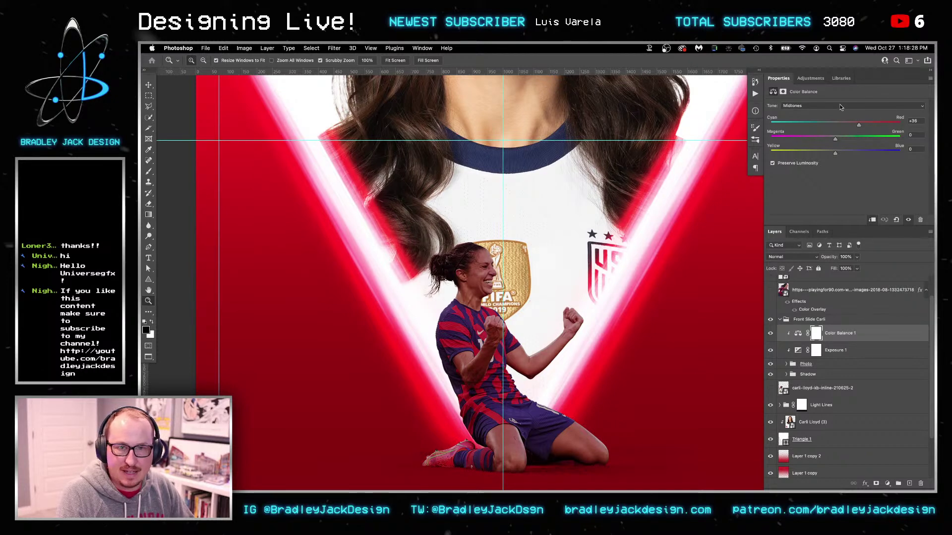
Add a Curves adjustment layer above Color Balance 1, duplicate it twice, and clip all three Curves layers to the Photo group
left_click(811, 78)
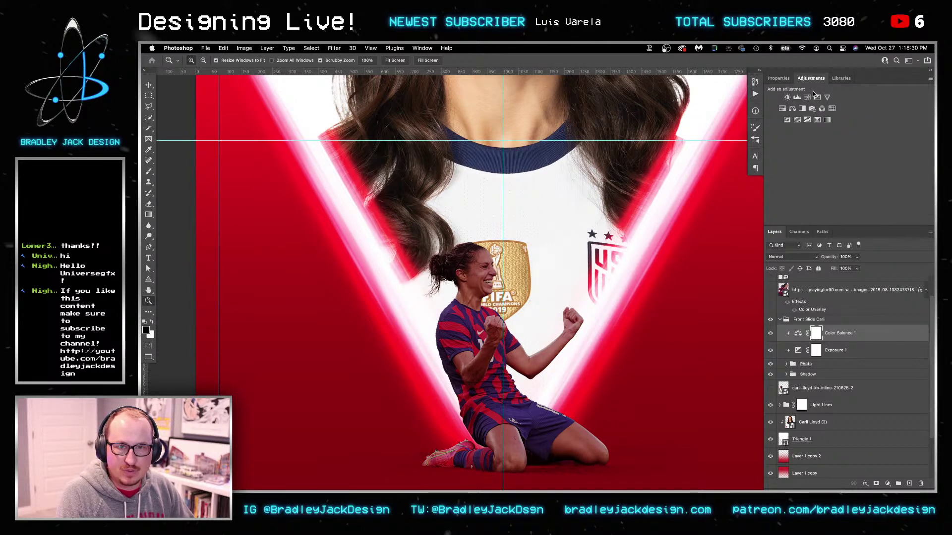
left_click(809, 97)
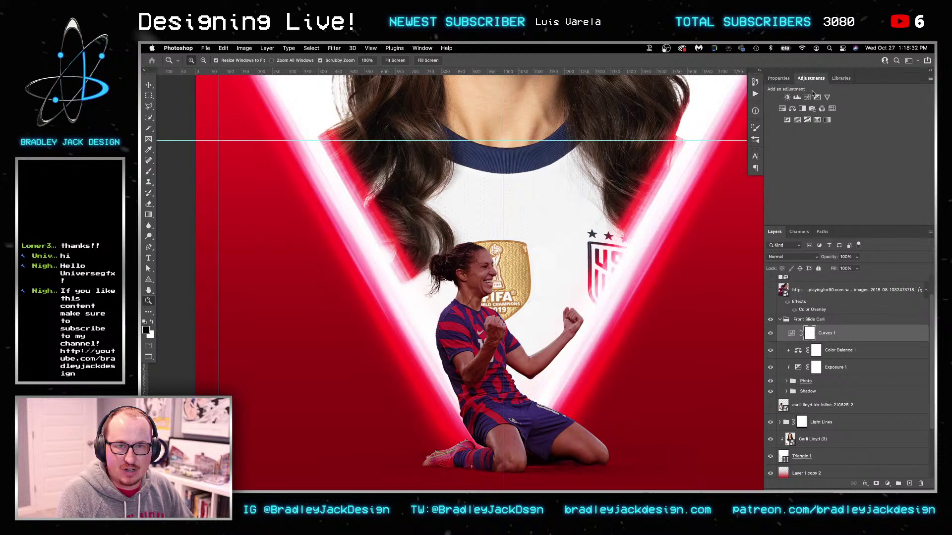
key("super+j")
key("super+j")
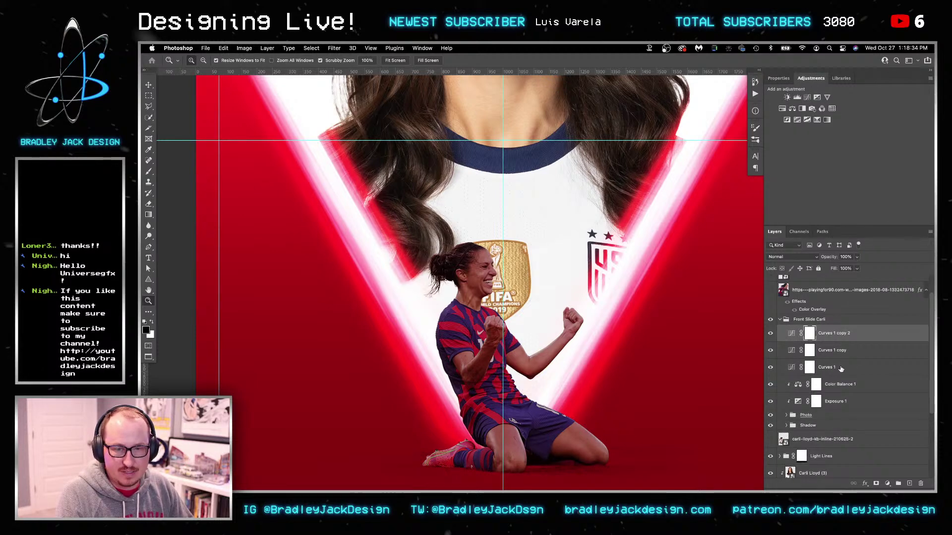
left_click(839, 375, "alt")
left_click(838, 359, "alt")
left_click(836, 341, "alt")
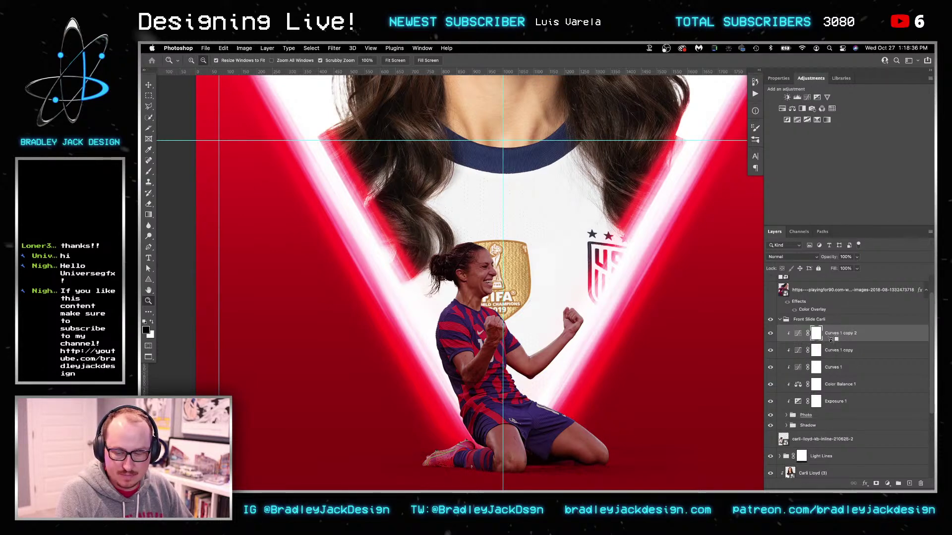
Rename the three Curves layers, from lowest to highest, as Edge, Light and Dark
double_click(838, 367)
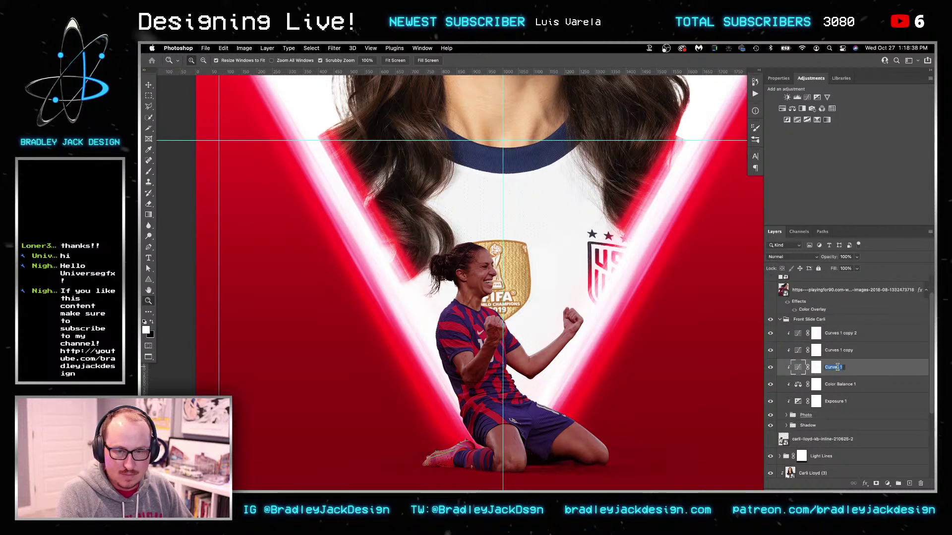
double_click(838, 350)
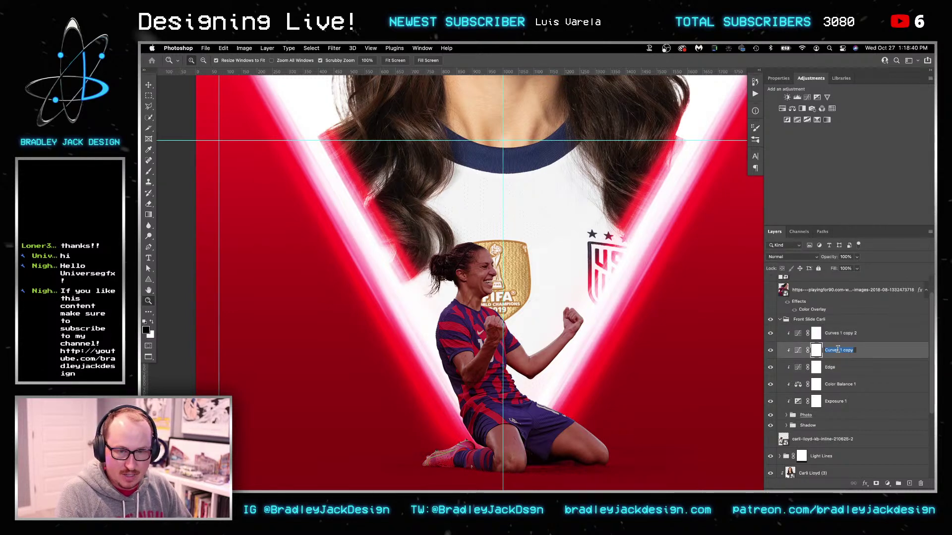
type("Light")
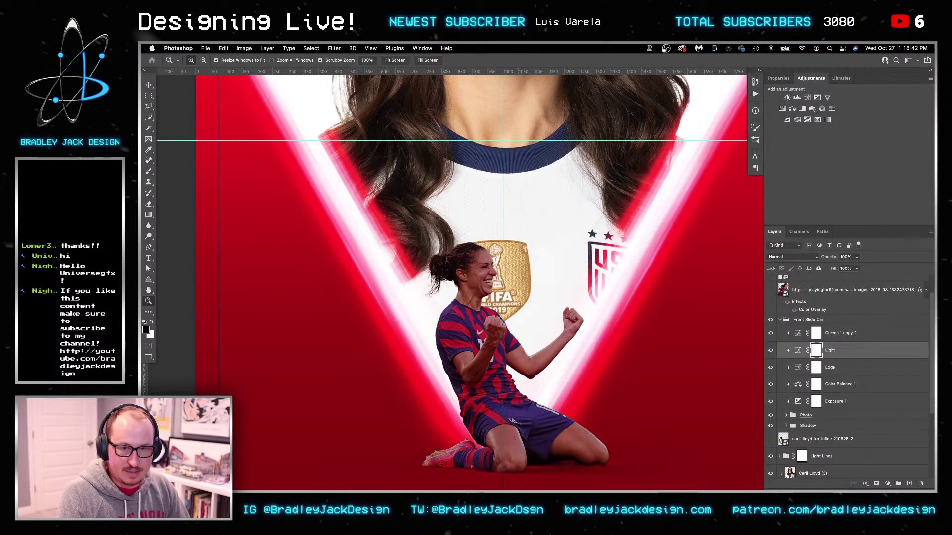
double_click(838, 333)
type("Dark")
key("Return")
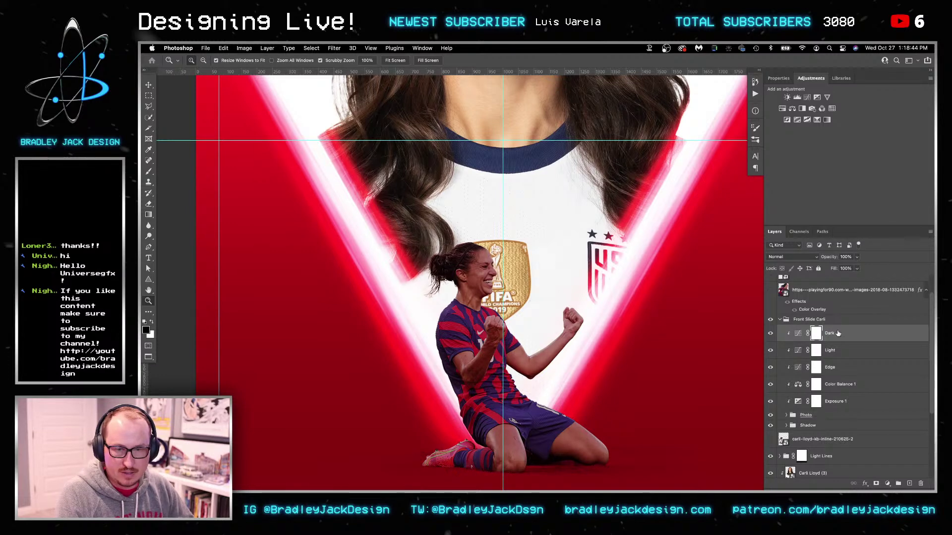
Invert the masks of the Dark, Light and Edge curves layers to black
key("ctrl+i")
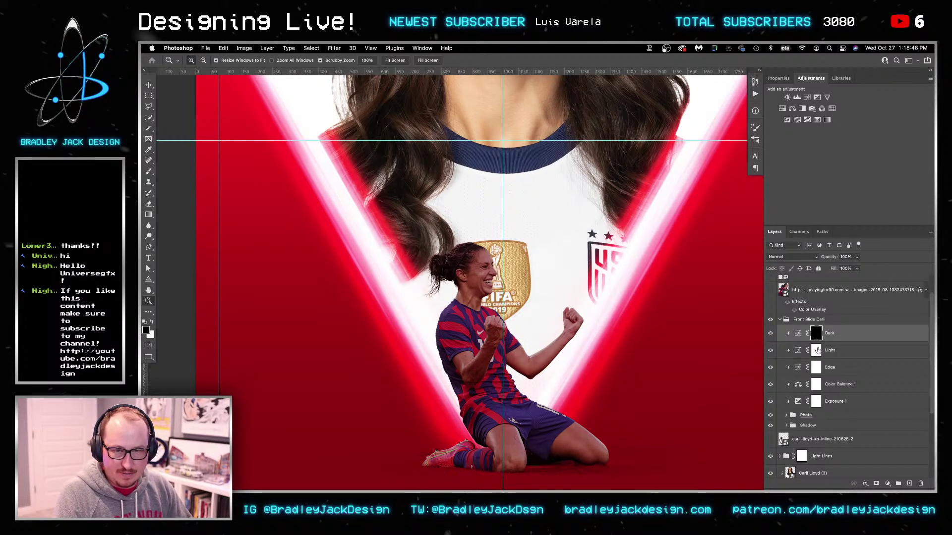
left_click(816, 350)
key("ctrl+i")
left_click(817, 369)
key("ctrl+i")
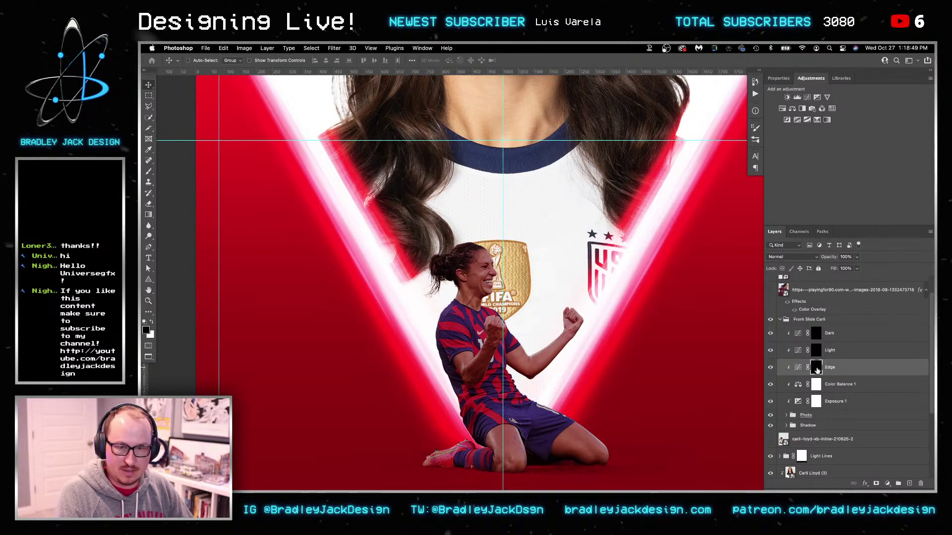
left_click(786, 415)
scroll(793, 397, "down", 2)
left_click(798, 412, "ctrl")
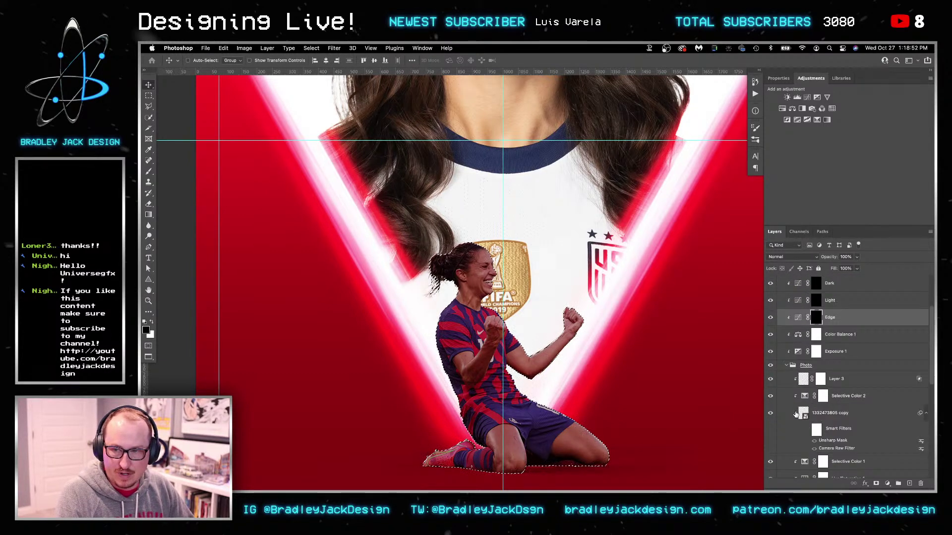
scroll(797, 415, "up", 1)
left_click(312, 48)
mouse_move(346, 171)
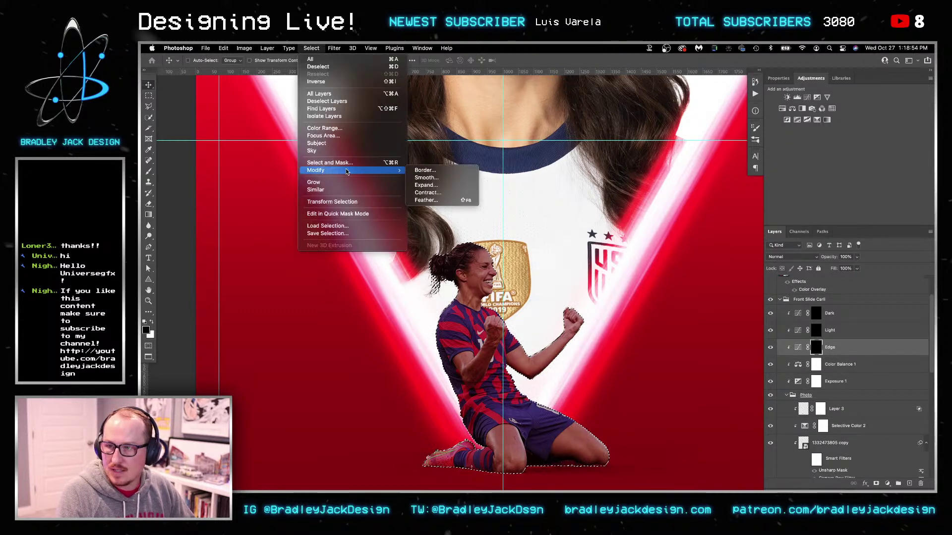
left_click(432, 192)
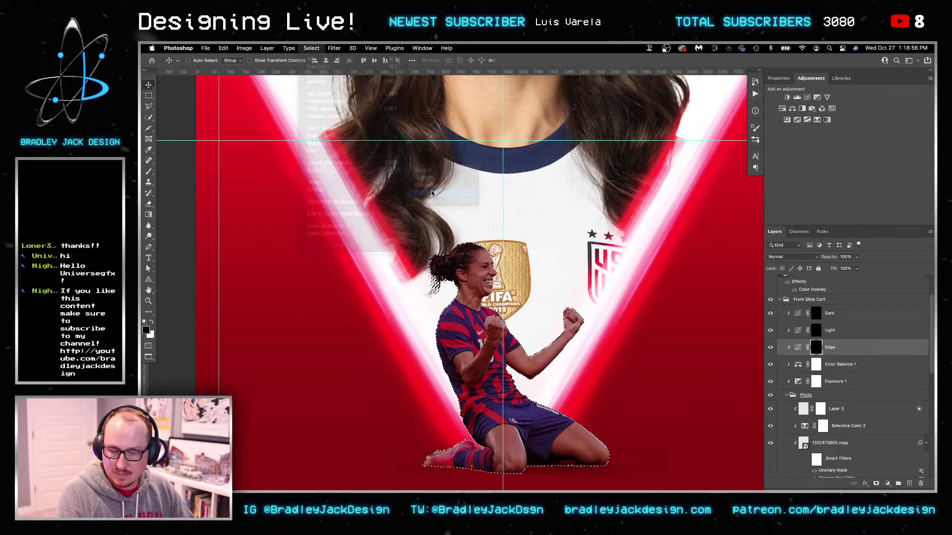
Replace the Edge layer's mask with one made from the contracted selection, and invert it
right_click(818, 347)
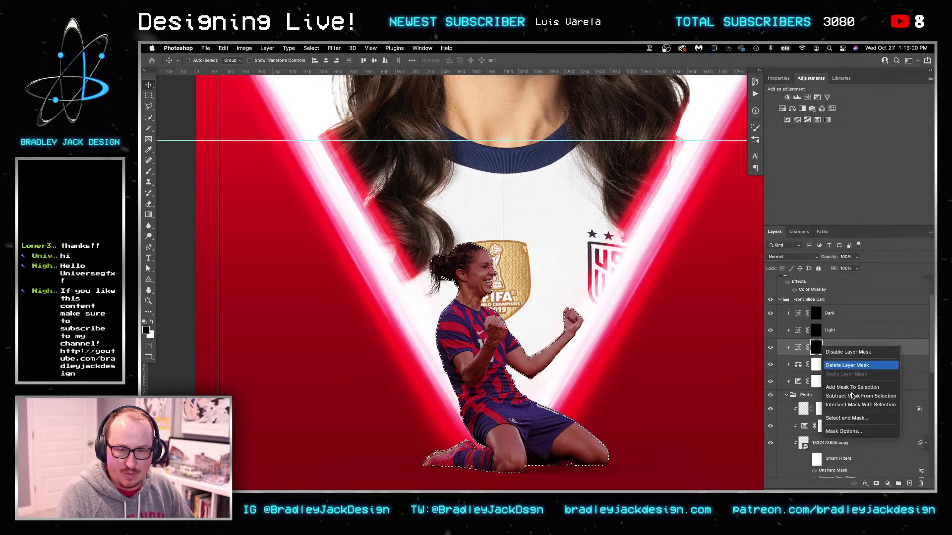
left_click(875, 366)
left_click(875, 483)
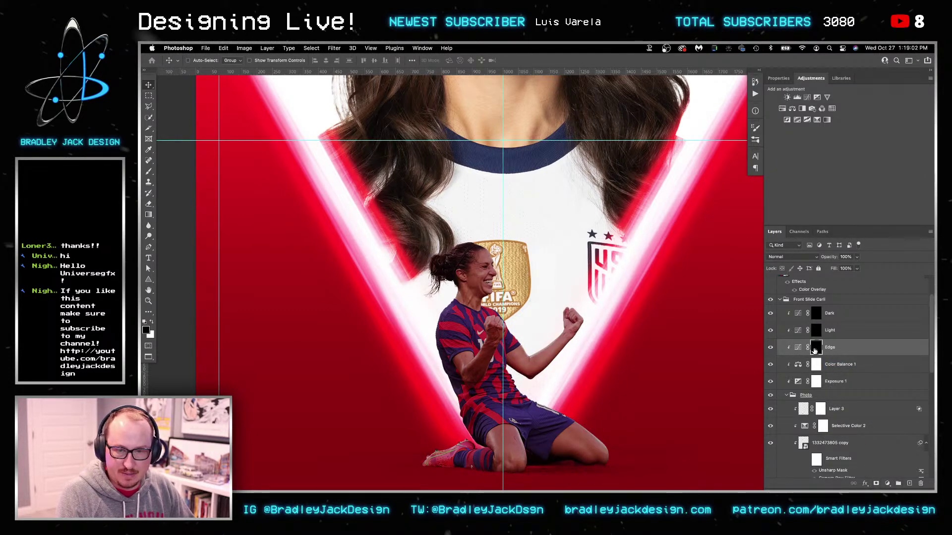
key("ctrl+i")
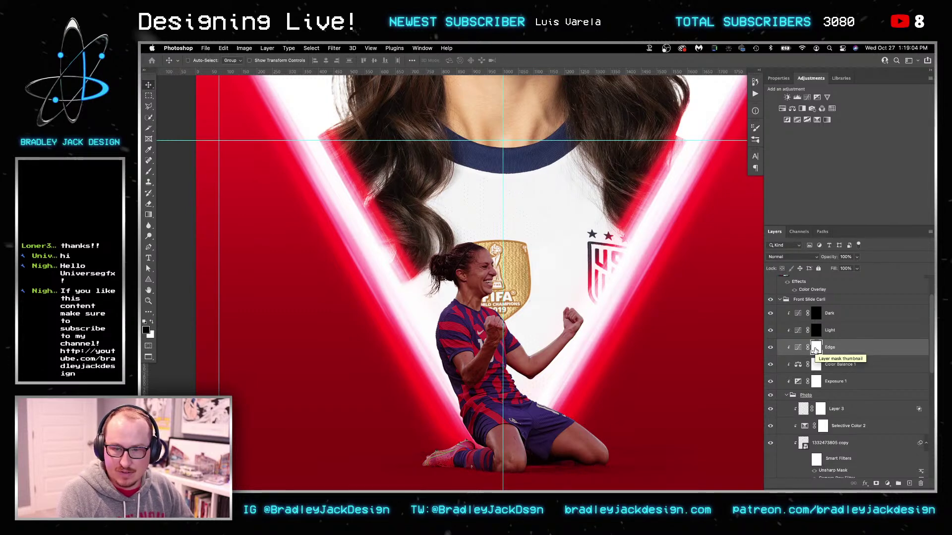
Raise the black point of the Edge layer's RGB curve to about output 103
key("x")
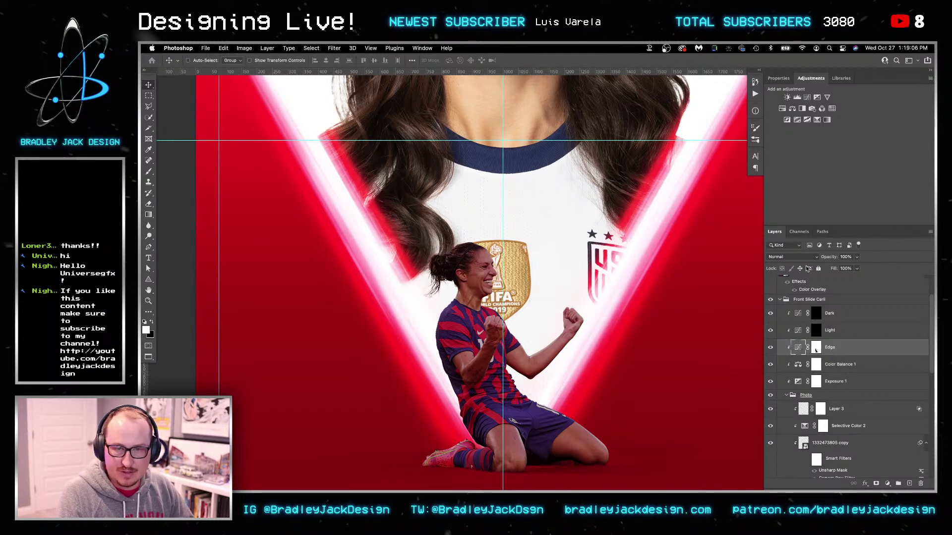
double_click(797, 348)
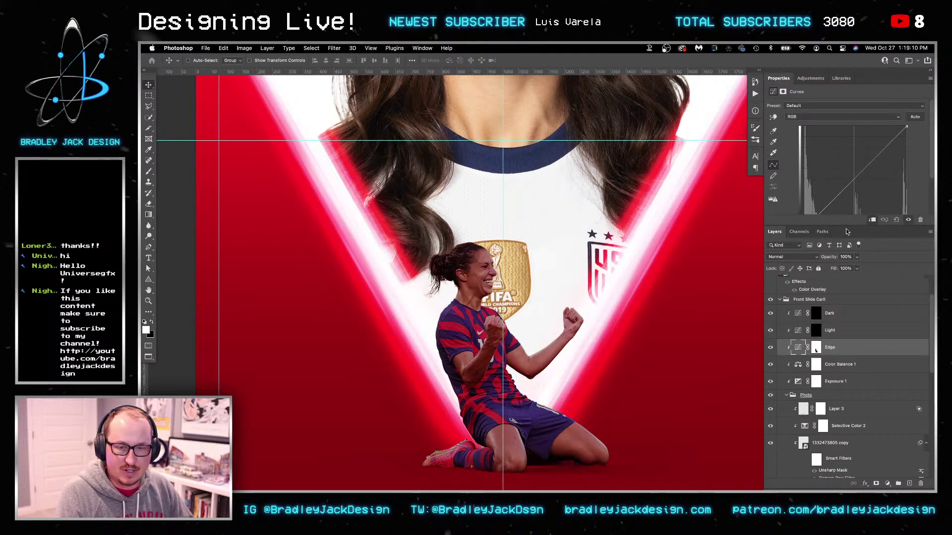
left_click_drag(845, 226, 845, 272)
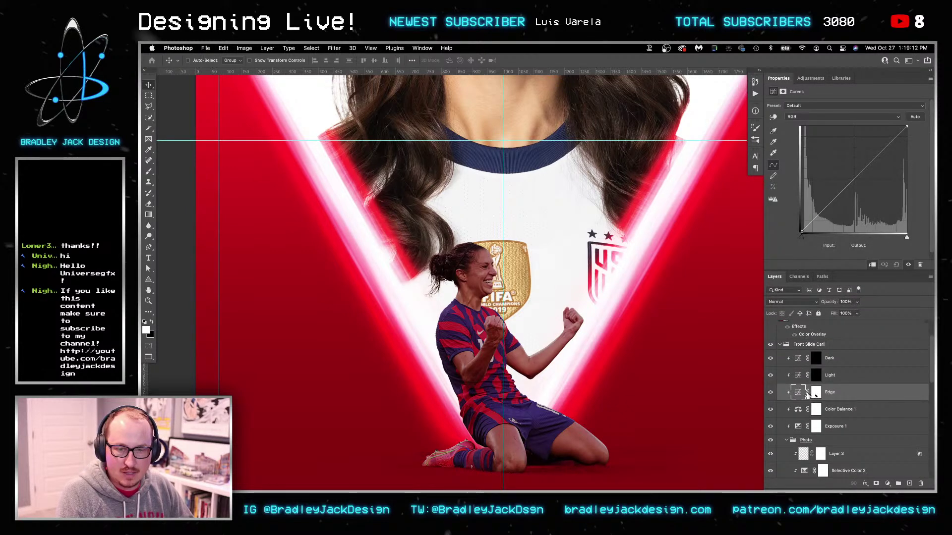
left_click_drag(801, 232, 801, 188)
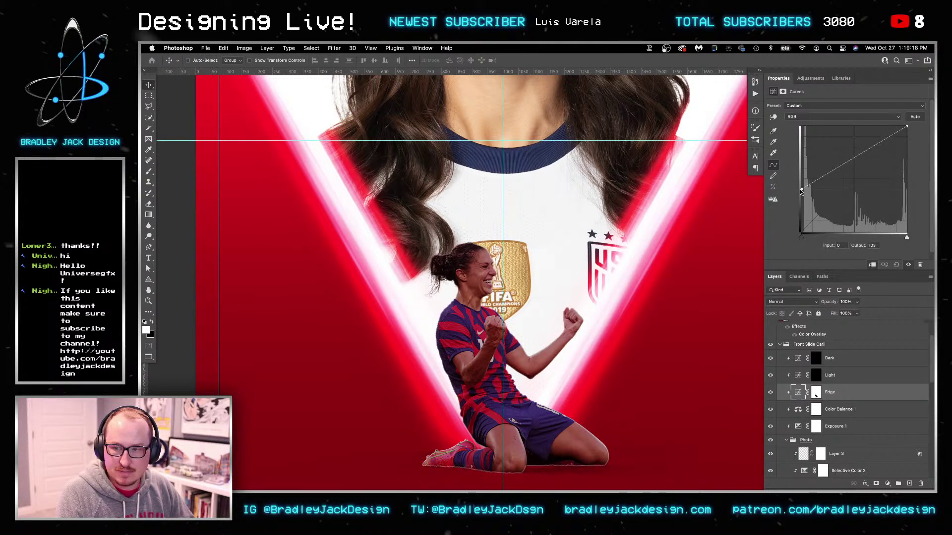
Invert the Edge mask to cover the cutout's interior, and raise the red channel's black point to output 86
left_click(815, 392)
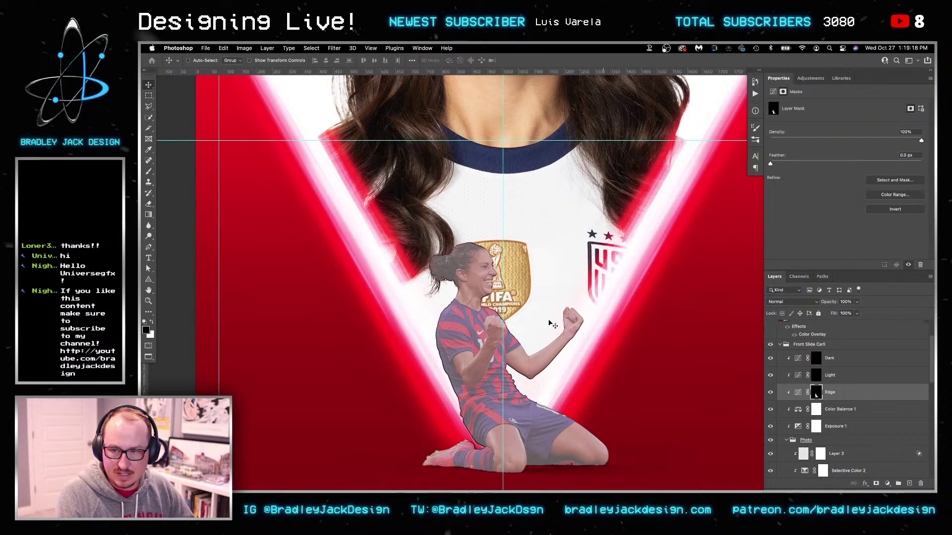
left_click(811, 78)
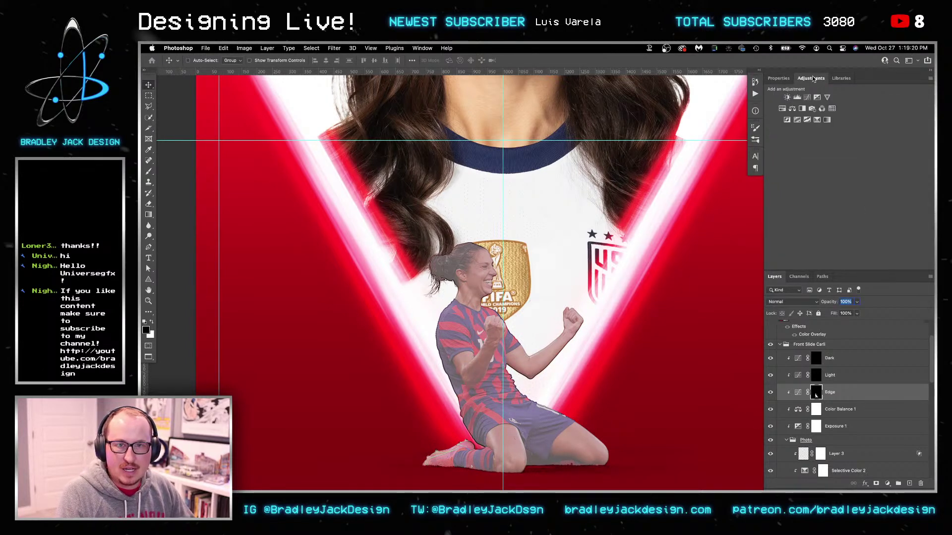
key("x")
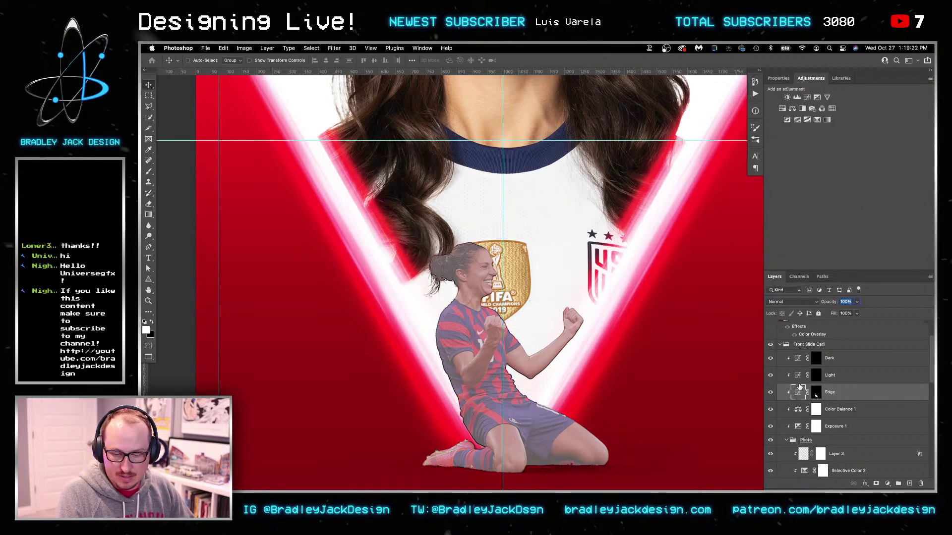
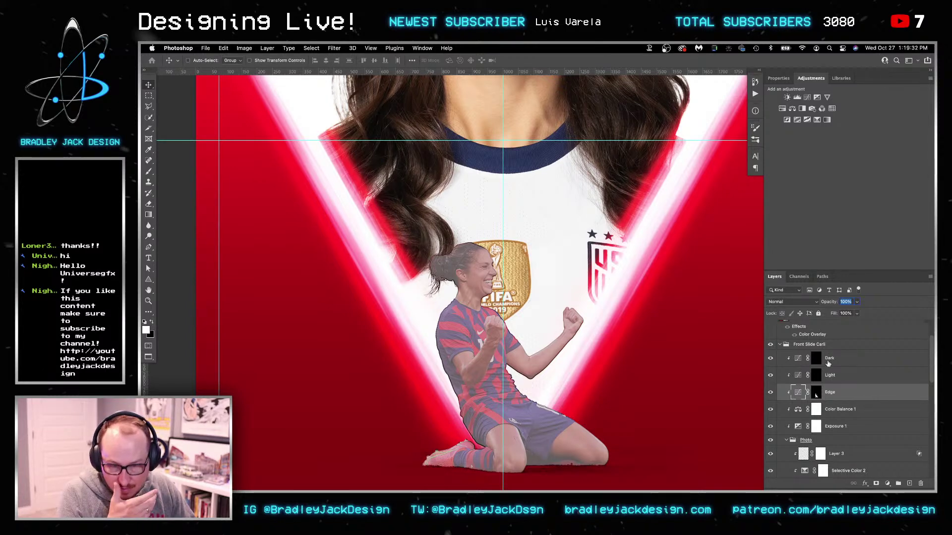
left_click(780, 79)
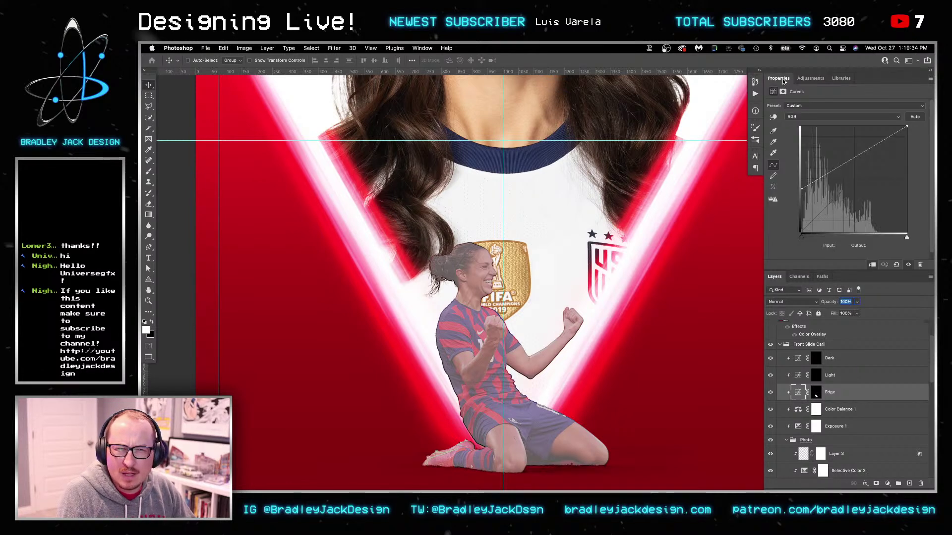
left_click(823, 116)
left_click(803, 124)
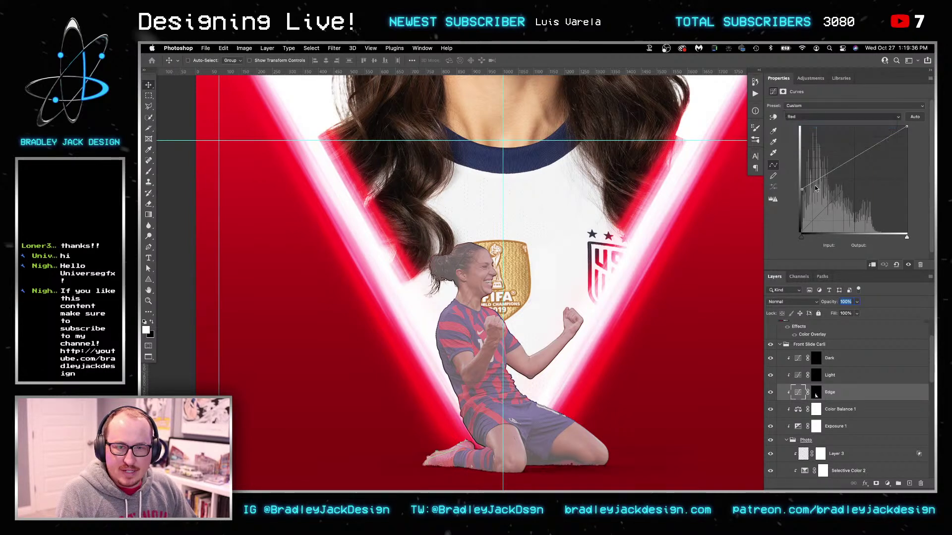
left_click_drag(801, 233, 790, 196)
Shift the black points of the Edge curve's green and blue channels inward, with blue at input 23, output 0
left_click(809, 116)
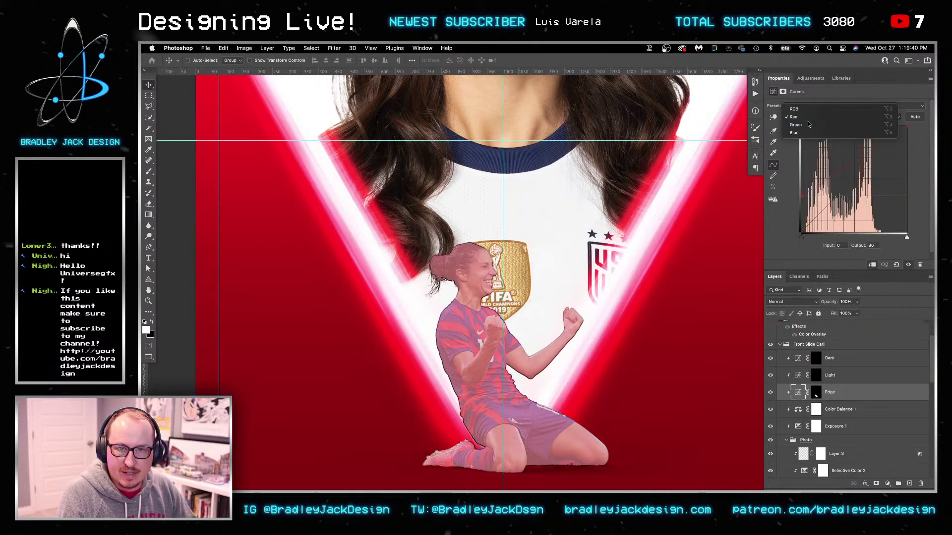
left_click(803, 125)
left_click_drag(801, 233, 812, 236)
left_click(843, 117)
left_click(810, 130)
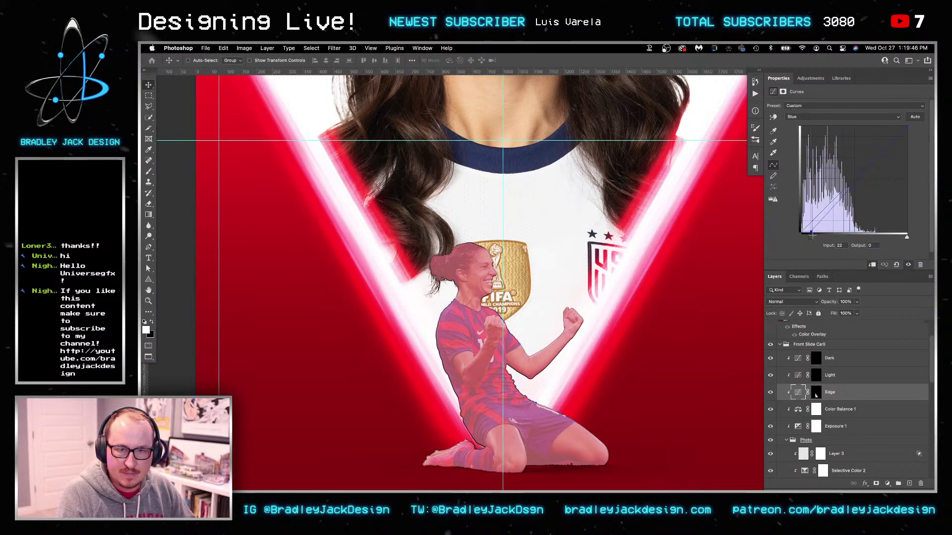
left_click(930, 78)
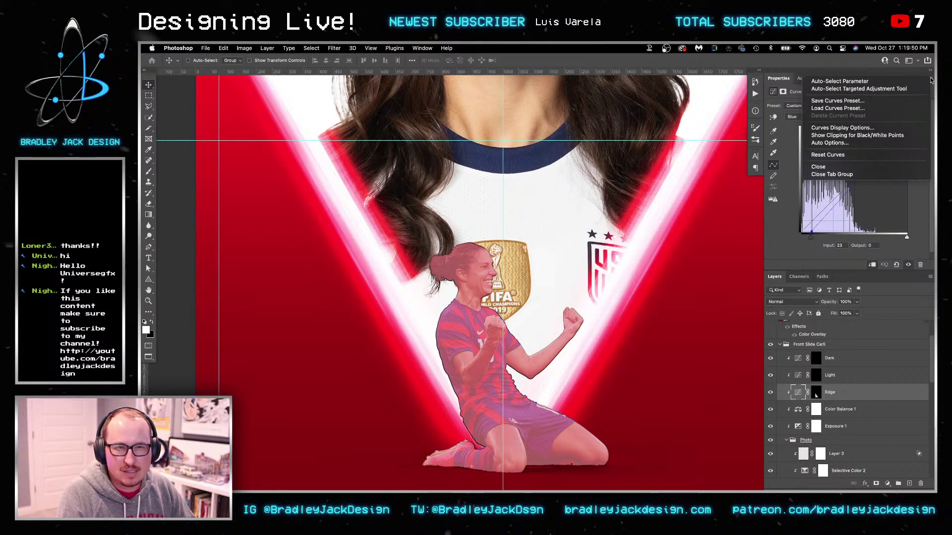
left_click(802, 241)
left_click(857, 190)
left_click_drag(852, 198, 793, 243)
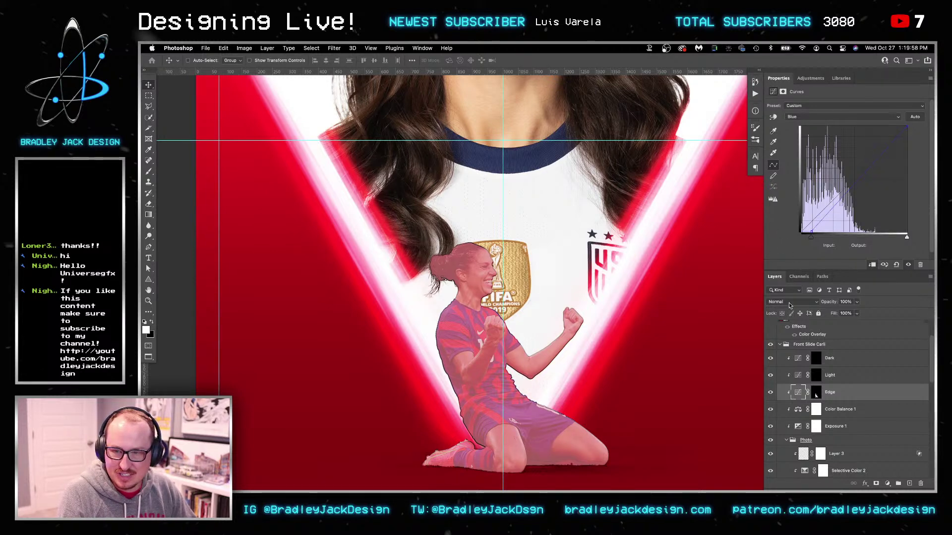
Invert the Edge layer's mask again so its curves affect only the cutout's rim
left_click(816, 392)
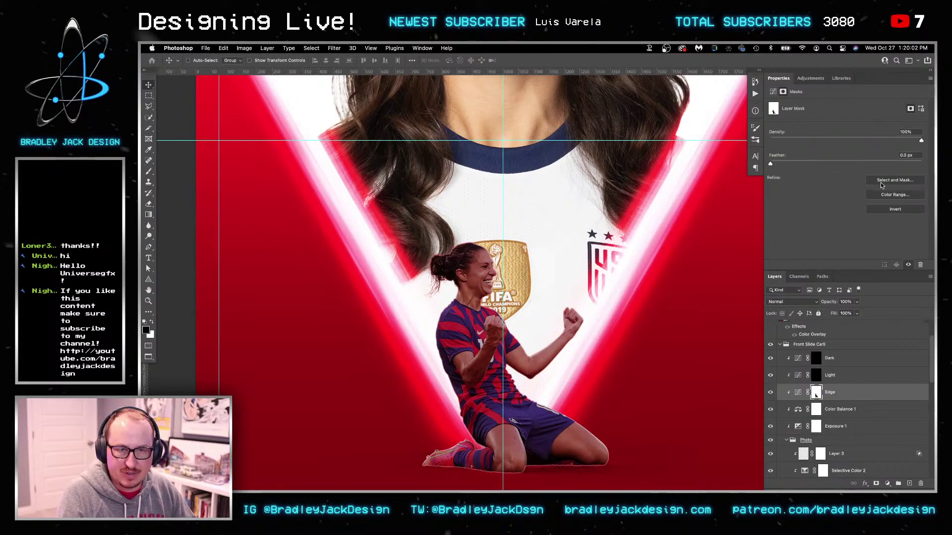
Feather the Edge mask by 3.5 px, compare the layer hidden and shown, and raise its RGB curve's black point to output 124
left_click(910, 155)
type("3")
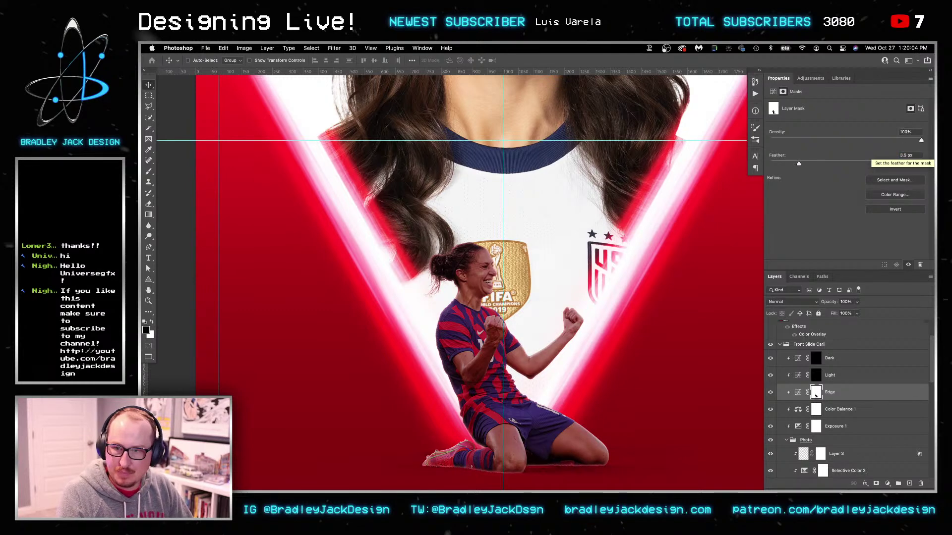
left_click(797, 392)
left_click(770, 392)
left_click(771, 392)
left_click(771, 392)
left_click(770, 393)
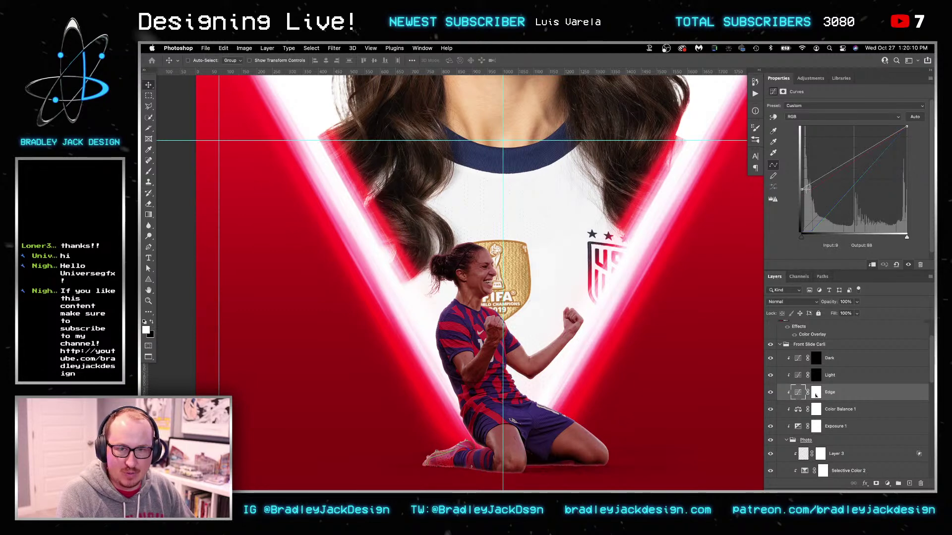
left_click_drag(801, 189, 801, 182)
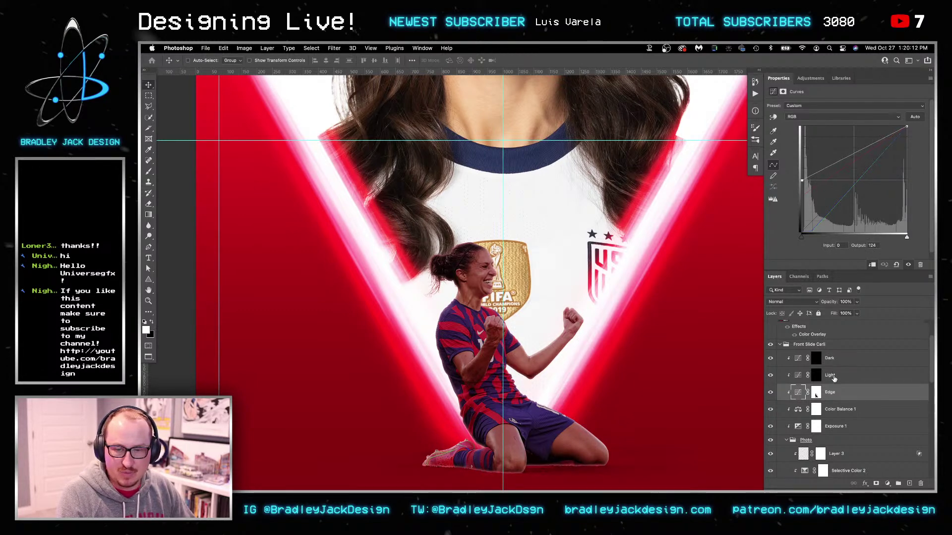
Add an empty layer directly above Edge and clip it to the kneeling cutout with the Light and Dark adjustments
key("super+shift+alt+n")
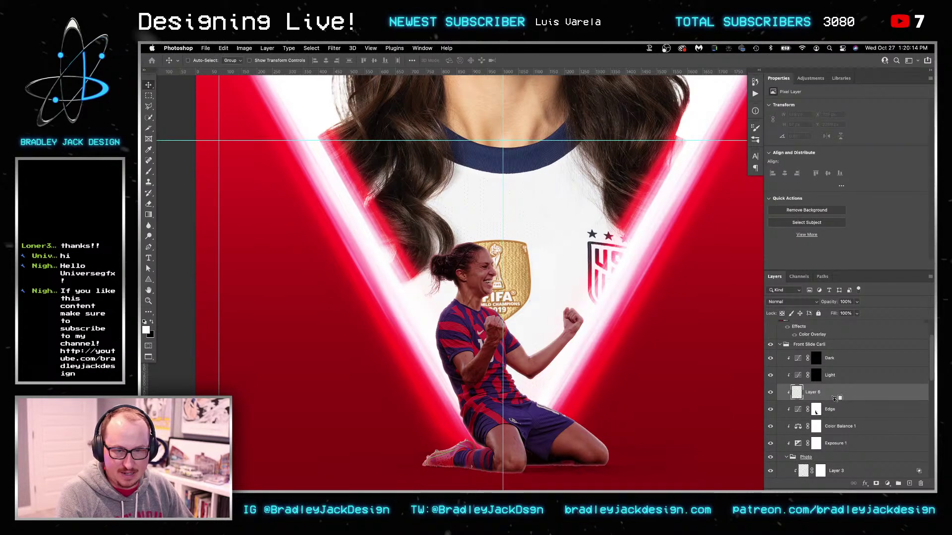
left_click(834, 399, "alt")
left_click(828, 400, "alt")
left_click(829, 383, "alt")
left_click(829, 366, "alt")
key("g")
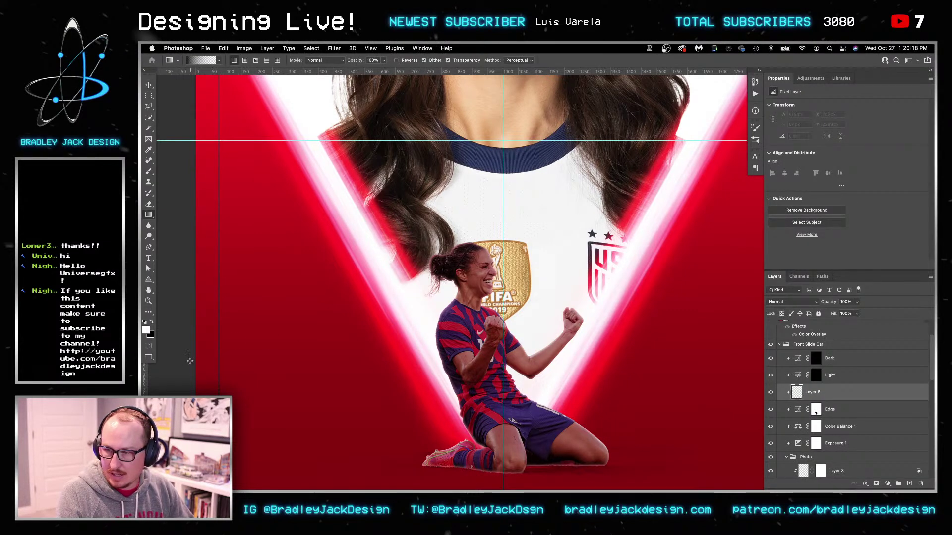
Fill the new clipped layer above Edge with solid white
key("super+BackSpace")
scroll(191, 360, "left", 3)
key("v")
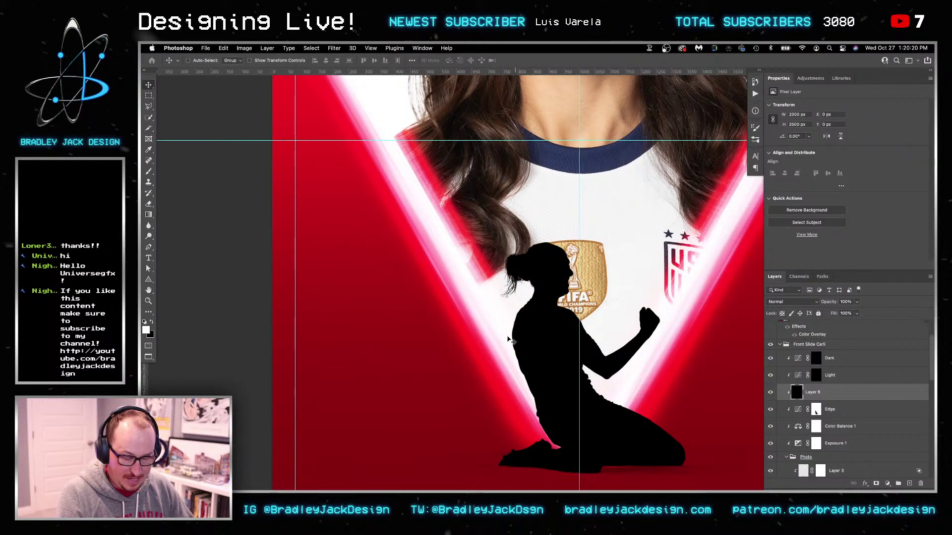
key("g")
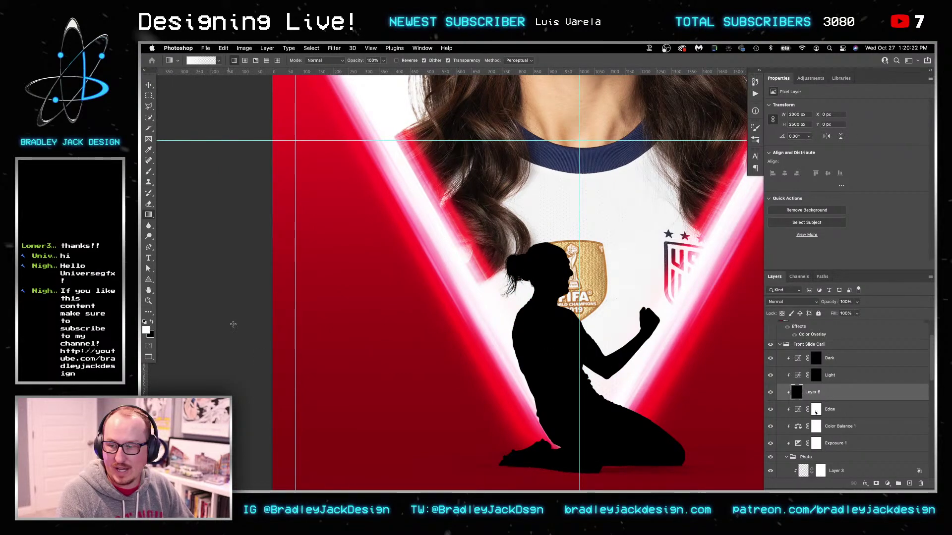
key("alt+BackSpace")
scroll(395, 318, "right", 5)
key("v")
Try reusing the Edge layer's mask on the new white layer
left_click_drag(796, 393, 813, 395)
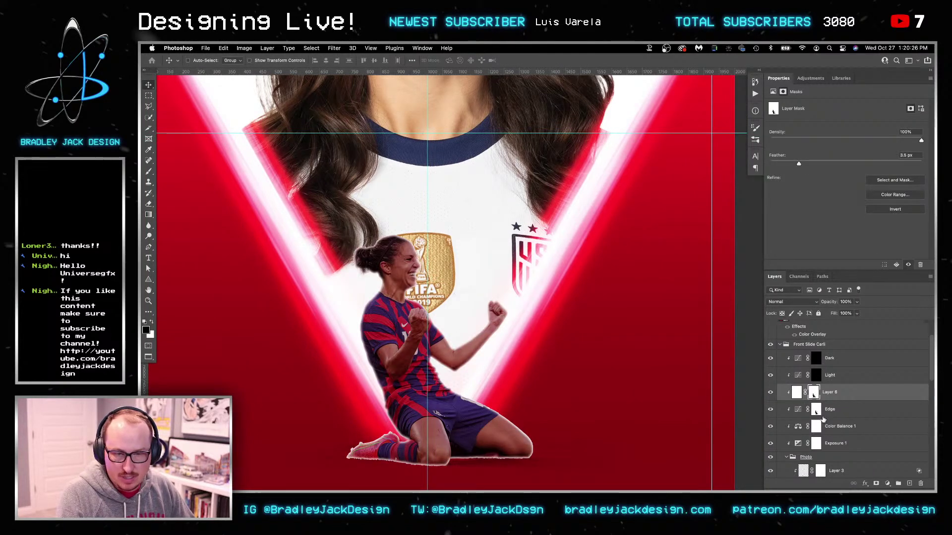
left_click(815, 410)
left_click(813, 392)
right_click(814, 392)
left_click(817, 404)
Load the kneeling cutout's outline as a selection and contract it slightly
scroll(817, 410, "down", 2)
scroll(816, 411, "up", 2)
left_click(814, 394, "super")
scroll(813, 392, "up", 2)
left_click(311, 49)
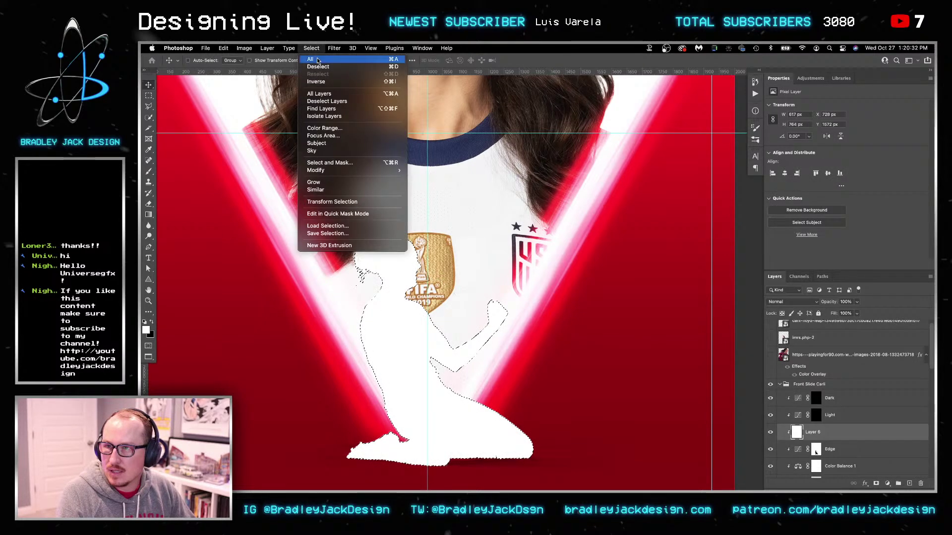
mouse_move(354, 171)
left_click(429, 193)
key("Return")
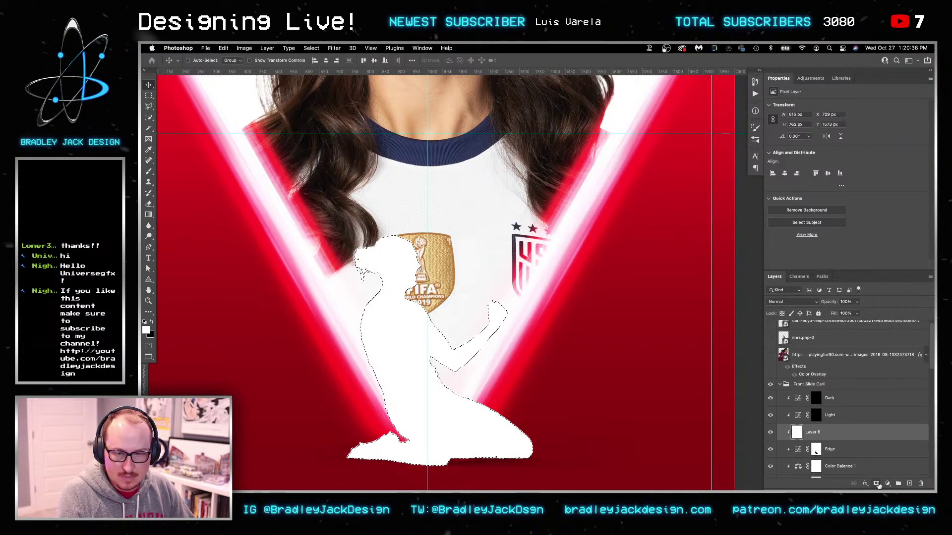
Mask the white layer with the contracted selection, invert the mask to leave only the rim, and feather it 1.6 px
left_click(876, 483)
key("super+i")
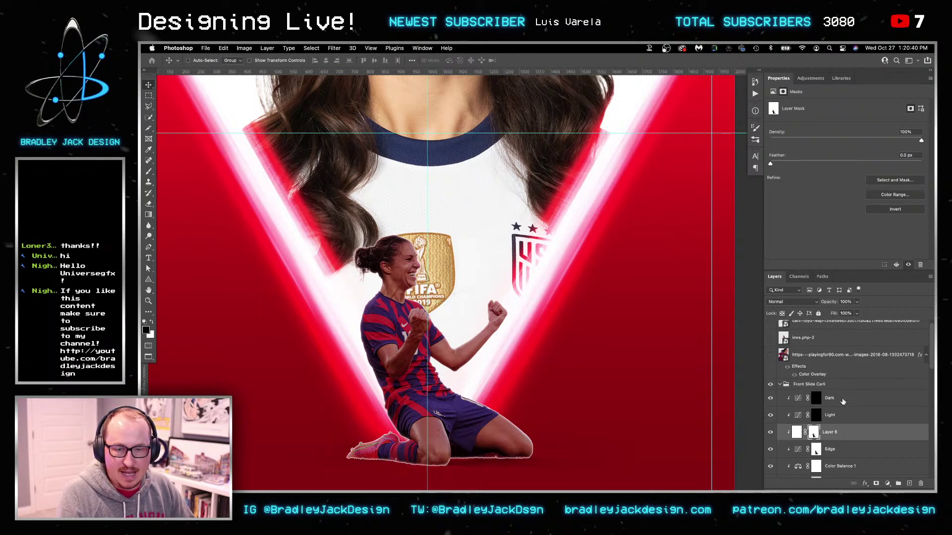
left_click(908, 156)
type("1.5")
key("Return")
left_click_drag(633, 325, 632, 294)
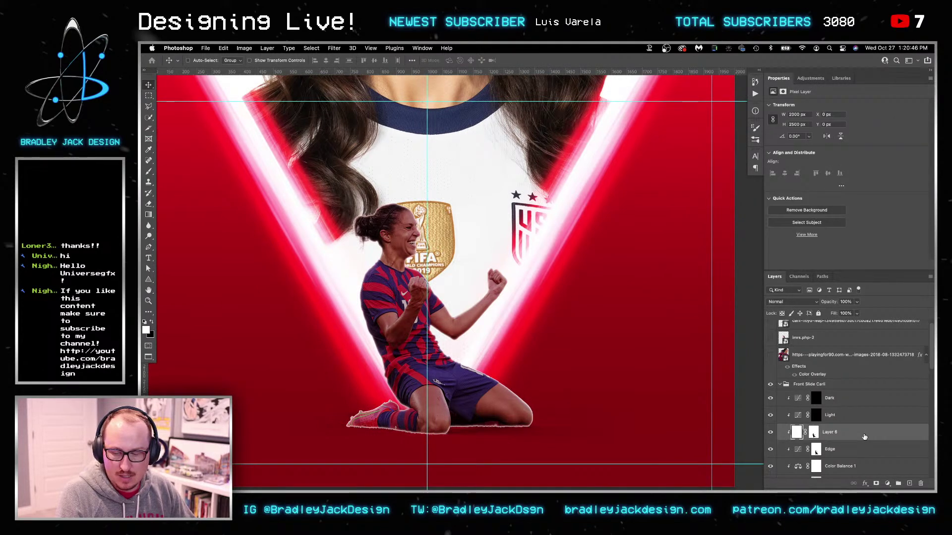
Split the underlying-layer black Blend If slider to about 0 / 88 on the white rim layer and on the Edge layer
double_click(863, 434)
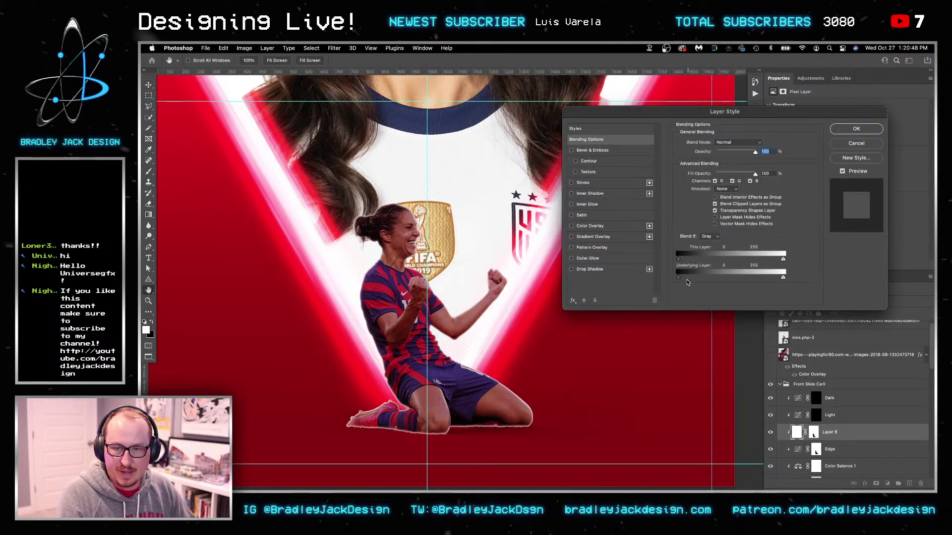
left_click_drag(678, 277, 710, 276)
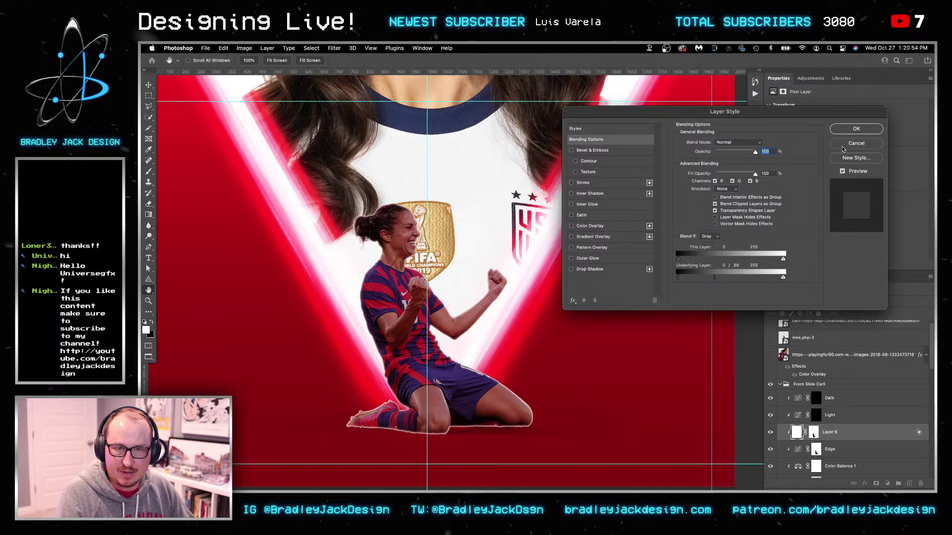
left_click(857, 128)
double_click(851, 454)
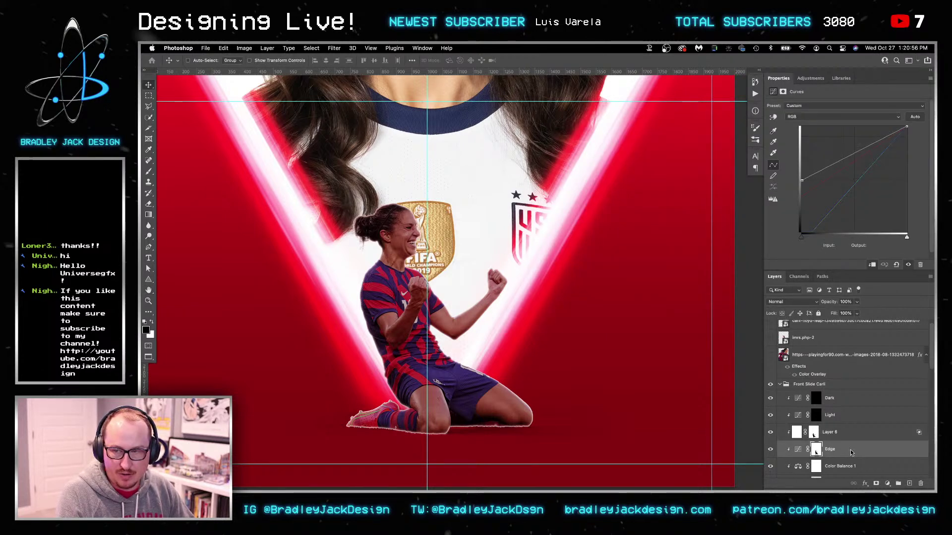
left_click_drag(681, 280, 713, 276)
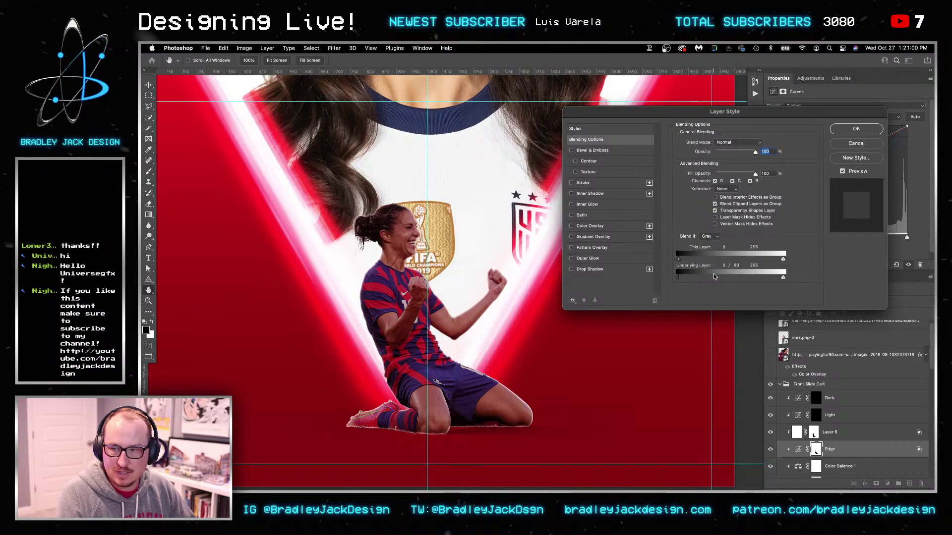
key("Return")
Set the white rim layer's blend mode to Luminosity
left_click(851, 434)
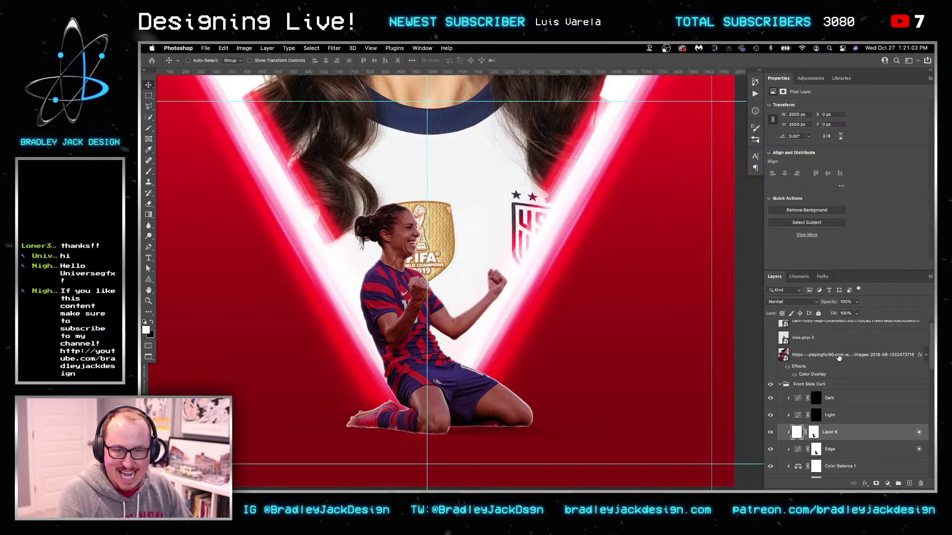
left_click(806, 303)
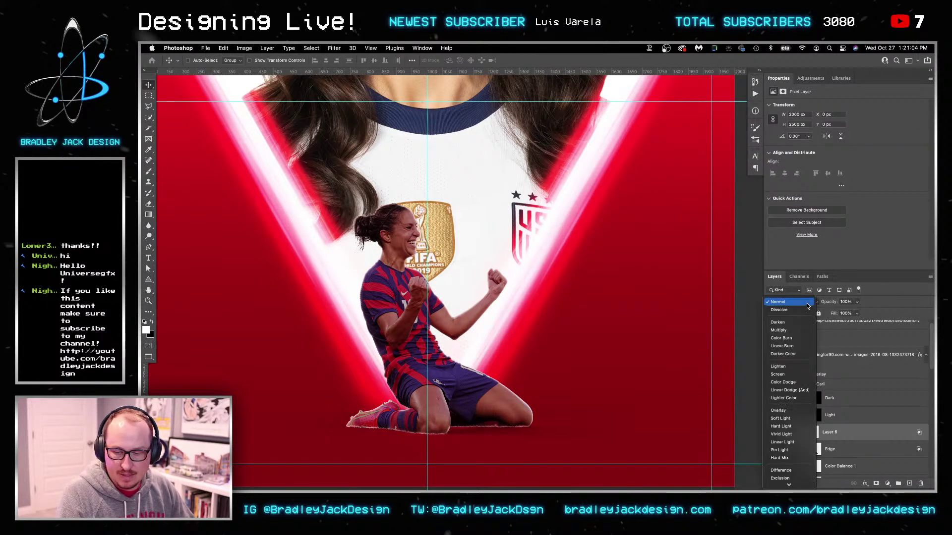
left_click(799, 483)
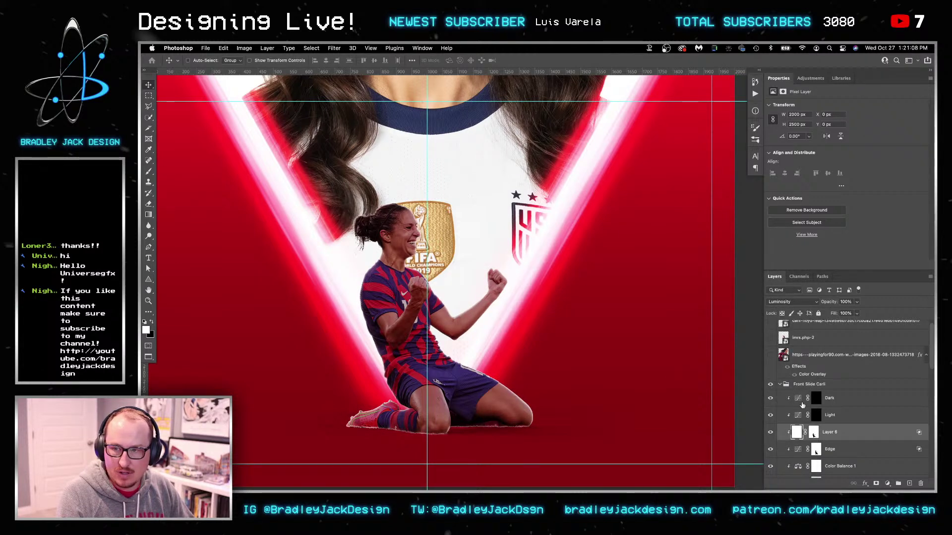
Target the Edge layer's mask and choose the soft round brush from the General Brushes set for painting on it
scroll(829, 444, "down", 4)
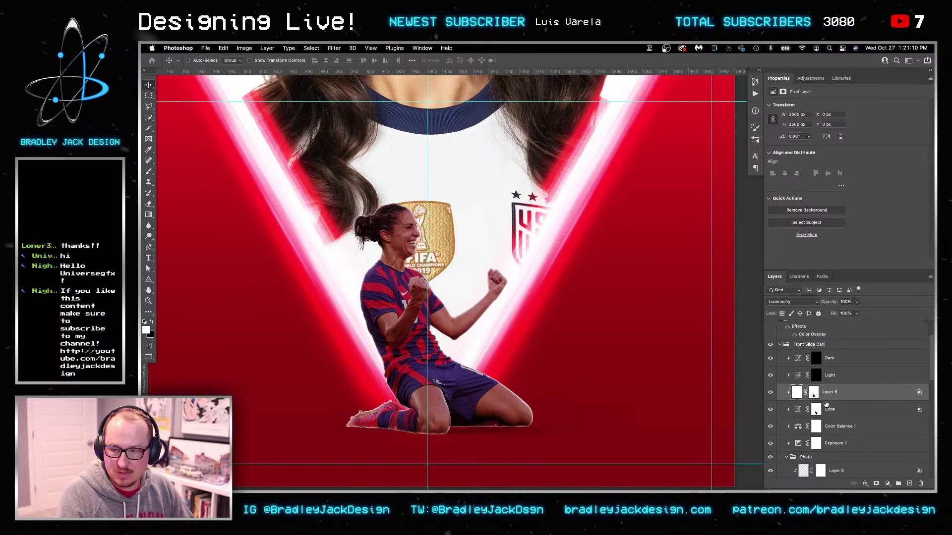
left_click(826, 408)
key("b")
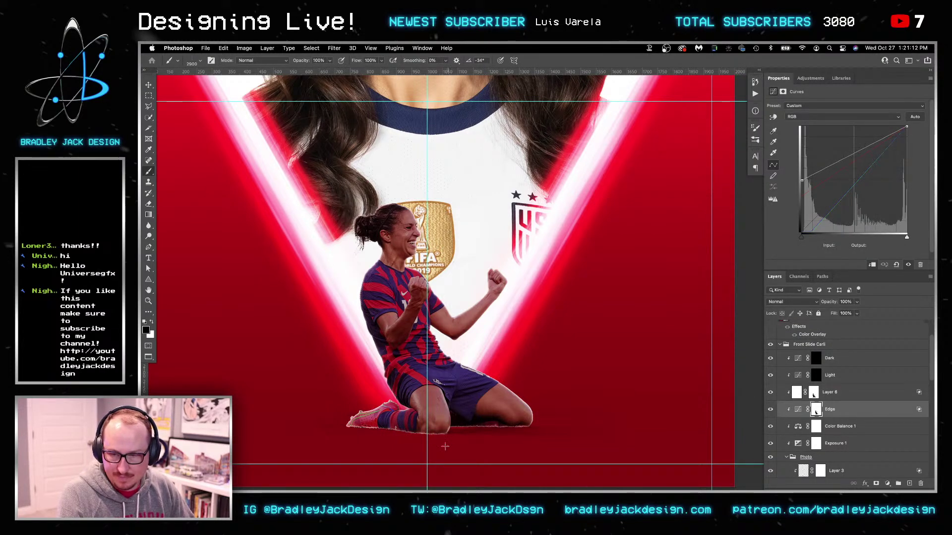
left_click(818, 413)
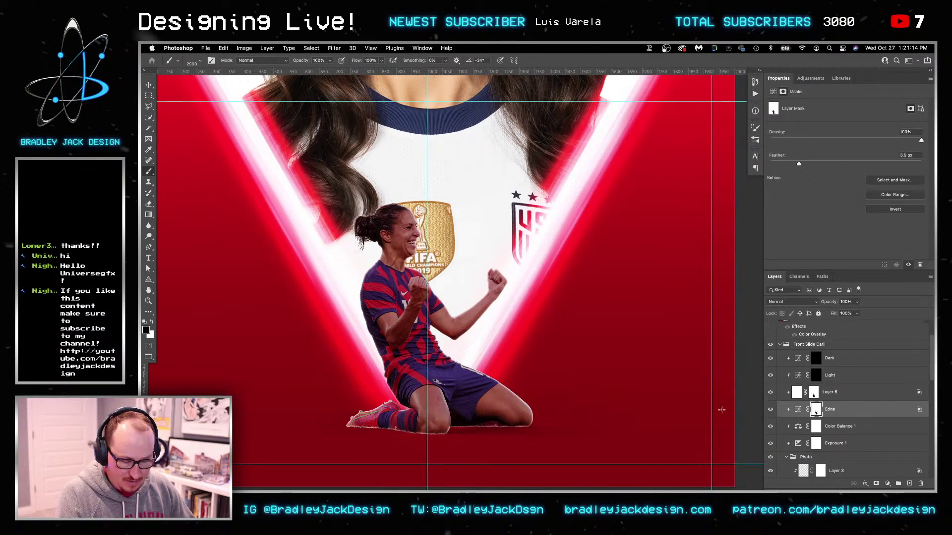
right_click(494, 384)
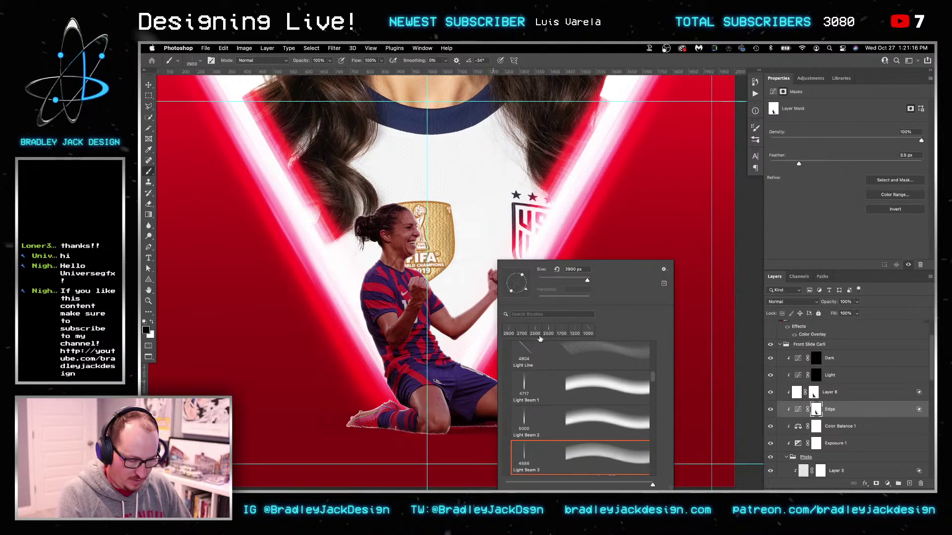
scroll(558, 390, "up", 10)
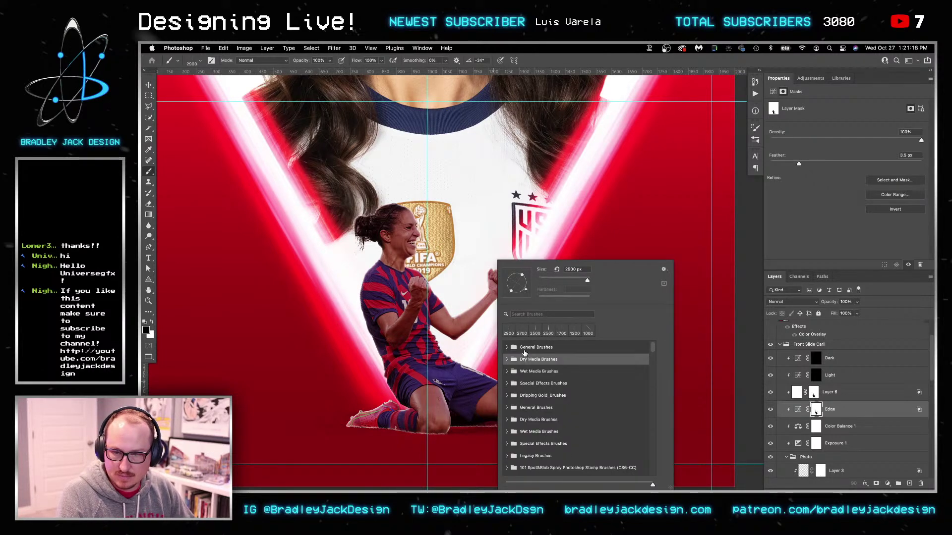
left_click(514, 349)
left_click(524, 366)
key("Return")
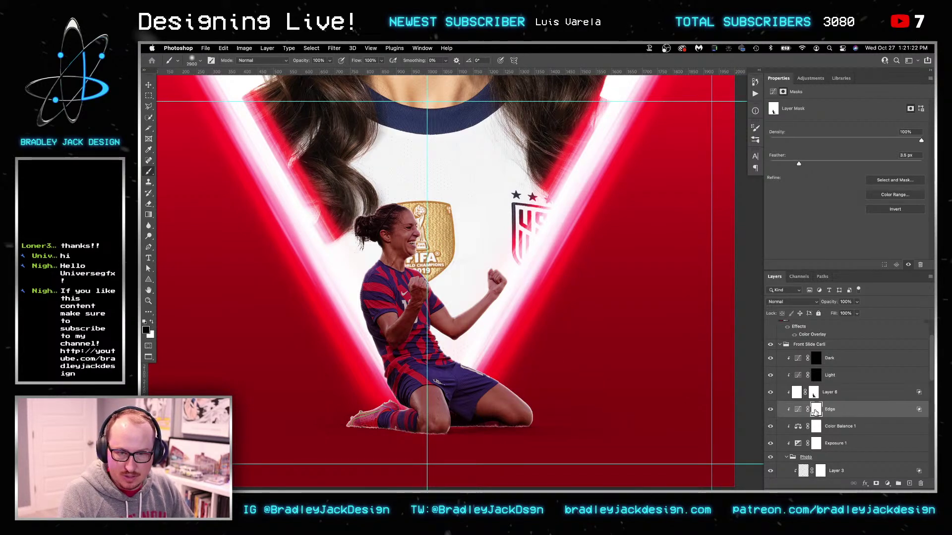
Resize the soft brush to about 60 px and paint black on the Edge mask along the cutout's lower legs
mouse_move(515, 366)
left_mouse_down()
mouse_move(585, 318)
mouse_move(570, 305)
left_mouse_up()
mouse_move(352, 316)
left_mouse_down()
mouse_move(442, 298)
mouse_move(436, 317)
left_mouse_up()
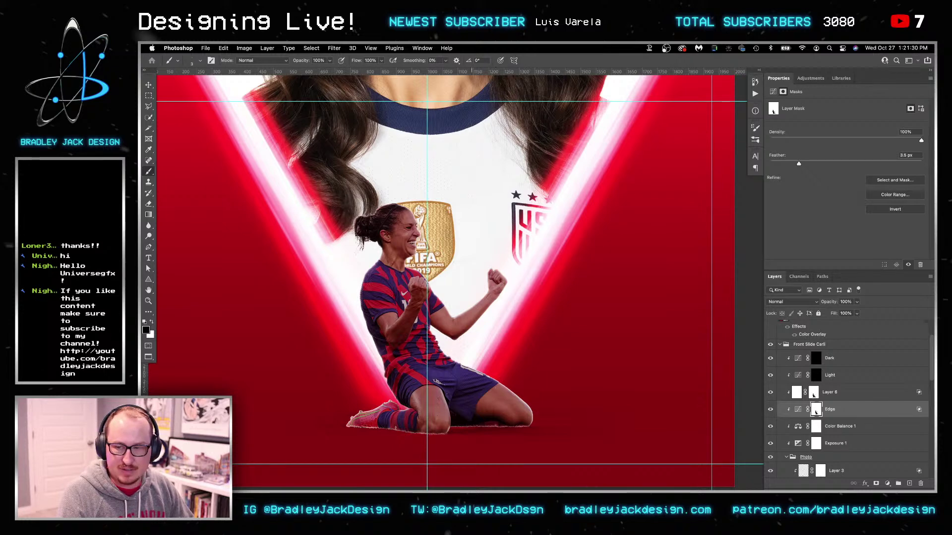
key("bracketright")
key("bracketright")
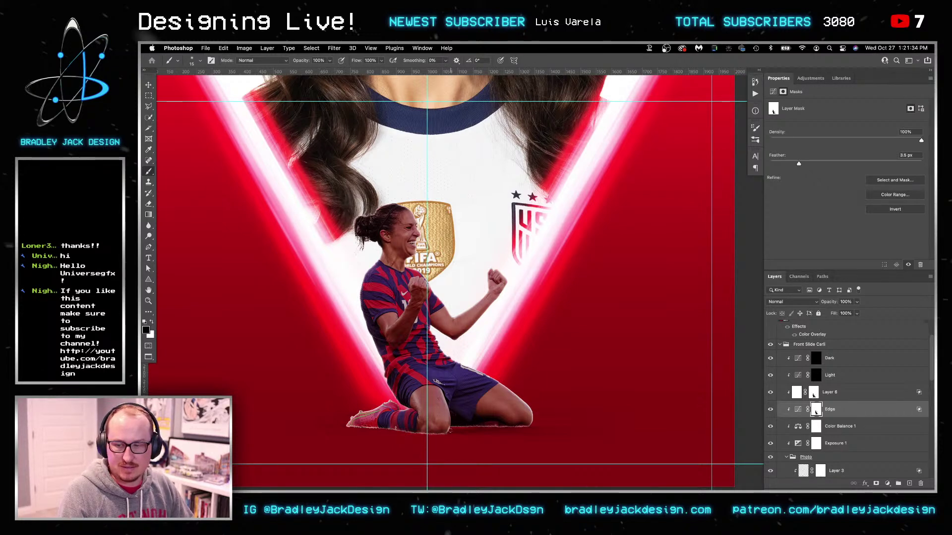
key("bracketright")
key("bracketright")
key("bracketright")
key("bracketright")
key("bracketright")
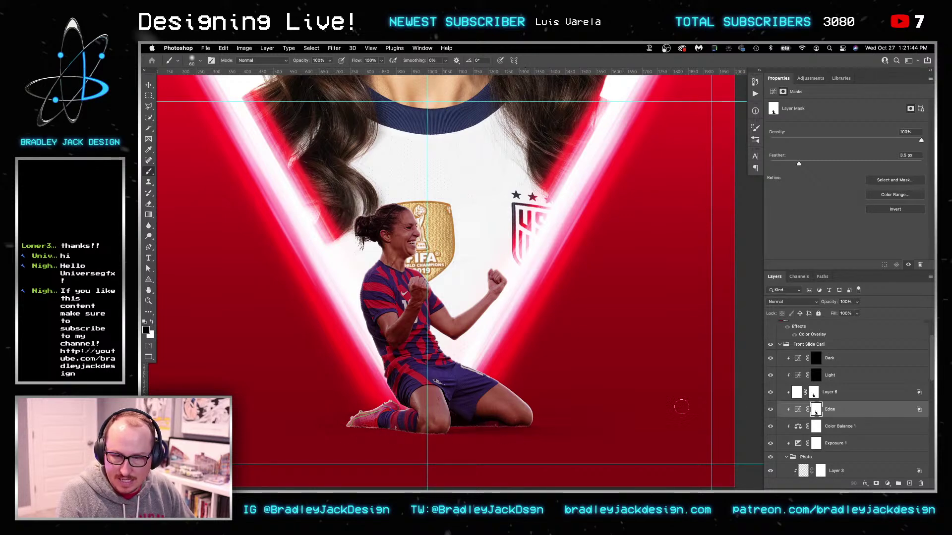
Paint black on the white rim layer's mask around the cutout's foot and lower legs
key("alt+bracketright")
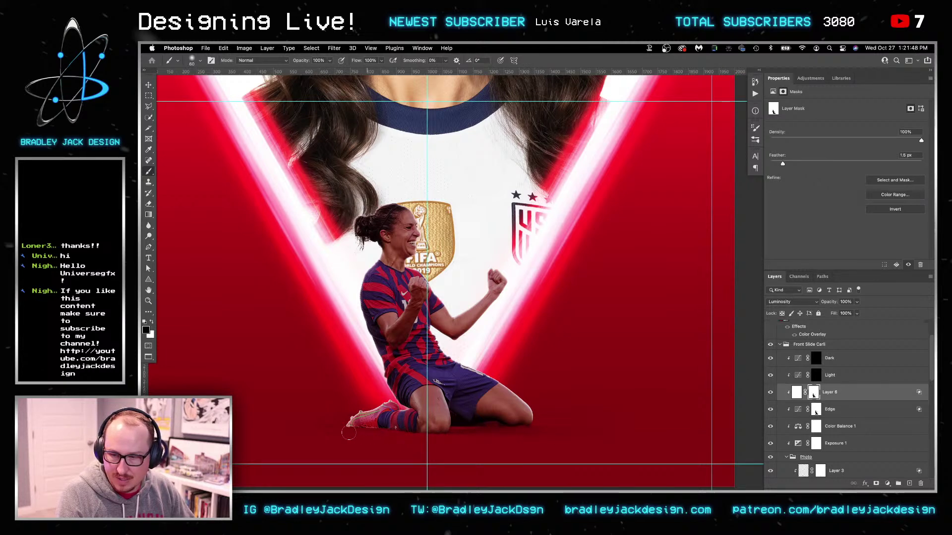
scroll(427, 418, "down", 5)
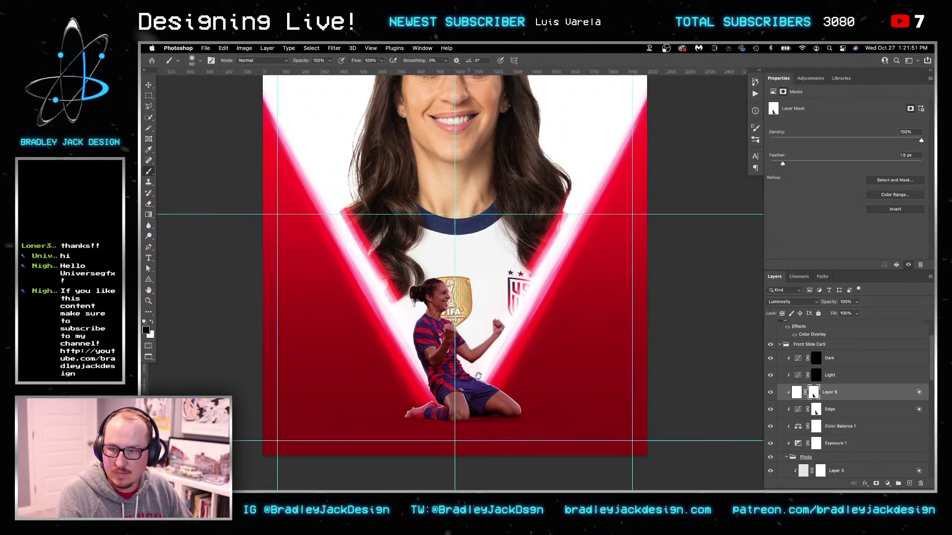
left_click_drag(479, 375, 496, 358)
key("v")
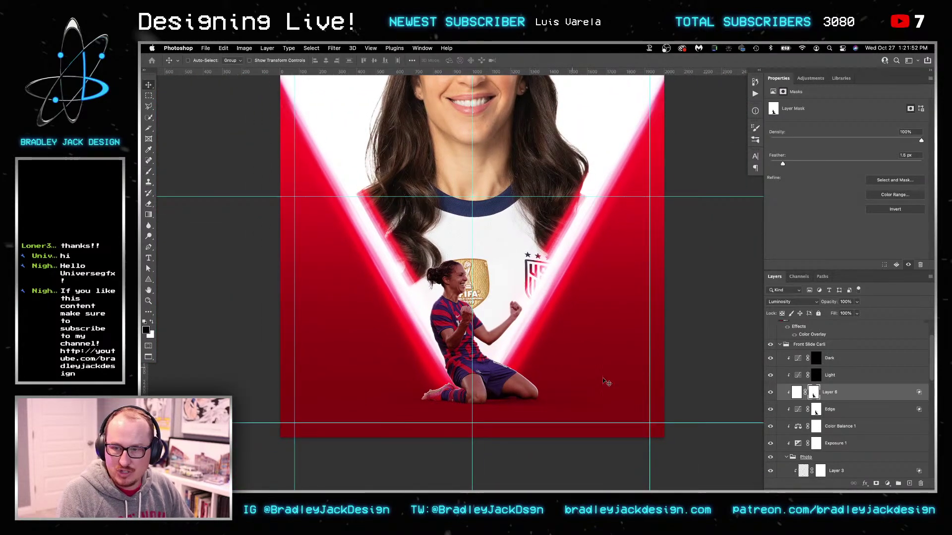
Split the Light curves layer's Blend If shadow slider for the underlying layer to 0 / 100
left_click(834, 377)
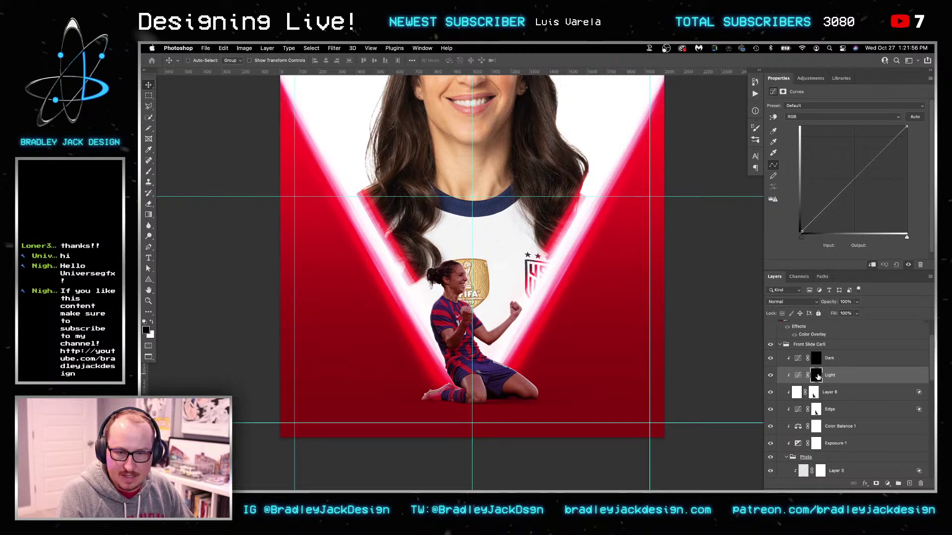
key("z")
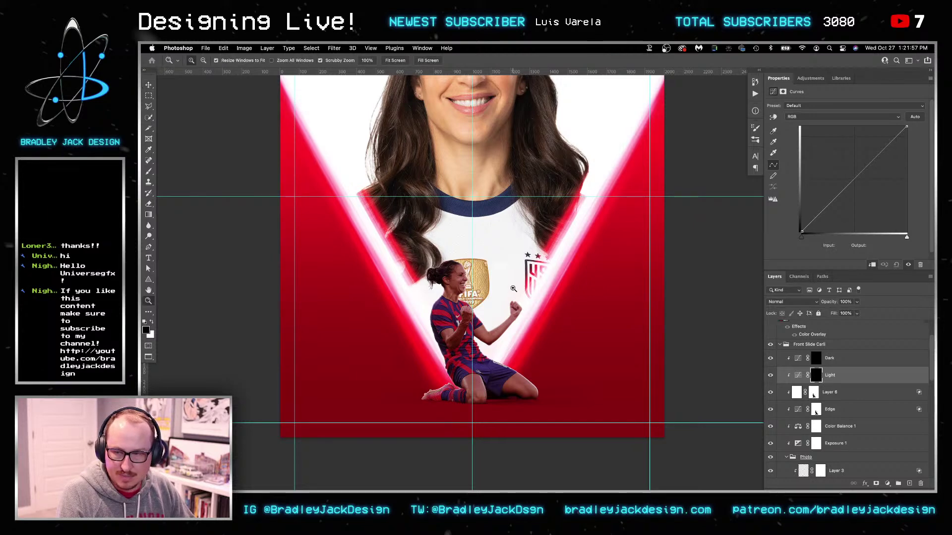
double_click(850, 379)
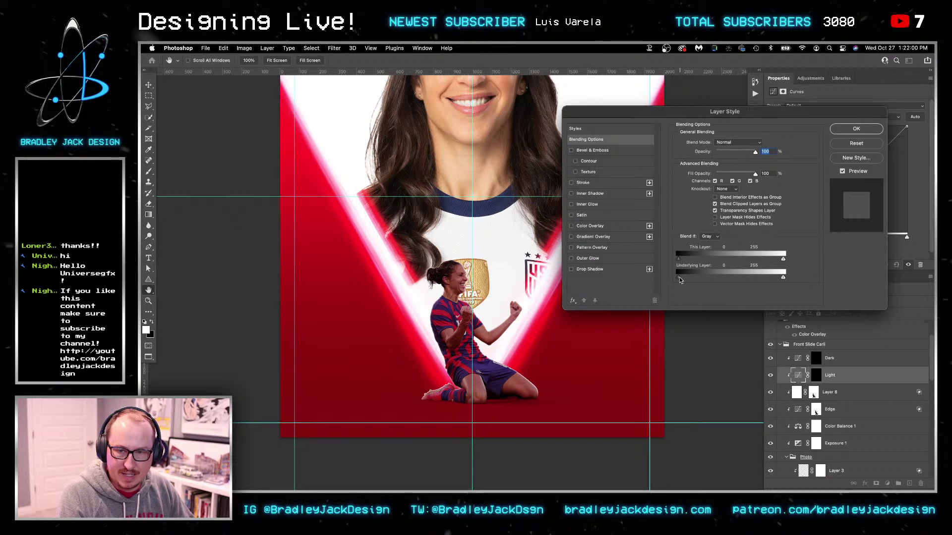
left_click_drag(693, 278, 720, 277)
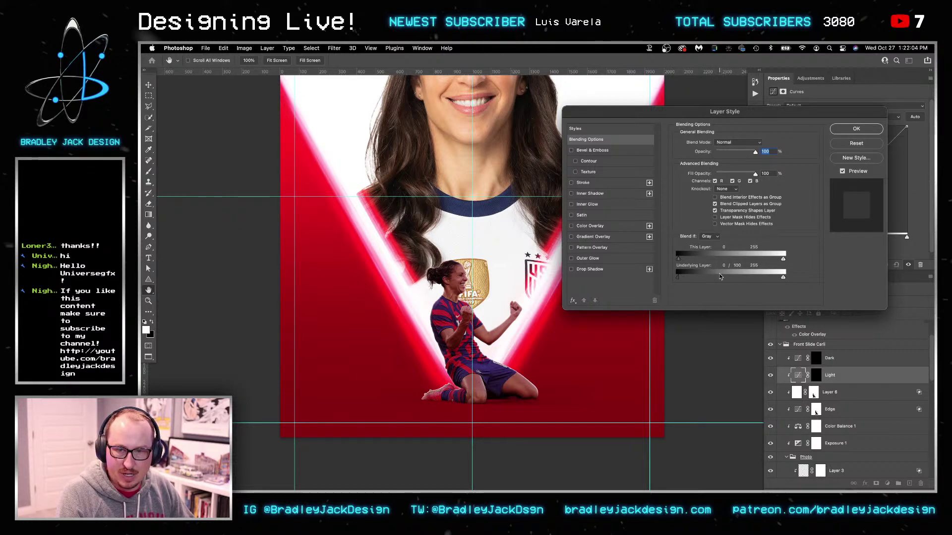
key("Return")
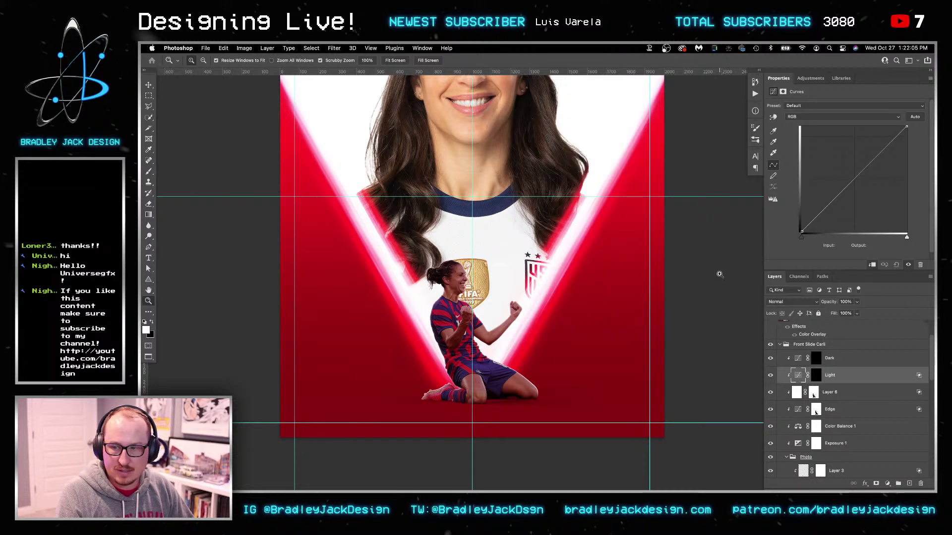
Split the Dark curves layer's Blend If highlight slider for the underlying layer, keeping its upper half at 255
double_click(854, 362)
left_click_drag(779, 278, 767, 279)
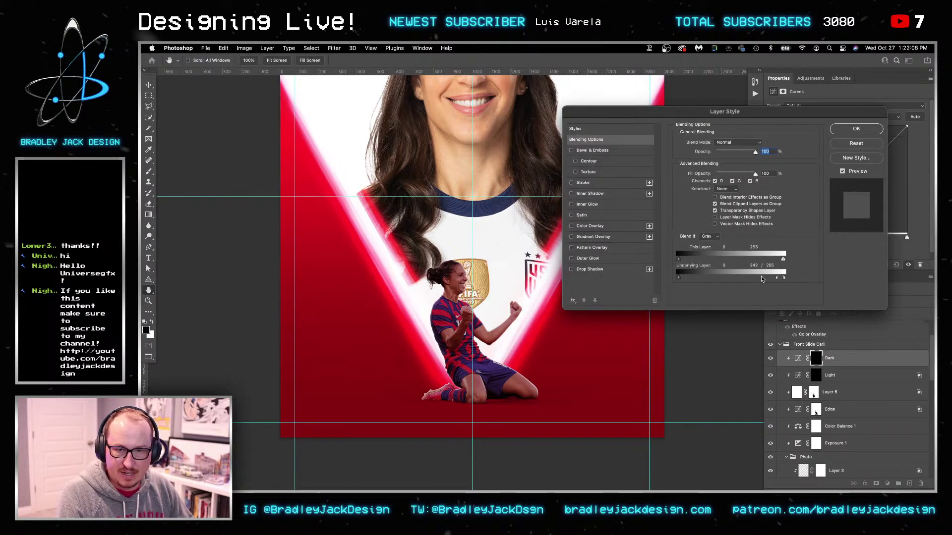
left_click(856, 129)
Raise the Light curve's black point to output 78 and lower the Dark curve's white point to output 179
left_click(843, 375)
key("x")
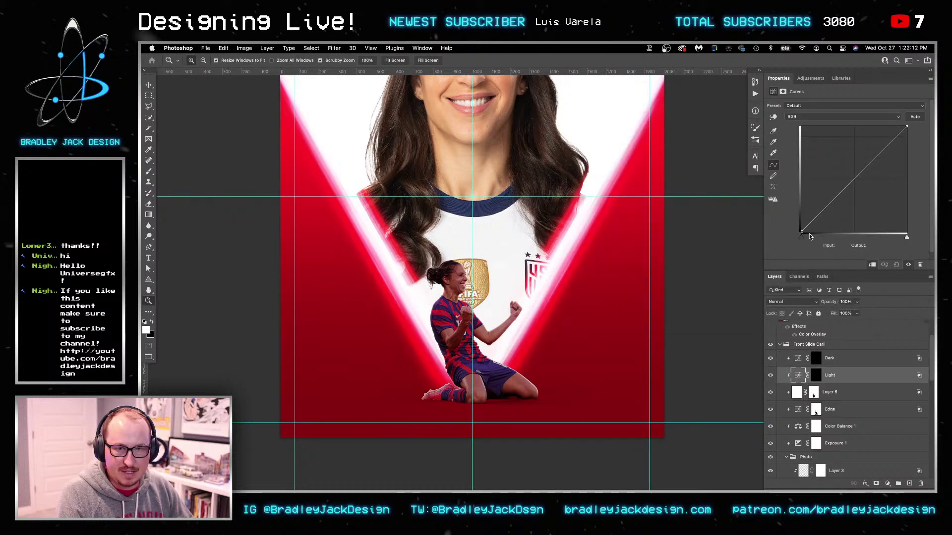
left_click_drag(802, 234, 797, 200)
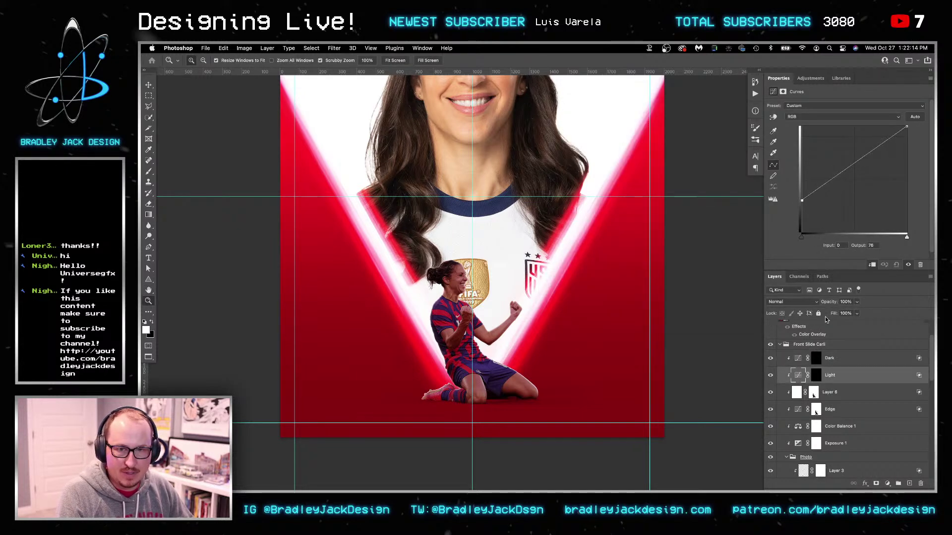
left_click(816, 358)
left_click_drag(907, 127, 919, 158)
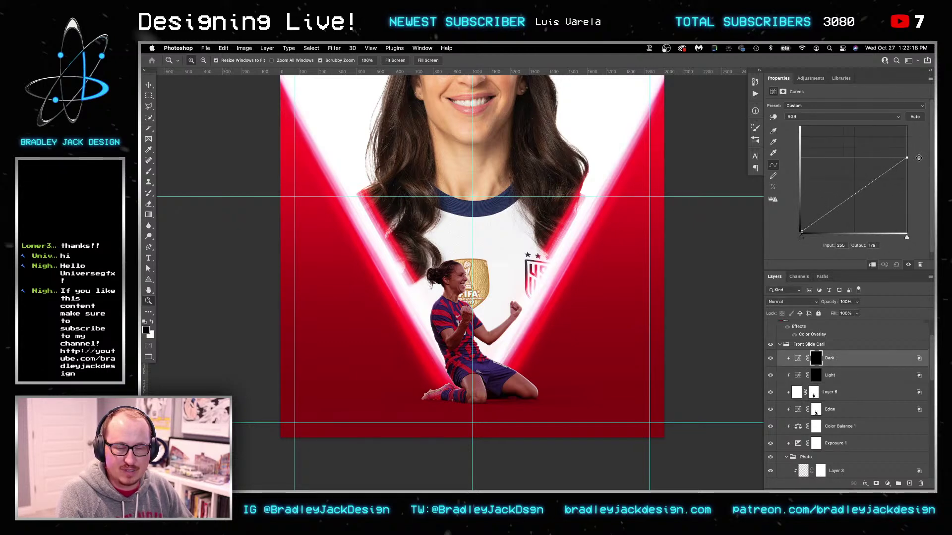
Paint white on the Light layer's mask over the cutout's near fist with a soft brush of about 15 px at 40% opacity
left_click(815, 375)
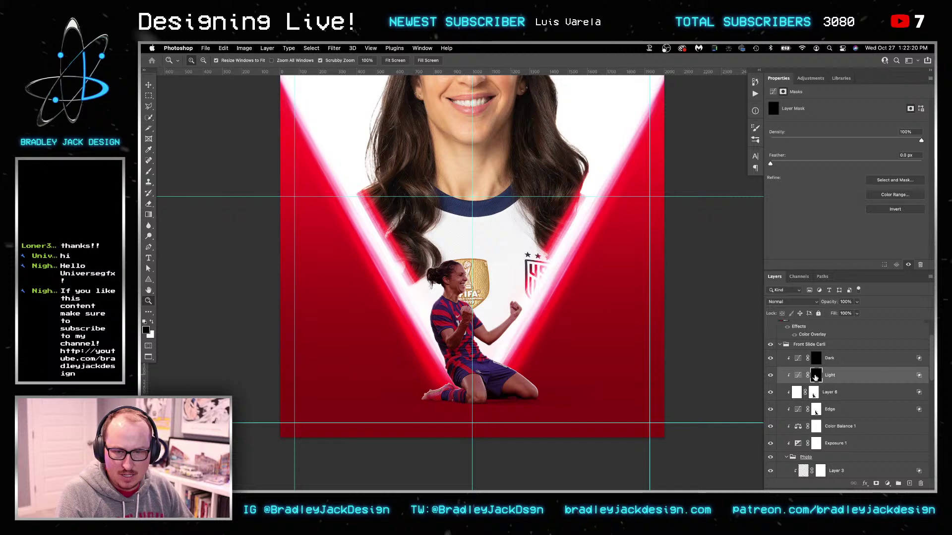
left_click(454, 300)
key("b")
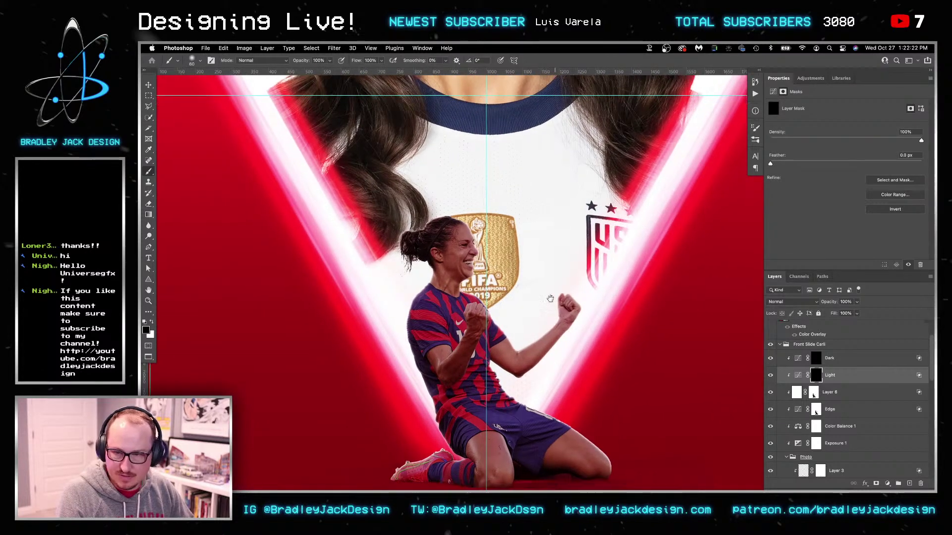
scroll(460, 272, "up", 2)
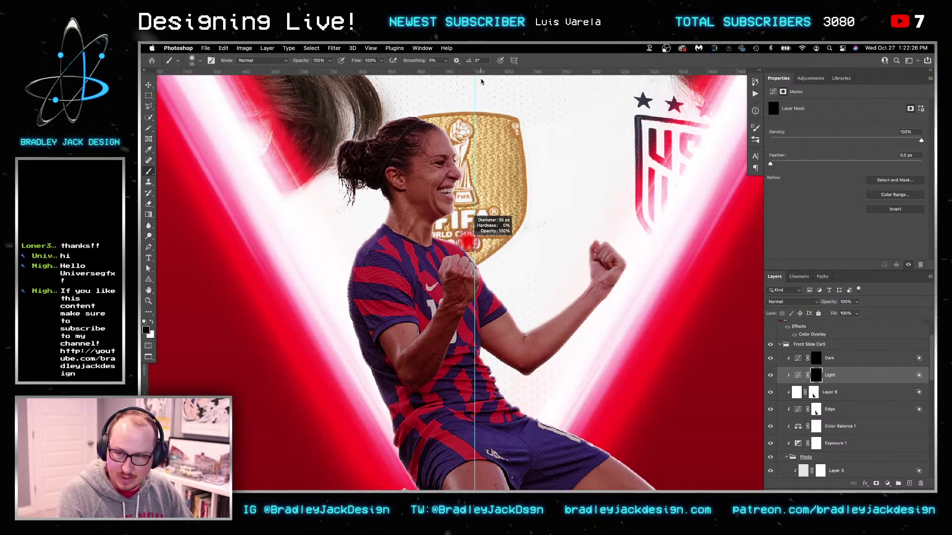
key("bracketleft")
key("x")
scroll(457, 265, "up", 2)
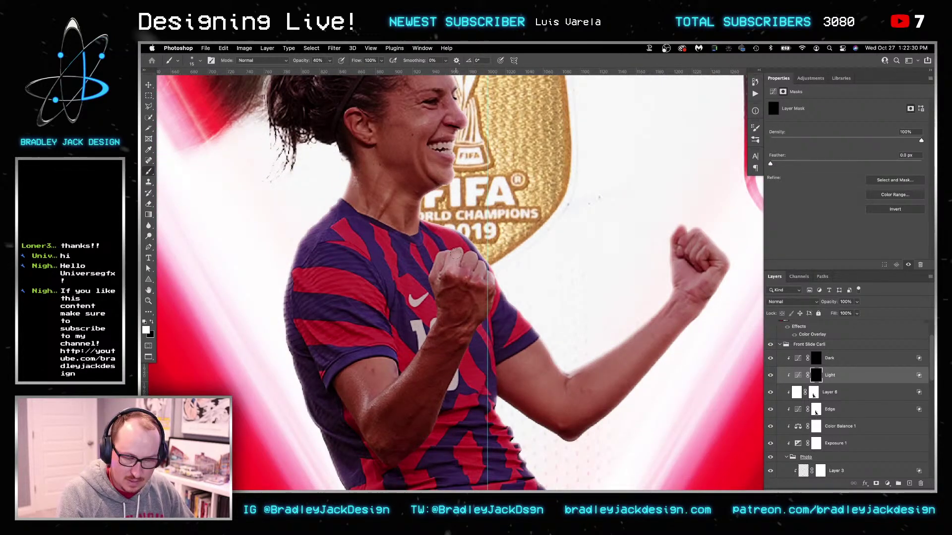
mouse_move(464, 274)
left_mouse_down()
mouse_move(468, 268)
mouse_move(475, 279)
mouse_move(434, 273)
mouse_move(441, 258)
left_mouse_up()
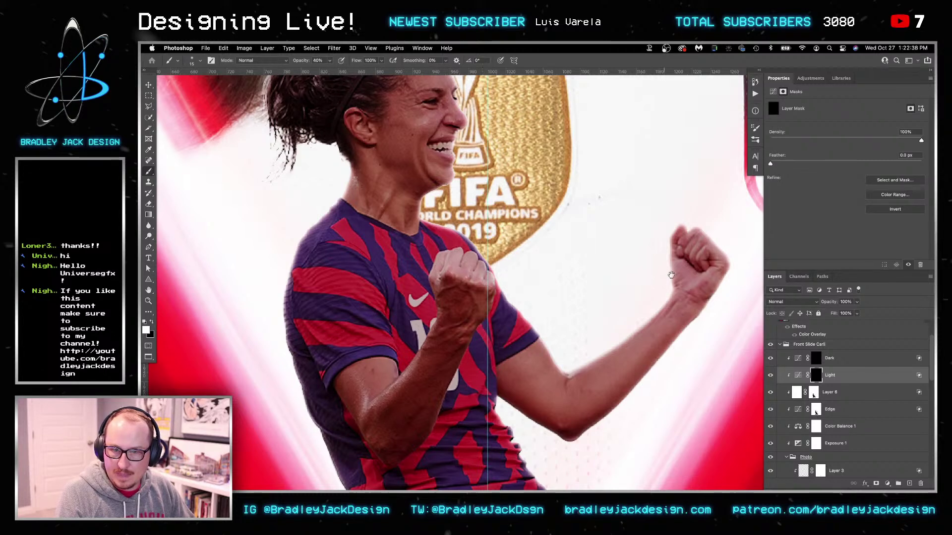
Enlarge the brush to about 30 px and paint white on the Light mask along the outstretched fist and forearm
scroll(529, 278, "right", 5)
key("bracketright")
key("bracketright")
key("bracketright")
mouse_move(608, 260)
left_mouse_down()
mouse_move(513, 394)
mouse_move(530, 360)
left_mouse_up()
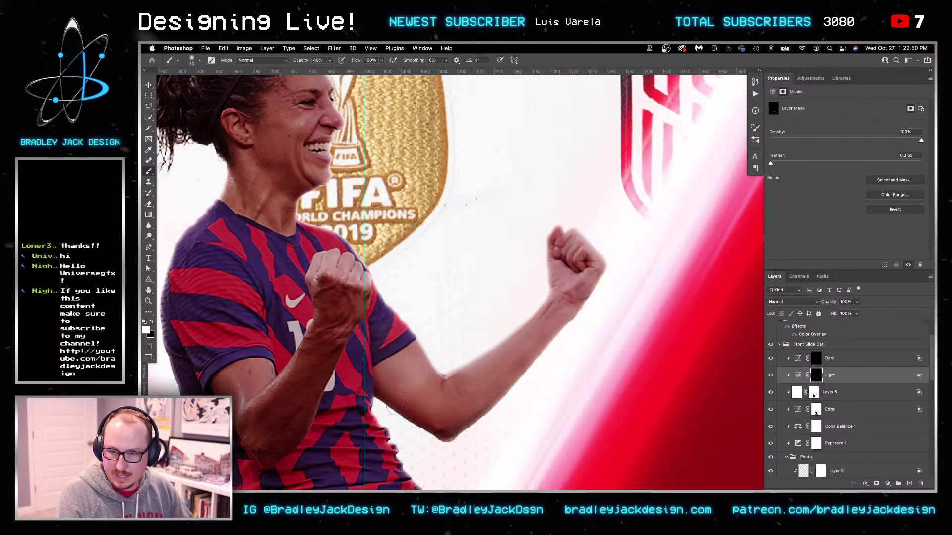
Enlarge the brush to about 40 px and paint white on the Light mask along the cutout's neck and back shoulder
scroll(396, 407, "left", 10)
scroll(397, 406, "up", 5)
key("bracketright")
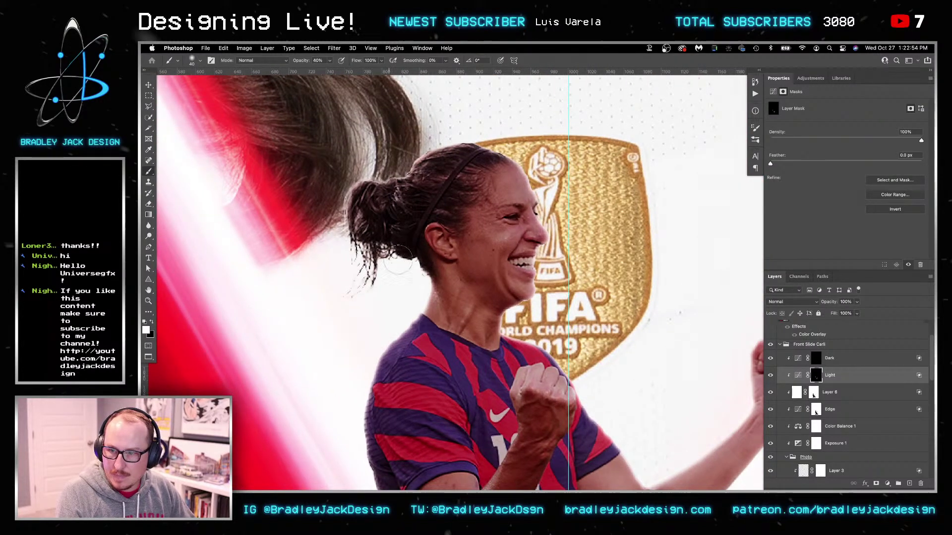
left_click_drag(416, 292, 403, 341)
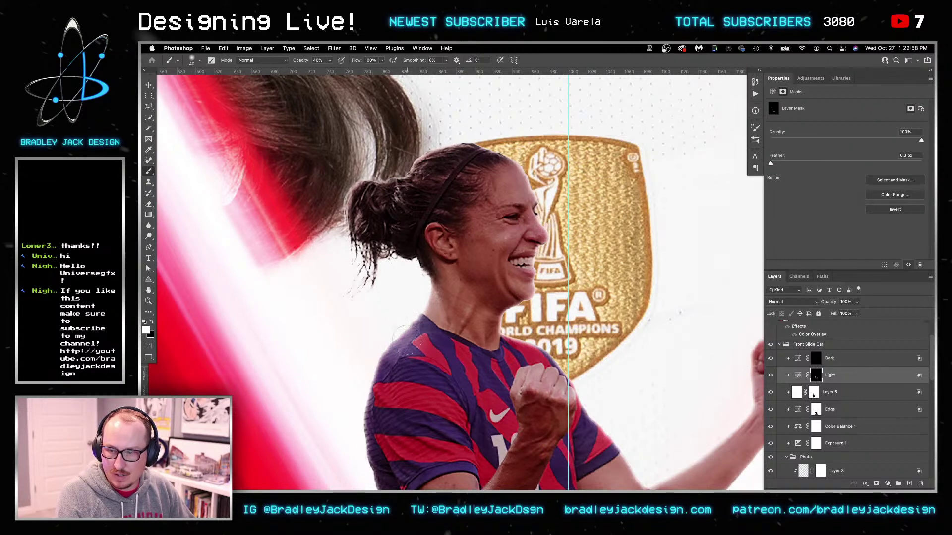
Paint white on the Light mask over the bent arm's upper arm and elbow and the back of the jersey
scroll(417, 319, "down", 5)
mouse_move(412, 377)
left_mouse_down()
mouse_move(412, 307)
mouse_move(427, 308)
mouse_move(445, 370)
mouse_move(425, 264)
mouse_move(464, 323)
left_mouse_up()
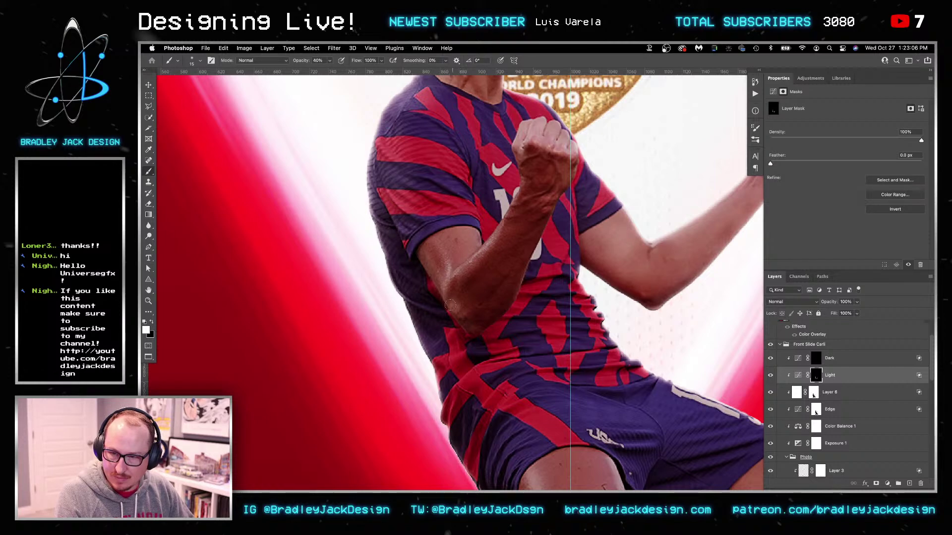
left_click_drag(429, 291, 437, 263)
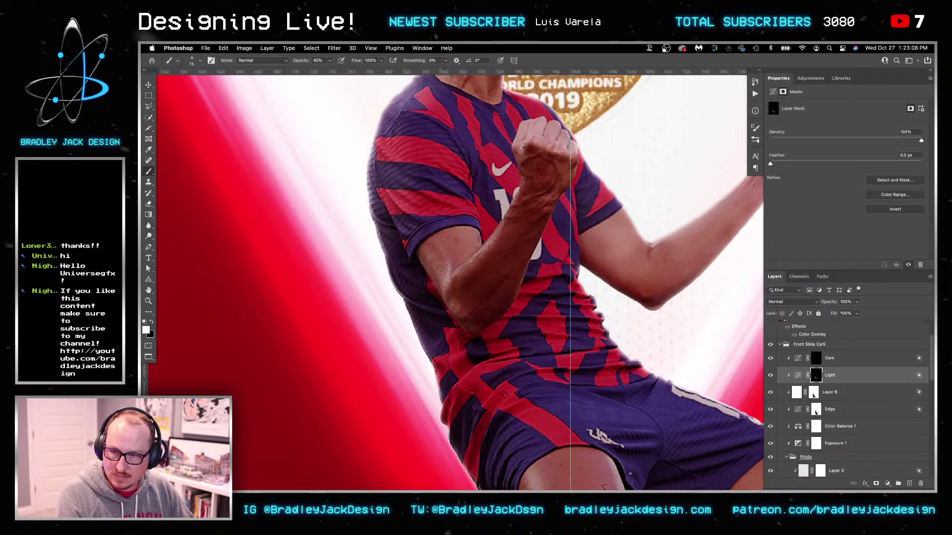
mouse_move(466, 325)
left_mouse_down()
mouse_move(456, 280)
mouse_move(477, 314)
mouse_move(463, 280)
mouse_move(481, 260)
mouse_move(492, 264)
mouse_move(506, 228)
mouse_move(463, 274)
mouse_move(437, 248)
mouse_move(469, 286)
left_mouse_up()
key("bracketright")
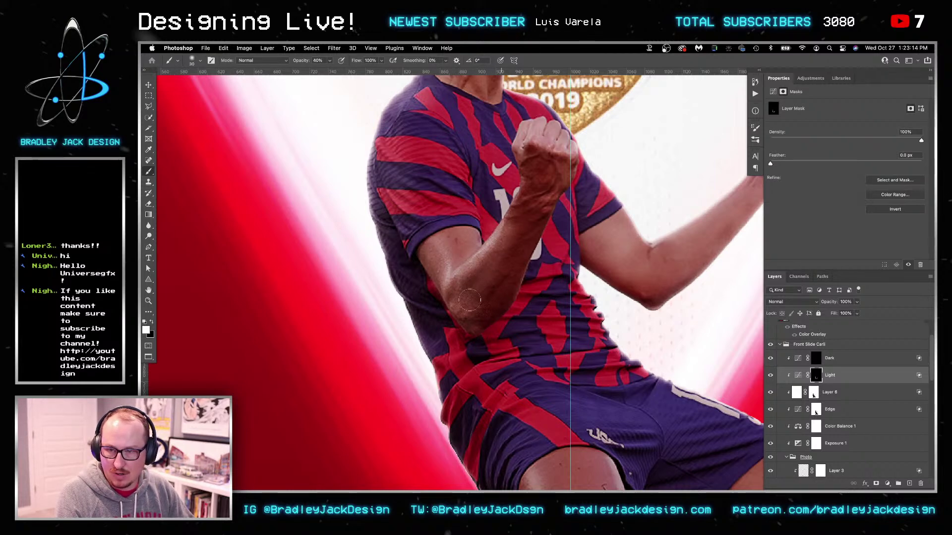
key("bracketright")
mouse_move(438, 383)
left_mouse_down()
mouse_move(446, 359)
mouse_move(398, 292)
mouse_move(443, 315)
mouse_move(413, 304)
mouse_move(438, 311)
mouse_move(396, 283)
mouse_move(422, 292)
left_mouse_up()
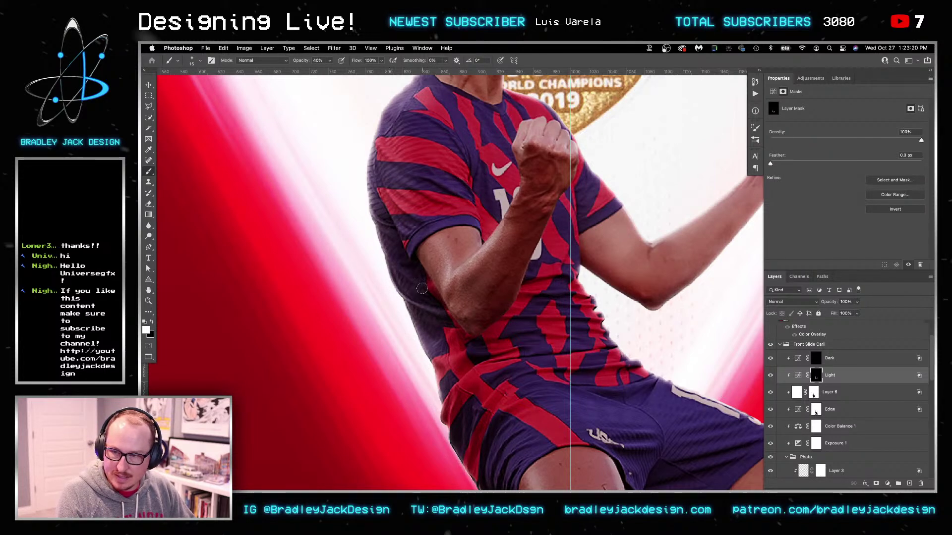
Brighten the jersey's front edge and the shorts by painting white on the Light mask with a 35 to 40 px brush
key("bracketright")
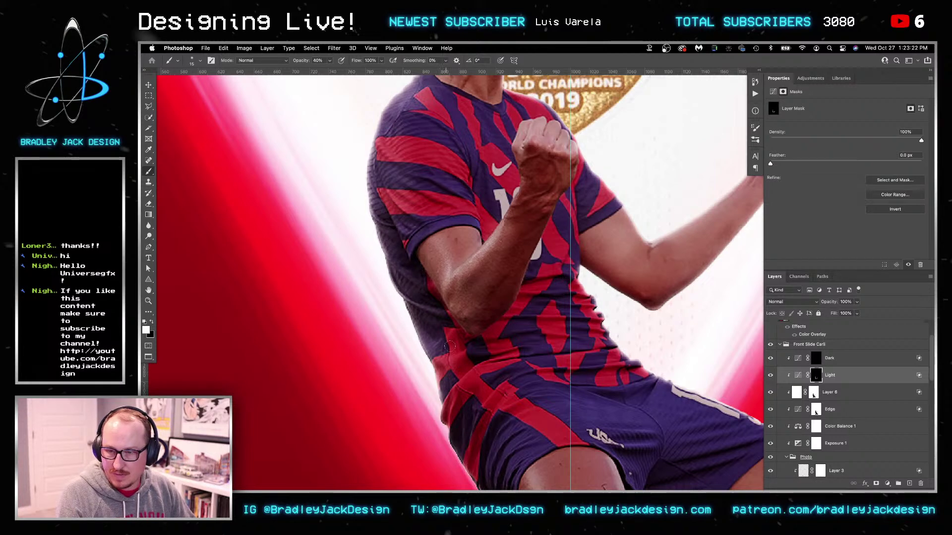
scroll(445, 327, "down", 5)
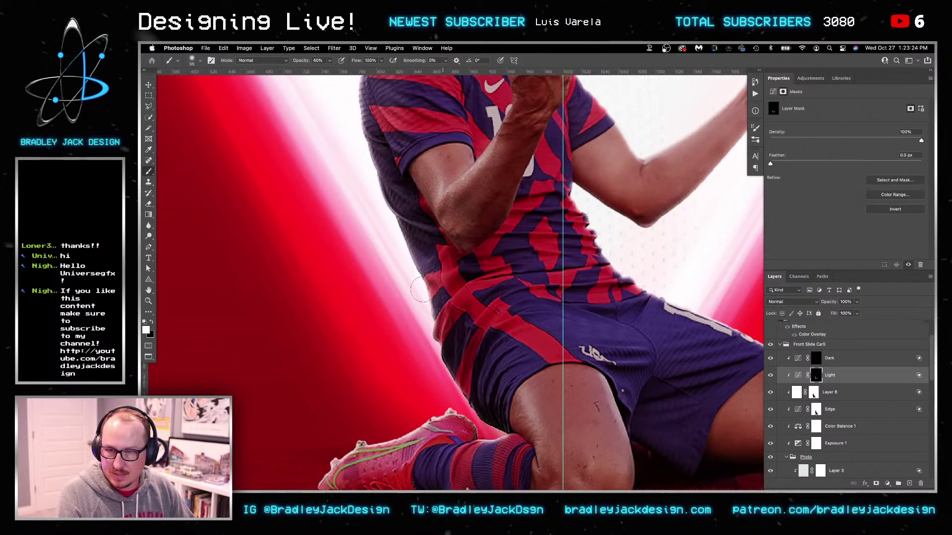
left_click_drag(585, 319, 491, 352)
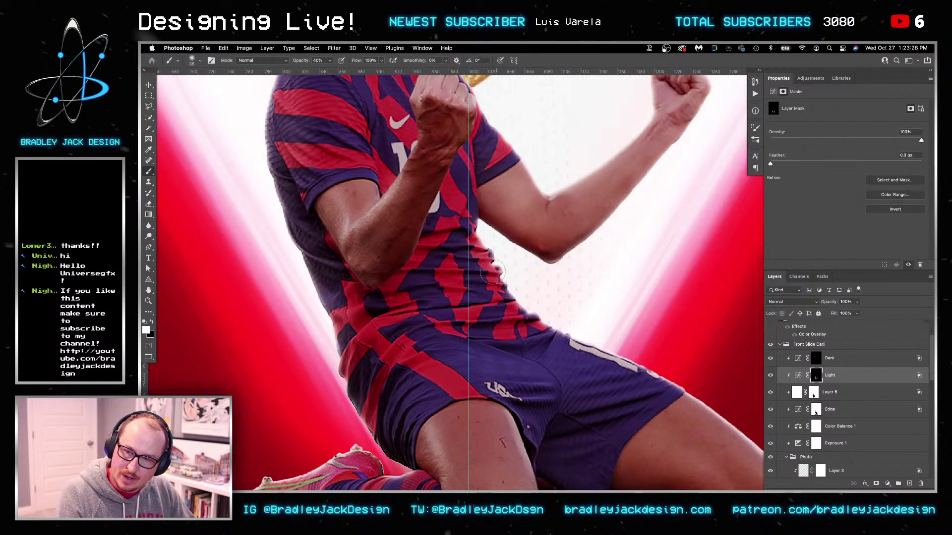
mouse_move(510, 292)
left_mouse_down()
mouse_move(521, 323)
mouse_move(553, 318)
mouse_move(579, 329)
mouse_move(585, 346)
mouse_move(598, 339)
mouse_move(606, 355)
mouse_move(632, 360)
left_mouse_up()
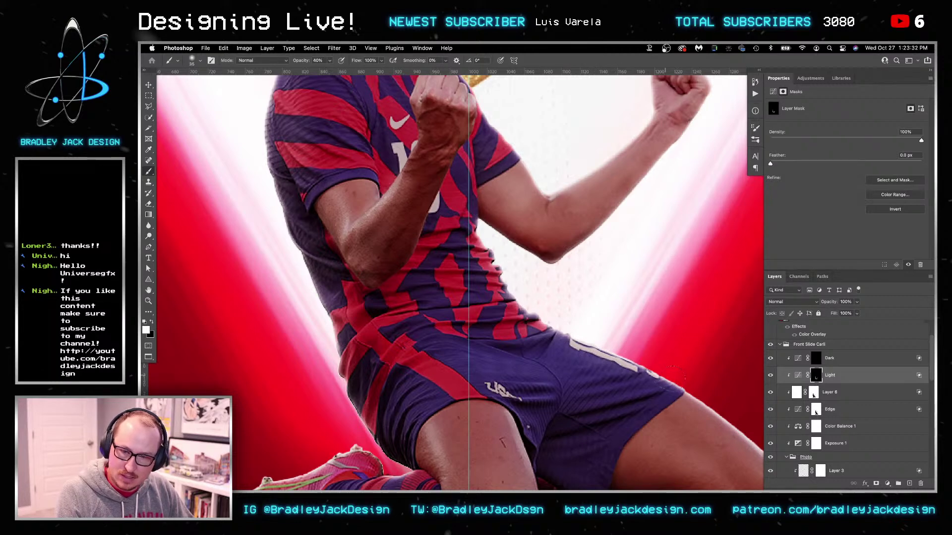
key("bracketleft")
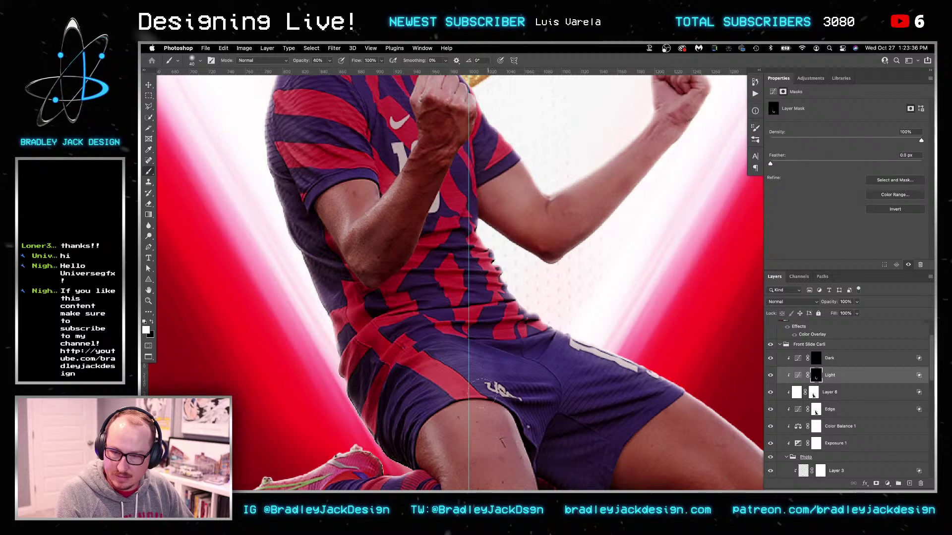
left_click_drag(489, 411, 472, 318)
Reduce the brush size and paint white on the Light mask along the near fist and forearm down to the elbow
scroll(512, 263, "right", 5)
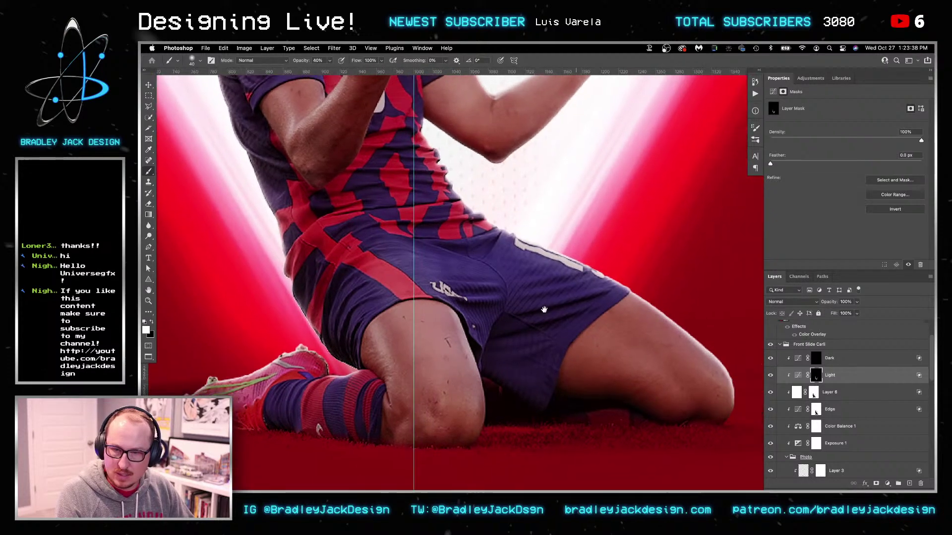
scroll(619, 331, "left", 6)
scroll(618, 331, "up", 3)
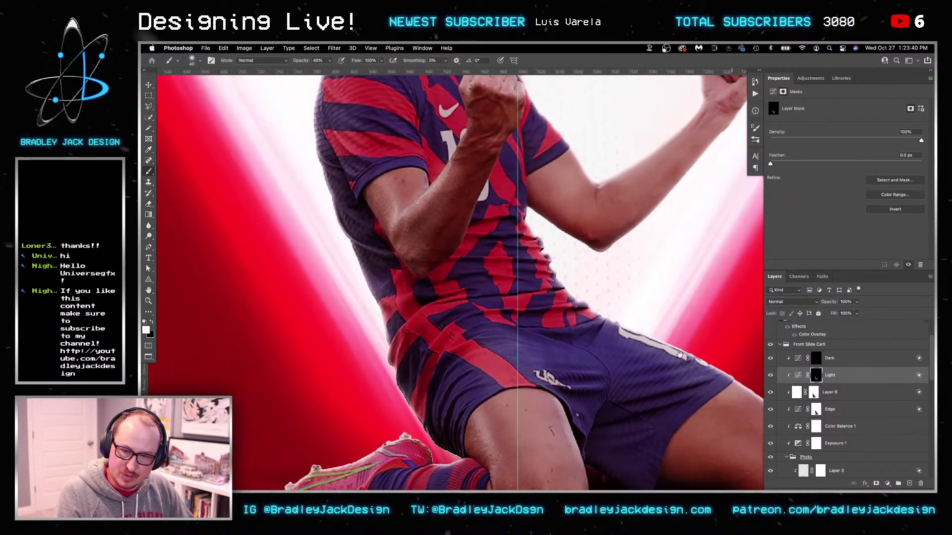
scroll(619, 331, "right", 8)
scroll(618, 332, "down", 4)
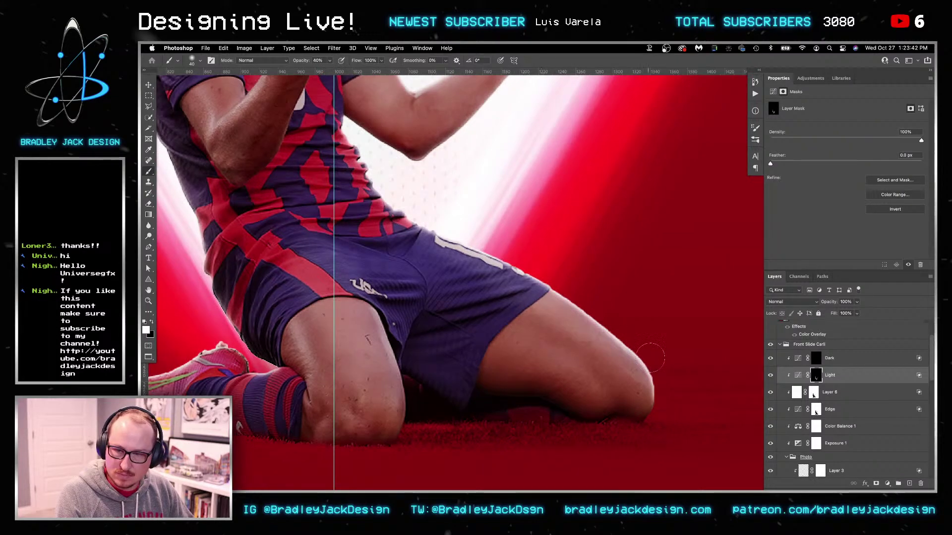
scroll(480, 285, "left", 4)
scroll(480, 285, "up", 4)
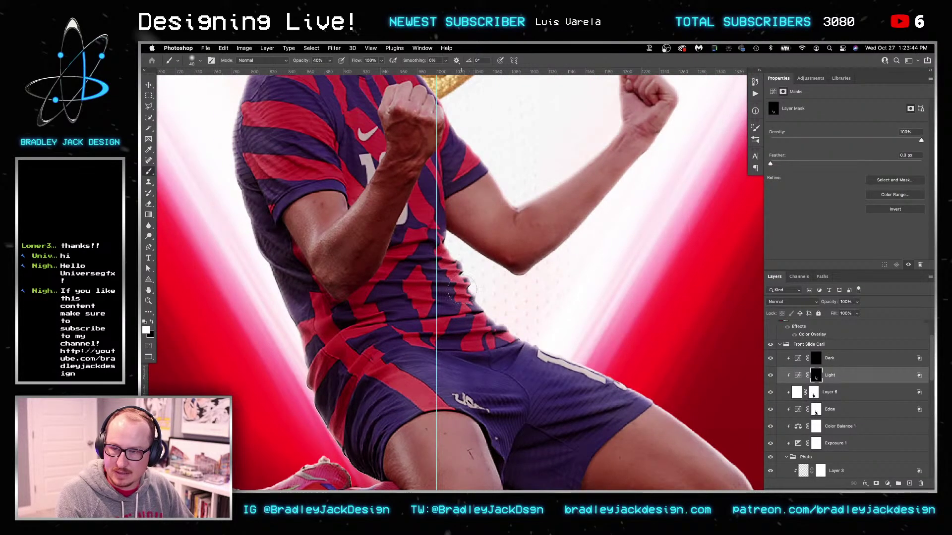
scroll(431, 243, "up", 4)
scroll(431, 243, "left", 1)
key("bracketleft")
key("bracketleft")
key("bracketleft")
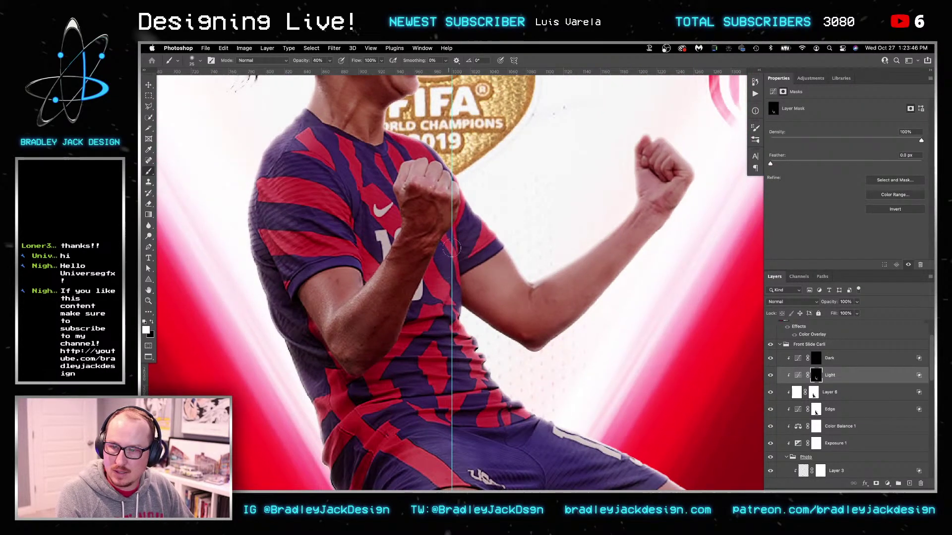
left_click_drag(452, 201, 368, 359)
Enlarge the brush and paint white on the Light mask over the jersey front beside the near forearm
key("bracketright")
key("bracketright")
key("bracketright")
mouse_move(412, 238)
left_mouse_down()
mouse_move(426, 218)
mouse_move(410, 243)
mouse_move(406, 218)
mouse_move(365, 345)
mouse_move(429, 246)
left_mouse_up()
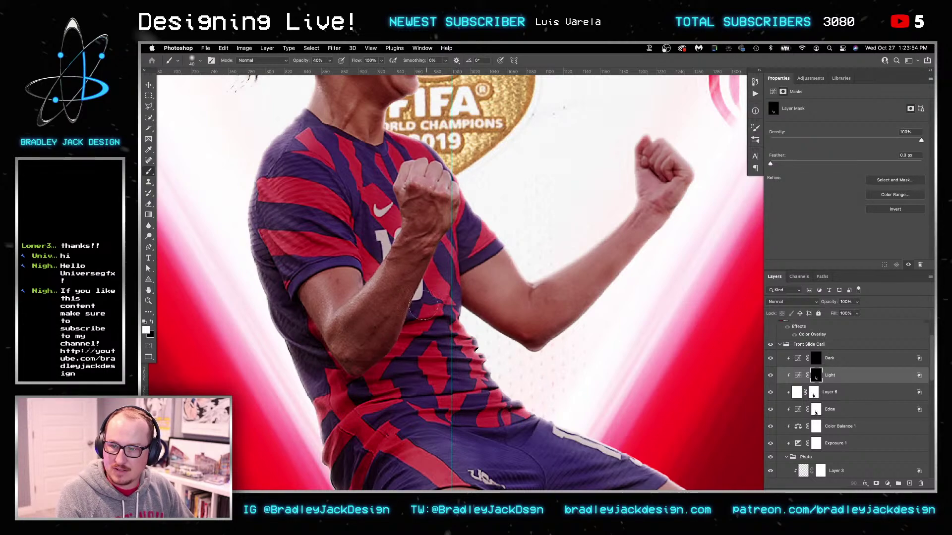
Lower the brush opacity to 10% and softly paint white on the Light mask over the kneeling player's neck and face with a smaller brush
key("super+minus")
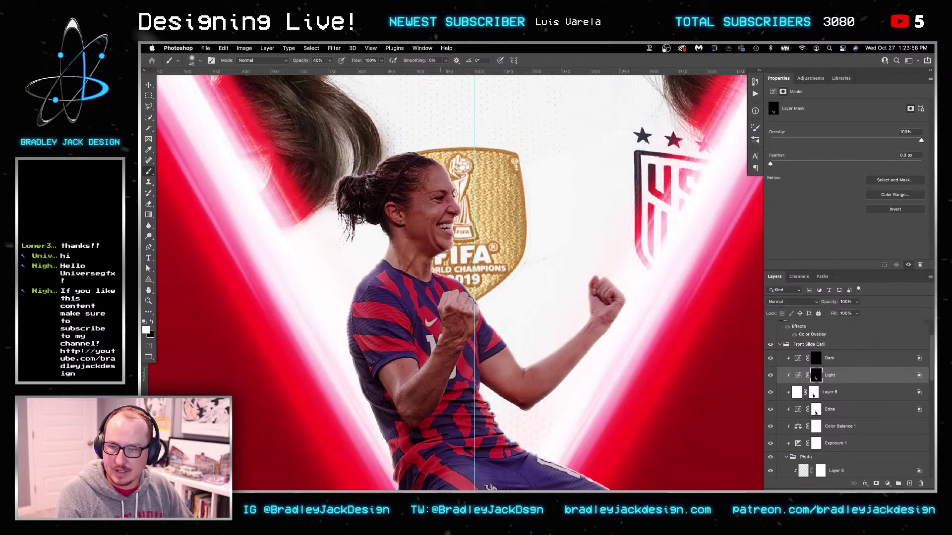
key("bracketright")
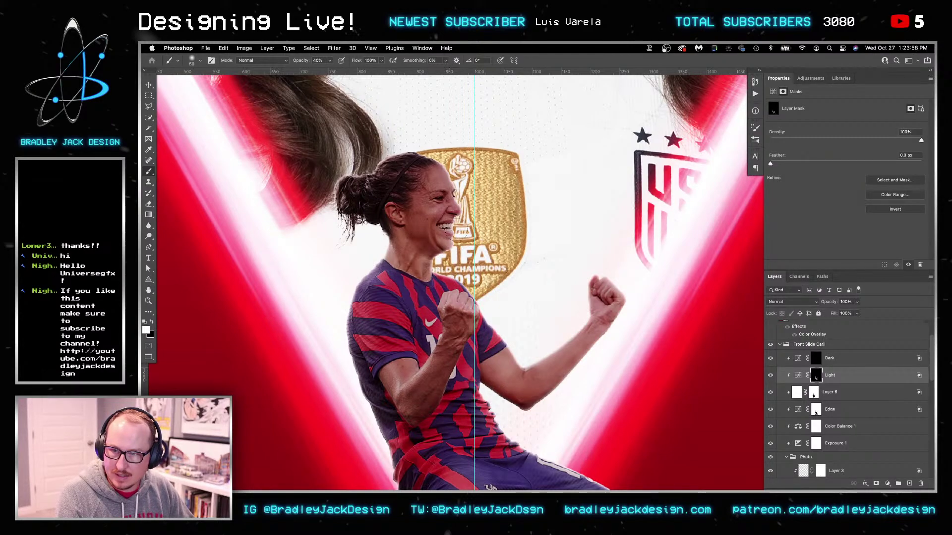
scroll(442, 198, "up", 2)
key("1")
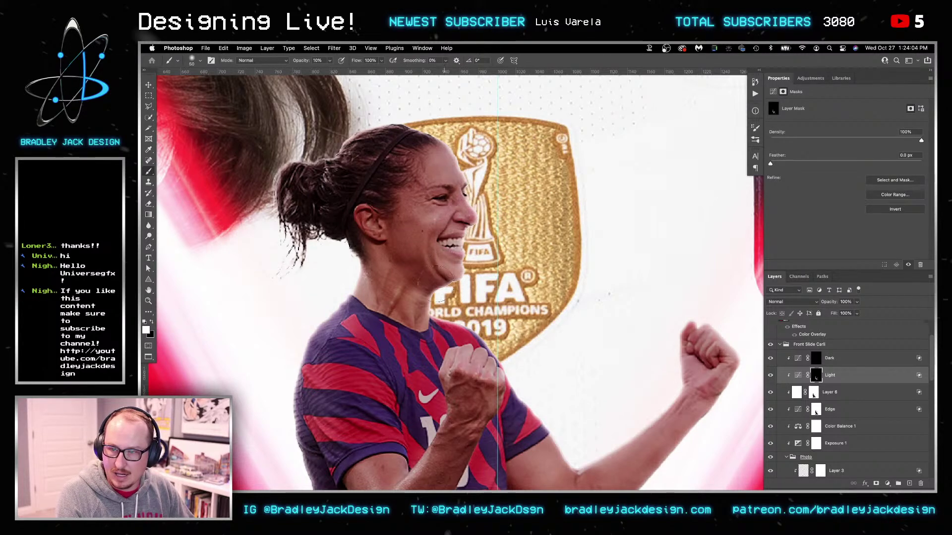
key("bracketleft")
key("bracketleft")
key("bracketleft")
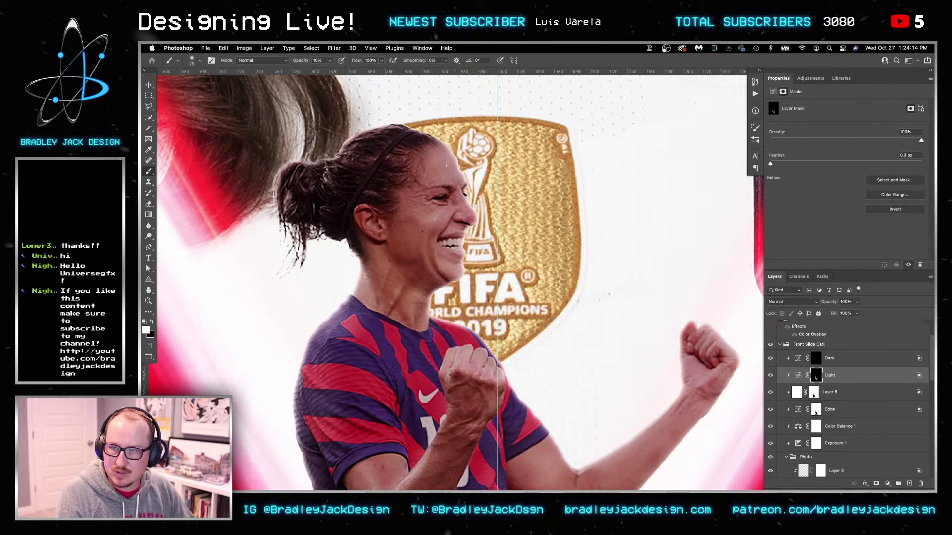
Soften the rim light along the kneeling player's face by painting black at 10% opacity on the Edge mask and the white Luminosity layer's mask
left_click(816, 410)
key("x")
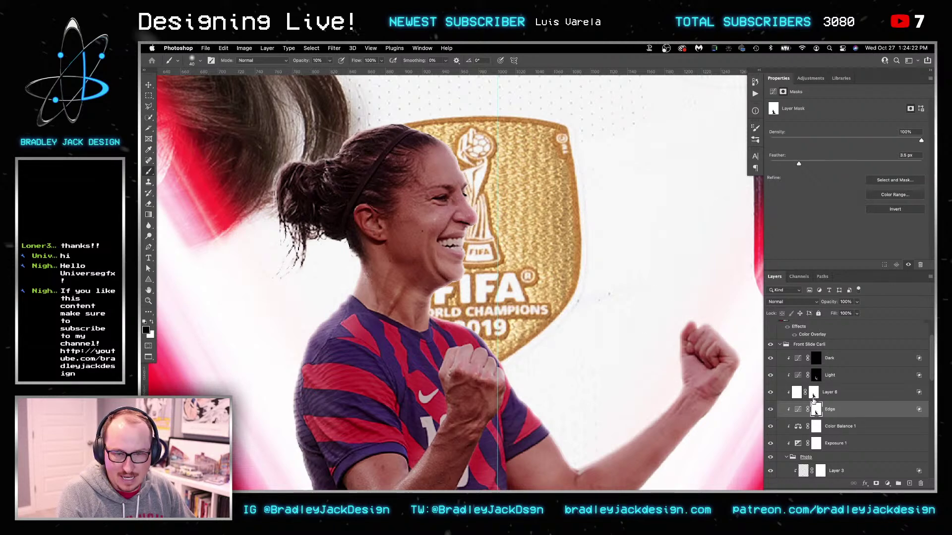
left_click(813, 393)
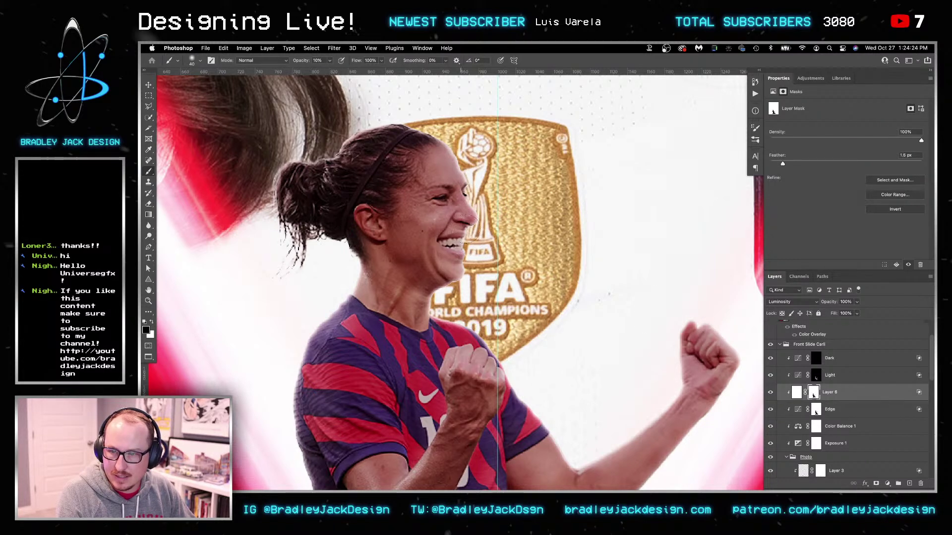
Return to the Light mask and touch up the facial highlights in white with a fine brush at 10% opacity
left_click(829, 378)
key("bracketleft")
key("bracketleft")
key("bracketleft")
key("bracketleft")
key("bracketleft")
key("x")
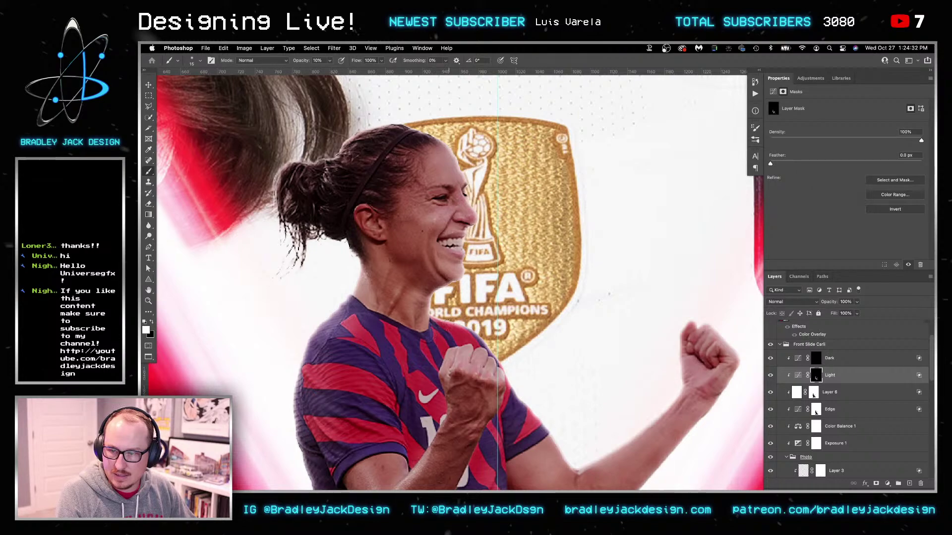
key("bracketright")
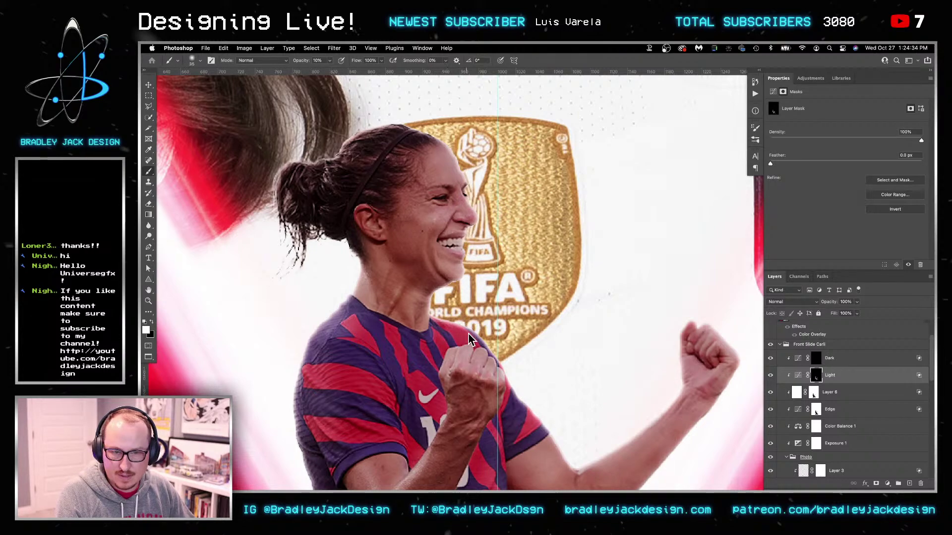
Set the Exposure 1 adjustment on the kneeling player to an exposure of -0.75
scroll(520, 301, "down", 6)
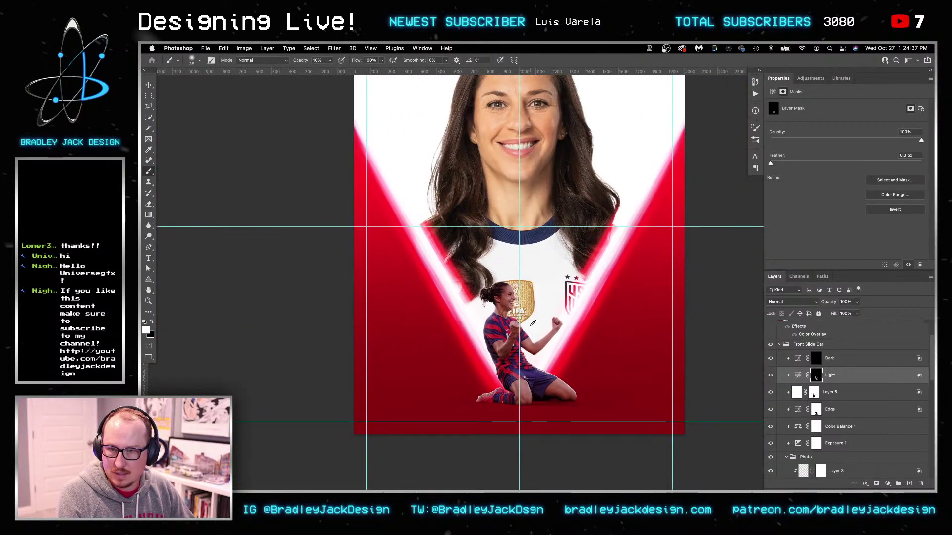
scroll(524, 309, "up", 2)
left_click_drag(525, 309, 506, 267)
key("v")
left_click(829, 410)
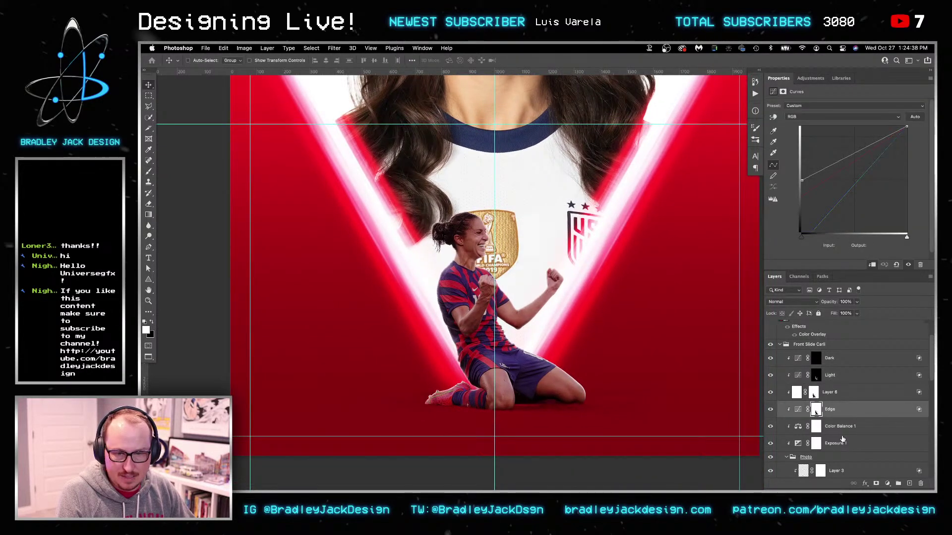
left_click(835, 443)
left_click(915, 117)
type("-0.75")
key("Return")
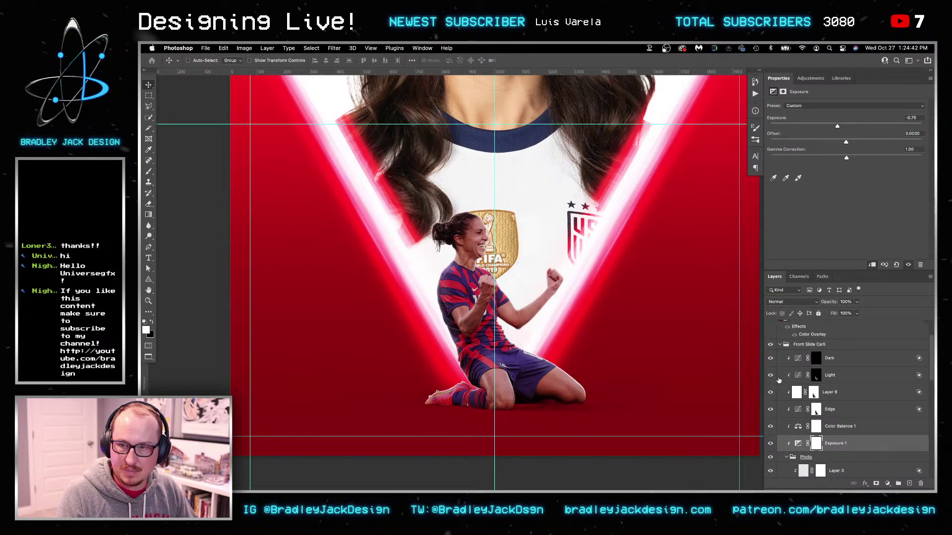
Paint white on the Dark mask beneath the shorts and along the underside of the far leg with a larger brush at 40% opacity
left_click(816, 358)
scroll(468, 286, "up", 3)
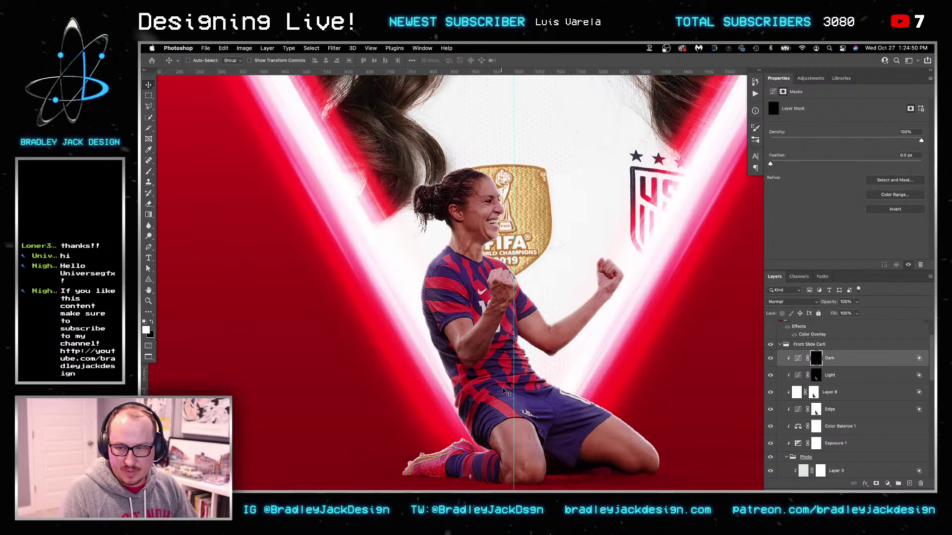
left_click_drag(510, 389, 493, 336)
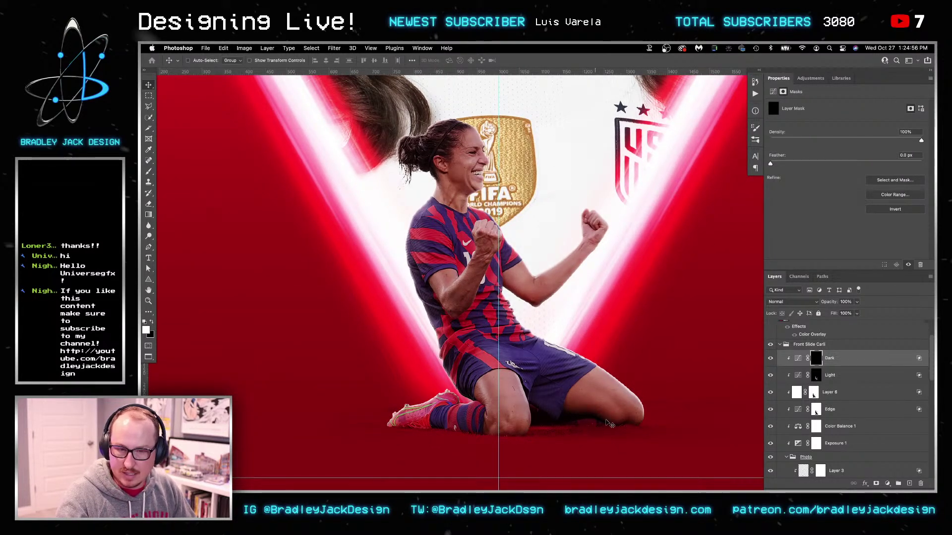
key("b")
key("bracketright")
key("bracketright")
key("bracketright")
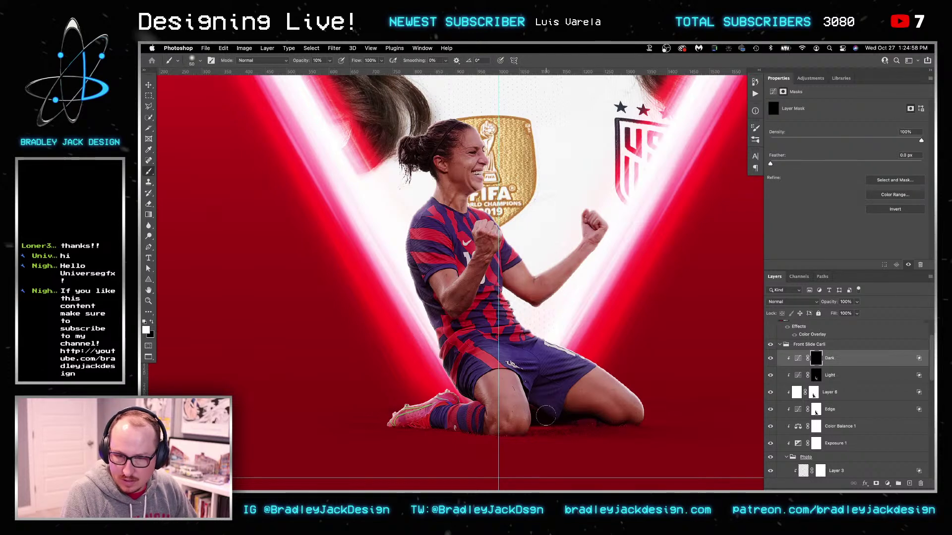
key("4")
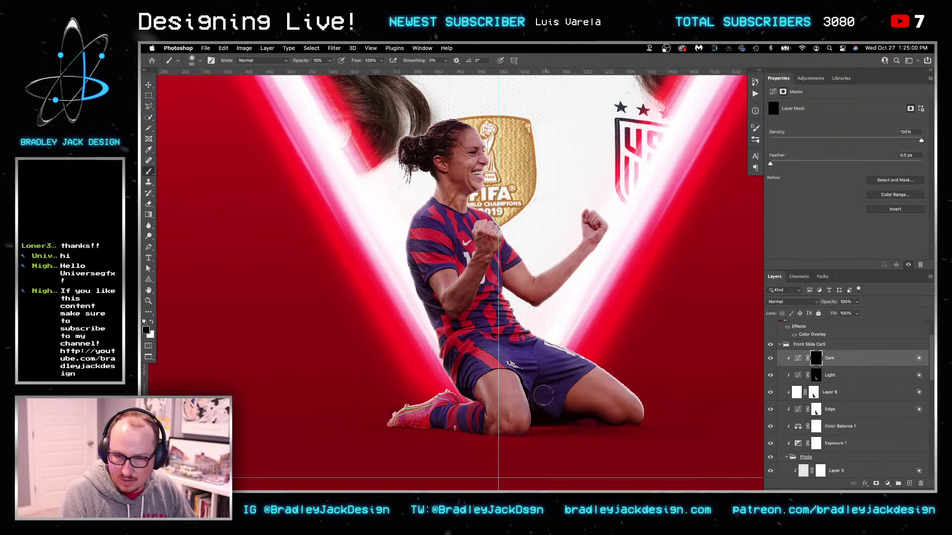
mouse_move(547, 419)
left_mouse_down()
mouse_move(552, 393)
mouse_move(566, 409)
mouse_move(640, 419)
mouse_move(609, 420)
mouse_move(537, 386)
mouse_move(580, 388)
mouse_move(610, 421)
left_mouse_up()
Set the blend mode of both the Dark and Light curves layers to Luminosity
left_click(877, 375, "shift")
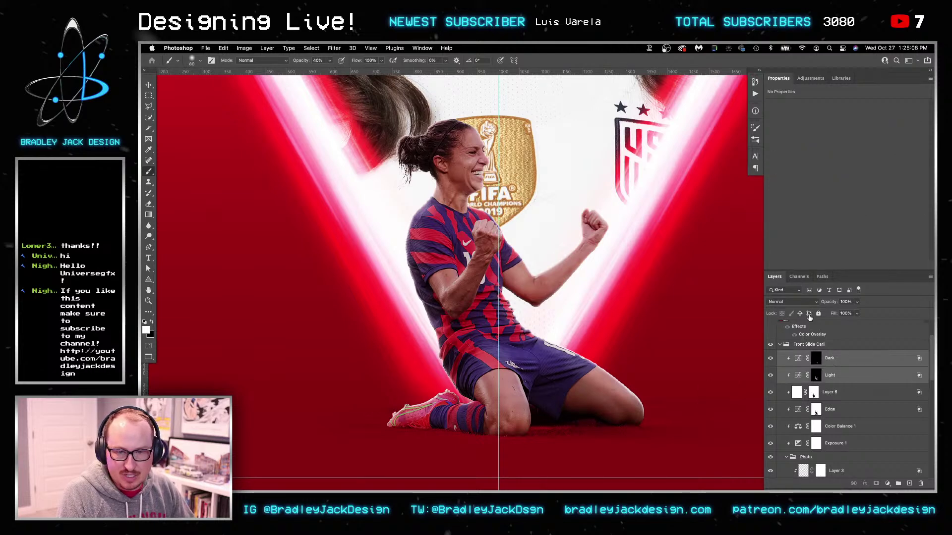
left_click(791, 302)
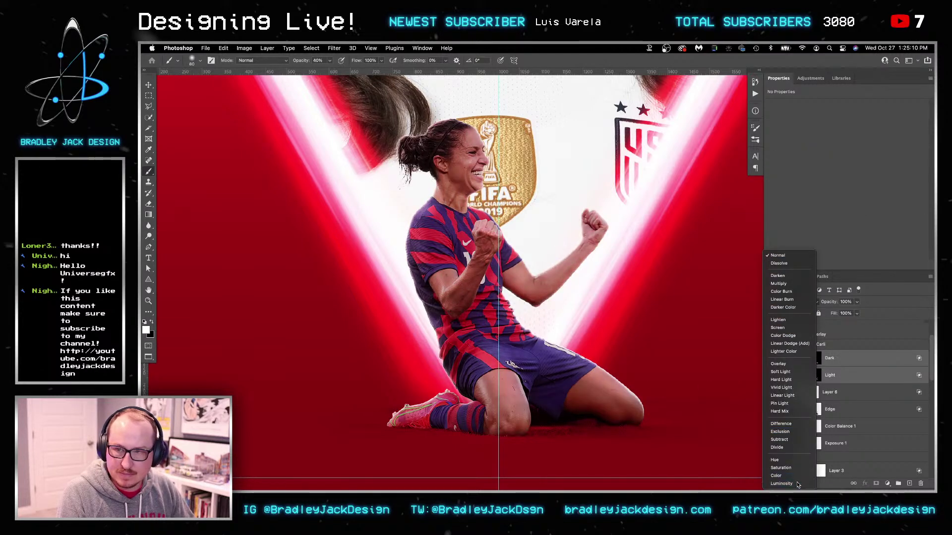
left_click(793, 483)
Paint white on the Dark mask with progressively smaller brushes to deepen the shadows on the jersey around the near arm
left_click(836, 366)
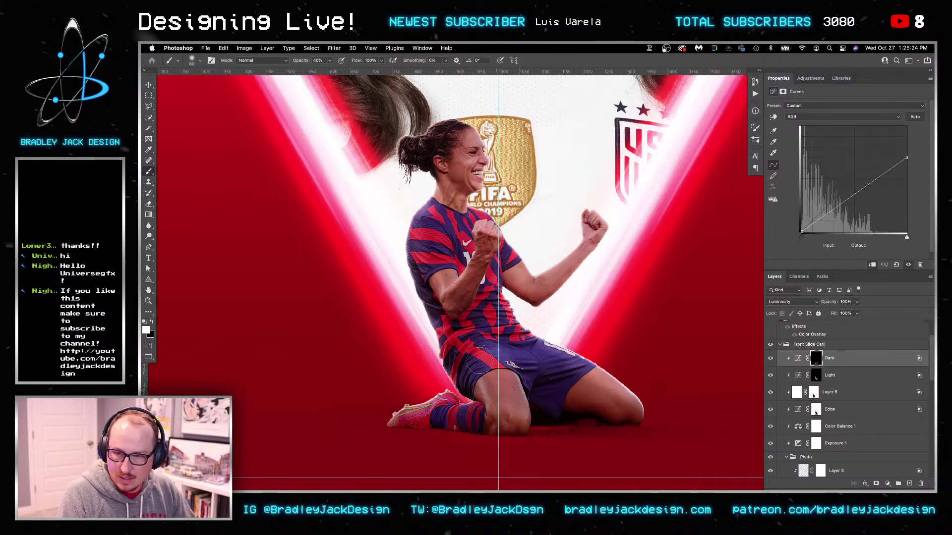
key("bracketleft")
key("bracketleft")
key("bracketleft")
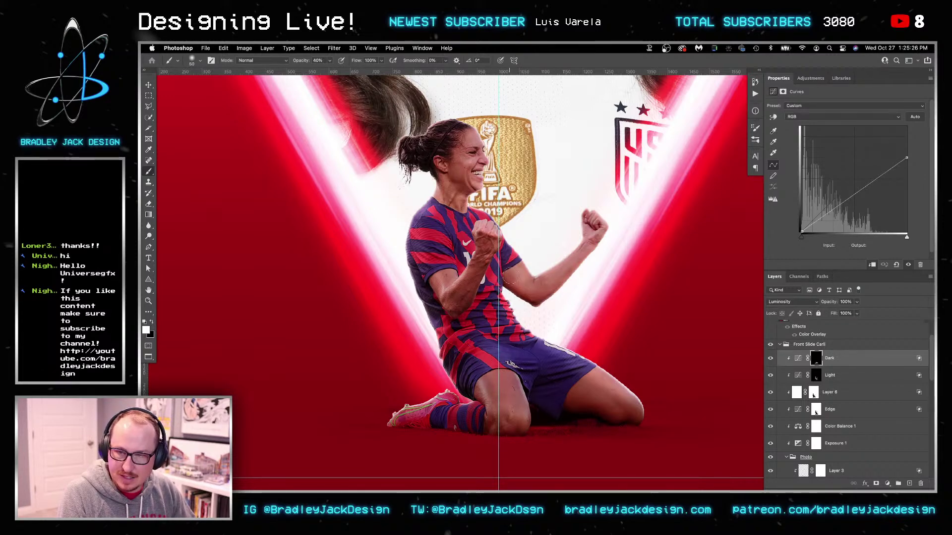
key("bracketleft")
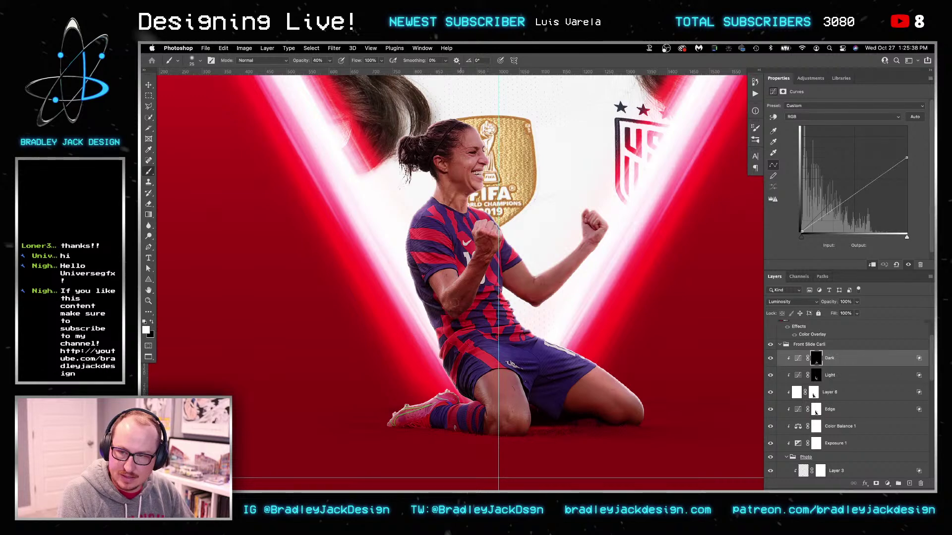
left_click_drag(458, 251, 463, 257)
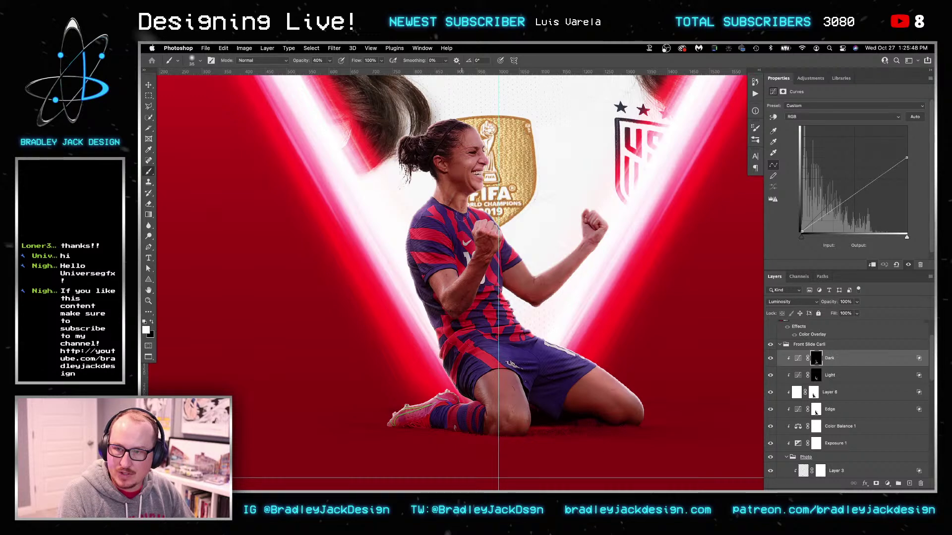
key("bracketright")
key("bracketright")
key("bracketleft")
key("bracketleft")
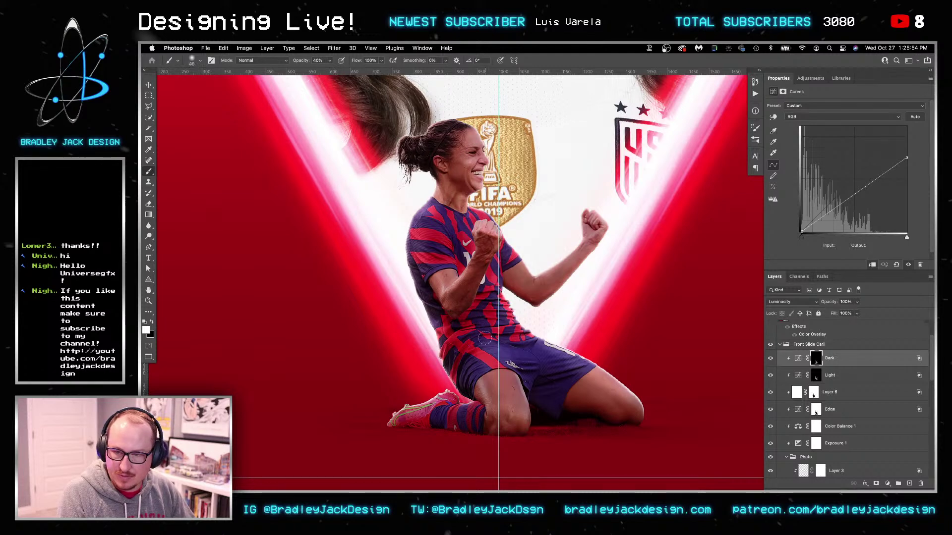
Raise the brush opacity to 70% and paint white on the Dark mask to deepen the shadows on the lower jersey and shorts
key("7")
key("bracketright")
key("bracketright")
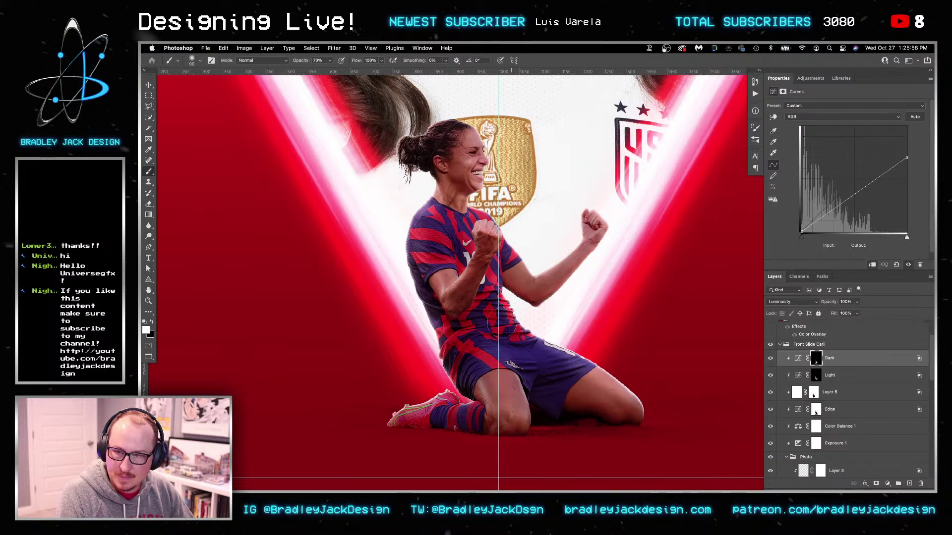
key("bracketleft")
key("bracketleft")
key("bracketleft")
key("bracketleft")
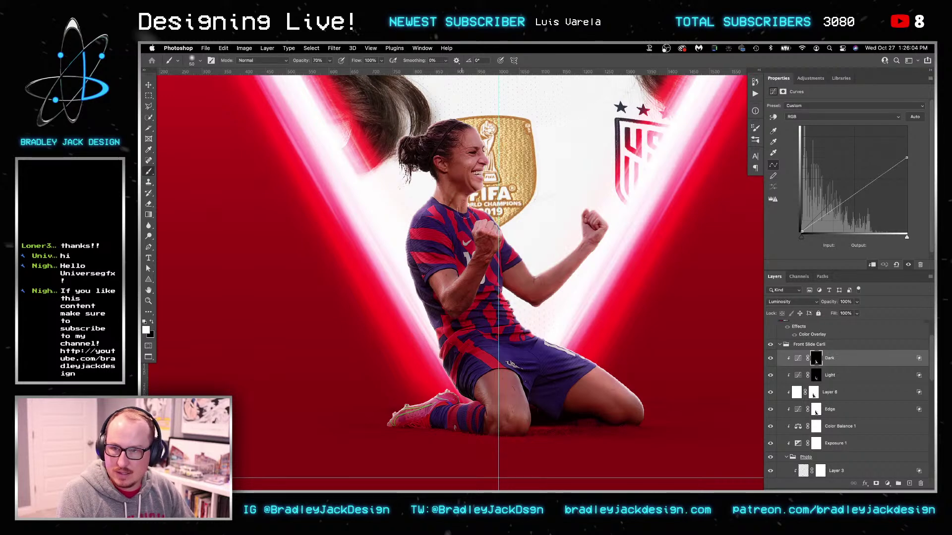
scroll(487, 189, "down", 10)
left_click_drag(478, 105, 501, 286)
scroll(499, 379, "up", 5)
key("v")
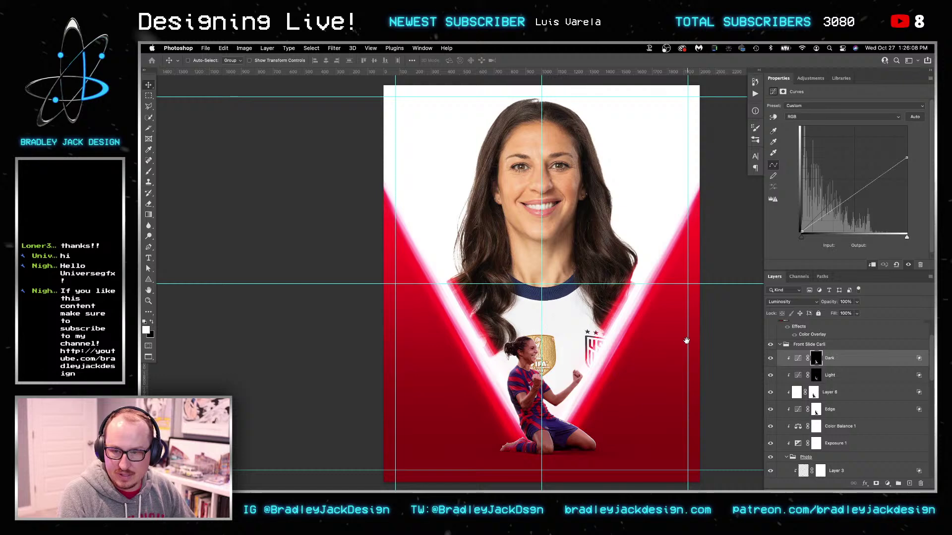
Review the Color Balance 1 settings and the blending options of the Exposure 1 adjustment above the player photo
left_click_drag(641, 322, 630, 313)
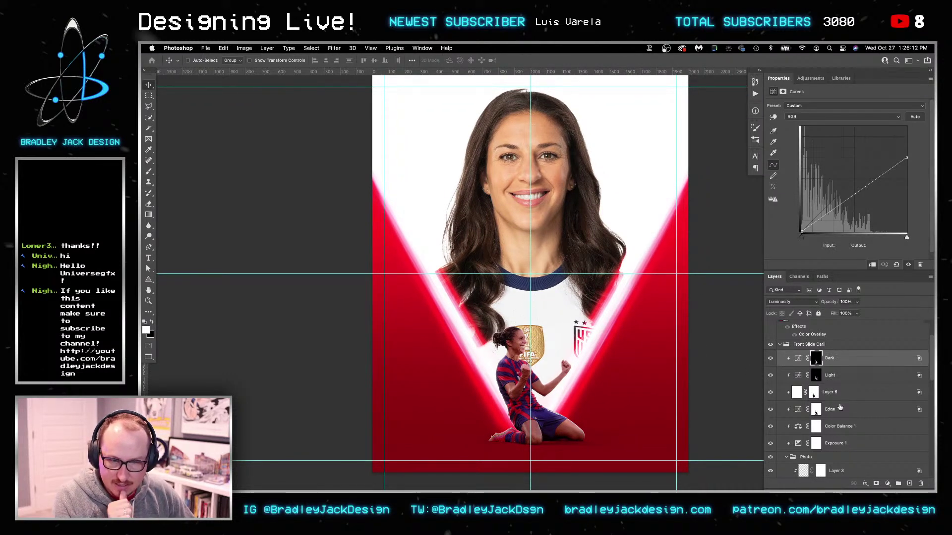
left_click(839, 428)
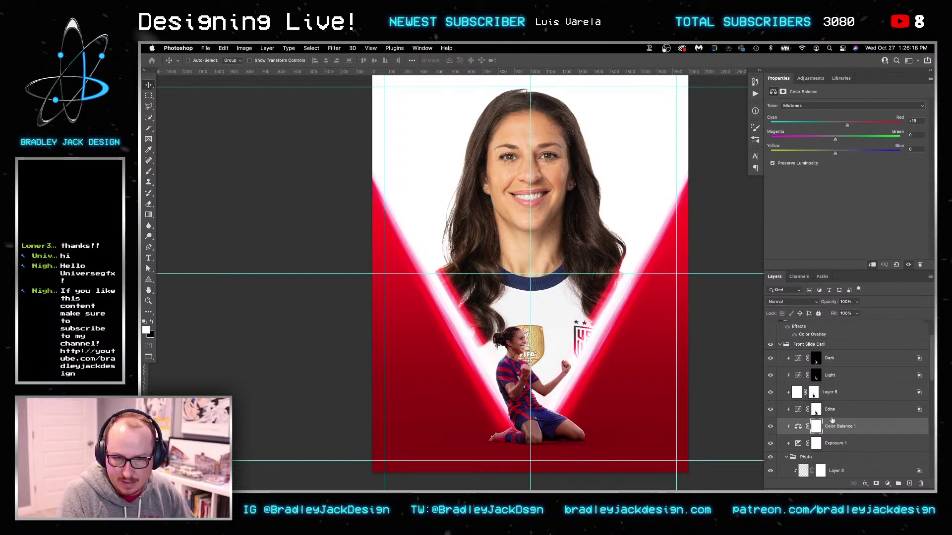
left_click(872, 444)
double_click(887, 436)
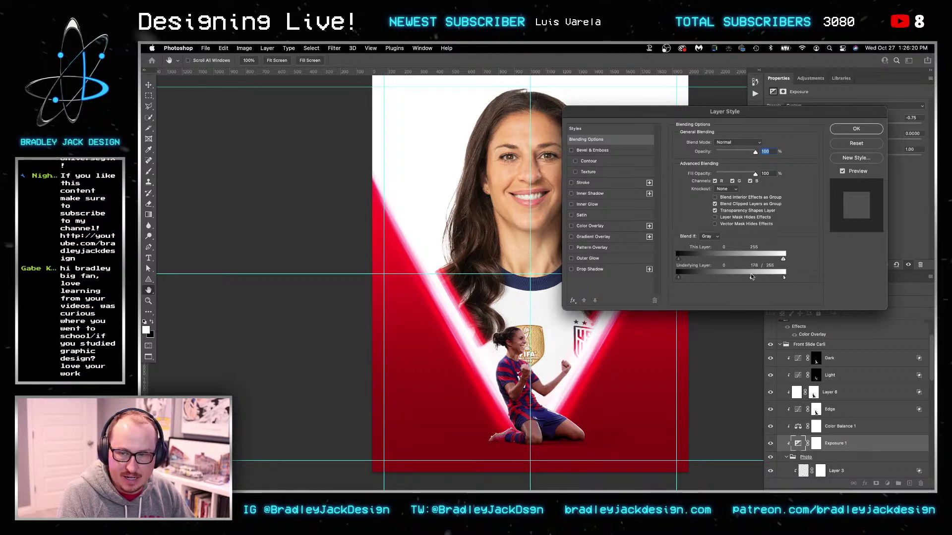
key("Return")
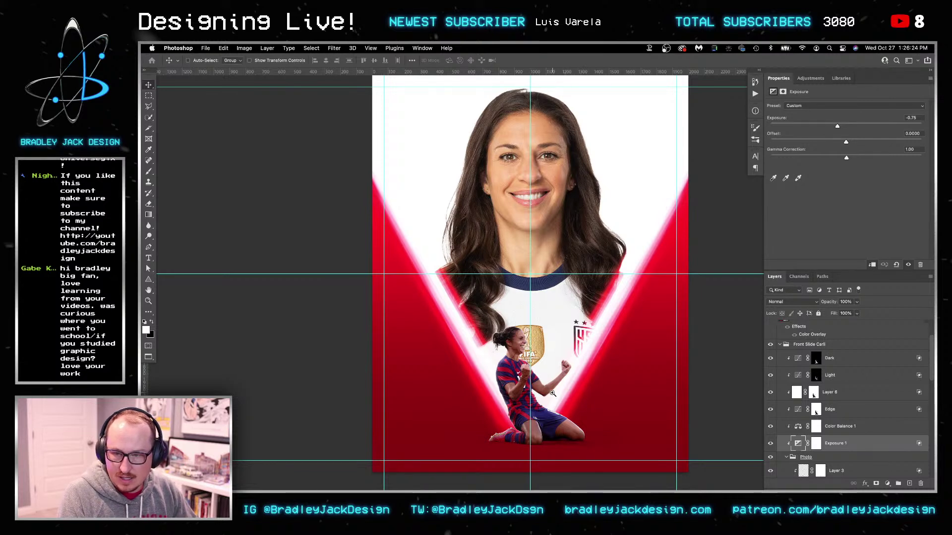
Compare the image with and without the Dark curves adjustment, and raise its white point to an output of 216
left_click(834, 378)
left_click(837, 360)
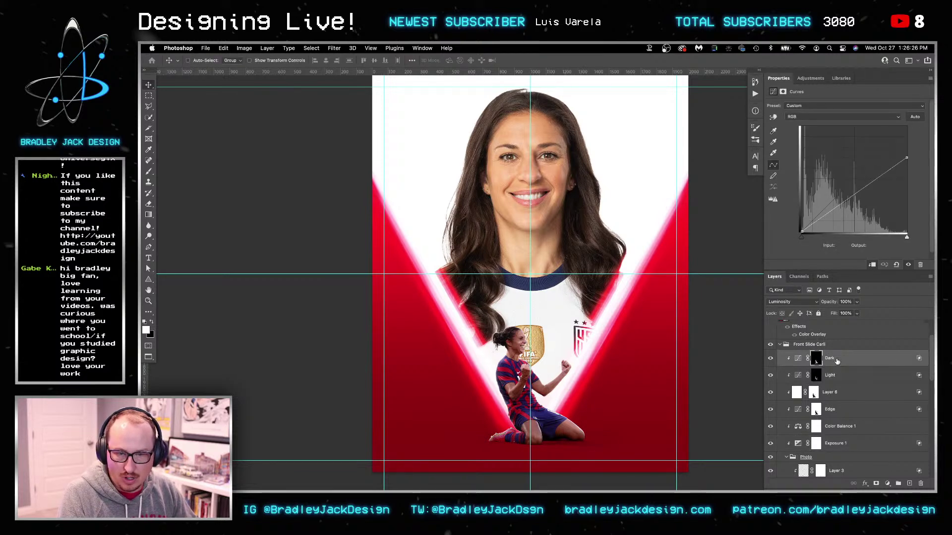
left_click(770, 358)
left_click(771, 358)
left_click(770, 358)
left_click(771, 359)
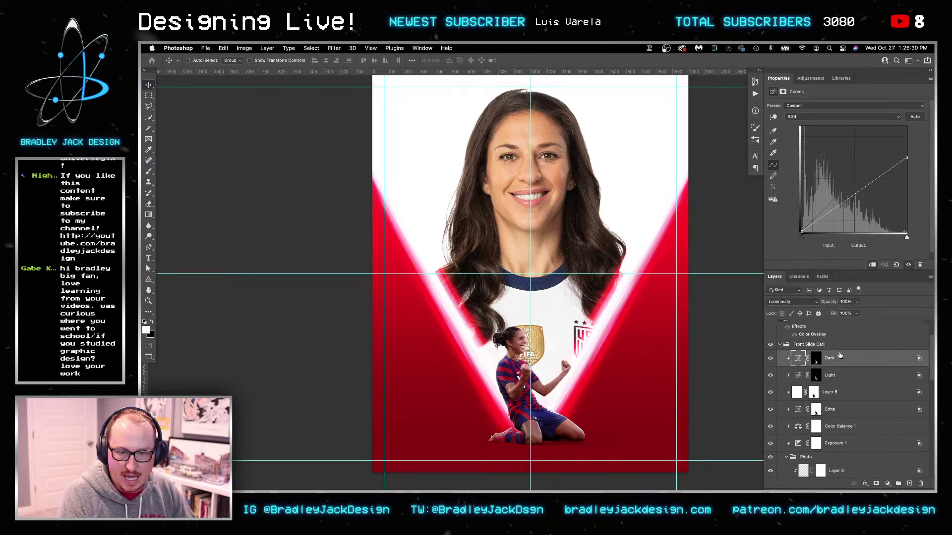
left_click_drag(906, 157, 907, 143)
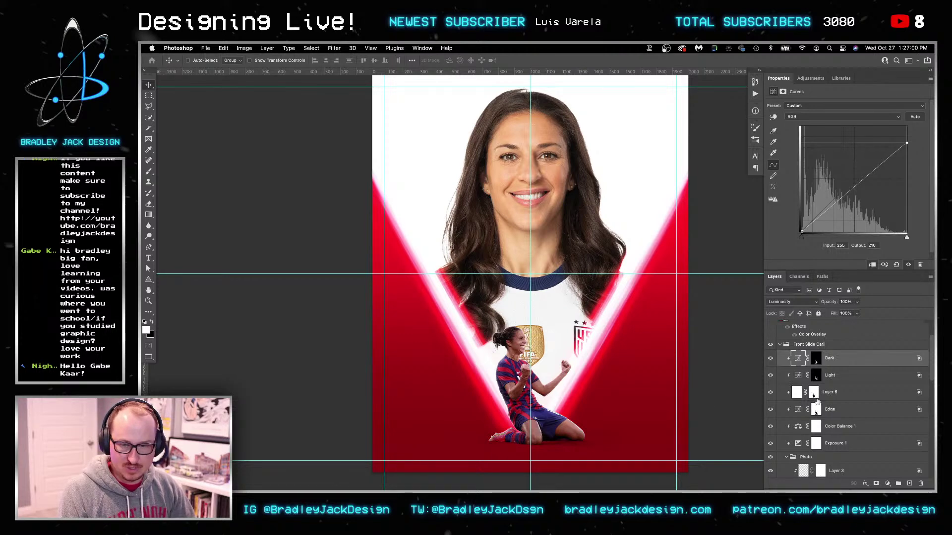
scroll(817, 401, "down", 6)
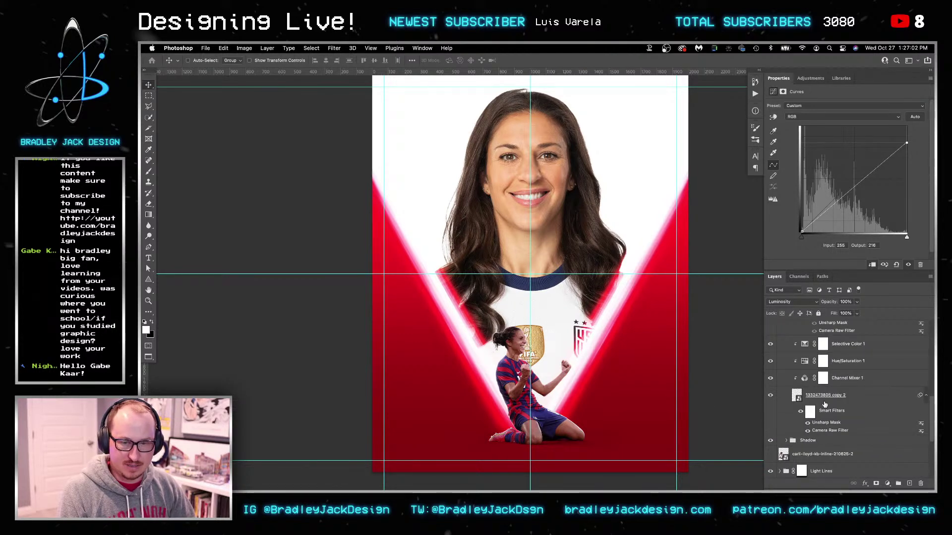
scroll(824, 404, "up", 1)
scroll(828, 409, "down", 5)
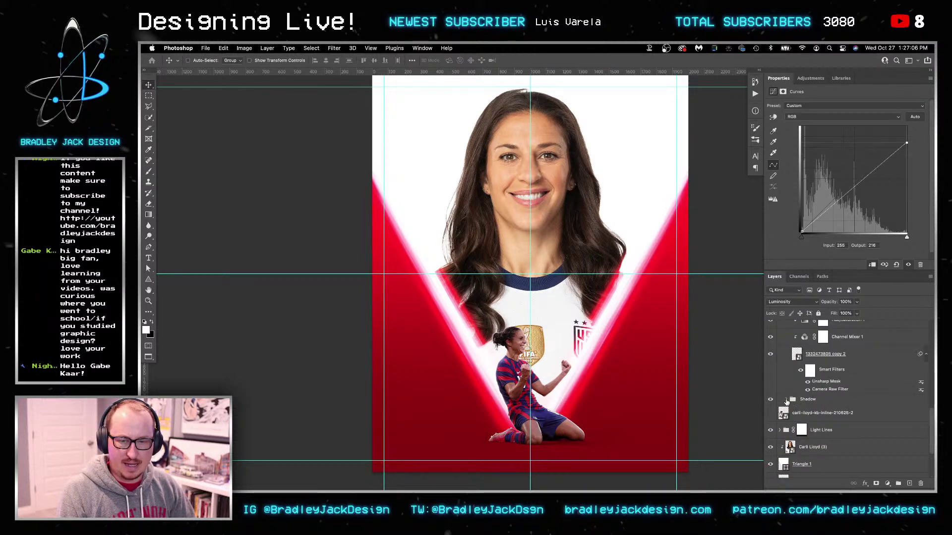
left_click(787, 400)
left_click(786, 401)
left_click(836, 427)
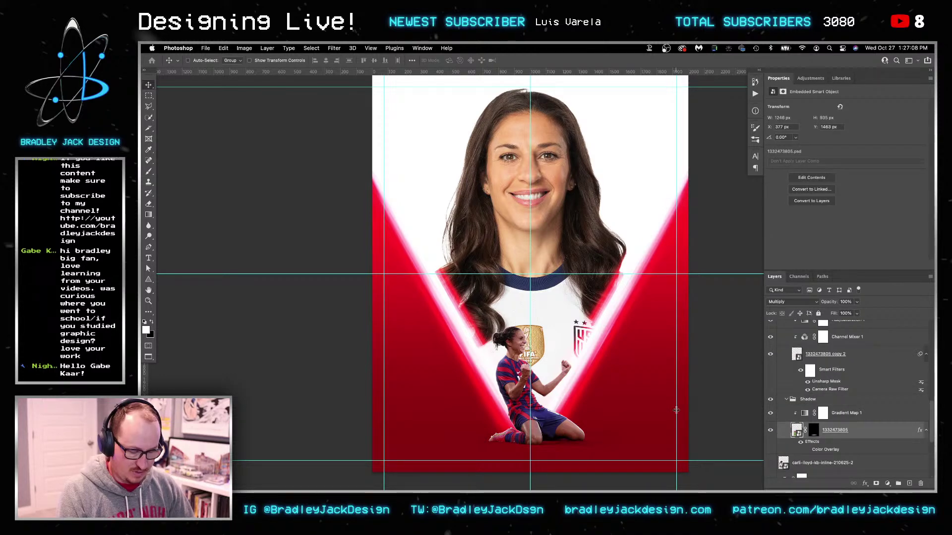
Inspect the ground shadow on both sides of the kneeling player with its layer mask active and a 150 px black brush ready
scroll(619, 429, "up", 5)
mouse_move(659, 440)
left_mouse_down()
mouse_move(609, 344)
mouse_move(612, 355)
left_mouse_up()
key("b")
left_click(816, 435)
key("bracketright")
key("bracketright")
key("bracketright")
key("bracketright")
key("bracketright")
key("bracketright")
key("x")
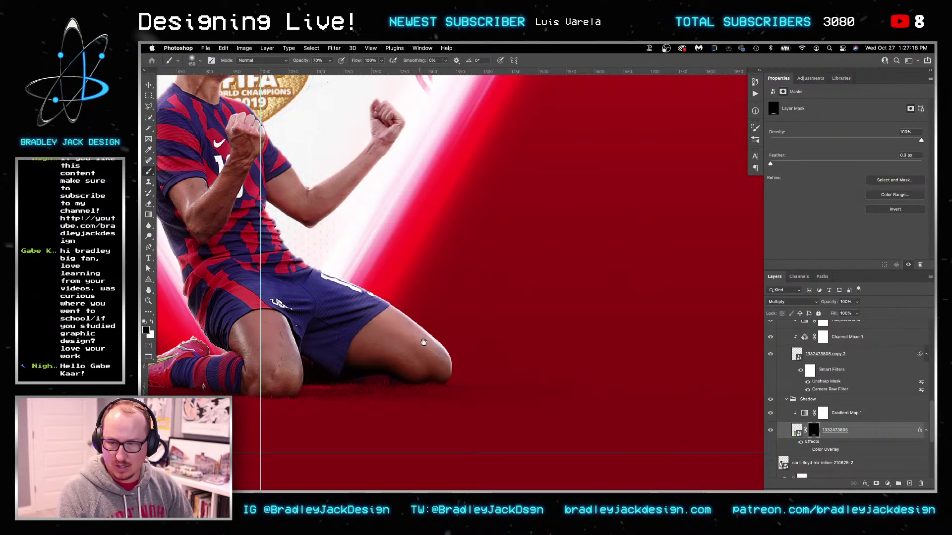
scroll(551, 330, "left", 10)
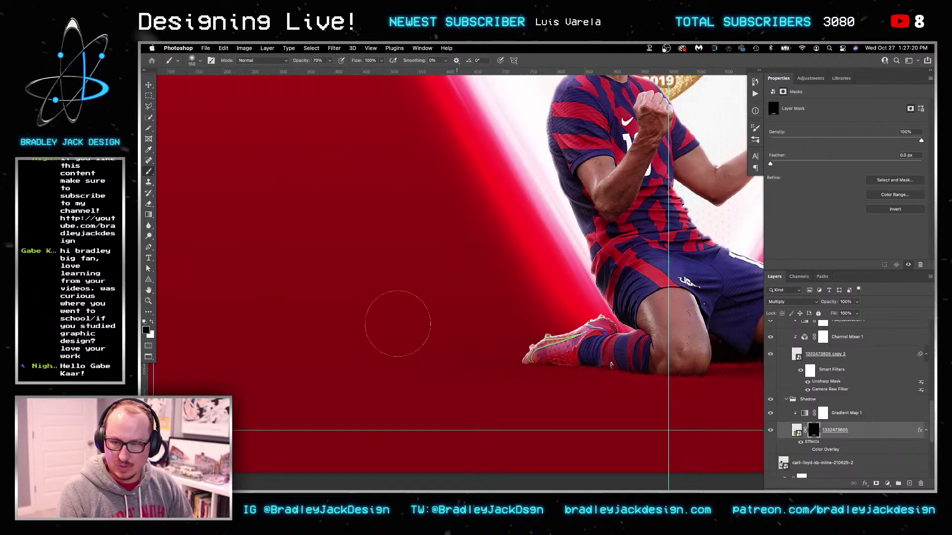
scroll(511, 404, "down", 2)
scroll(530, 401, "down", 4)
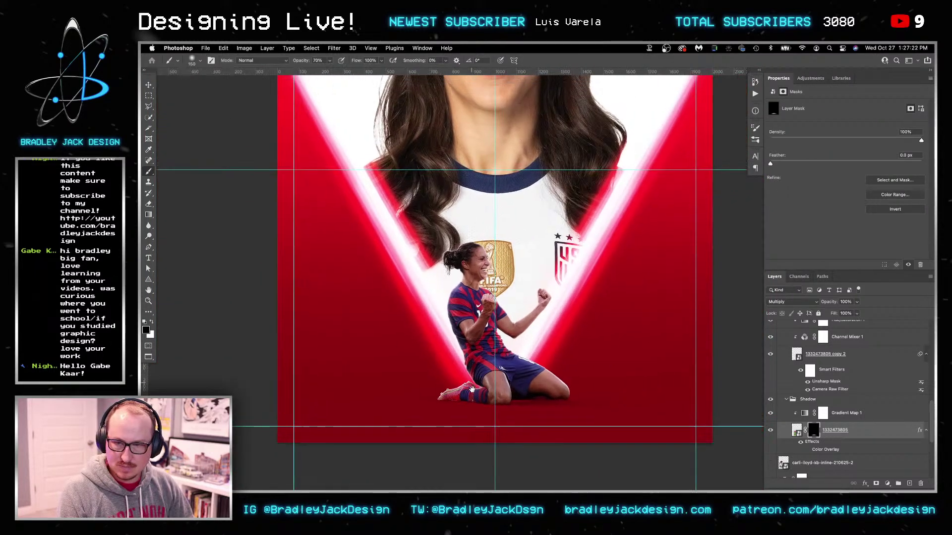
key("v")
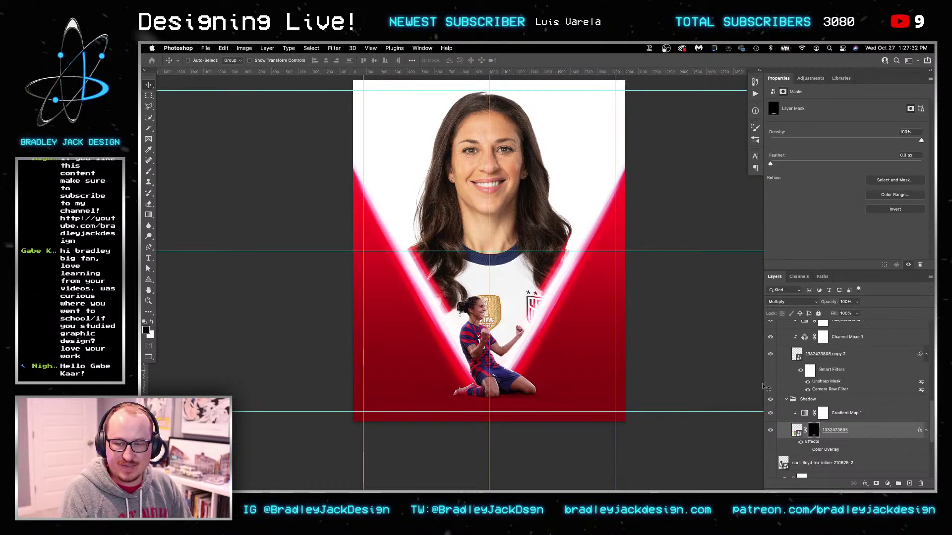
Add a new empty layer above the Dark curves adjustment in the front player's group and make it a clipping layer
left_click(833, 416)
scroll(834, 416, "up", 5)
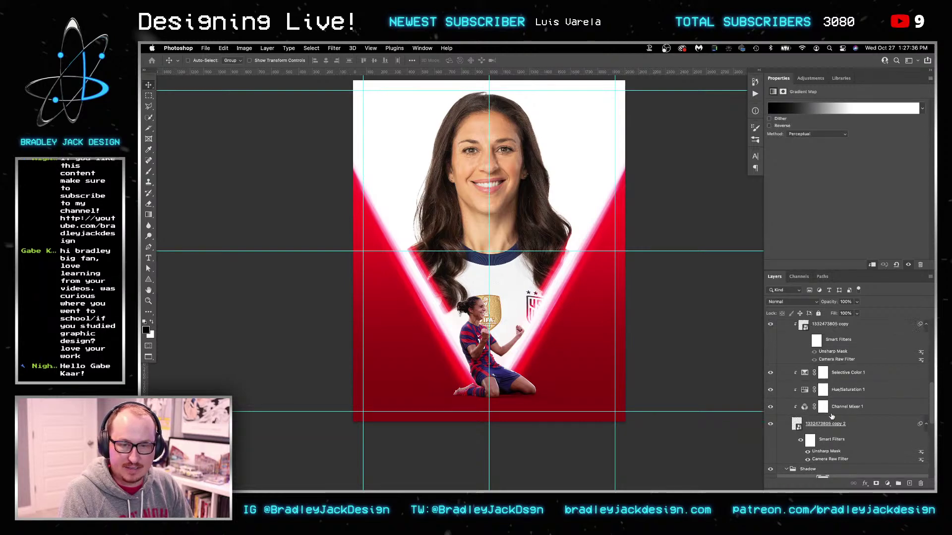
left_click(836, 368)
scroll(836, 368, "up", 4)
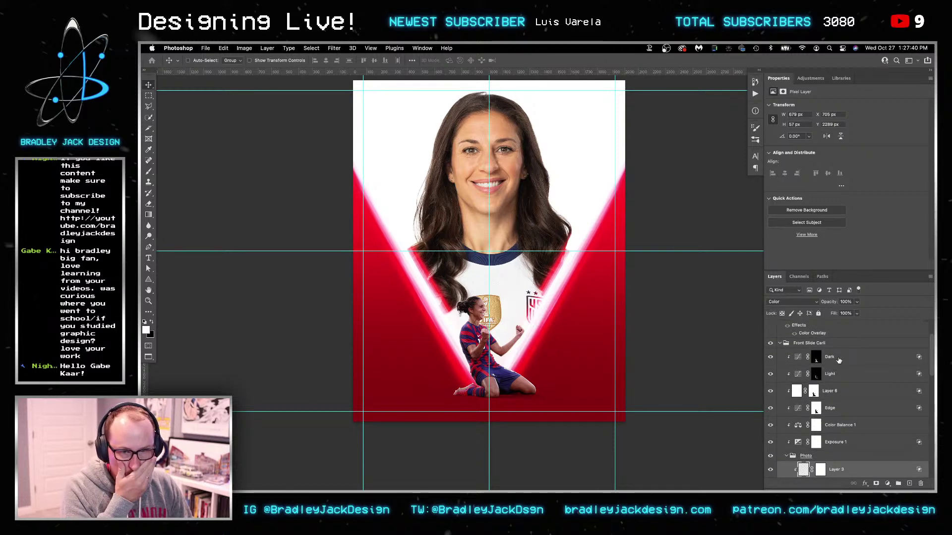
left_click(838, 360)
left_click(908, 483)
left_click(799, 365, "alt")
key("b")
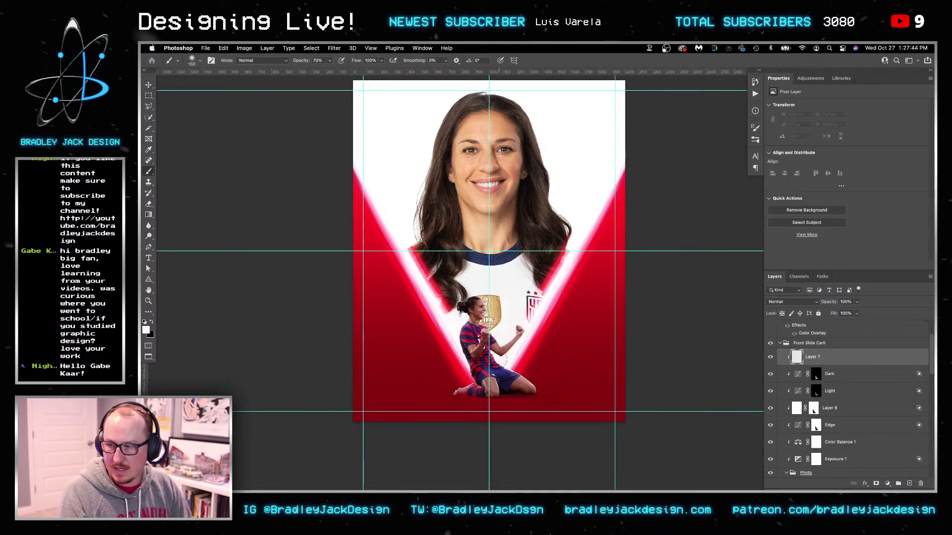
Brush soft white light around the player's hair with a 250 px brush on the new layer and set its blend mode to Screen
scroll(468, 312, "up", 3)
key("bracketright")
key("bracketright")
key("bracketright")
key("bracketright")
key("bracketright")
key("bracketright")
key("bracketright")
left_click_drag(434, 322, 402, 322, "ctrl+alt")
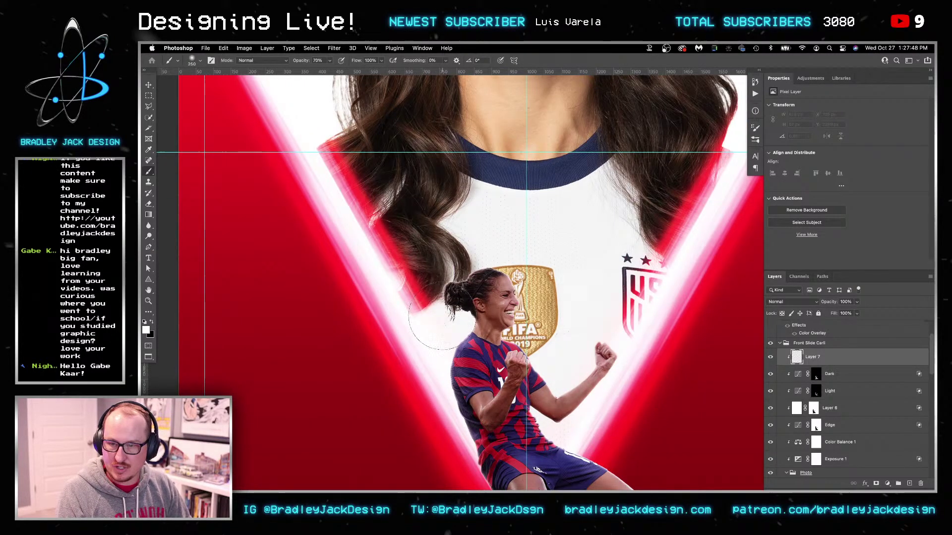
key("v")
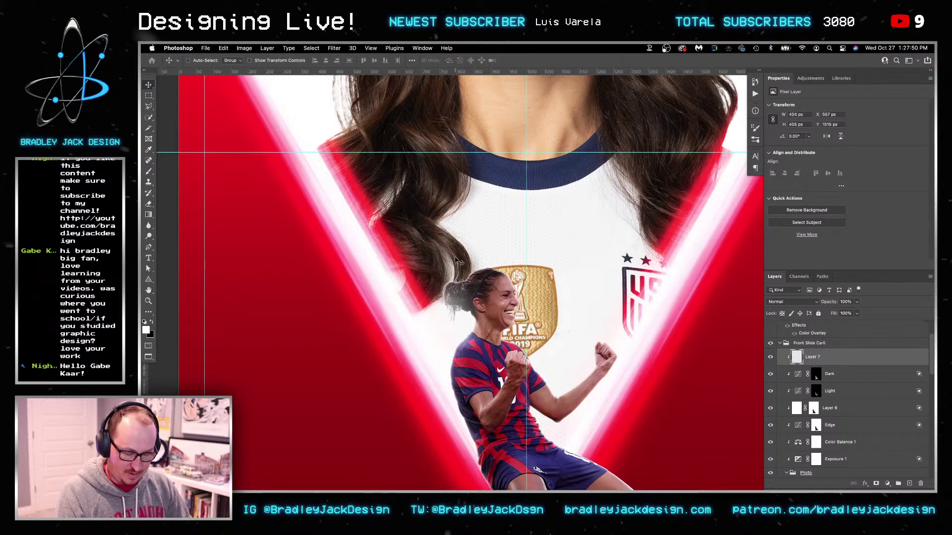
key("shift+alt+s")
Paint more white light along the player's raised arm and back on the Screen layer, using a smaller brush for the closer areas
key("b")
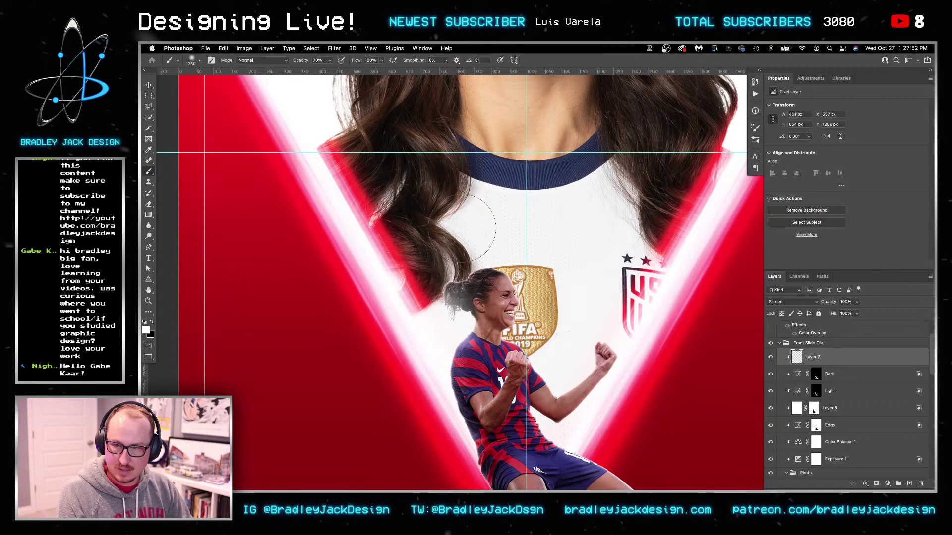
left_click_drag(615, 317, 659, 384)
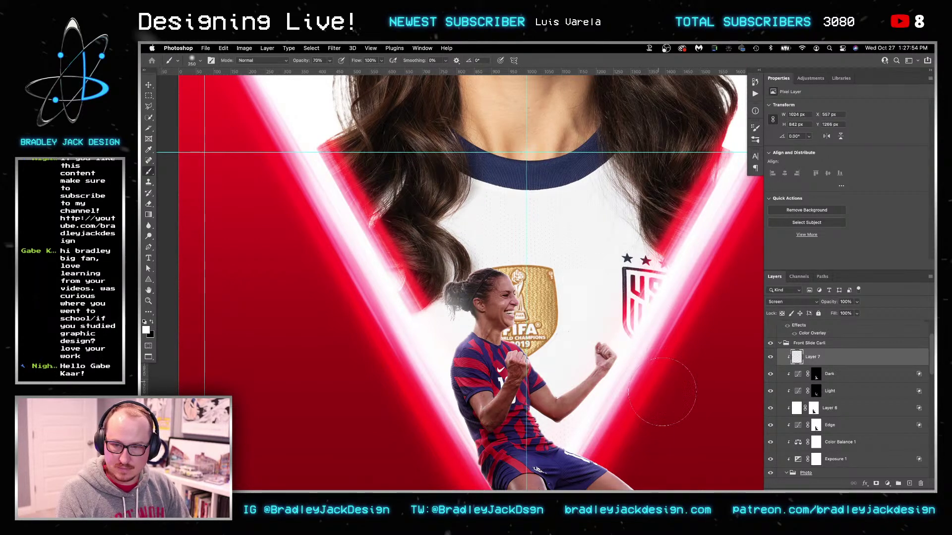
scroll(659, 384, "down", 3)
key("bracketleft")
key("bracketleft")
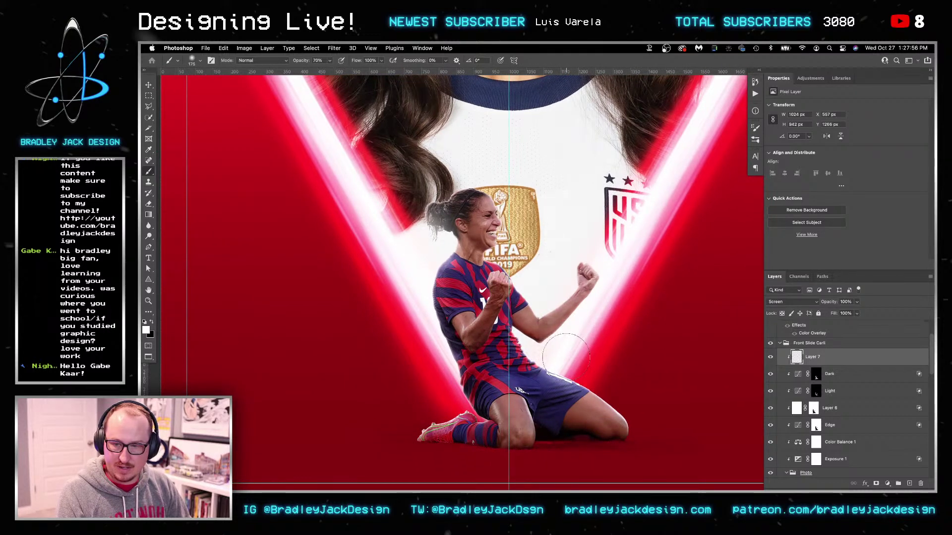
mouse_move(431, 372)
left_mouse_down()
mouse_move(408, 332)
mouse_move(402, 282)
mouse_move(431, 238)
left_mouse_up()
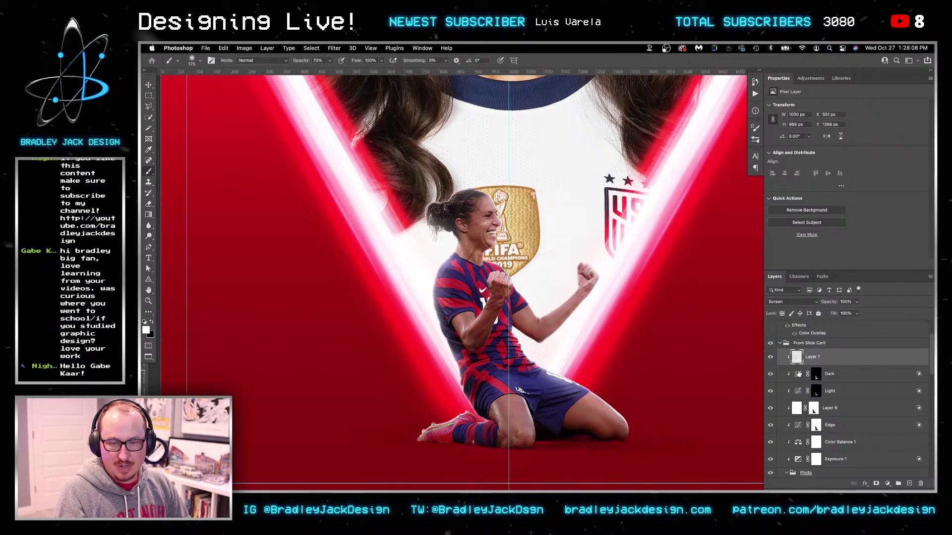
Add a clipped layer above Dark, sample the background's dark red and brush it at 20% opacity over the player's shorts
key("super+shift+alt+n")
left_click_drag(797, 374, 798, 376)
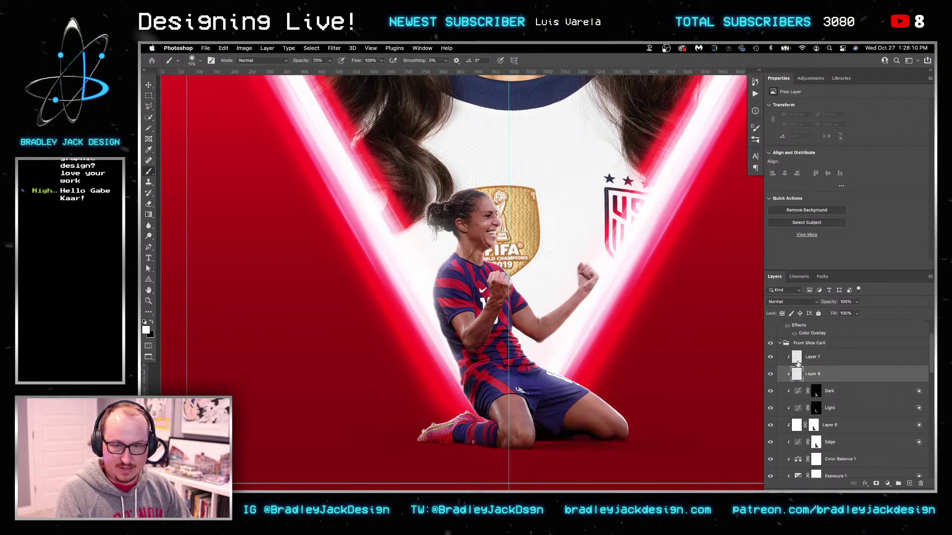
left_click(571, 438, "alt")
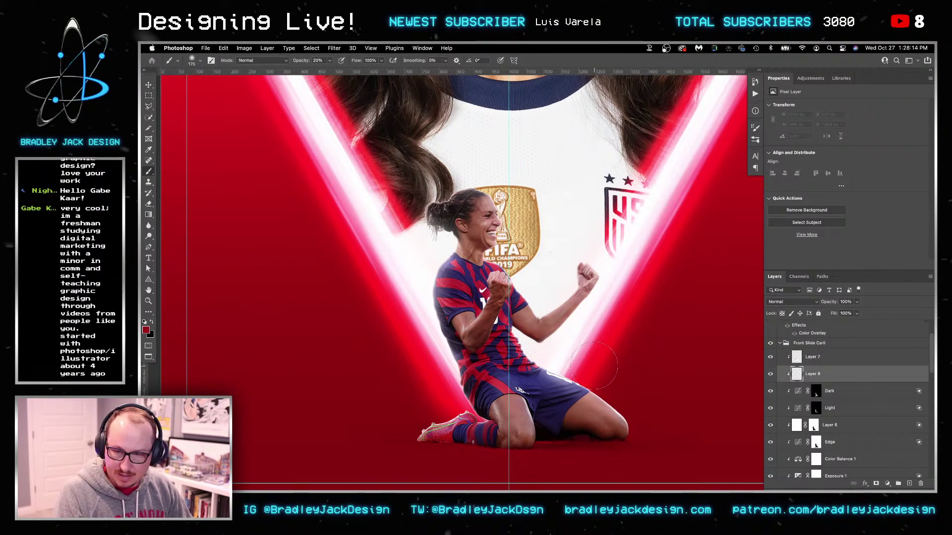
mouse_move(565, 364)
left_mouse_down()
mouse_move(603, 378)
mouse_move(565, 362)
left_mouse_up()
Try the Color blend mode on the red-painted layer, and settle on Overlay
key("v")
key("alt+shift+c")
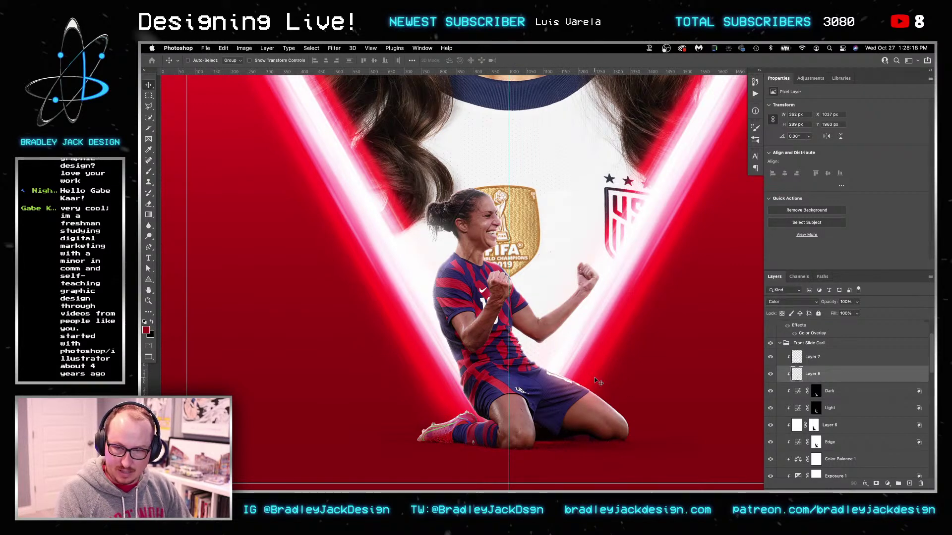
key("alt+shift+o")
Brush dark red reflected light onto the player's back, lower legs, raised arm and thigh on the Overlay layer
key("b")
mouse_move(476, 364)
left_mouse_down()
mouse_move(448, 399)
mouse_move(424, 347)
left_mouse_up()
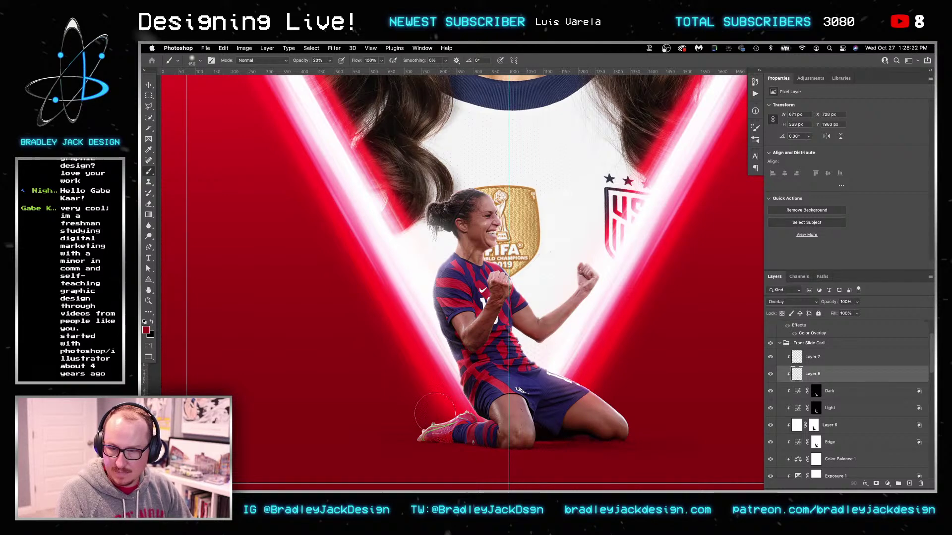
left_click_drag(431, 290, 425, 242)
mouse_move(601, 257)
left_mouse_down()
mouse_move(614, 282)
mouse_move(605, 302)
mouse_move(567, 346)
mouse_move(636, 405)
left_mouse_up()
Adjust the brush to a smaller size and paint dark red reflected light along the top of the player's hair
key("bracketleft")
key("bracketleft")
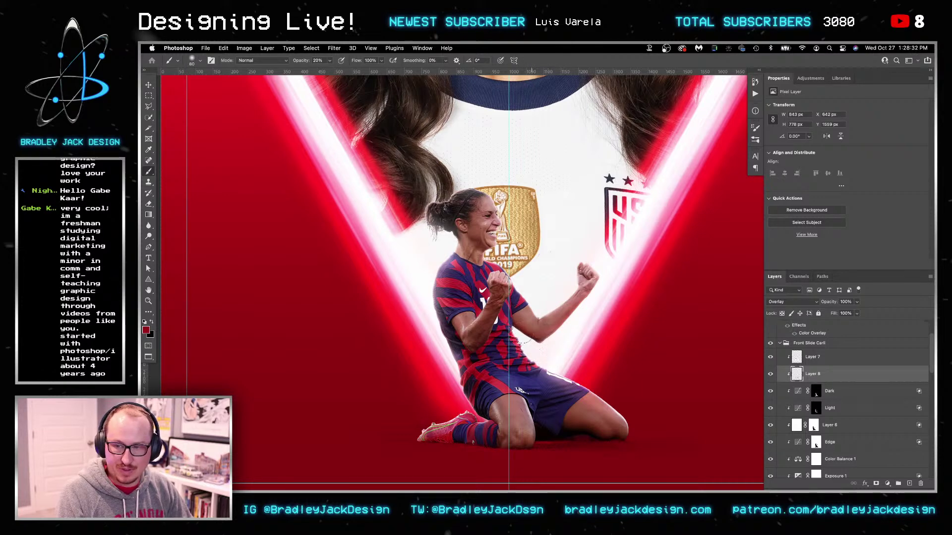
key("bracketright")
key("bracketright")
key("bracketright")
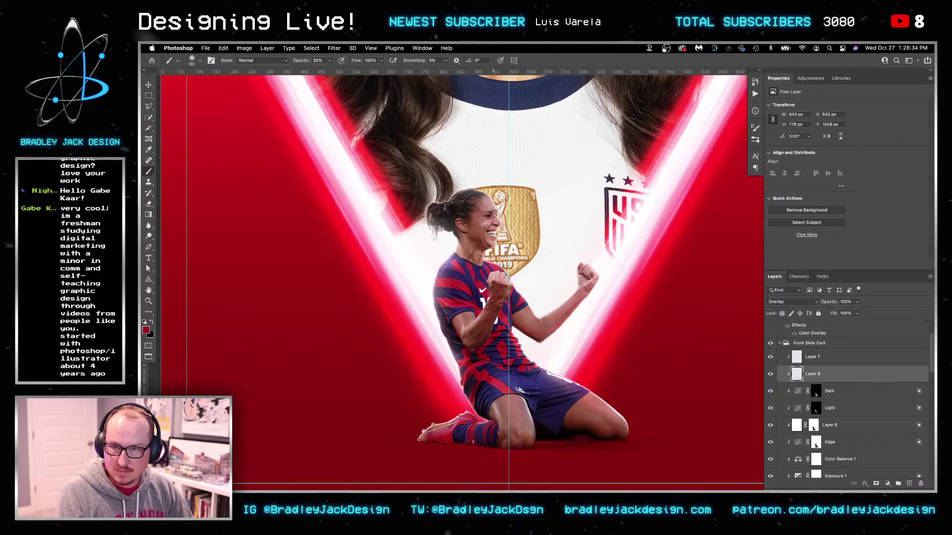
left_click_drag(473, 177, 461, 179)
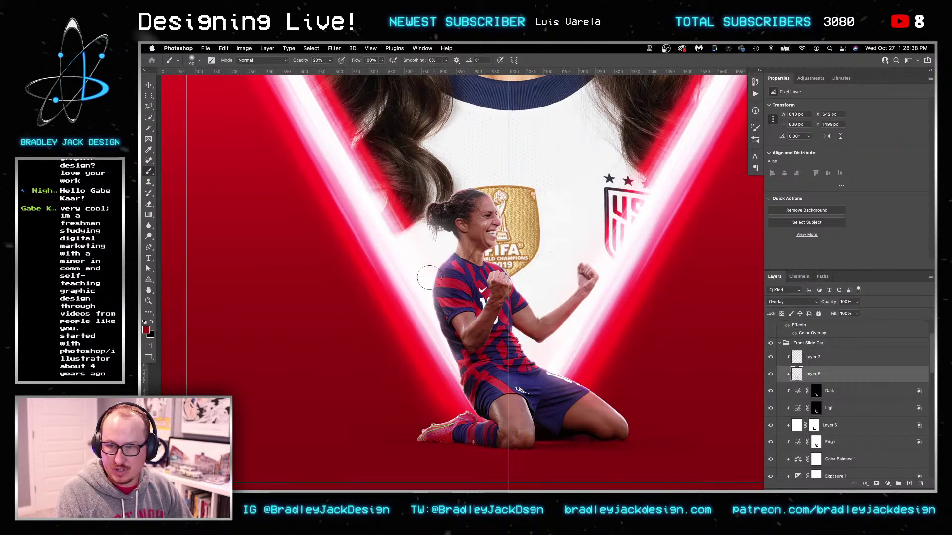
key("bracketright")
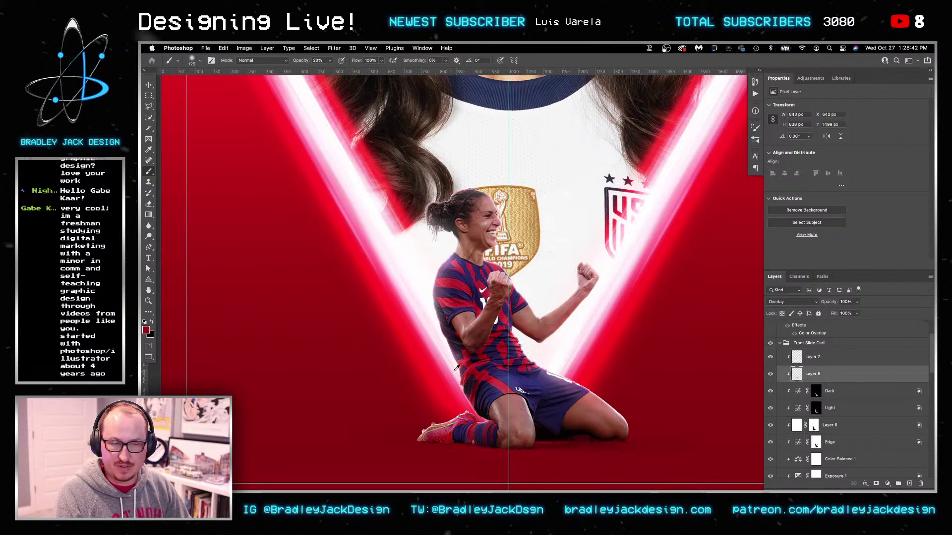
Raise the Shadows and Highlights settings in the Camera Raw filter on the kneeling player's smart object
key("super+0")
key("v")
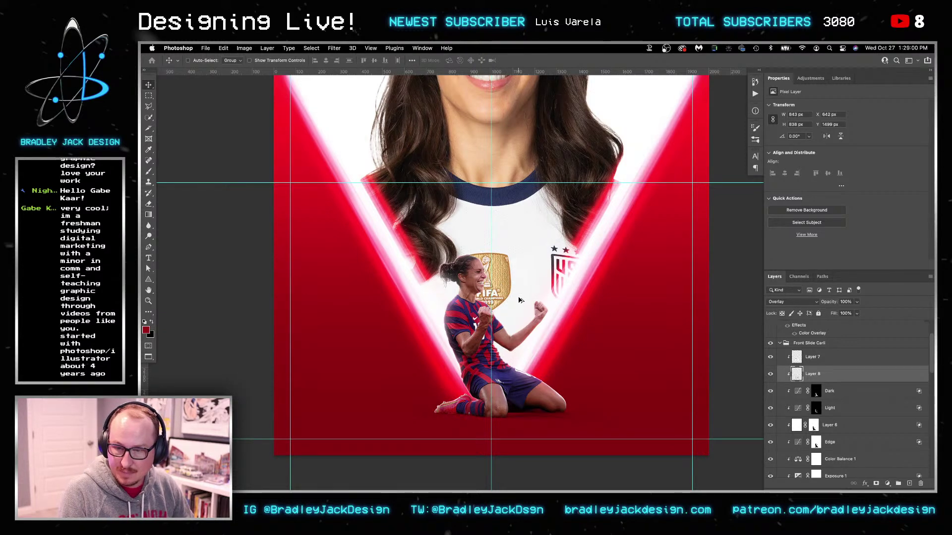
scroll(519, 299, "down", 3)
scroll(519, 300, "up", 2)
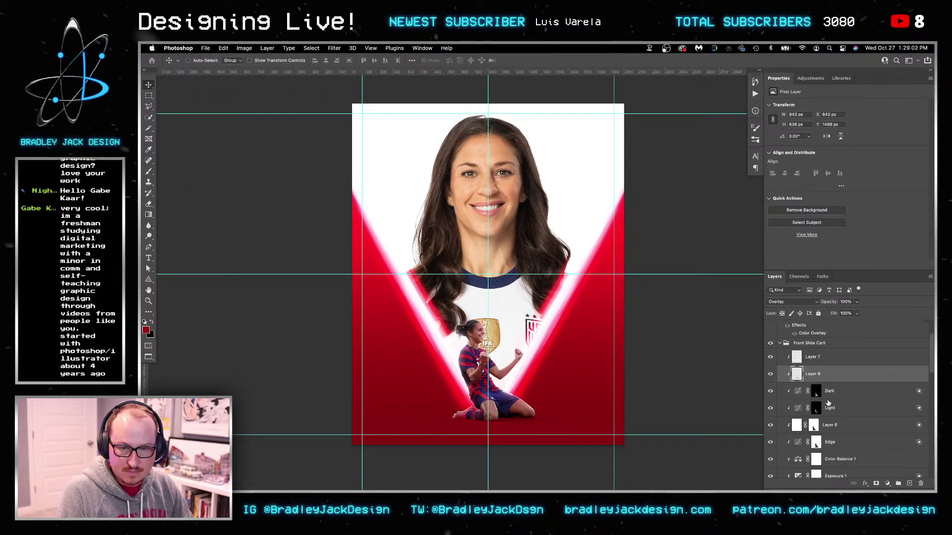
scroll(827, 402, "down", 3)
scroll(827, 404, "down", 5)
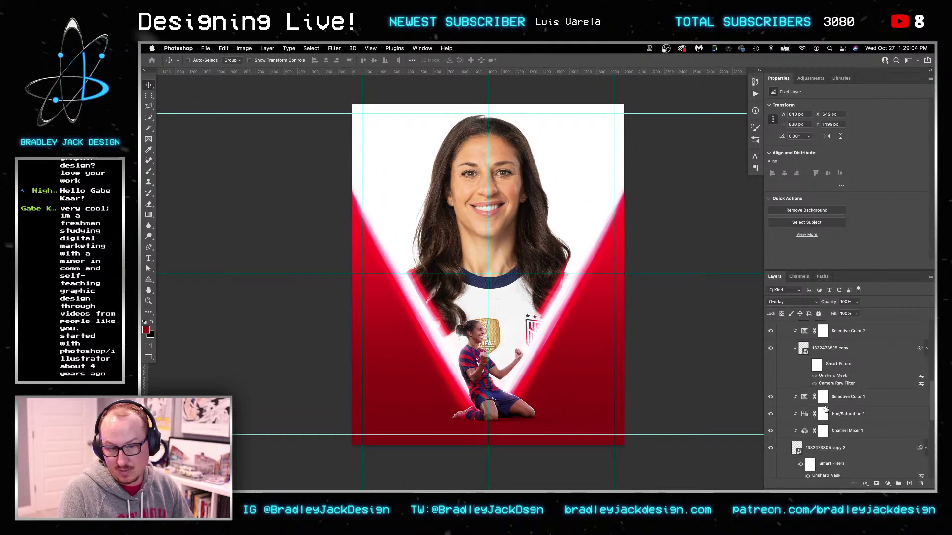
double_click(823, 454)
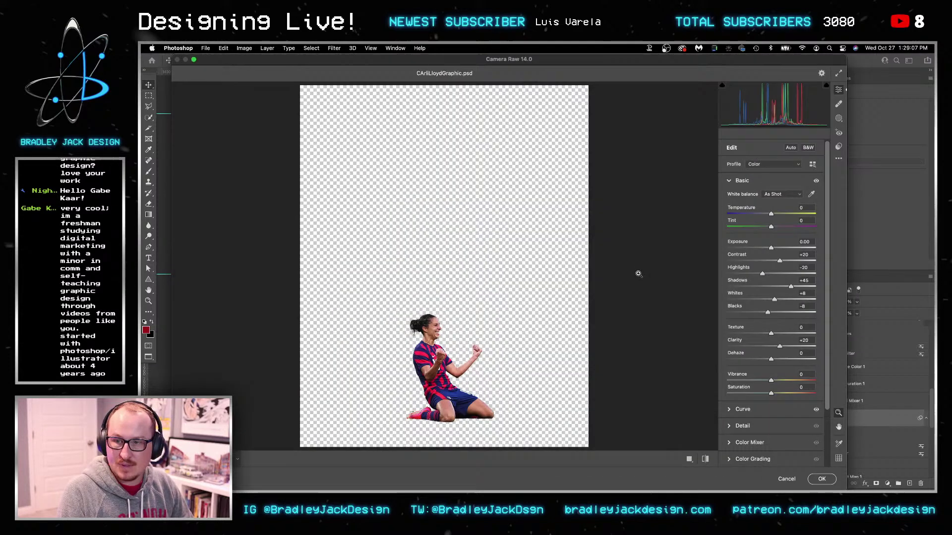
left_click(472, 351)
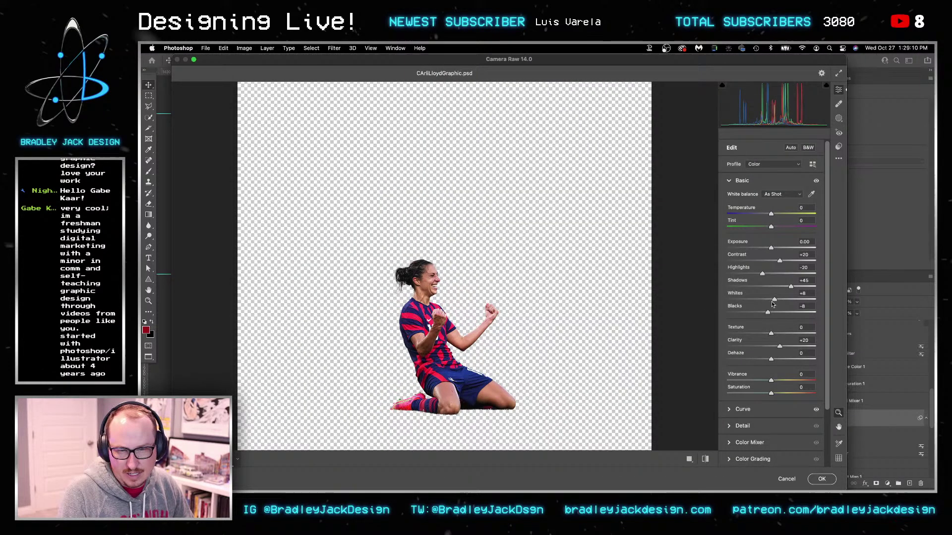
left_click(799, 287)
left_click(771, 273)
key("Return")
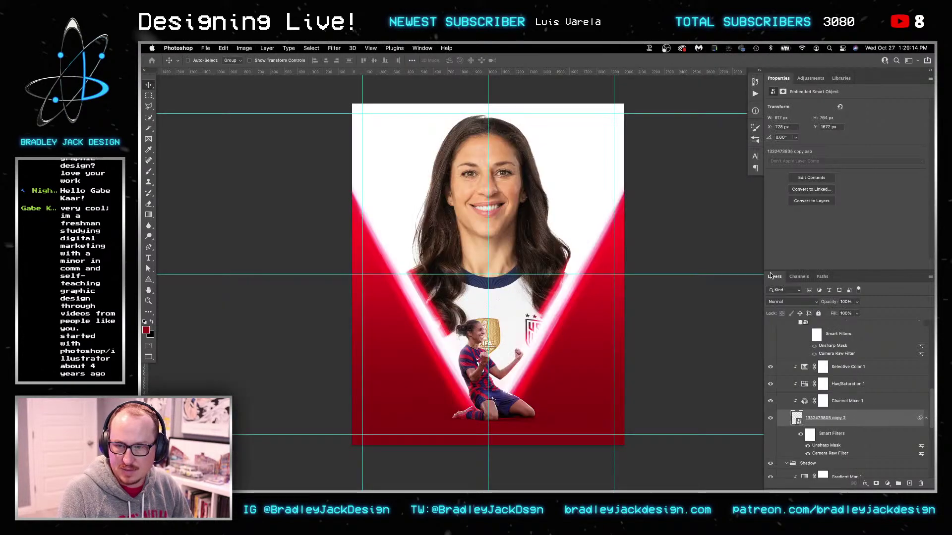
Add a Selective Color adjustment layer above Layer 7 in the kneeling player's group
key("z")
left_click(507, 406)
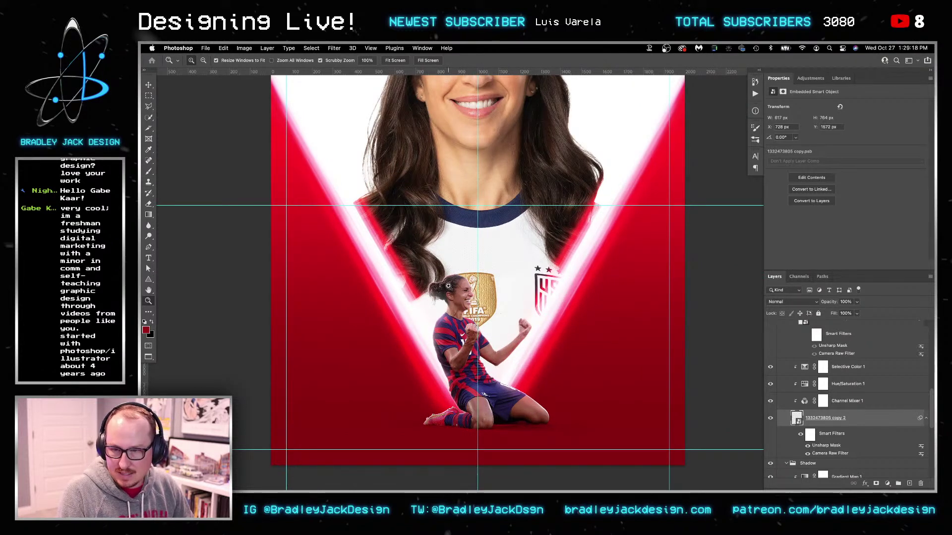
key("v")
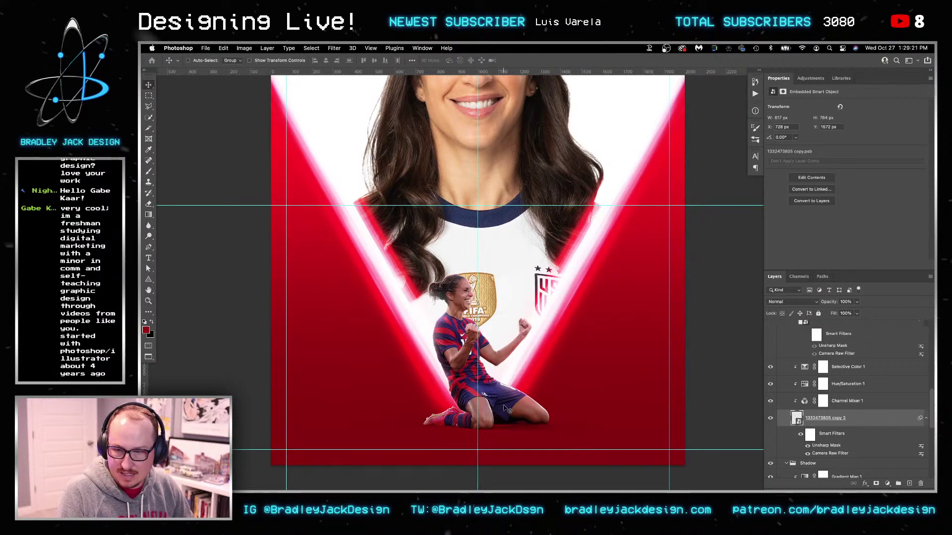
scroll(843, 367, "up", 5)
scroll(846, 370, "down", 1)
left_click(776, 385)
left_click(819, 396)
left_click(811, 79)
left_click(816, 121)
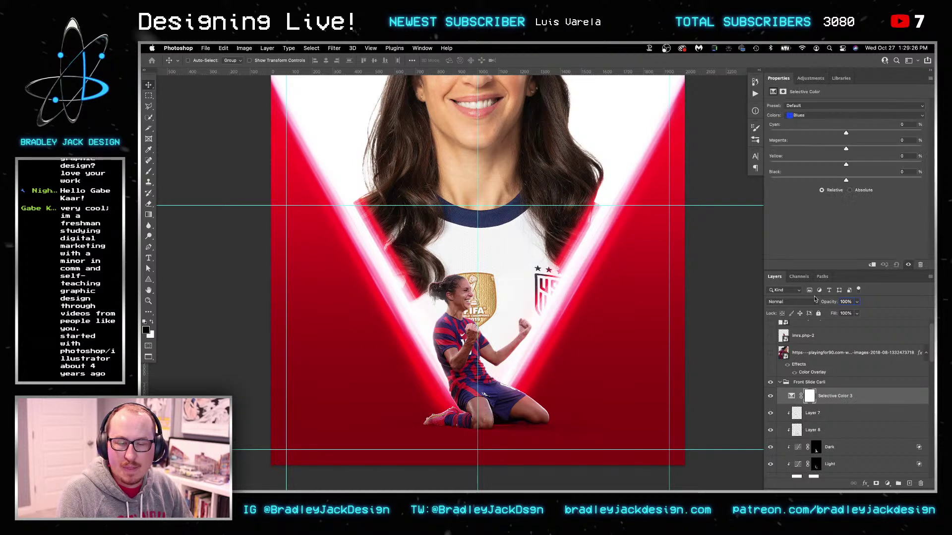
Clip the Selective Color adjustment to the kneeling player and set its Reds to Cyan -17% and Black +9%
left_click(805, 116)
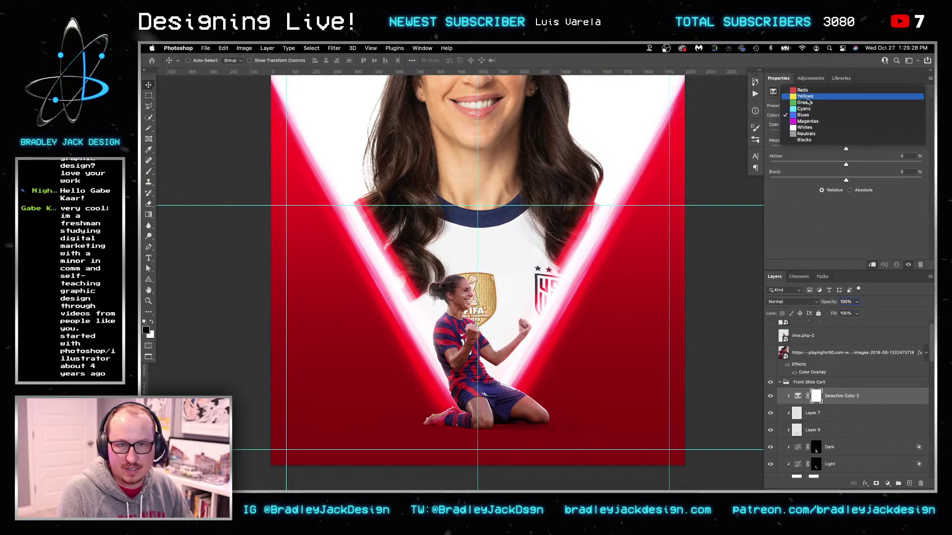
left_click(808, 91)
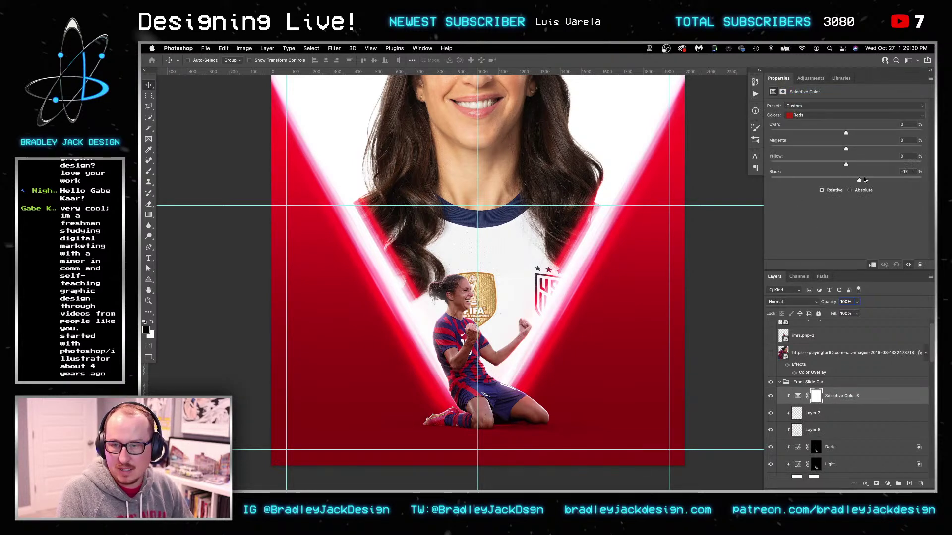
mouse_move(867, 180)
left_mouse_down()
mouse_move(812, 179)
mouse_move(880, 181)
mouse_move(856, 181)
left_mouse_up()
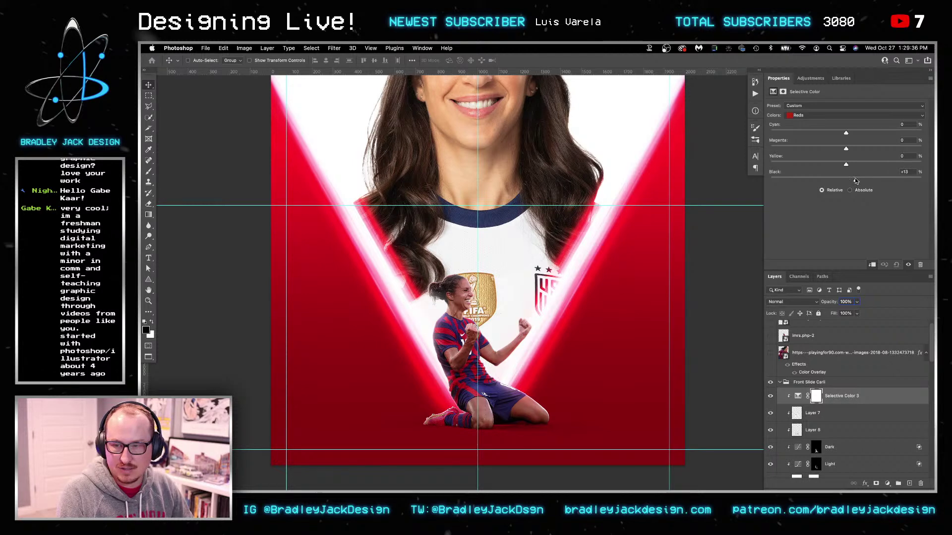
left_click_drag(846, 133, 833, 132)
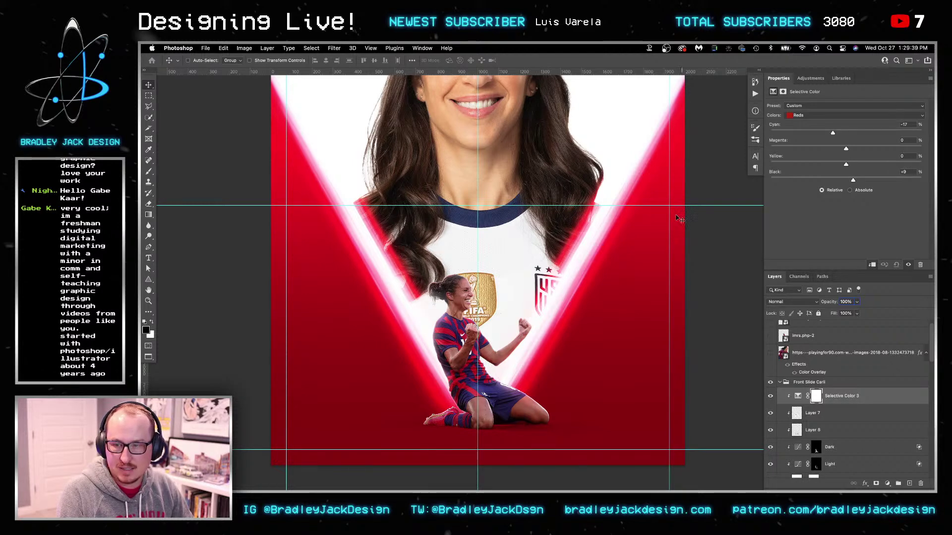
scroll(510, 291, "down", 2)
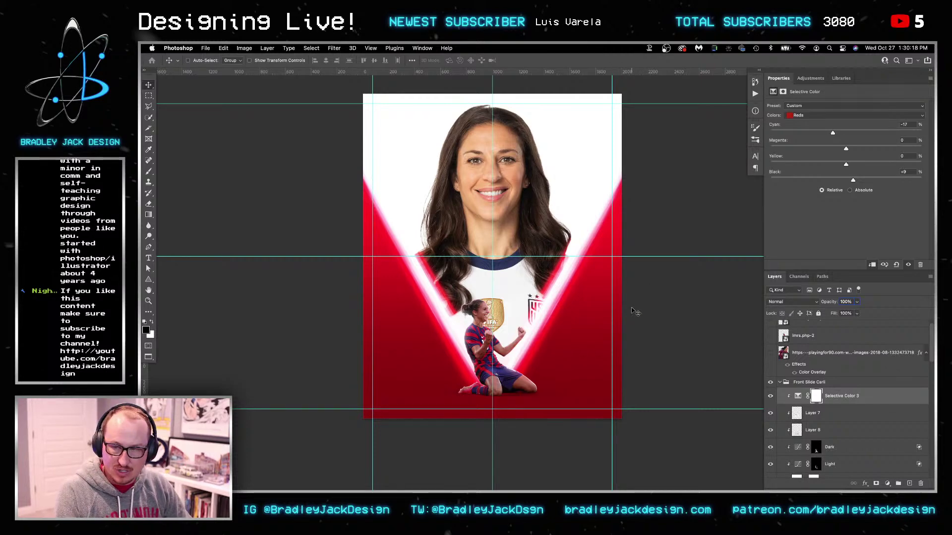
Add a clipped layer directly above Triangle 1 and sample the navy of the portrait's jersey collar for the Gradient tool
scroll(824, 422, "down", 6)
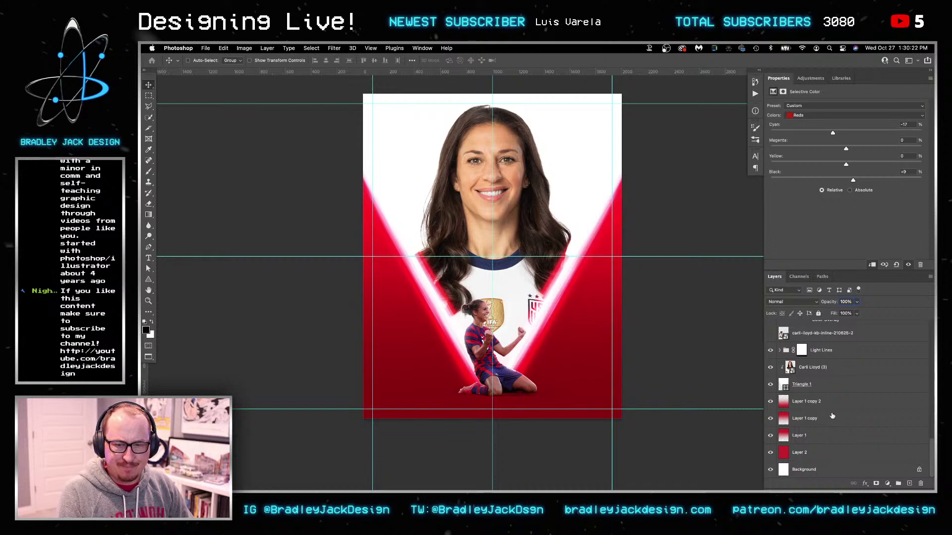
left_click(827, 383)
key("super+alt+shift+n")
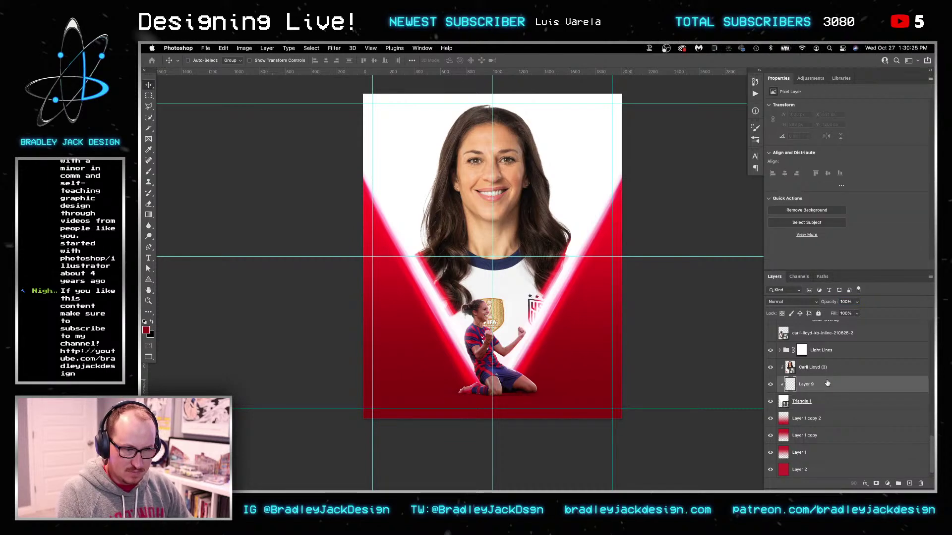
key("g")
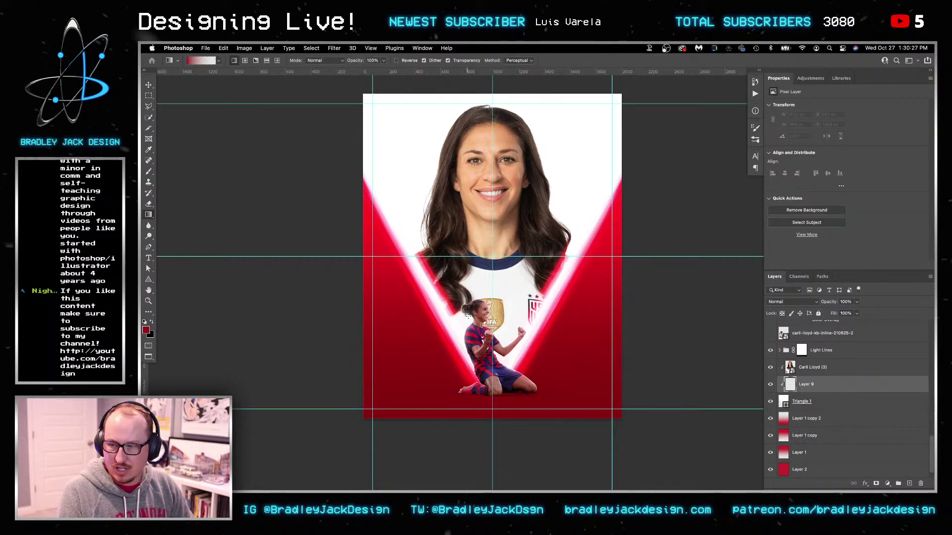
left_click(506, 255, "alt")
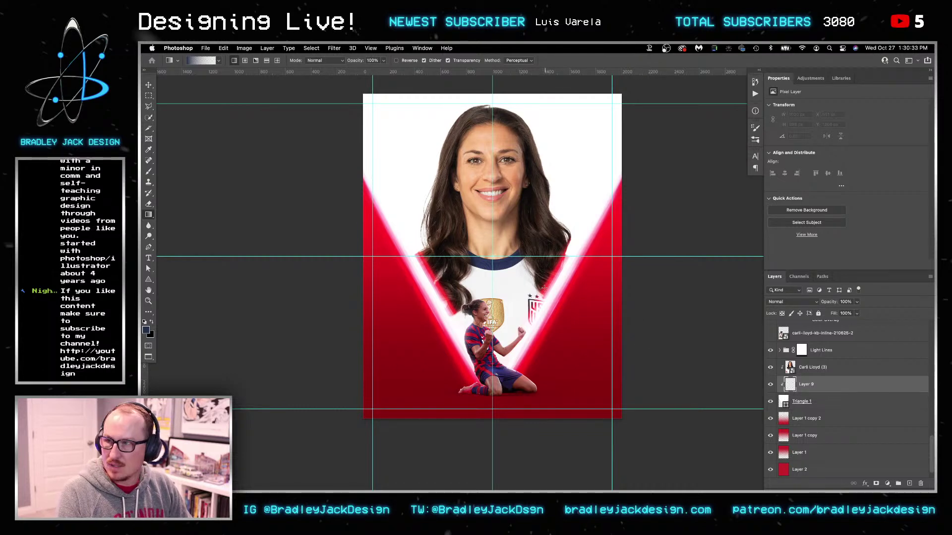
Try a vertical navy gradient behind the large portrait, fading lighter toward the top of the poster
left_click_drag(544, 292, 542, 91)
scroll(567, 181, "down", 5)
left_click_drag(508, 400, 507, 306)
left_click_drag(507, 394, 507, 306)
left_click_drag(506, 360, 509, 268)
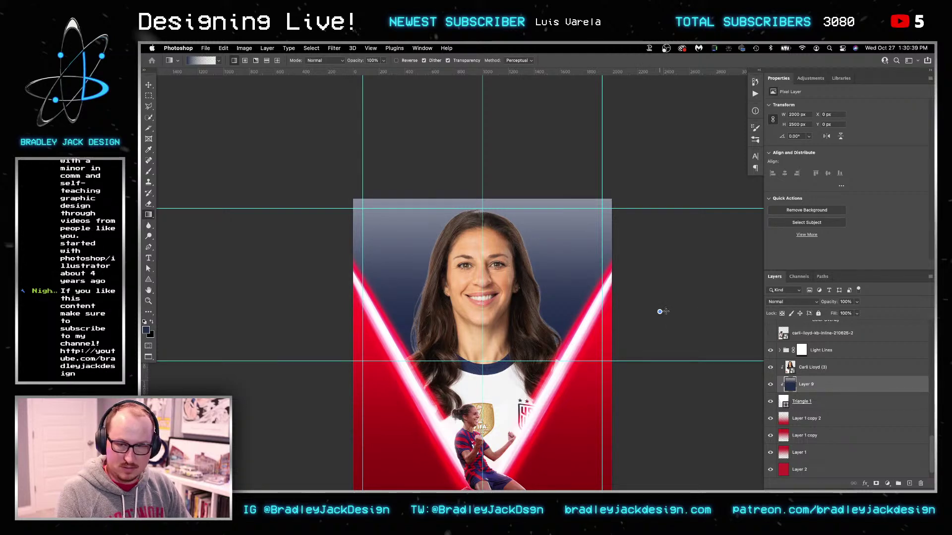
Cover the clipped layer behind the large portrait with solid navy, starting the gradient beyond the poster's right edge
left_click_drag(659, 312, 712, 306)
left_click_drag(638, 312, 651, 292)
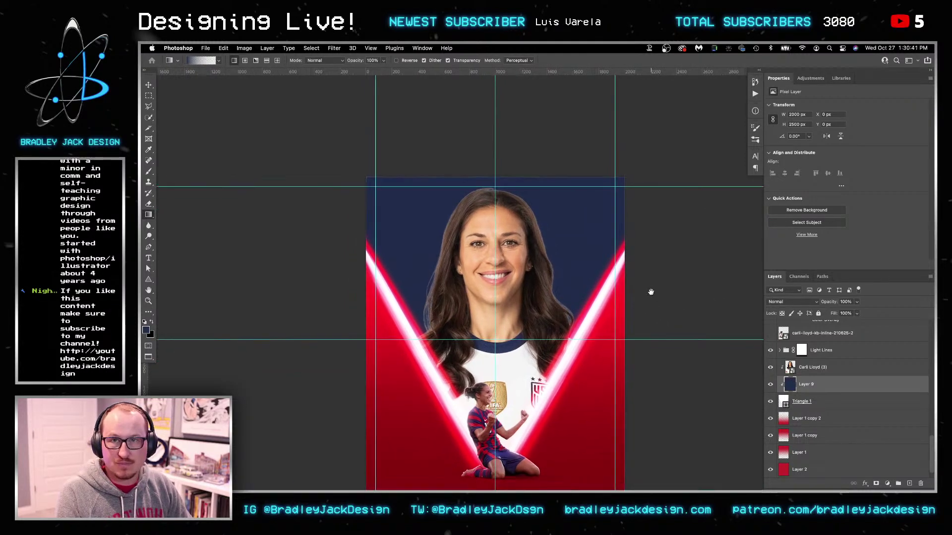
left_click_drag(584, 340, 591, 276)
key("v")
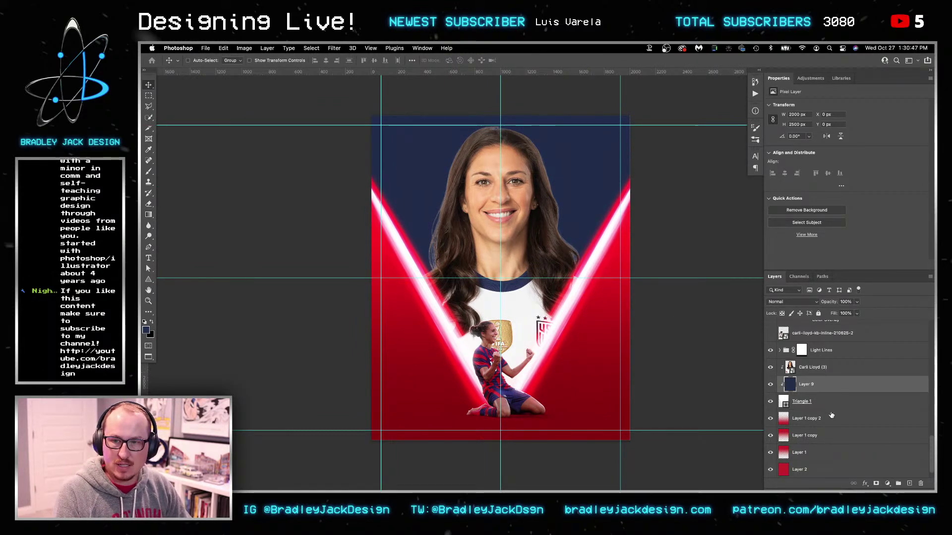
Open the large portrait's smart object contents and add a navy-filled layer beneath the cutout
left_click(822, 371)
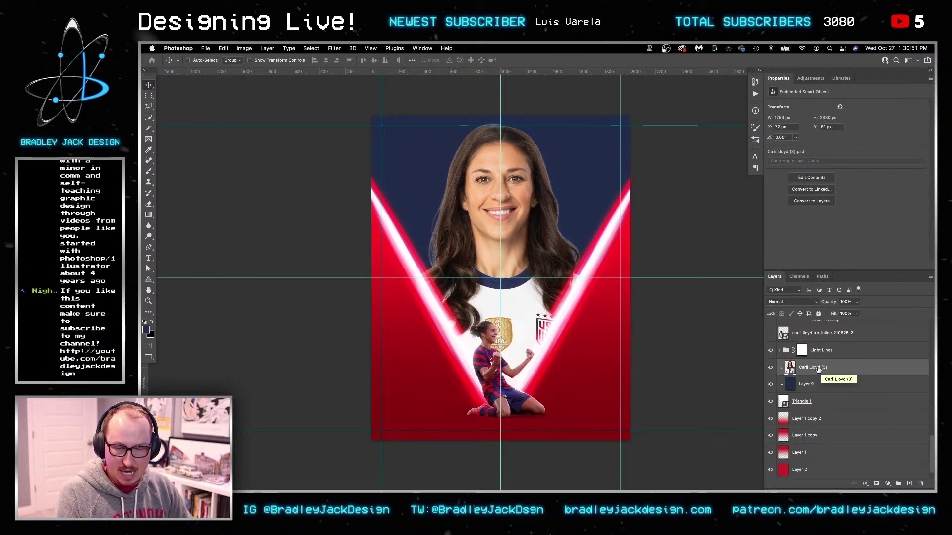
double_click(789, 369)
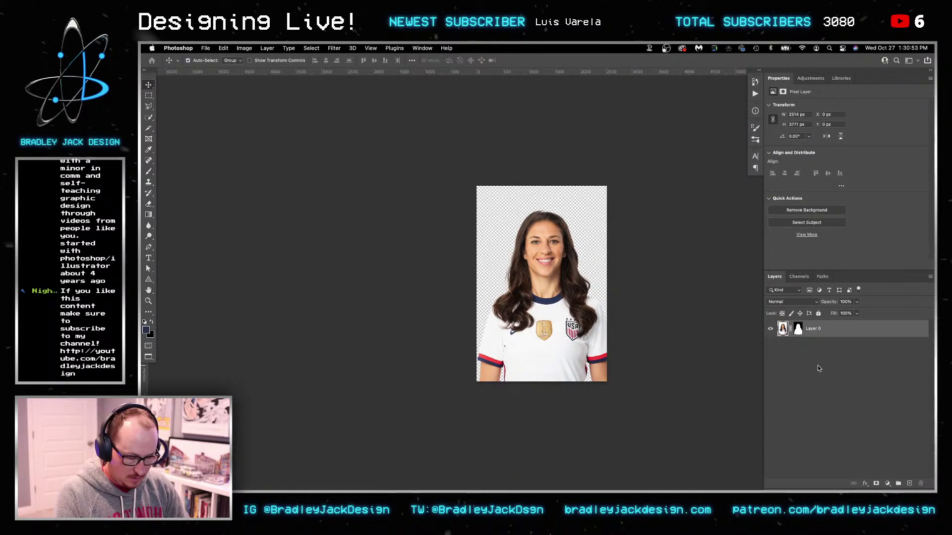
key("super+shift+alt+n")
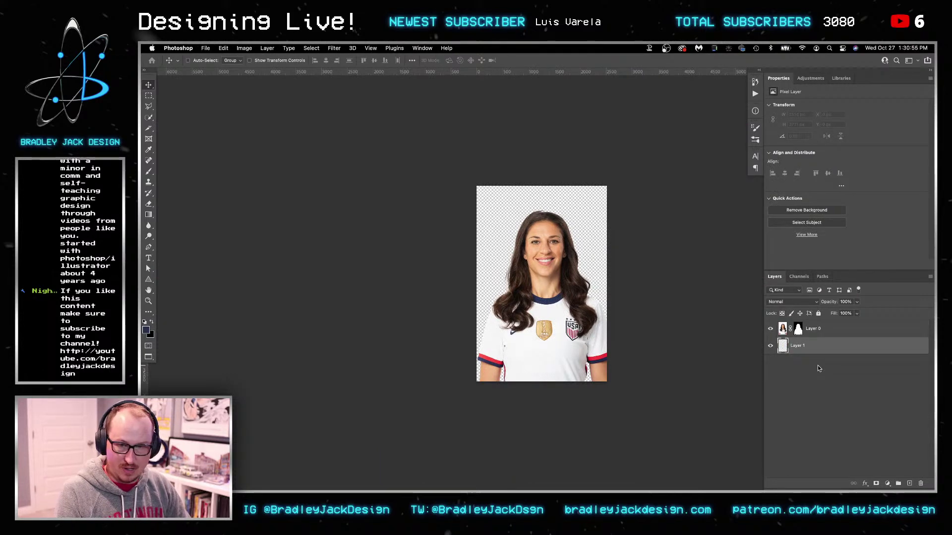
key("g")
key("alt+BackSpace")
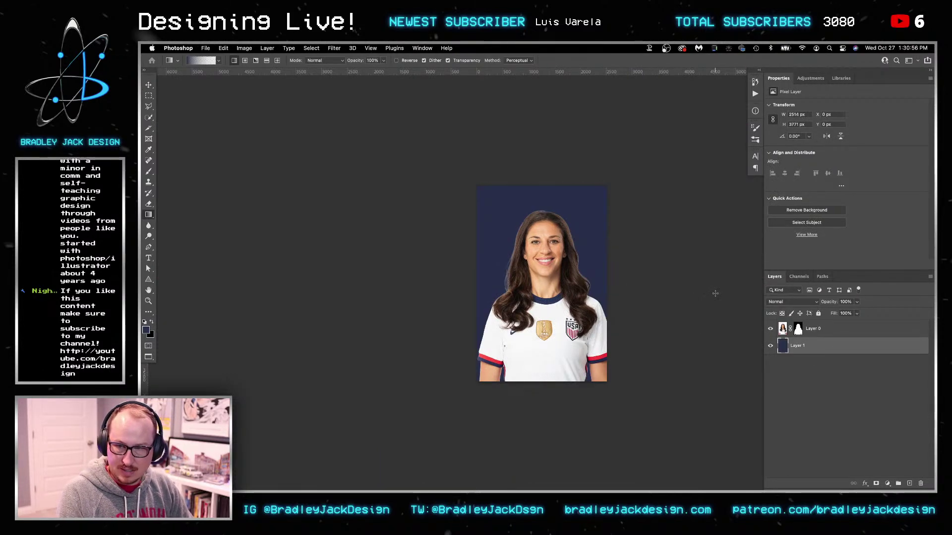
Add an empty layer above the portrait cutout and clip it to Layer 0
left_click(829, 333)
key("super+shift+alt+n")
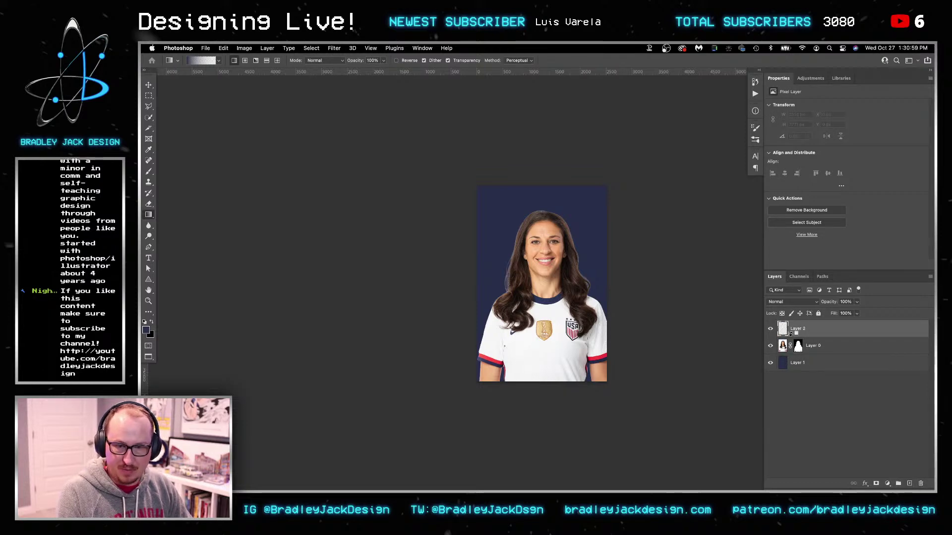
key("z")
left_click_drag(507, 284, 545, 284)
key("v")
scroll(581, 283, "down", 3)
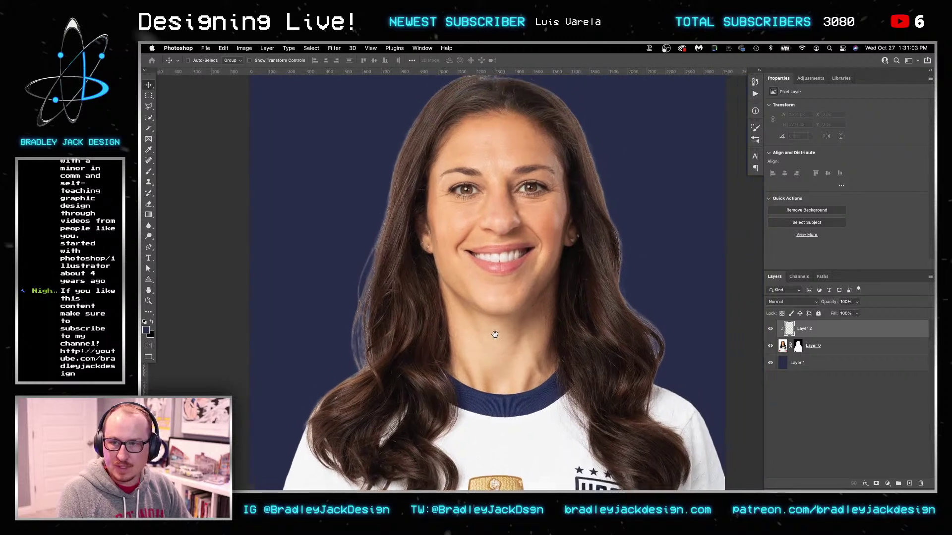
Inspect the portrait cutout's layer mask on its own, and return to the clipped Layer 2
left_click(798, 347)
left_click(797, 346, "alt")
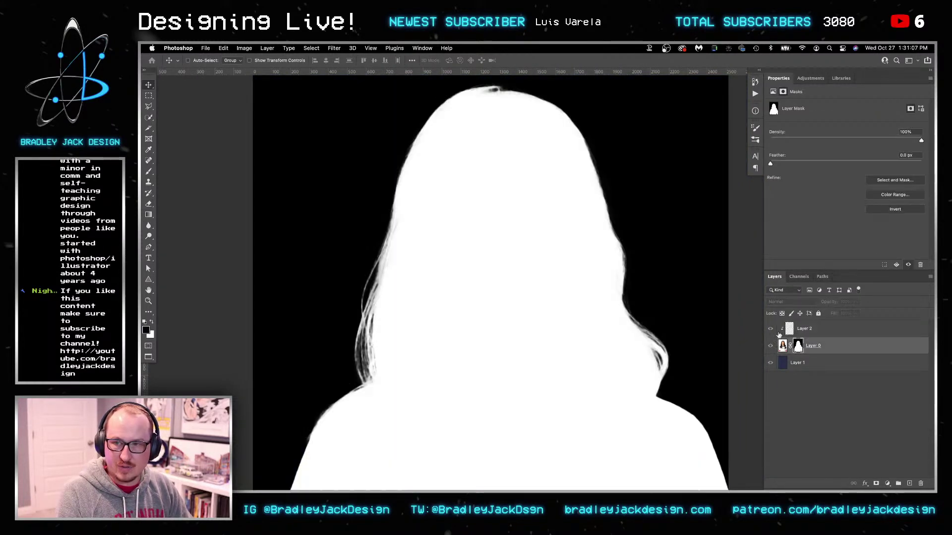
key("b")
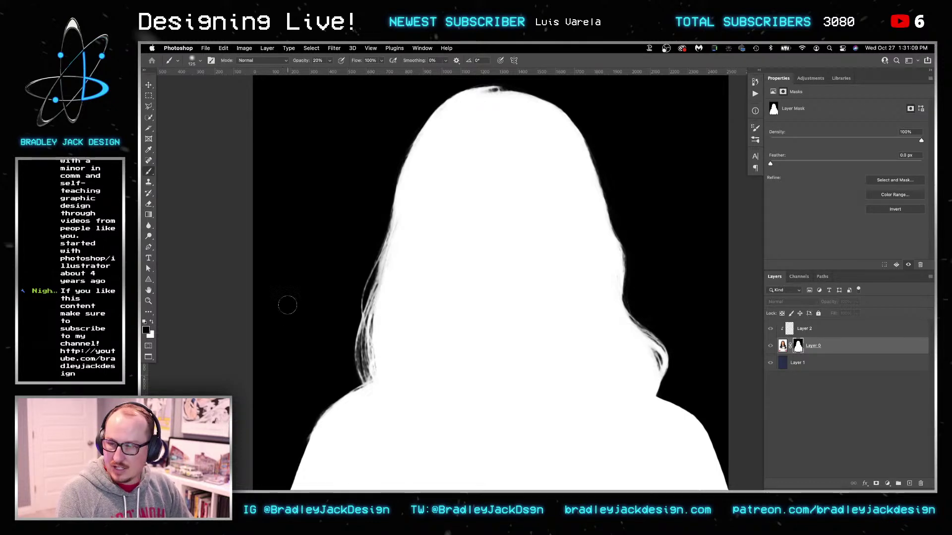
left_click(790, 333)
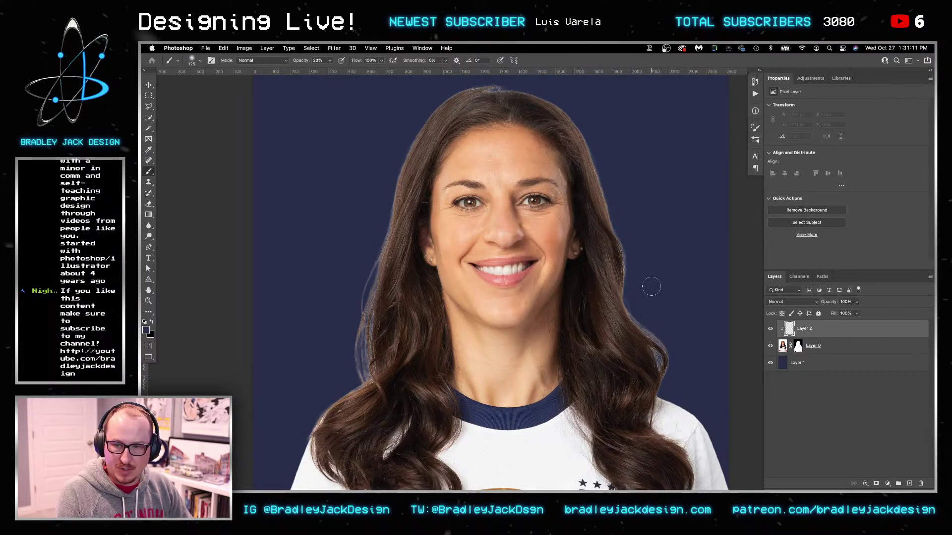
Clone dark hair with the Clone Stamp over the light fringe along the portrait's right-hand hair edge, from the lower curls up past the ear
key("s")
key("bracketright")
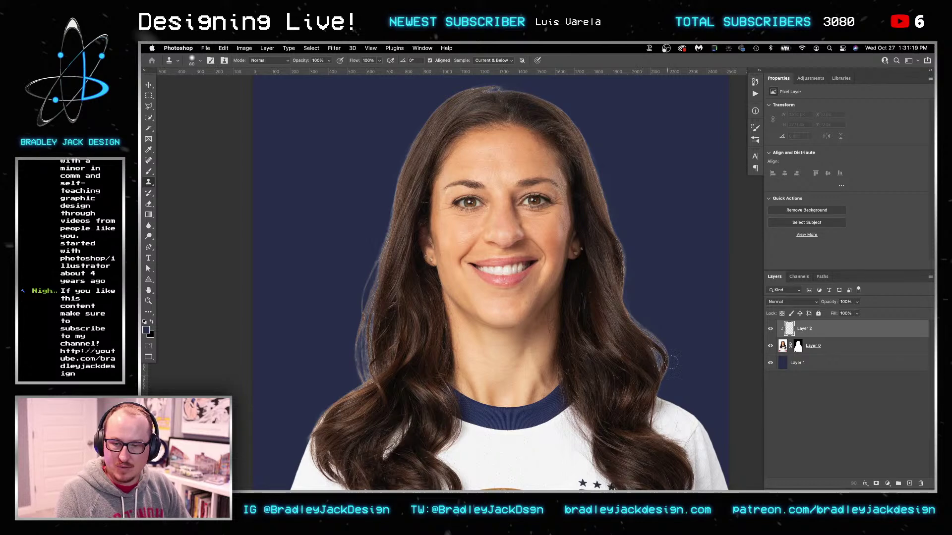
mouse_move(657, 365)
left_mouse_down()
mouse_move(648, 338)
mouse_move(669, 361)
left_mouse_up()
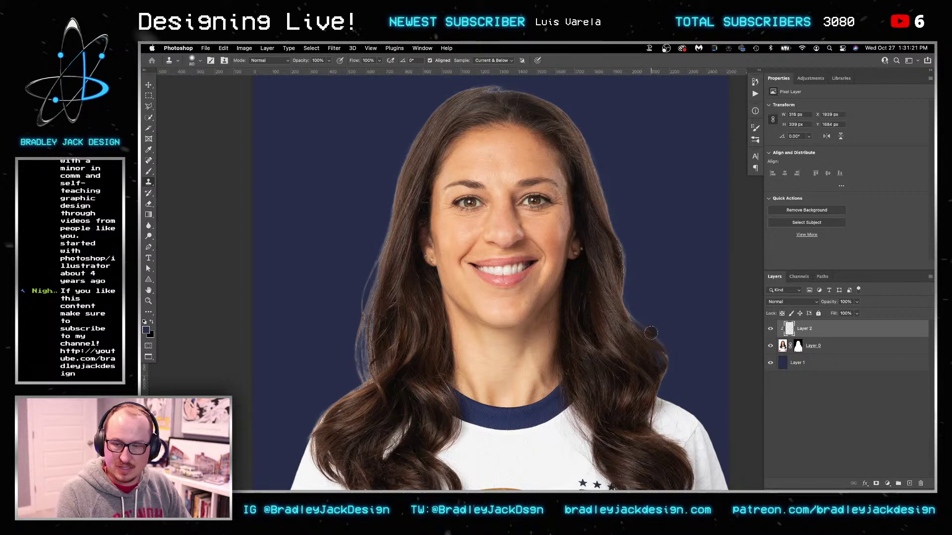
key("super+z")
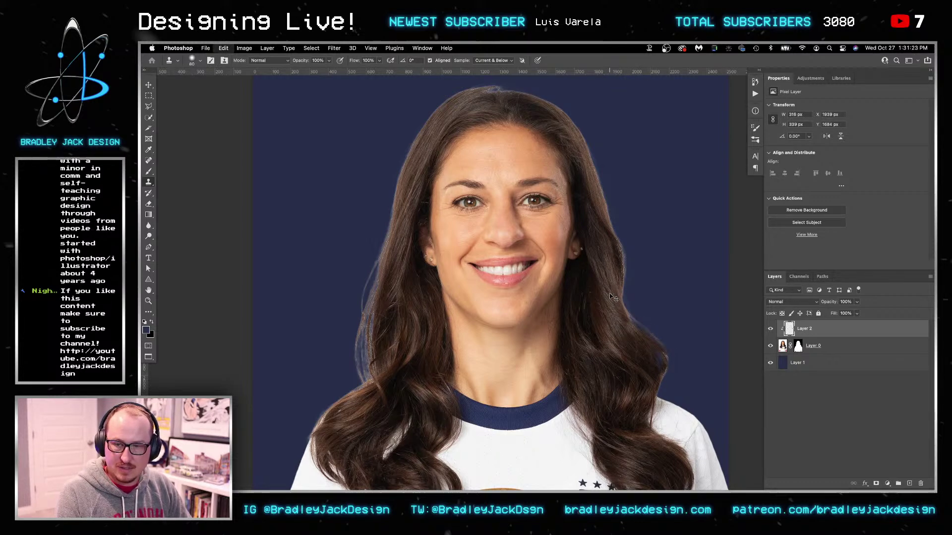
left_click_drag(636, 322, 608, 326)
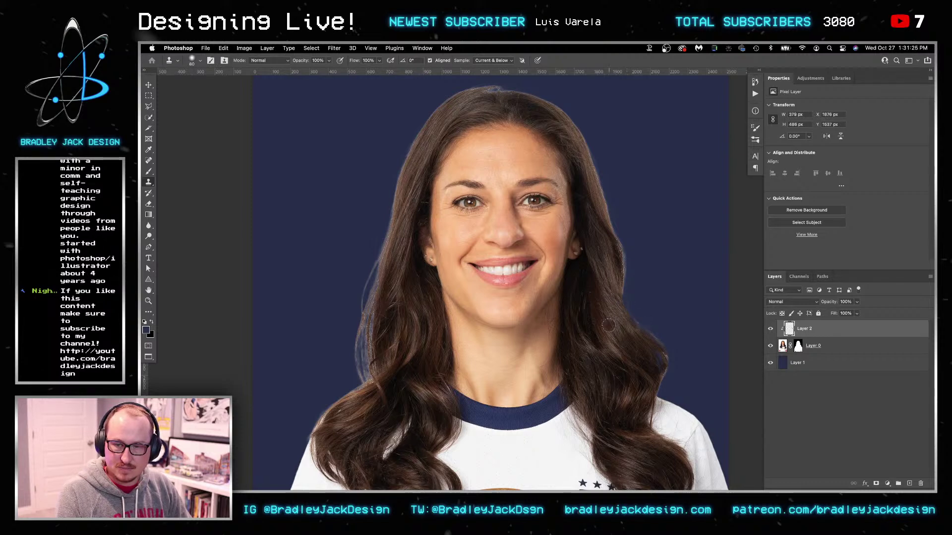
left_click(634, 360, "alt")
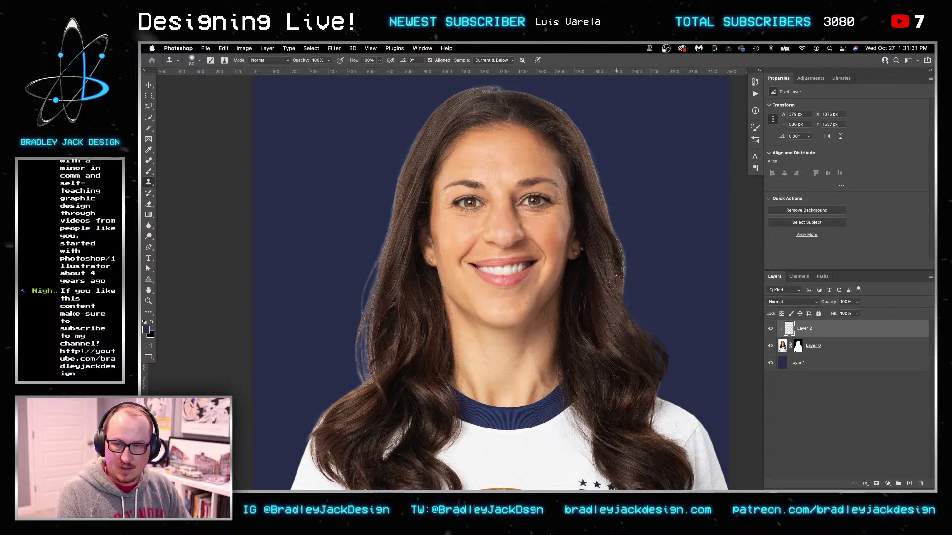
mouse_move(606, 233)
left_mouse_down()
mouse_move(619, 287)
mouse_move(599, 202)
left_mouse_up()
Clone hair over the remaining light rim beside the right-hand cheek and temple, continuing up toward the crown
scroll(619, 230, "up", 3)
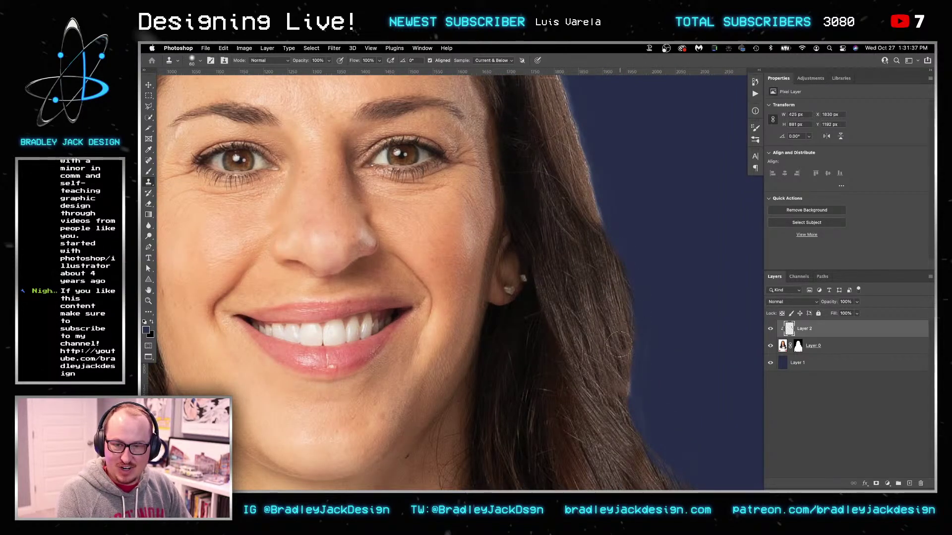
left_click_drag(609, 279, 612, 363)
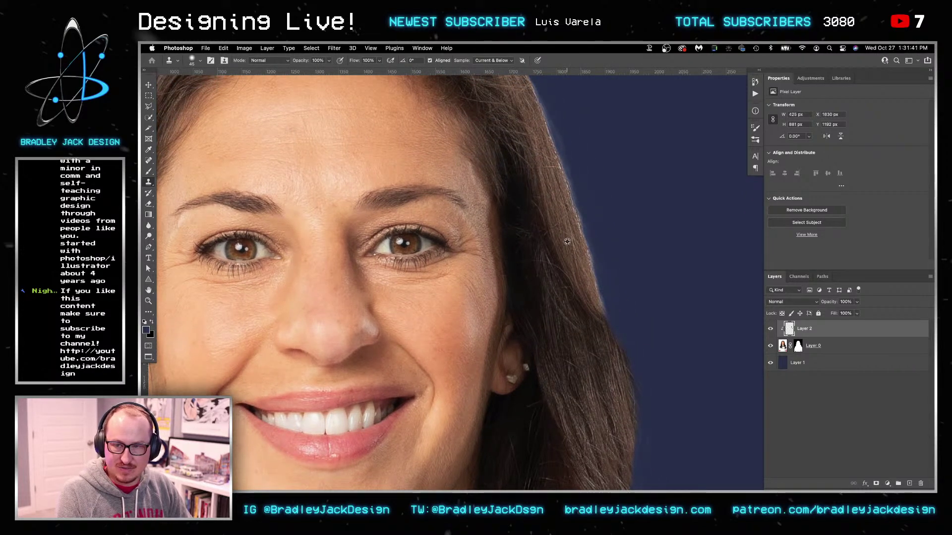
mouse_move(601, 303)
left_mouse_down()
mouse_move(562, 222)
mouse_move(568, 189)
mouse_move(521, 99)
left_mouse_up()
mouse_move(520, 99)
left_mouse_down()
mouse_move(546, 163)
mouse_move(556, 164)
mouse_move(534, 128)
left_mouse_up()
left_click(551, 168, "alt")
left_click(529, 175, "alt")
mouse_move(568, 181)
left_mouse_down()
mouse_move(579, 222)
mouse_move(552, 192)
mouse_move(595, 261)
mouse_move(614, 272)
mouse_move(556, 182)
mouse_move(537, 182)
mouse_move(541, 172)
mouse_move(505, 151)
mouse_move(422, 123)
mouse_move(407, 121)
mouse_move(487, 153)
mouse_move(373, 119)
mouse_move(324, 142)
left_mouse_up()
Clone hair over the light fringe along the upper left-hand side of the head, from the crown down to ear level
scroll(433, 149, "left", 3)
scroll(396, 124, "left", 5)
scroll(397, 124, "down", 3)
mouse_move(419, 108)
left_mouse_down()
mouse_move(395, 106)
mouse_move(373, 126)
mouse_move(317, 205)
mouse_move(307, 249)
mouse_move(348, 171)
mouse_move(343, 161)
mouse_move(311, 243)
left_mouse_up()
mouse_move(342, 272)
left_mouse_down()
mouse_move(347, 153)
mouse_move(380, 168)
mouse_move(328, 247)
mouse_move(333, 266)
left_mouse_up()
mouse_move(337, 269)
left_mouse_down()
mouse_move(364, 195)
mouse_move(340, 263)
left_mouse_up()
left_click_drag(368, 180, 366, 263)
left_click(366, 263, "alt")
key("]")
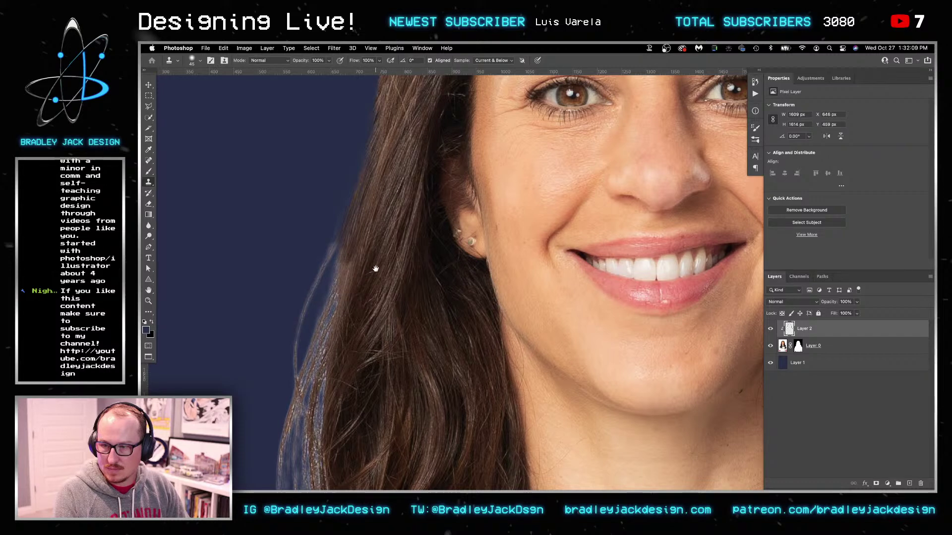
Darken the pale inner strands along the left-hand hair edge beside the cheek with cloned hair
scroll(374, 272, "down", 5)
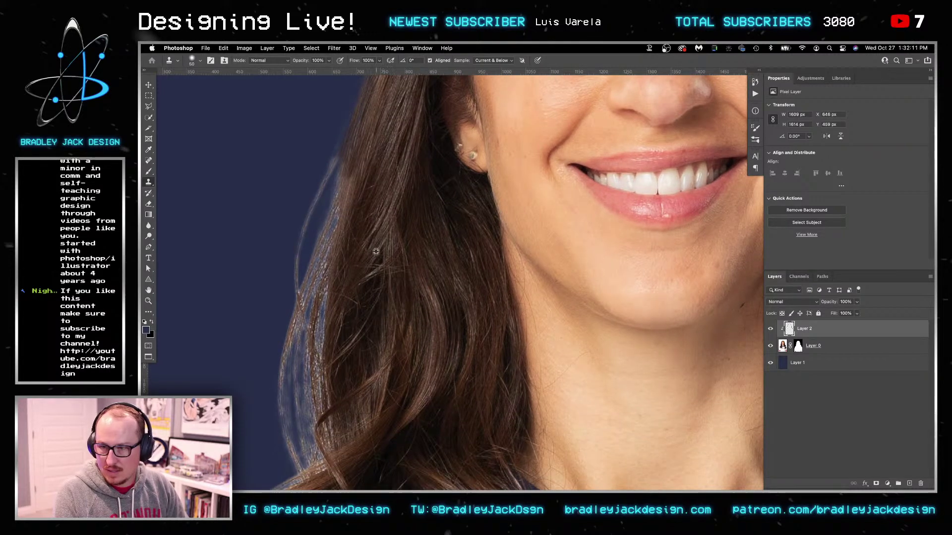
left_click_drag(342, 229, 323, 251)
mouse_move(337, 199)
left_mouse_down()
mouse_move(340, 154)
mouse_move(342, 221)
mouse_move(308, 279)
mouse_move(307, 303)
mouse_move(320, 320)
mouse_move(357, 253)
left_mouse_up()
left_click(380, 298, "alt")
mouse_move(343, 317)
left_mouse_down()
mouse_move(341, 253)
mouse_move(349, 389)
left_mouse_up()
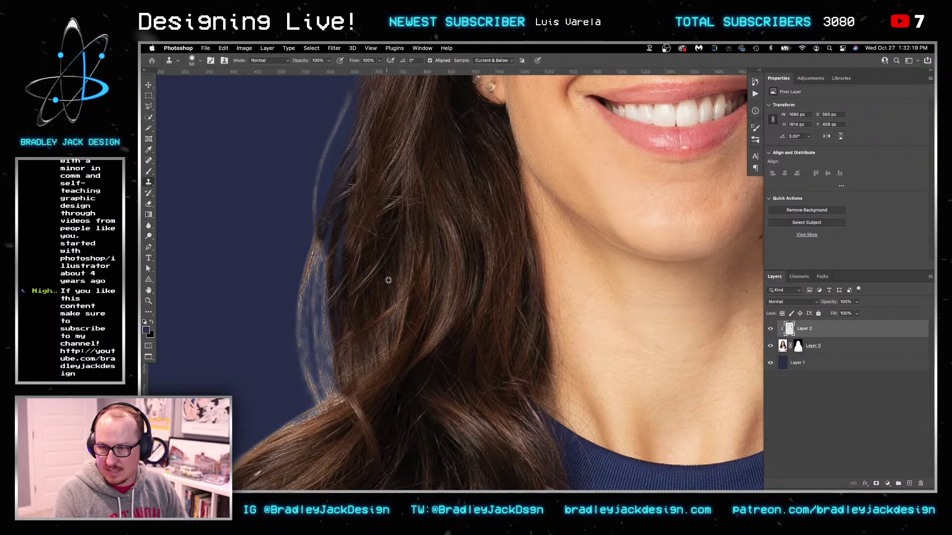
Clone darker hair over the loose strands beside the neck and the light rim where the hair falls over the left-hand shoulder
left_click(411, 257, "alt")
mouse_move(327, 295)
left_mouse_down()
mouse_move(305, 309)
mouse_move(315, 244)
mouse_move(299, 312)
mouse_move(323, 288)
mouse_move(304, 333)
mouse_move(311, 344)
mouse_move(327, 330)
mouse_move(317, 382)
mouse_move(338, 385)
mouse_move(297, 422)
left_mouse_up()
scroll(360, 416, "down", 3)
key("super+z")
mouse_move(355, 262)
left_mouse_down()
mouse_move(334, 231)
mouse_move(318, 292)
mouse_move(315, 279)
mouse_move(332, 320)
mouse_move(331, 362)
mouse_move(337, 291)
mouse_move(338, 319)
left_mouse_up()
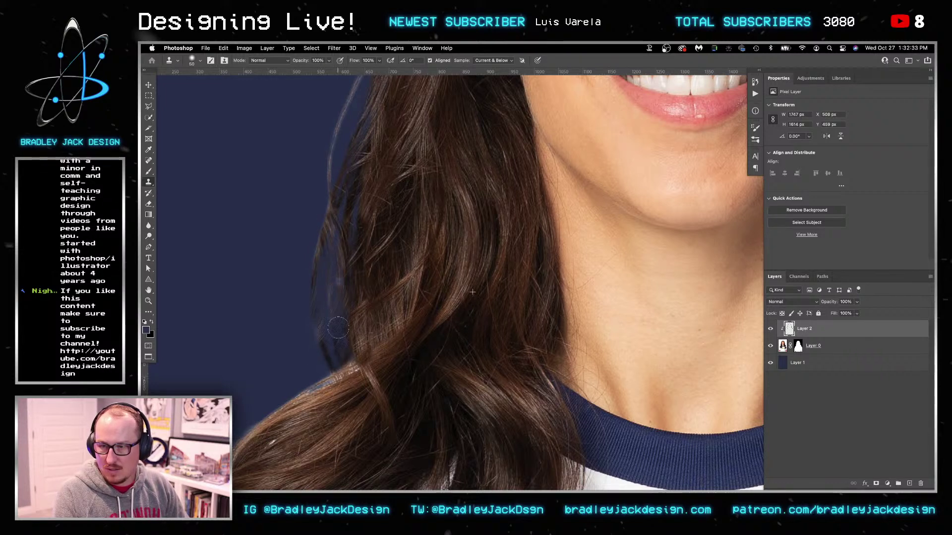
scroll(334, 280, "down", 4)
left_click(317, 314, "alt")
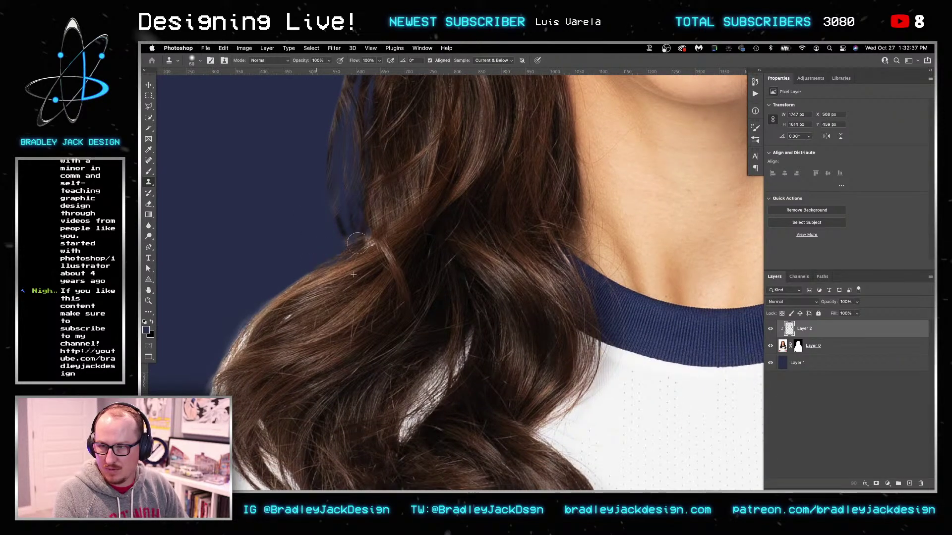
mouse_move(320, 283)
left_mouse_down()
mouse_move(317, 265)
mouse_move(349, 248)
mouse_move(255, 323)
mouse_move(294, 247)
left_mouse_up()
Clone dark hair up the long outer flyaway strand on the left-hand side, from the neck to the ear
scroll(329, 282, "up", 5)
scroll(330, 281, "right", 3)
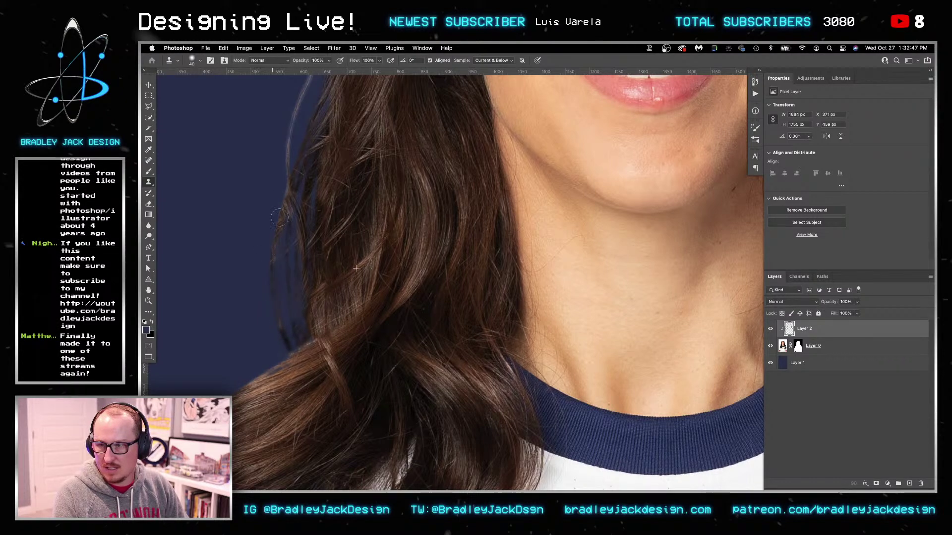
scroll(340, 258, "up", 5)
mouse_move(282, 280)
left_mouse_down()
mouse_move(281, 233)
mouse_move(297, 168)
mouse_move(350, 147)
left_mouse_up()
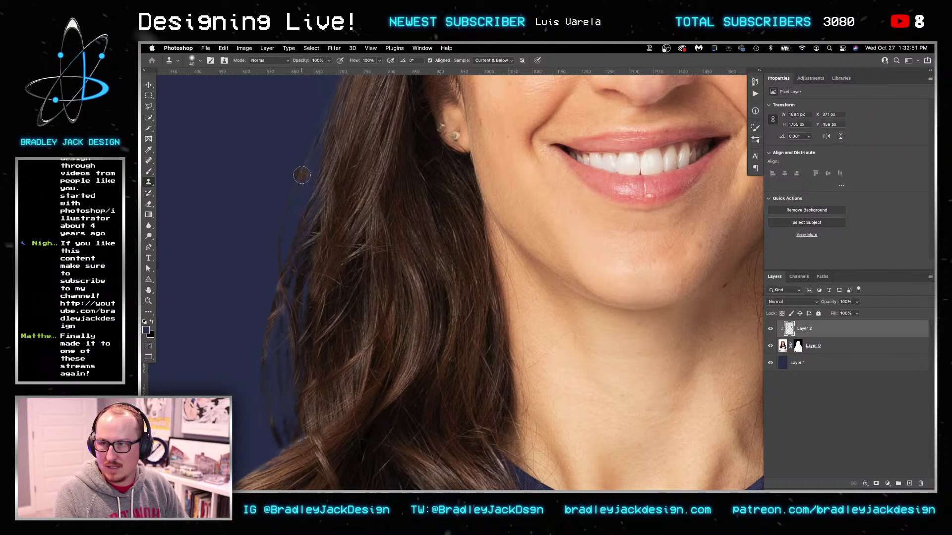
scroll(362, 149, "up", 4)
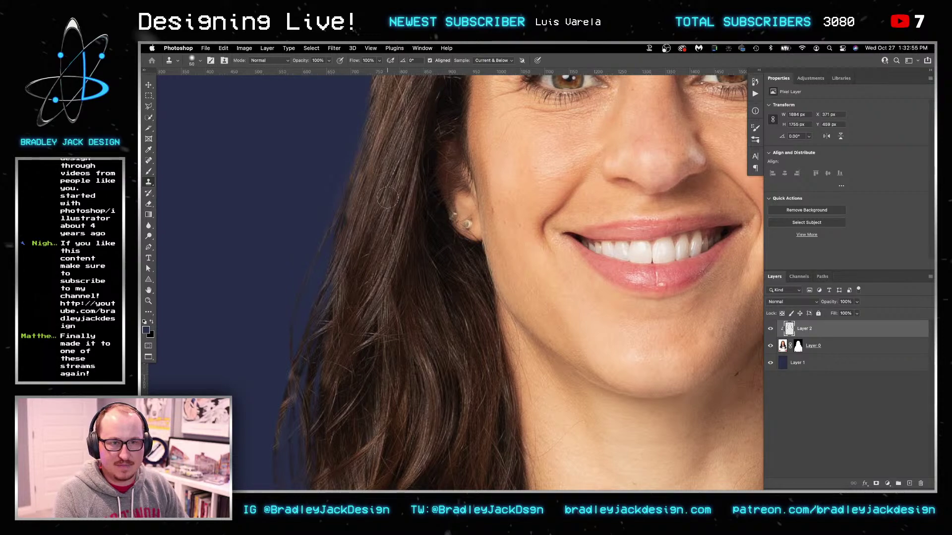
Resample the hair source and clone over the pale flyaway hairs at the crown of the head
scroll(375, 202, "down", 1)
scroll(374, 202, "down", 5)
scroll(425, 120, "up", 3)
scroll(425, 120, "up", 2)
left_click_drag(426, 133, 372, 141)
key("super+z")
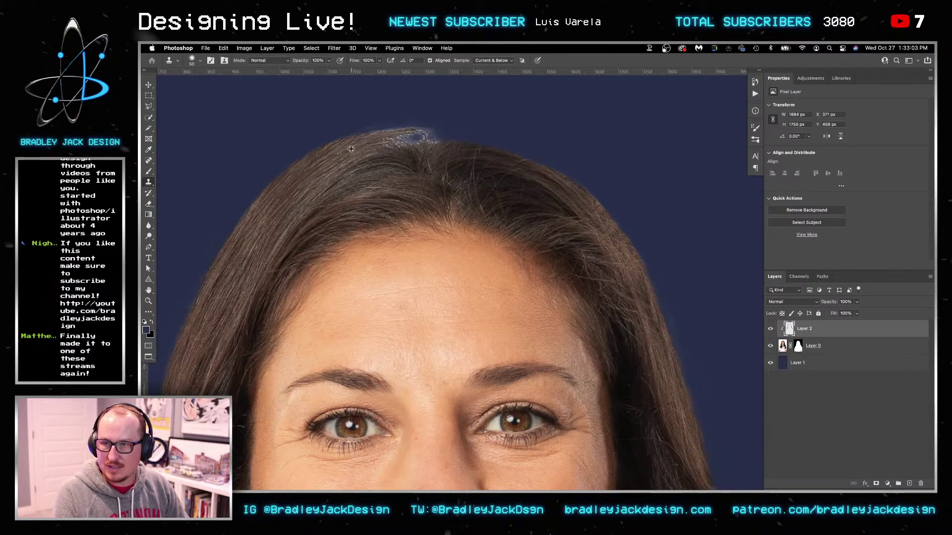
left_click(334, 151, "alt")
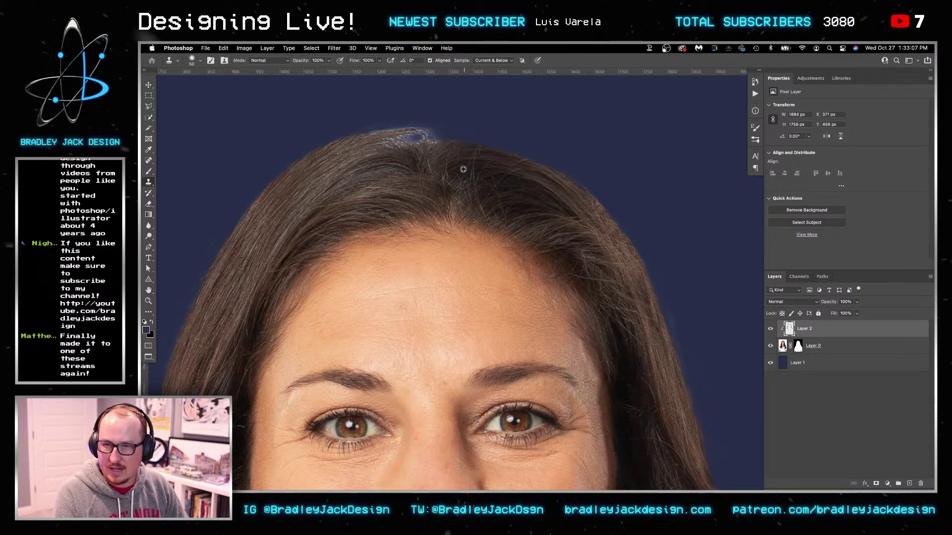
left_click_drag(428, 136, 367, 136)
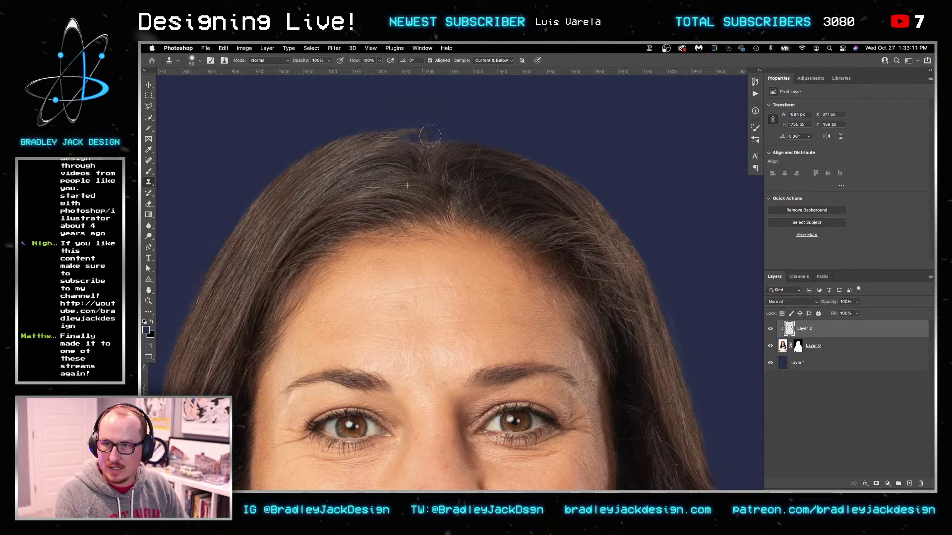
Check the cutout with navy Layer 1 hidden, look at the poster, and return to the portrait contents with Layer 1 shown
left_click(771, 362)
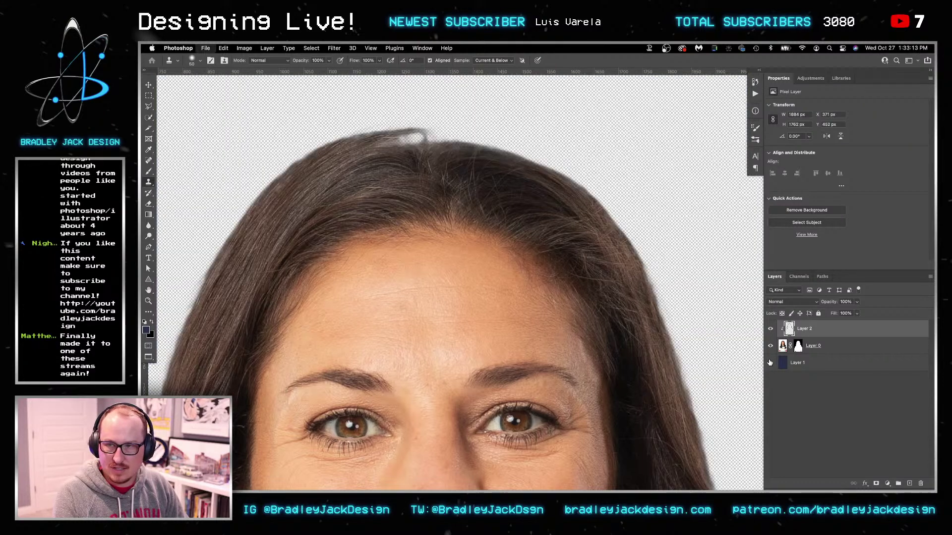
key("v")
key("ctrl+Tab")
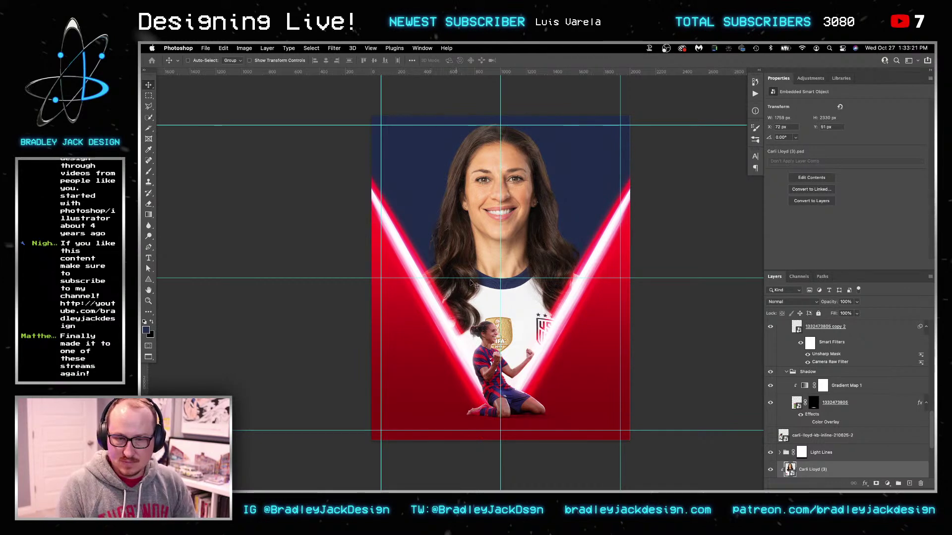
double_click(497, 258)
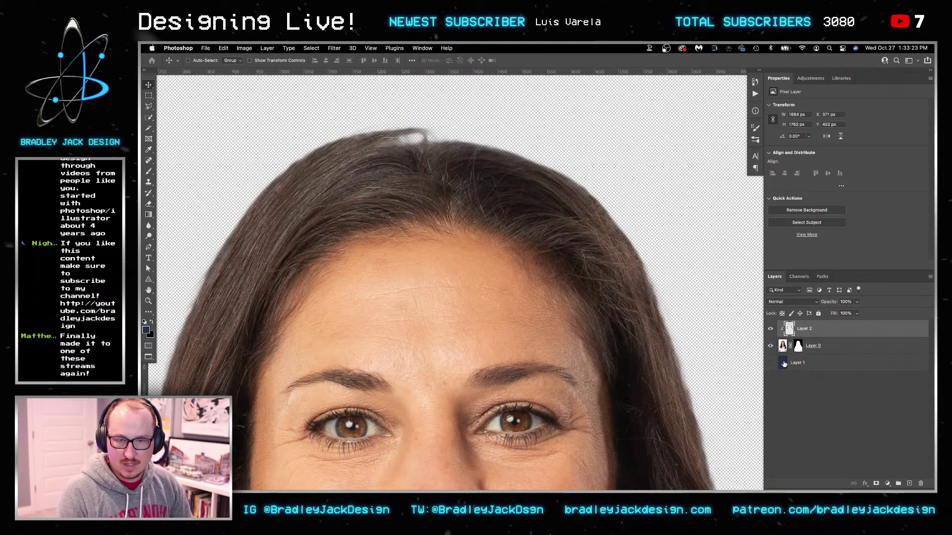
left_click(771, 363)
Try to brush the loose strands off the left-hand hair edge in Layer 0's mask, using a smaller black brush
left_click(798, 346)
key("b")
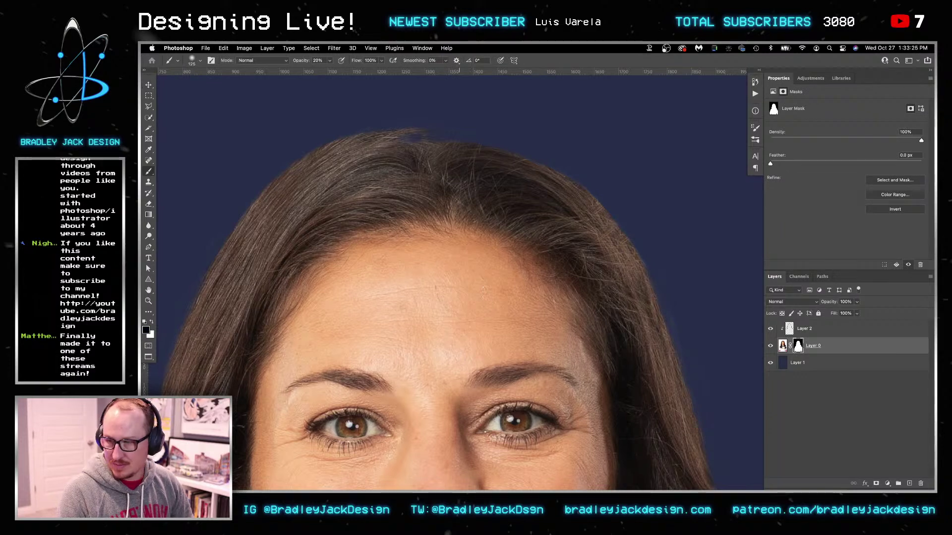
scroll(457, 253, "down", 3)
scroll(457, 253, "down", 10)
scroll(615, 211, "left", 6)
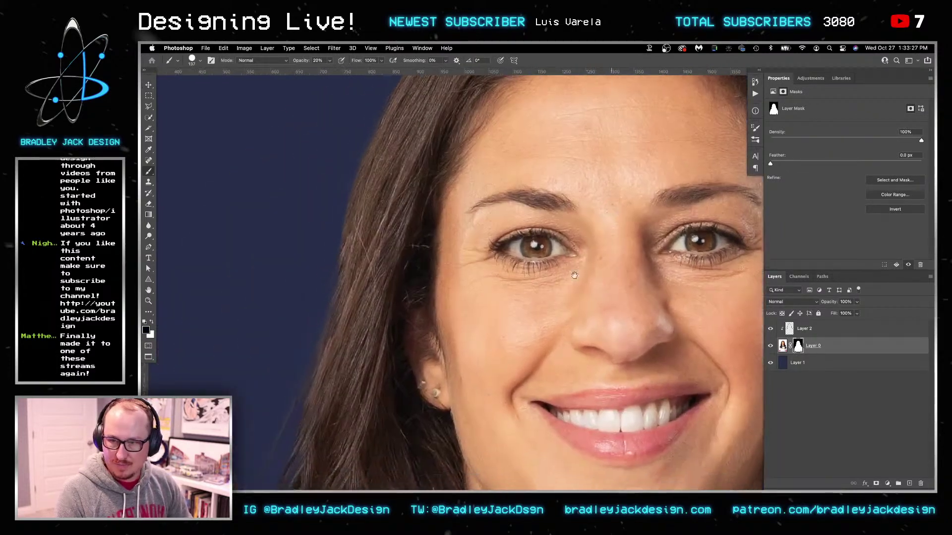
key("bracketleft")
key("bracketleft")
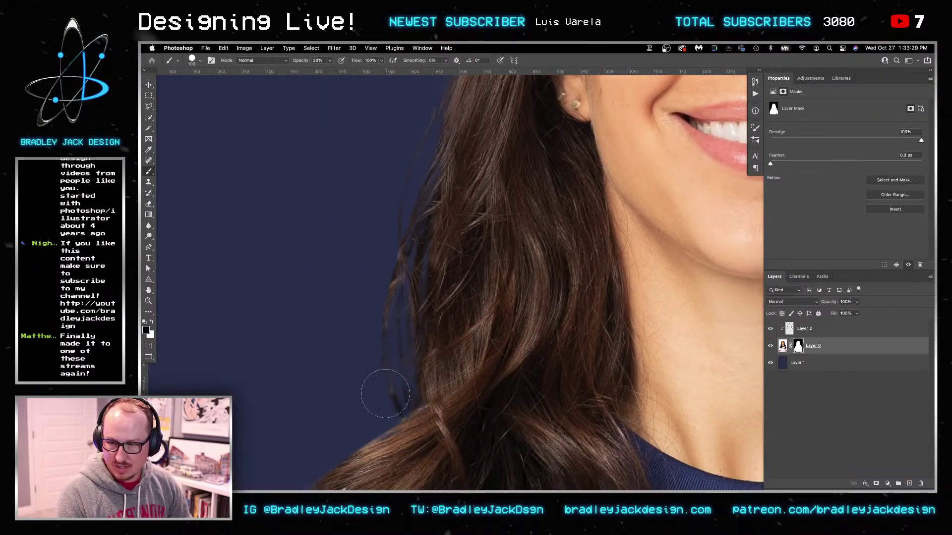
mouse_move(386, 394)
left_mouse_down()
mouse_move(386, 249)
mouse_move(421, 90)
mouse_move(384, 255)
mouse_move(414, 131)
left_mouse_up()
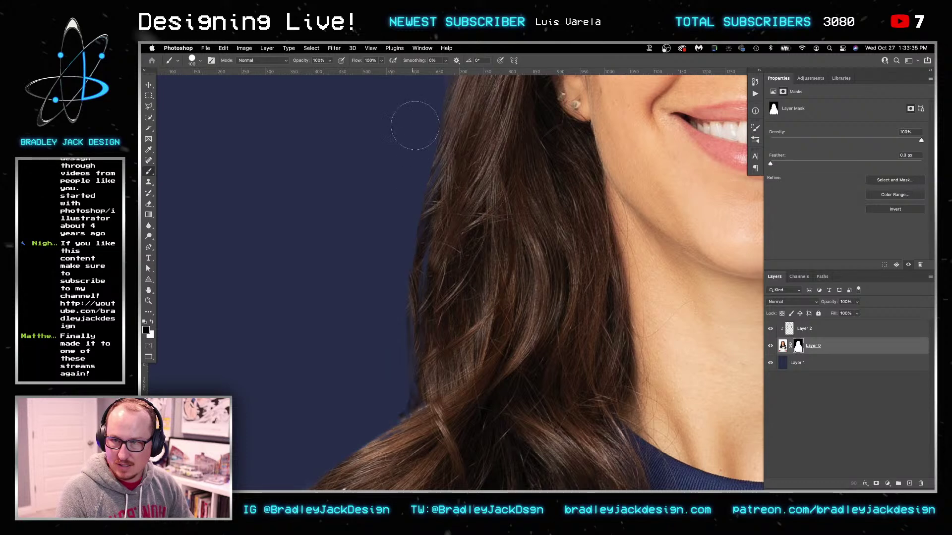
mouse_move(401, 231)
left_mouse_down()
mouse_move(386, 295)
mouse_move(390, 390)
left_mouse_up()
key("bracketleft")
key("bracketleft")
key("bracketleft")
key("bracketleft")
key("bracketleft")
key("bracketleft")
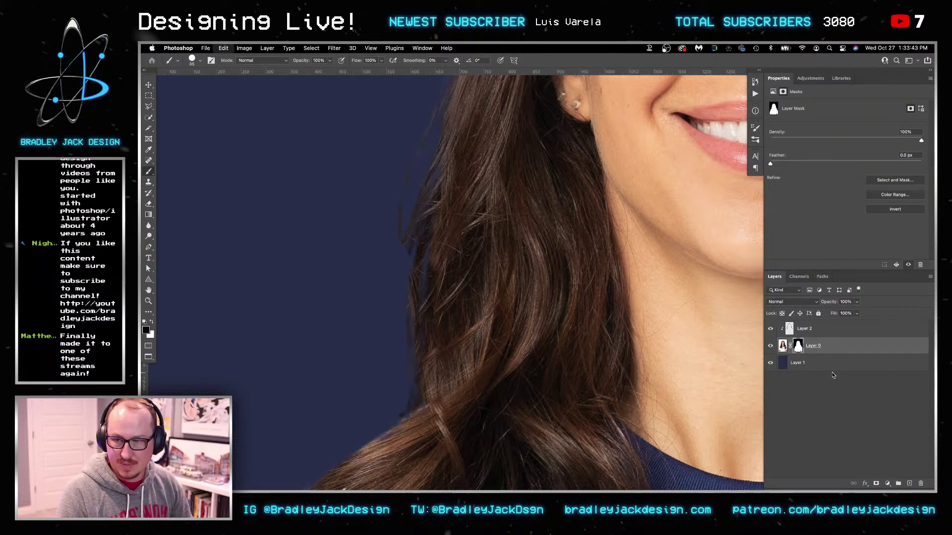
Group Layer 2 with the Layer 0 cutout and add a layer mask to the group
left_click(825, 329, "shift")
key("ctrl+g")
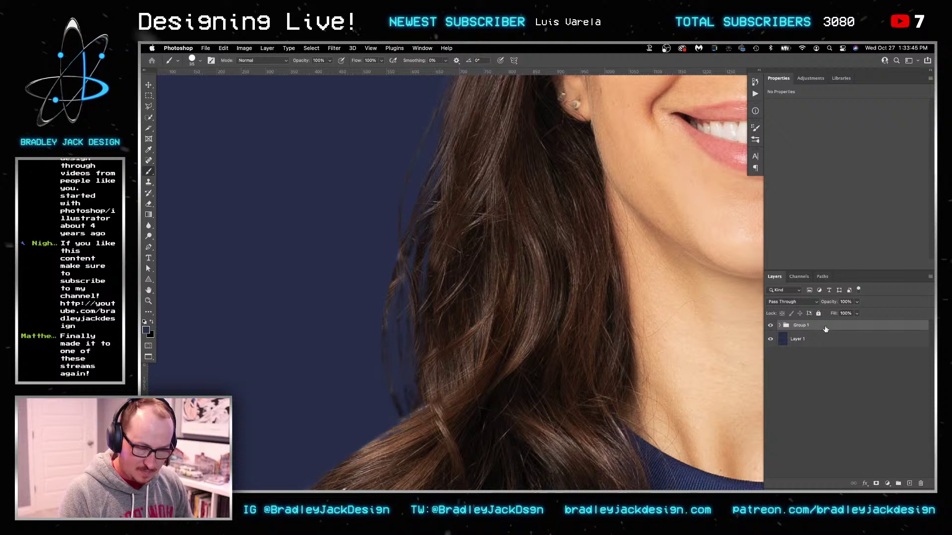
left_click(876, 484)
Paint out the loose strands along the left hair edge in the group's mask with a larger black brush
mouse_move(392, 412)
left_mouse_down()
mouse_move(422, 409)
mouse_move(479, 369)
left_mouse_up()
mouse_move(433, 391)
left_mouse_down()
mouse_move(450, 418)
mouse_move(472, 357)
mouse_move(500, 357)
left_mouse_up()
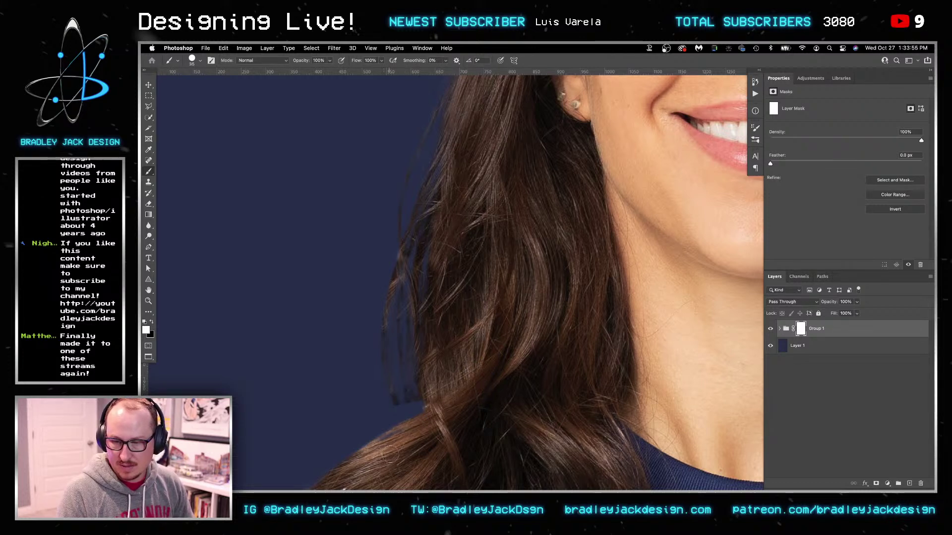
key("x")
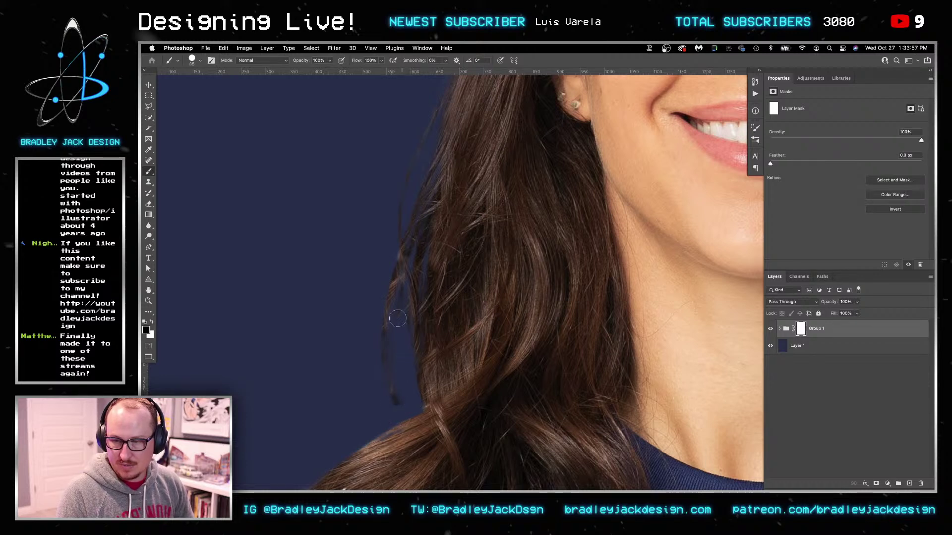
key("bracketright")
key("bracketright")
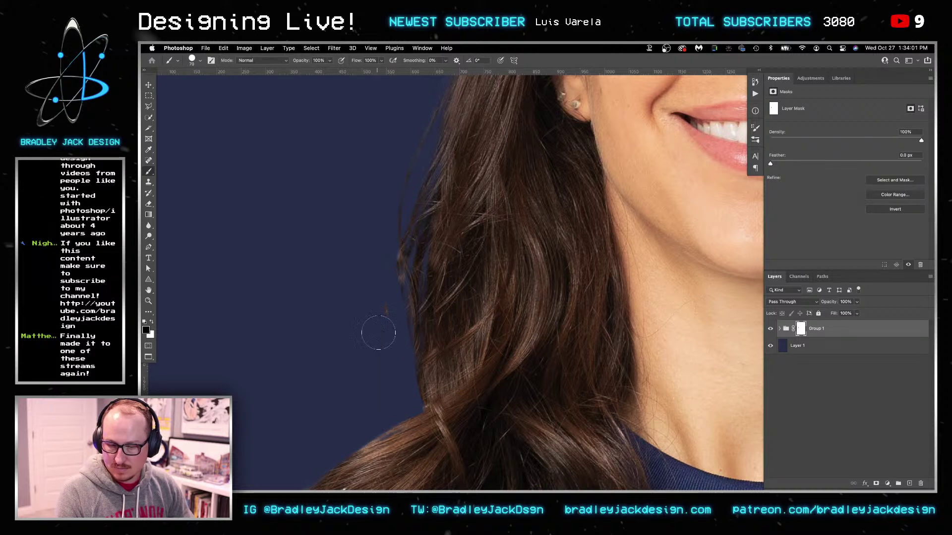
left_click_drag(425, 245, 372, 324)
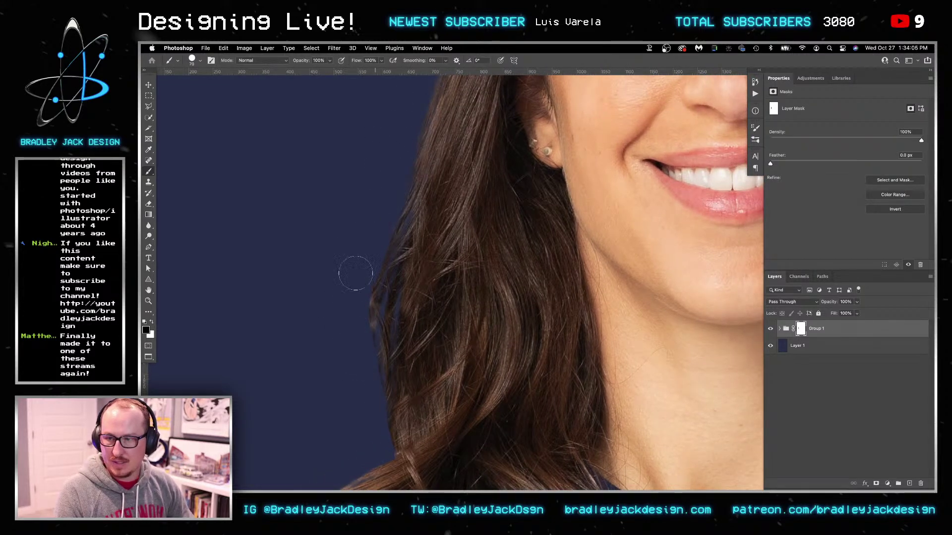
mouse_move(365, 313)
left_mouse_down()
mouse_move(365, 402)
mouse_move(401, 139)
mouse_move(378, 277)
mouse_move(376, 431)
mouse_move(408, 103)
left_mouse_up()
left_click_drag(375, 438, 375, 434)
Mask out the flyaway hairs along the crown of the head in the group's mask
scroll(432, 220, "up", 5)
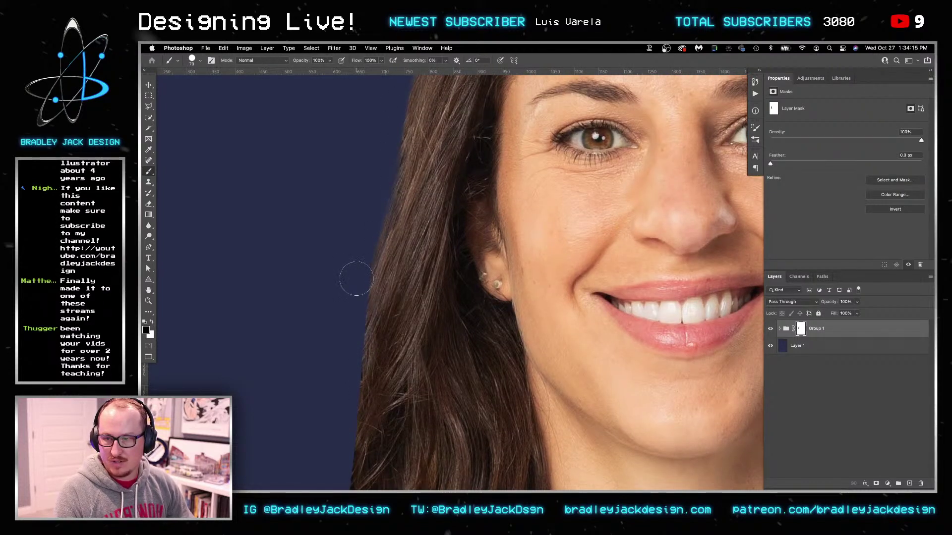
scroll(350, 277, "up", 5)
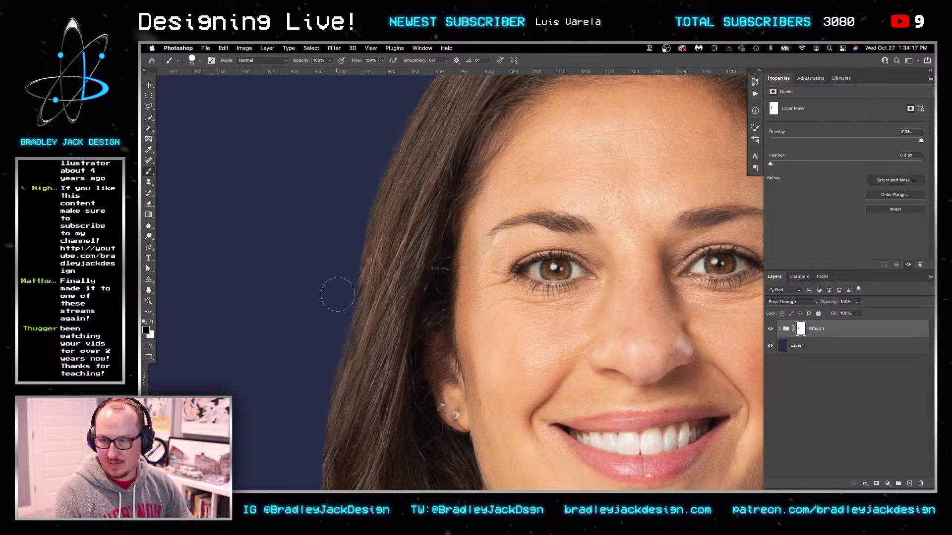
scroll(368, 159, "up", 5)
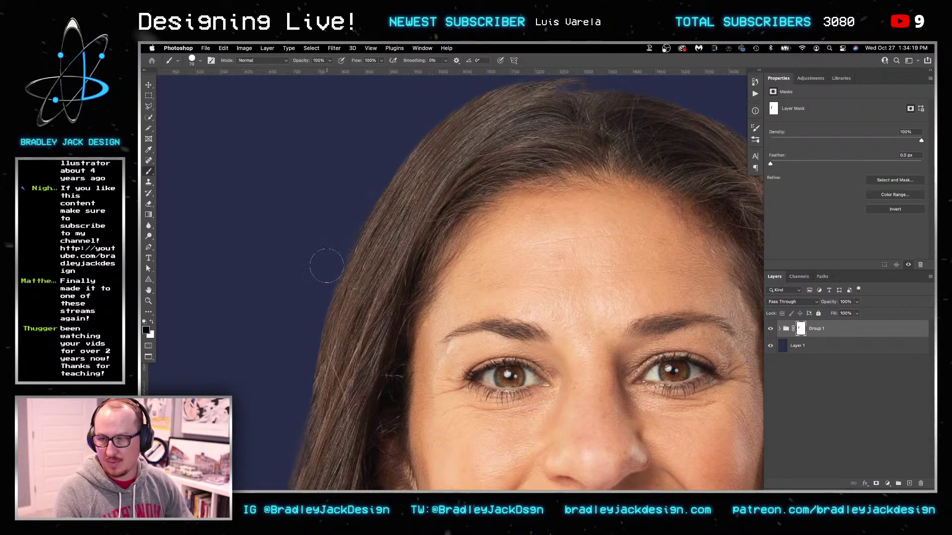
scroll(391, 144, "up", 5)
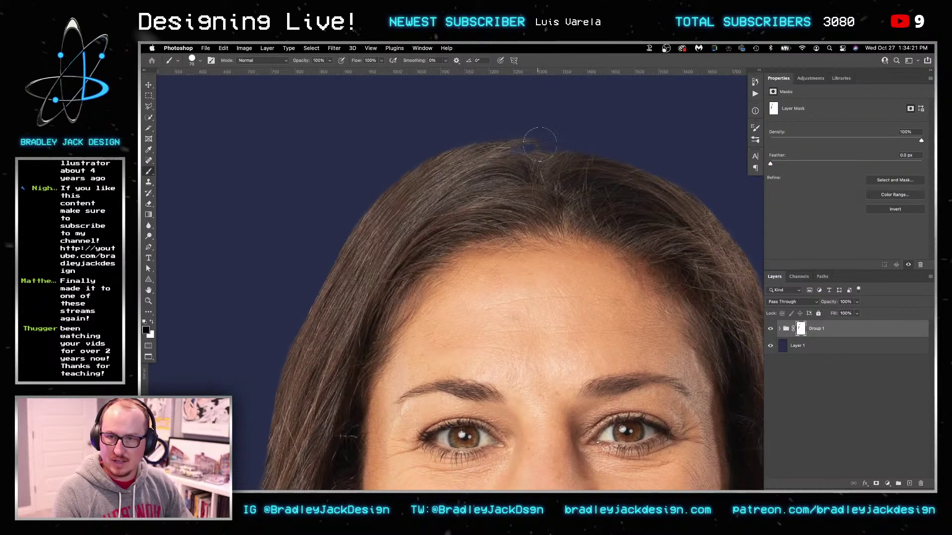
mouse_move(568, 131)
left_mouse_down()
mouse_move(476, 134)
mouse_move(416, 155)
left_mouse_up()
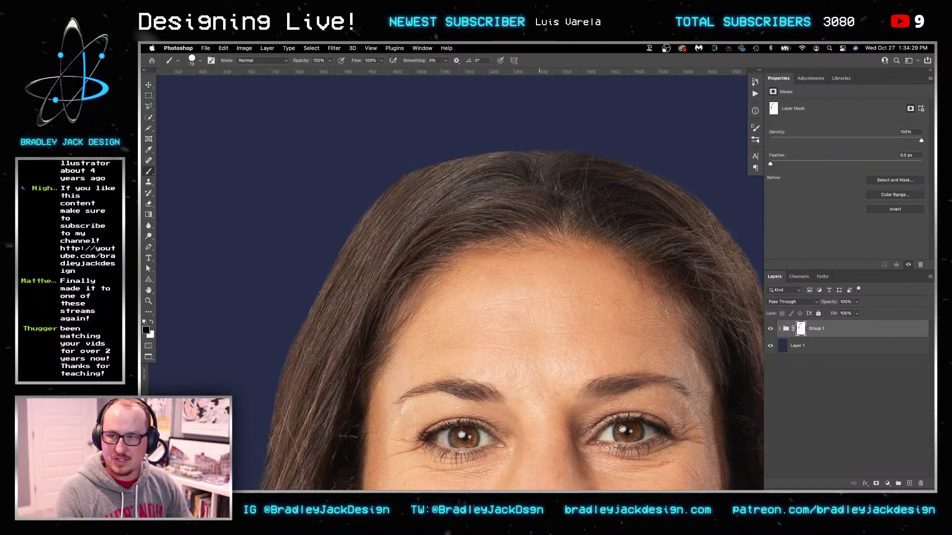
Hide the navy Layer 1 to check the masked hair against transparency
left_click(770, 347)
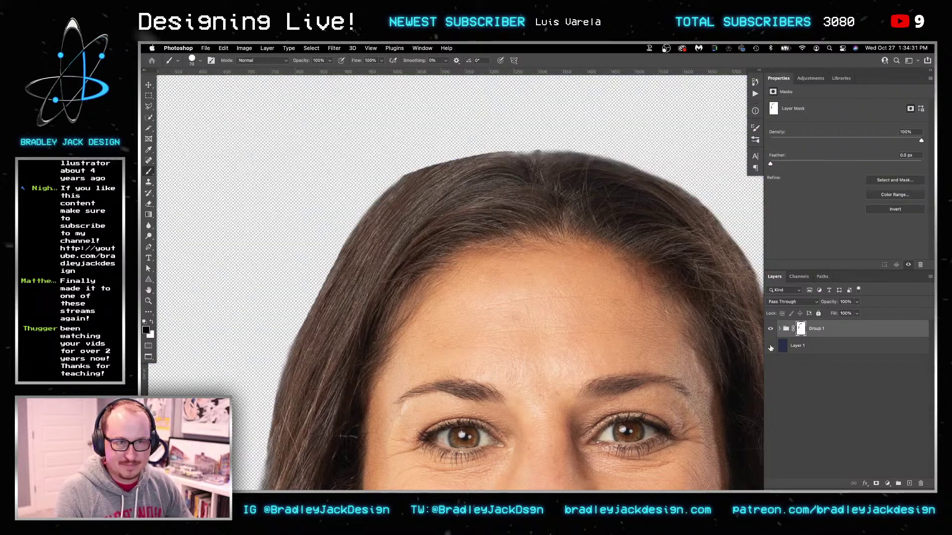
key("ctrl+Tab")
key("v")
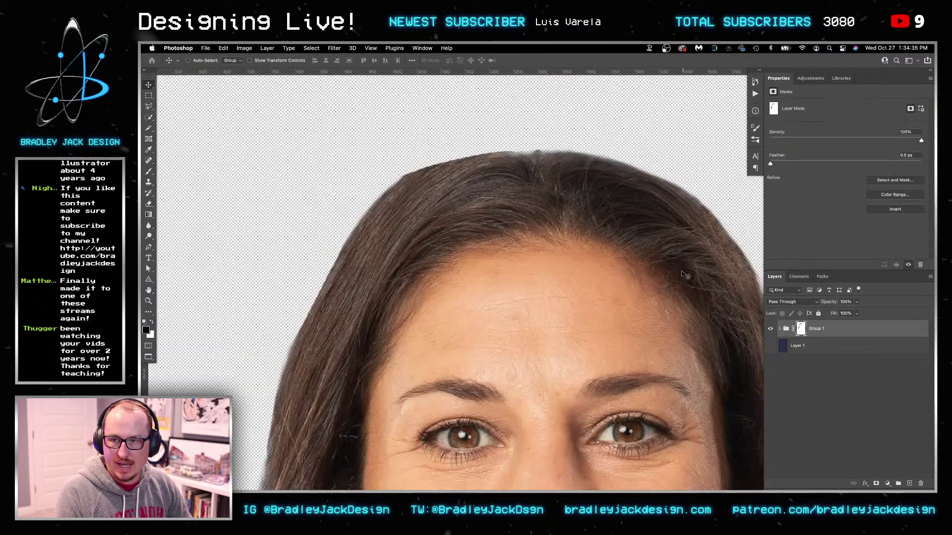
key("ctrl+Tab")
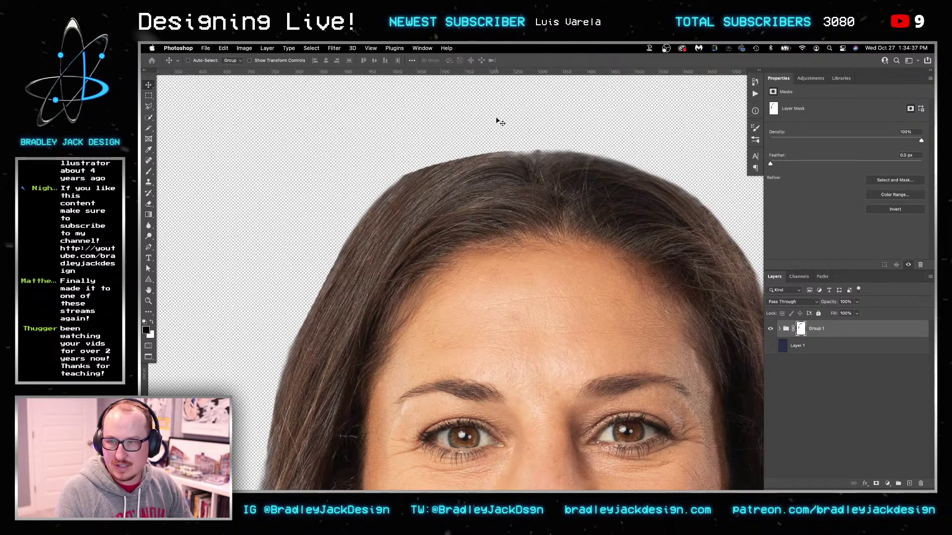
Reshape the crown outline in the group's mask with a 400 px black brush, restoring hair with a 200 px white brush
key("ctrl+minus")
key("b")
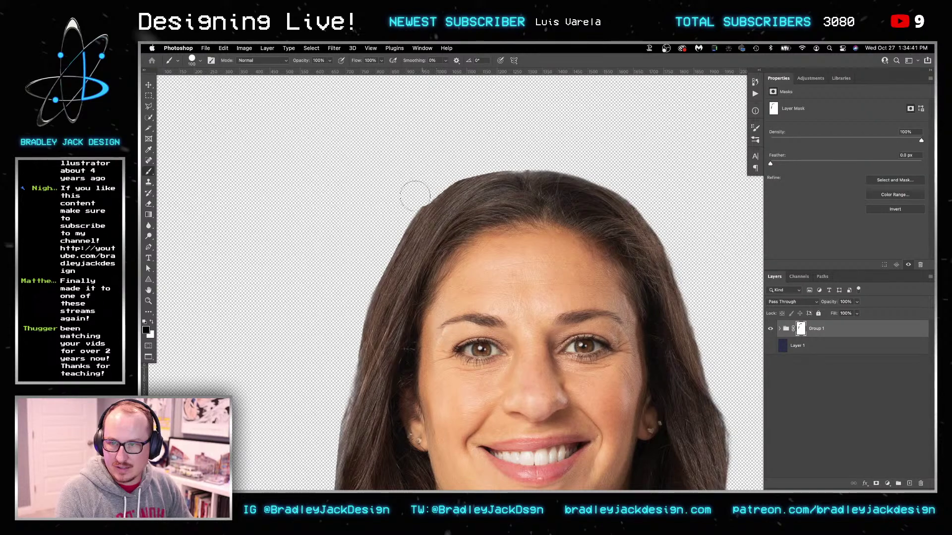
key("bracketright")
key("bracketright")
key("bracketright")
key("bracketright")
key("bracketright")
key("bracketright")
key("bracketright")
key("x")
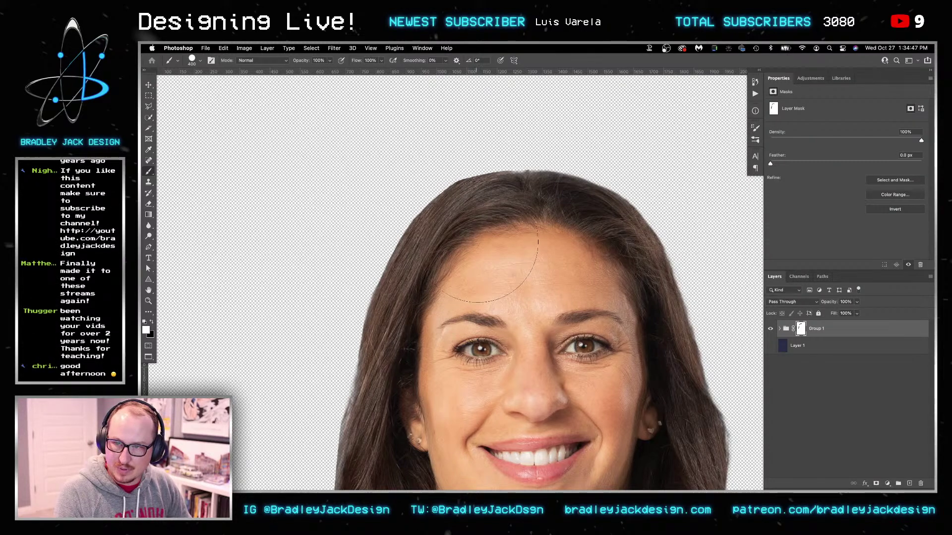
key("x")
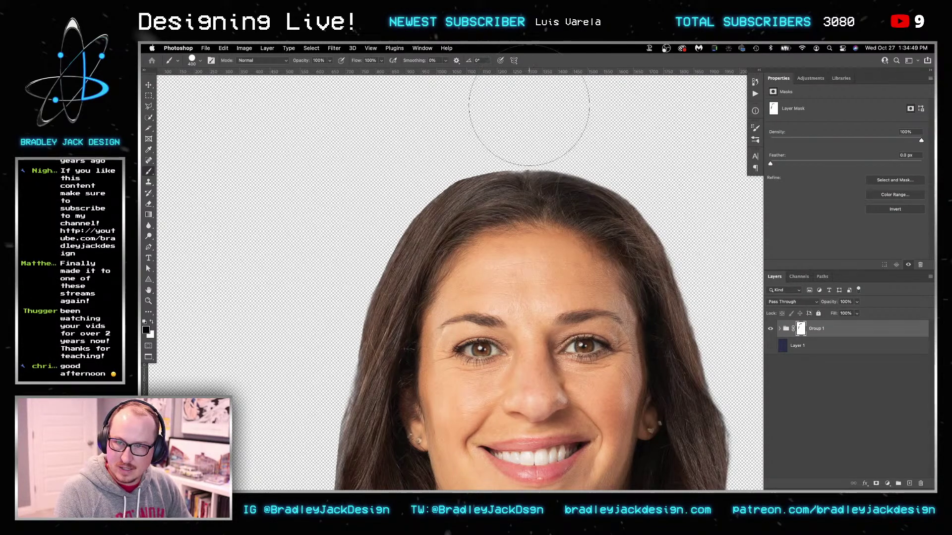
left_click_drag(532, 110, 530, 116)
key("bracketleft")
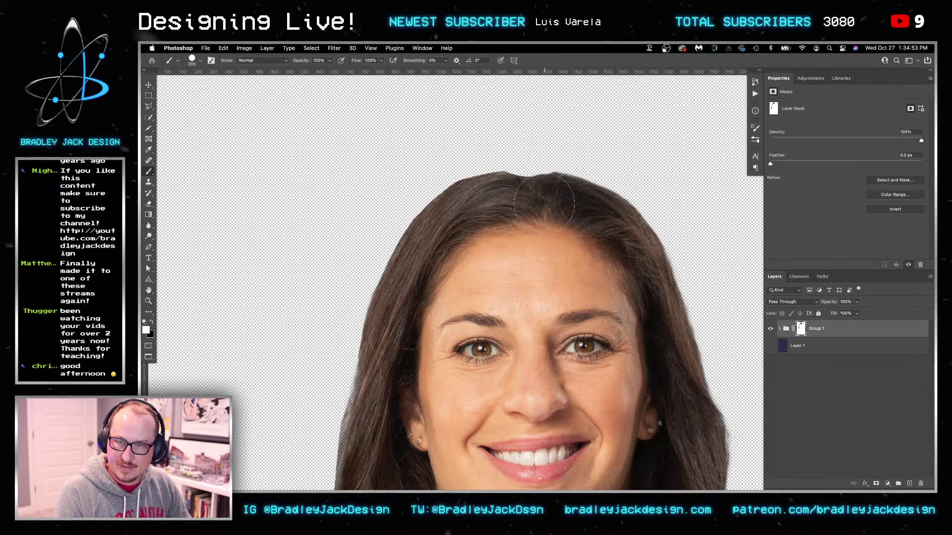
key("bracketleft")
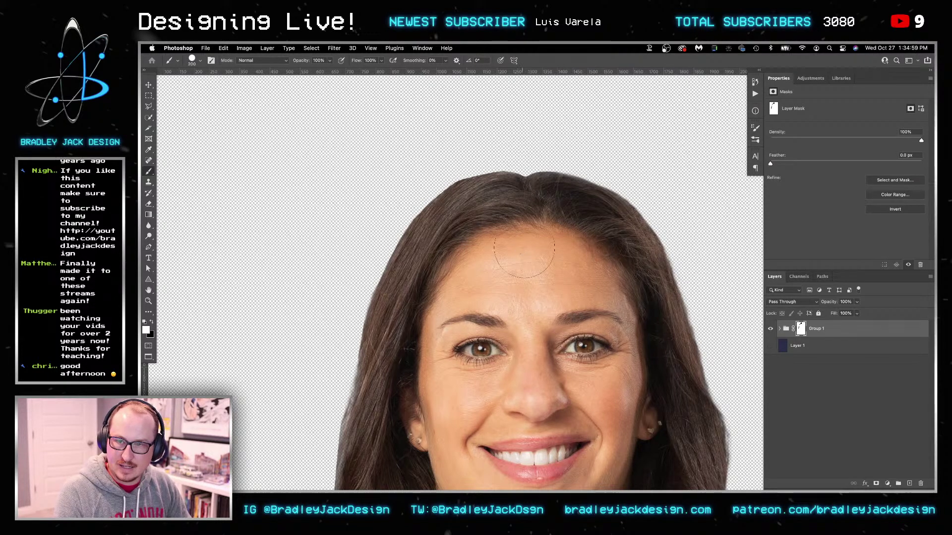
Check the portrait's hair edges in the poster and return to the portrait contents
key("super+w")
key("v")
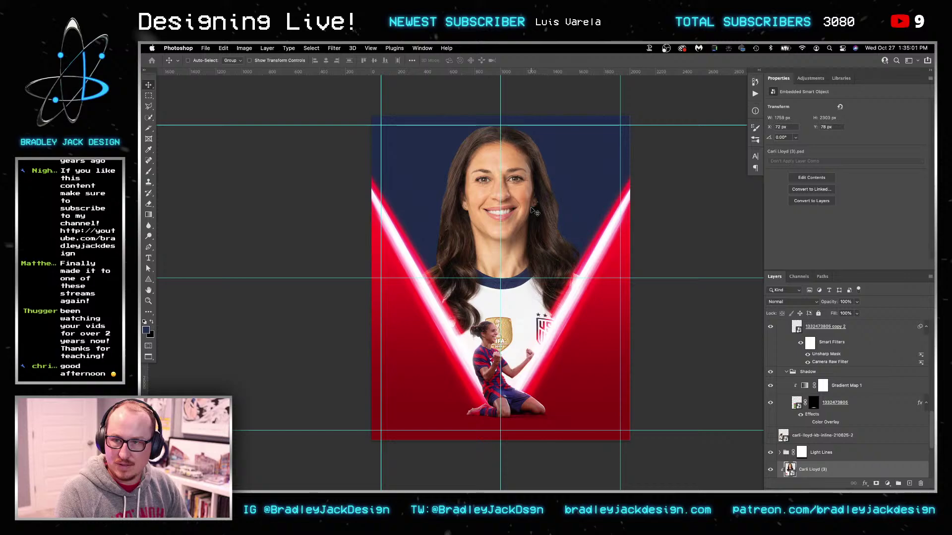
double_click(591, 223)
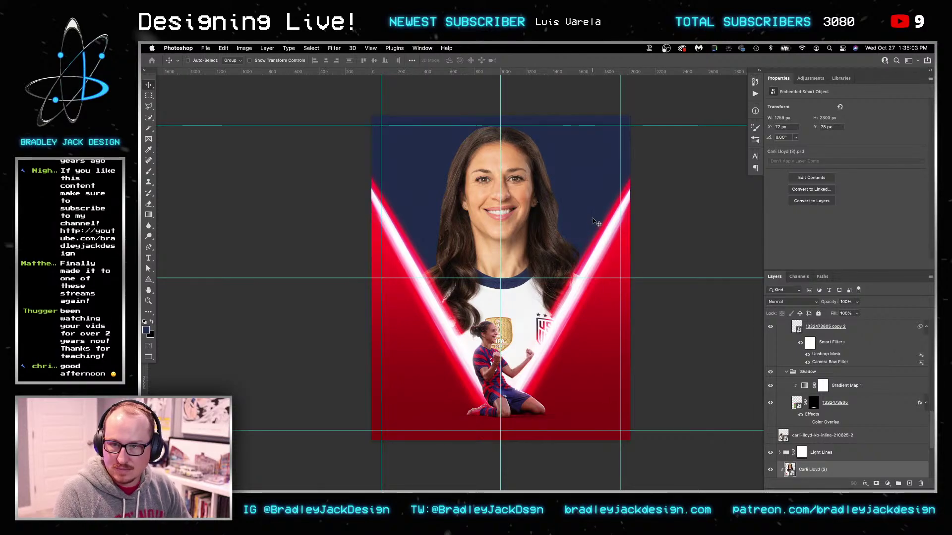
scroll(517, 193, "down", 3)
key("b")
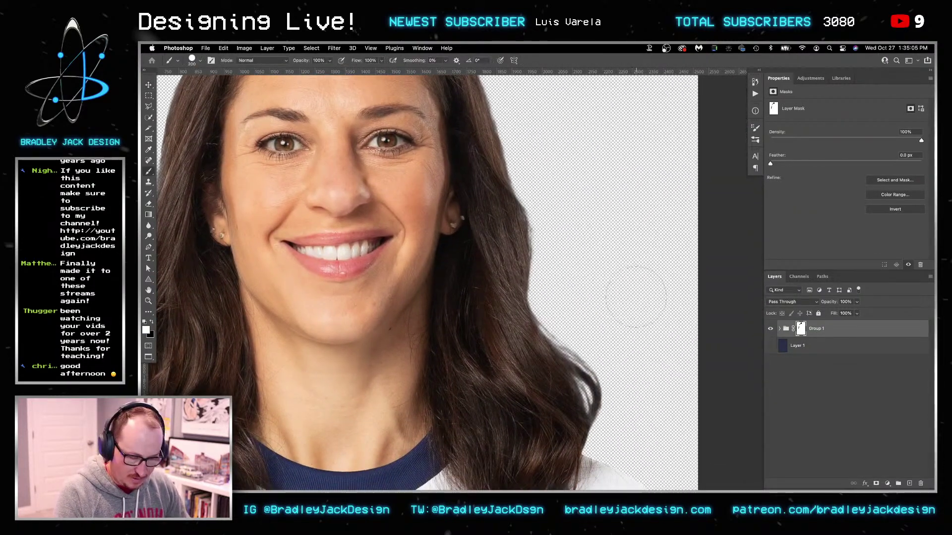
Mask the stray hairs along the right hair edge with a 500 px black brush, and return to the poster
key("bracketright")
key("x")
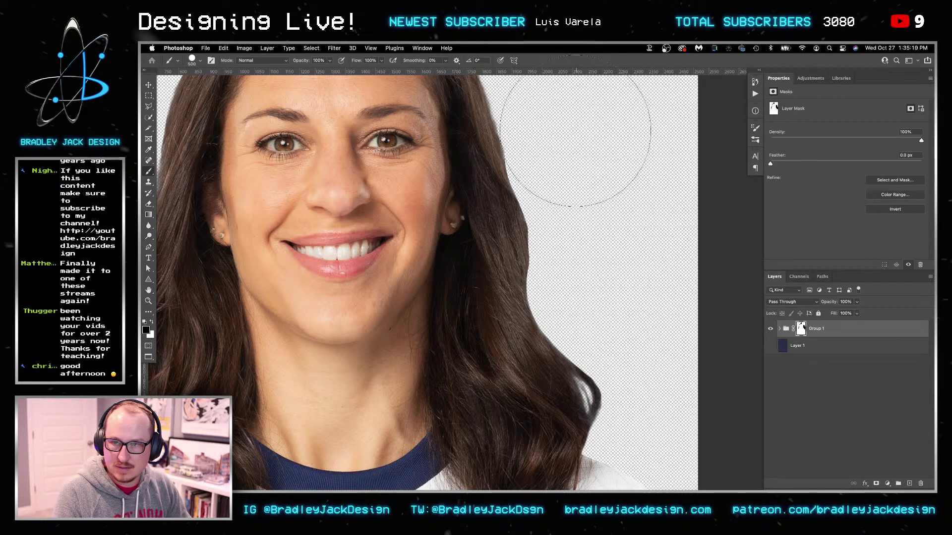
scroll(575, 124, "up", 5)
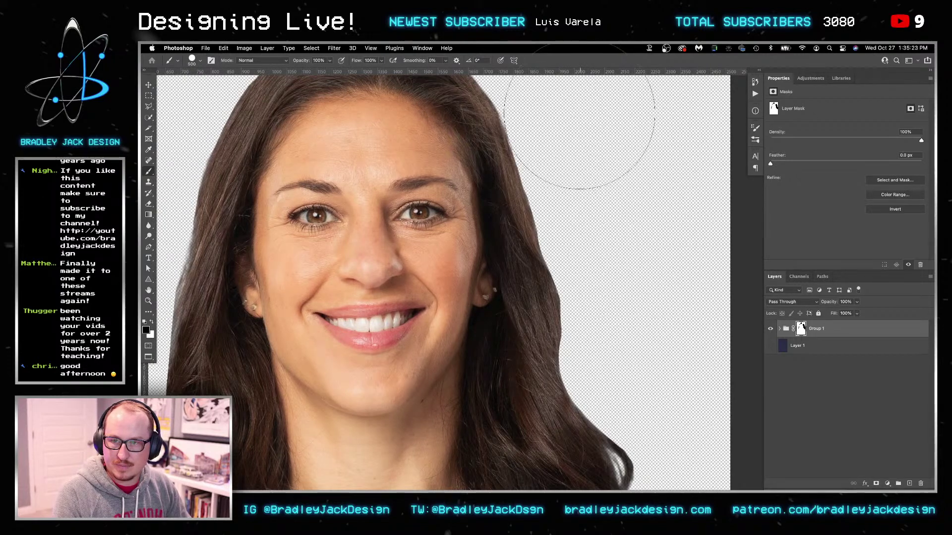
key("v")
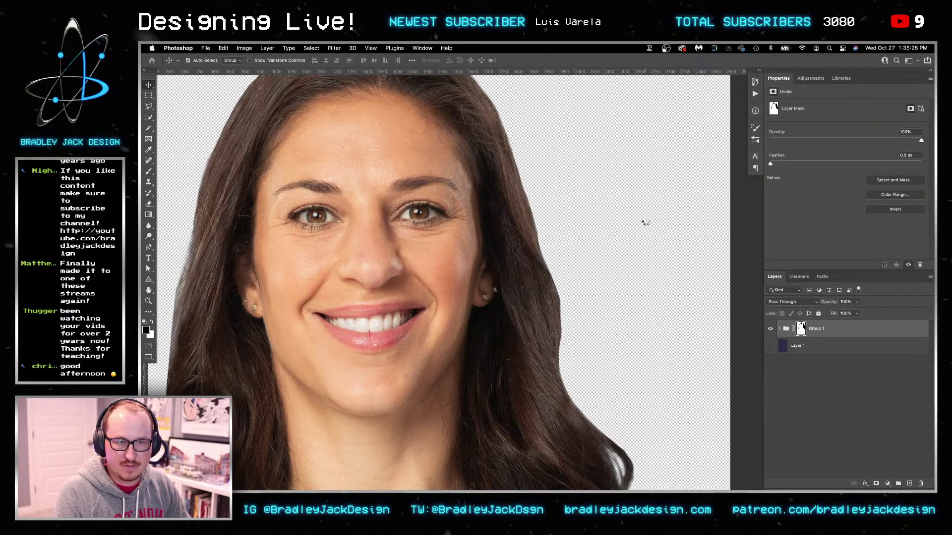
key("super+w")
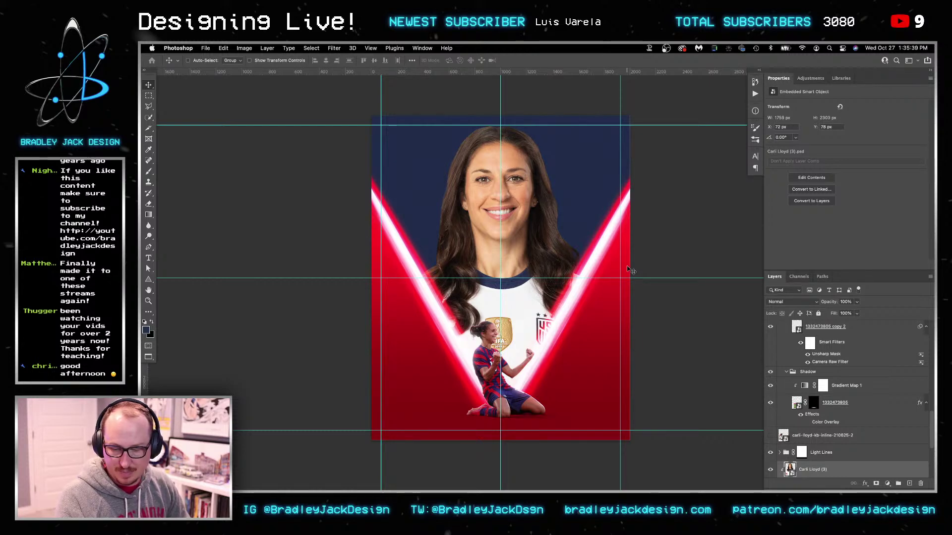
Look through the kneeling player's layer stack, including the Hue/Saturation 1 adjustment settings
scroll(541, 337, "down", 2)
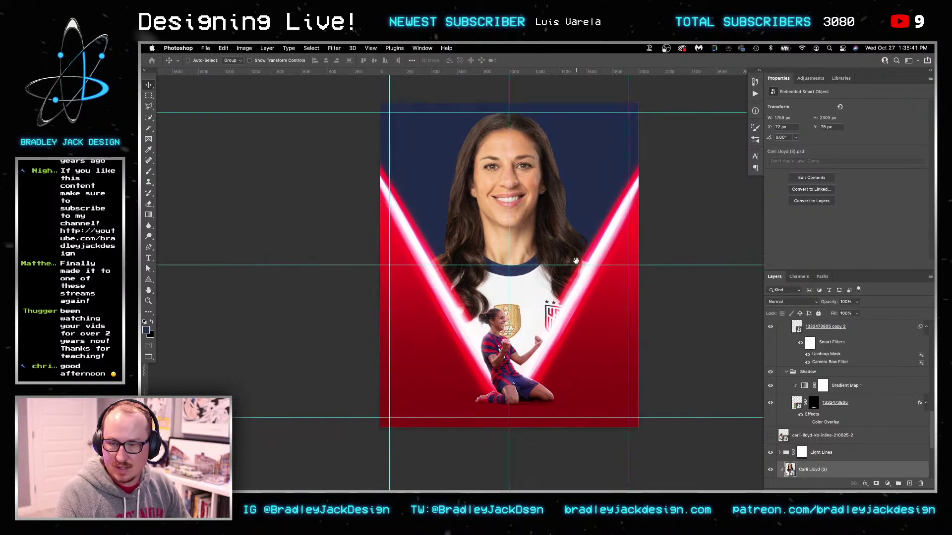
key("z")
scroll(812, 389, "down", 3)
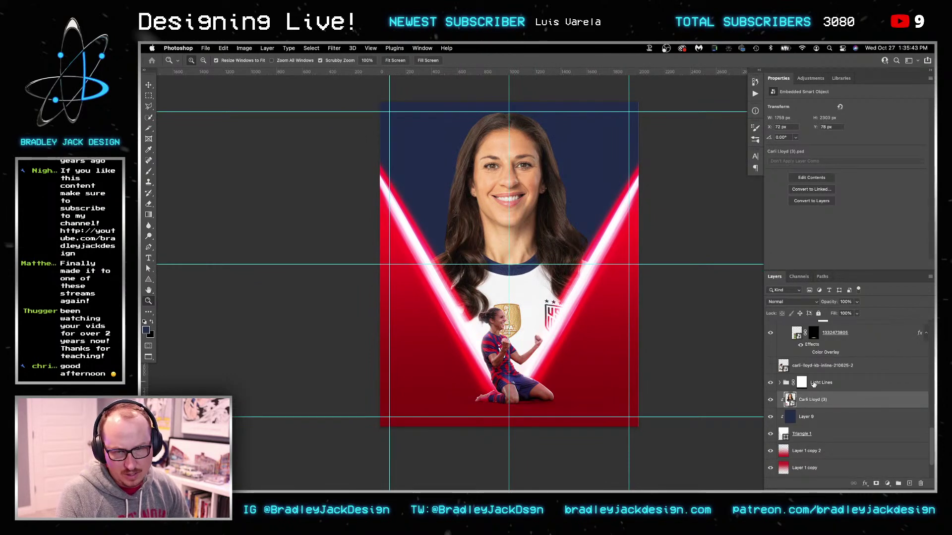
scroll(819, 381, "up", 5)
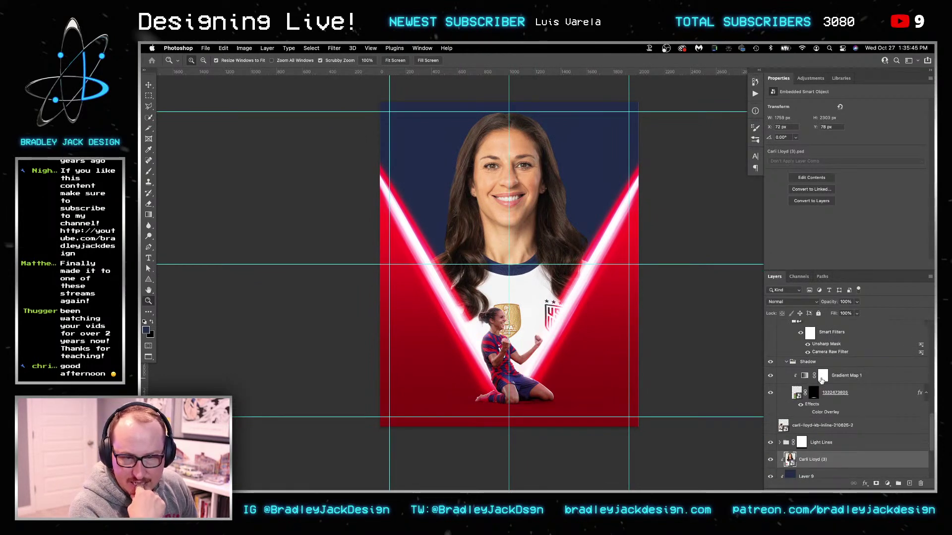
scroll(822, 381, "up", 4)
left_click(845, 401)
scroll(839, 369, "up", 1)
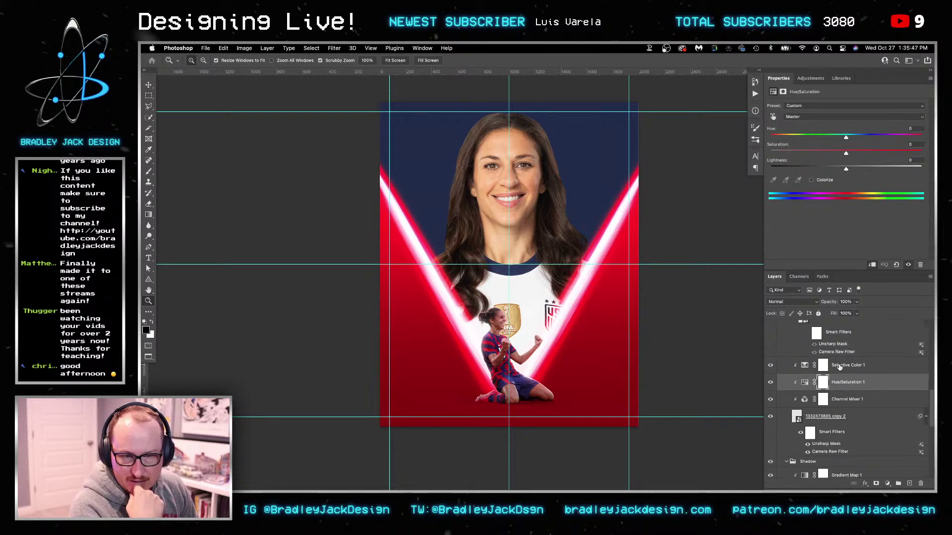
scroll(839, 369, "up", 6)
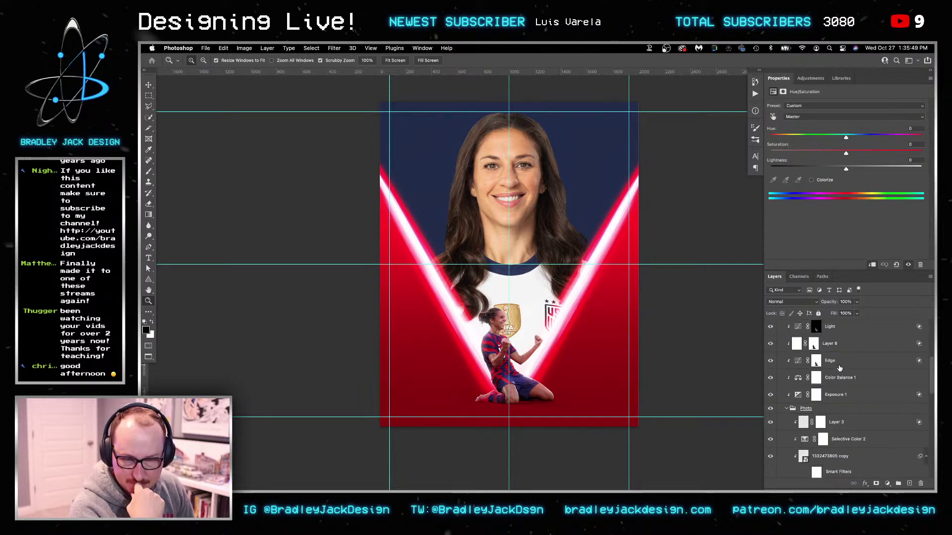
Select Color Balance 1 and compare the kneeling player with the adjustment off and on
left_click(819, 384)
left_click(770, 378)
left_click(771, 378)
left_click(770, 379)
left_click(770, 379)
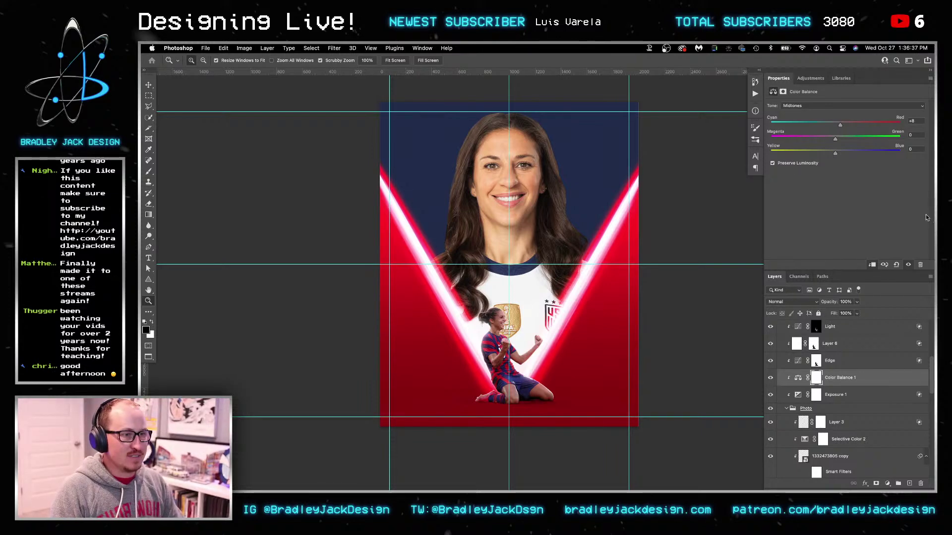
Collapse the Front Slide Carli group in the poster's layer stack
key("v")
left_click_drag(549, 302, 581, 319)
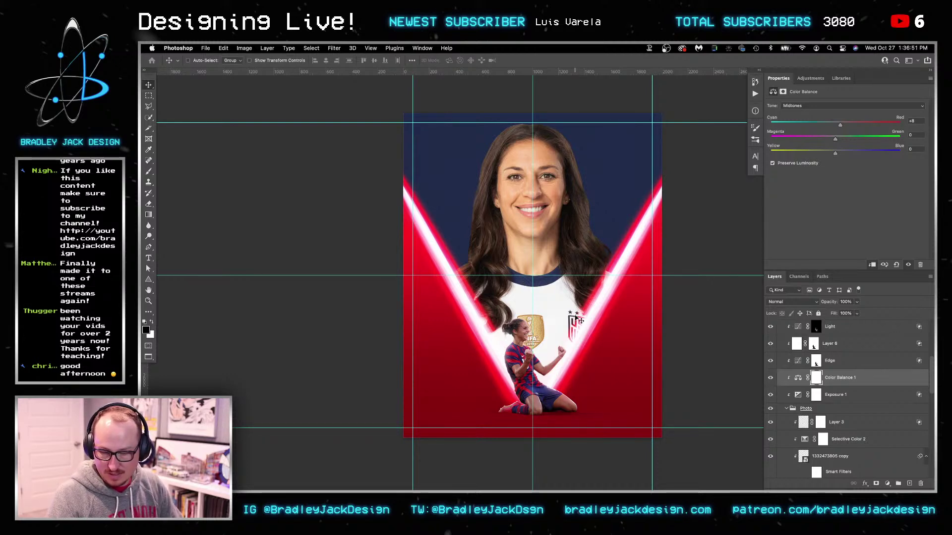
scroll(605, 304, "up", 2)
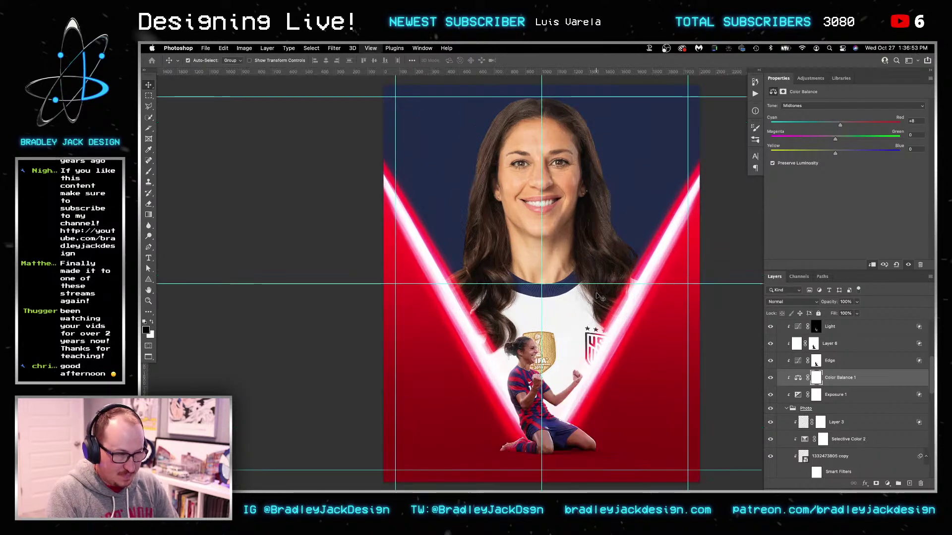
scroll(804, 387, "up", 5)
left_click(781, 394)
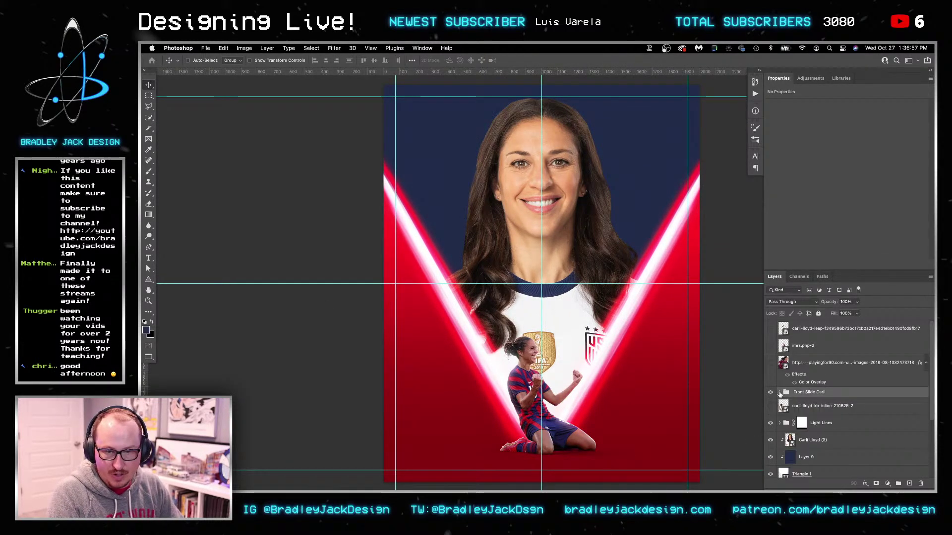
Show the shouting player's layer and turn off its Color Overlay effect
left_click(771, 363)
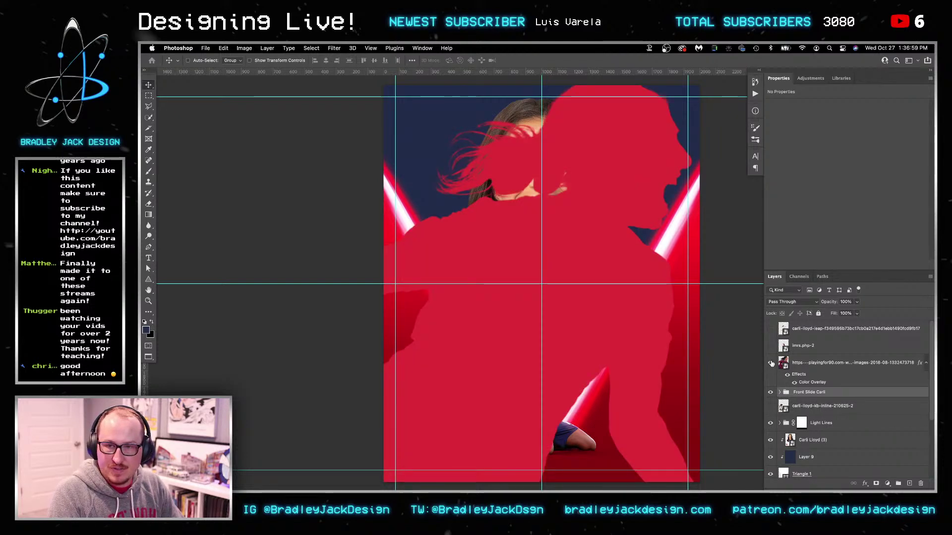
left_click(794, 382)
left_click(784, 386)
Scale the shouting player to 25%, reduce it further to about 19.5%, and place it over the portrait's right side
key("ctrl+t")
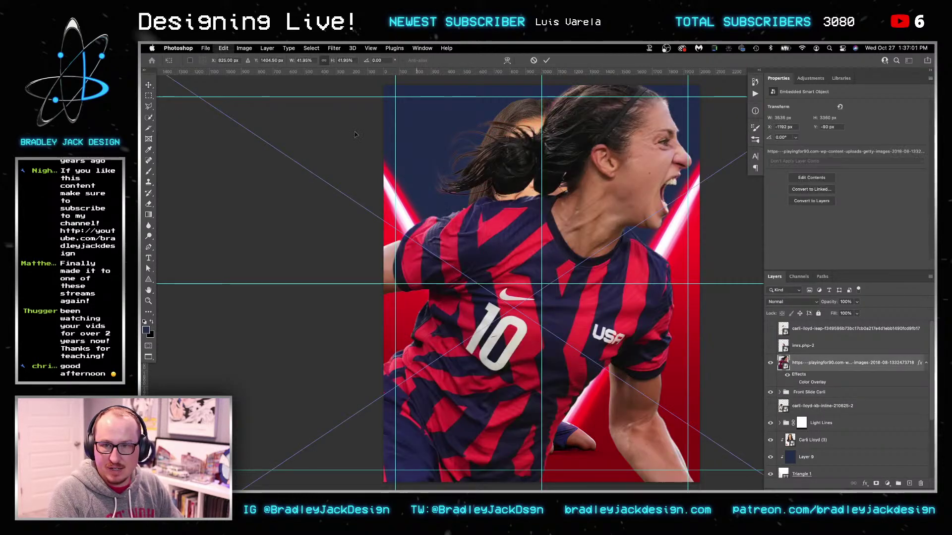
left_click(310, 60)
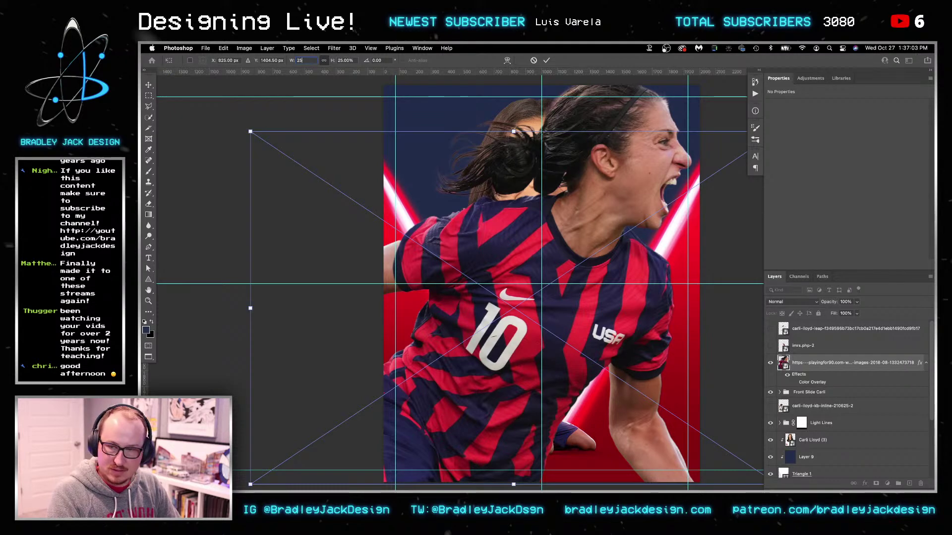
type("25")
key("Return")
key("Return")
key("ctrl+t")
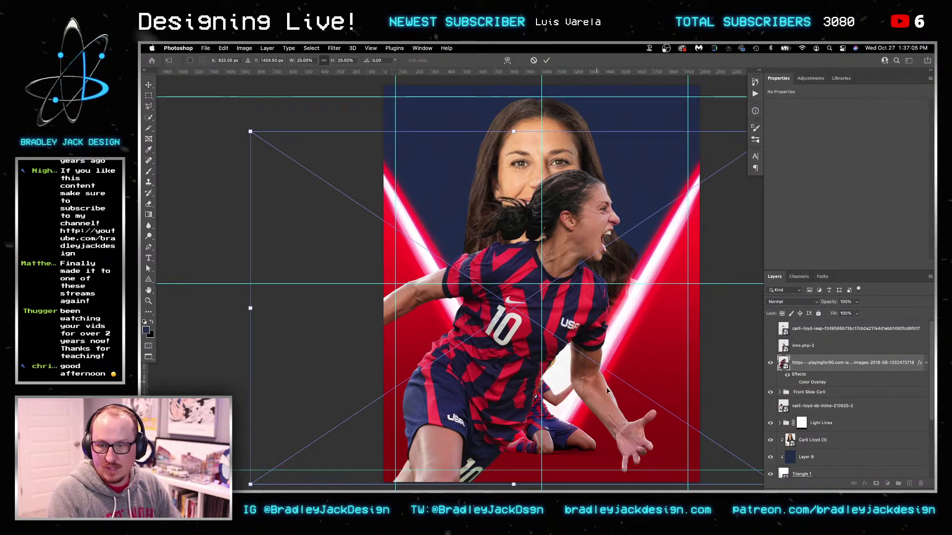
left_click_drag(257, 134, 308, 170)
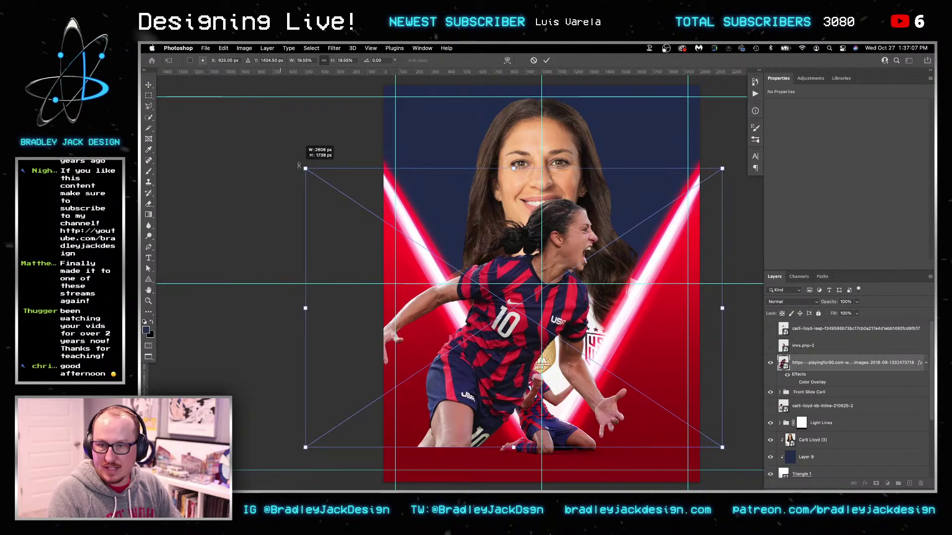
left_click_drag(526, 352, 628, 290)
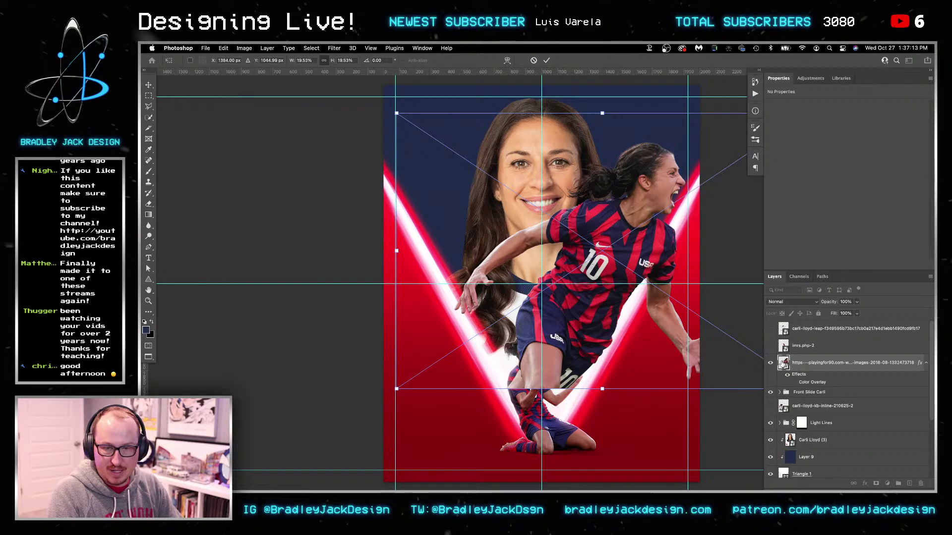
key("Return")
Hide the portrait and move the shouting player beneath Light Lines, clipped within the triangle at about X 75, Y 194 px
left_click(771, 440)
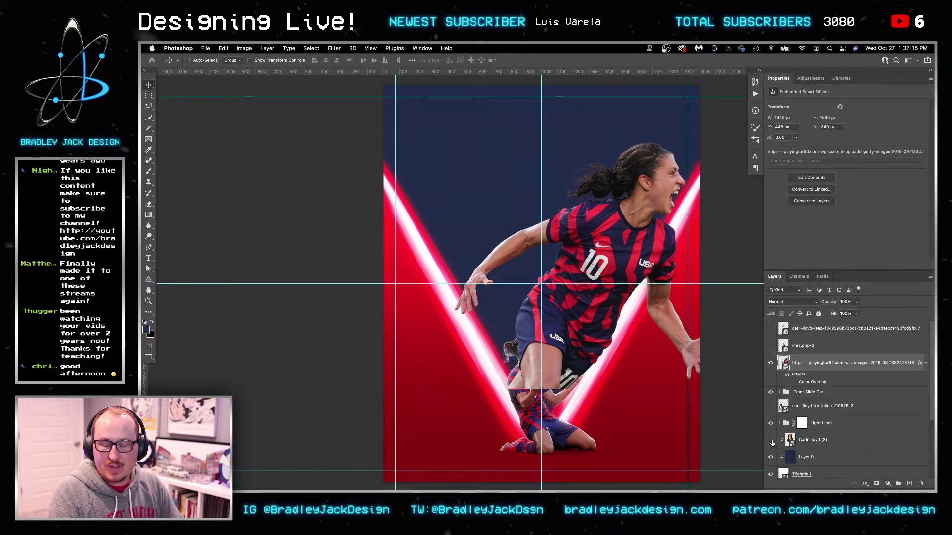
left_click_drag(798, 370, 792, 430)
left_click_drag(634, 271, 574, 242)
Show only the leaping player in place of the shouting one, clipping its layer directly above Carli Lloyd (3)
left_click(770, 341)
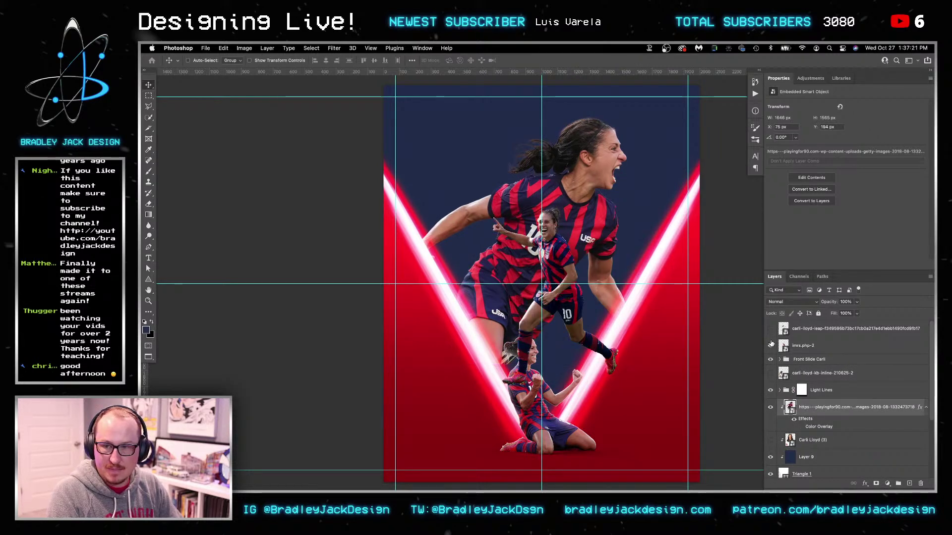
left_click(769, 329)
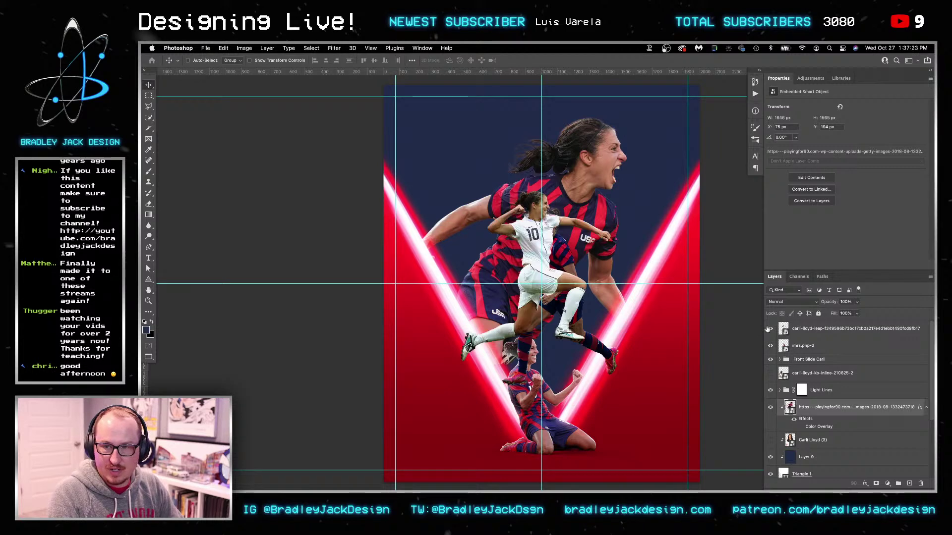
left_click(790, 330)
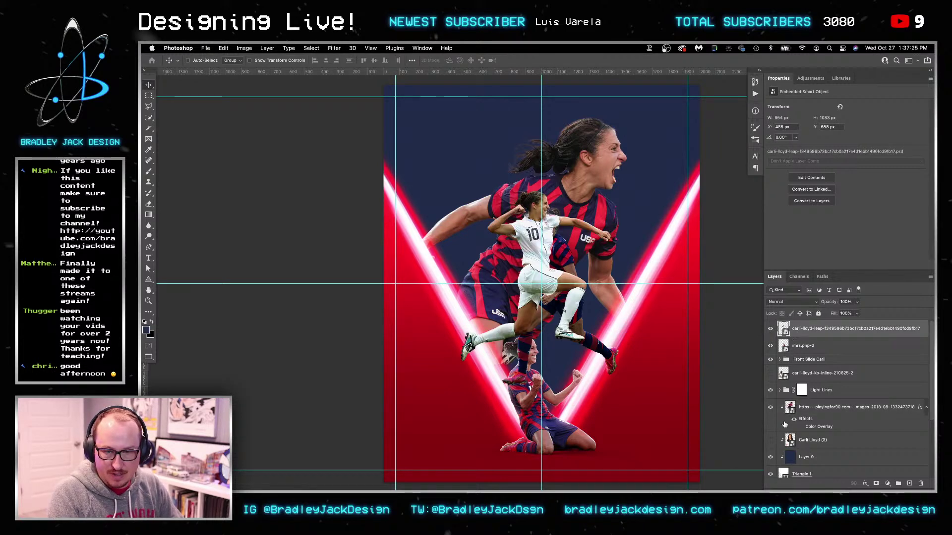
left_click(771, 408)
left_click_drag(804, 421, 804, 423)
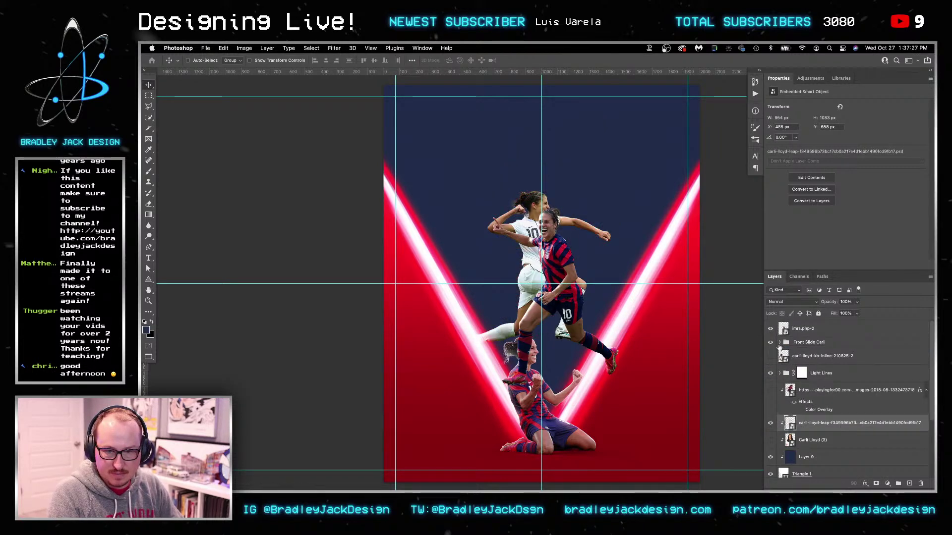
left_click(770, 327)
Enlarge the leaping player to about 1458 × 1652 px and raise it to the top of the V
left_click(827, 442)
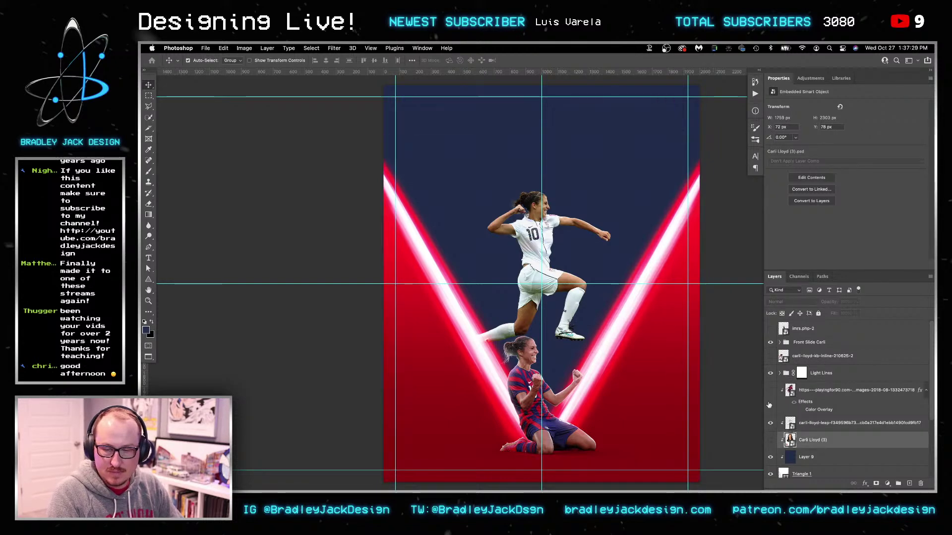
left_click(815, 424)
key("ctrl+t")
left_click_drag(602, 301, 603, 258)
left_click_drag(699, 357, 751, 423)
key("Return")
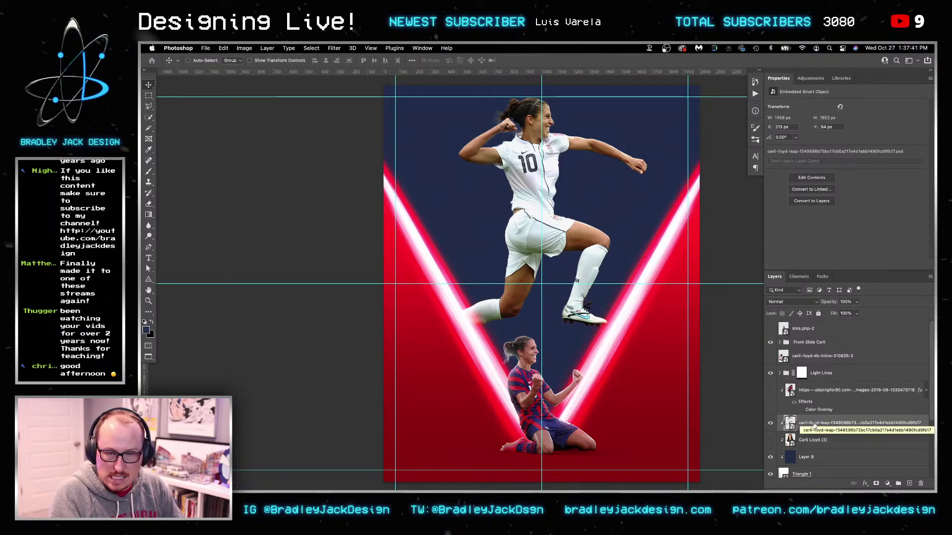
Move the leaping player's layer out of the clipping stack to above Light Lines and reposition it at about X 278, Y 173 px
left_click_drag(813, 428, 792, 359)
left_click_drag(560, 283, 569, 296)
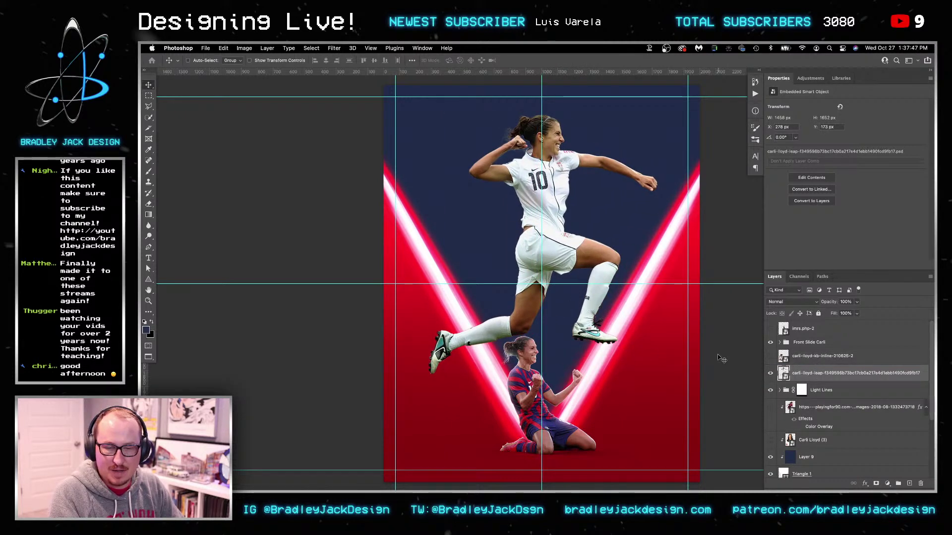
key("z")
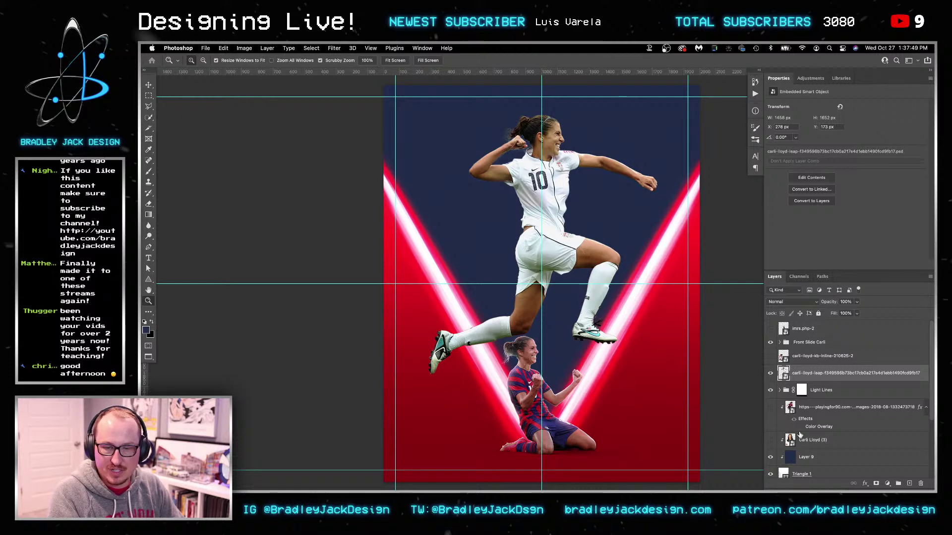
Show the portrait and place the leaping player over its right side, scaled down to about 1034 × 1173 px
left_click(770, 441)
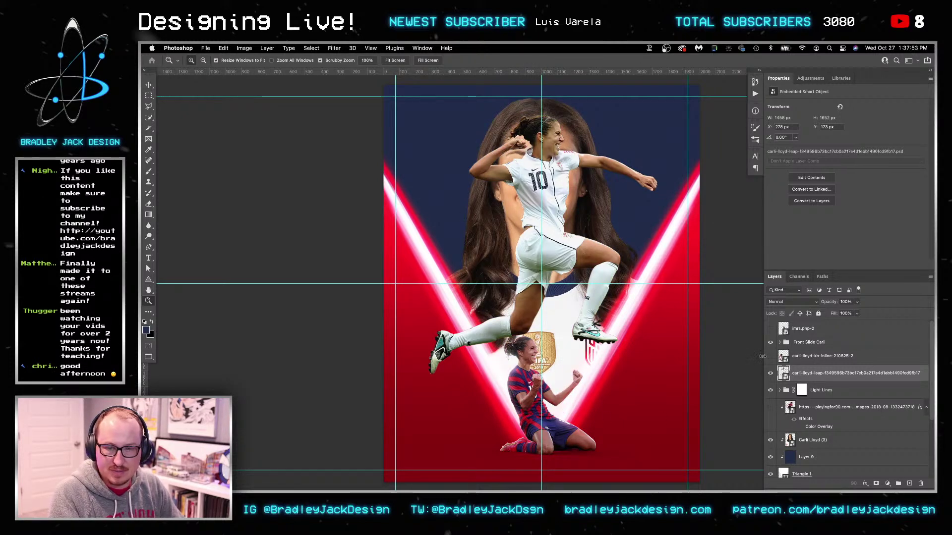
key("v")
left_click_drag(145, 223, 657, 331)
key("ctrl+t")
left_click_drag(372, 117, 451, 172)
key("Return")
Nudge the leaping player into position over the right light beam, down to Y 806 px
key("shift+Left")
key("shift+Down")
key("shift+Left")
key("shift+Down")
key("shift+Left")
key("shift+Down")
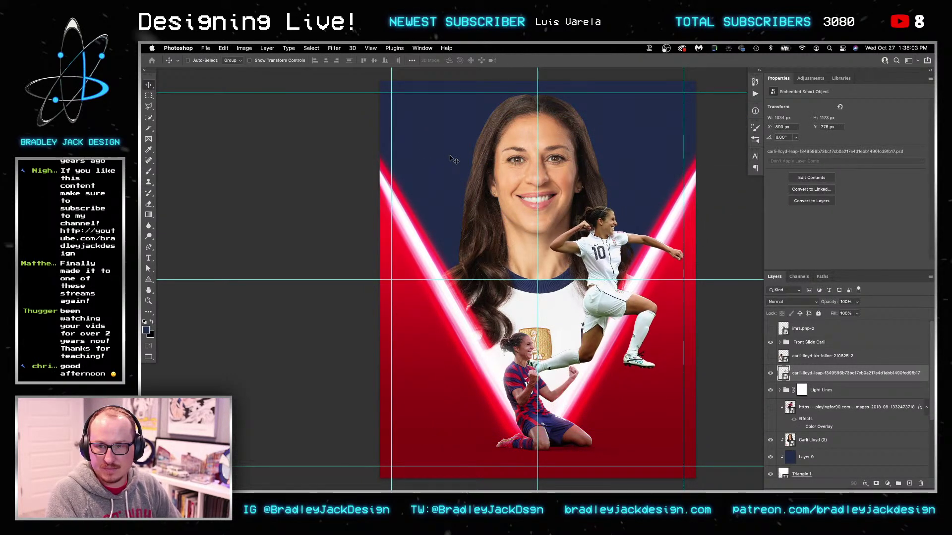
key("shift+Down")
key("shift+Down")
key("shift+Down")
key("Right")
key("Right")
key("Right")
key("Right")
key("Right")
key("Right")
key("Right")
key("Right")
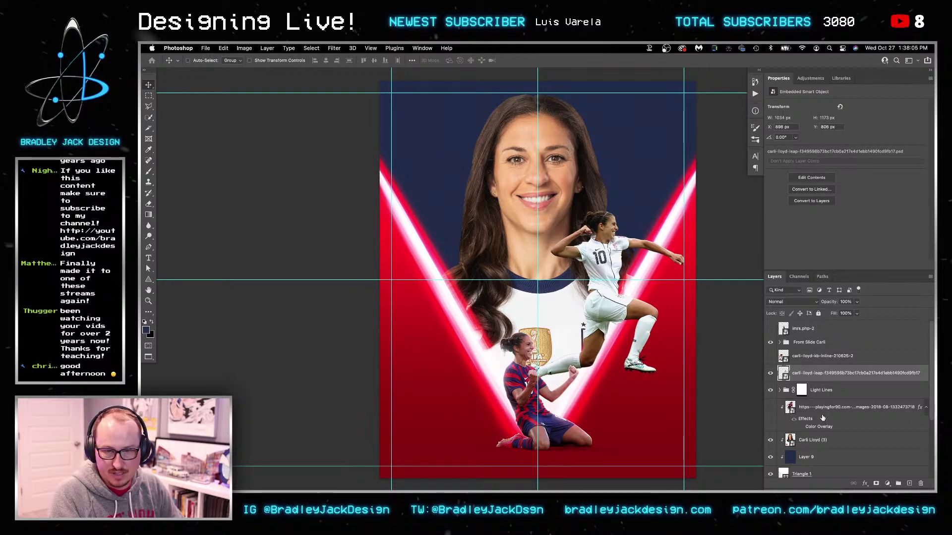
Show the pointing player's imrs.php-2 layer and move it directly above the leaping player's layer
left_click(775, 358)
left_click(770, 329)
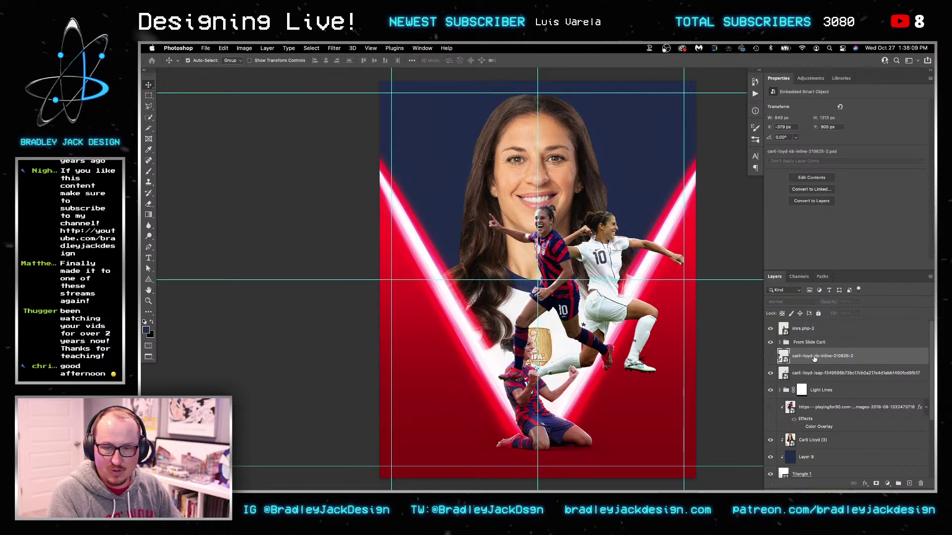
left_click(812, 331)
left_click_drag(838, 333, 837, 365)
Move the pointing player to the portrait's left side and scale it to about 934 × 1330 px
key("ctrl+t")
left_click_drag(607, 299, 451, 299)
left_click_drag(631, 402, 670, 428)
left_click_drag(491, 392, 481, 402)
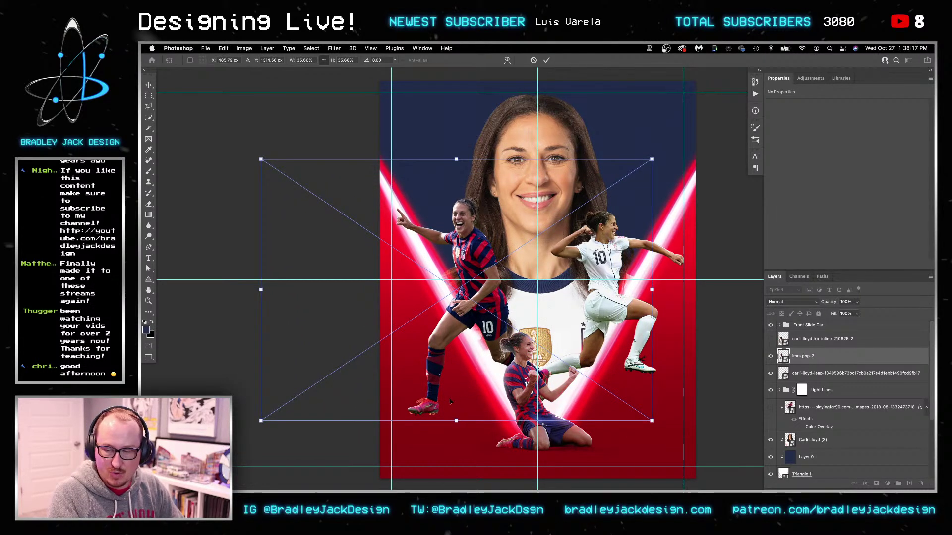
left_click_drag(471, 333, 469, 341)
left_click_drag(647, 430, 641, 420)
key("Return")
Fine-tune the pointing player's position over the left light beam to about X 108, Y 767 px
left_click_drag(491, 297, 484, 269)
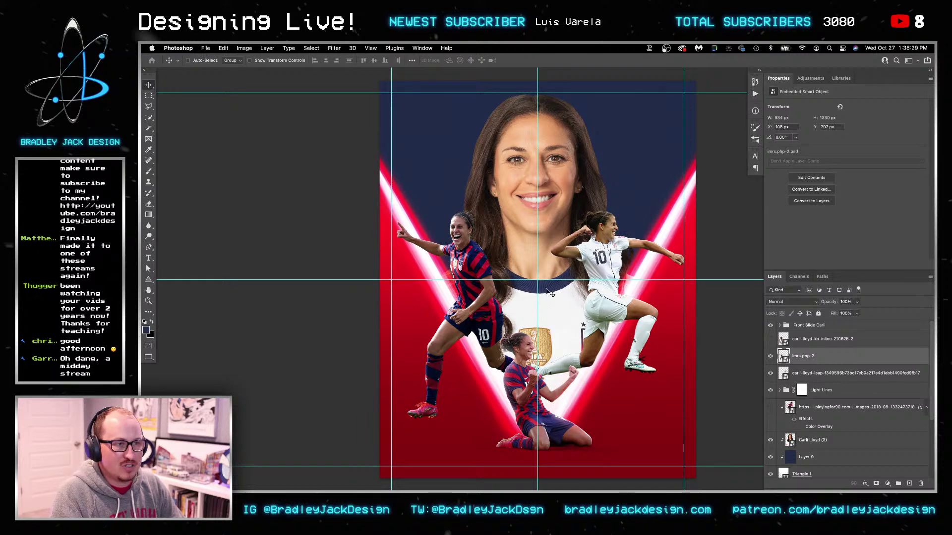
key("shift+Up")
key("shift+Up")
key("shift+Up")
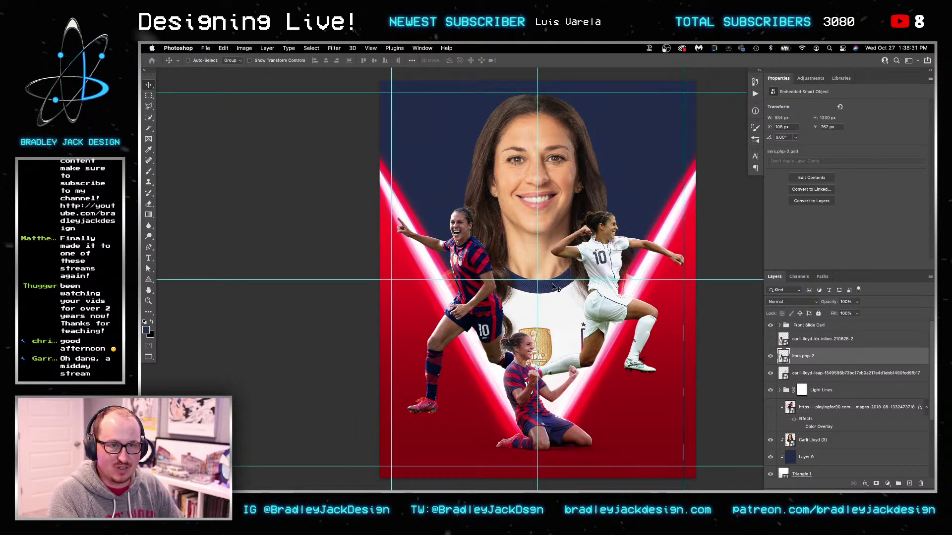
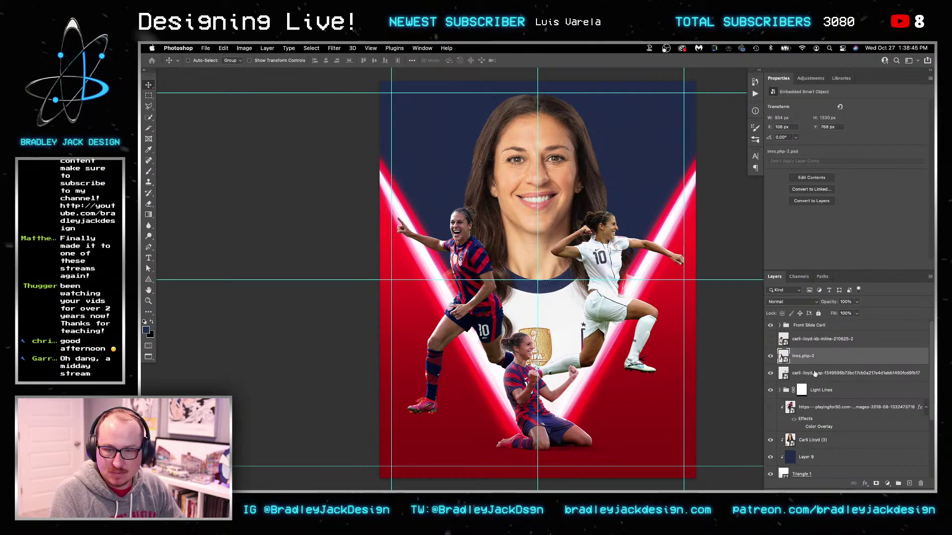
Hide the pointing and leaping players, and open the Carli Lloyd (3) smart object with the whole portrait in view
left_click_drag(771, 357, 770, 374)
left_click(816, 440)
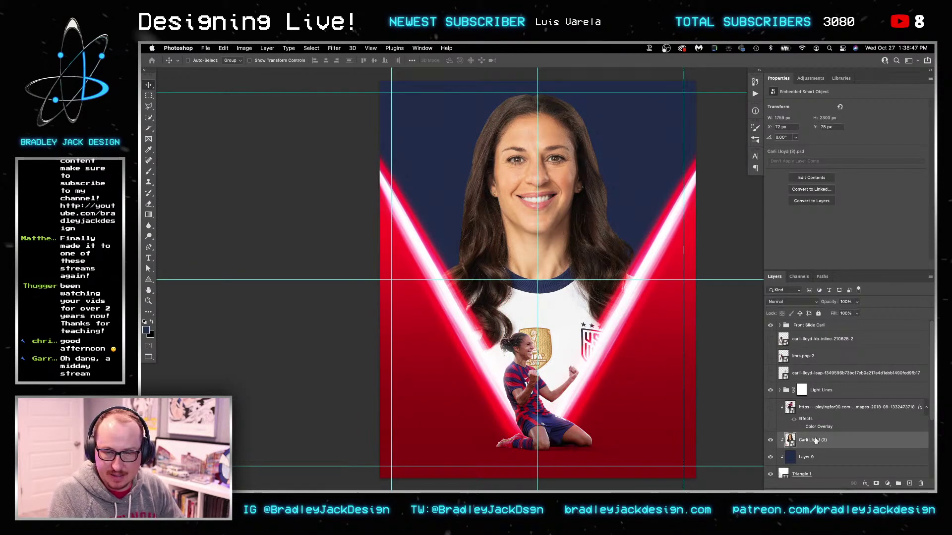
double_click(790, 440)
key("z")
left_click(422, 218)
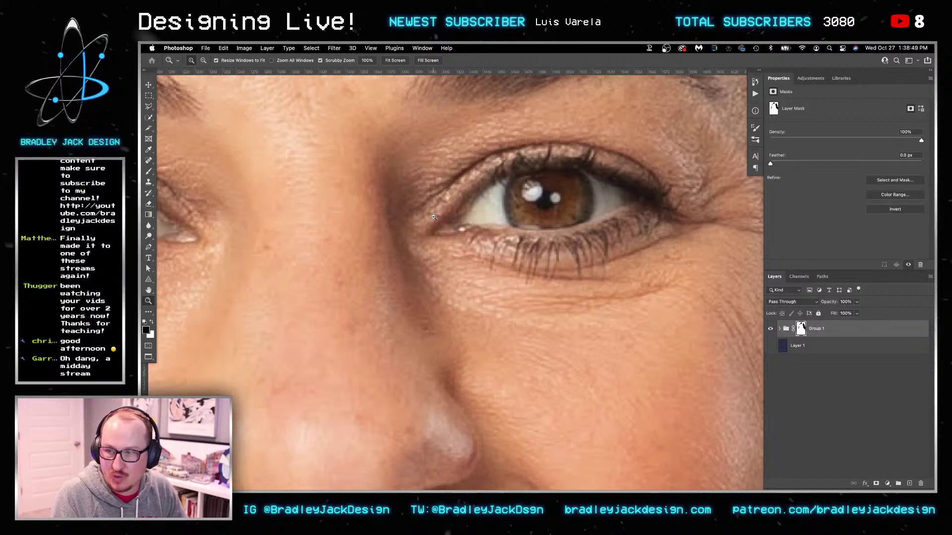
key("super+0")
key("v")
scroll(622, 255, "up", 1)
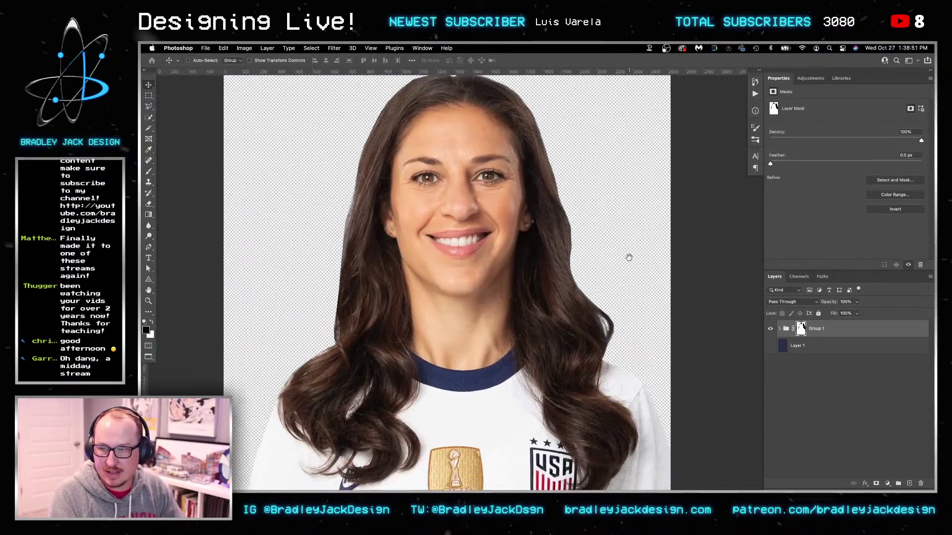
Convert the masked Group 1 of the portrait to a smart object
key("b")
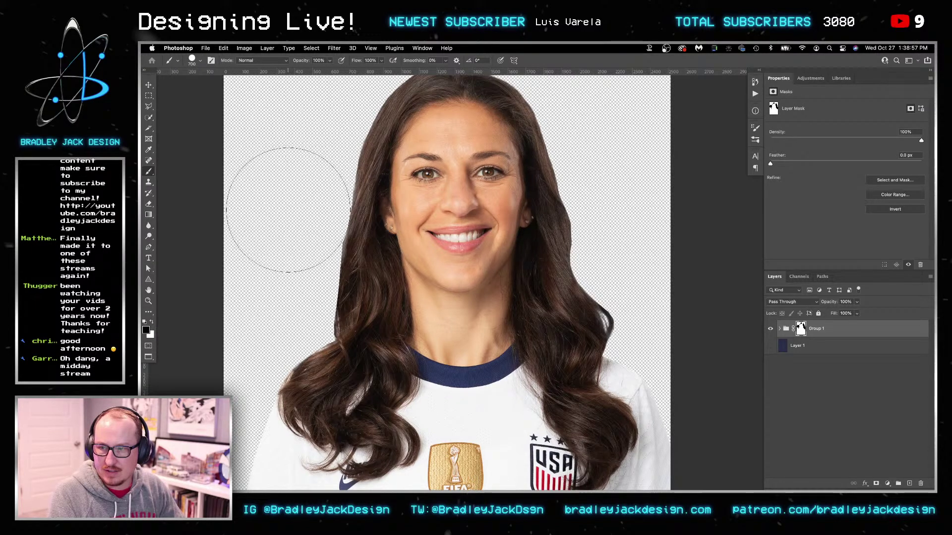
key("x")
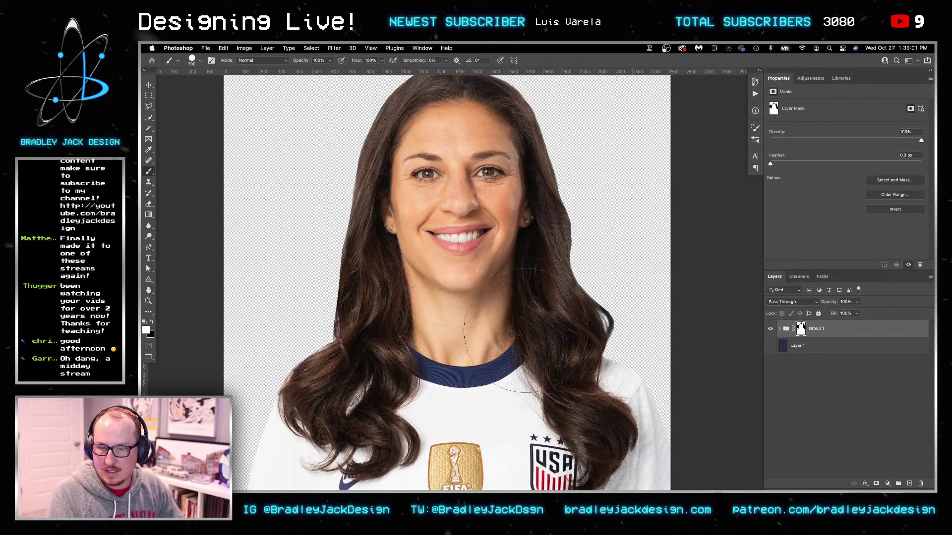
key("v")
right_click(818, 330)
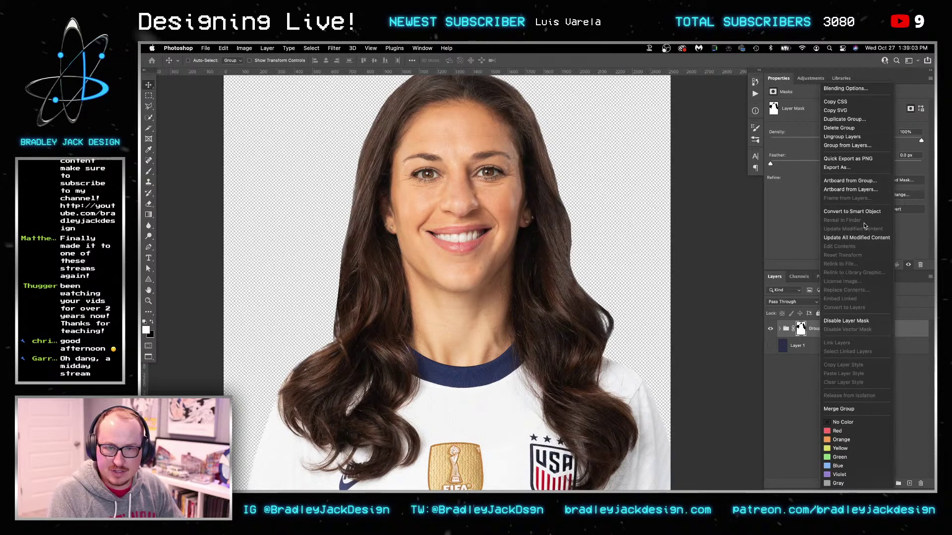
left_click(849, 213)
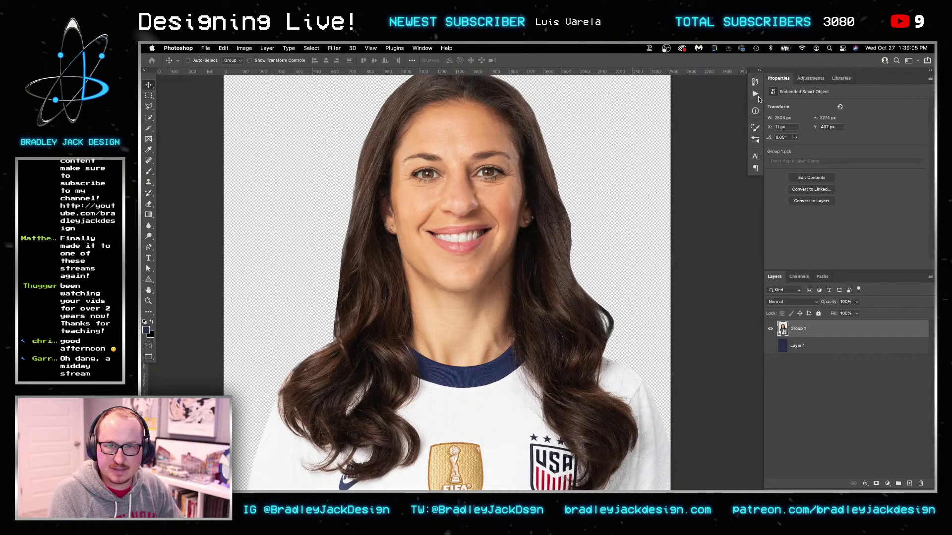
Run the BJD2 action on the portrait and set its Camera Raw Filter blending mode to Luminosity
left_click(756, 94)
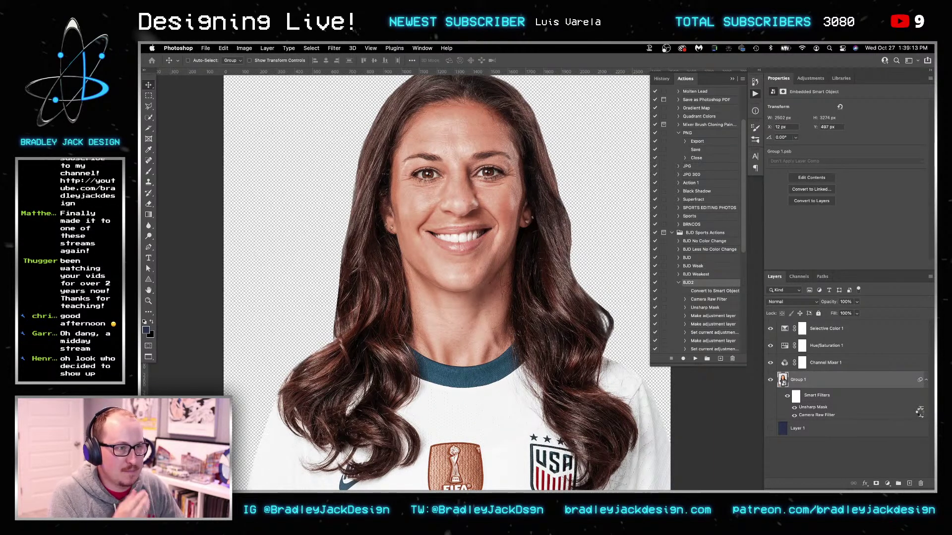
double_click(920, 415)
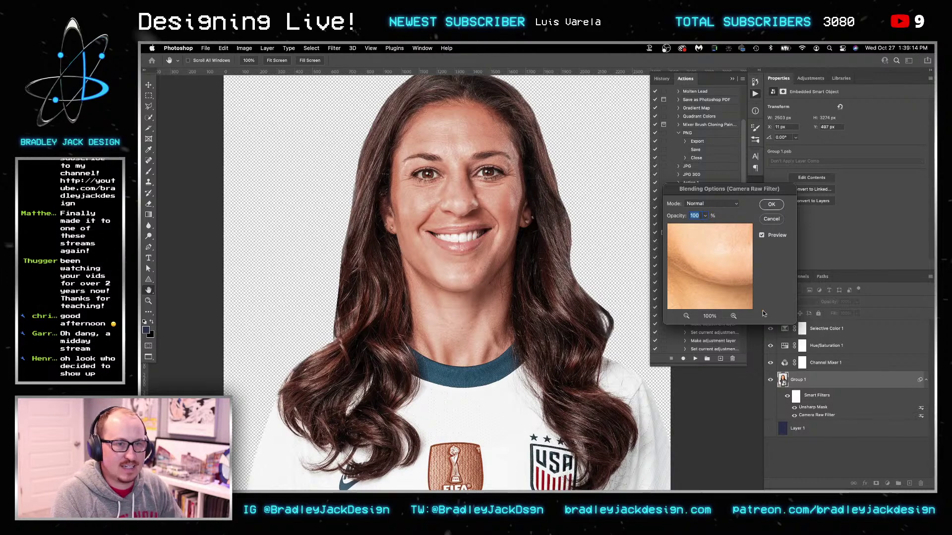
left_click(700, 202)
left_click(709, 452)
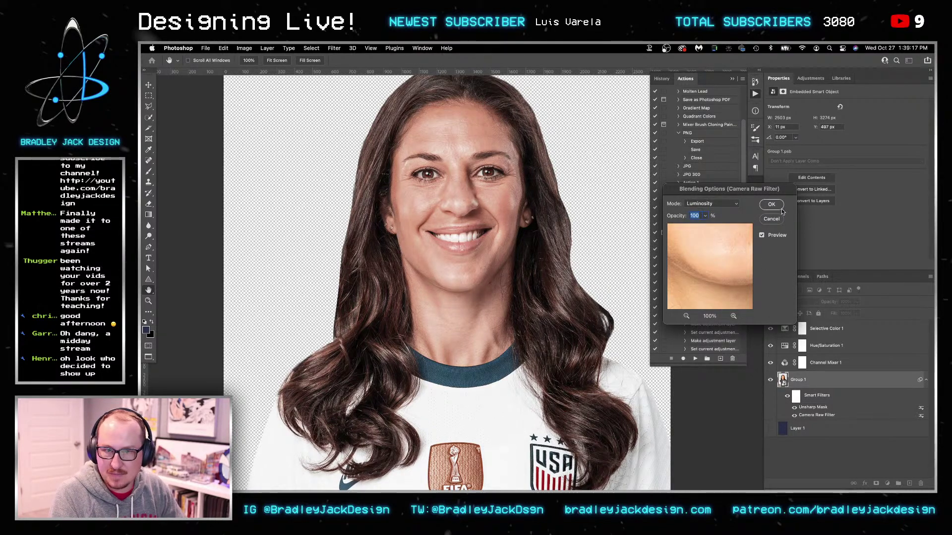
key("Return")
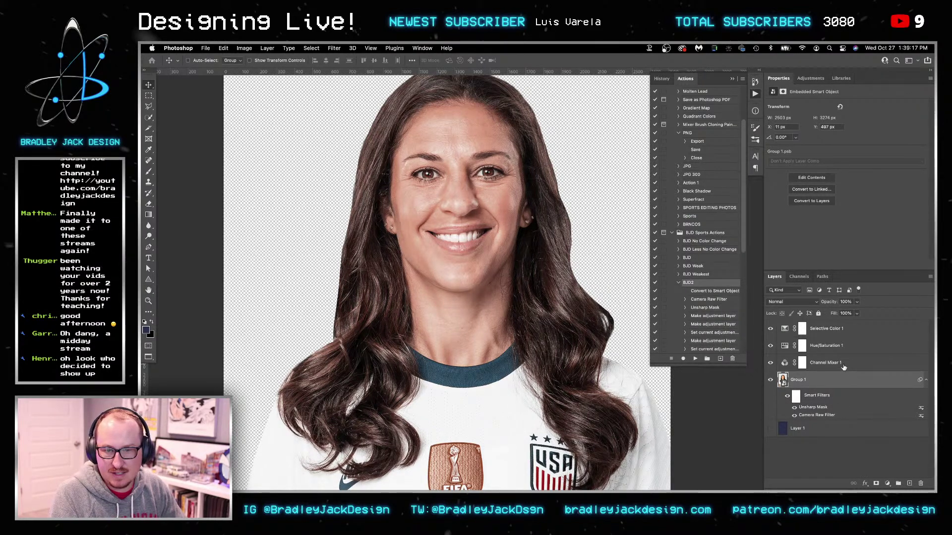
Play the BJD2 Blue Fix action from its last Make adjustment layer command to add a Hue/Saturation correction above Selective Color 1
left_click(822, 329)
left_click(678, 283)
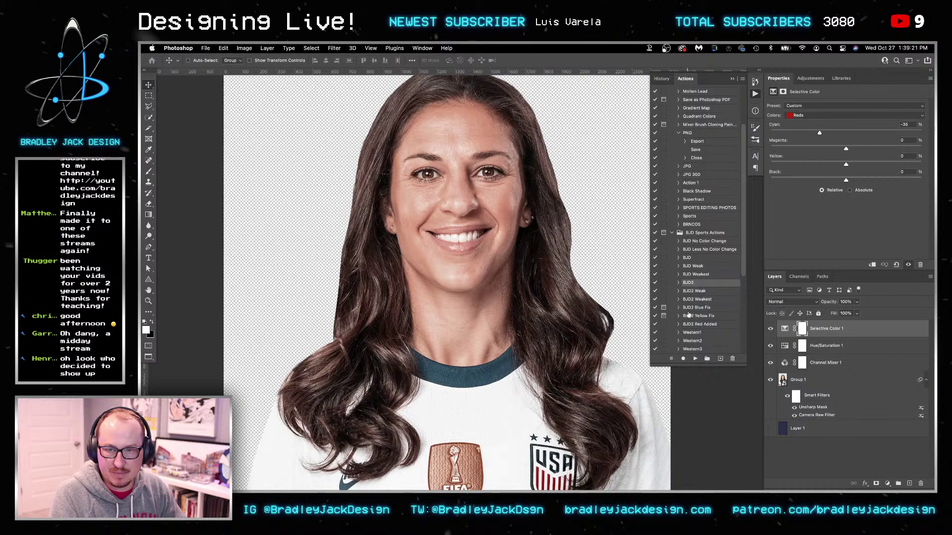
scroll(684, 311, "down", 3)
scroll(684, 311, "down", 1)
left_click(687, 307)
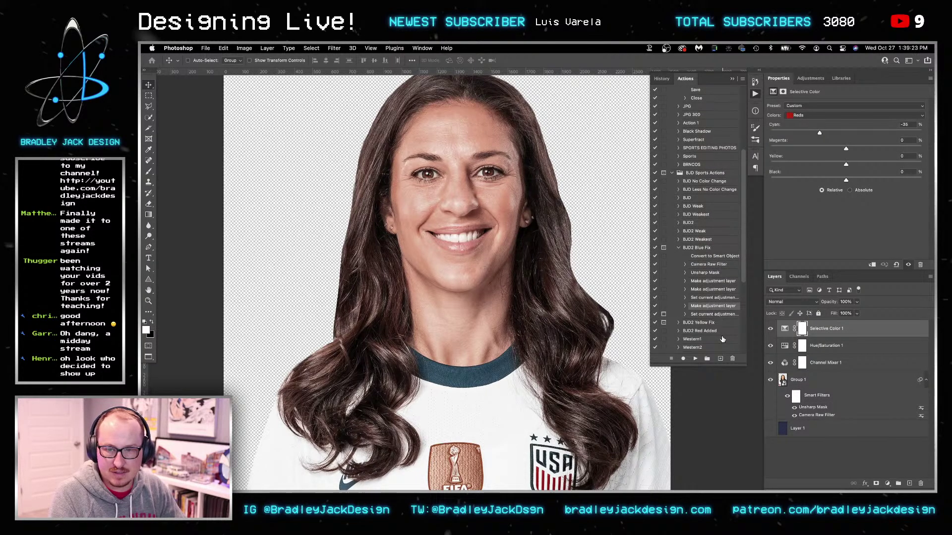
left_click(696, 358)
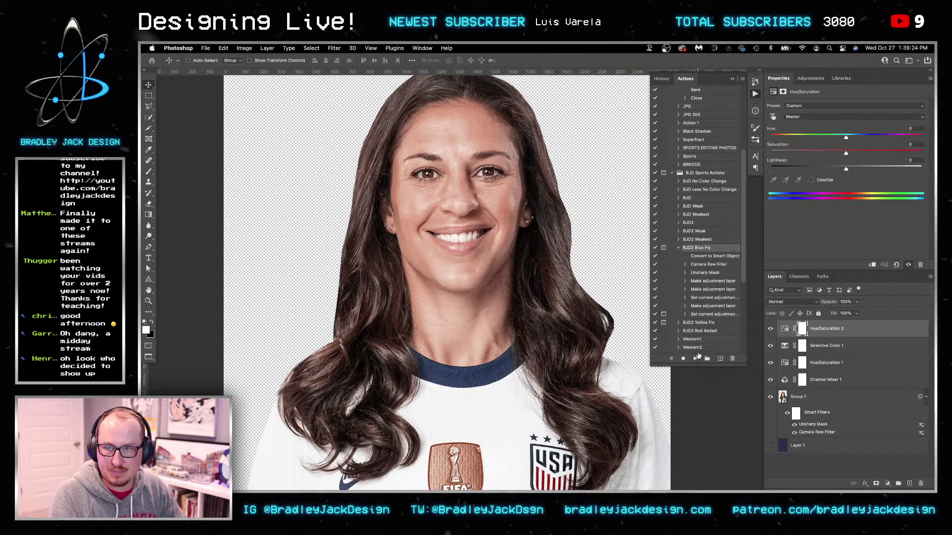
Duplicate Group 1 to the top of the stack, clip it, disable its smart filters and set its blending mode to Color
left_click(802, 402)
key("ctrl+j")
key("ctrl+shift+bracketright")
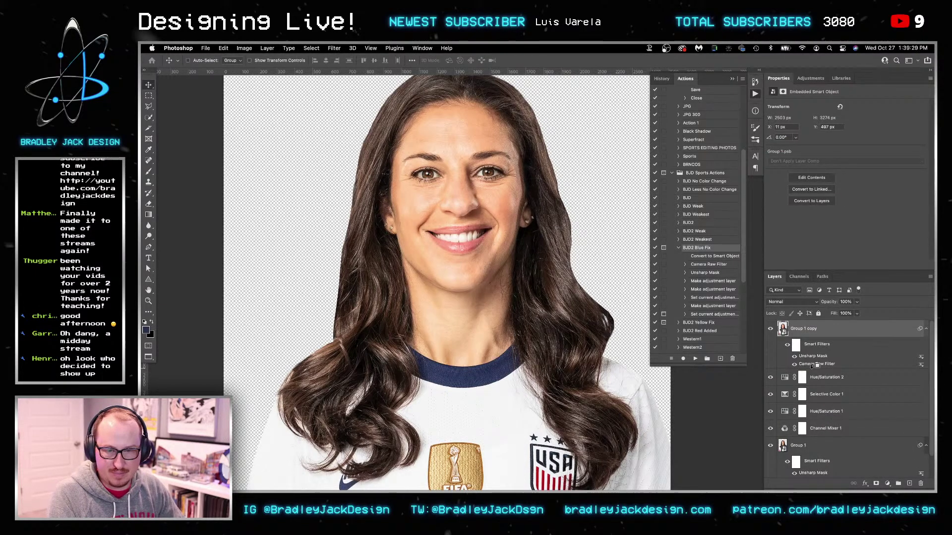
left_click(817, 366, "alt")
key("shift+alt+c")
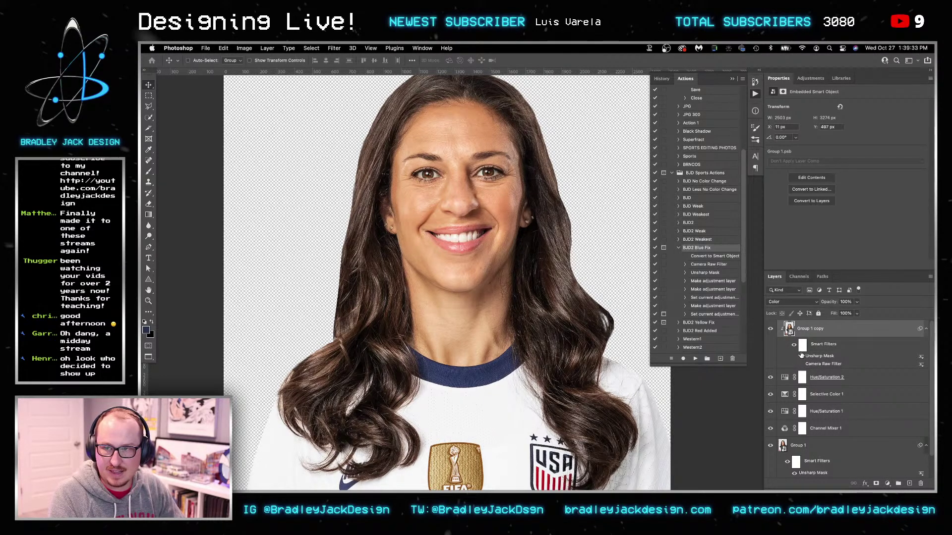
Reopen the Camera Raw Filter of the original Group 1 and set Shadows to +20
key("ctrl+minus")
scroll(461, 282, "down", 4)
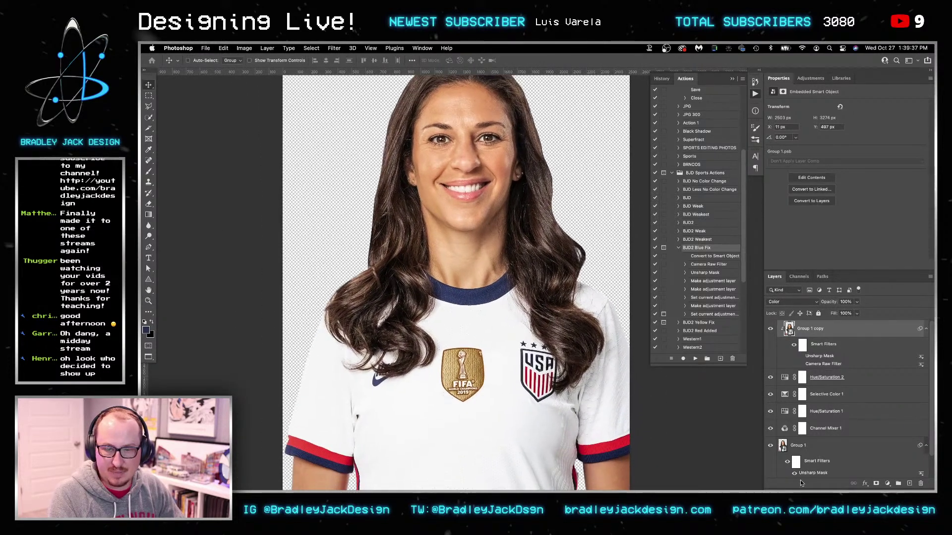
scroll(810, 456, "down", 1)
double_click(812, 462)
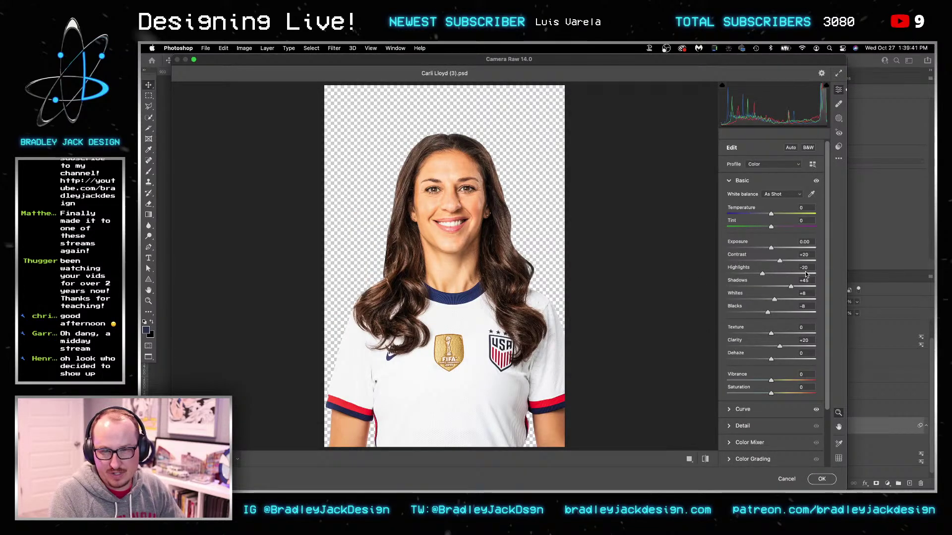
left_click(811, 280)
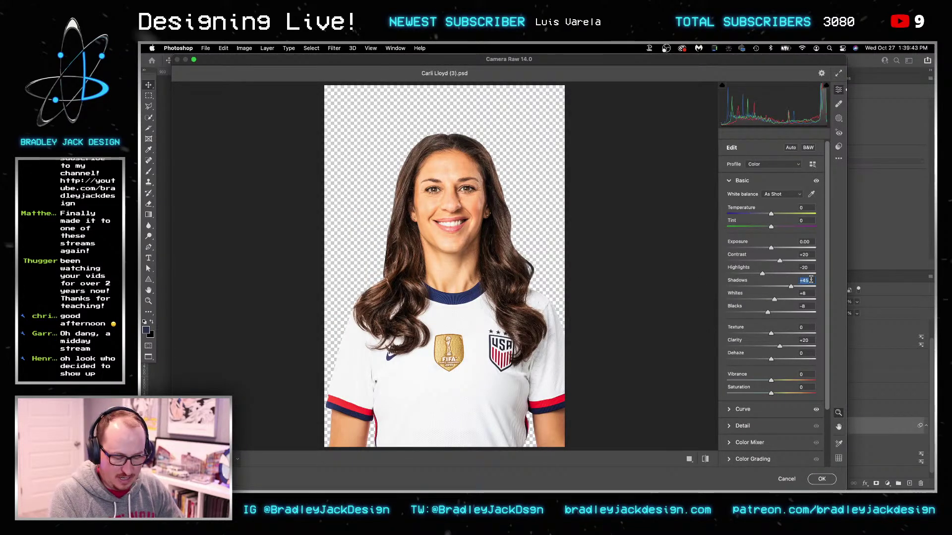
type("20")
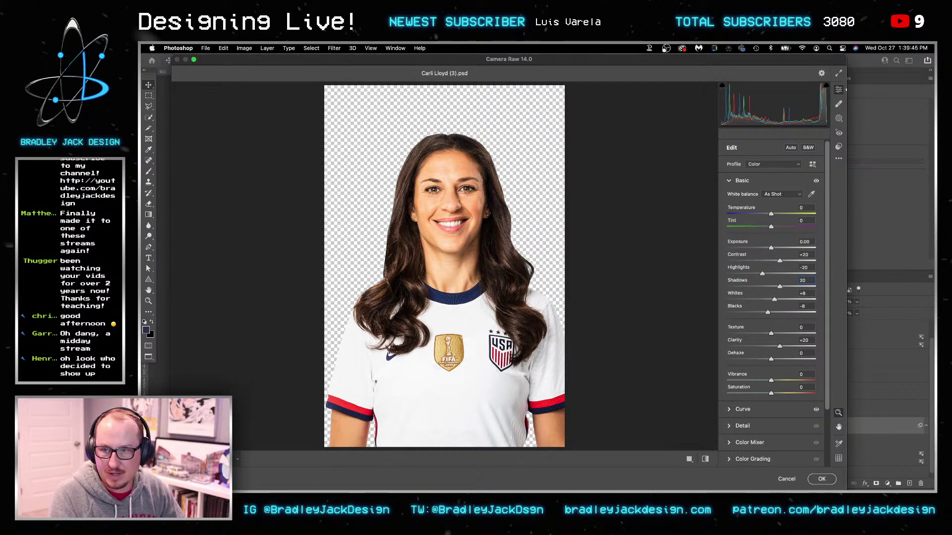
key("Return")
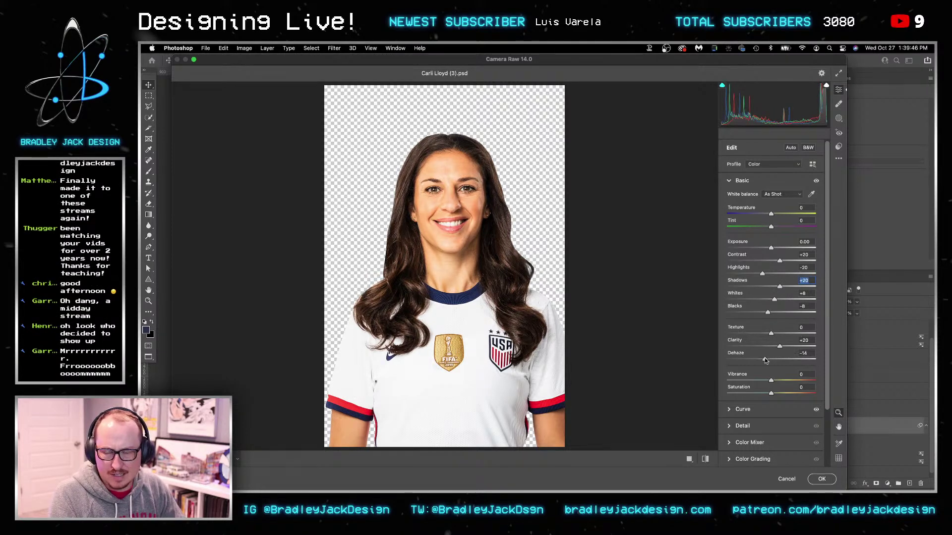
Try Dehaze at -14 and Clarity at +32 on the portrait, and reset them to 0 and +20
left_click_drag(771, 359, 765, 360)
left_click(792, 346)
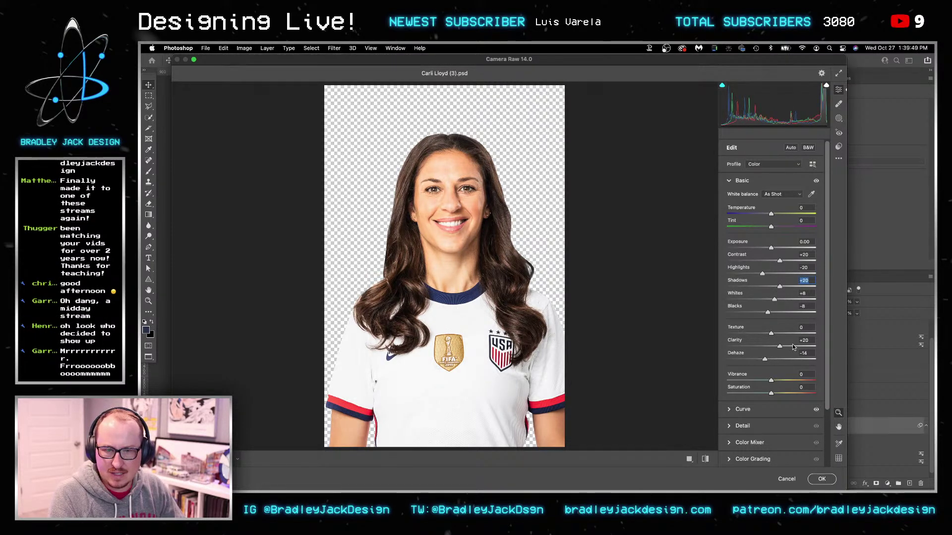
left_click_drag(787, 346, 784, 347)
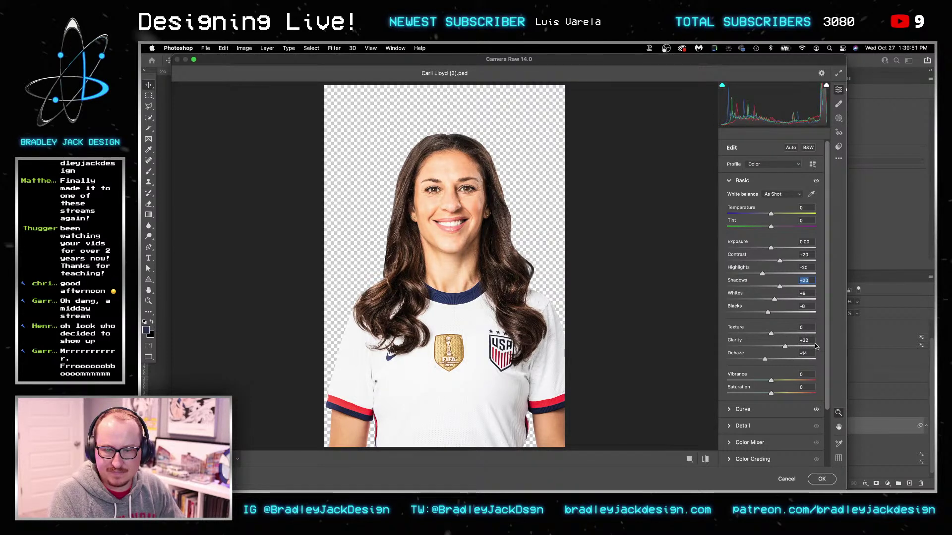
left_click(803, 353)
type("0")
key("shift+Tab")
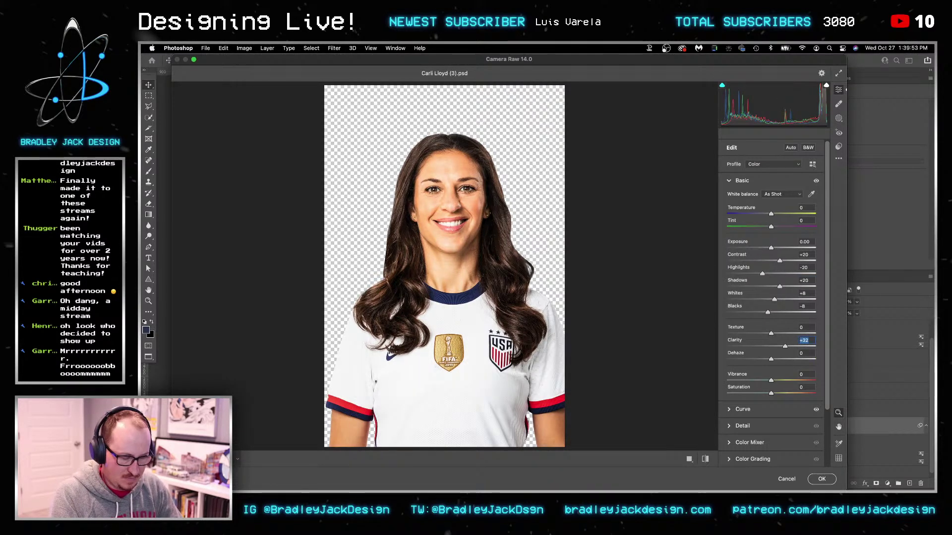
type("20")
key("Tab")
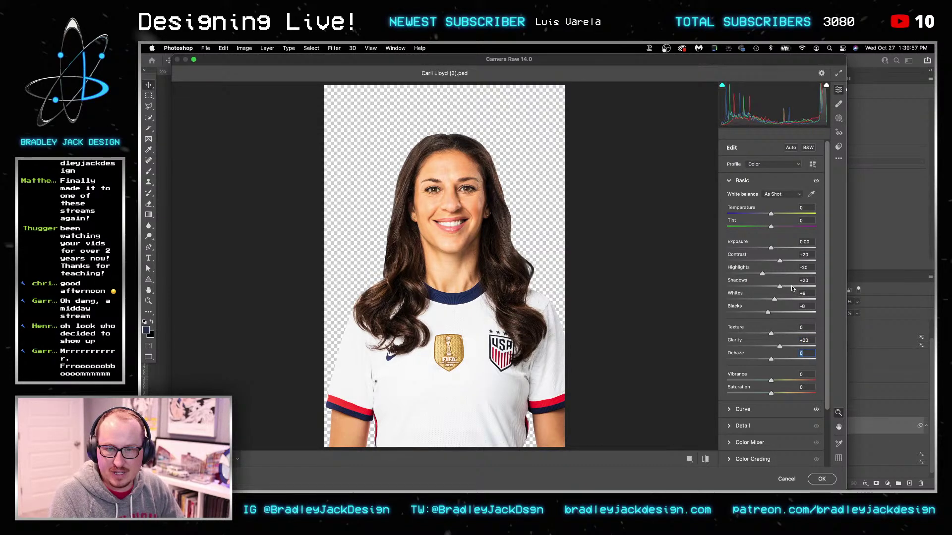
Apply the Camera Raw changes and clip Group 1 copy and all the adjustment layers to Group 1
key("Return")
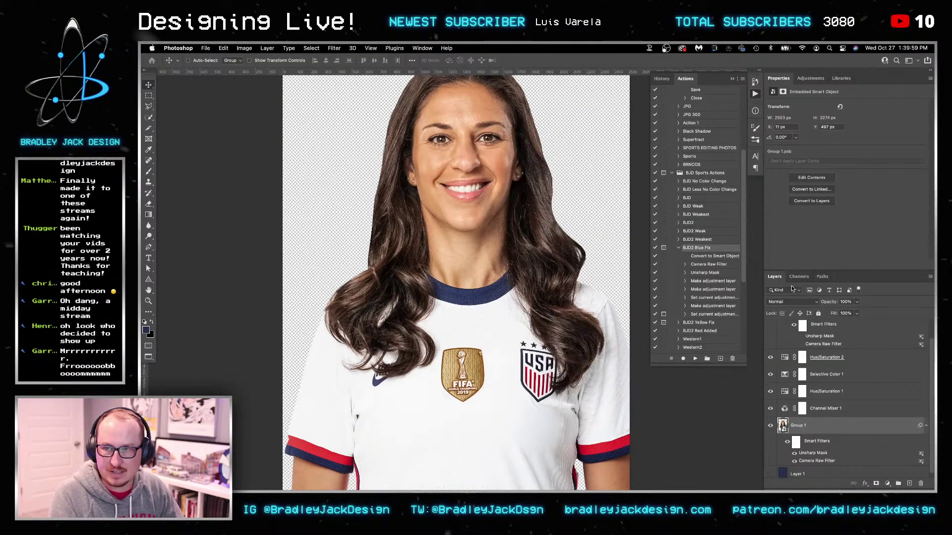
scroll(826, 390, "up", 2)
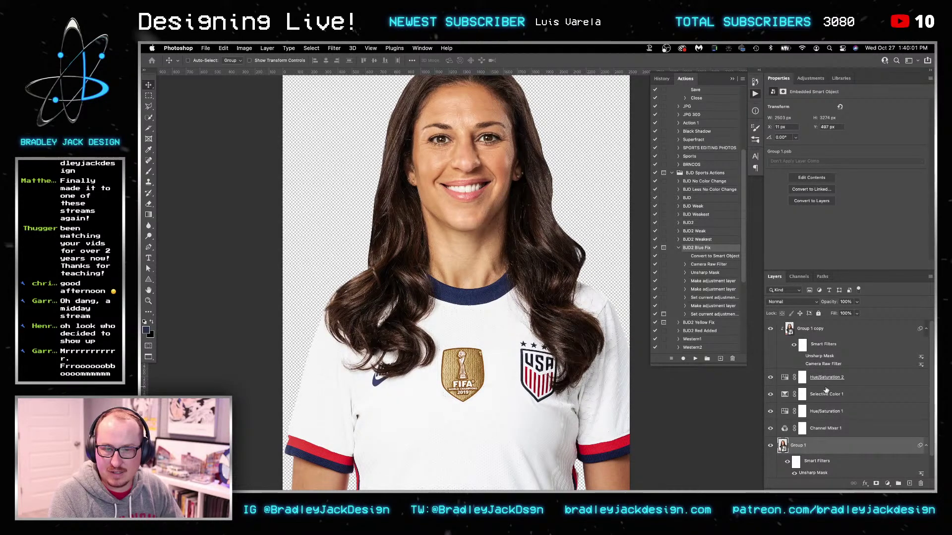
left_click_drag(821, 433, 807, 368)
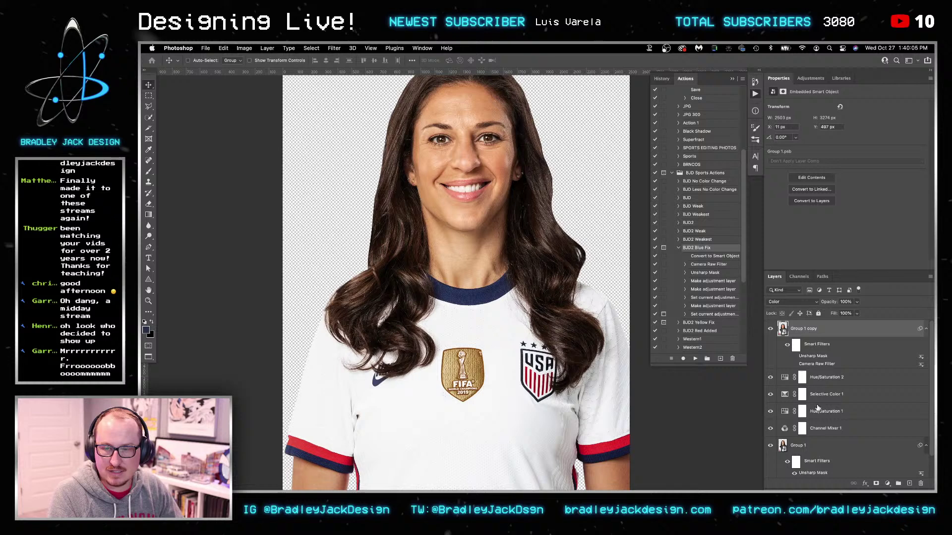
left_click(820, 434, "shift")
right_click(820, 434)
left_click(836, 259)
Save the graded portrait, check it in the poster with the imrs.php-3 layer toggled, and return to the smart object
key("super+w")
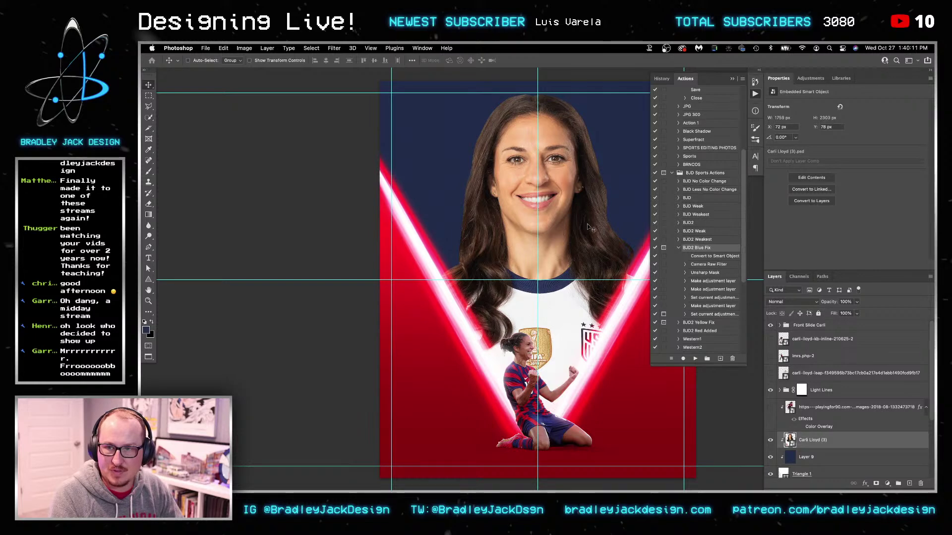
key("super")
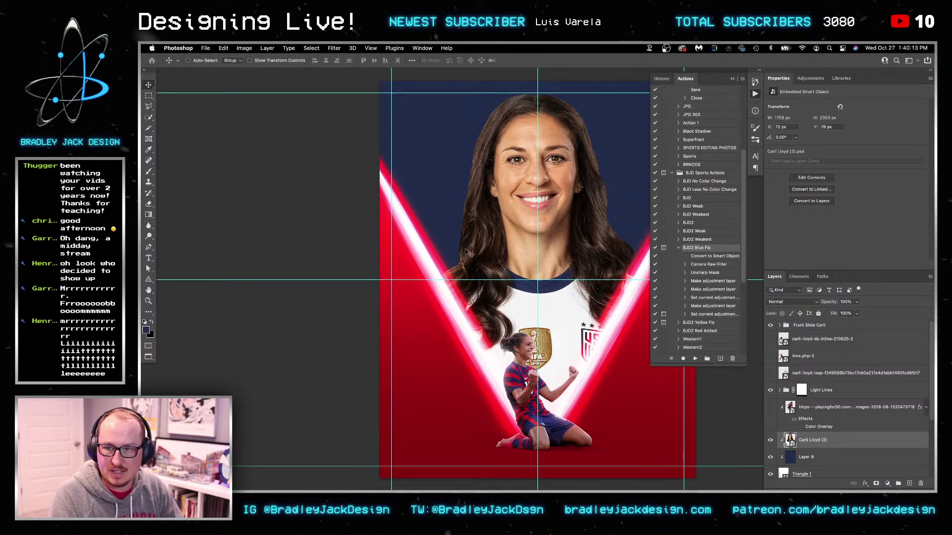
left_click(770, 357)
left_click(769, 361)
key("super+grave")
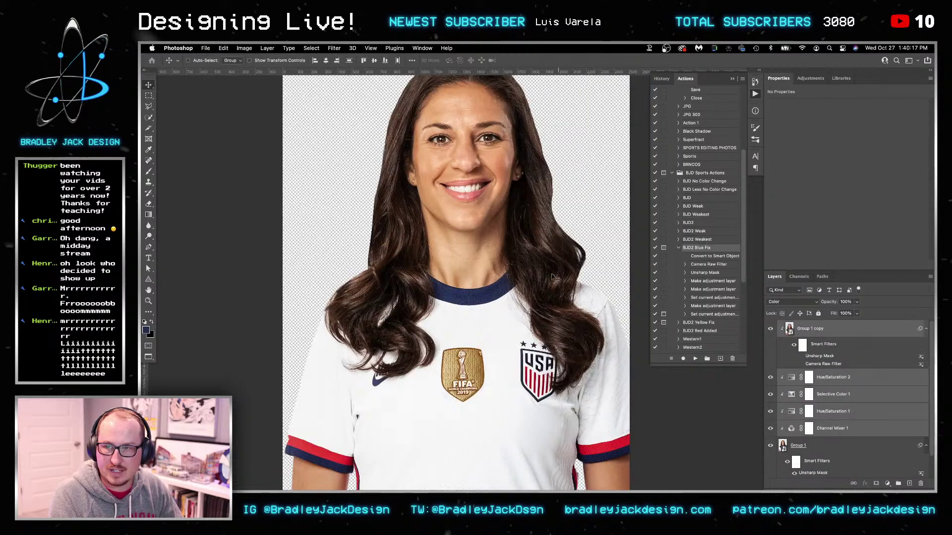
scroll(563, 277, "up", 3)
scroll(564, 277, "down", 2)
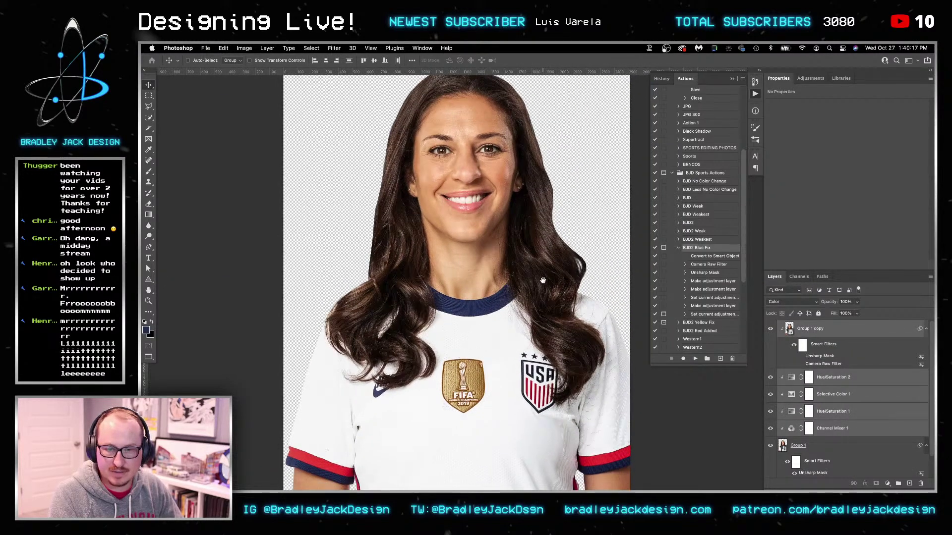
Add a Selective Color adjustment above Group 1 copy and set its Reds to Cyan -37 and Black +14
left_click(827, 335)
left_click(810, 79)
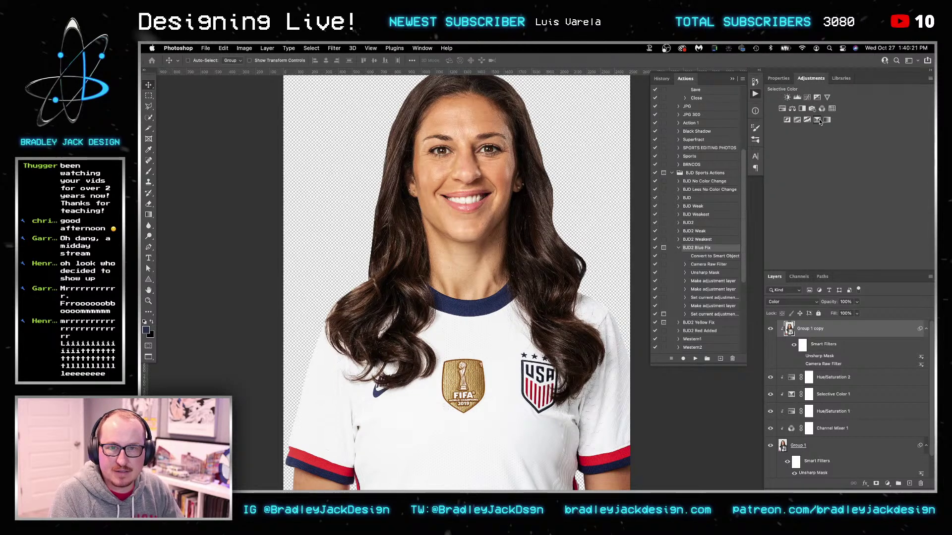
left_click(817, 120)
left_click_drag(846, 180, 869, 178)
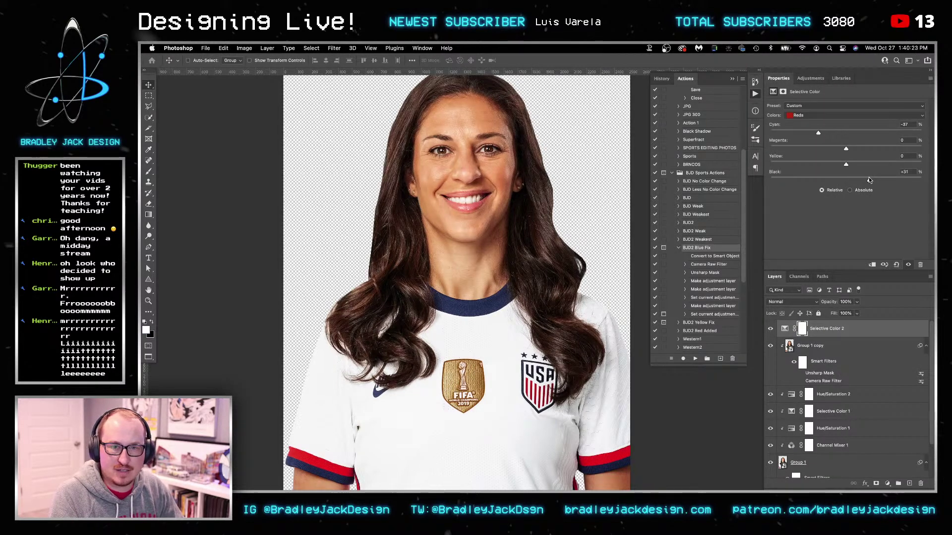
left_click_drag(846, 133, 819, 133)
left_click_drag(869, 180, 856, 180)
Set the Yellows to Cyan -25 and Black +15, the Blues to Yellow -31 and Black +16, and clip the adjustment
left_click(810, 116)
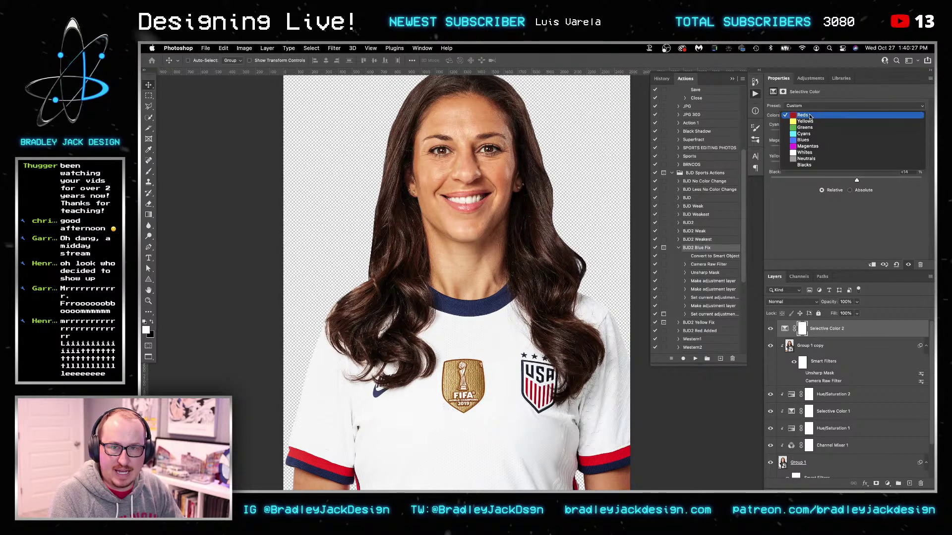
left_click(805, 122)
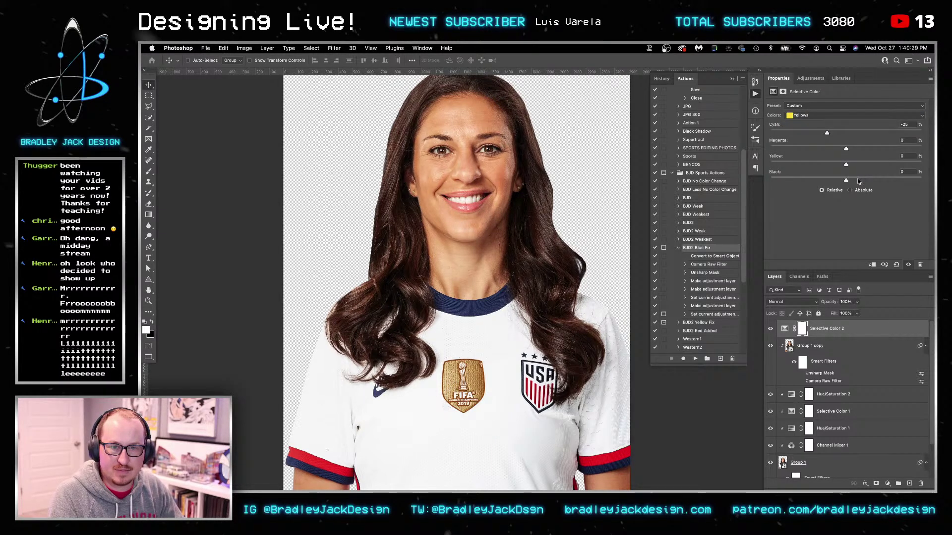
left_click(827, 116)
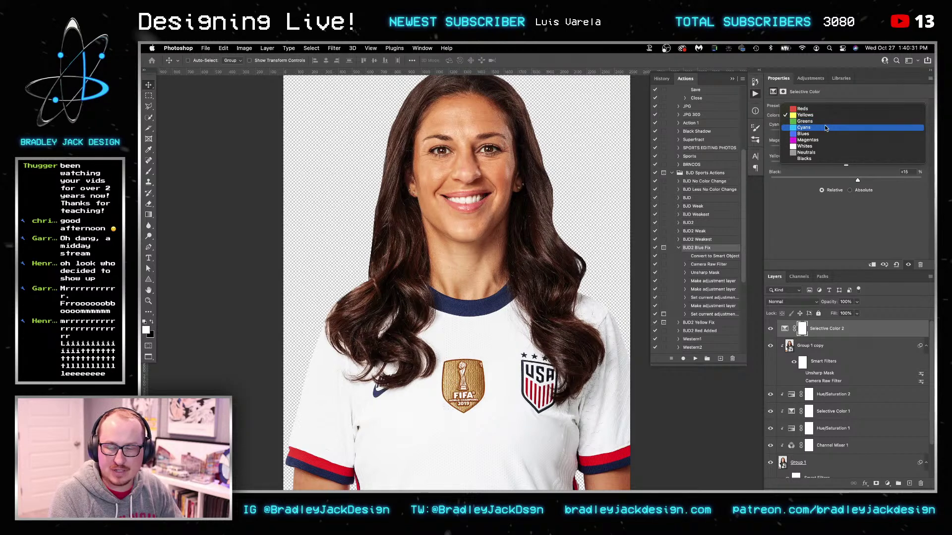
left_click(825, 134)
left_click(858, 178)
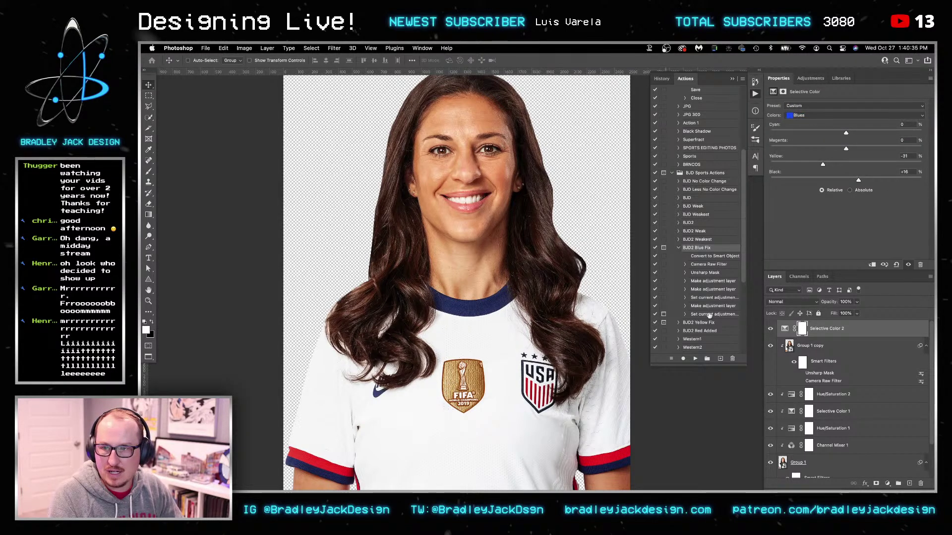
left_click(822, 332)
key("alt+super+g")
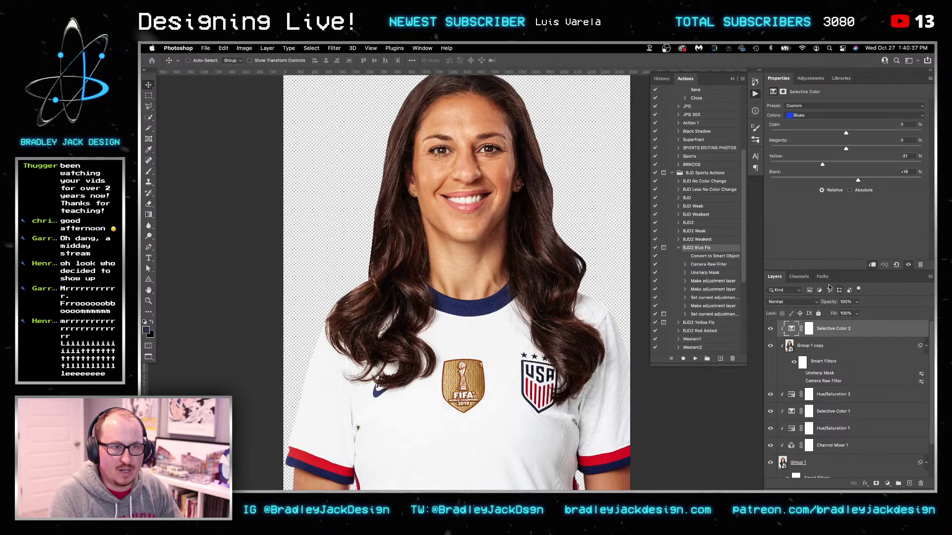
Add a clipped Curves adjustment that brightens the midtones from input 108 to output 137, and invert its mask to black
left_click(811, 77)
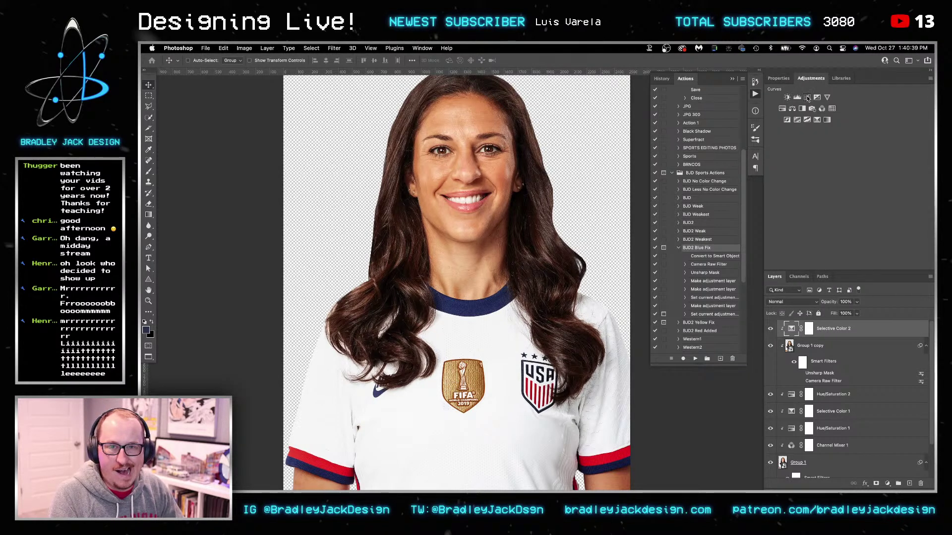
left_click(810, 97)
left_click_drag(850, 179, 846, 175)
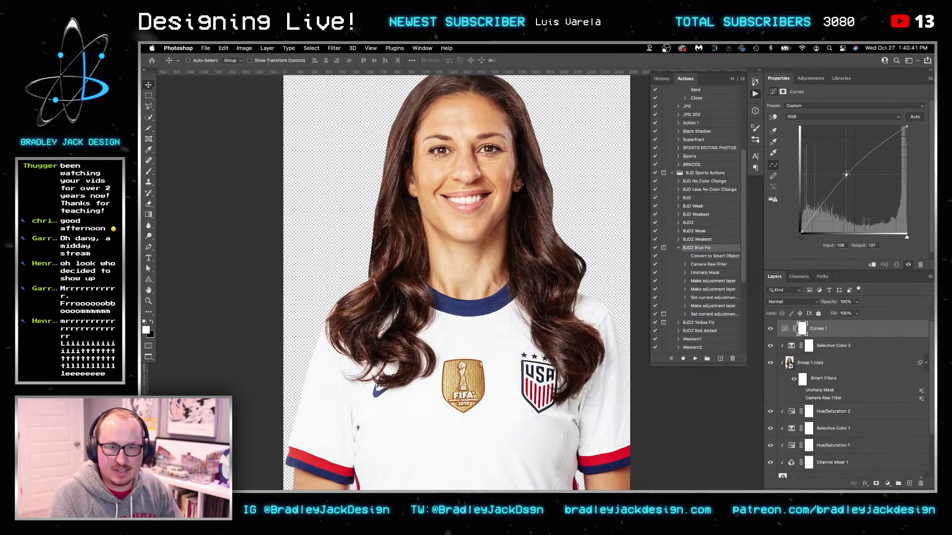
scroll(467, 125, "up", 5)
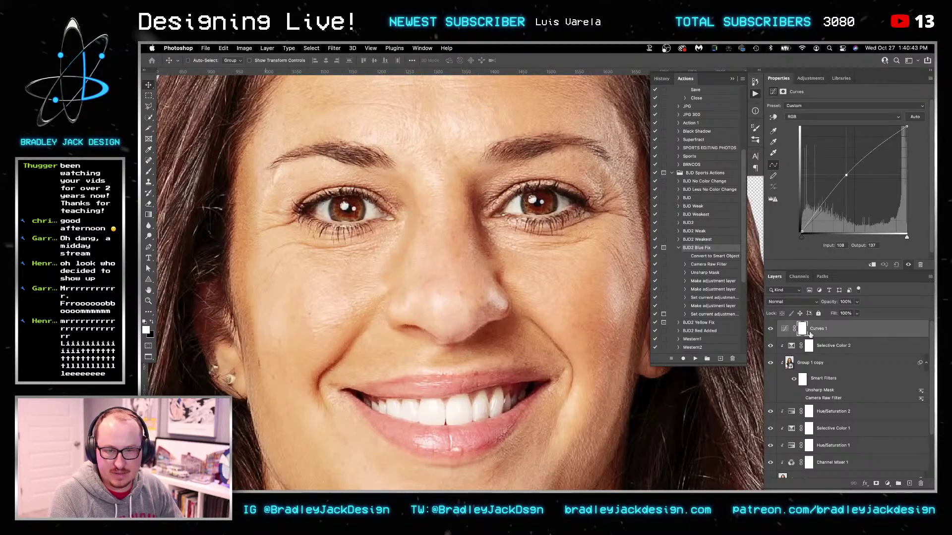
left_click(805, 330)
key("super+i")
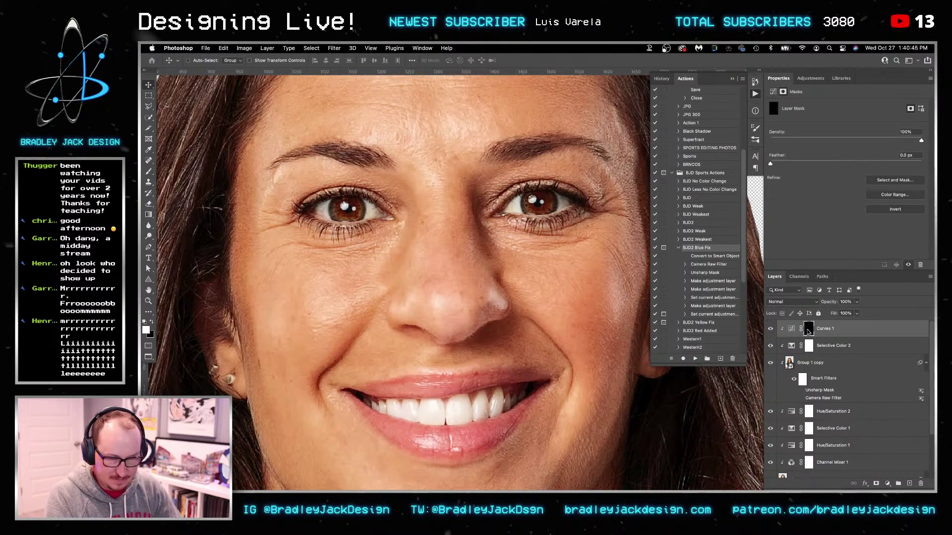
Brighten the portrait's eyes by painting white on the Curves mask with a small brush of about 25 px
key("b")
key("bracketleft")
key("bracketleft")
key("bracketleft")
key("bracketleft")
key("bracketleft")
key("bracketleft")
key("bracketleft")
key("bracketleft")
key("bracketleft")
key("bracketleft")
key("bracketleft")
key("bracketleft")
key("bracketleft")
key("bracketleft")
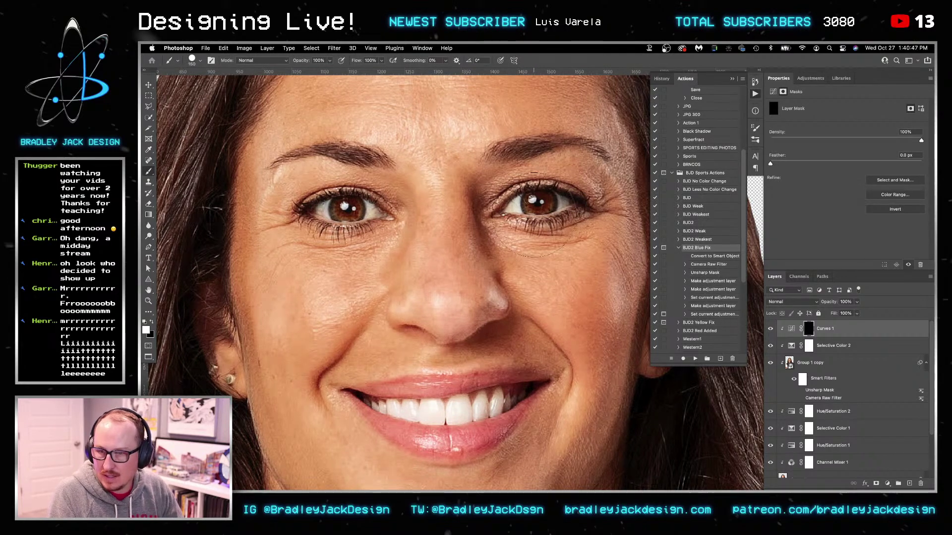
key("bracketleft")
key("bracketleft")
key("bracketleft")
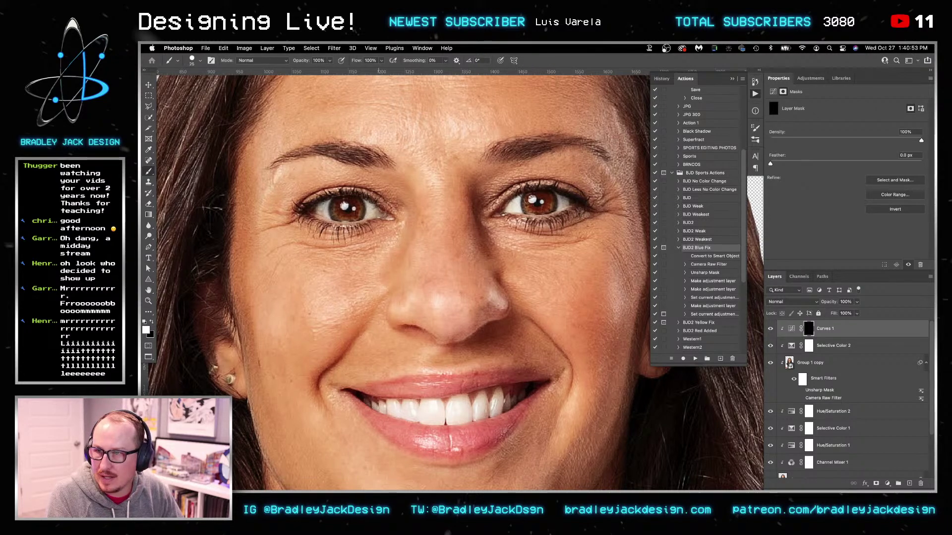
mouse_move(371, 209)
left_mouse_down()
mouse_move(326, 203)
mouse_move(325, 211)
mouse_move(358, 212)
left_mouse_up()
key("super+0")
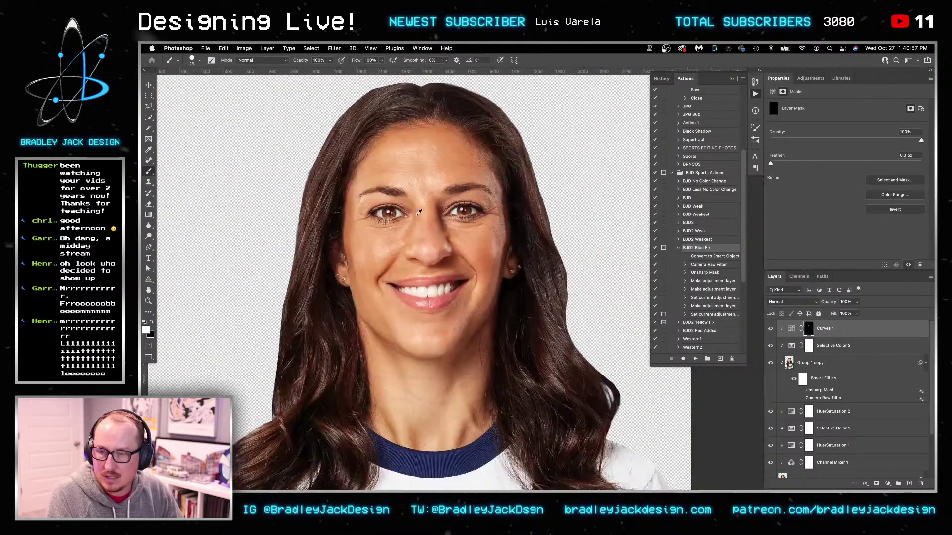
Duplicate the Curves 1 adjustment, clip the copy to the portrait, and replace its mask with a new black one
scroll(417, 226, "up", 5)
key("v")
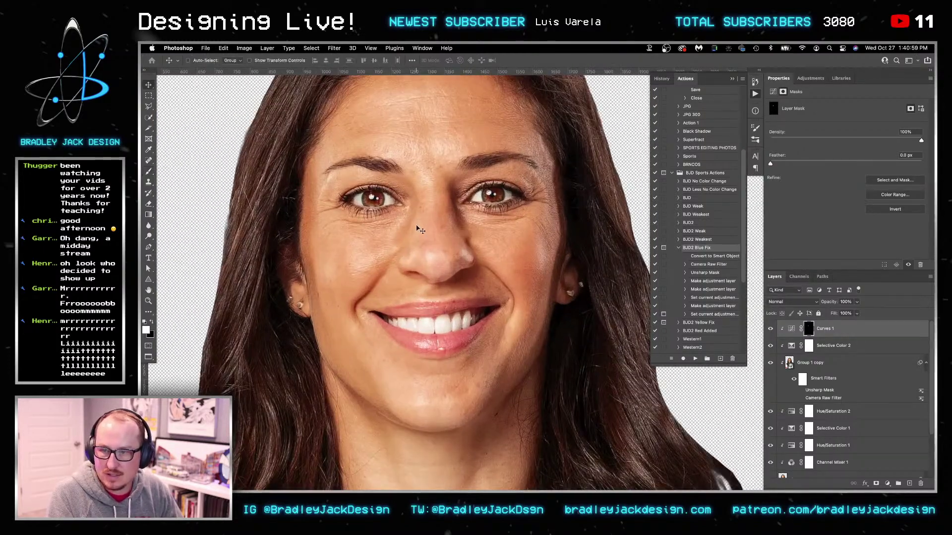
key("super+j")
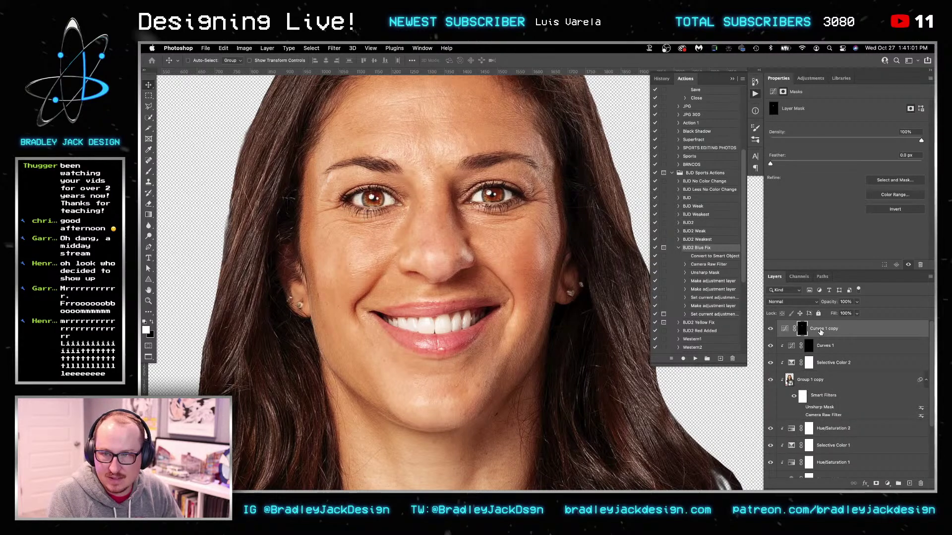
key("super+plus")
key("super+plus")
key("super+plus")
left_click(816, 338, "alt")
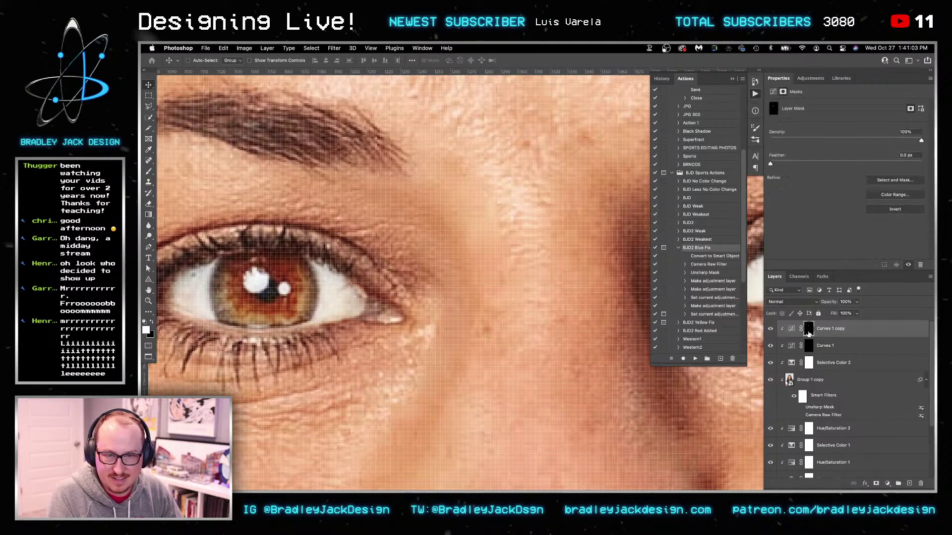
right_click(810, 332)
left_click(834, 349)
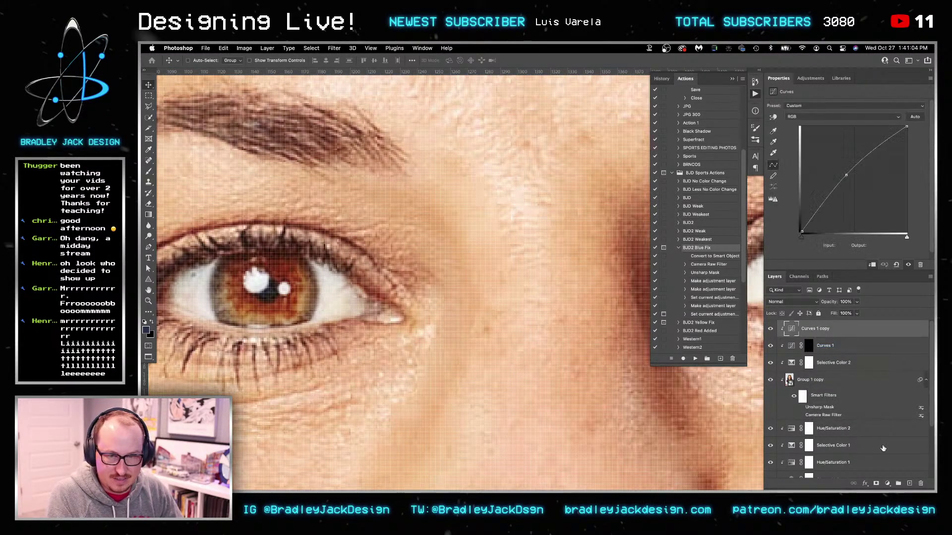
left_click(876, 483, "alt")
Brighten the catchlights in both eyes by painting white on the Curves 1 copy mask with a tiny brush
key("b")
mouse_move(239, 311)
left_mouse_down()
mouse_move(290, 307)
mouse_move(237, 308)
left_mouse_up()
scroll(316, 290, "right", 10)
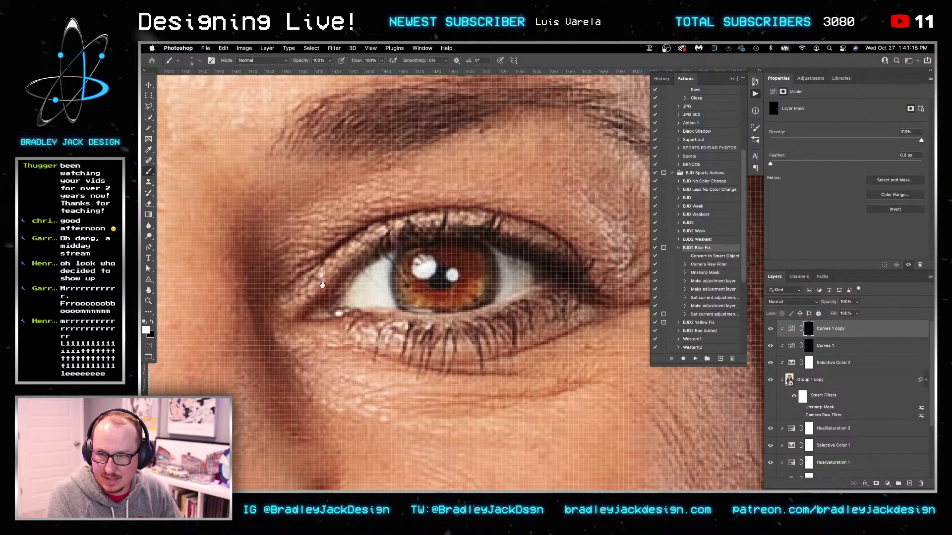
scroll(373, 277, "left", 10)
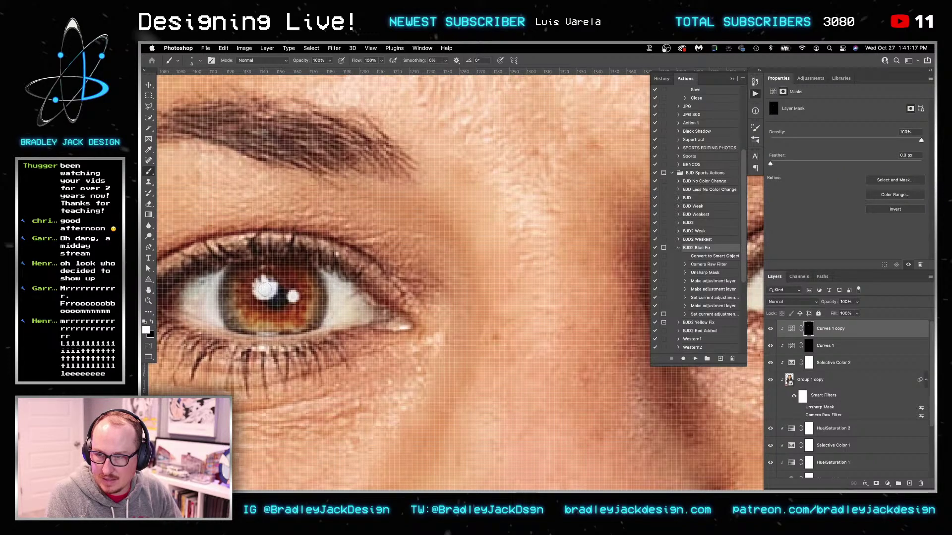
scroll(370, 306, "down", 6)
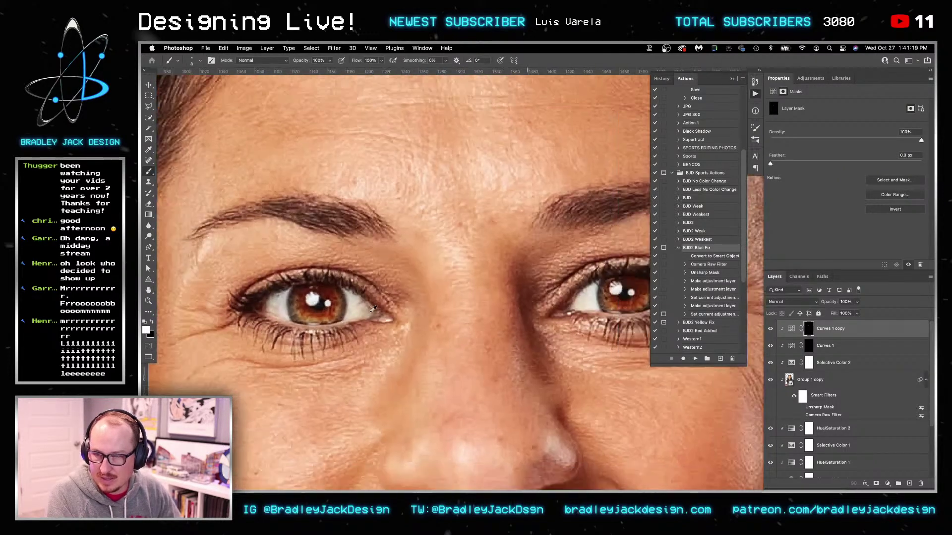
scroll(383, 301, "down", 3)
scroll(384, 301, "left", 2)
key("v")
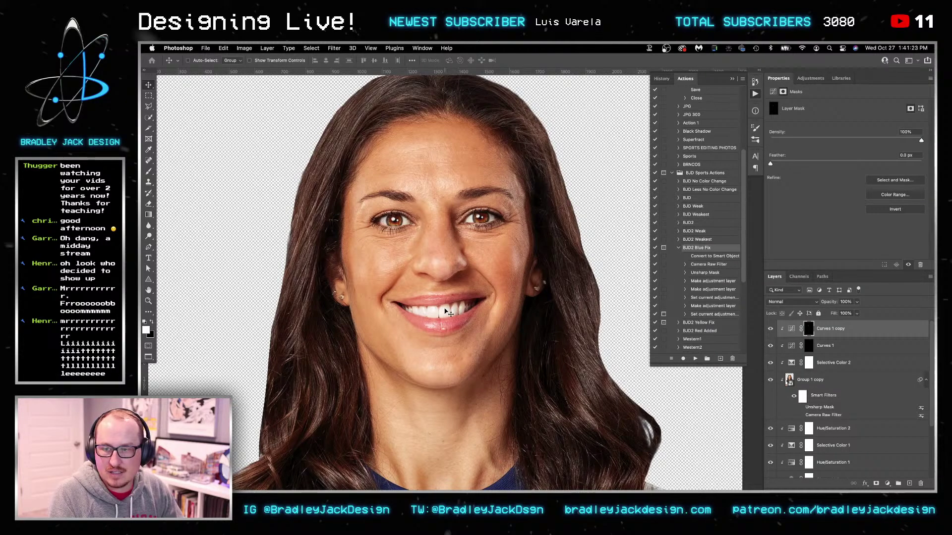
scroll(450, 300, "up", 4)
scroll(436, 311, "down", 3)
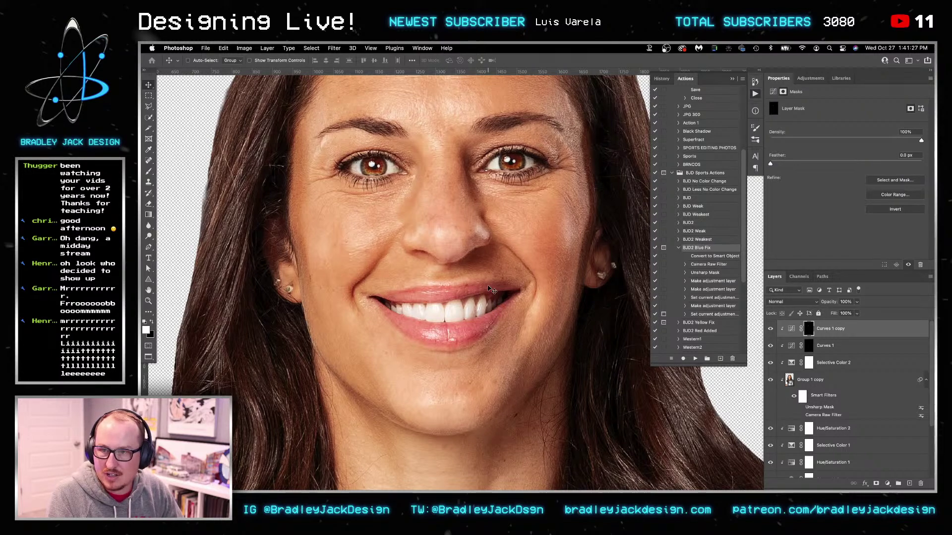
Tone down the upper irises of both eyes by painting black at 30% opacity on the original Curves 1 mask
left_click(809, 346)
key("b")
scroll(514, 160, "up", 4)
scroll(515, 160, "up", 1)
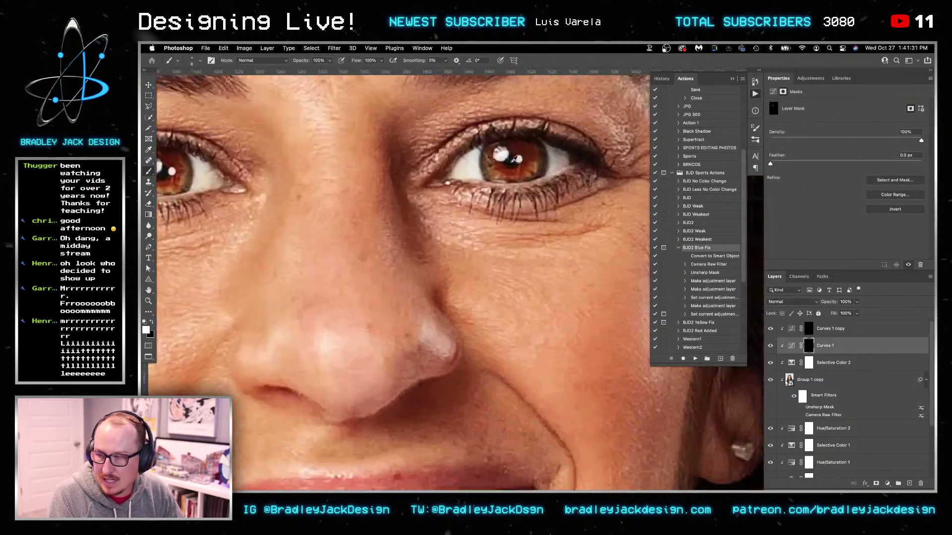
key("bracketright")
key("bracketright")
key("bracketright")
key("x")
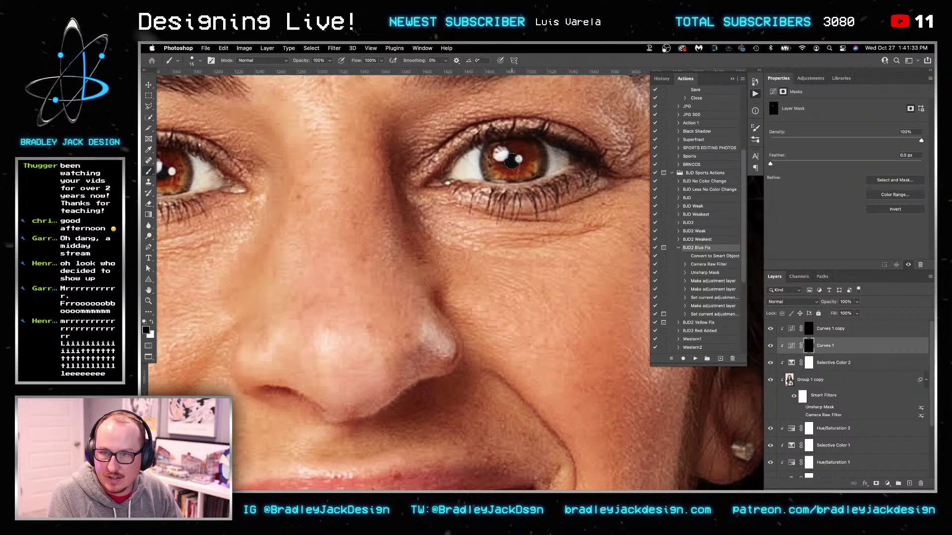
scroll(511, 159, "down", 3)
scroll(339, 158, "up", 3)
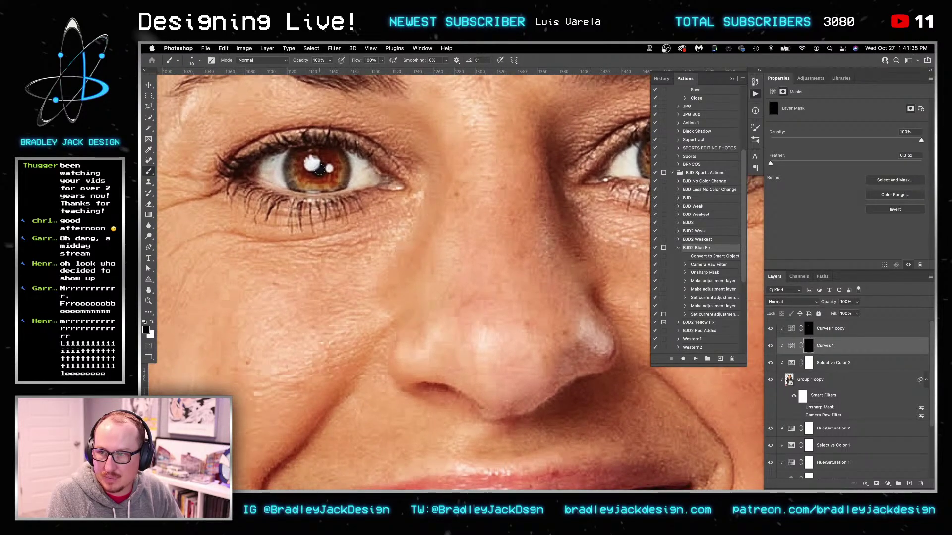
key("3")
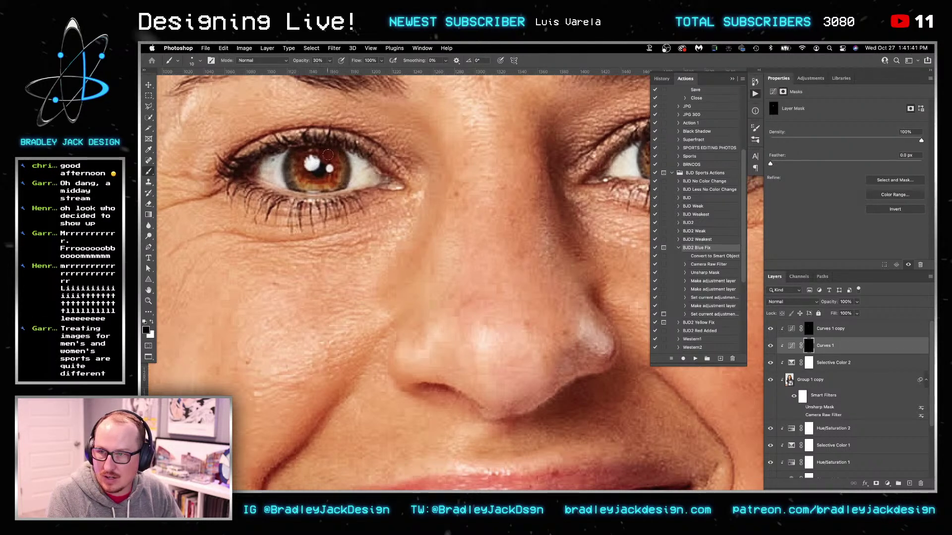
left_click_drag(427, 162, 275, 190)
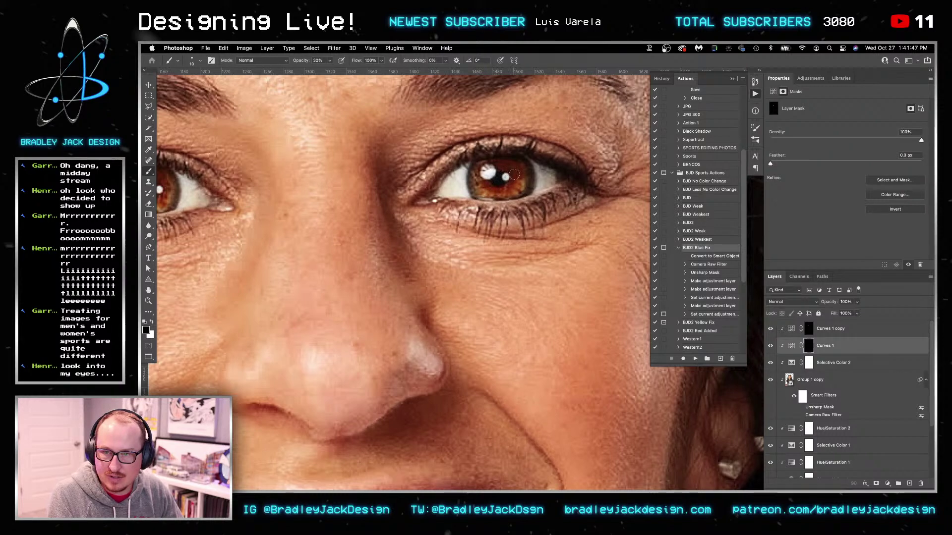
key("ctrl+0")
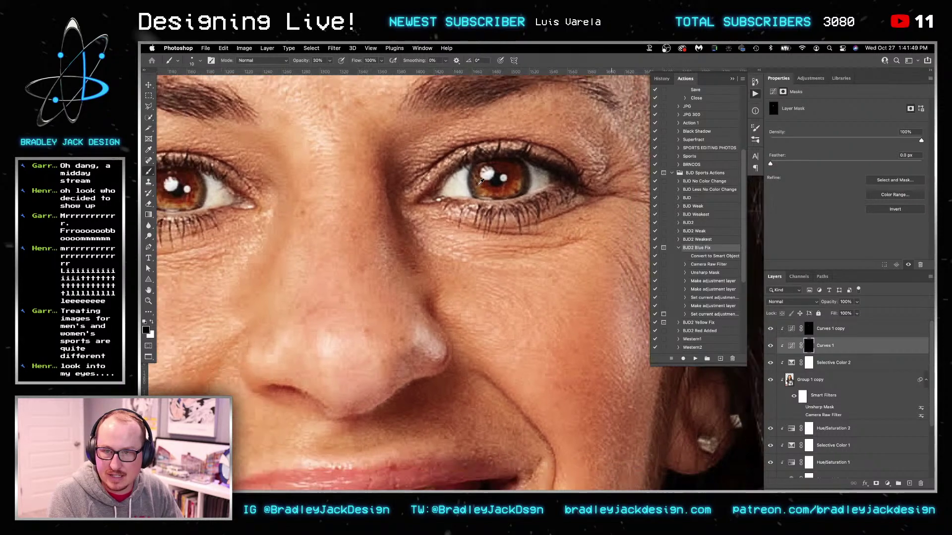
Save and close the portrait smart object to update the poster, and enlarge the poster's layer list
key("super+s")
key("v")
key("super+w")
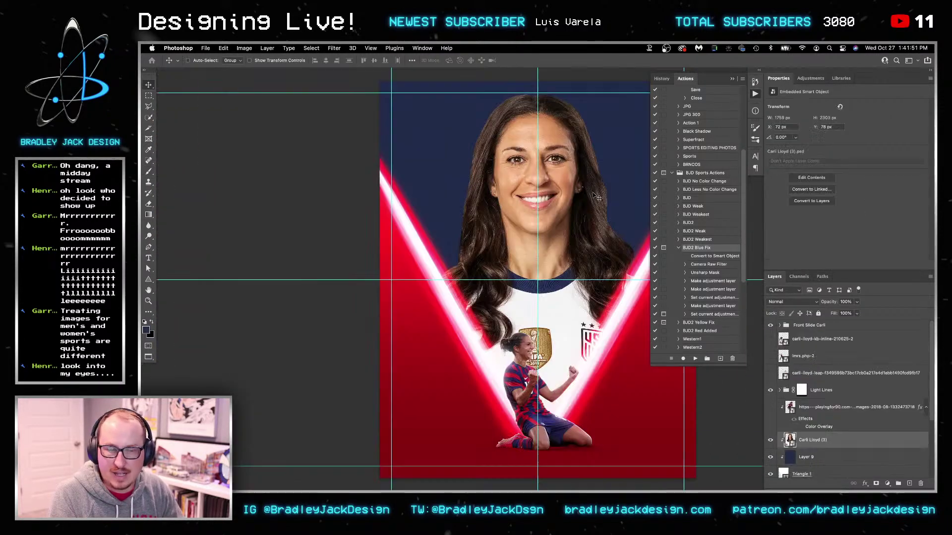
left_click_drag(592, 194, 504, 190)
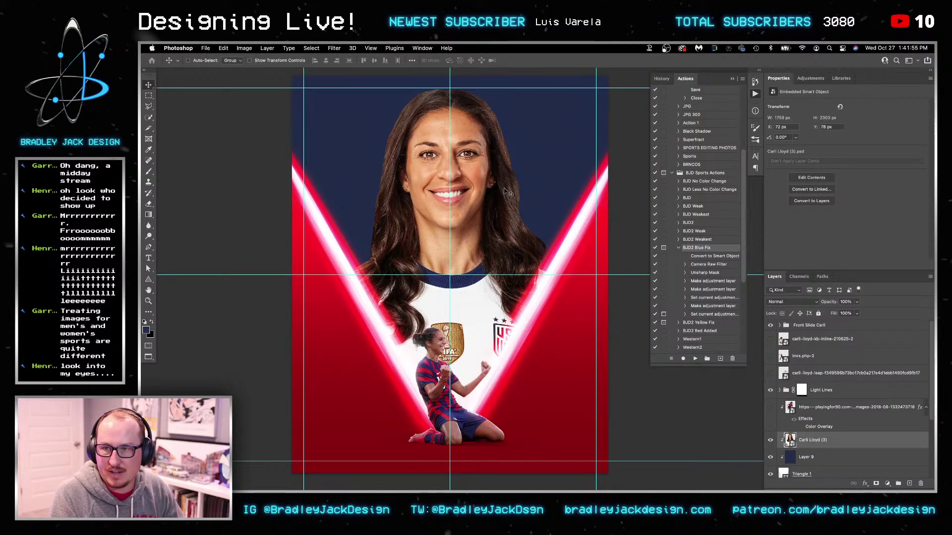
key("super")
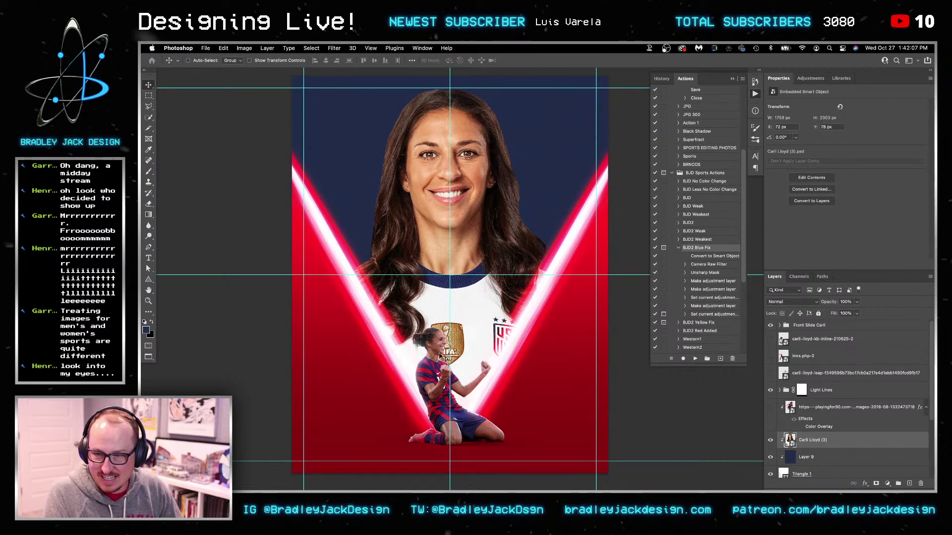
left_click(826, 391)
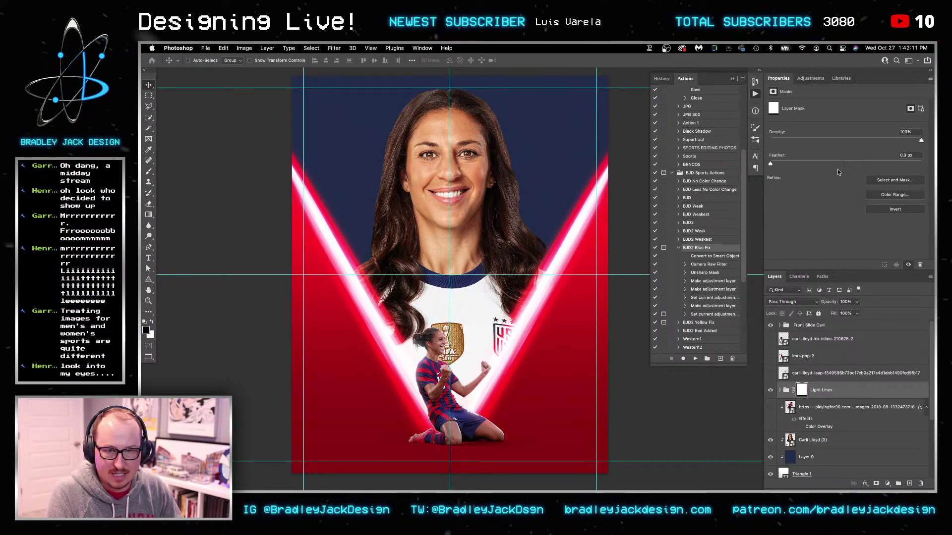
left_click_drag(837, 276, 824, 160)
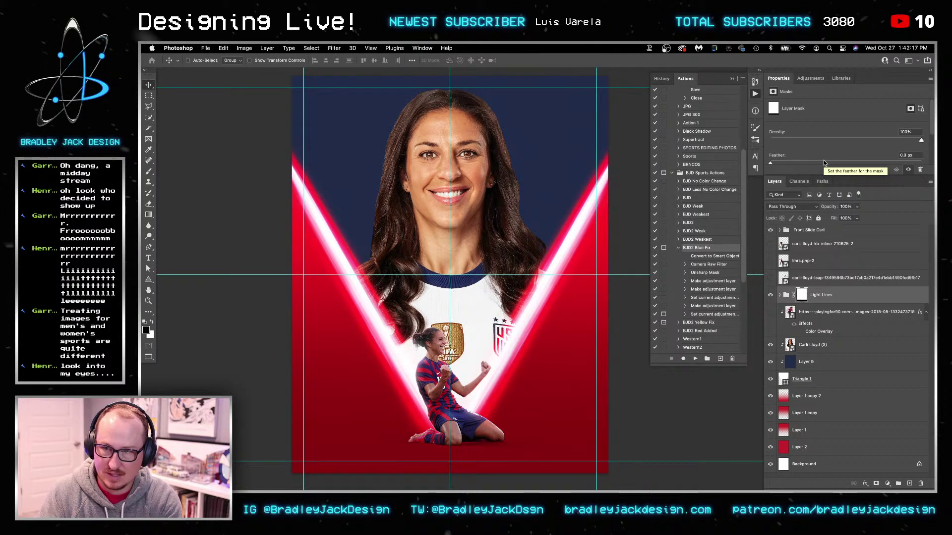
Copy the Color Balance 1 adjustment from the Front Slide Carli group to directly above the portrait layer
left_click(779, 230)
scroll(846, 405, "down", 3)
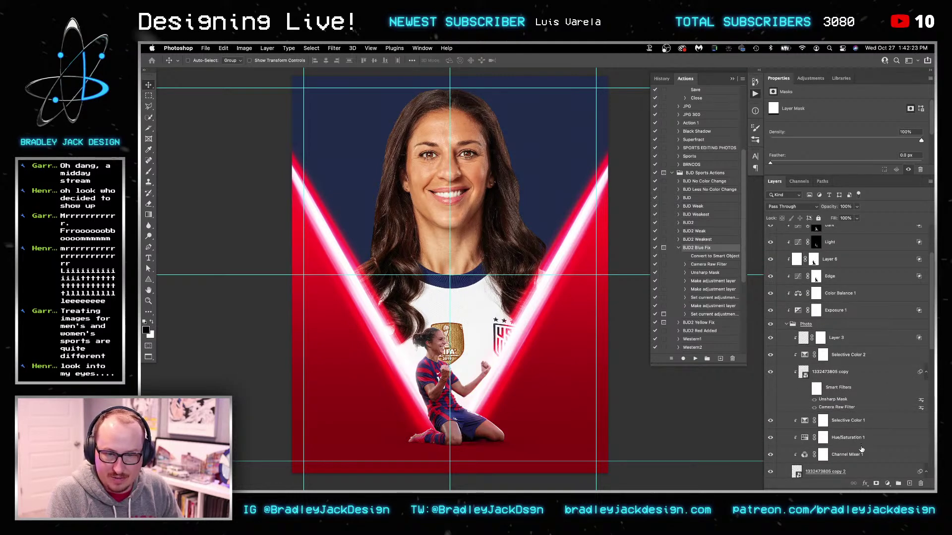
left_click(861, 423)
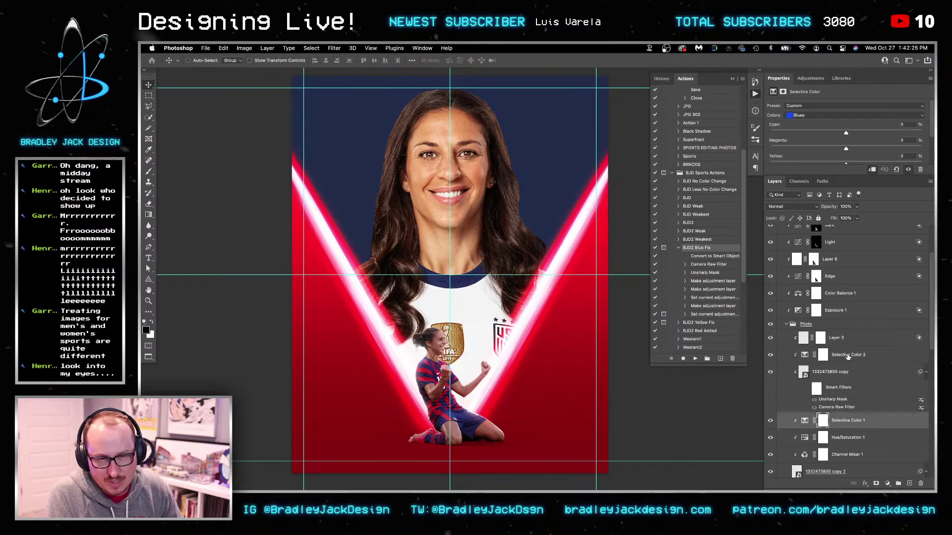
left_click(855, 293)
scroll(842, 322, "down", 10)
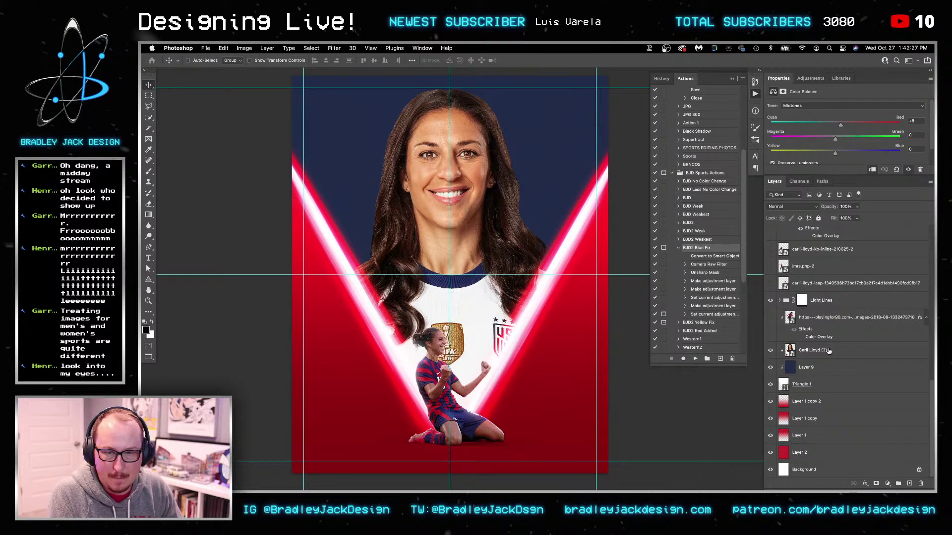
left_click(829, 351)
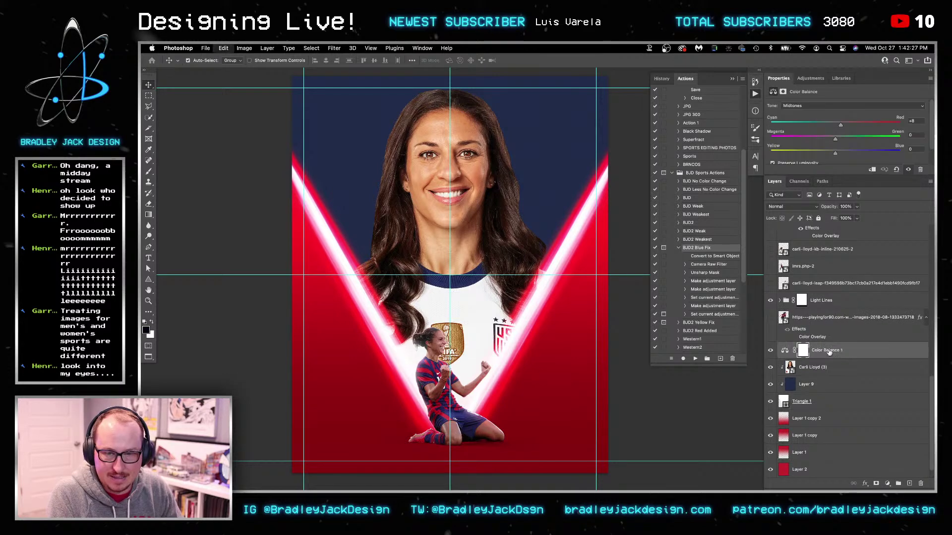
Release the portrait's clipping, group it with Color Balance 1, and mask the group with the Triangle 1 outline
left_click(799, 371)
key("super+alt+g")
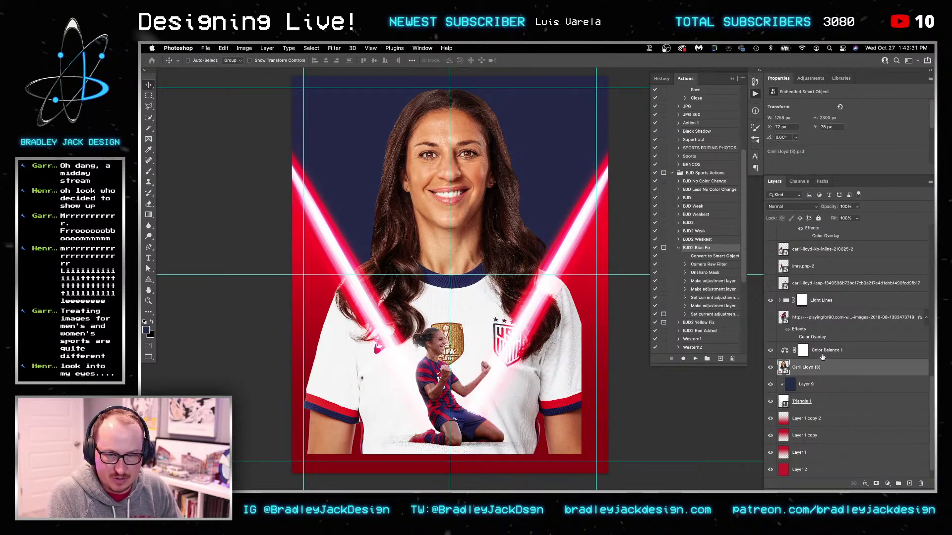
left_click(823, 404)
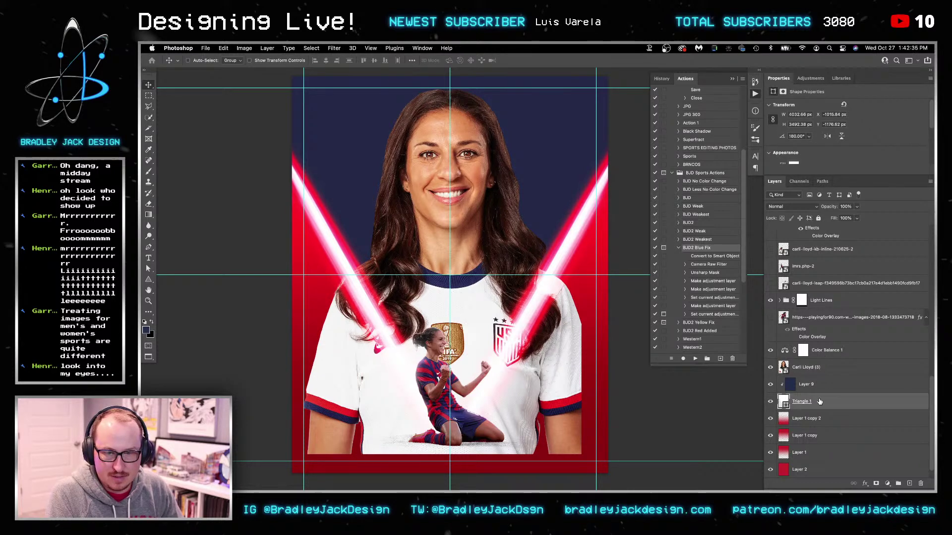
left_click(784, 404, "ctrl")
left_click(826, 350)
left_click(822, 367, "shift")
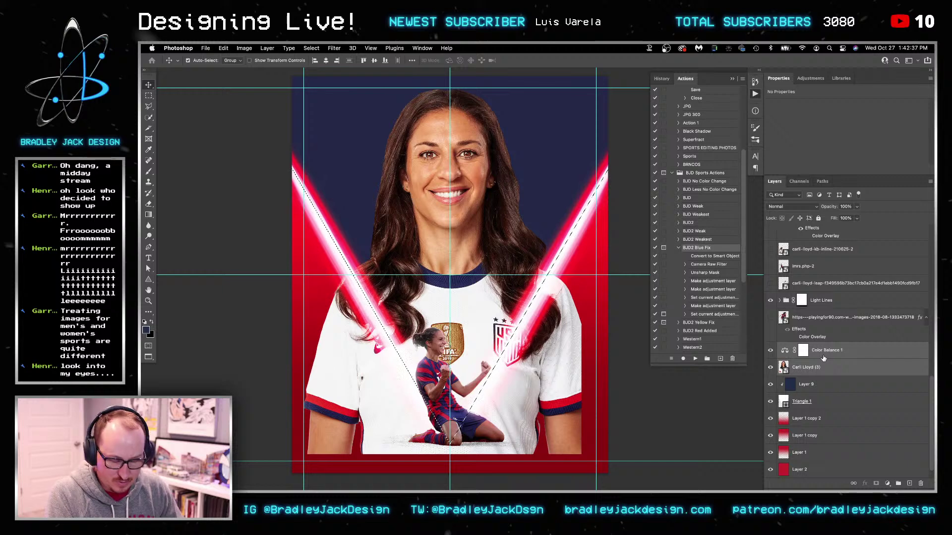
key("ctrl+g")
left_click(875, 483)
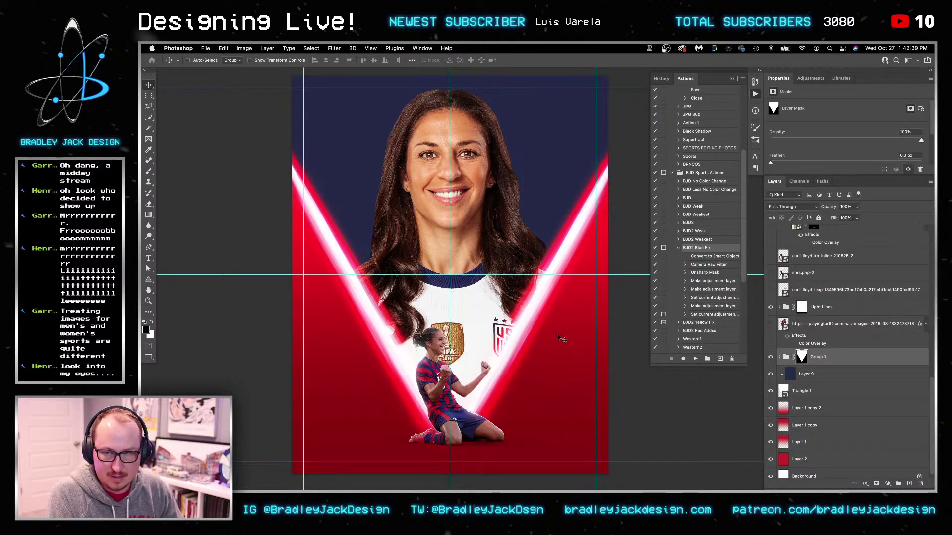
Rename the masked portrait group as Carlis
double_click(823, 359)
key("Escape")
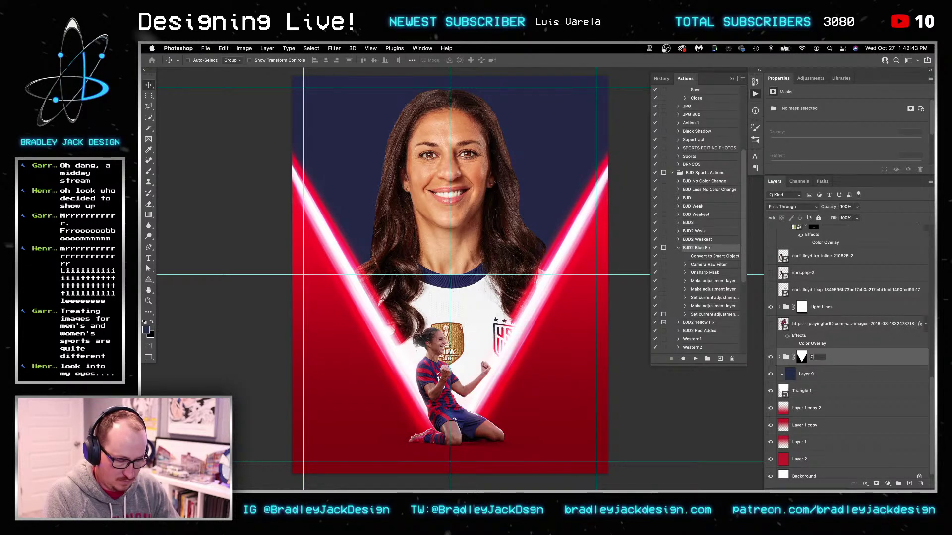
double_click(816, 357)
type("Carlis")
Clip Color Balance 1 to the portrait, try its midtones at Red +86, and delete the adjustment
left_click(780, 356)
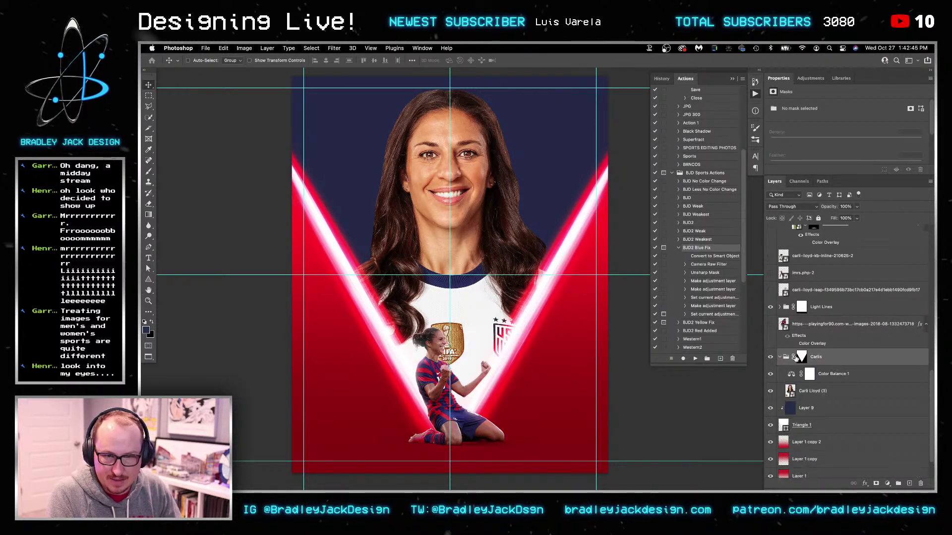
left_click(811, 391)
left_click(812, 381, "alt")
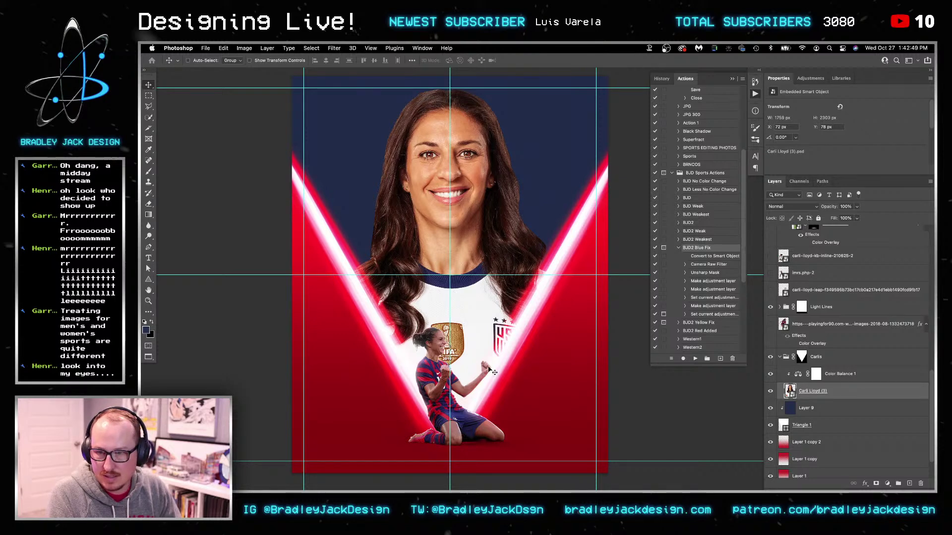
left_click(836, 378)
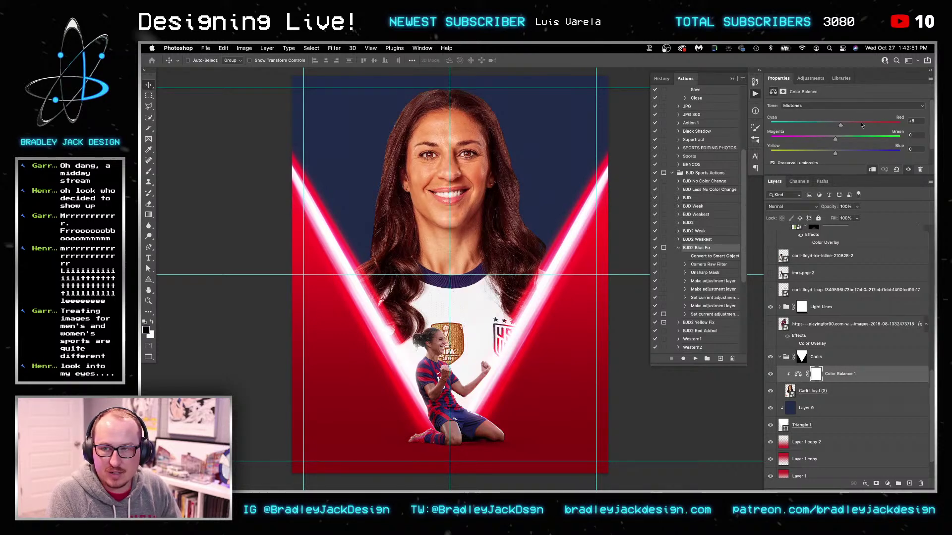
left_click_drag(861, 124, 891, 126)
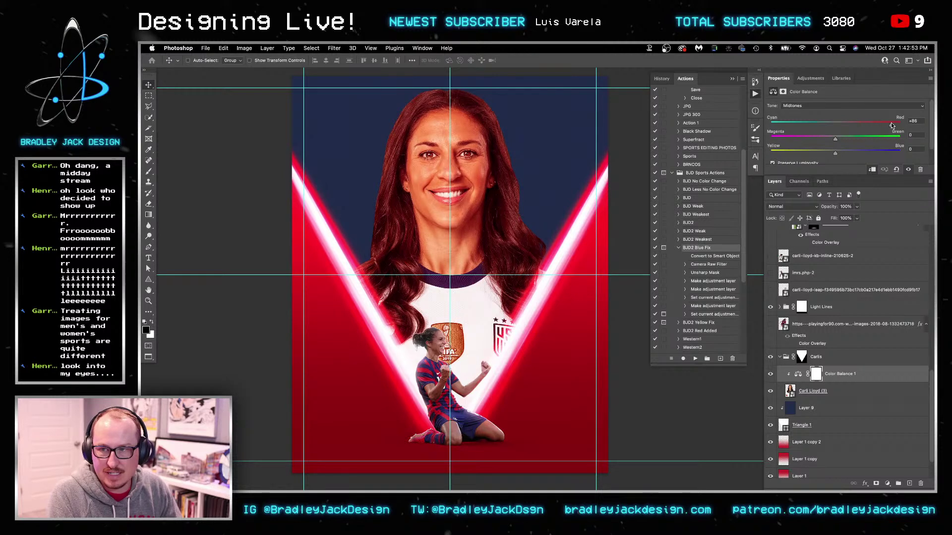
key("Delete")
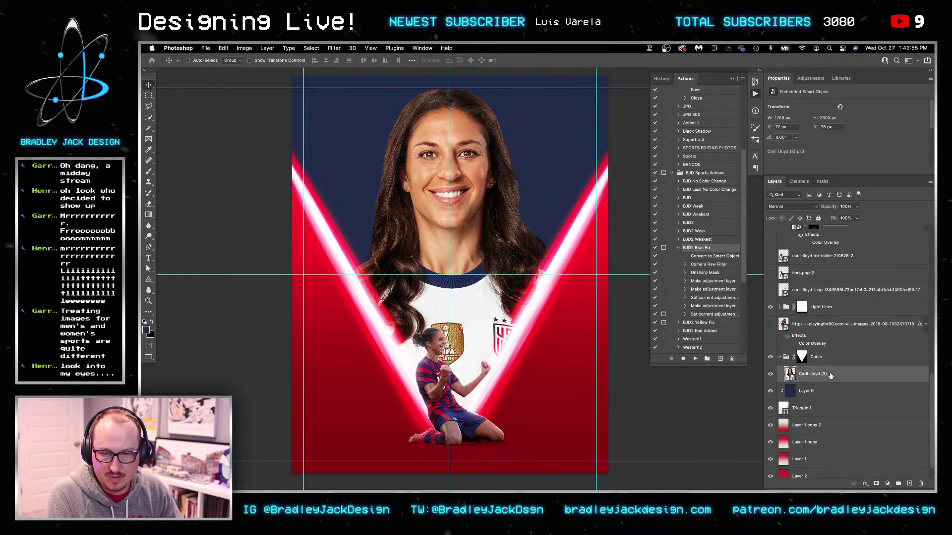
Add a Selective Color adjustment clipped to the portrait and set its Yellows to Cyan +13 and Magenta +30
left_click(810, 78)
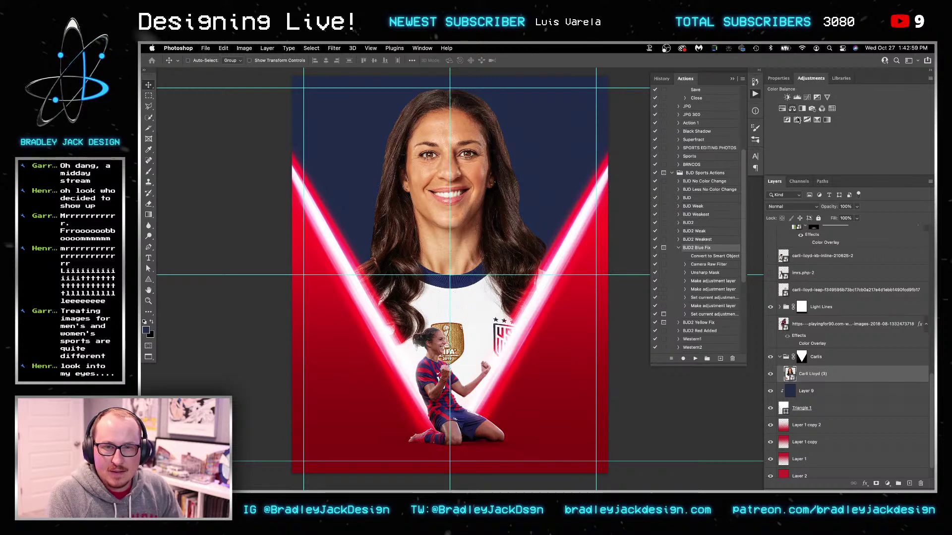
left_click(824, 122)
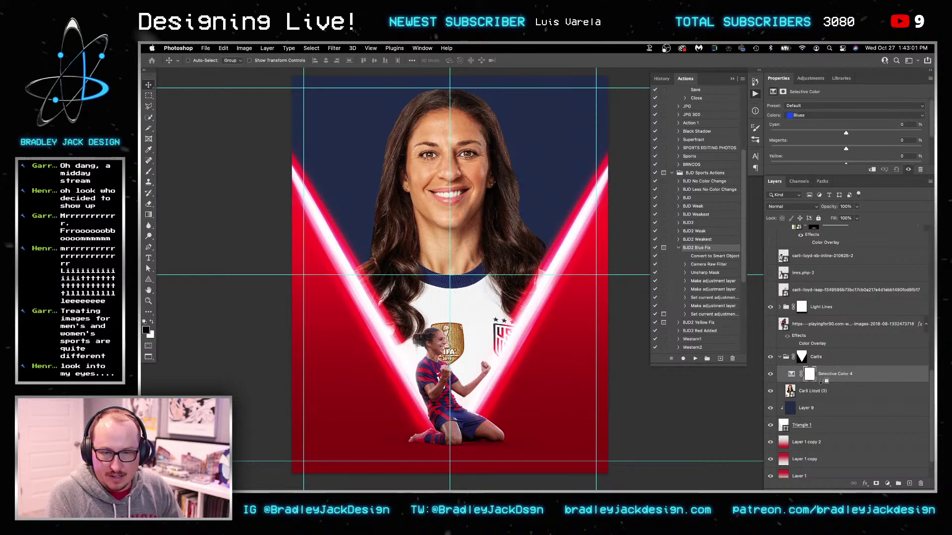
left_click(821, 383, "alt")
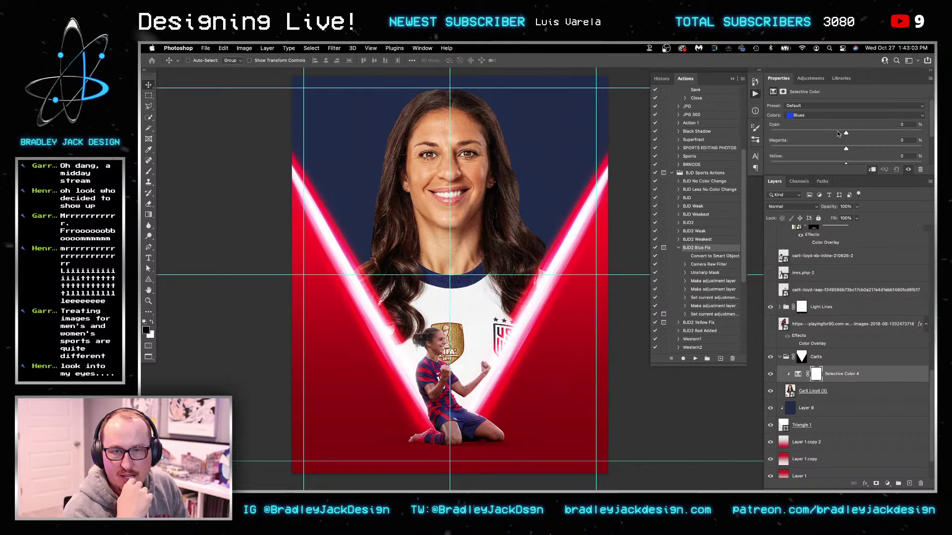
left_click_drag(846, 174, 846, 222)
left_click(853, 115)
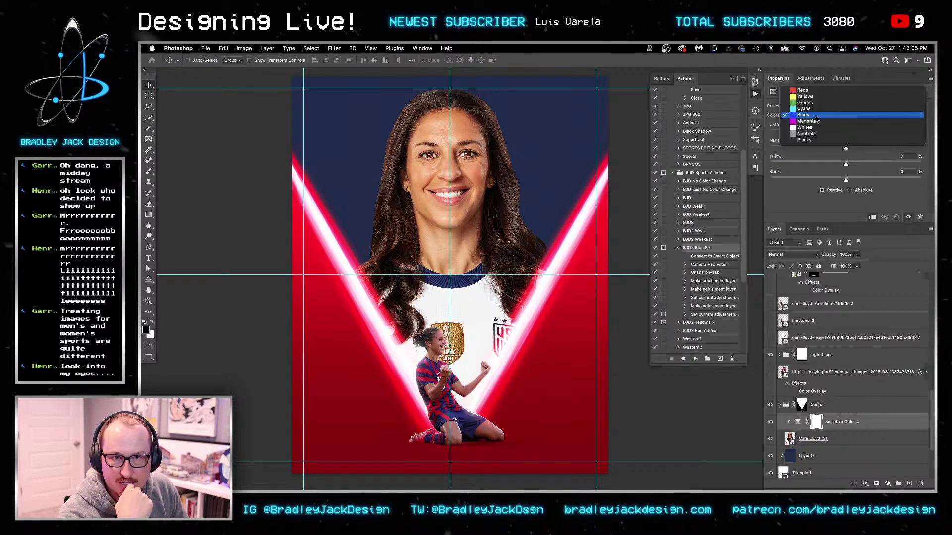
left_click(799, 91)
left_click_drag(864, 148, 868, 144)
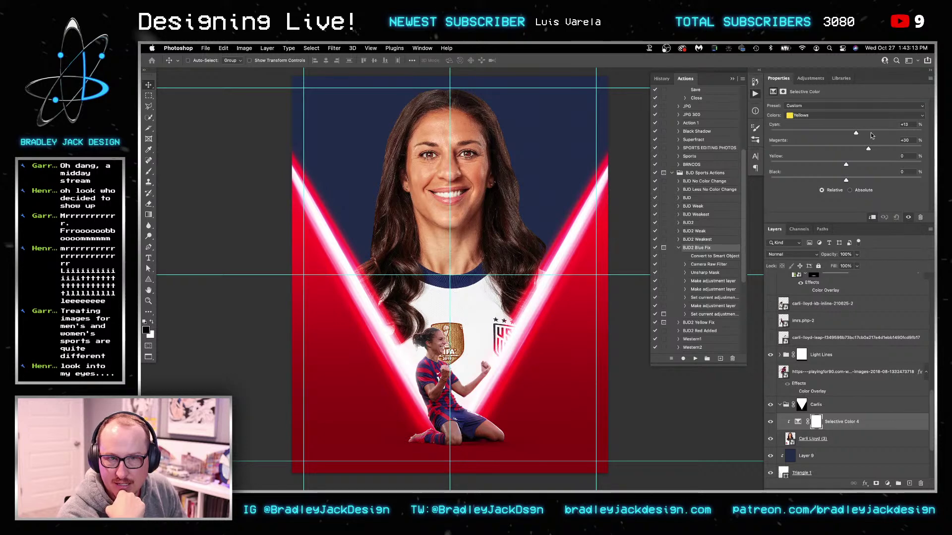
Set the Selective Color Reds to Cyan +33, Magenta +33, Yellow -7 and Black +13
left_click(827, 118)
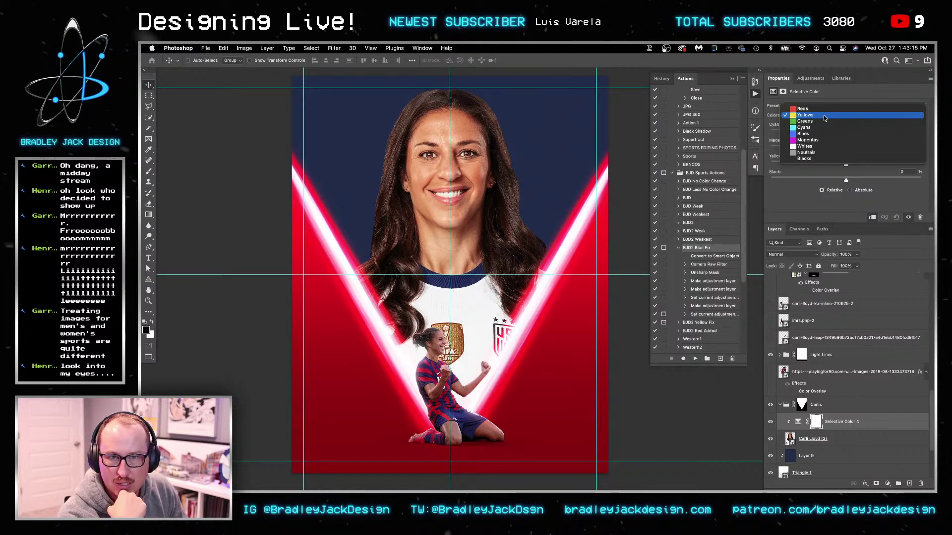
left_click(826, 106)
left_click_drag(861, 147, 805, 134)
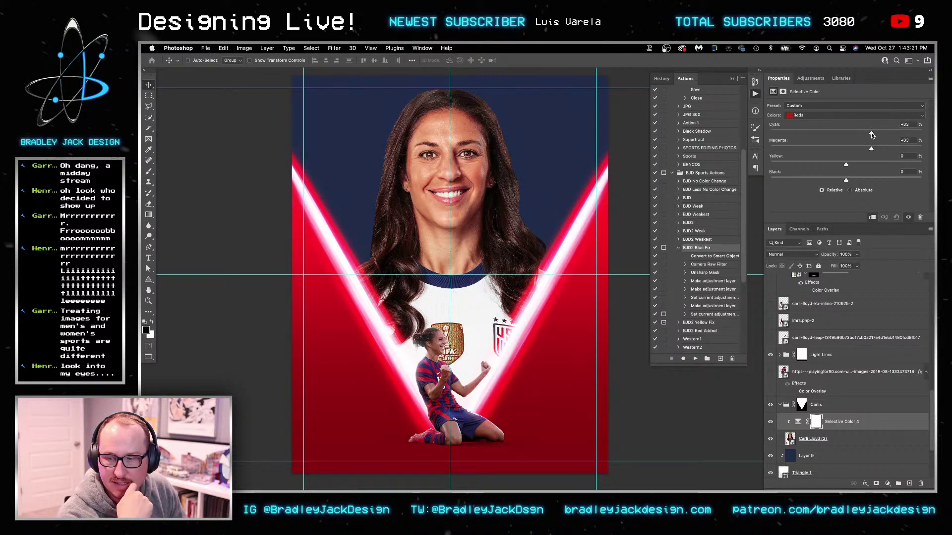
mouse_move(846, 179)
left_mouse_down()
mouse_move(837, 179)
mouse_move(873, 179)
mouse_move(854, 174)
left_mouse_up()
left_click(833, 166)
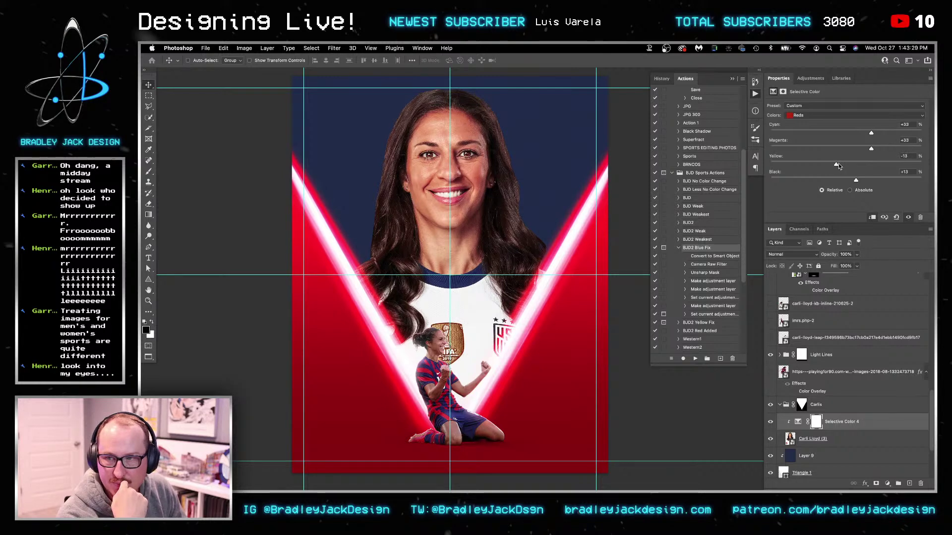
left_click(840, 163)
Show the leaping player cutout in the white kit and the pointing player cutout in the striped kit
key("z")
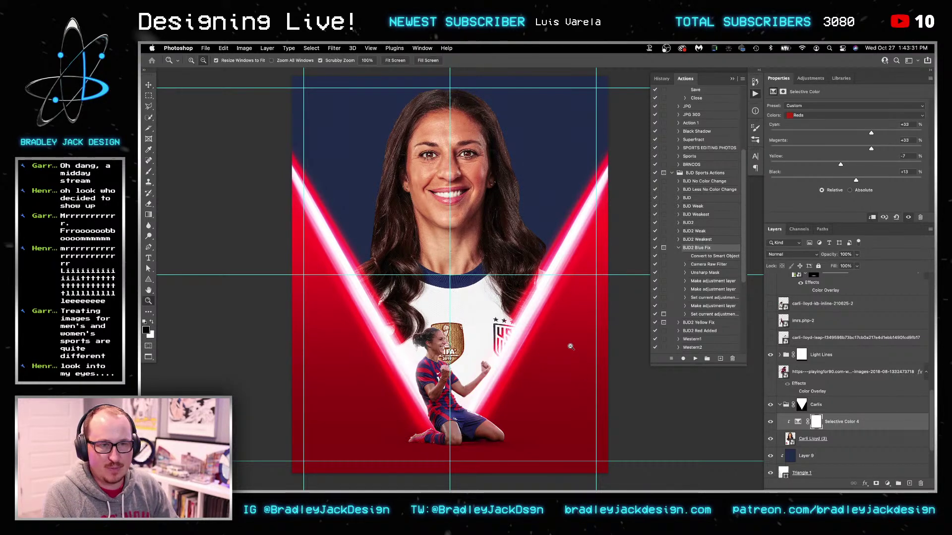
left_click(571, 347, "alt")
key("v")
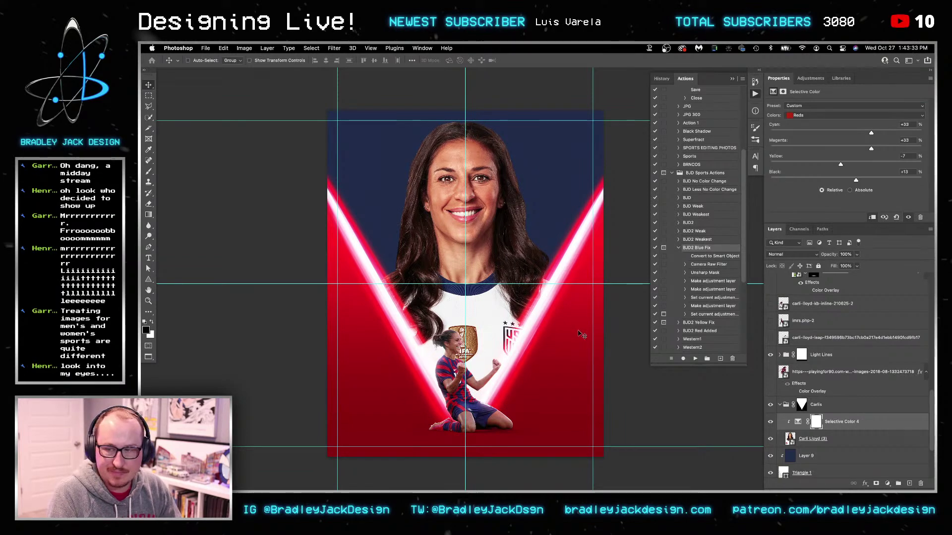
key("ctrl+Tab")
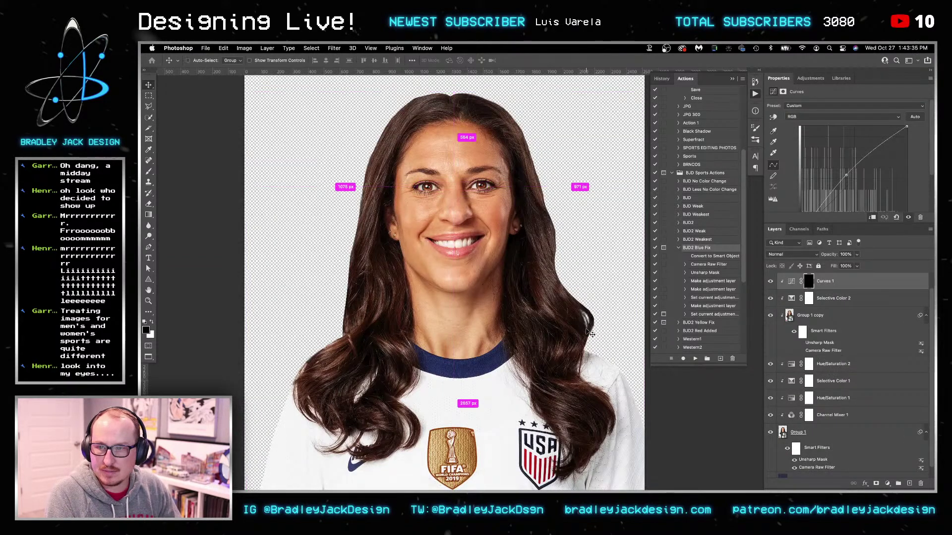
key("ctrl+Tab")
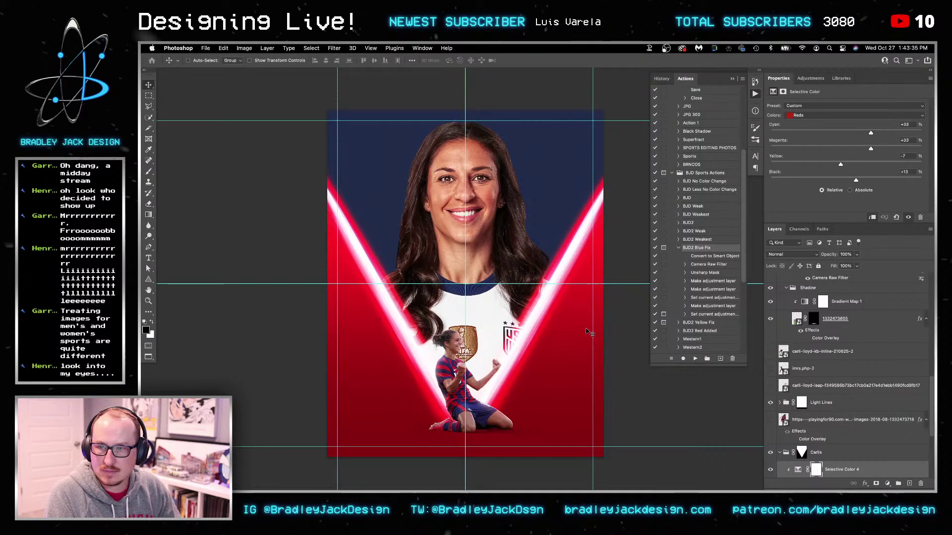
left_click(771, 387)
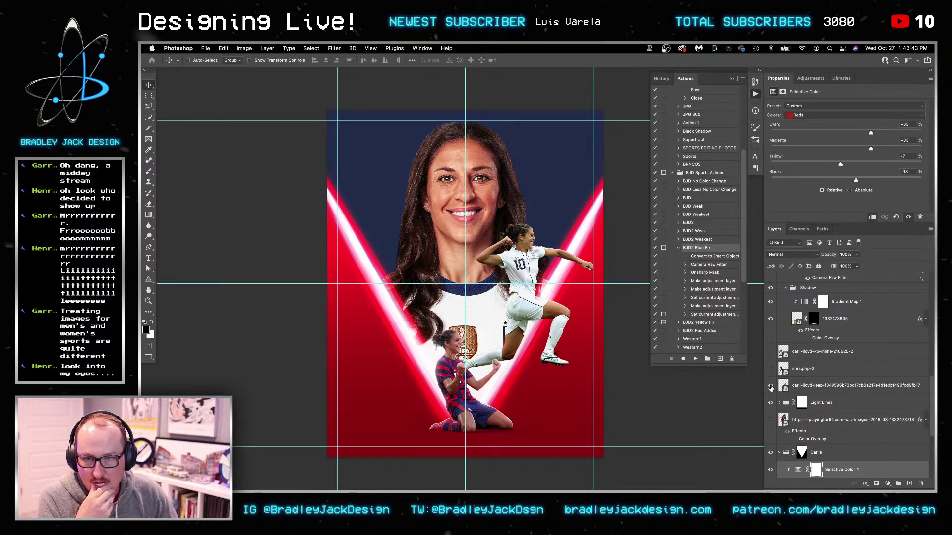
left_click(771, 369)
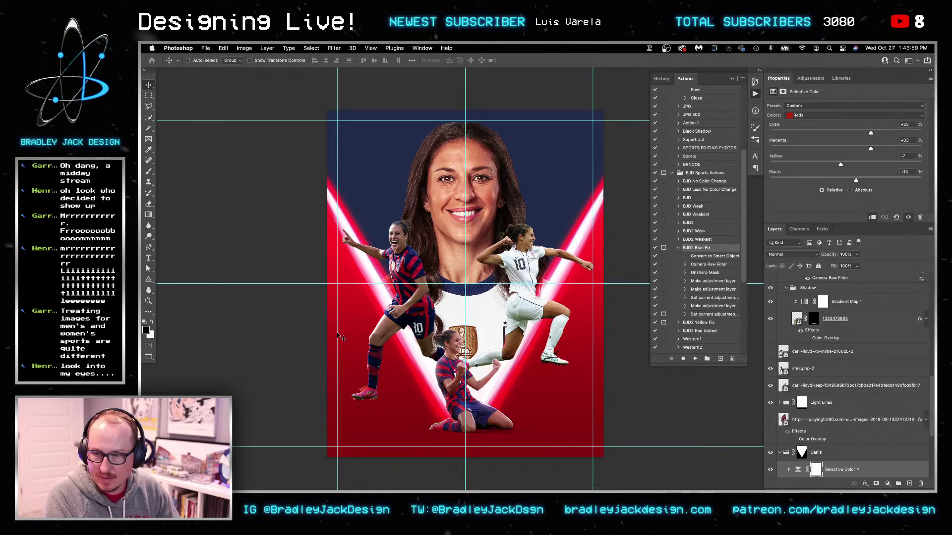
Create a text box spanning the poster's full width in its lower half and enter LLOYD
key("t")
left_click(508, 325, "super")
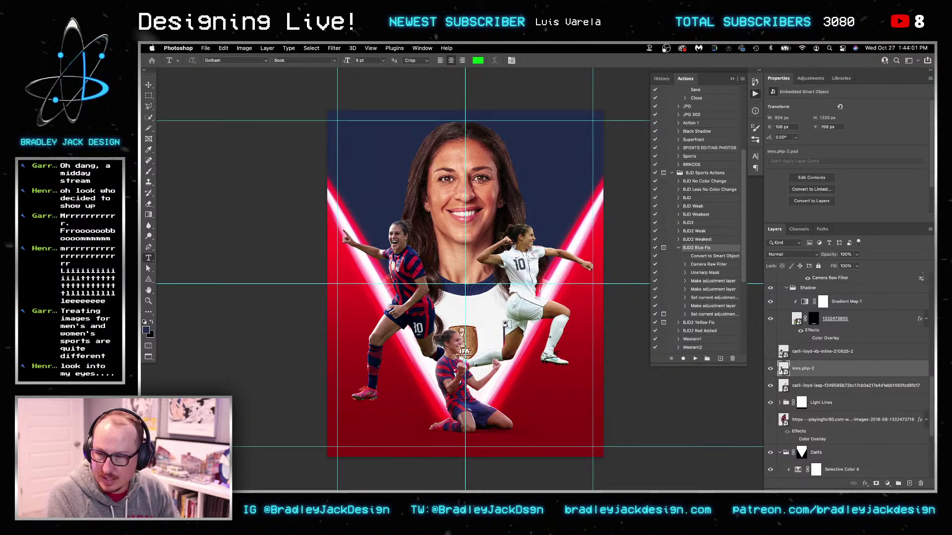
left_click_drag(327, 310, 603, 440)
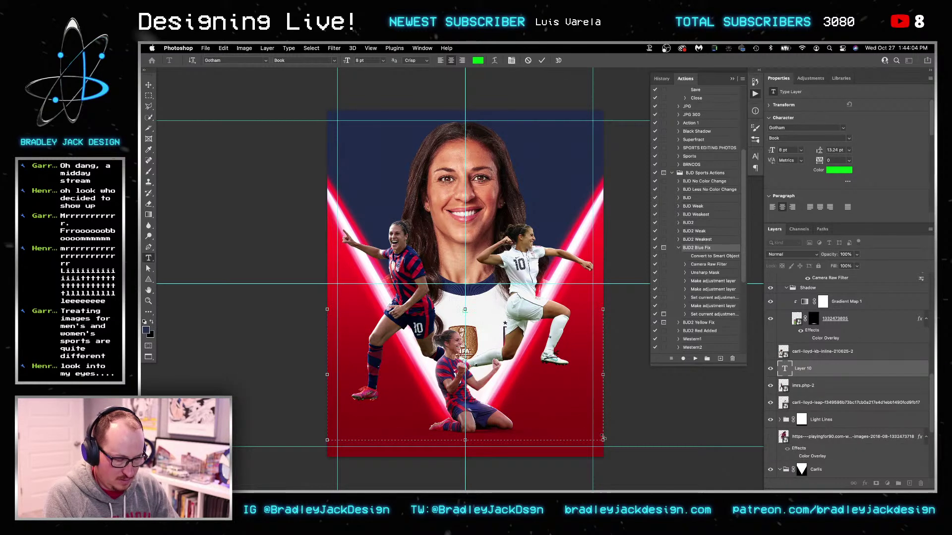
type("LLOYD")
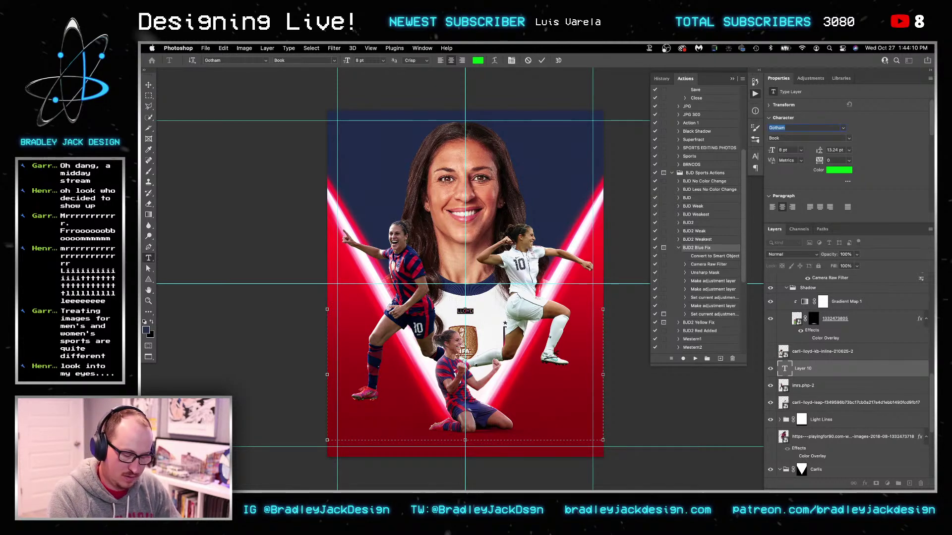
Set the LLOYD text's font to Neutra Text Bold SC
type("neutra face")
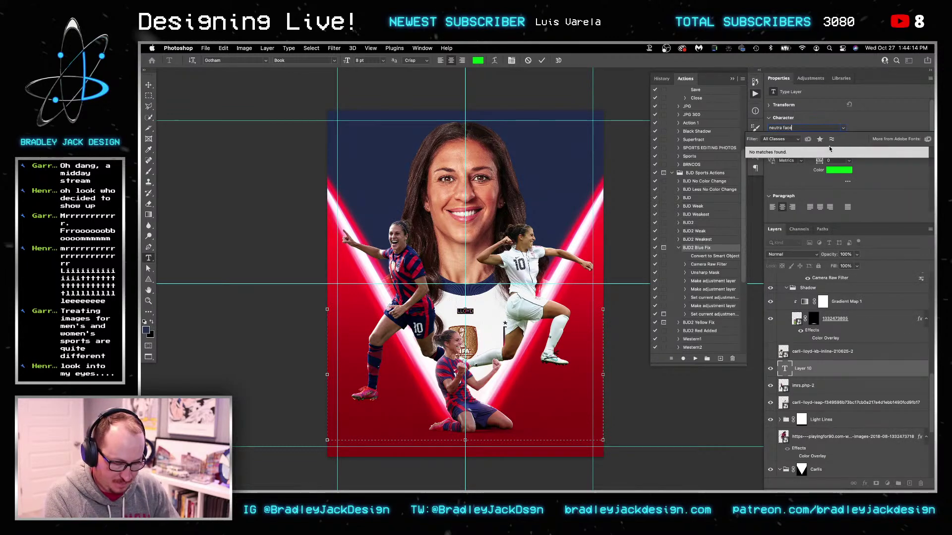
key("super+a")
type("neutra")
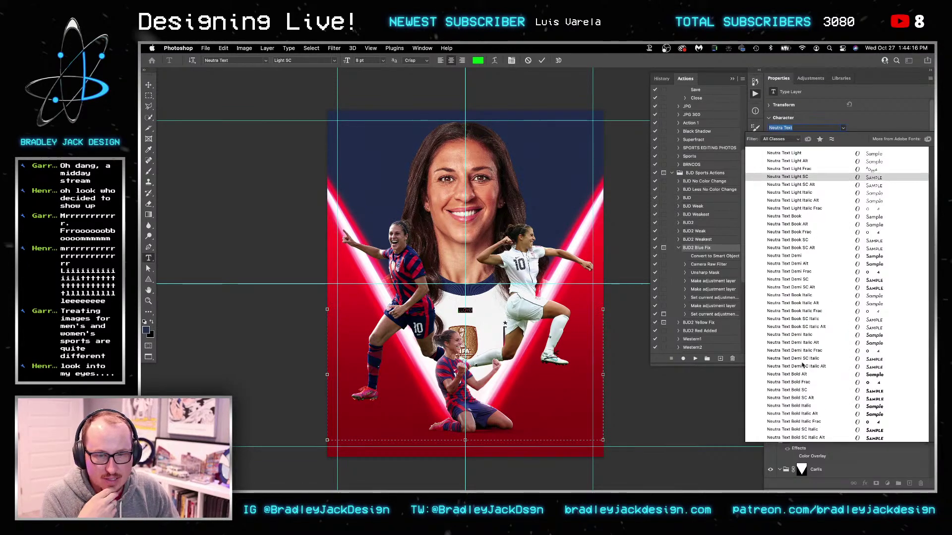
left_click(804, 390)
Enlarge the LLOYD text to 138 pt
left_click(788, 149)
key("shift+Up")
key("shift+Up")
key("shift+Up")
key("shift+Up")
key("shift+Up")
key("shift+Up")
key("shift+Up")
key("shift+Up")
key("shift+Up")
key("shift+Up")
key("shift+Up")
key("shift+Up")
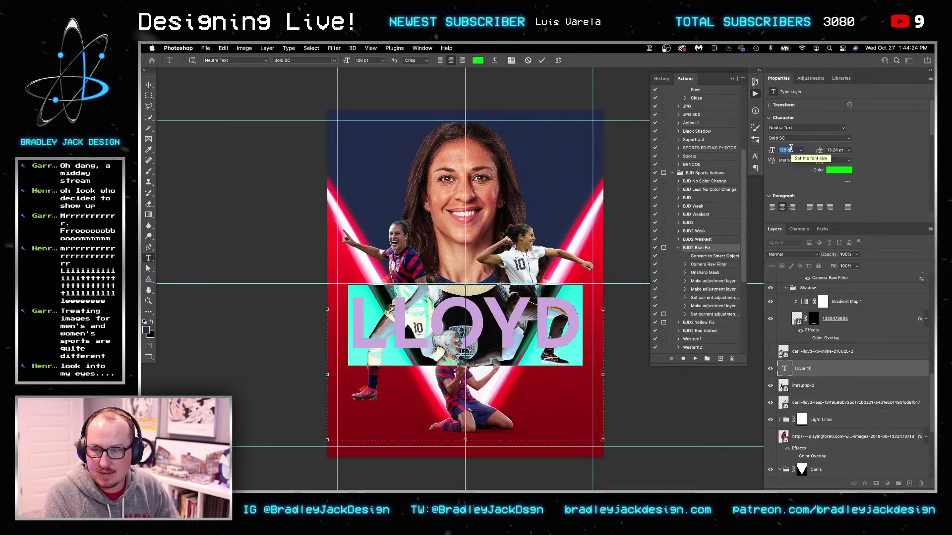
key("shift+Up")
Color the LLOYD text white and move it down over the kneeling player
left_click(144, 322)
left_click(152, 322)
left_click(148, 85)
left_click_drag(519, 323, 523, 385)
double_click(521, 382)
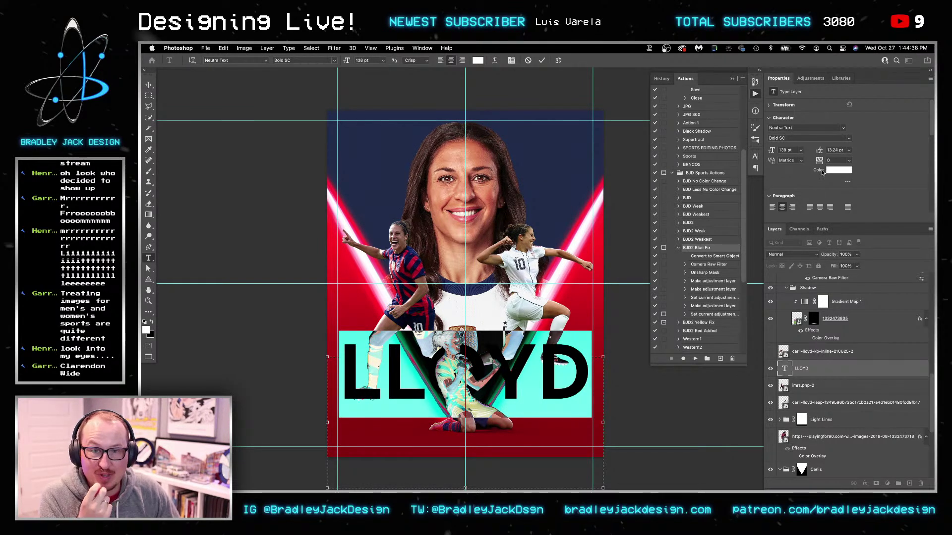
left_click(801, 138)
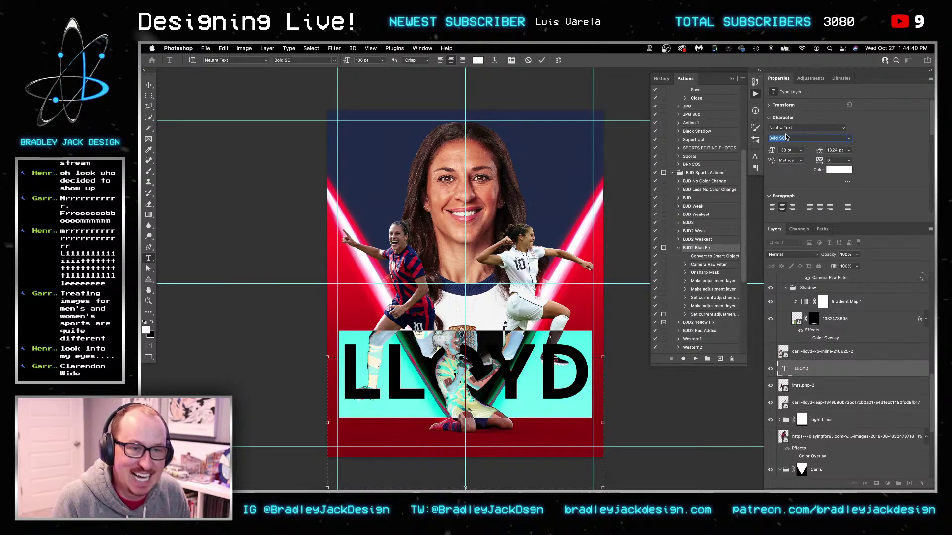
key("ctrl+Return")
key("Tab")
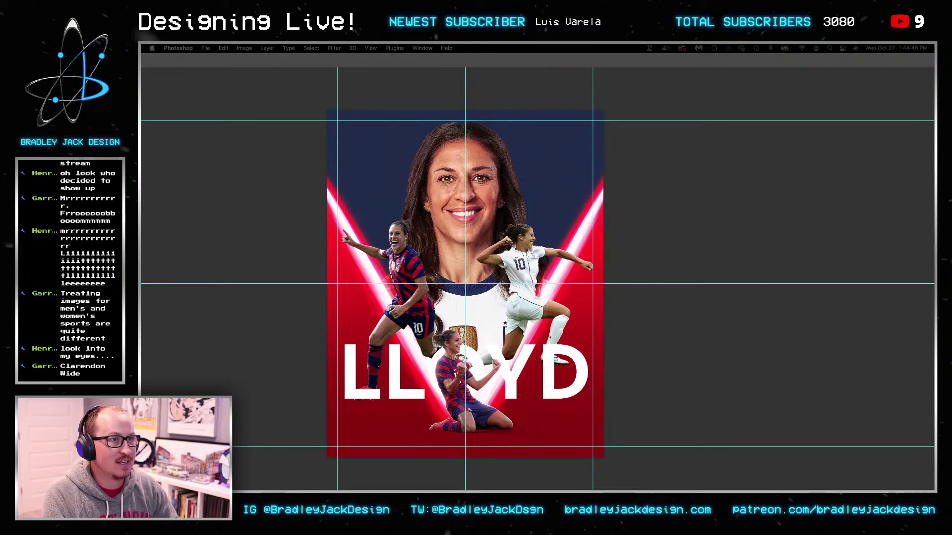
Switch to Safari, look up the Clarendon font and read its Wikipedia article on the typeface's origin
key("super+Tab")
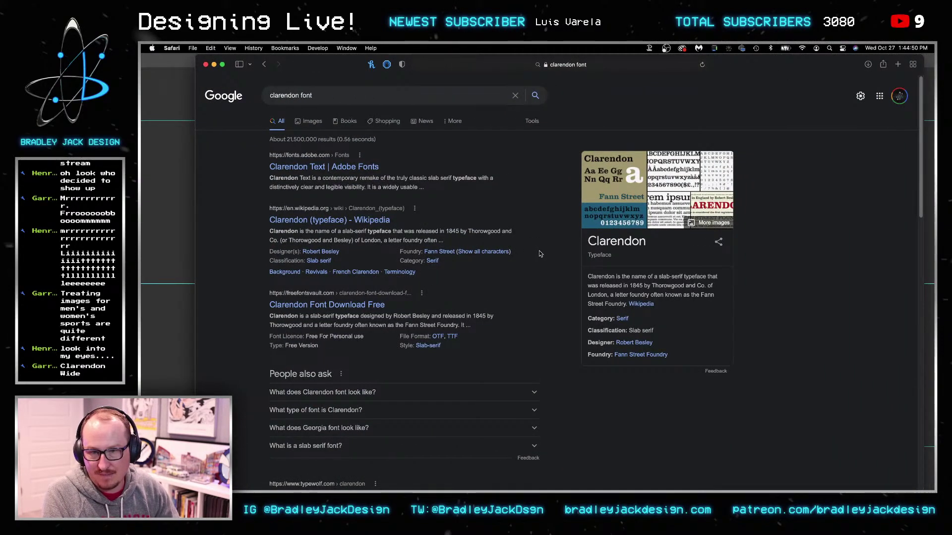
left_click_drag(634, 286, 653, 288)
left_click(671, 313)
left_click(641, 304)
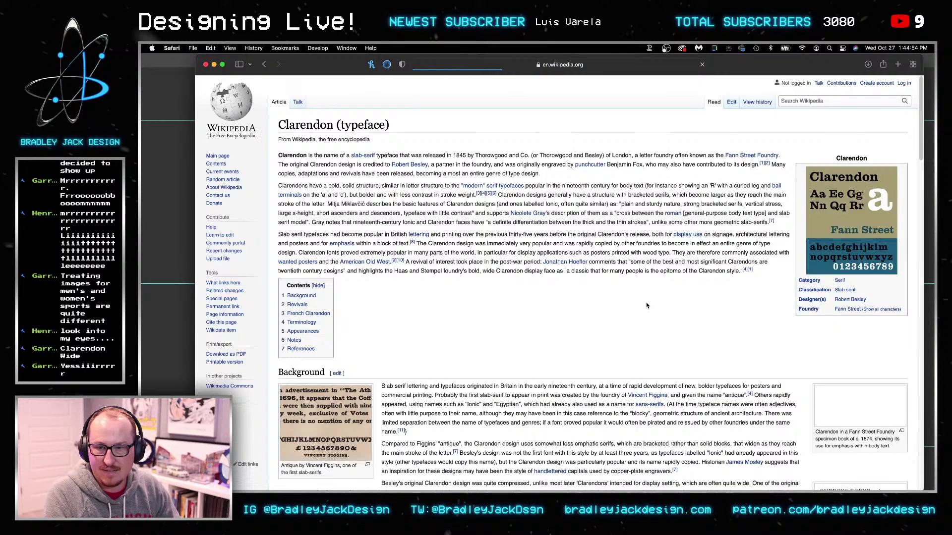
left_click_drag(536, 211, 647, 213)
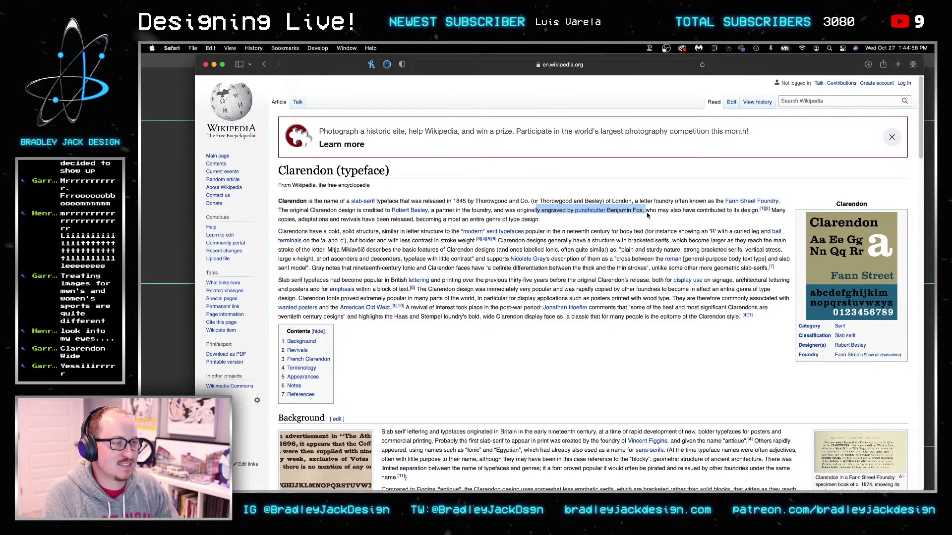
left_click(646, 217)
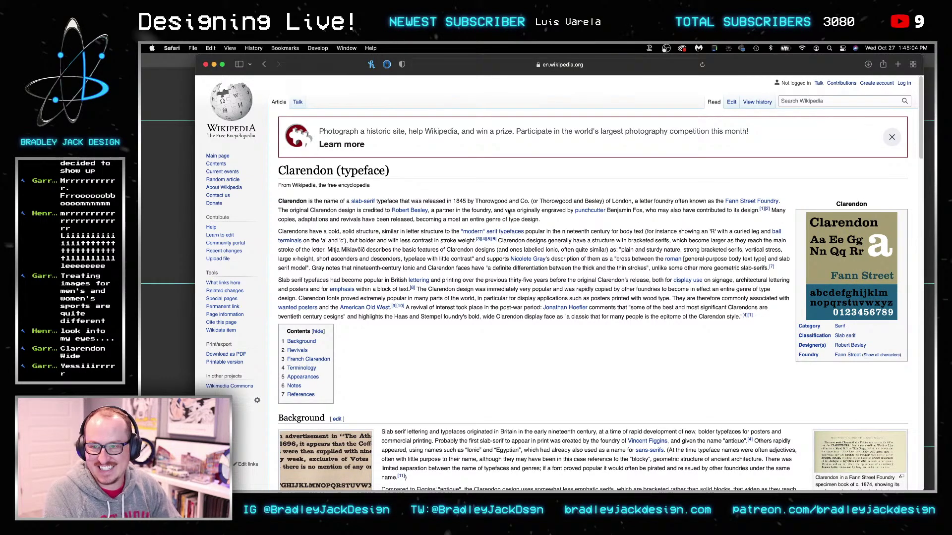
key("super+grave")
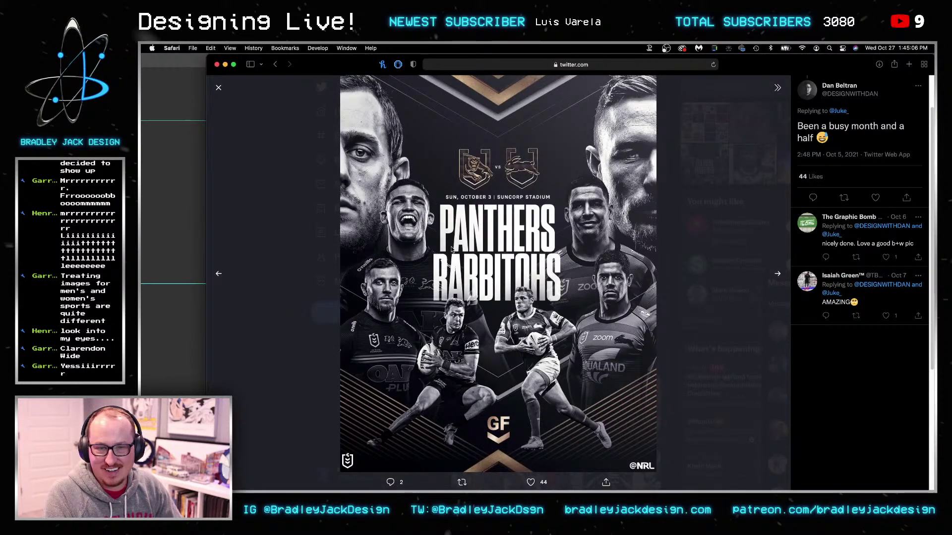
Return to Photoshop and change the LLOYD text's font to Superclarendon Black
key("super+Tab")
left_click(801, 128)
type("clarend")
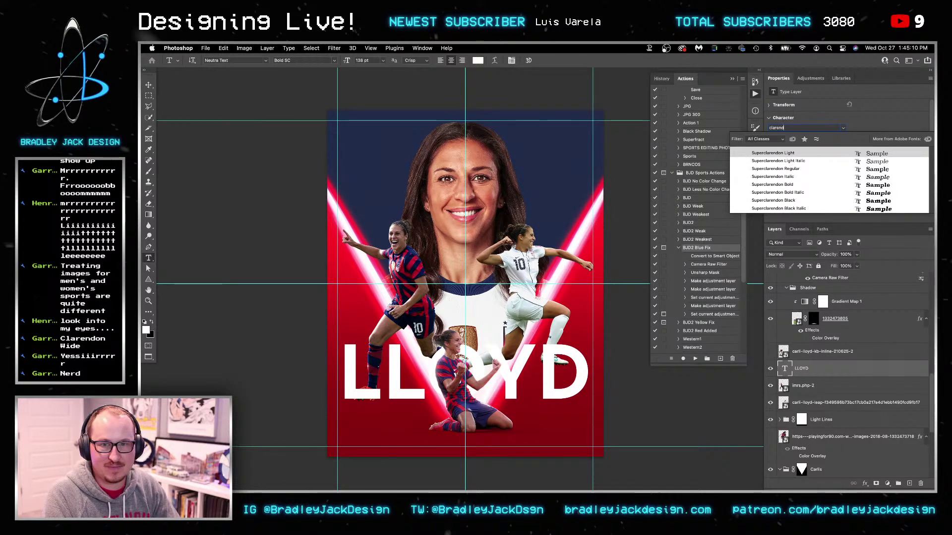
key("Return")
left_click(790, 201)
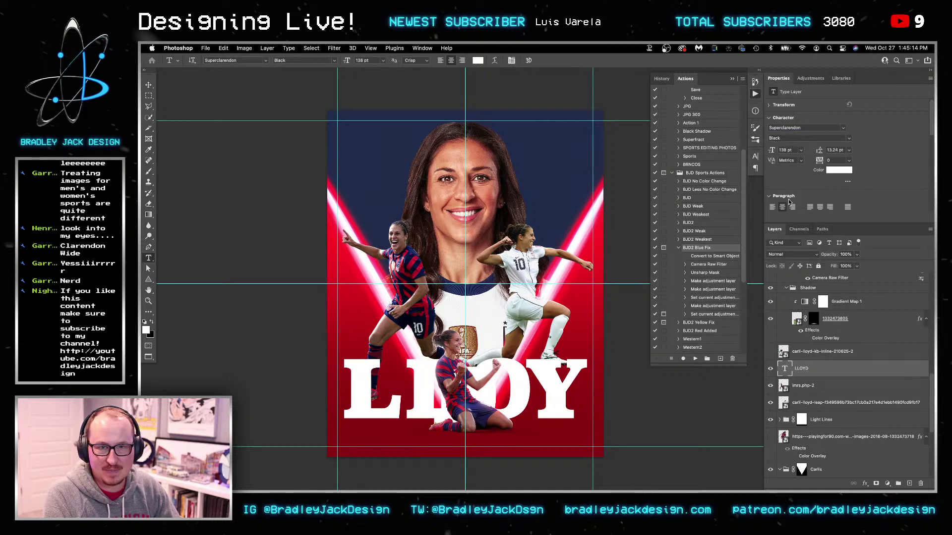
Select the whole LLOYD text and set its tracking to -25
double_click(576, 380)
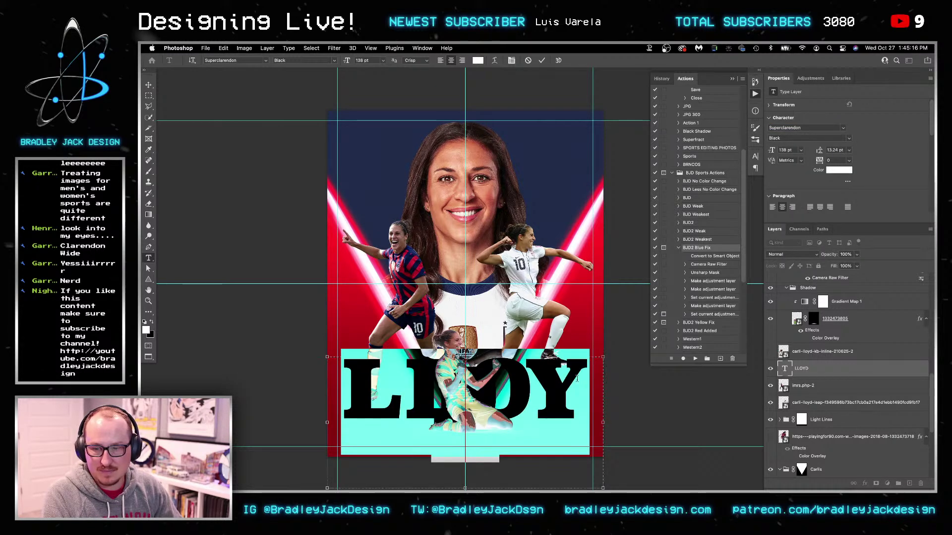
key("Tab")
key("Tab")
type("-25")
Set the LLOYD text's size to 116 pt so the word fits between the side guides
key("shift+Tab")
key("shift+Tab")
key("shift+Tab")
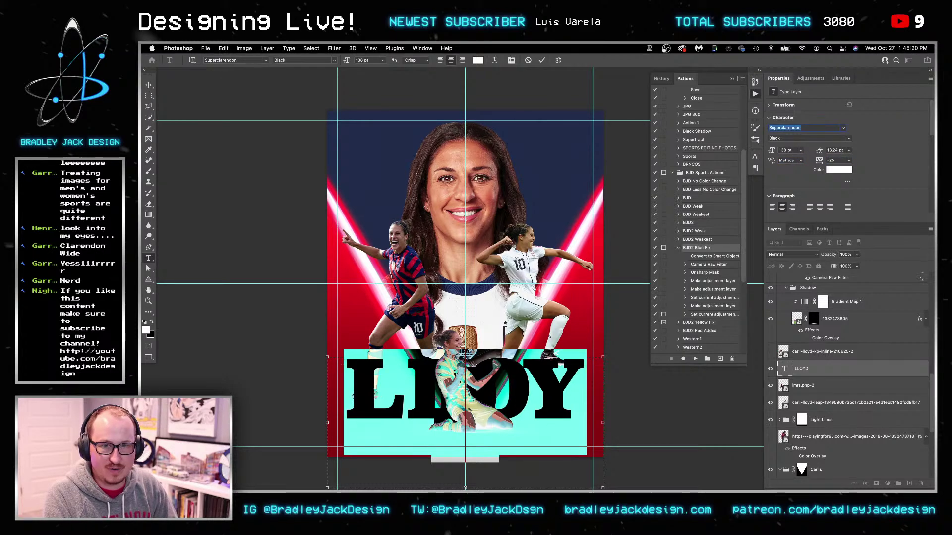
type("111")
key("Return")
key("Up")
key("Up")
key("Up")
key("Up")
key("Up")
key("Up")
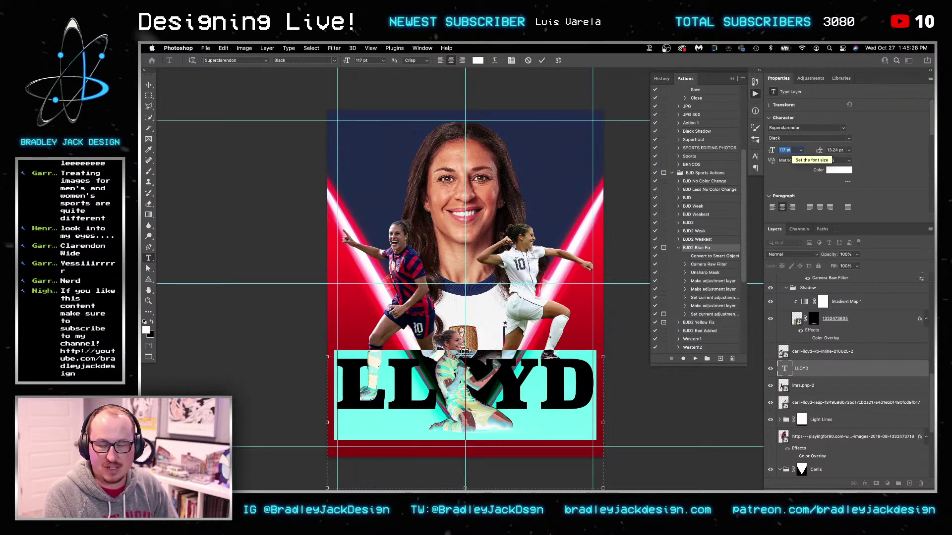
key("Down")
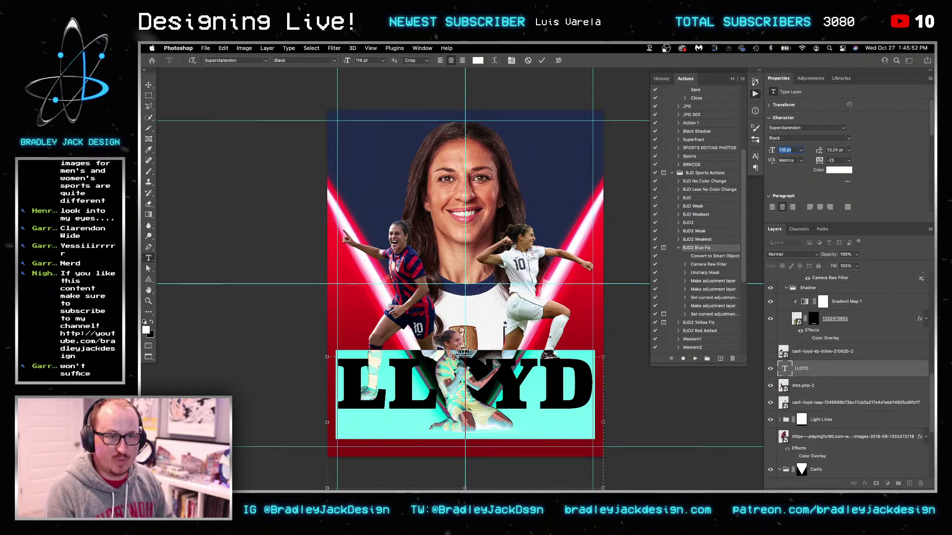
key("Escape")
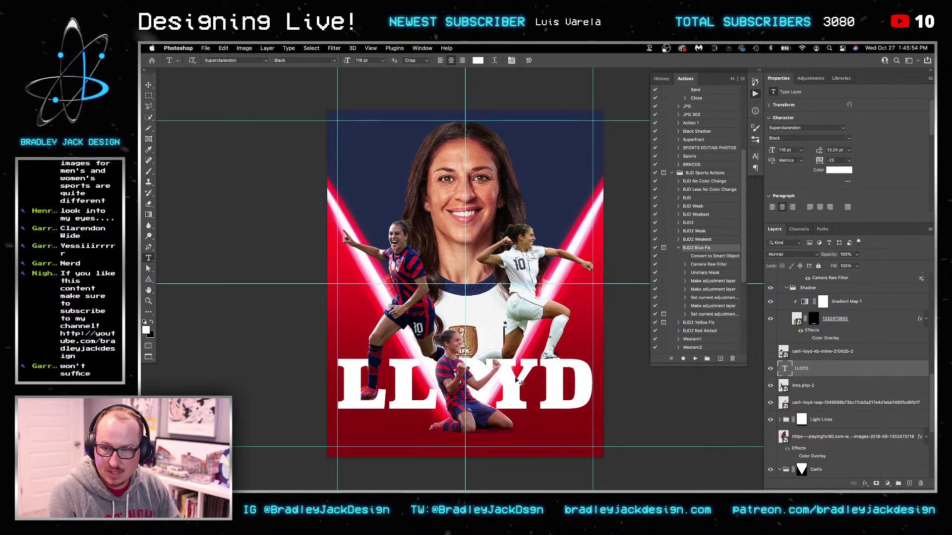
Move the LLOYD title slightly up so it crosses the players' legs above the kneeling figure's waist
key("v")
left_click_drag(524, 392, 523, 373)
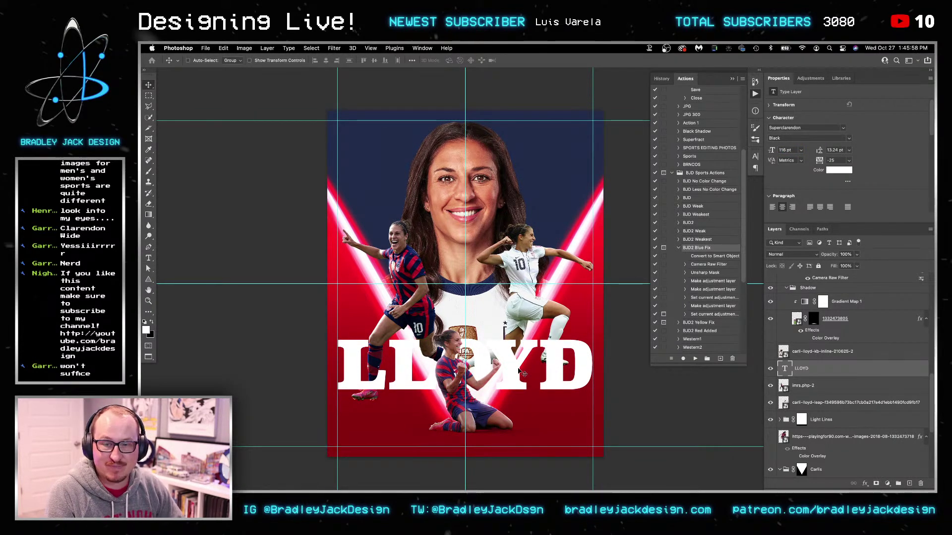
right_click(530, 297)
left_click(533, 297)
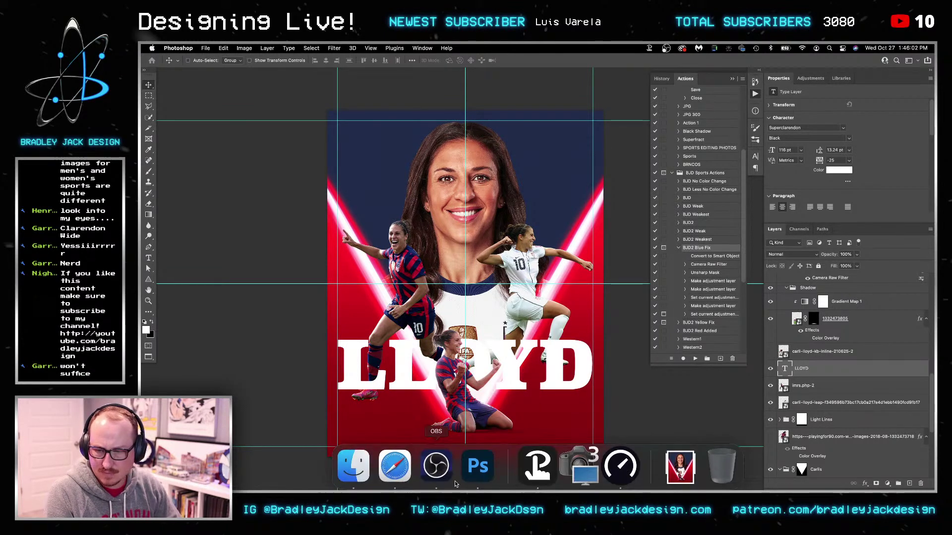
Switch to Safari and open pinterest.com
left_click(414, 463)
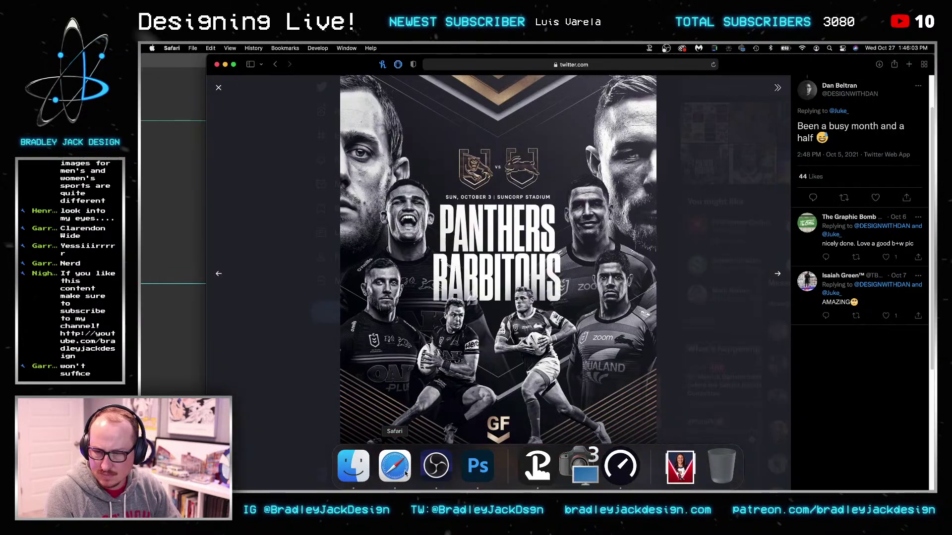
left_click(537, 65)
type("pinterest.com")
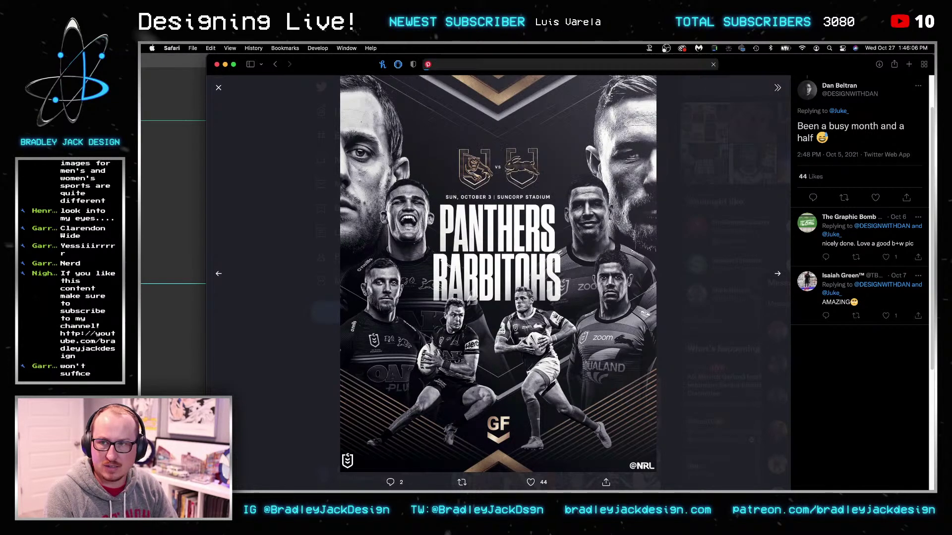
key("Return")
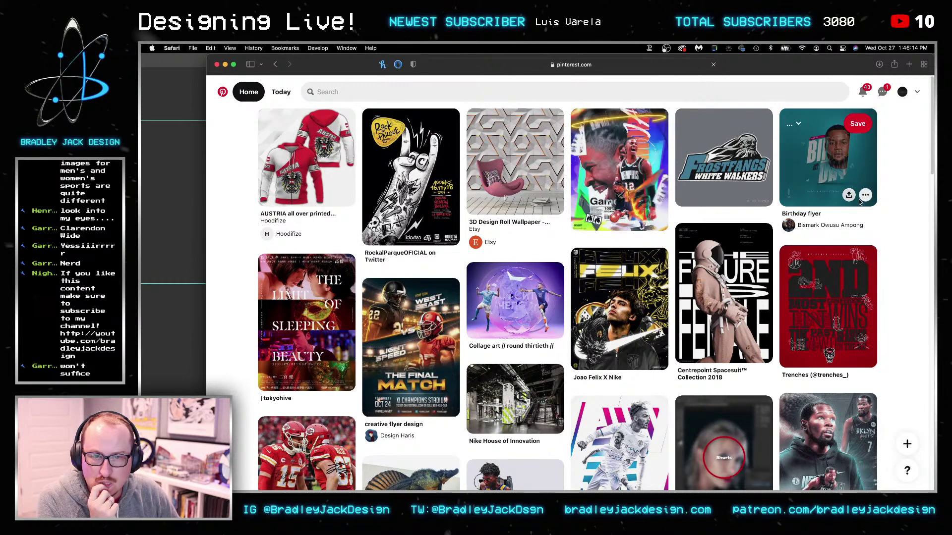
Browse the Pinterest home feed for sports poster layout and typography references
scroll(911, 161, "down", 5)
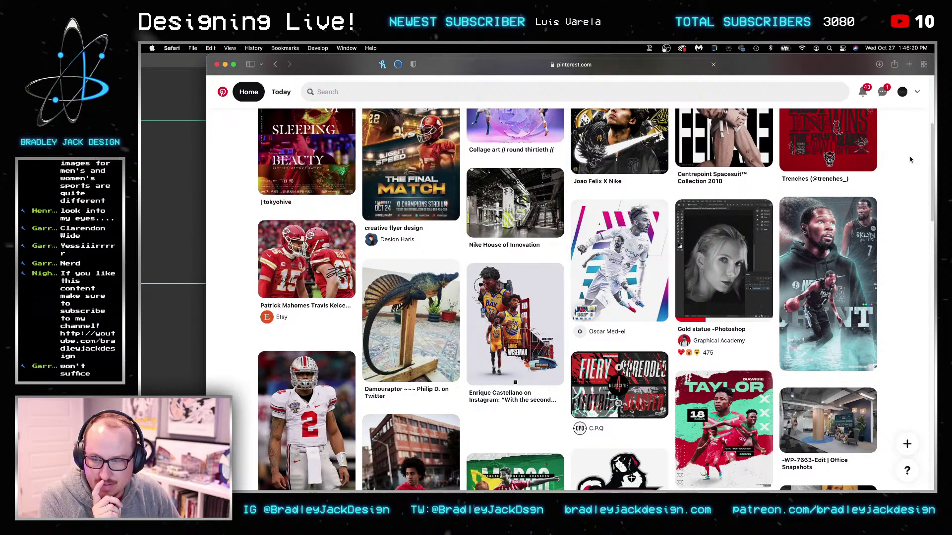
scroll(910, 159, "down", 3)
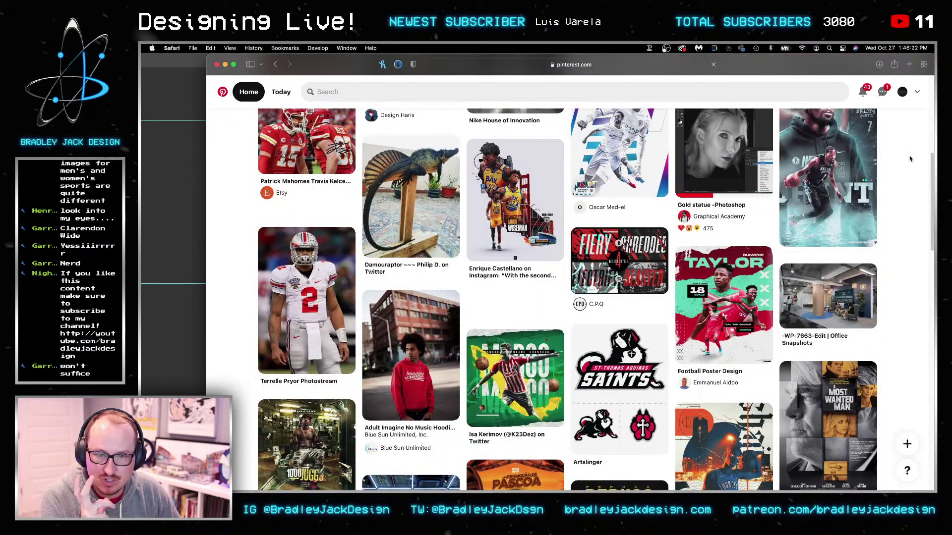
scroll(910, 159, "down", 7)
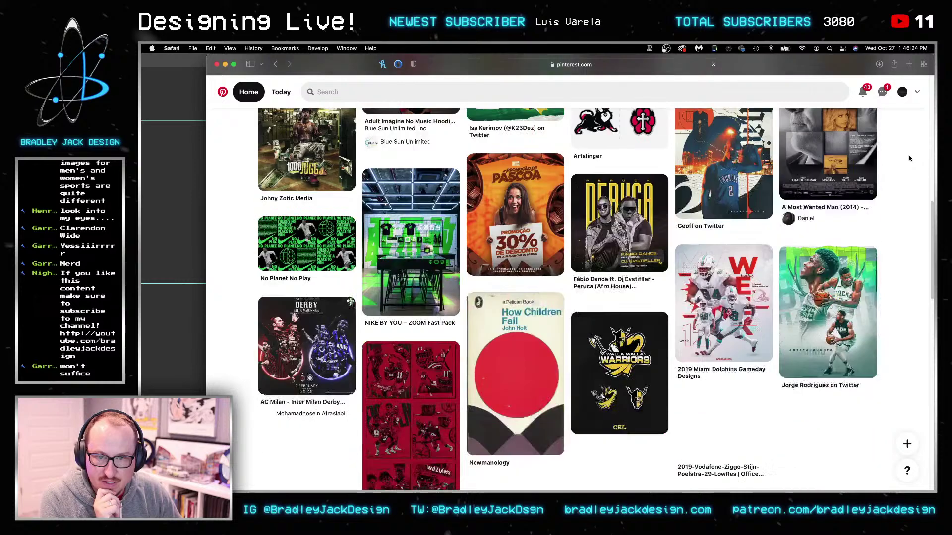
scroll(910, 158, "down", 1)
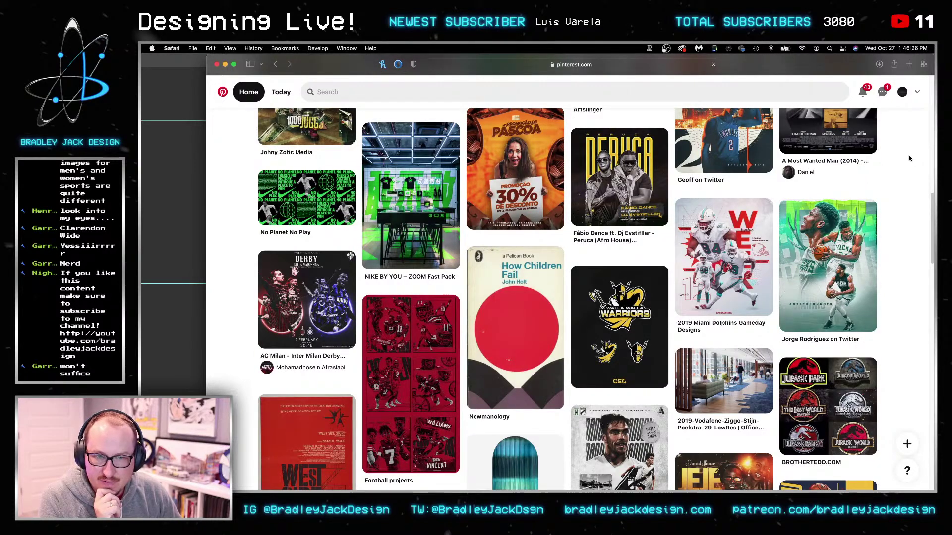
scroll(910, 158, "down", 1)
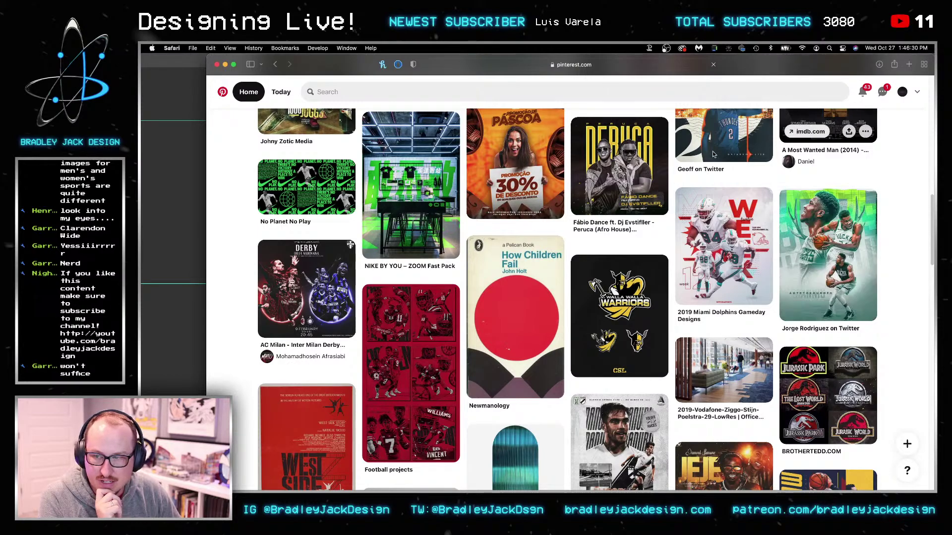
scroll(229, 210, "down", 4)
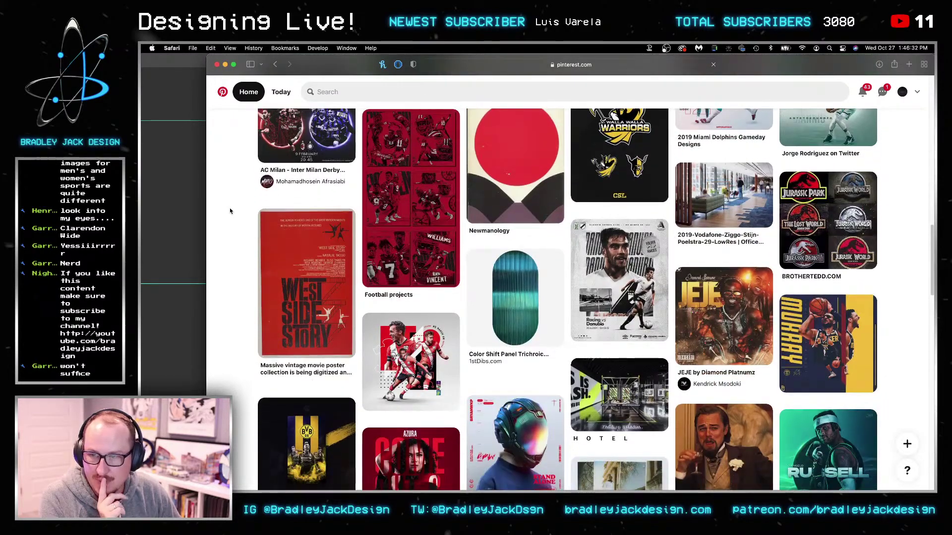
scroll(230, 210, "down", 3)
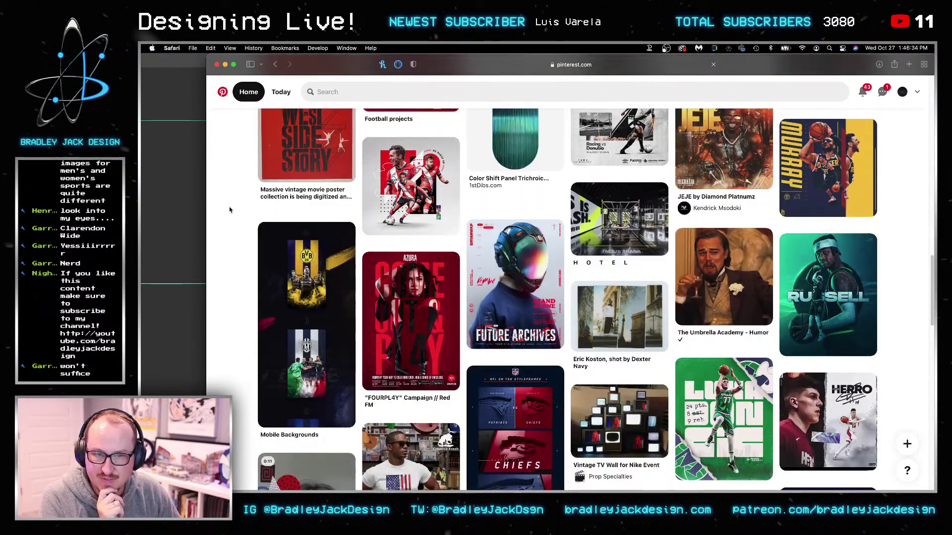
scroll(230, 211, "down", 6)
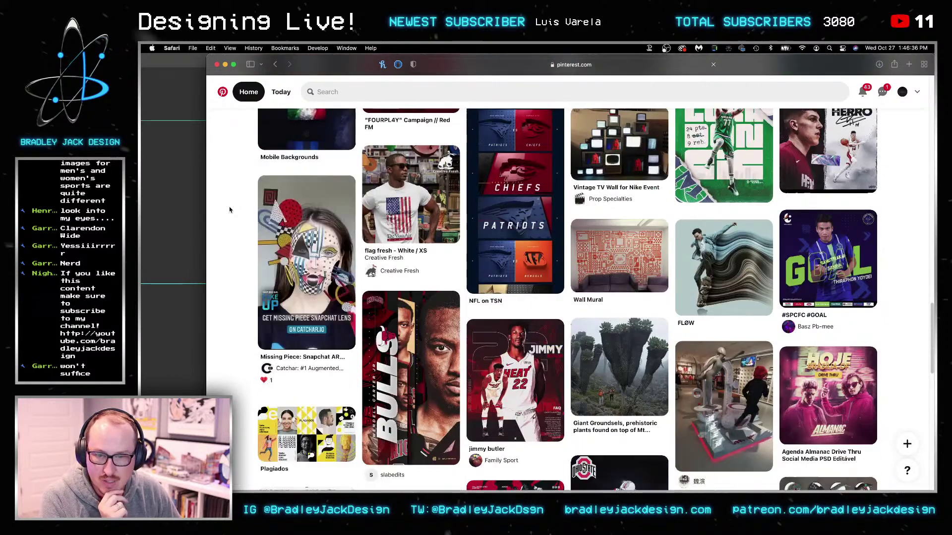
scroll(229, 210, "down", 2)
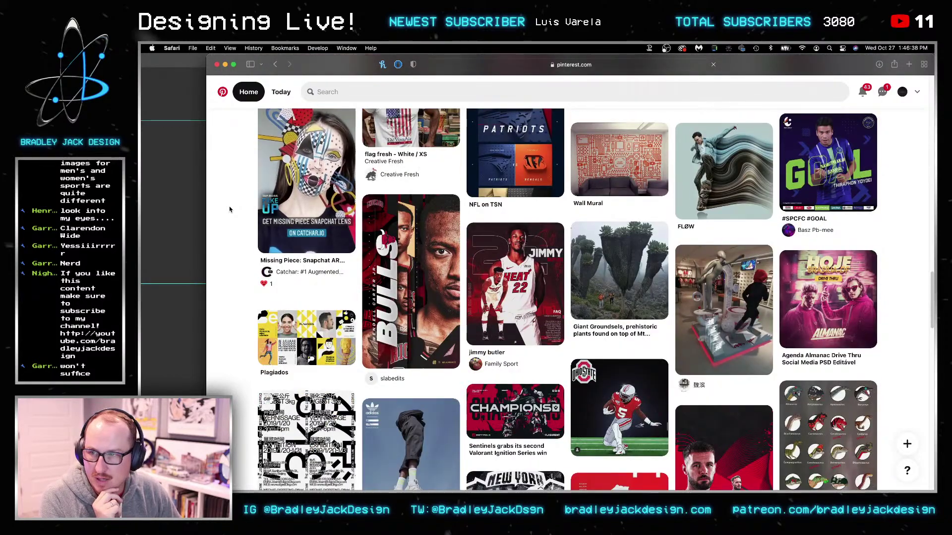
scroll(230, 210, "up", 1)
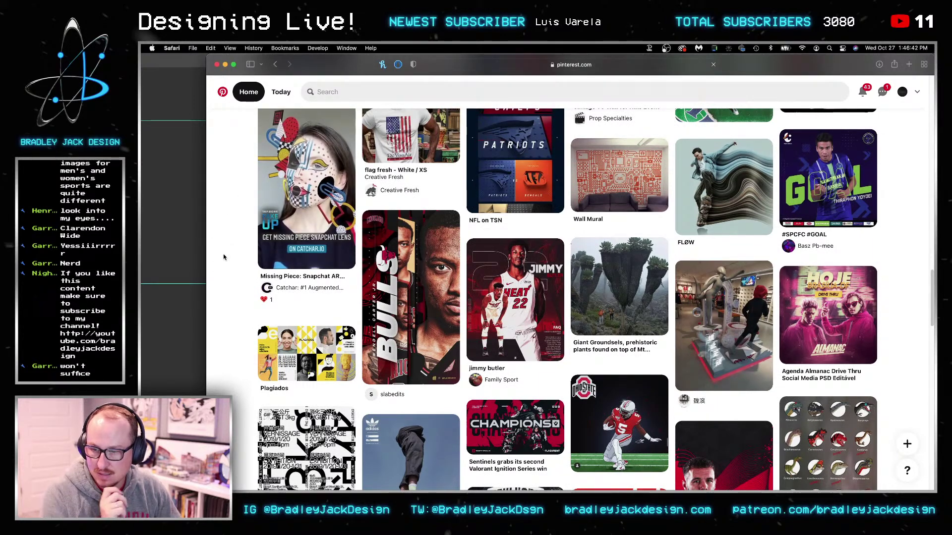
scroll(223, 258, "down", 3)
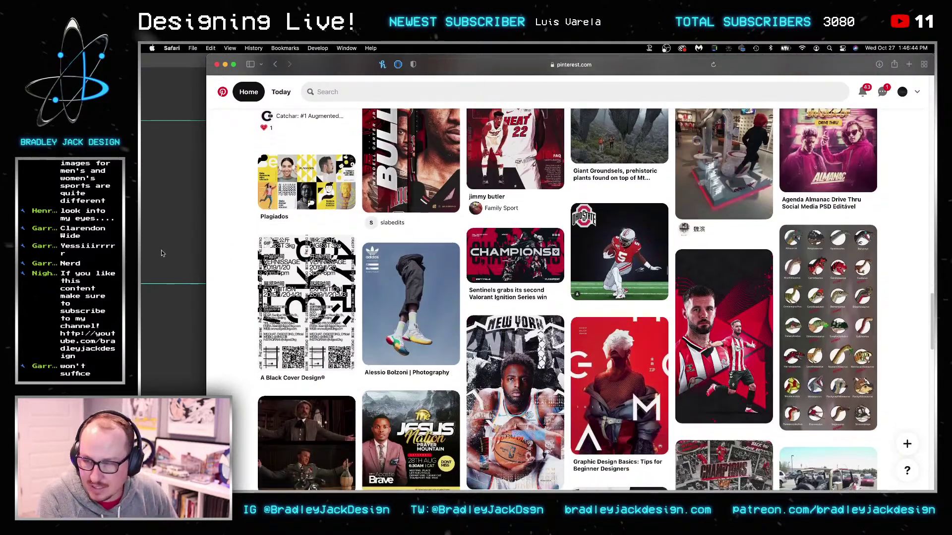
Return to Photoshop and draw a white five-pointed star about 469 px wide near the poster's upper-left corner with the Polygon tool
left_click(165, 253)
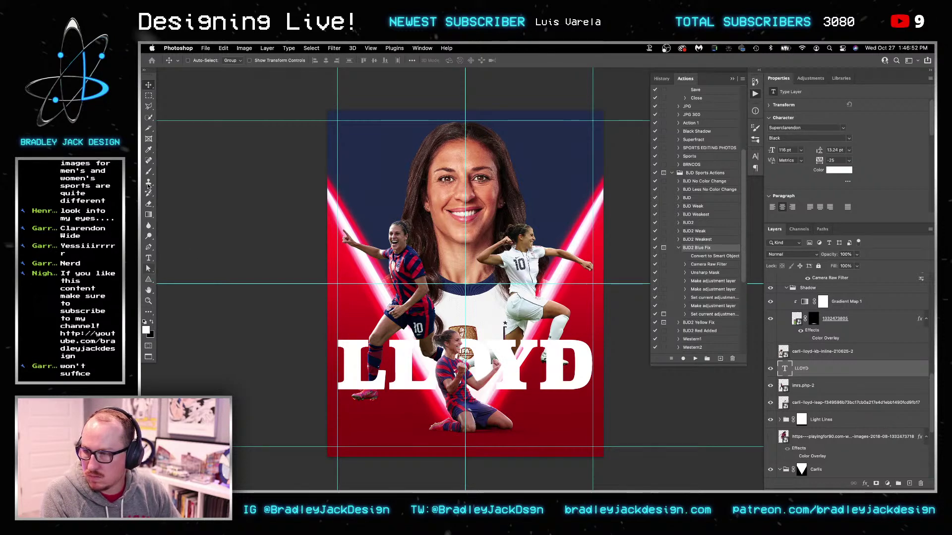
left_click(148, 279)
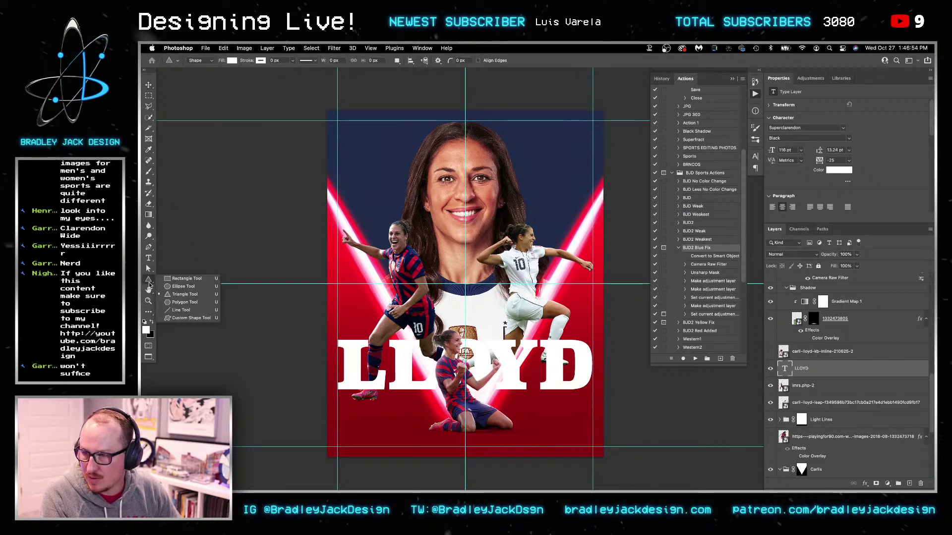
left_click(185, 303)
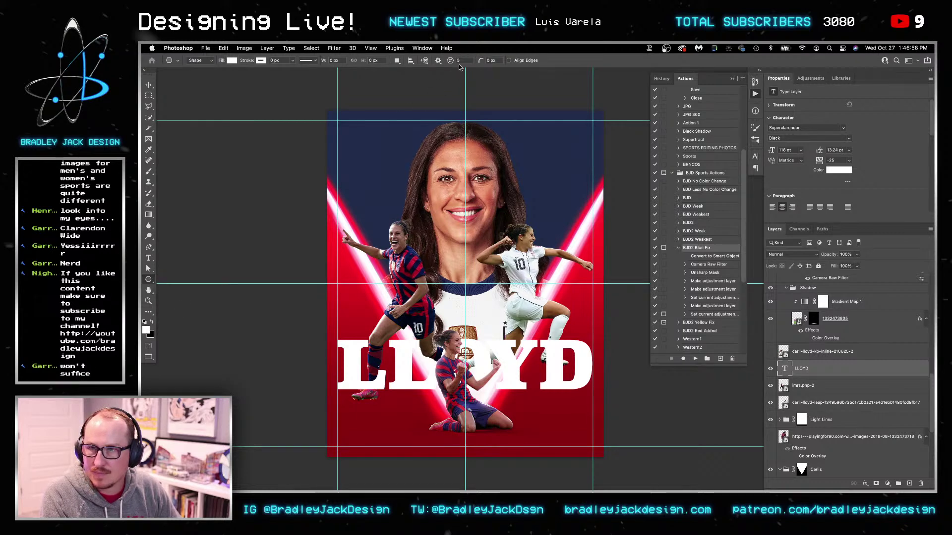
left_click(437, 60)
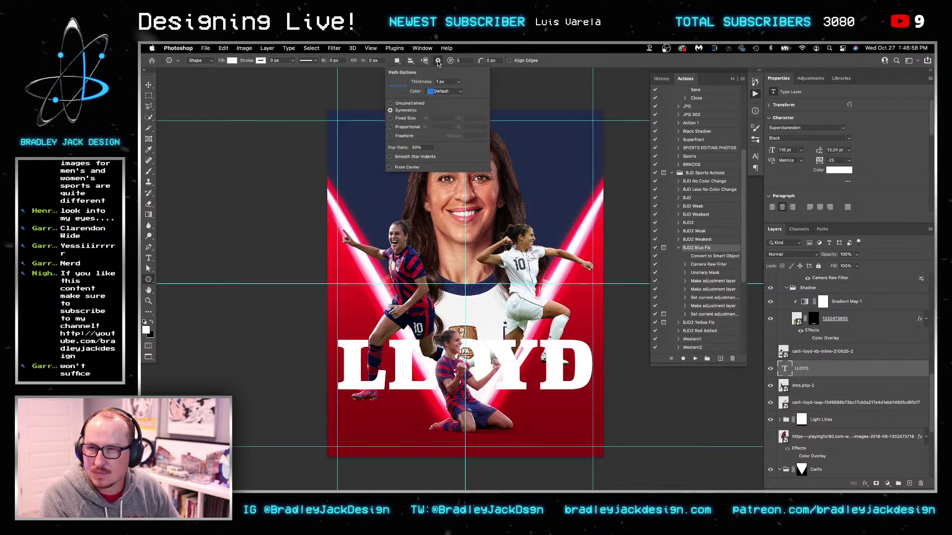
left_click(391, 153)
left_click_drag(366, 145, 385, 172)
Duplicate the white star layer twice
key("v")
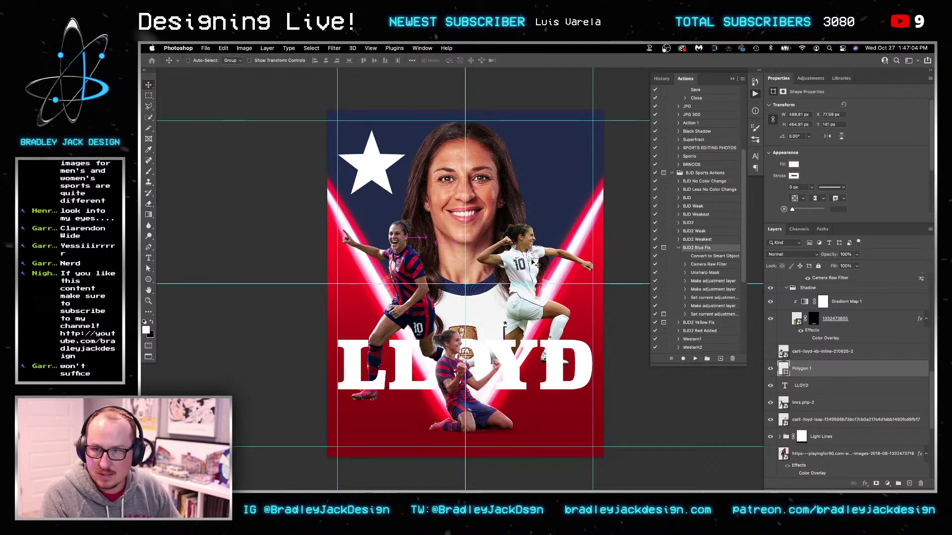
key("super+j")
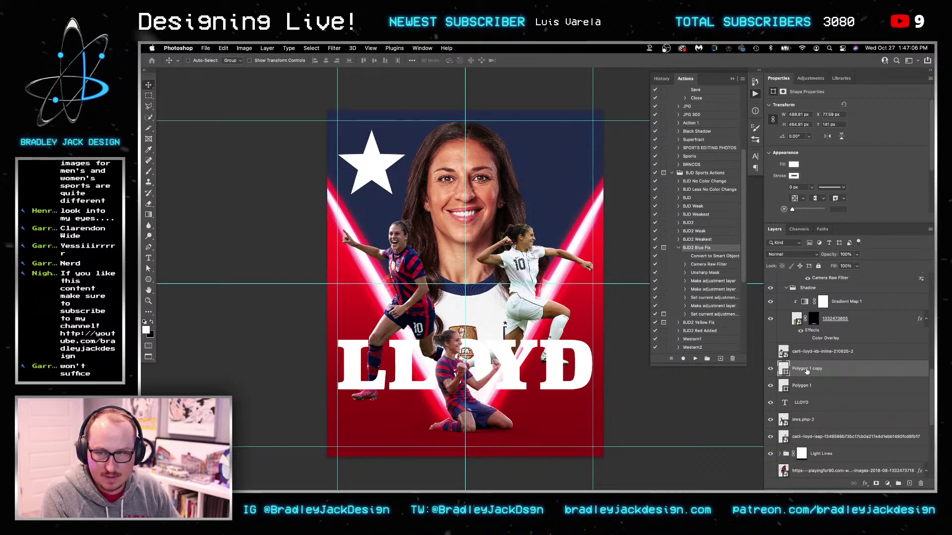
key("super+j")
Move all three star layers directly above the Carlis group and hide the two copies
left_click(806, 402)
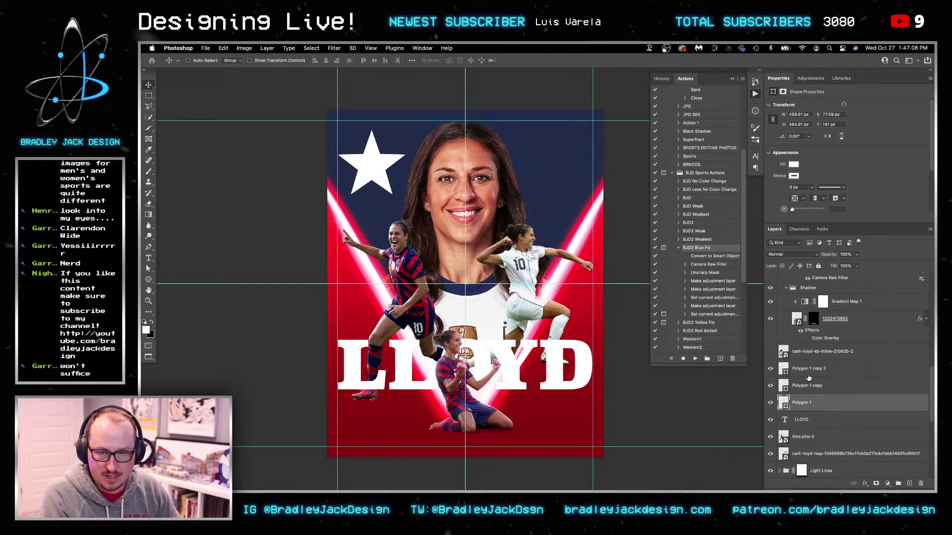
left_click(808, 369, "shift")
scroll(807, 391, "down", 1)
scroll(807, 401, "down", 2)
left_click_drag(807, 396, 770, 417)
scroll(807, 401, "down", 1)
Transform the original star, shifting it toward the portrait and distorting its upper-left corner inward
left_click(802, 434)
key("super+t")
left_click_drag(372, 175, 388, 200)
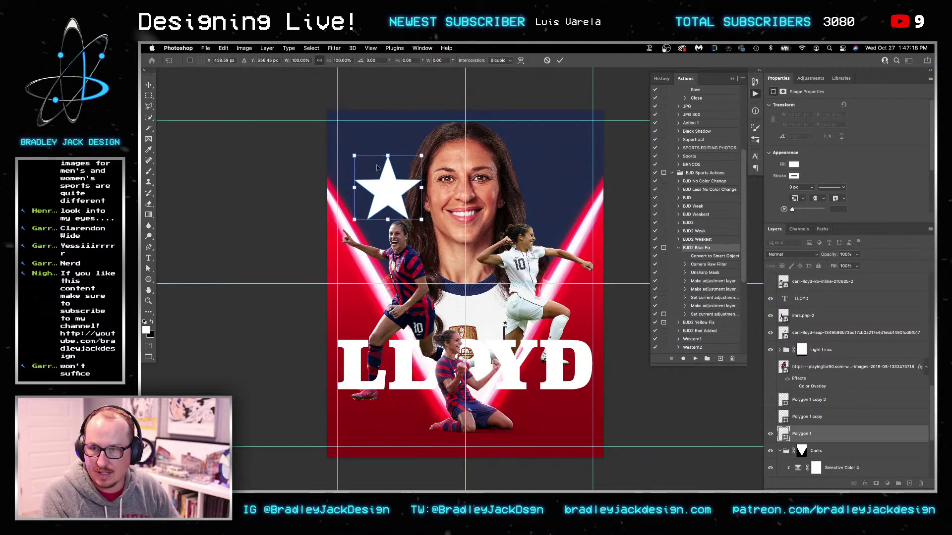
left_click_drag(354, 156, 367, 163)
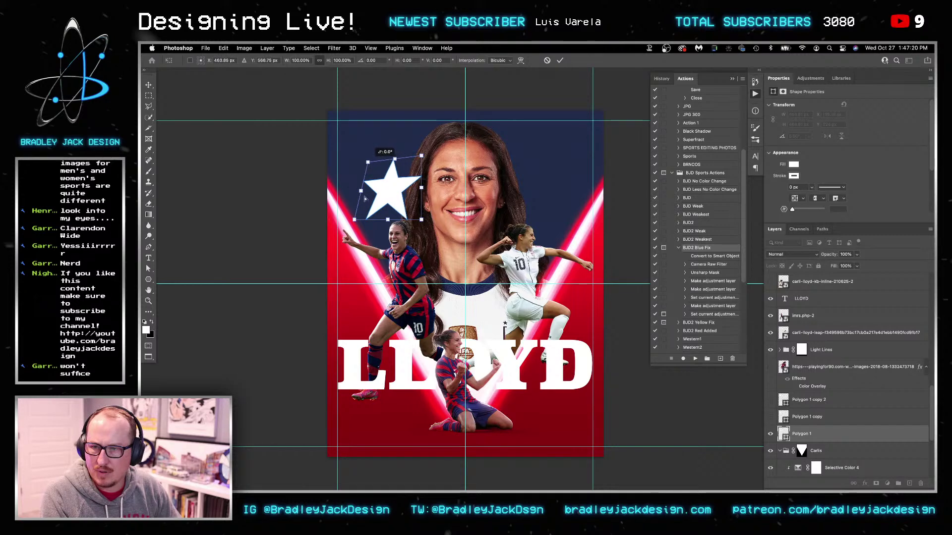
key("Return")
Move the original star to the blue area right of the portrait's face and tilt it with a free transform
mouse_move(436, 190)
left_mouse_down()
mouse_move(465, 190)
mouse_move(536, 157)
mouse_move(570, 162)
mouse_move(559, 209)
mouse_move(568, 214)
left_mouse_up()
key("super+t")
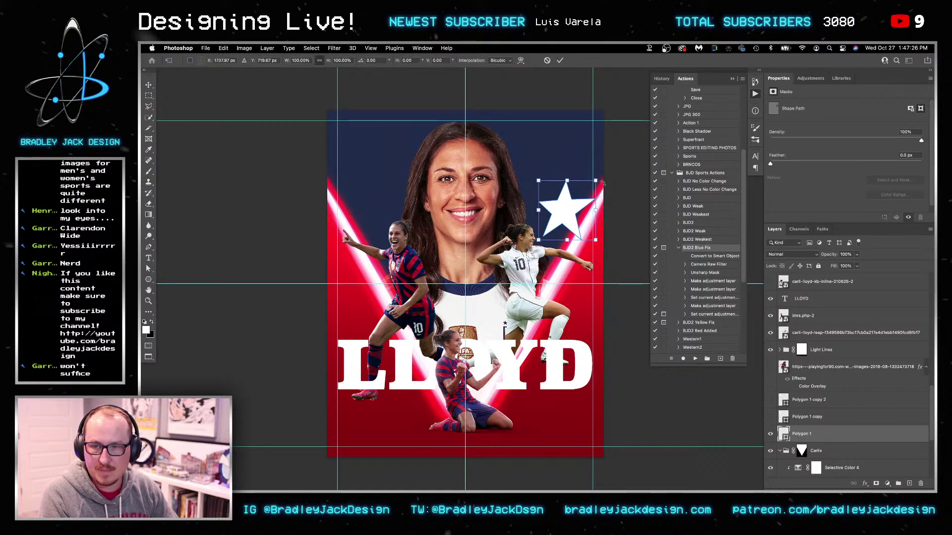
left_click_drag(591, 244, 592, 252)
left_click_drag(575, 218, 578, 207)
left_click_drag(608, 174, 610, 164)
key("Return")
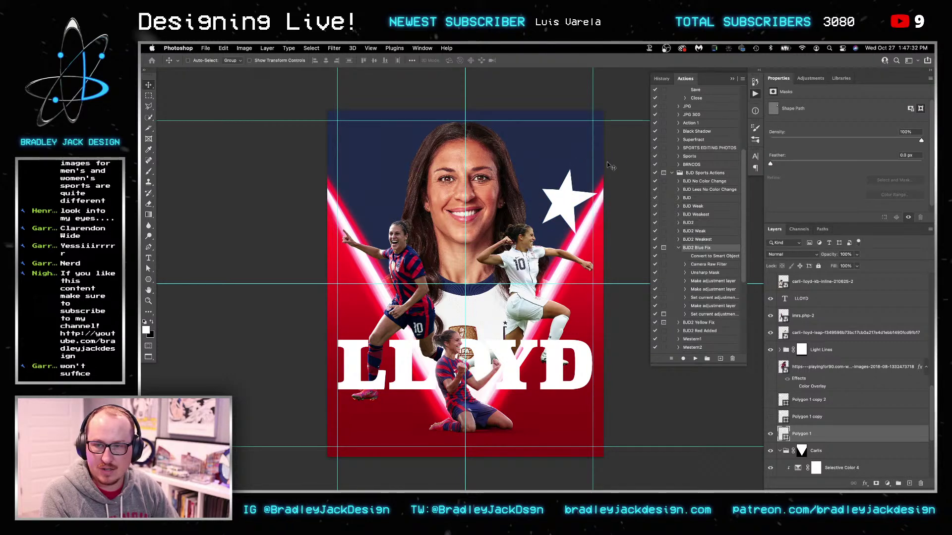
Show the first star copy and distort it by pulling in its corners for a different perspective
left_click(770, 417)
left_click(808, 417)
key("ctrl+t")
left_click_drag(428, 172, 396, 152)
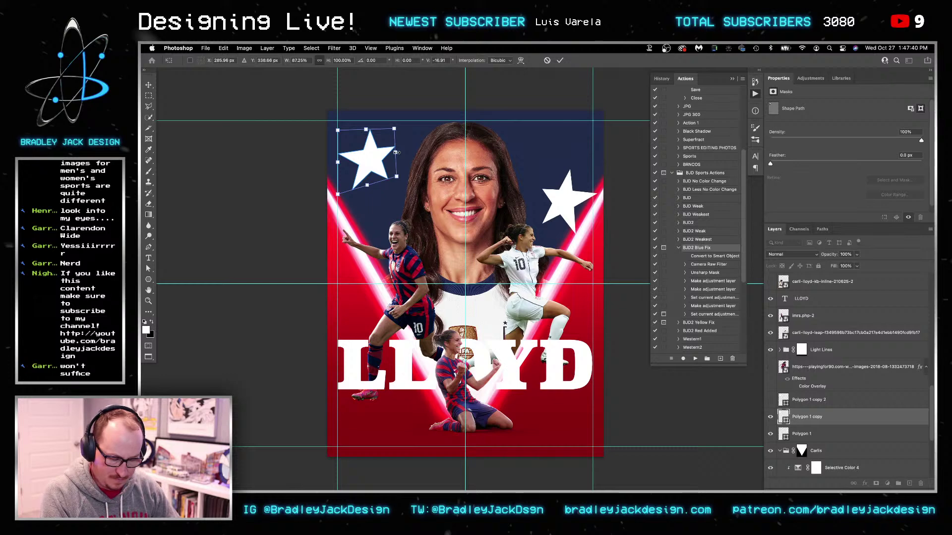
left_click_drag(339, 197, 339, 127)
Place the distorted star copy behind the left player and nudge it slightly left
left_click_drag(380, 178, 384, 269)
key("Return")
key("Left")
key("Left")
key("Left")
key("Left")
key("Left")
Skew the second star copy and move it into the poster's upper-left corner, partly cut off by the top edge
left_click(809, 401)
key("ctrl+t")
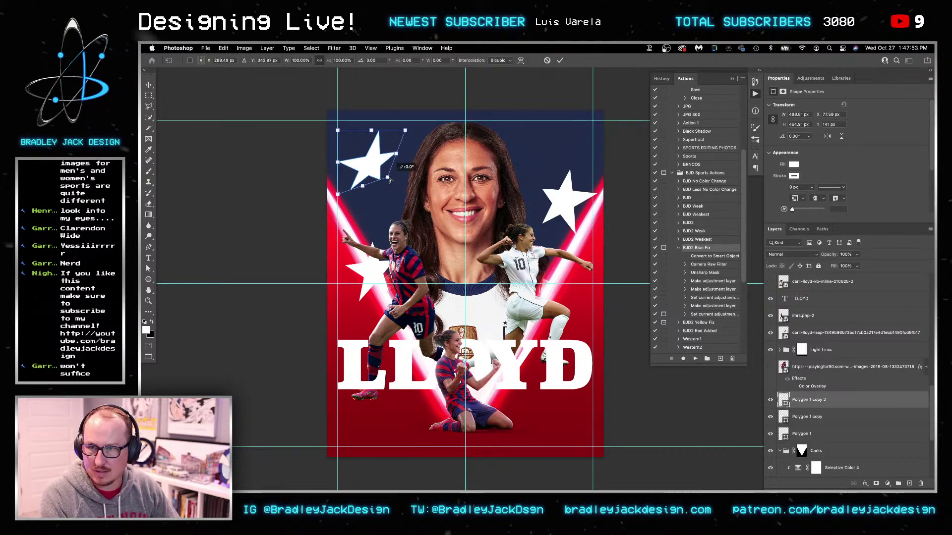
left_click_drag(370, 181, 372, 146)
key("Return")
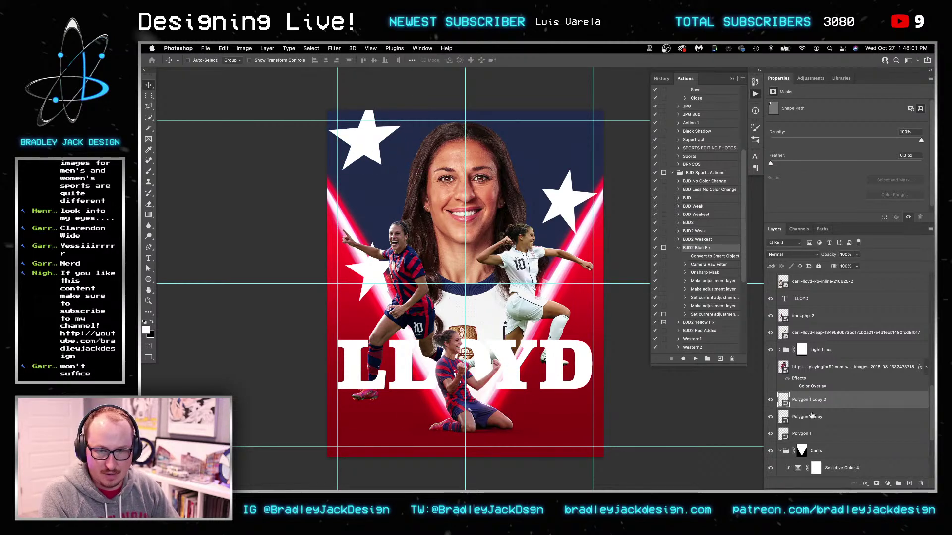
Duplicate a star layer and place the copy, tilted, in the poster's lower-right corner
left_click_drag(811, 417, 812, 431)
left_click_drag(445, 167, 570, 412)
key("ctrl+t")
mouse_move(638, 387)
left_mouse_down()
mouse_move(642, 403)
mouse_move(628, 378)
left_mouse_up()
left_click_drag(557, 371, 556, 373)
key("Return")
Bring the lower-right star to the top of the layer stack, then reposition and enlarge it past the poster's edge
key("super+shift+bracketright")
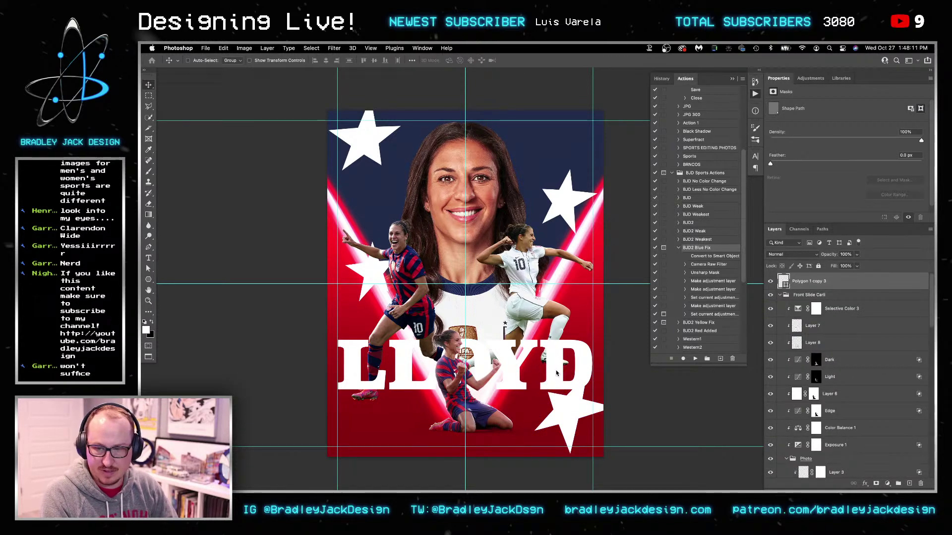
left_click_drag(569, 434, 572, 438)
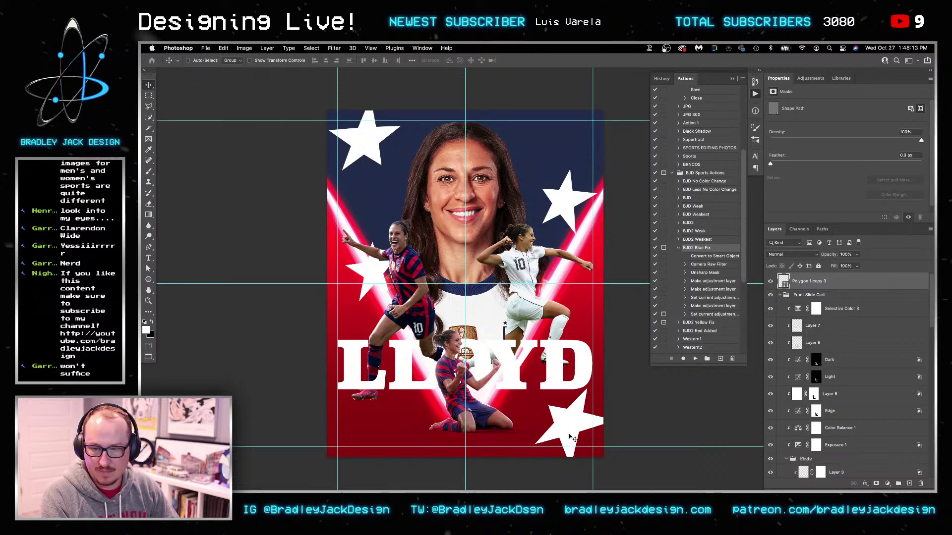
key("super+t")
left_click_drag(620, 388, 632, 384)
key("Return")
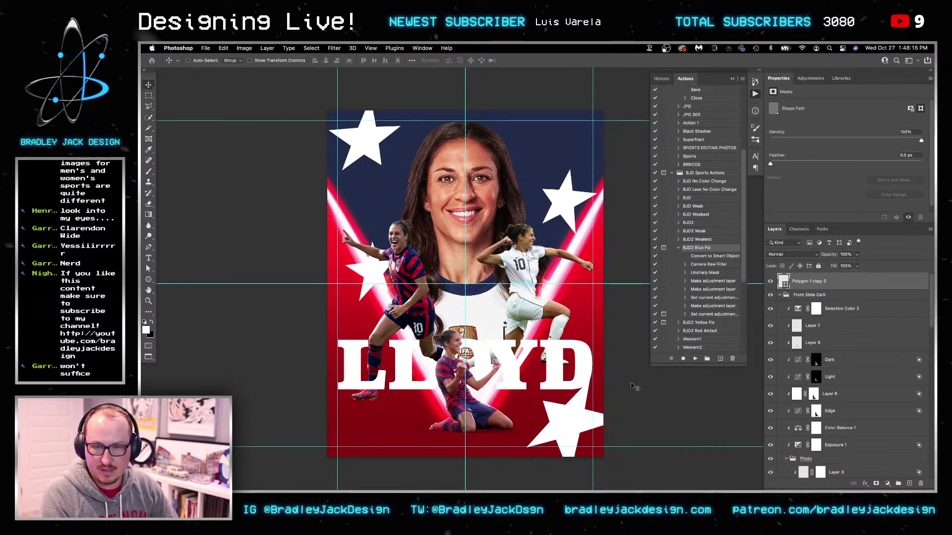
Remove the LLOYD title and duplicate the large lower-right star into the poster's lower left
left_click(574, 375, "super")
right_click(589, 425)
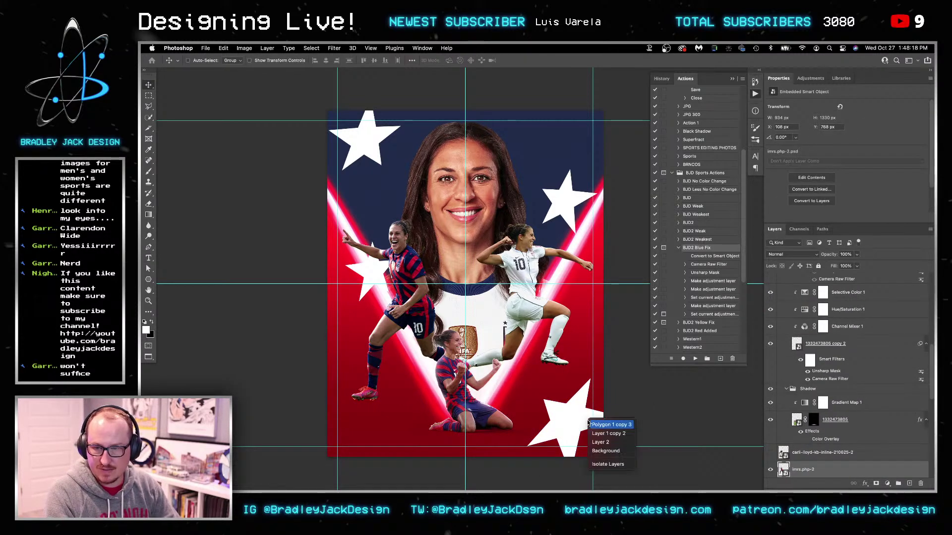
left_click(591, 425)
left_click_drag(583, 427, 411, 398)
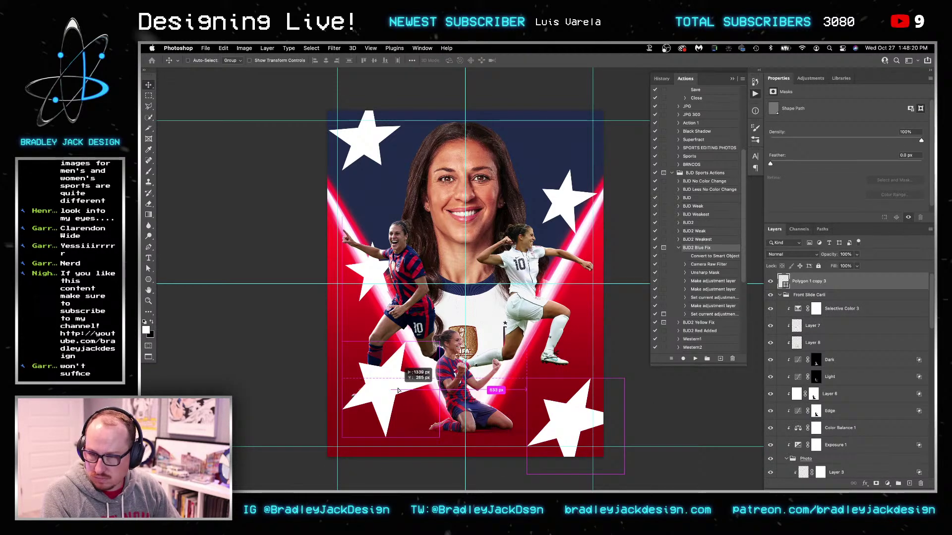
Scale the star copy down, rotate it, and place it above the left player beside the portrait's hair
key("super+t")
left_click_drag(431, 338, 420, 449)
left_click_drag(448, 353, 357, 141)
key("Return")
key("ctrl+t")
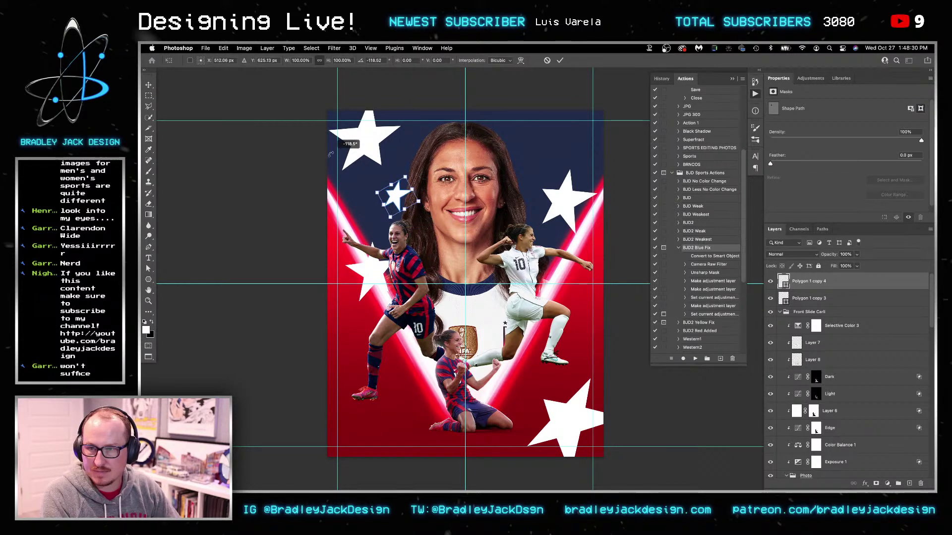
left_click_drag(391, 203, 404, 202)
key("Return")
Skew and slightly tilt the small star beside the portrait's hair
key("ctrl+t")
left_click_drag(421, 177, 446, 161)
left_click_drag(391, 209, 393, 207)
left_click_drag(420, 172, 415, 177)
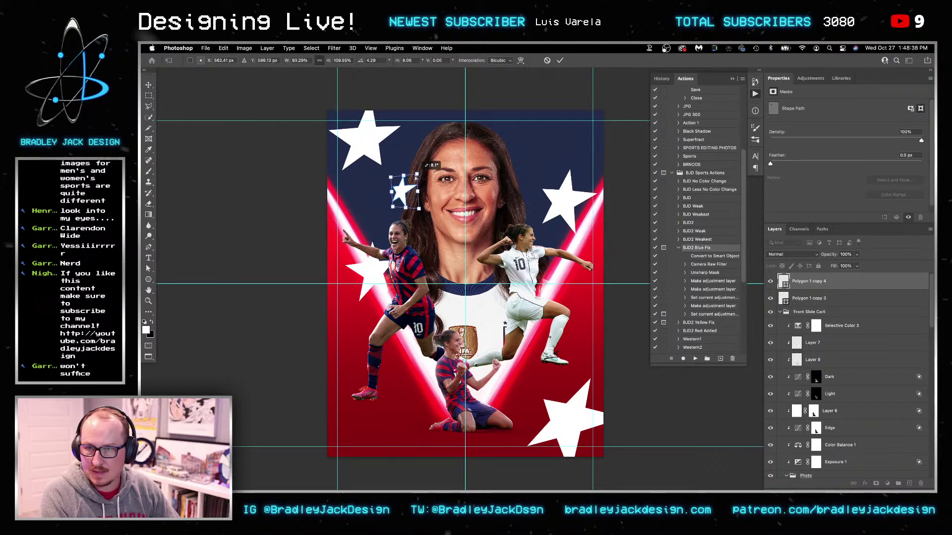
key("Return")
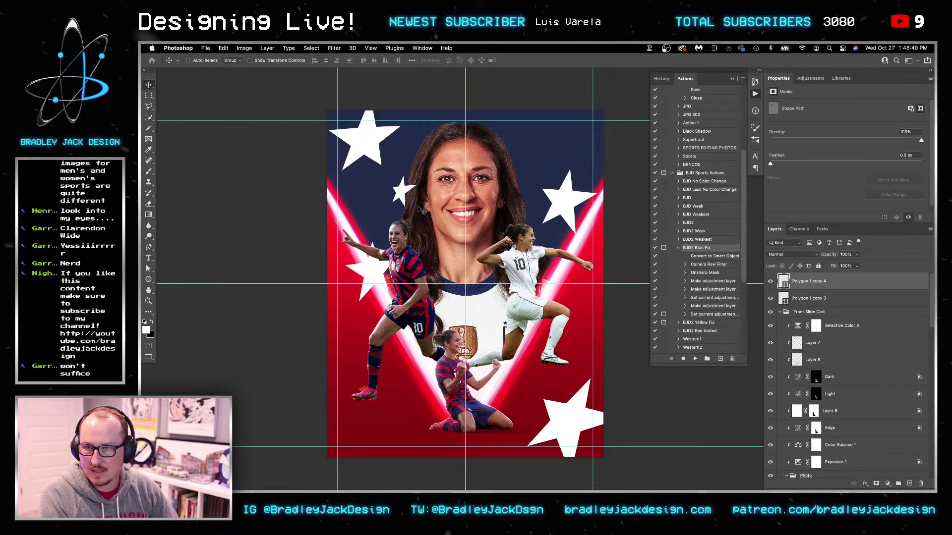
Duplicate the star right of the portrait into the upper-right area and flip the copy horizontally with a width of -100%
left_click_drag(411, 201, 548, 158)
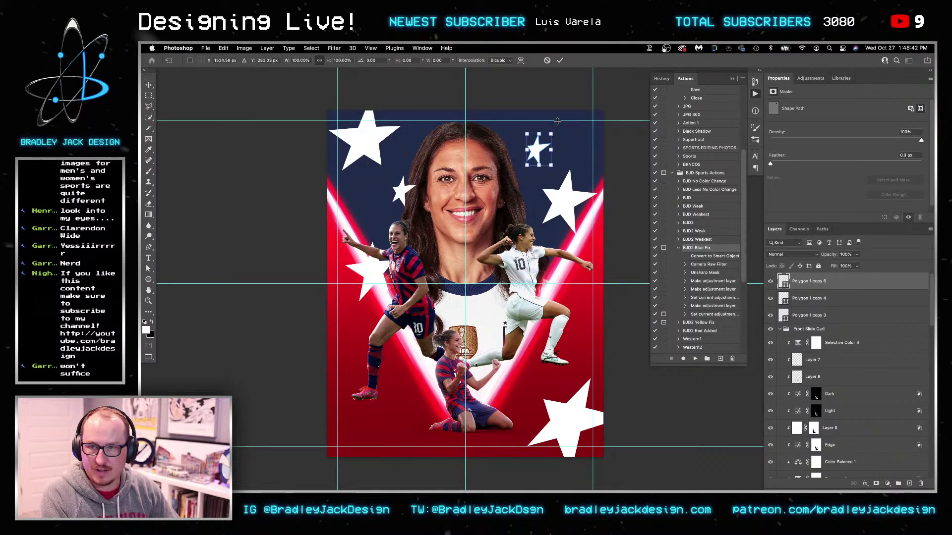
right_click(568, 206)
left_click(585, 233)
left_click_drag(585, 233, 593, 124)
key("ctrl+t")
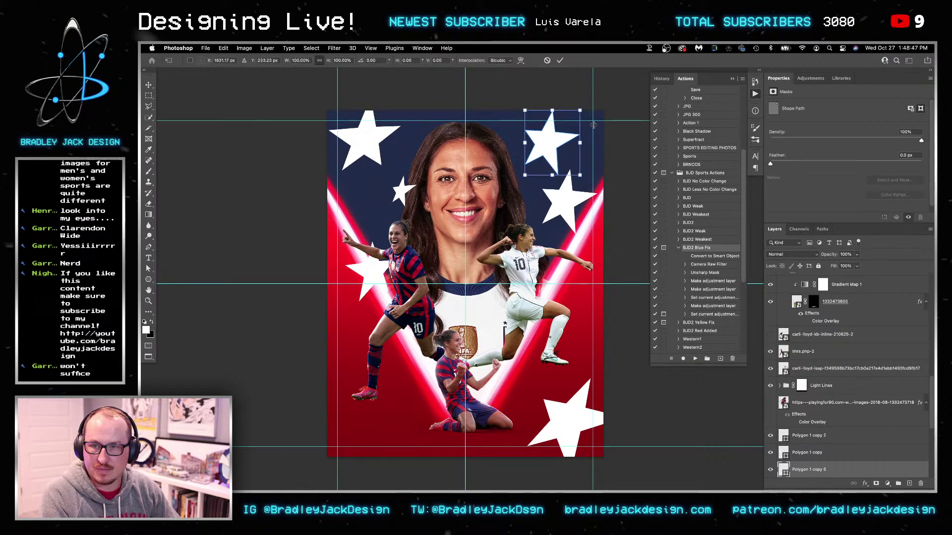
key("Return")
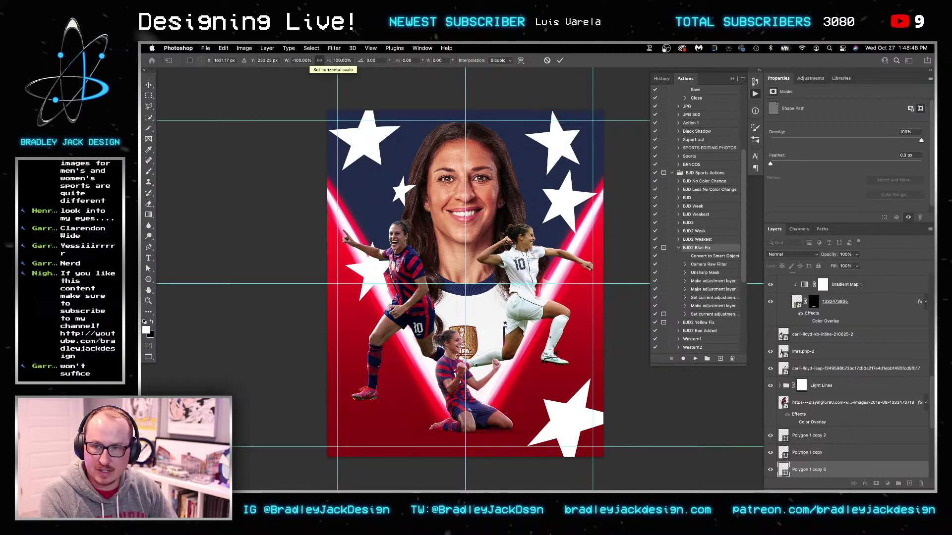
Shrink the flipped star to a small accent right of the portrait's head and preview the poster without the interface
left_click_drag(570, 164, 543, 144)
key("ctrl+t")
key("Return")
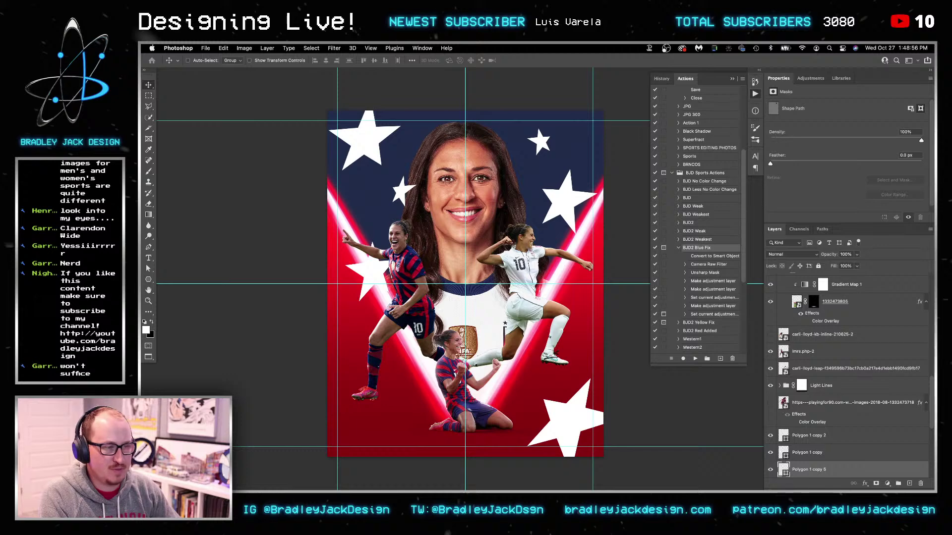
key("Tab")
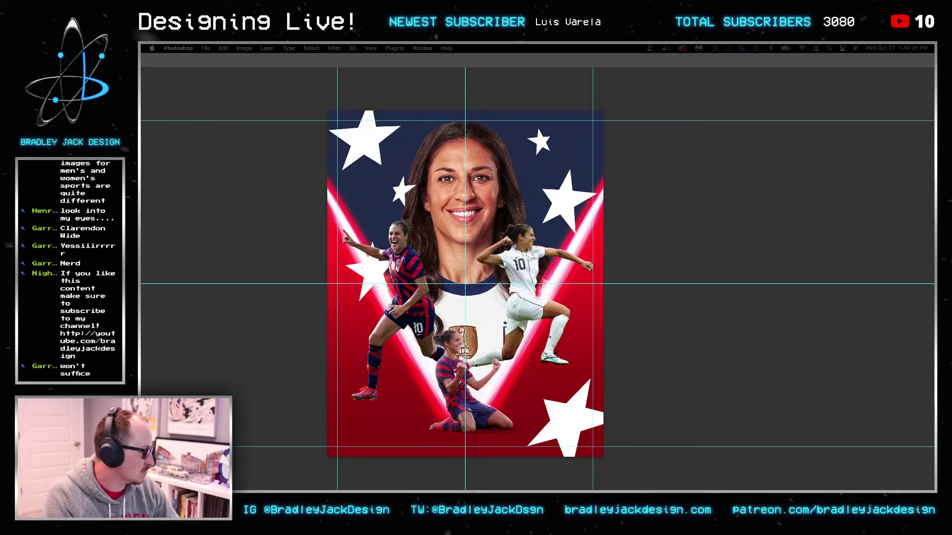
key("Tab")
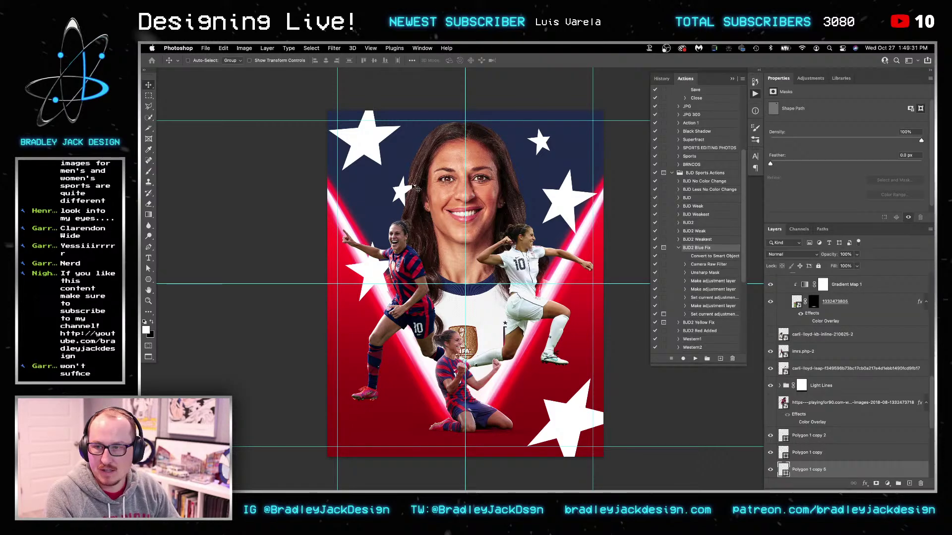
Move the small upper-right star to the poster's left side, beneath the large upper-left star
right_click(401, 193)
left_click(402, 194)
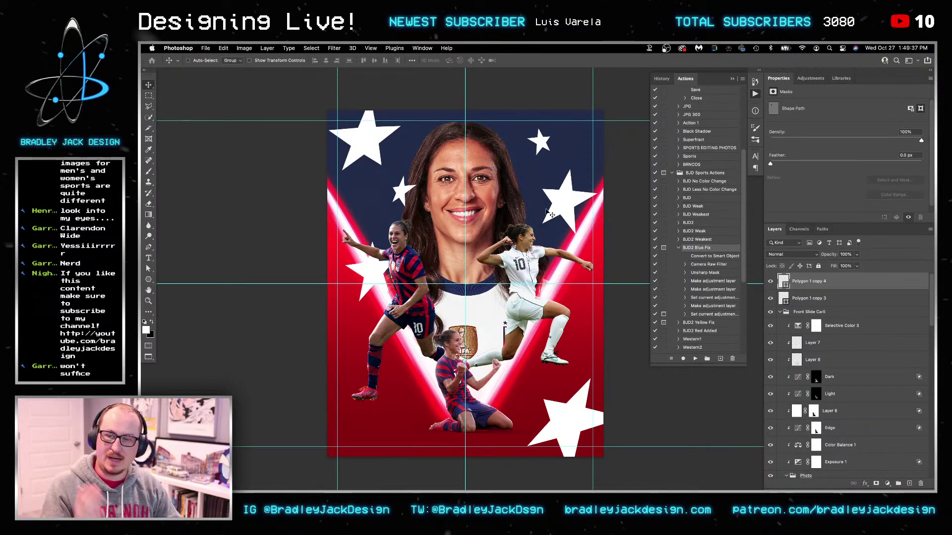
right_click(542, 143)
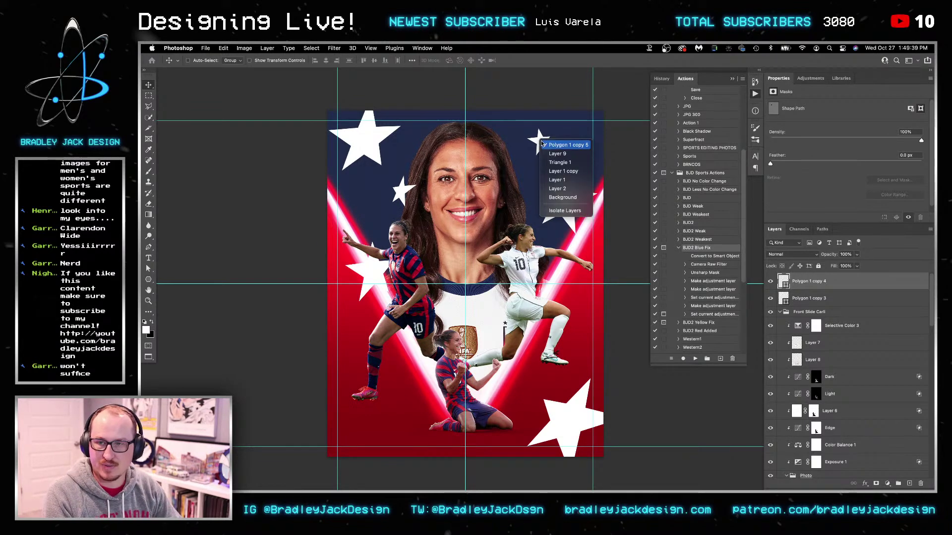
left_click(543, 145)
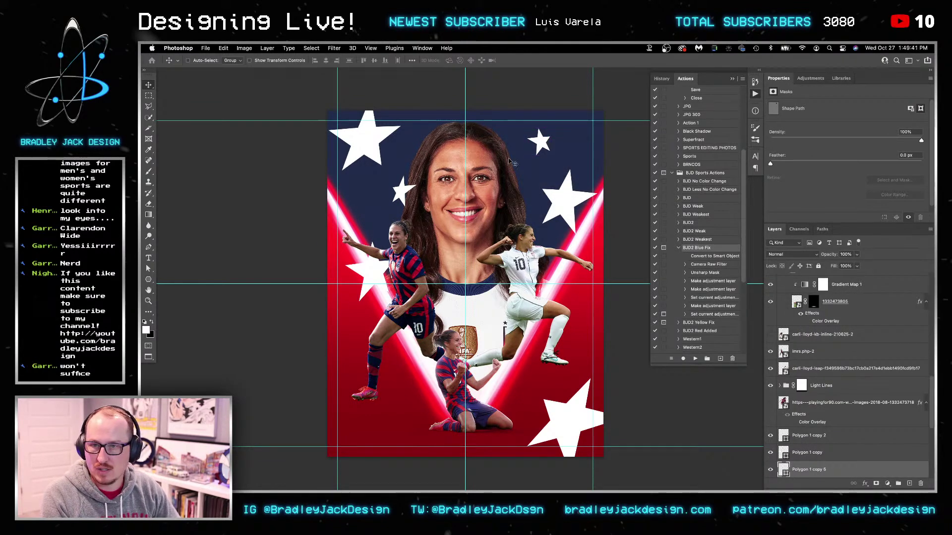
left_click_drag(544, 145, 585, 148)
Move the small star beside the portrait's hair to the upper right of the poster and transform it
right_click(407, 195)
left_click(410, 197)
key("ctrl+t")
key("Return")
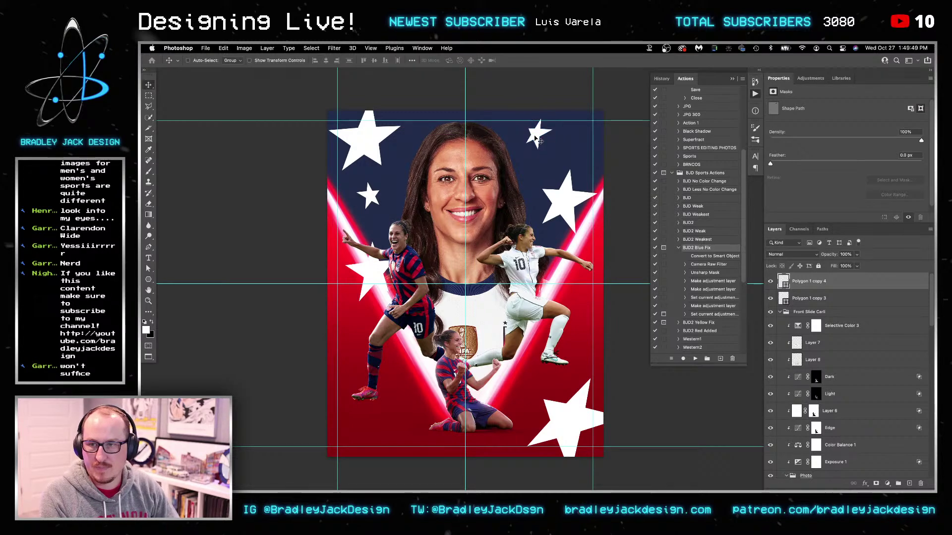
Raise the star behind the left player above the Light Lines group and shift it toward the poster's left edge
right_click(375, 276)
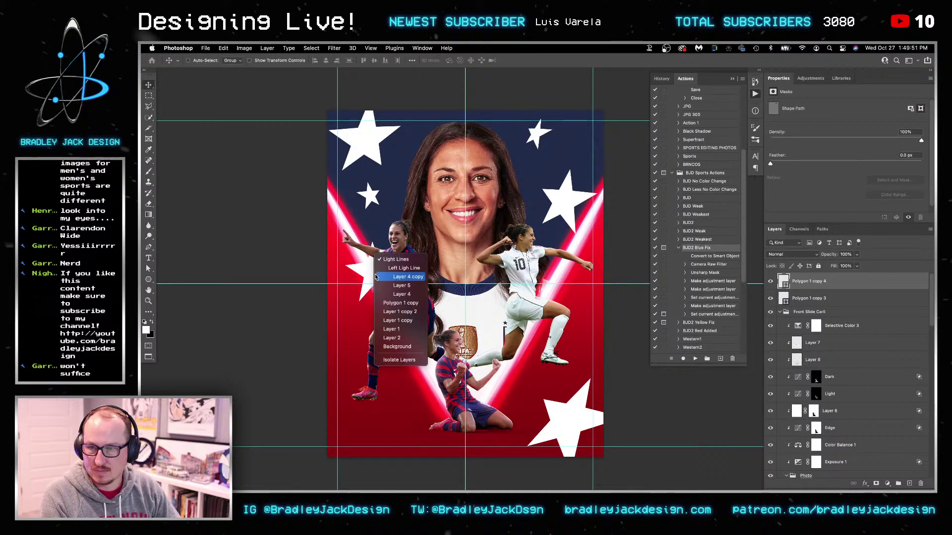
left_click(402, 277)
right_click(371, 276)
left_click(391, 259)
right_click(370, 254)
left_click(397, 299)
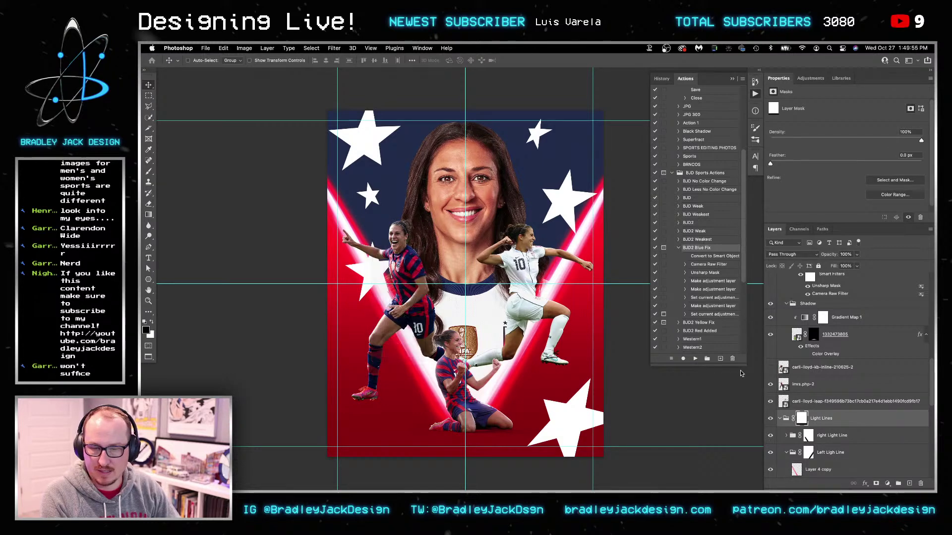
left_click_drag(390, 279, 383, 296)
left_click_drag(806, 470, 802, 310)
left_click_drag(372, 294, 365, 297)
Duplicate the large lower-right star left of the kneeling player and flip the copy horizontally with a width of -100%
right_click(573, 414)
left_click(590, 420)
key("ctrl+t")
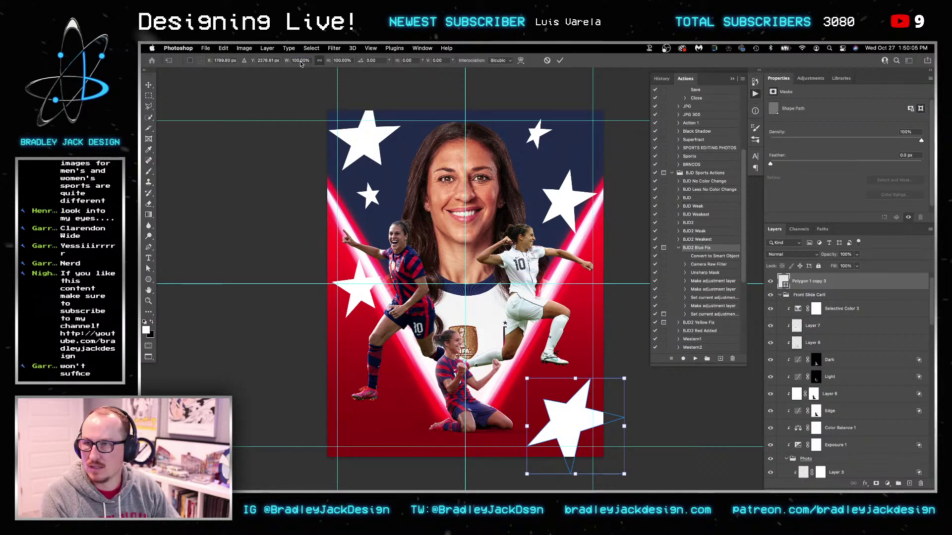
key("Return")
left_click_drag(601, 426, 440, 428)
key("ctrl+t")
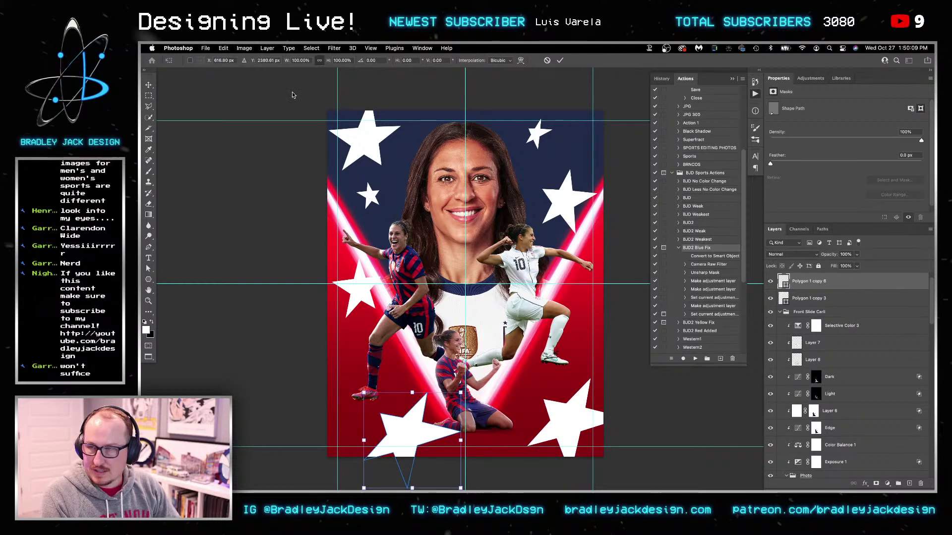
type("-100")
key("Return")
key("Return")
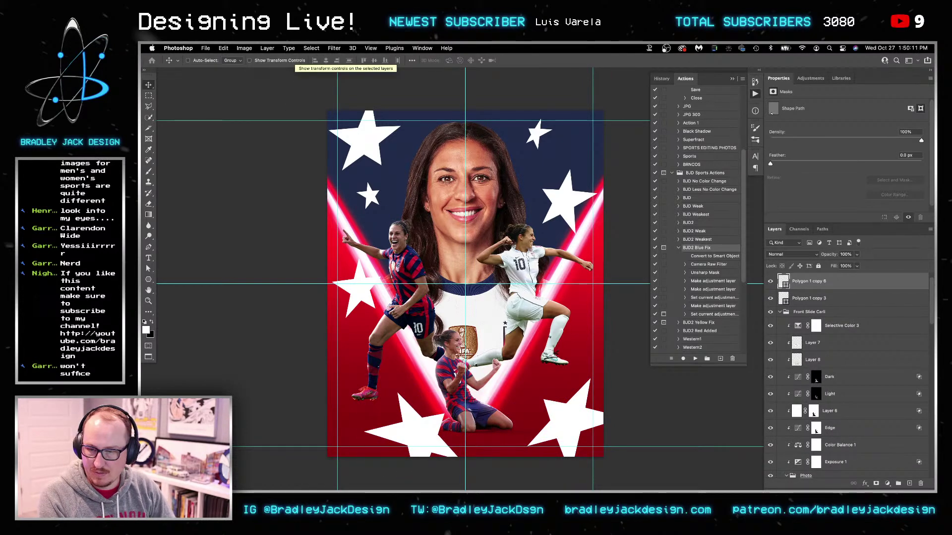
Move the flipped star copy up and shrink it below the left player
left_click_drag(458, 429, 411, 415)
key("ctrl+t")
left_click_drag(412, 362, 393, 368)
key("Return")
Nudge the small lower star up and right, and fine-tune its placement beside the left player's foot
key("shift+Up")
key("shift+Up")
key("shift+Right")
key("shift+Right")
key("shift+Right")
key("shift+Right")
key("shift+Right")
key("shift+Up")
key("shift+Right")
key("shift+Up")
key("shift+Right")
key("shift+Up")
key("shift+Right")
key("shift+Right")
key("shift+Up")
key("ctrl+t")
left_click_drag(422, 421, 416, 408)
key("Return")
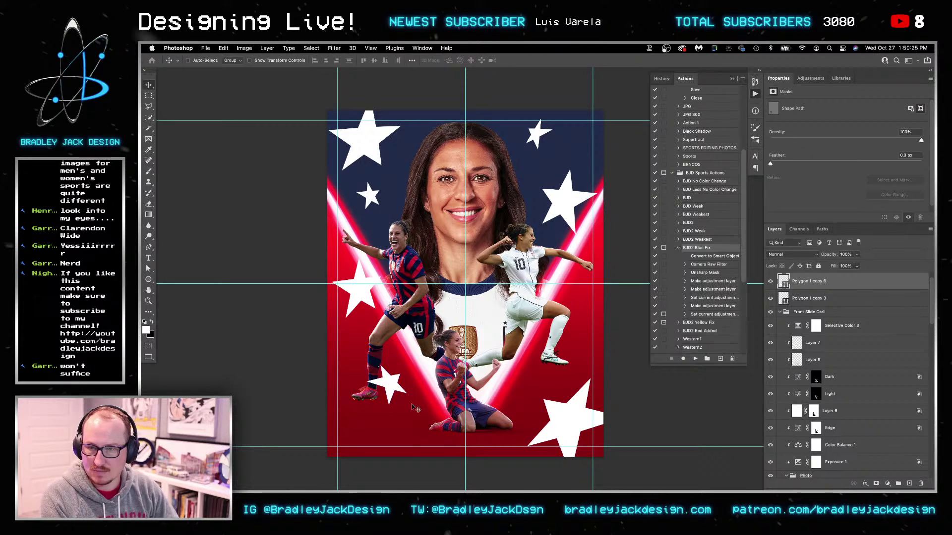
Enlarge the star behind the left player and shift it left so the poster's edge cuts it off
right_click(351, 288)
left_click(356, 296)
key("ctrl+t")
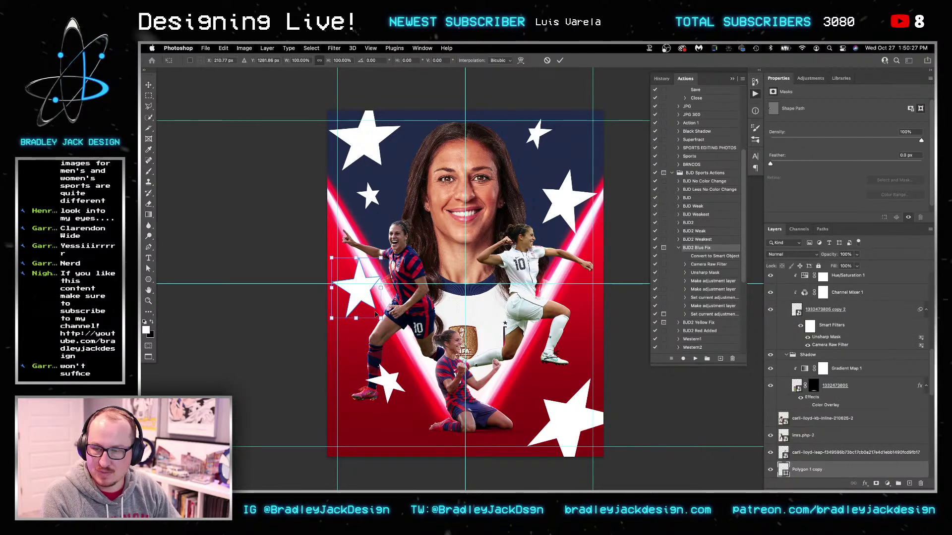
left_click_drag(356, 296, 351, 293)
key("Return")
left_click_drag(391, 324, 395, 327)
scroll(397, 195, "up", 1)
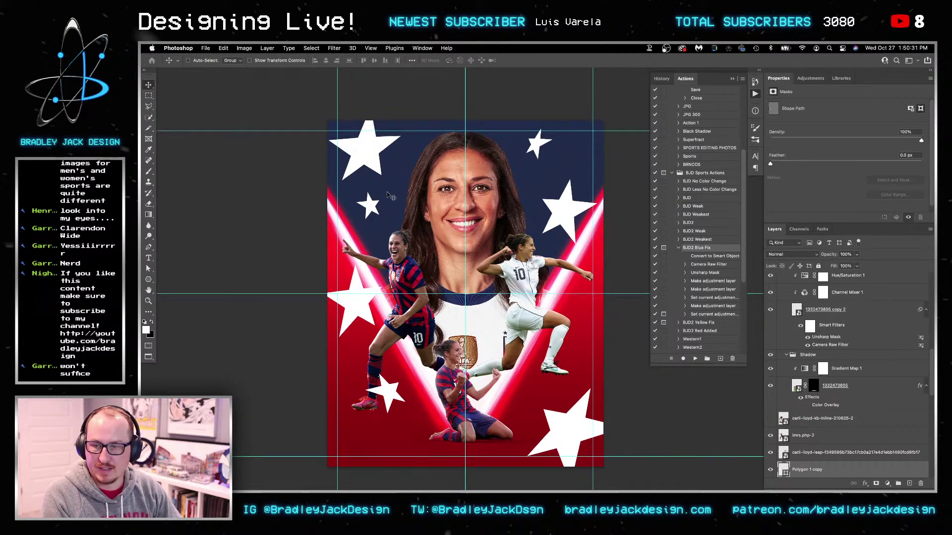
Shift the large upper-left star and the small star beneath it slightly to the right
right_click(366, 153)
left_click(371, 162)
key("ctrl+t")
left_click_drag(372, 161, 380, 149)
key("Escape")
right_click(372, 204)
left_click(389, 209)
left_click_drag(370, 208, 380, 208)
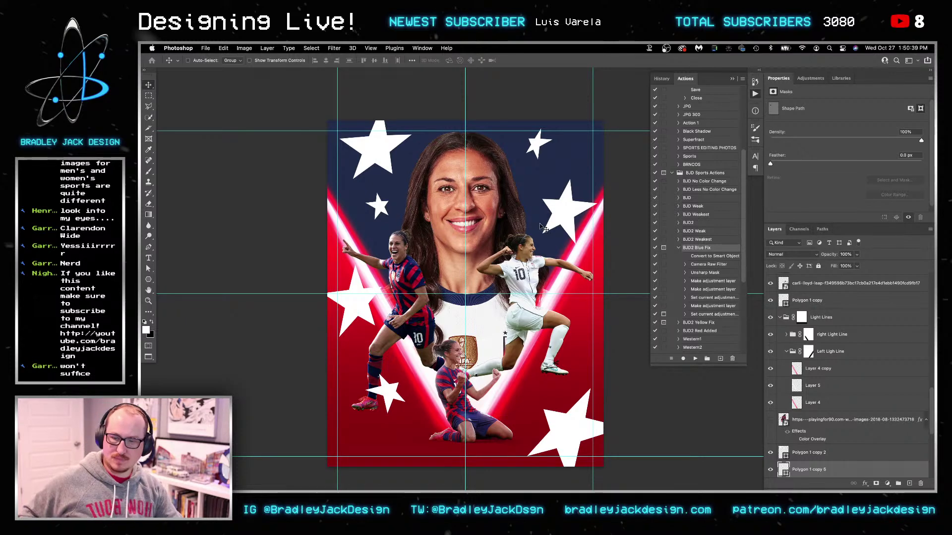
Add a Gradient Overlay effect to the large upper-left star
scroll(801, 418, "down", 2)
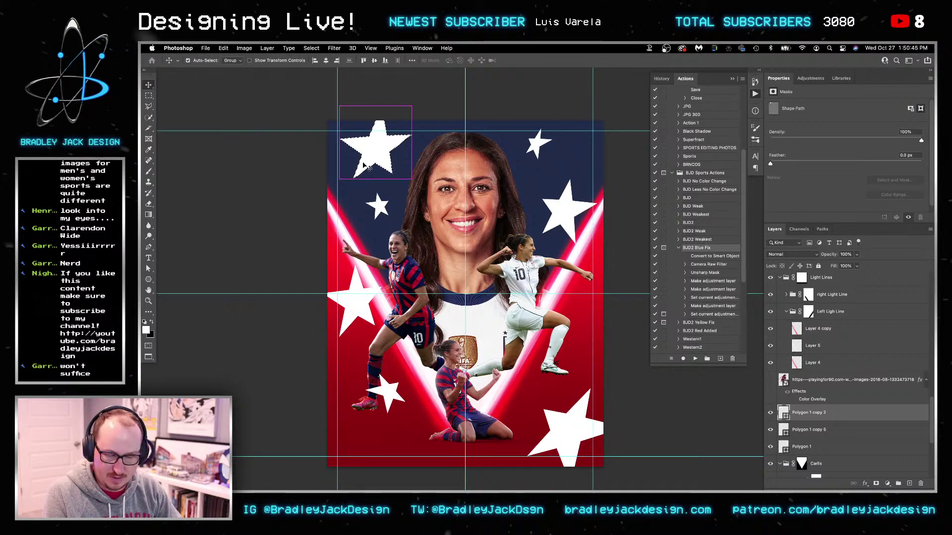
key("z")
left_click(373, 146)
left_click_drag(391, 167, 393, 202)
key("v")
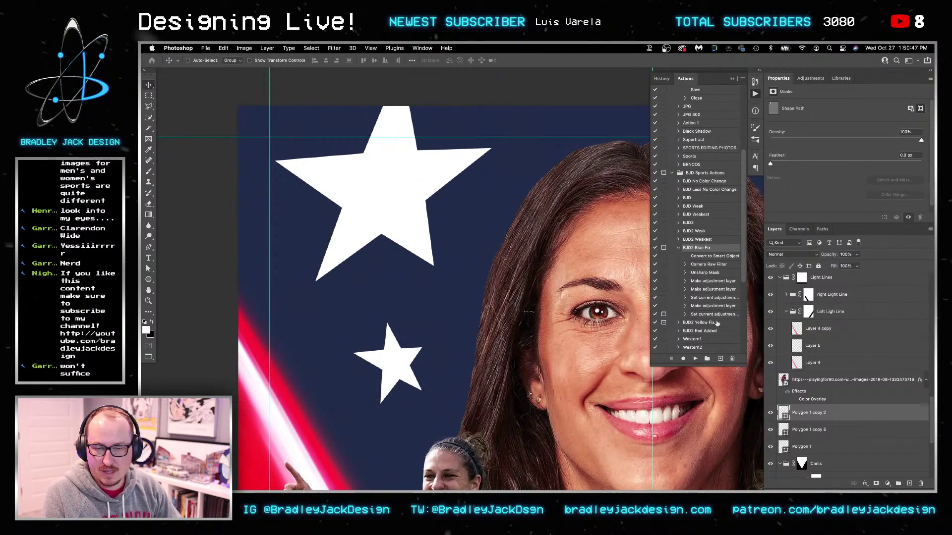
left_click(910, 484)
key("super+z")
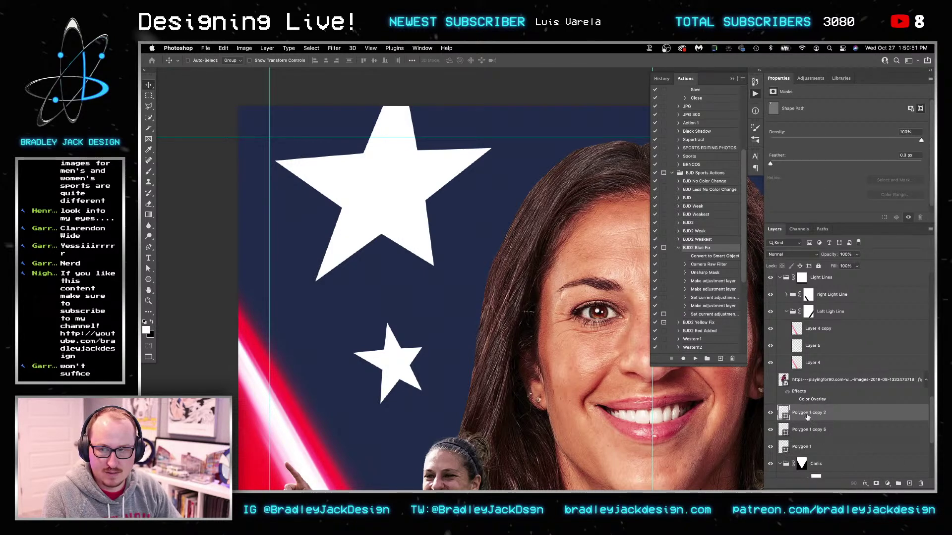
left_click(865, 484)
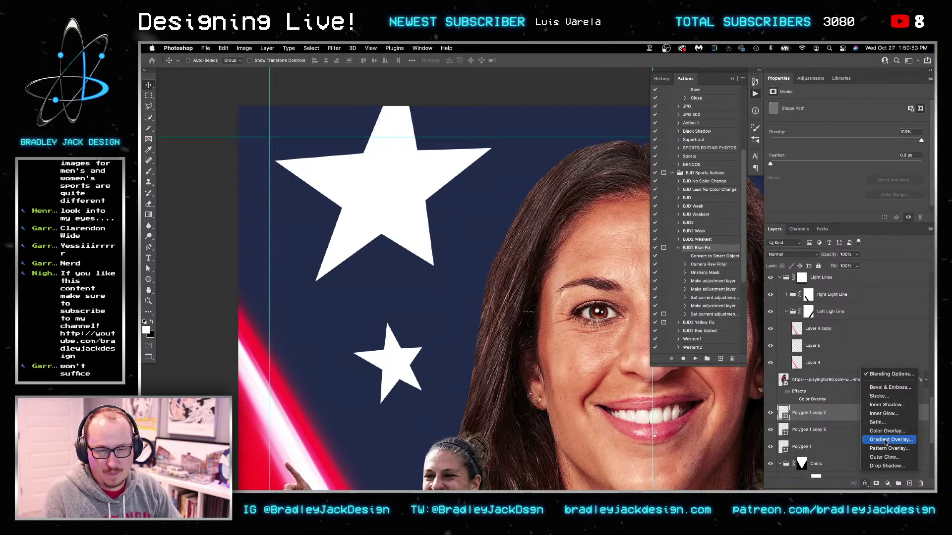
left_click(886, 440)
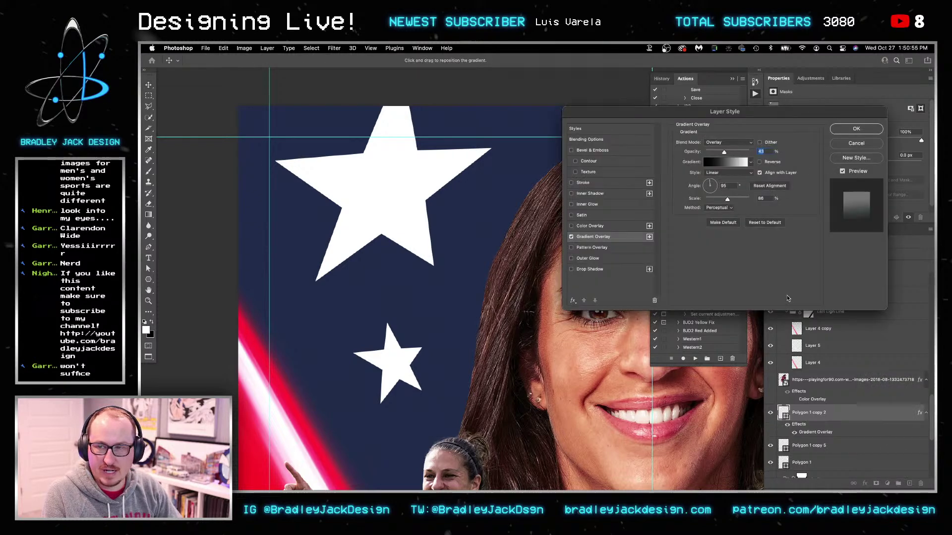
Set the star's gradient overlay blend mode to Normal
left_click(729, 143)
key("Up")
key("Up")
key("Up")
key("Up")
key("Up")
key("Up")
key("Up")
key("Up")
key("Up")
key("Up")
key("Up")
key("Up")
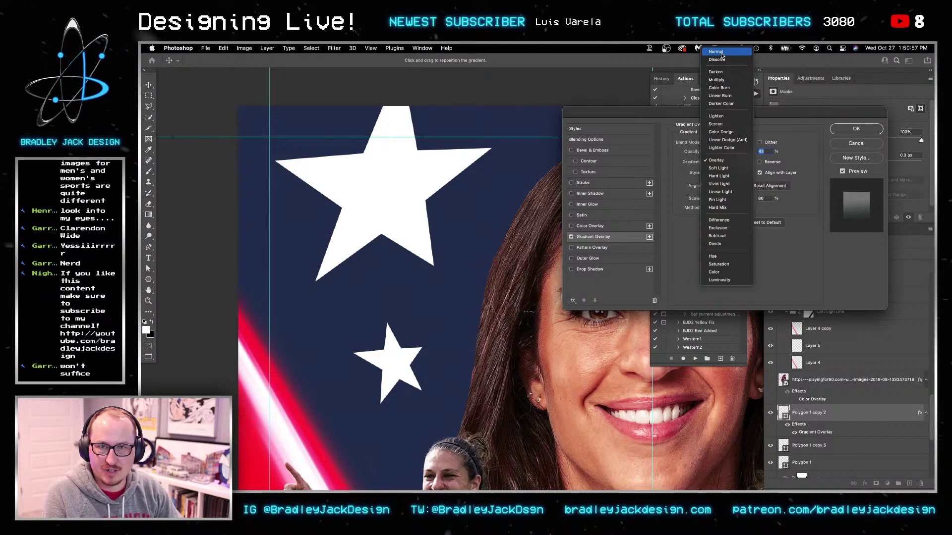
key("Return")
Set the gradient overlay's angle to 118° and keep the Black, White gradient
left_click(706, 181)
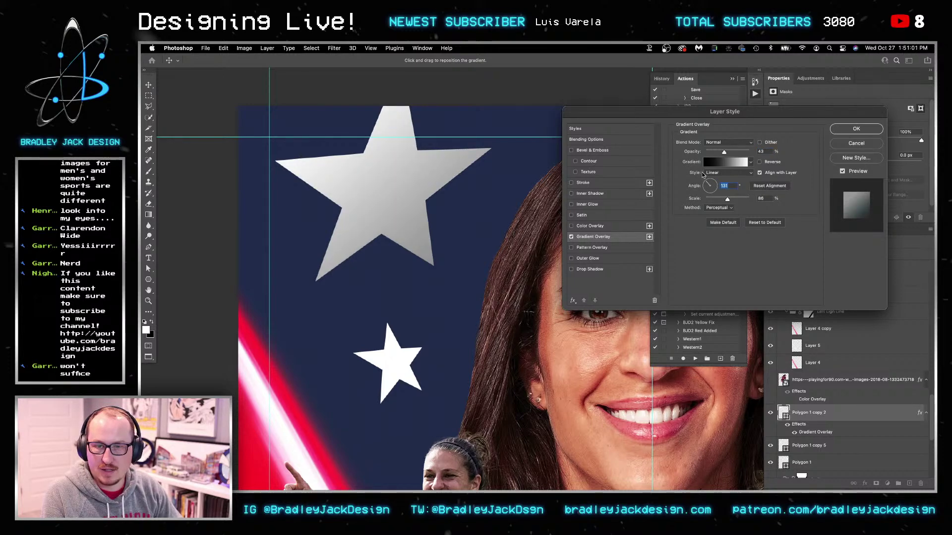
left_click(707, 179)
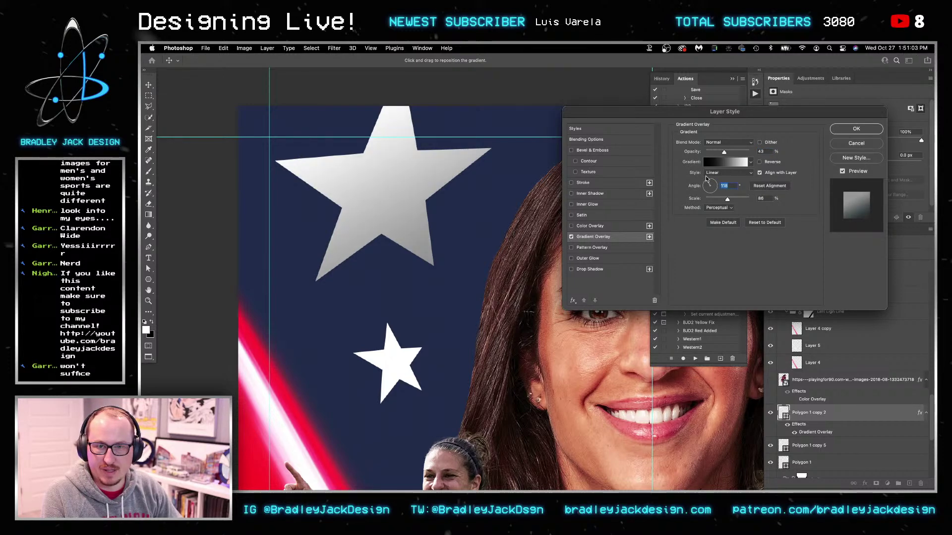
left_click(714, 162)
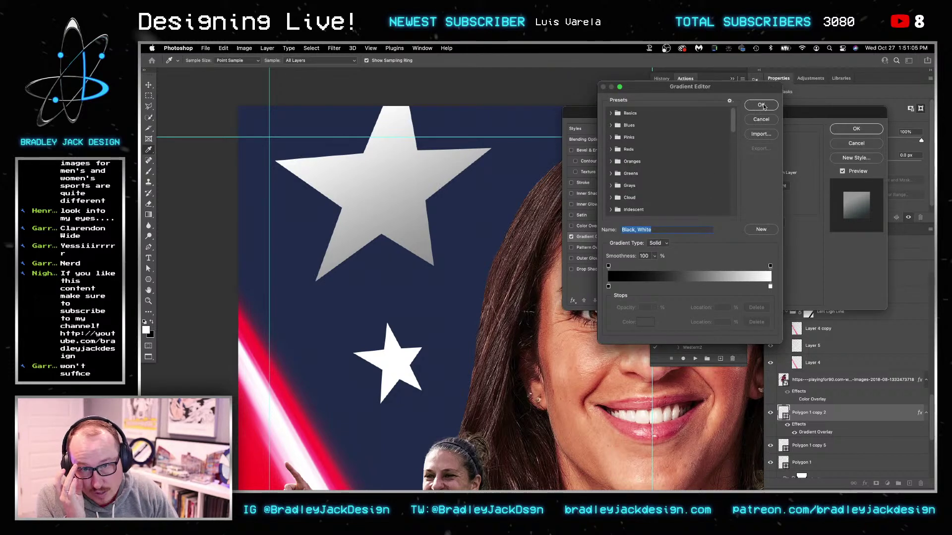
key("Return")
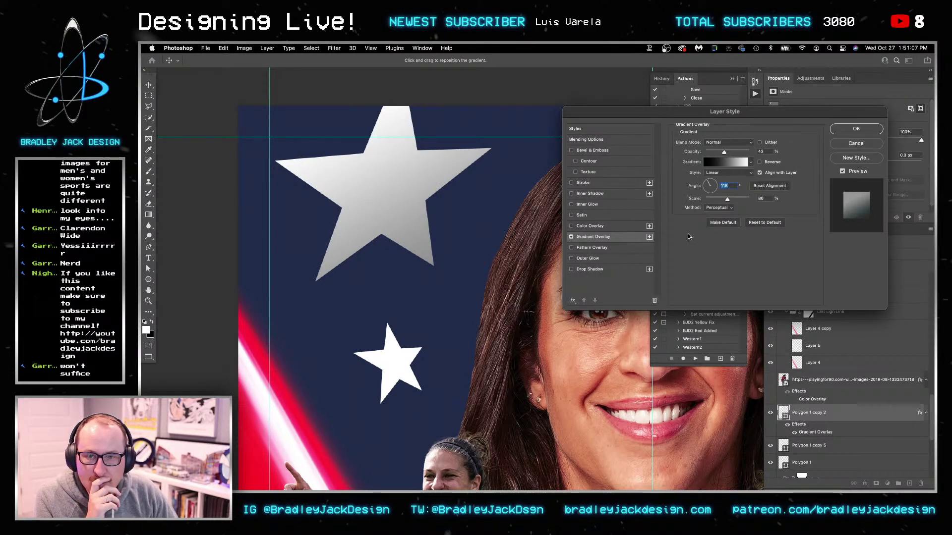
Try the Linear and Classic methods for the gradient overlay, and return the method to Perceptual
left_click(717, 208)
left_click(716, 218)
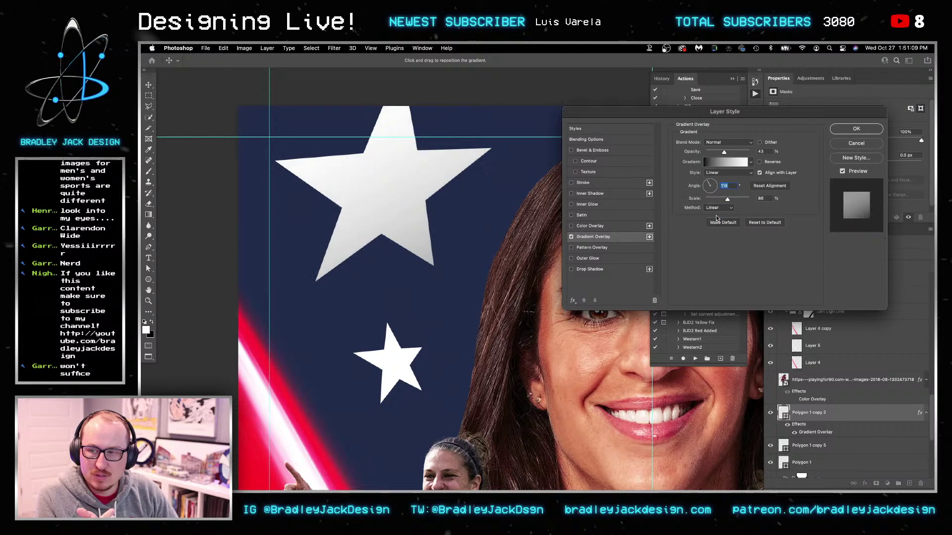
left_click(718, 208)
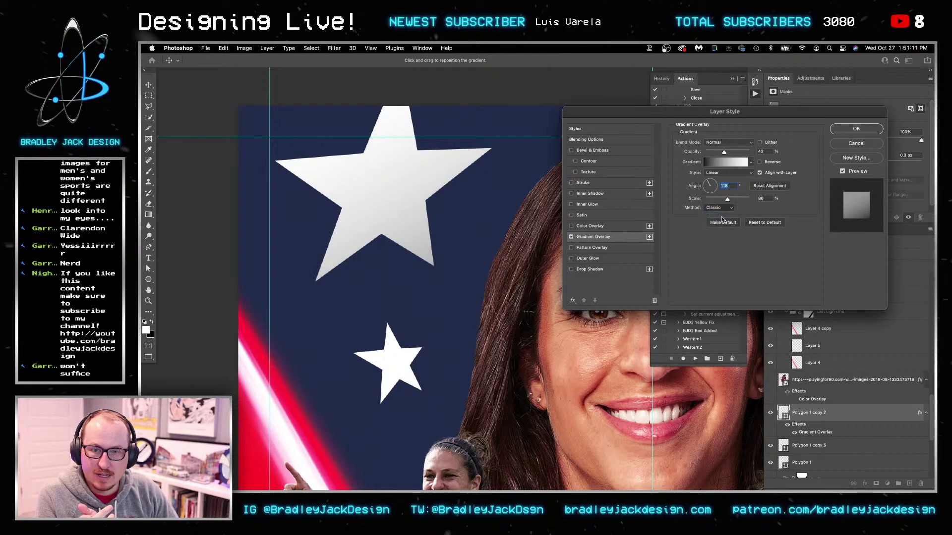
left_click(721, 216)
left_click(722, 211)
left_click(720, 192)
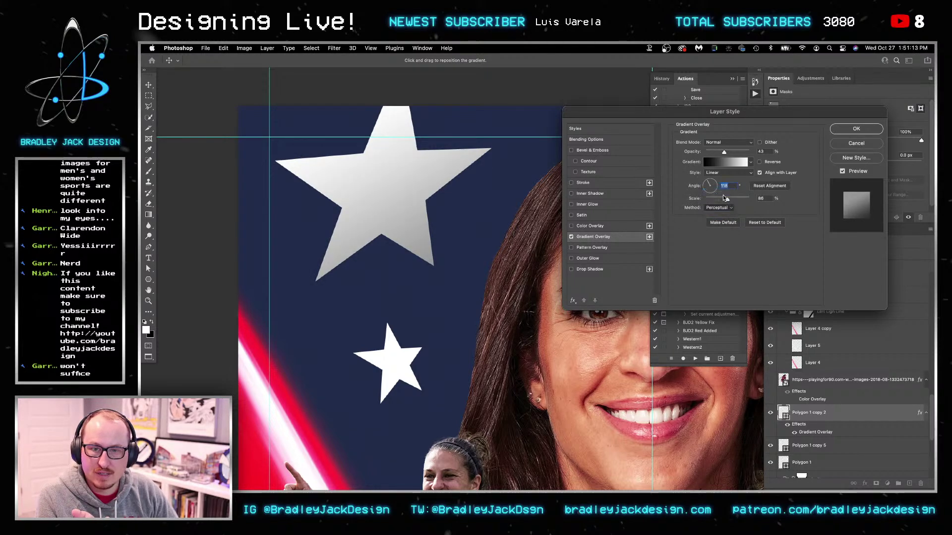
Keep the dark stop of the large star's gradient overlay at 000000 and apply the gradient and layer style
left_click(732, 163)
left_click(608, 286)
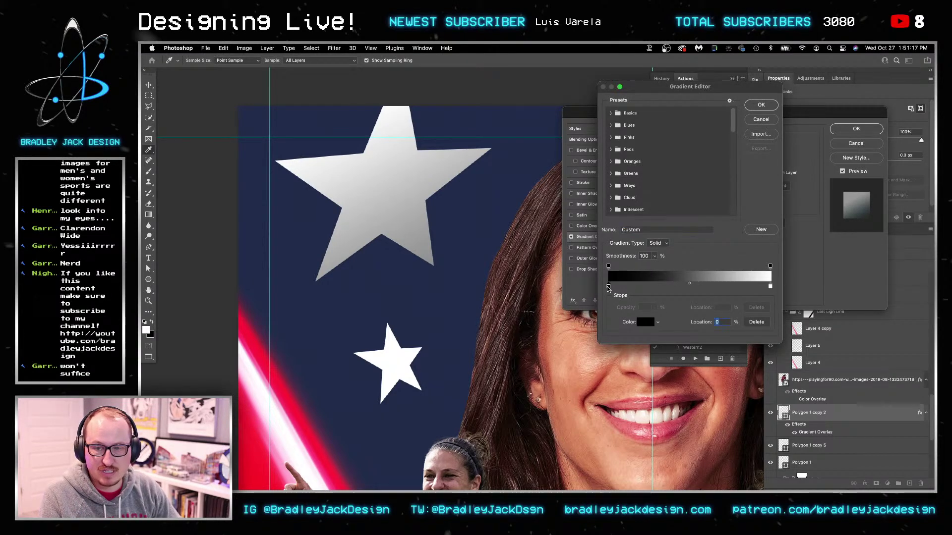
double_click(608, 286)
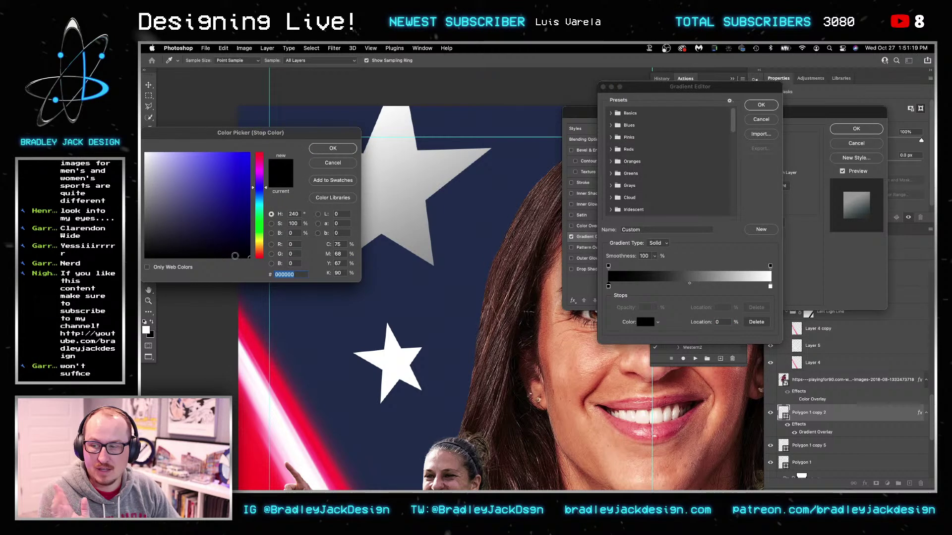
left_click_drag(303, 135, 367, 136)
mouse_move(312, 257)
left_mouse_down()
mouse_move(327, 246)
mouse_move(348, 276)
left_mouse_up()
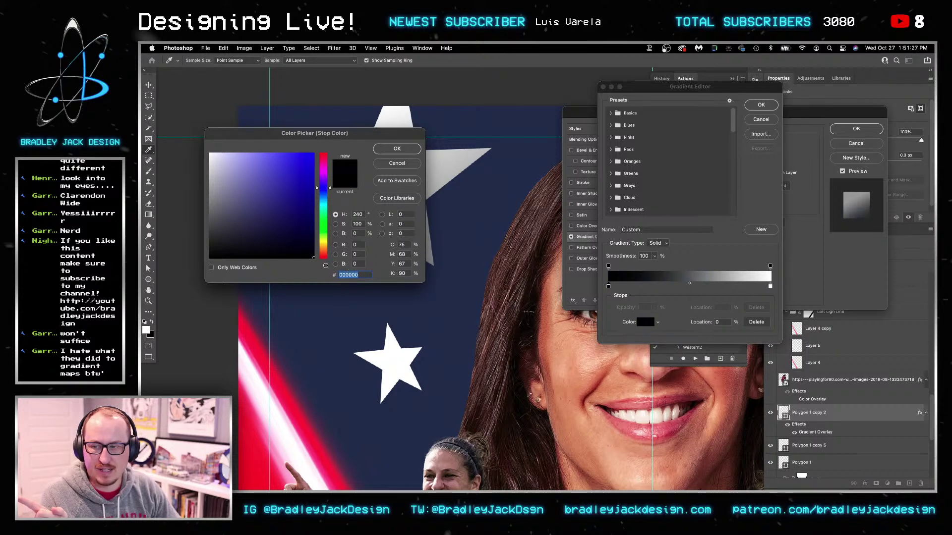
left_click_drag(305, 263, 295, 248)
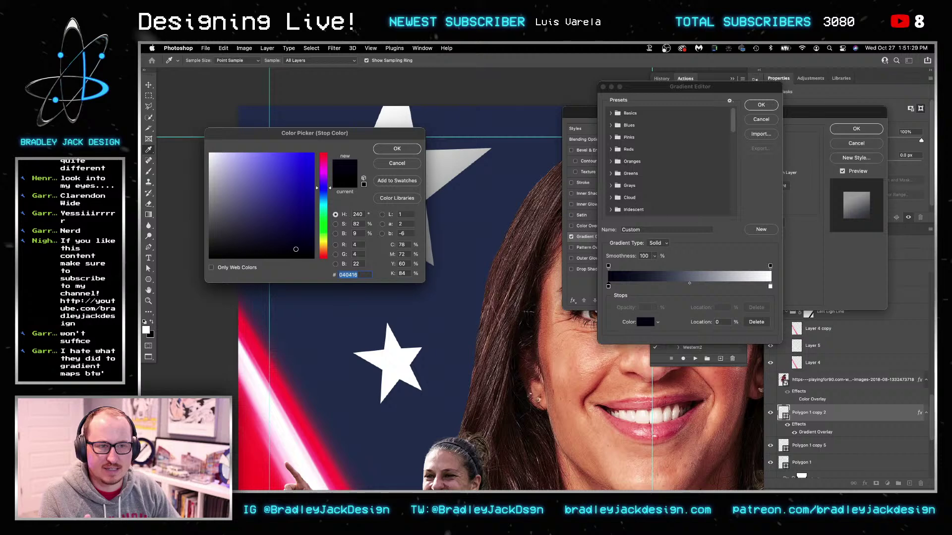
left_click_drag(296, 250, 342, 282)
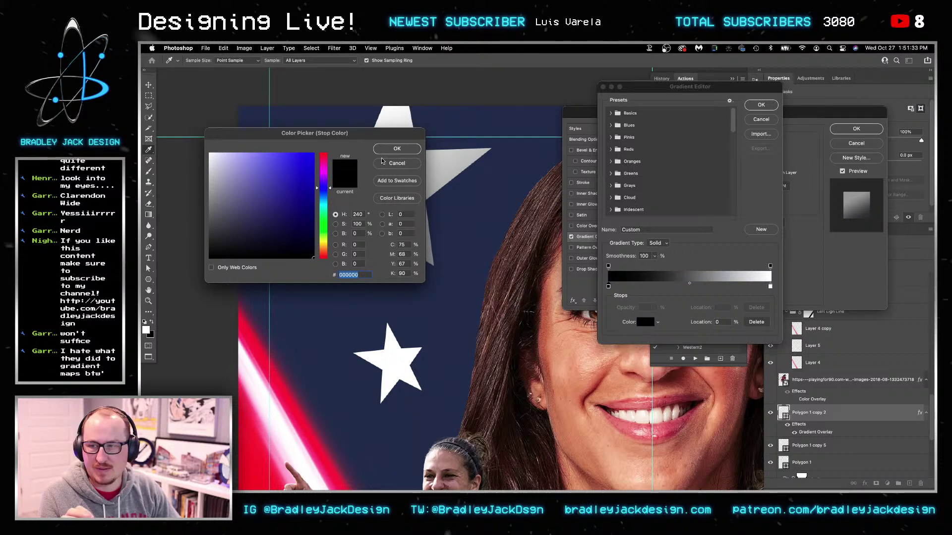
left_click(396, 149)
left_click(761, 105)
left_click(854, 129)
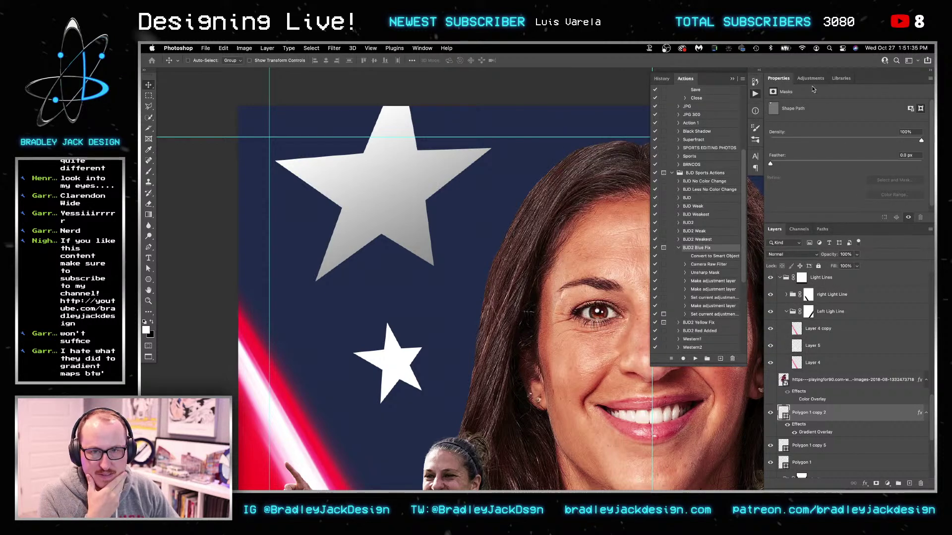
Try a Gradient Map adjustment above the large star, compare its Perceptual and Classic methods, and delete the adjustment layer
left_click(810, 80)
left_click(827, 120)
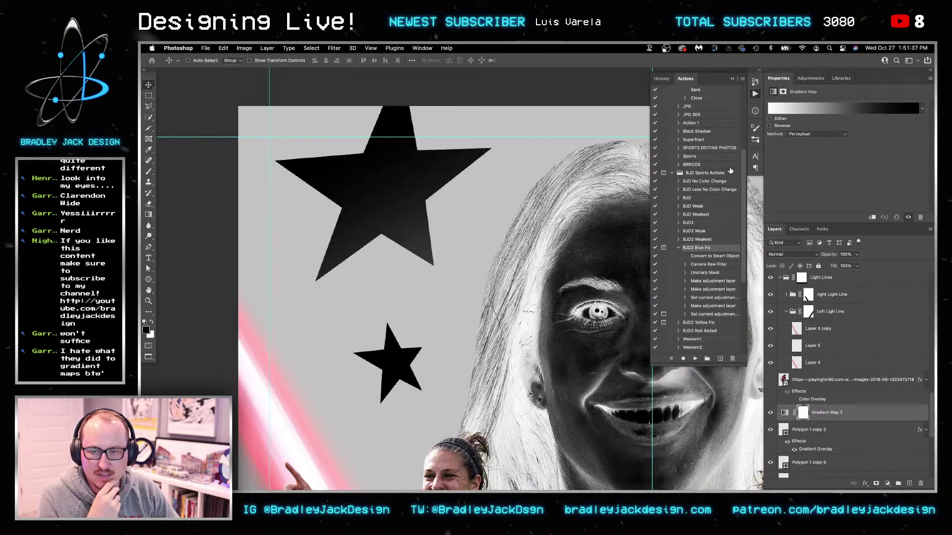
left_click(826, 108)
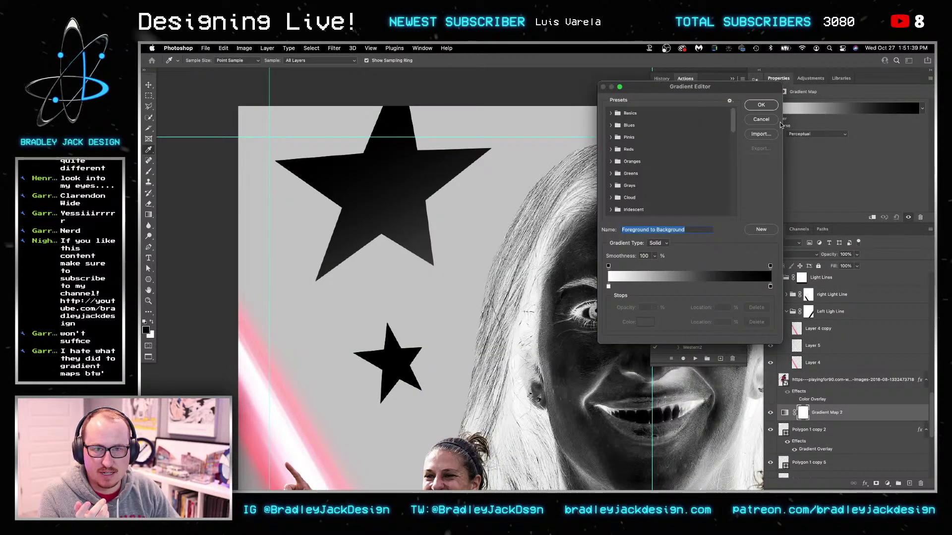
left_click(759, 119)
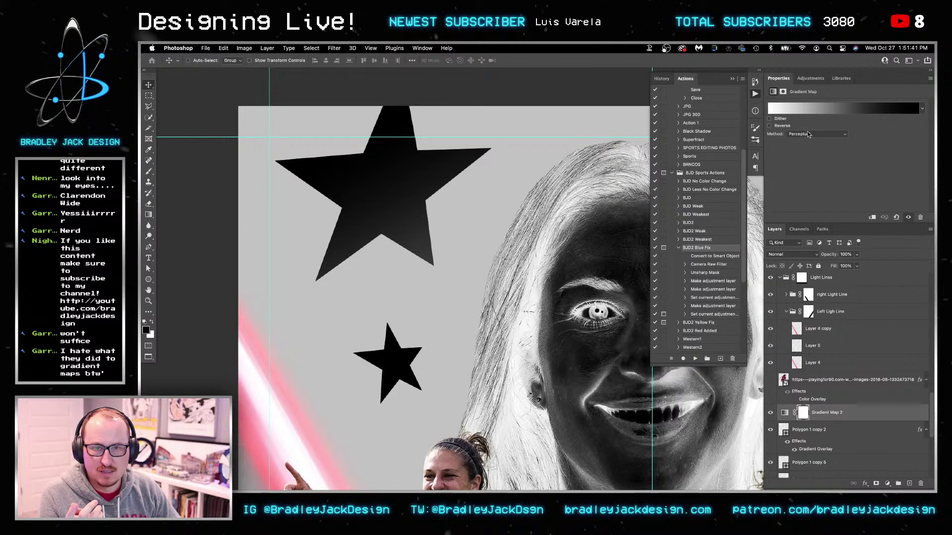
left_click(790, 133)
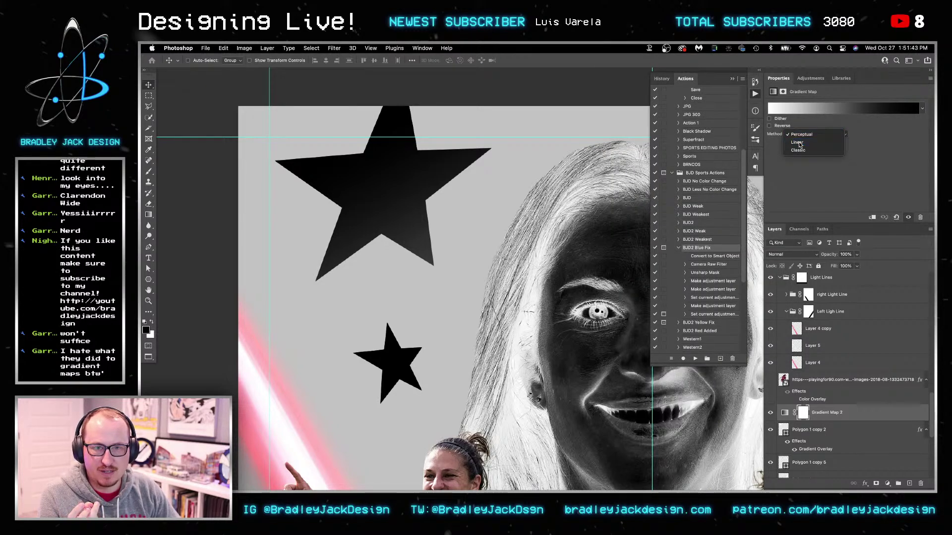
left_click(799, 143)
left_click(802, 135)
left_click(803, 143)
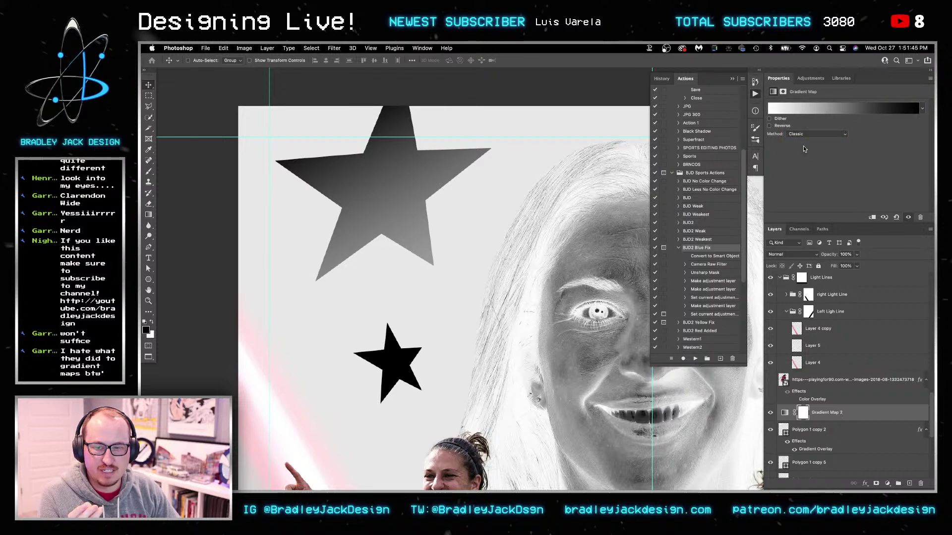
left_click(803, 134)
left_click(801, 119)
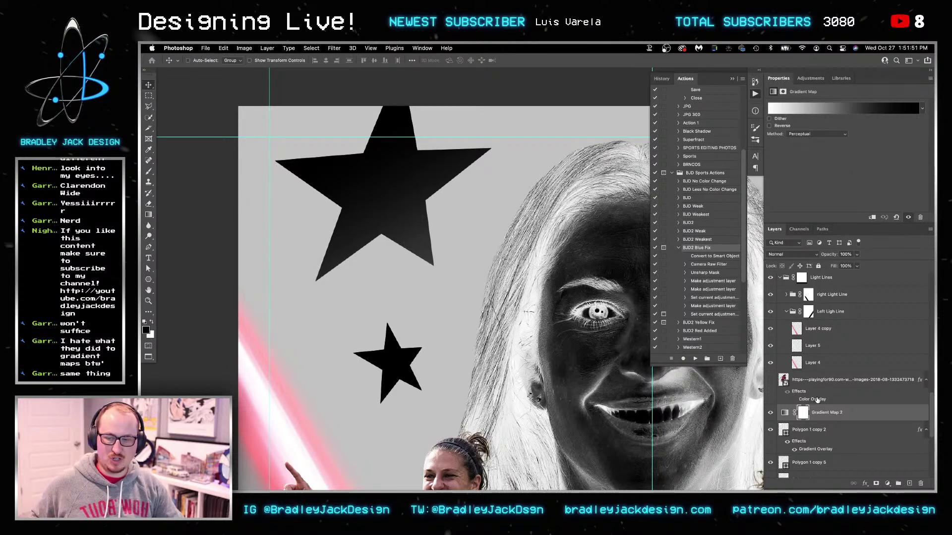
key("Delete")
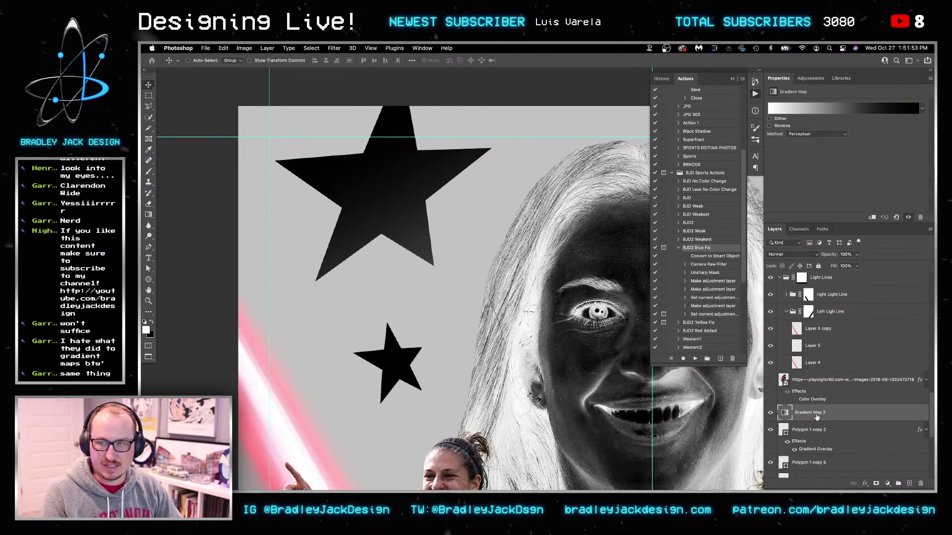
key("Delete")
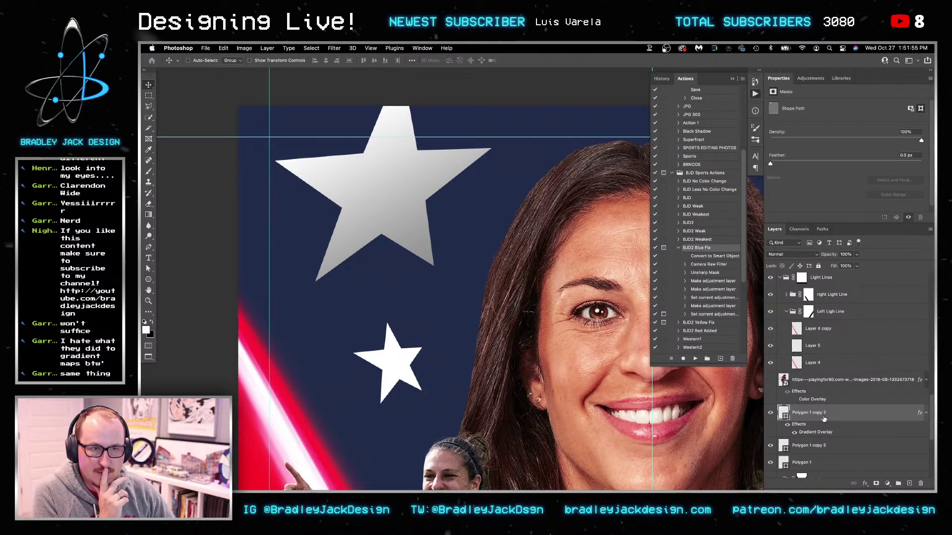
Convert the large star to a smart object and add 2% Gaussian, monochromatic noise to it
left_click(334, 48)
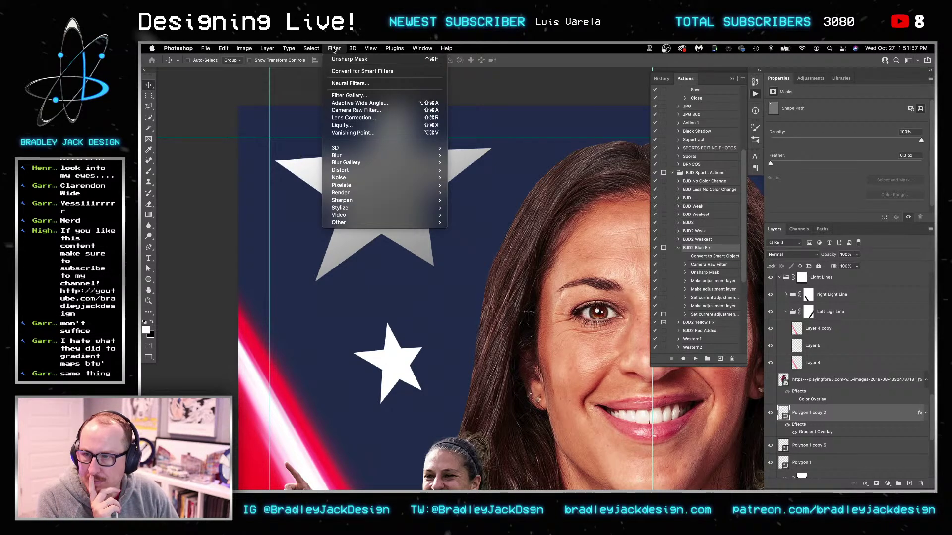
mouse_move(382, 179)
left_click(464, 179)
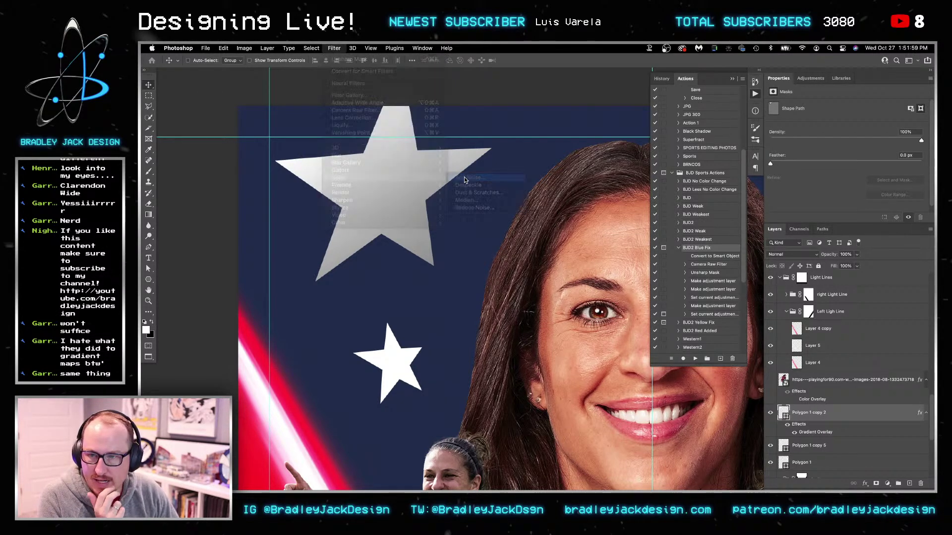
left_click(529, 219)
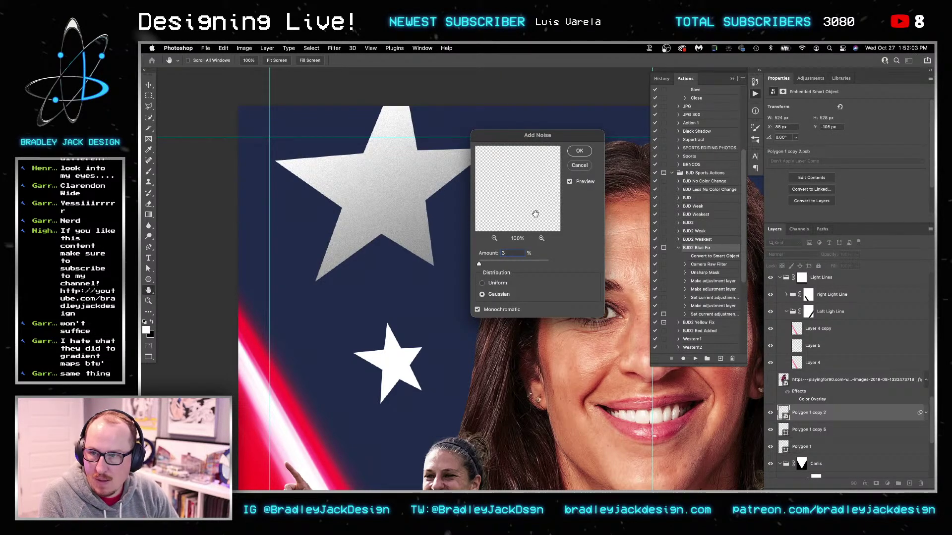
type("2")
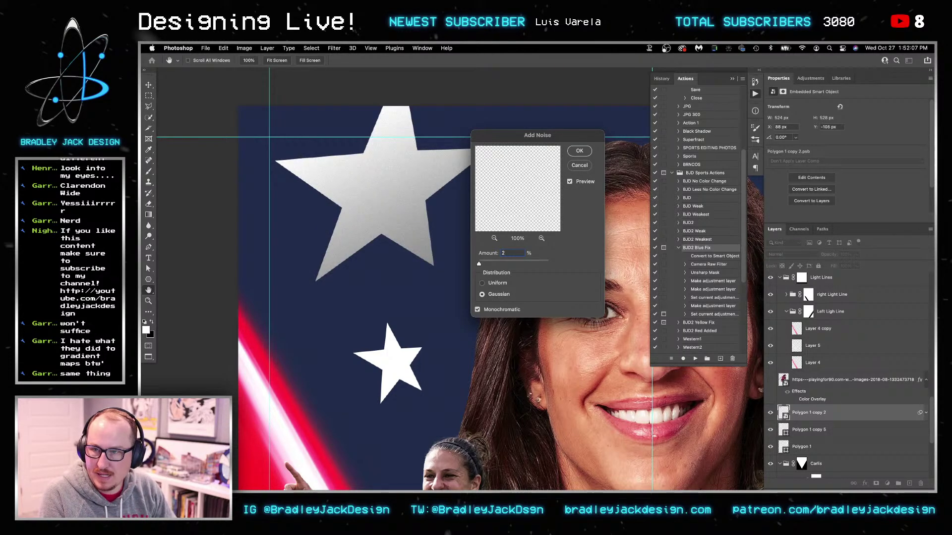
key("Return")
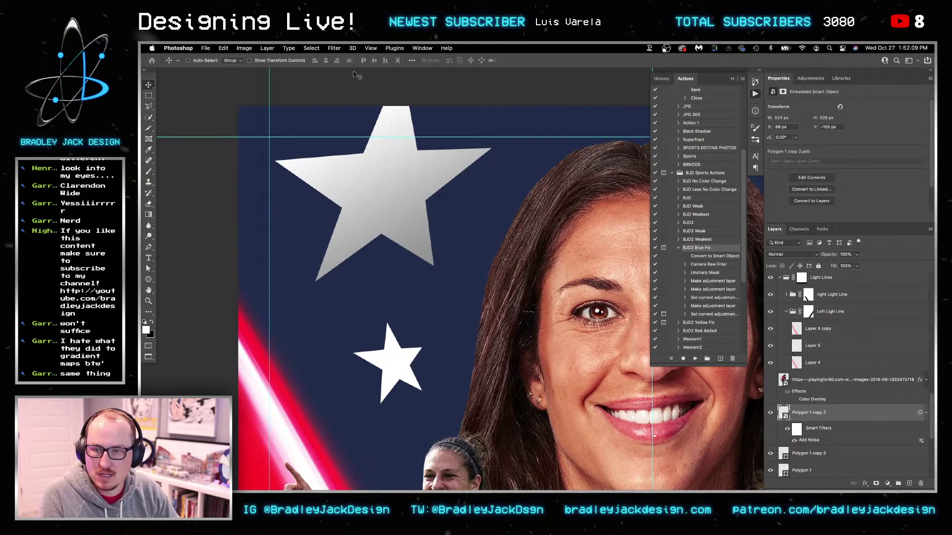
Try a Film Grain filter on the large star with grain, highlight area and intensity at 0
left_click(332, 50)
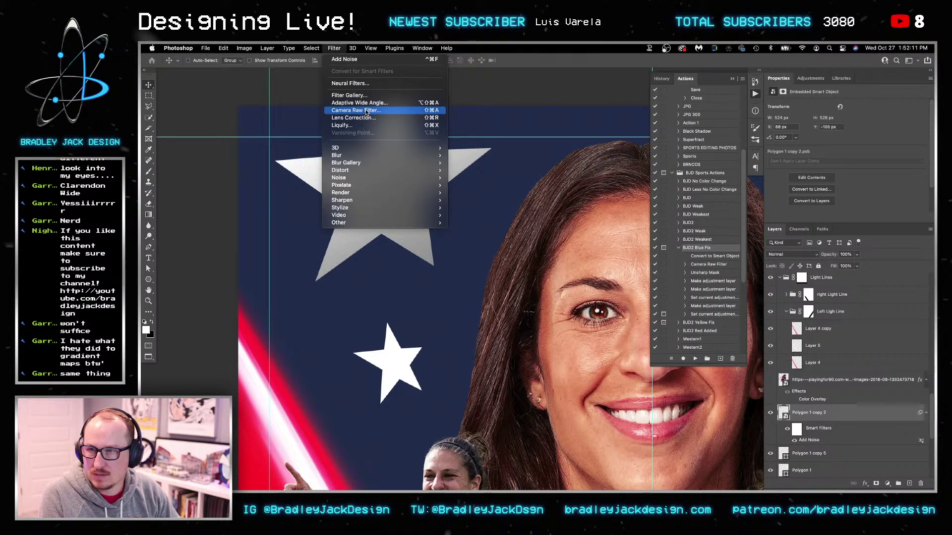
left_click(348, 95)
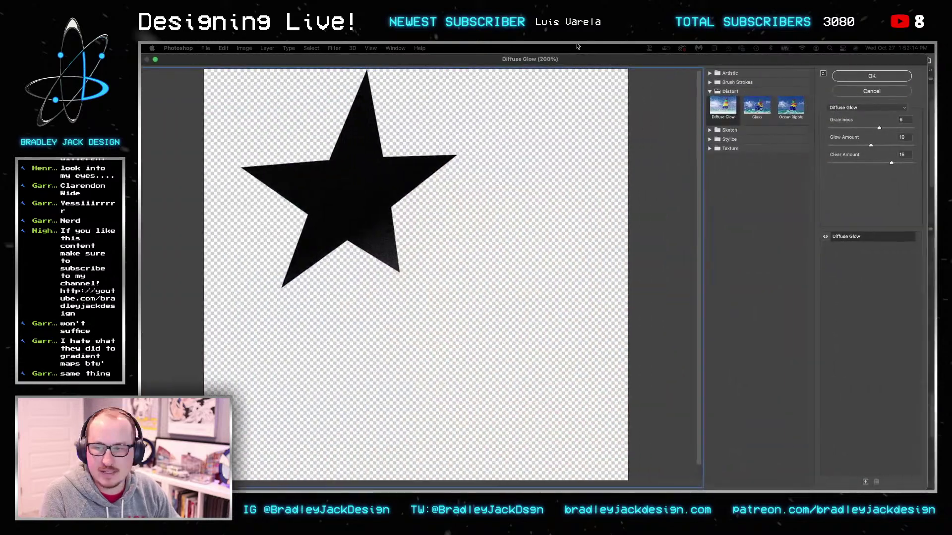
left_click(712, 73)
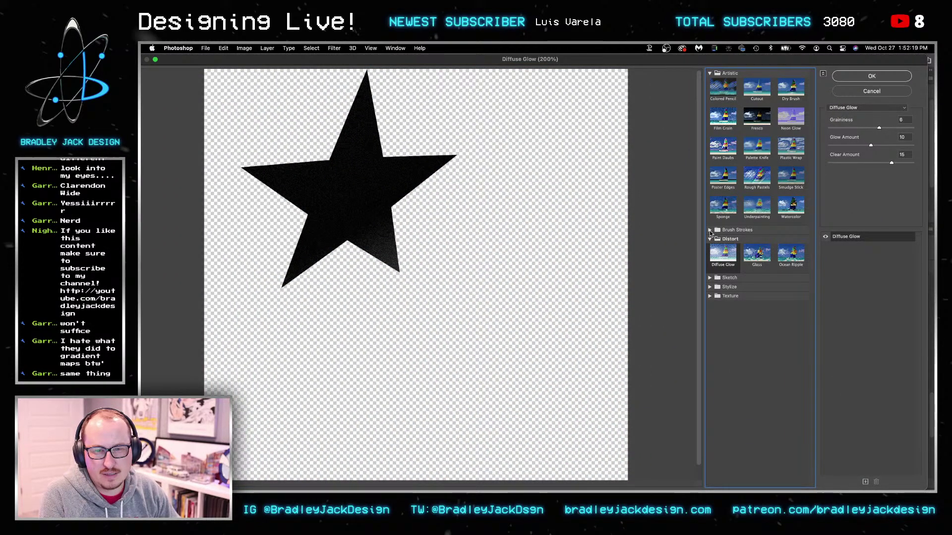
left_click(722, 117)
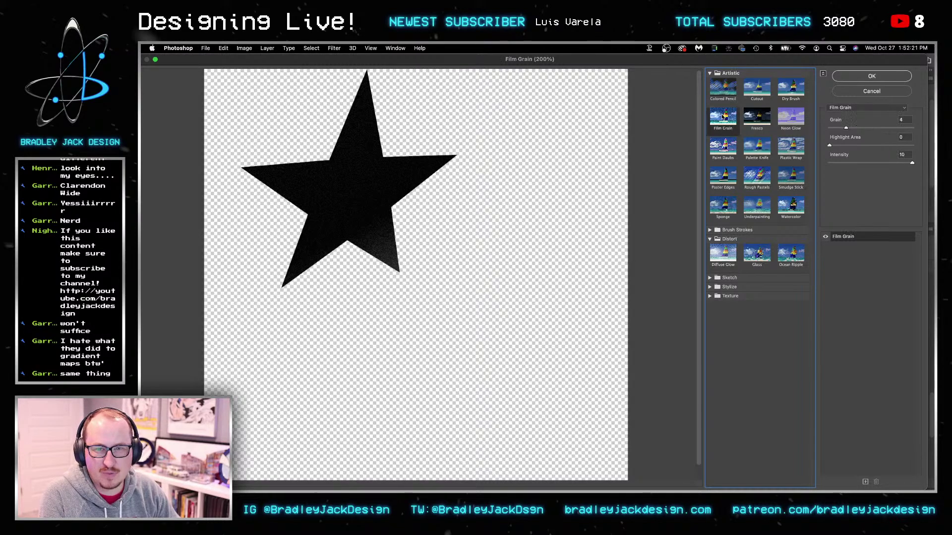
left_click_drag(846, 128, 834, 128)
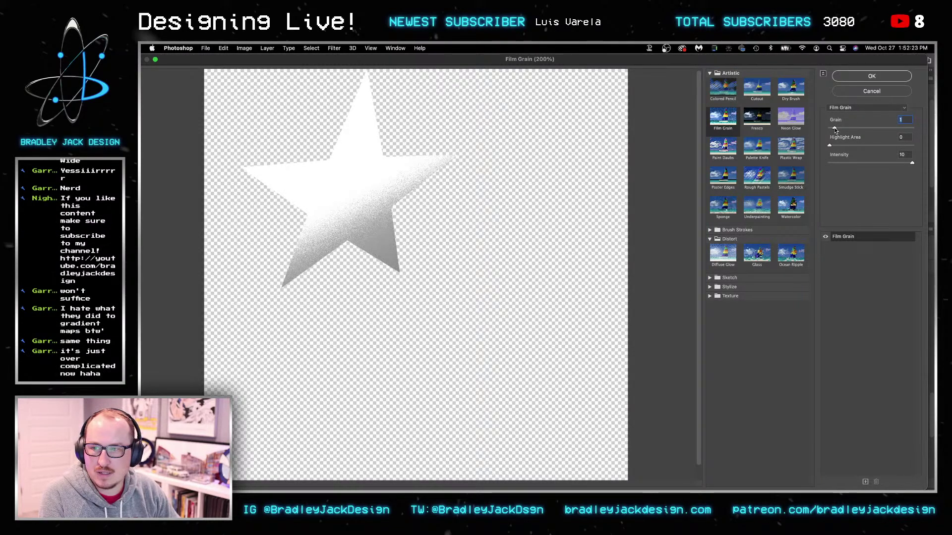
left_click_drag(912, 162, 811, 165)
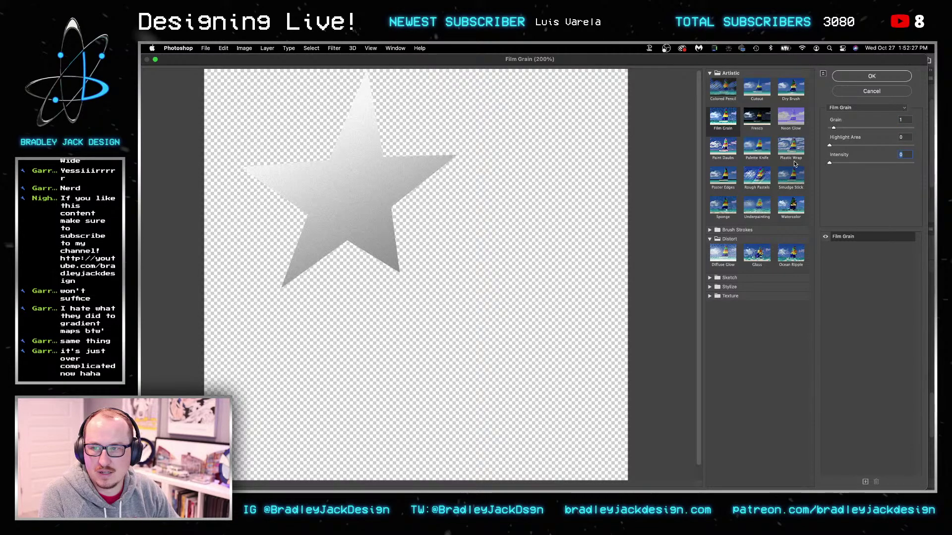
left_click_drag(833, 128, 829, 128)
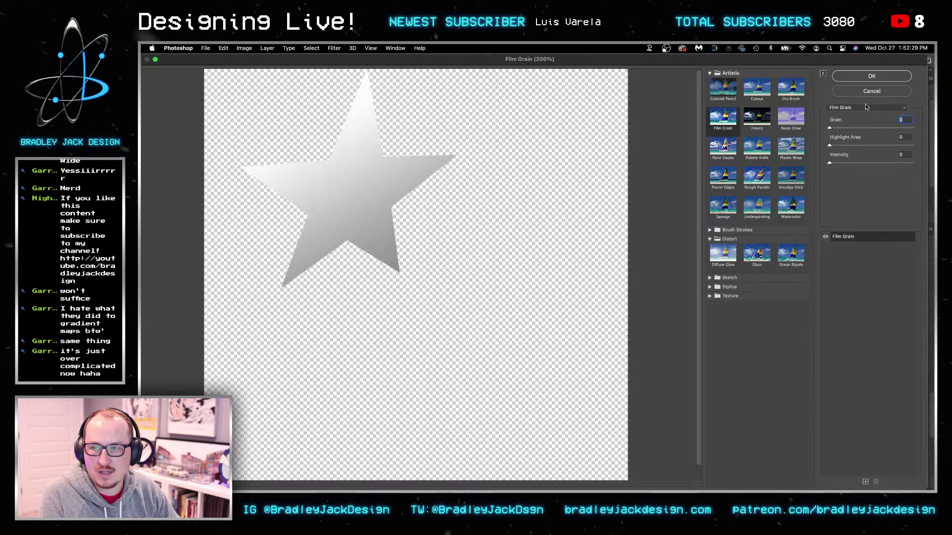
left_click(877, 92)
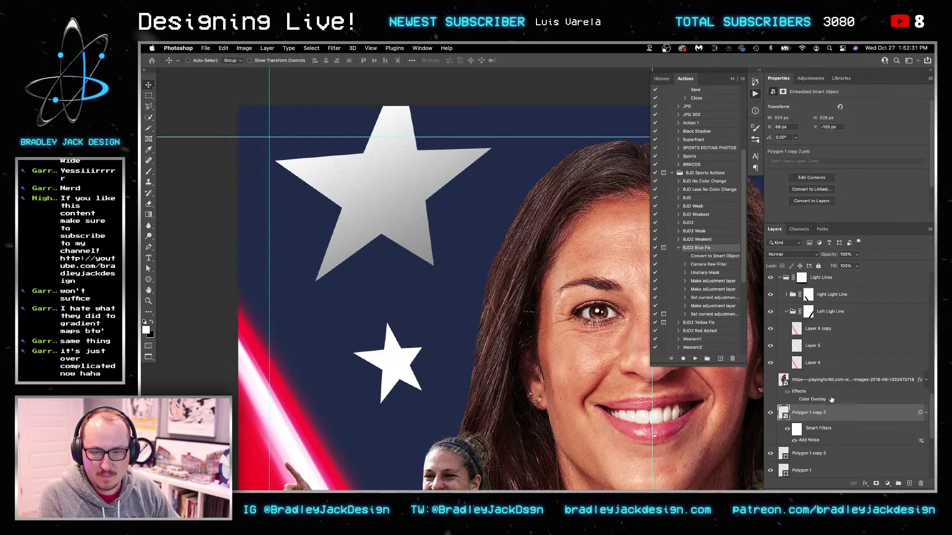
Add a Color Lookup adjustment using Candlelight.CUBE, clip it to the large star, and set its opacity to 40%
left_click(811, 79)
left_click(831, 108)
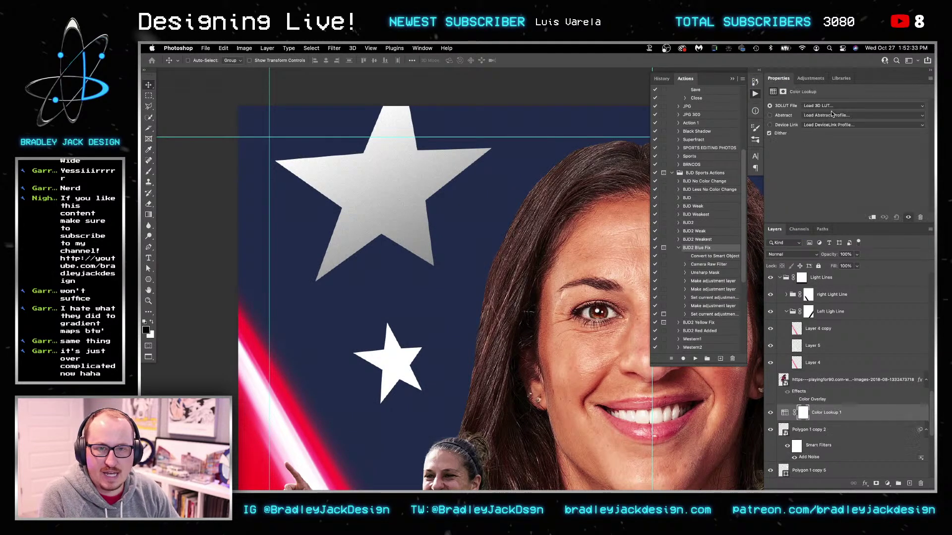
left_click(832, 106)
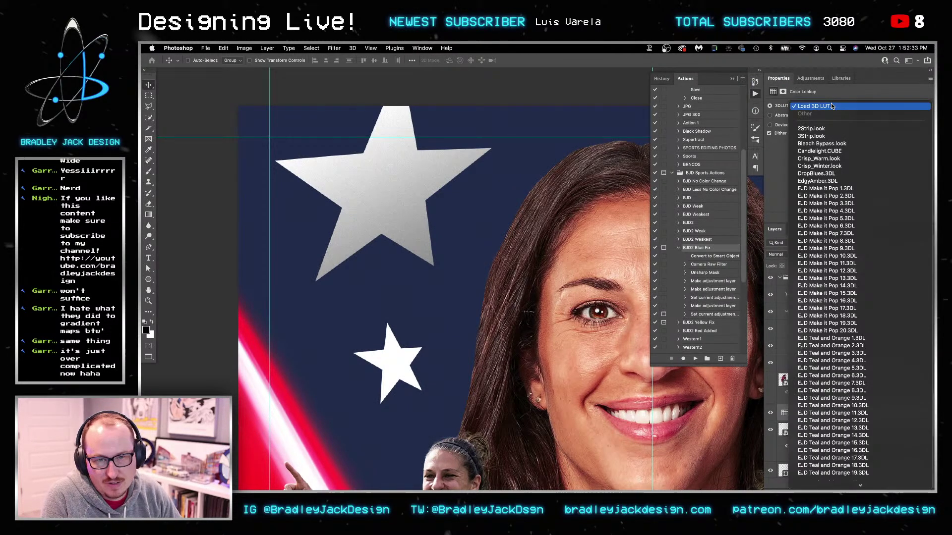
left_click(827, 151)
left_click(818, 420, "alt")
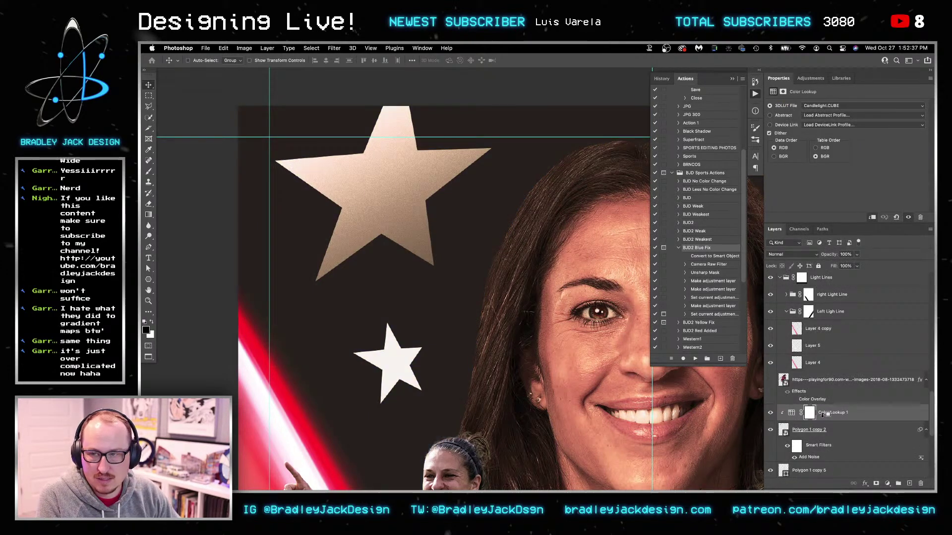
key("2")
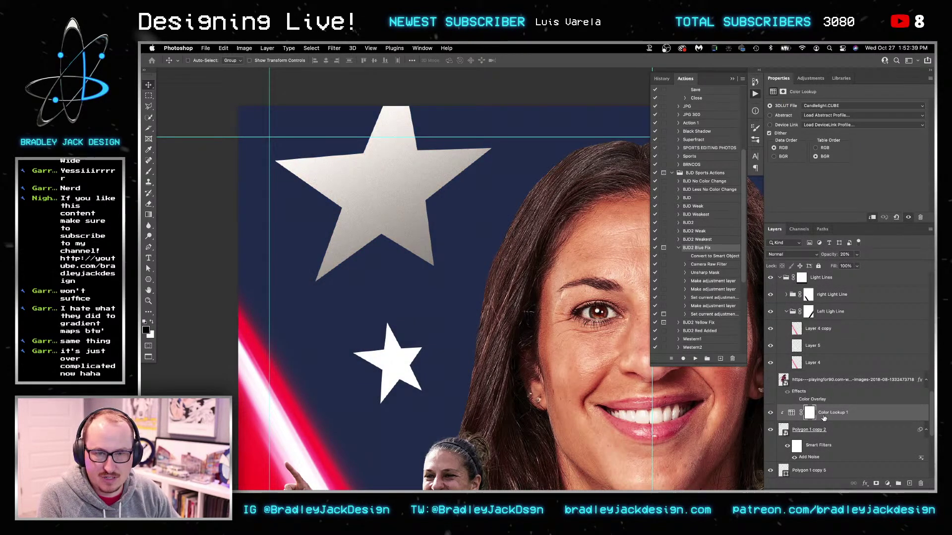
key("4")
Give the small star beneath the large one the same Add Noise smart filter and a clipped copy of the Color Lookup
key("super+0")
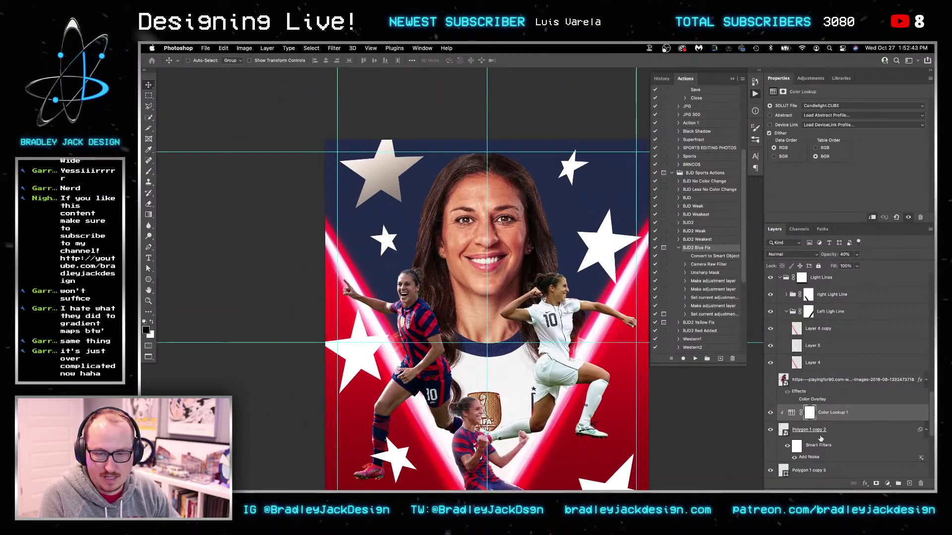
scroll(821, 416, "down", 2)
left_click_drag(811, 427, 812, 441)
right_click(812, 440)
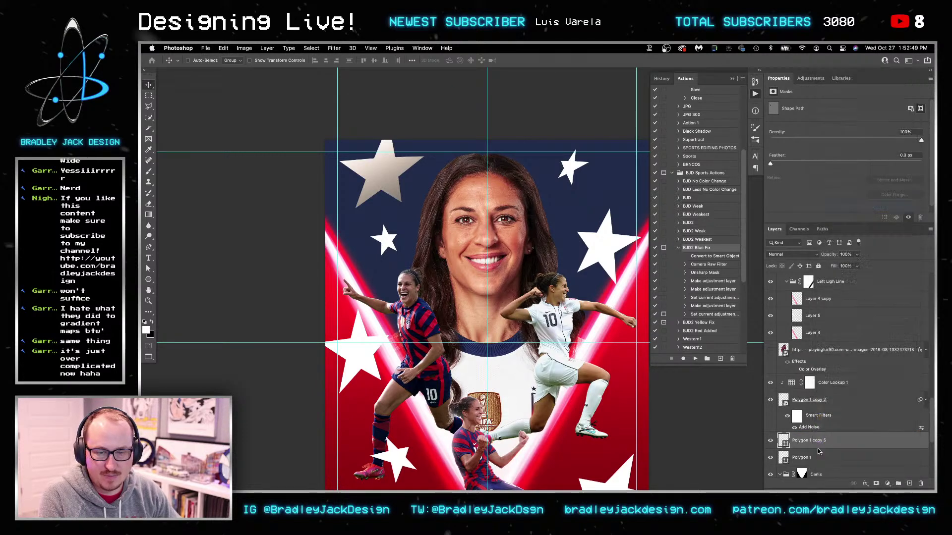
left_click_drag(821, 391, 819, 429)
double_click(819, 426)
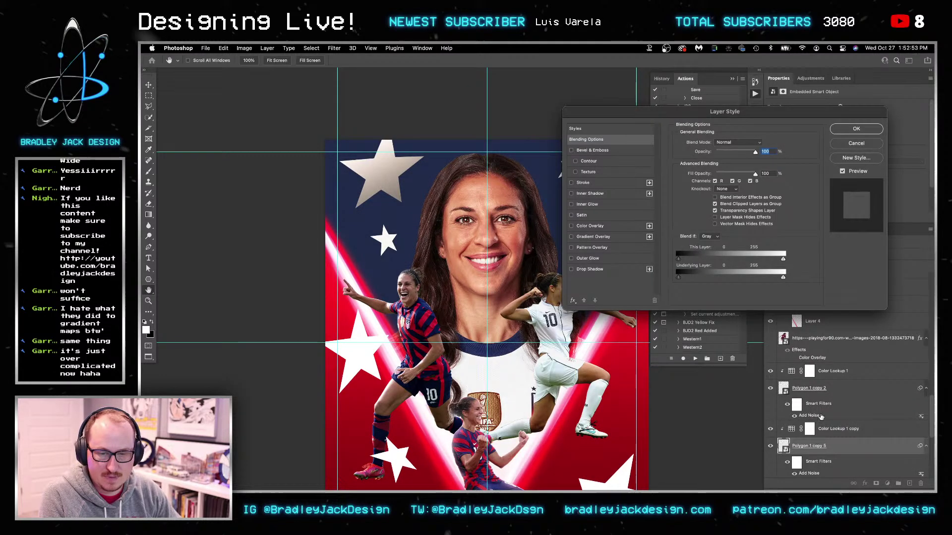
key("Escape")
scroll(821, 431, "down", 1)
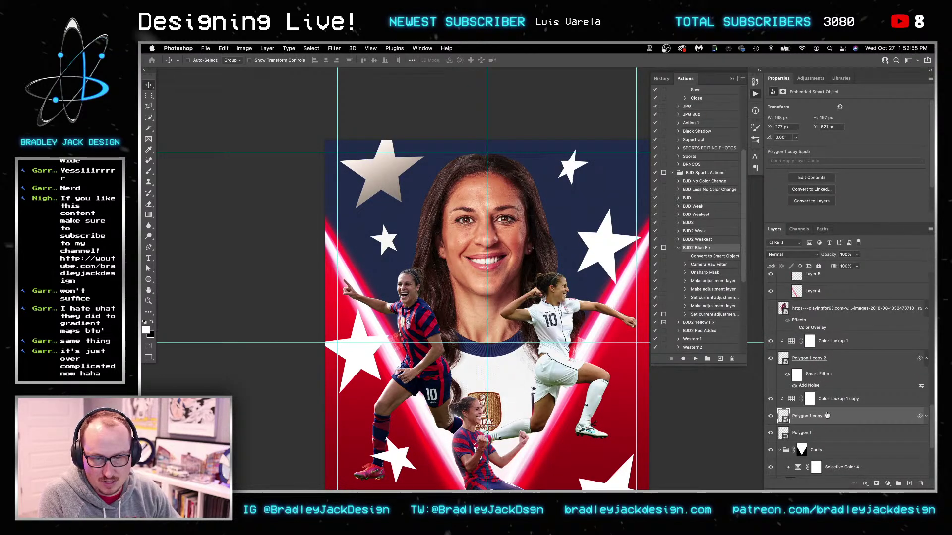
Make the Polygon 1 star a smart object with the Add Noise filter, and clip a Color Lookup copy to it and Polygon 1 copy 5
left_click(925, 416)
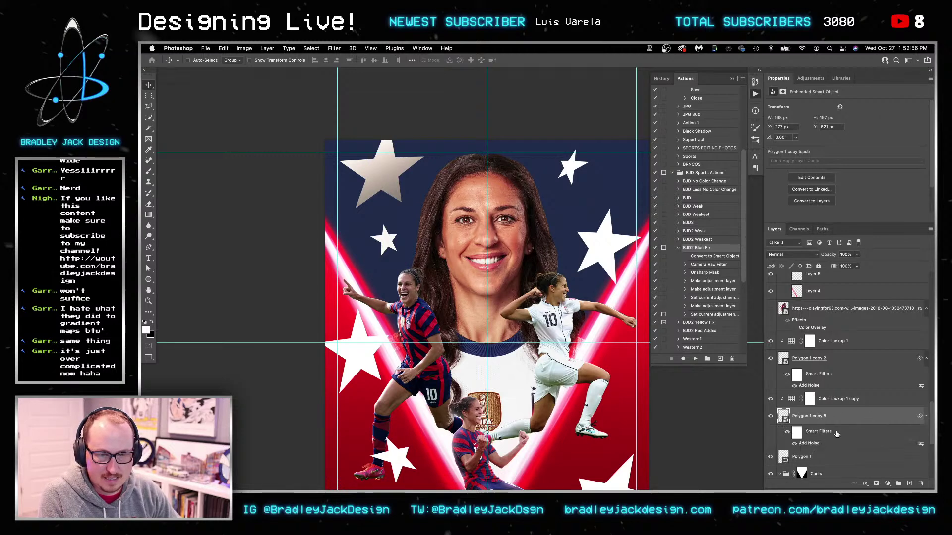
right_click(818, 457)
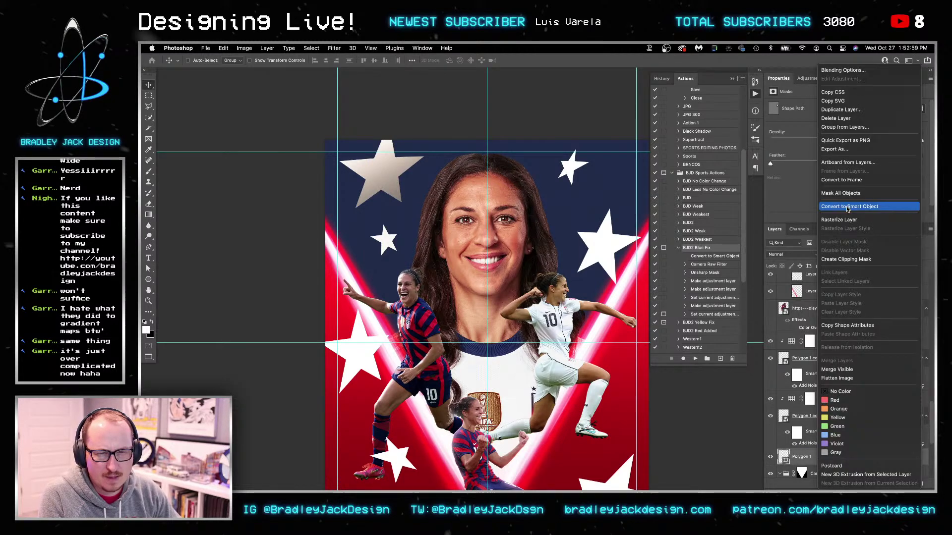
left_click(848, 207)
left_click_drag(816, 400, 817, 412)
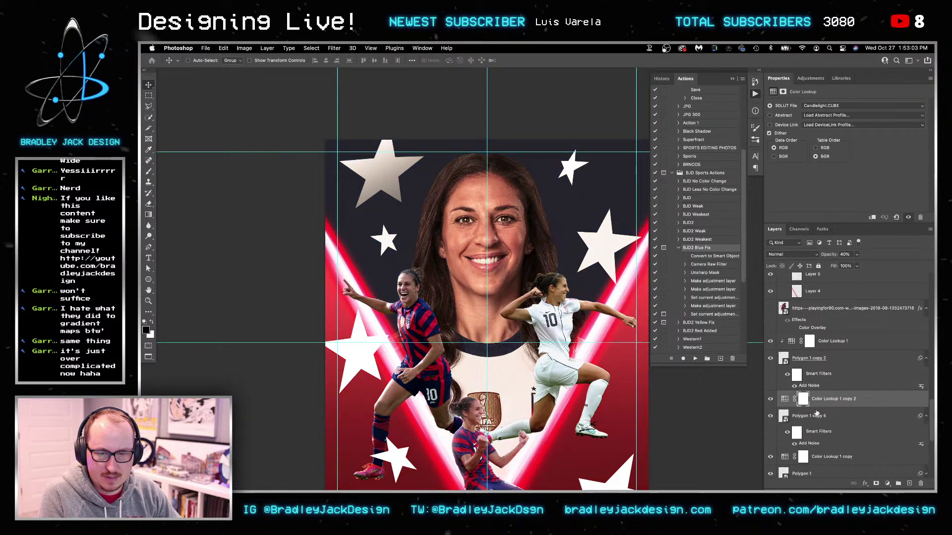
left_click(815, 407, "alt")
left_click(815, 465, "alt")
left_click_drag(601, 385, 574, 319)
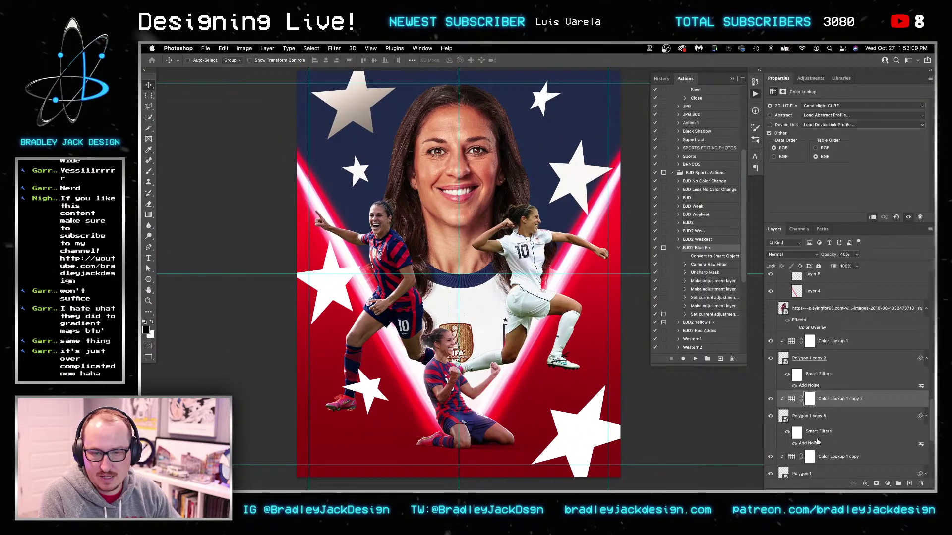
Add a Gradient Overlay to the small star on Polygon 1 copy 5 and apply the same effect to the Polygon 1 star
left_click(805, 417)
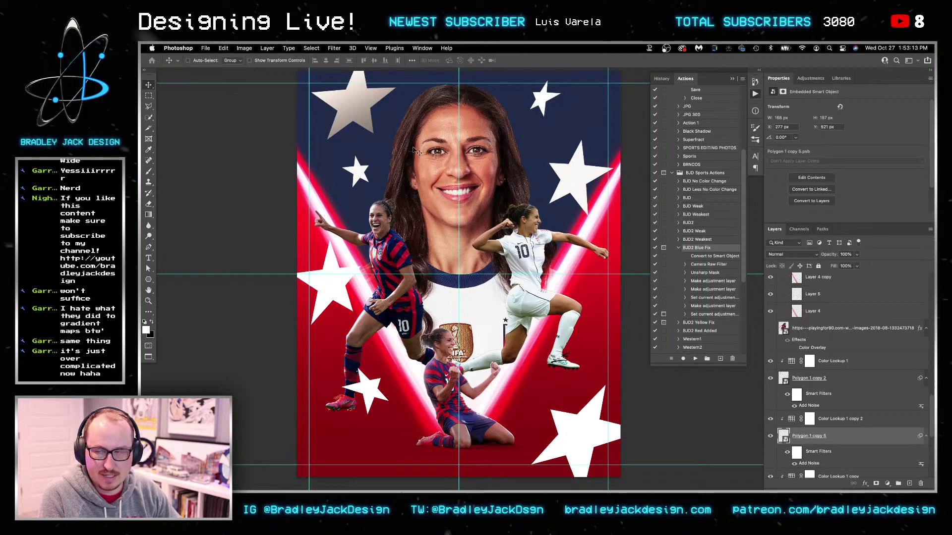
left_click(865, 485)
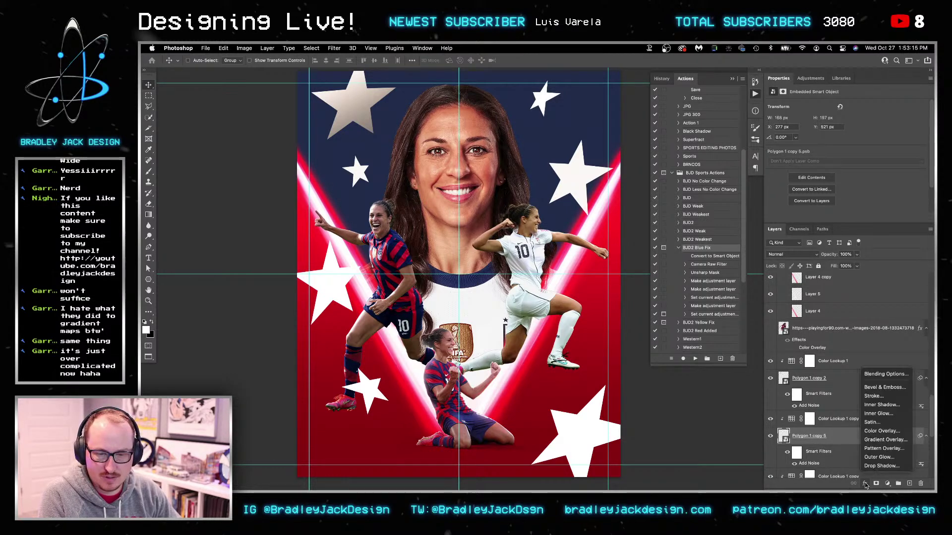
left_click(767, 372)
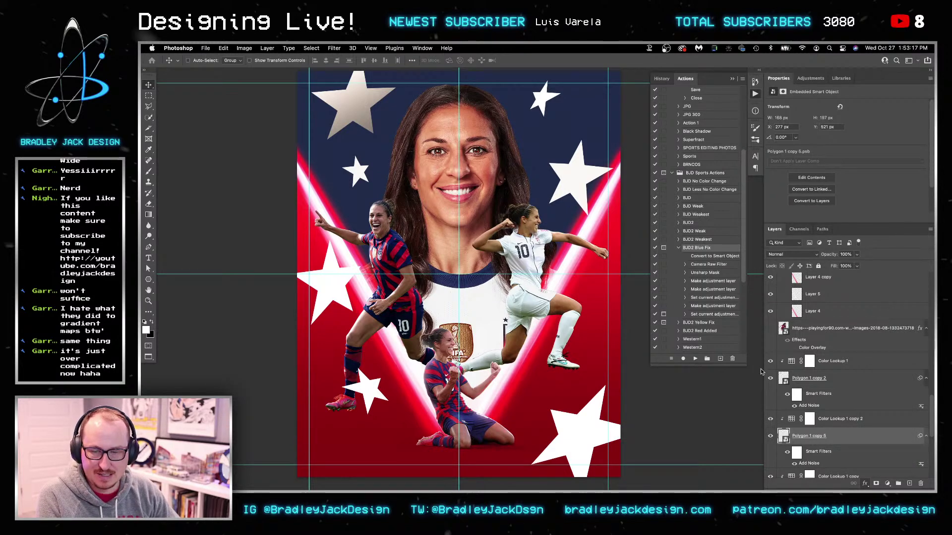
key("Return")
left_click_drag(815, 455, 798, 467)
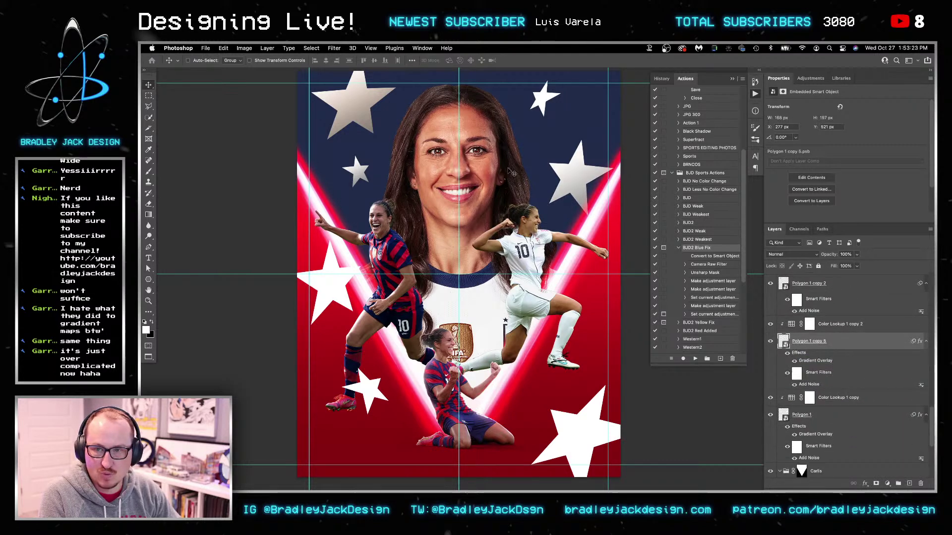
scroll(809, 377, "up", 1)
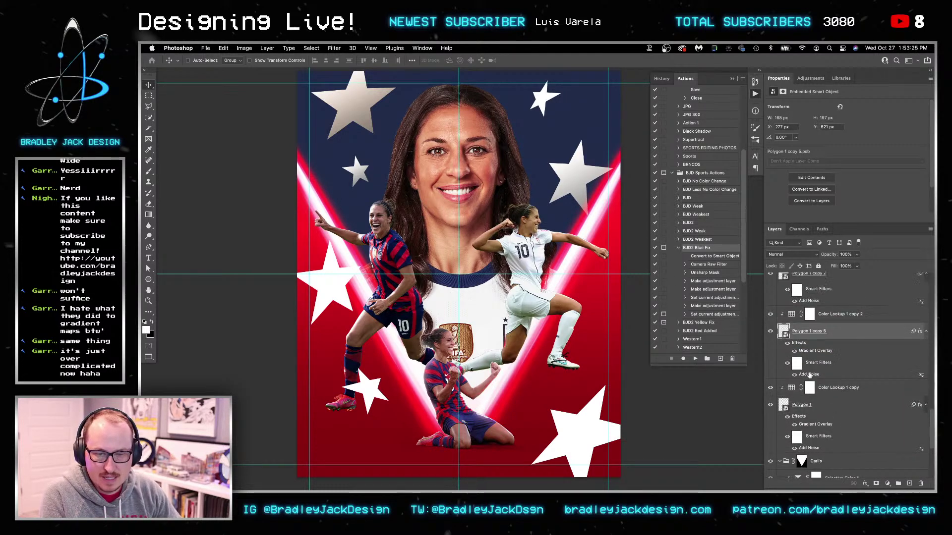
Copy the Gradient Overlay to the Polygon 1 copy star and clip a duplicate of the Candlelight Color Lookup to it
left_click_drag(799, 362, 799, 324)
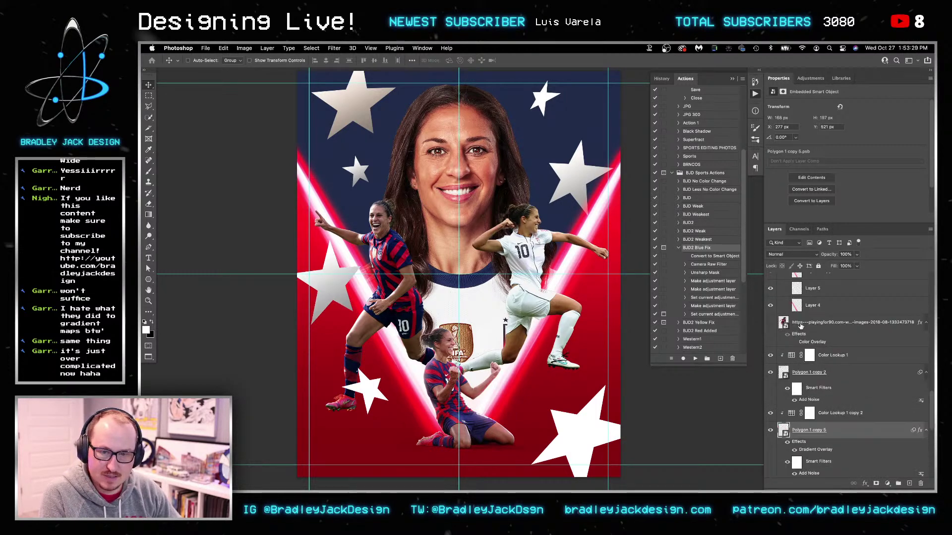
scroll(813, 298, "up", 2)
left_click(802, 299)
key("super+alt+g")
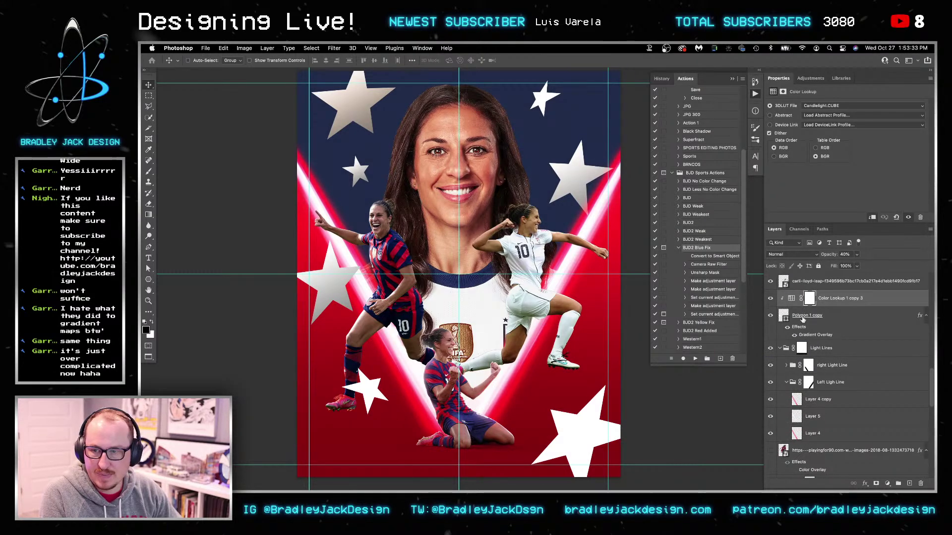
scroll(813, 322, "up", 2)
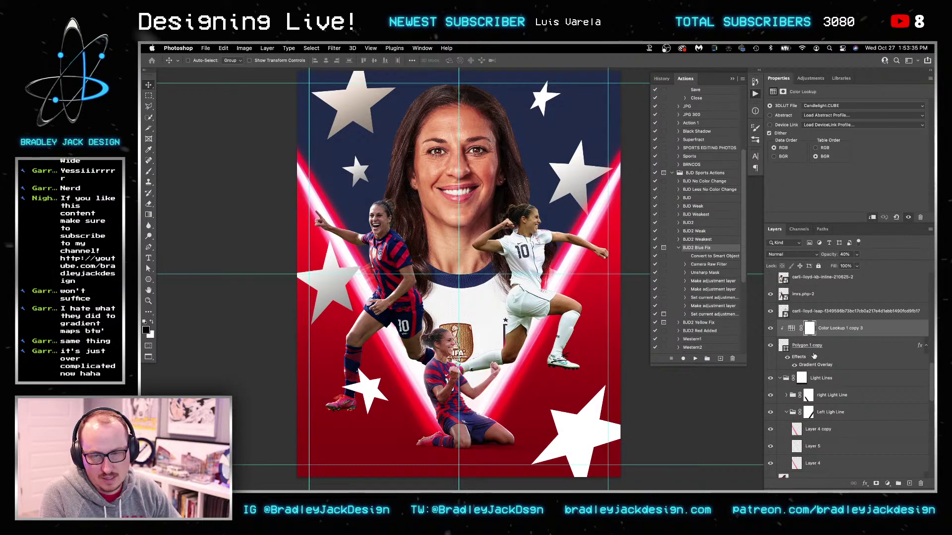
scroll(815, 367, "down", 3)
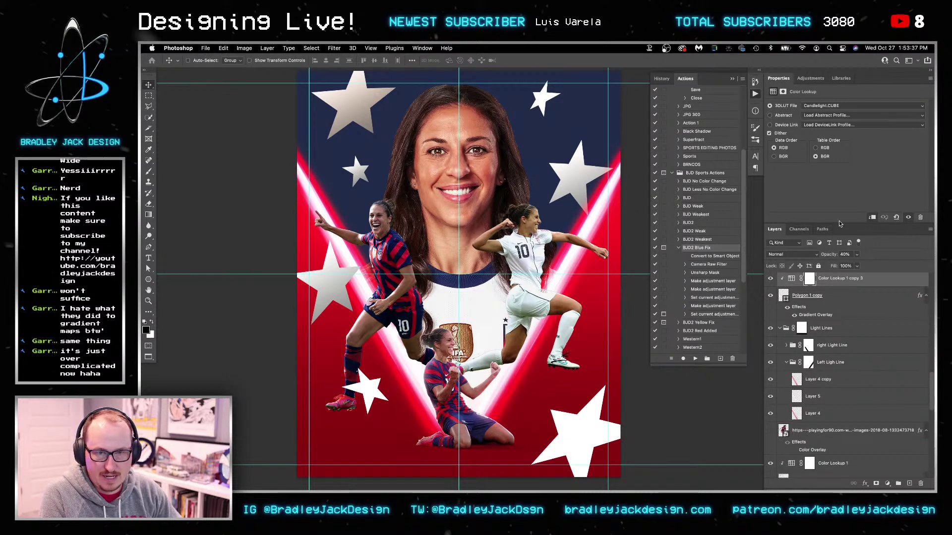
Enlarge the layer list area and convert the Polygon 1 copy star to a smart object
left_click_drag(840, 224, 839, 176)
scroll(804, 398, "up", 5)
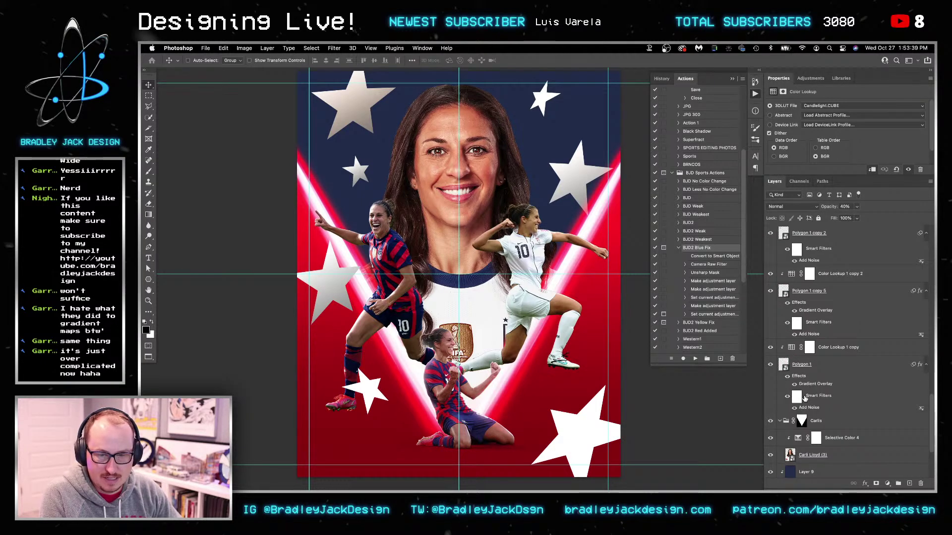
scroll(810, 411, "up", 6)
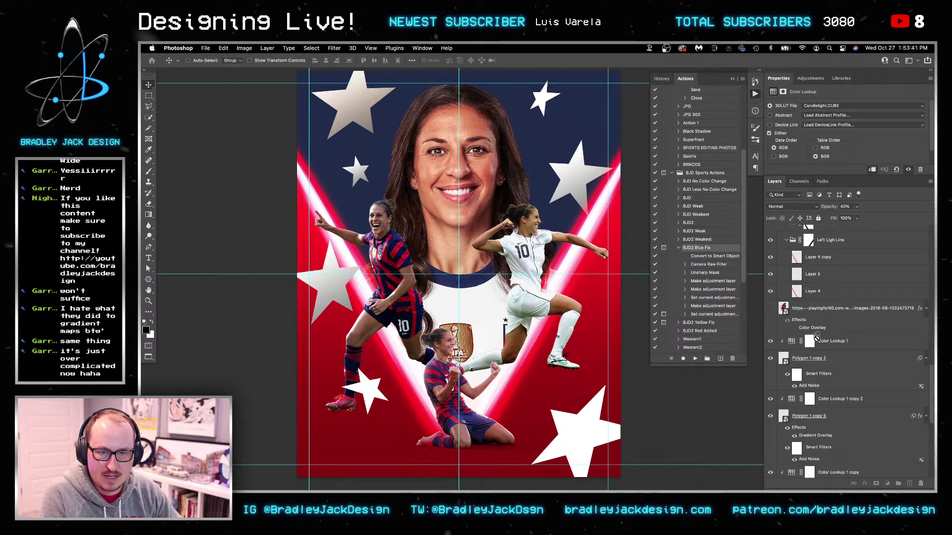
left_click_drag(816, 338, 818, 278)
scroll(817, 338, "up", 3)
scroll(821, 300, "up", 8)
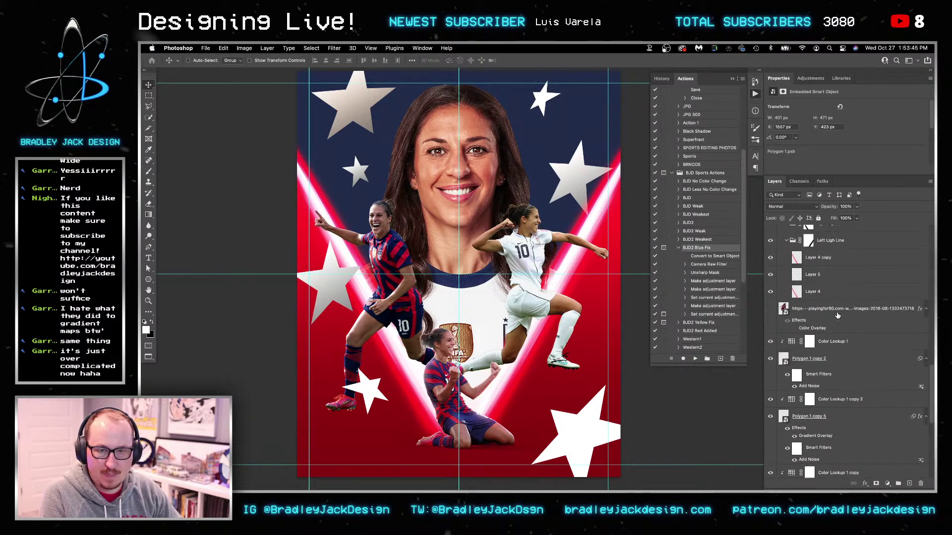
scroll(836, 338, "up", 1)
left_click(839, 347)
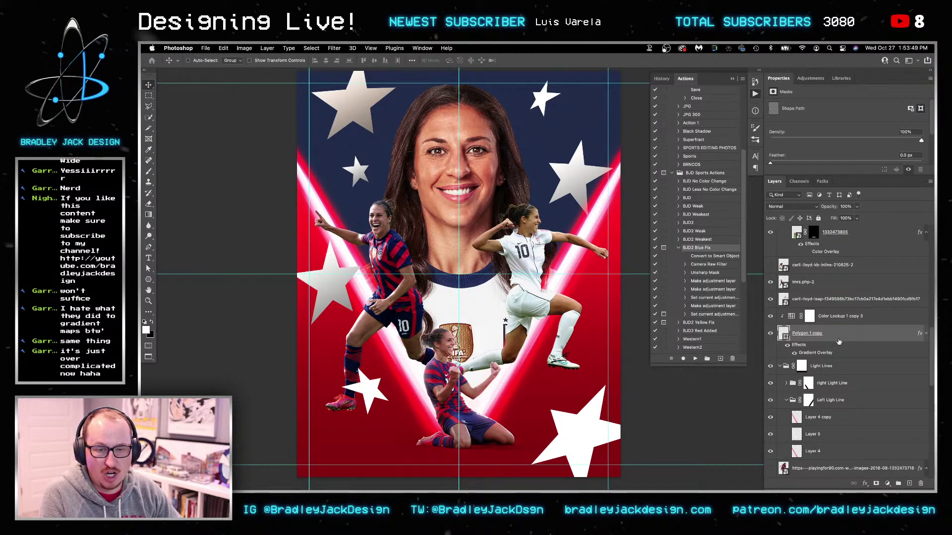
right_click(843, 346)
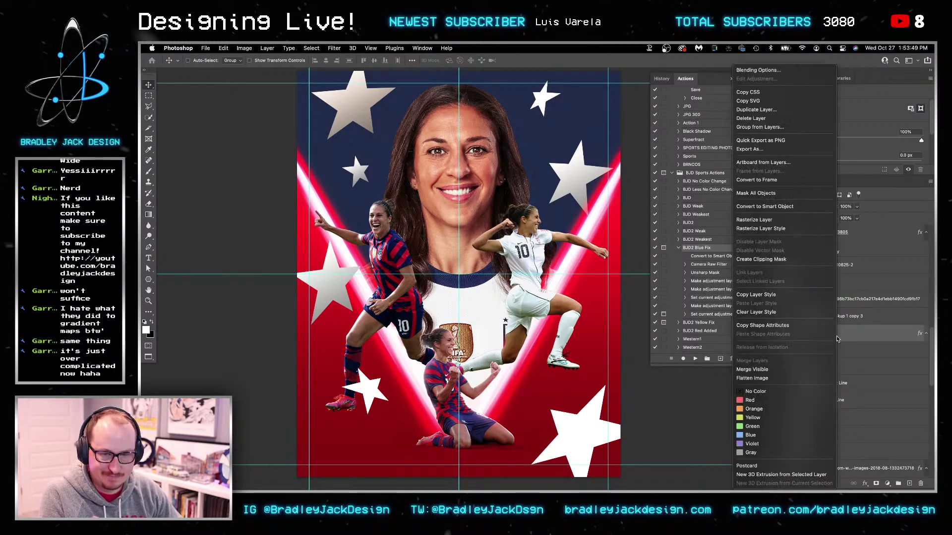
left_click(793, 206)
Collapse the Light Lines group and copy the Add Noise smart filter to the Polygon 1 copy star
scroll(822, 426, "down", 2)
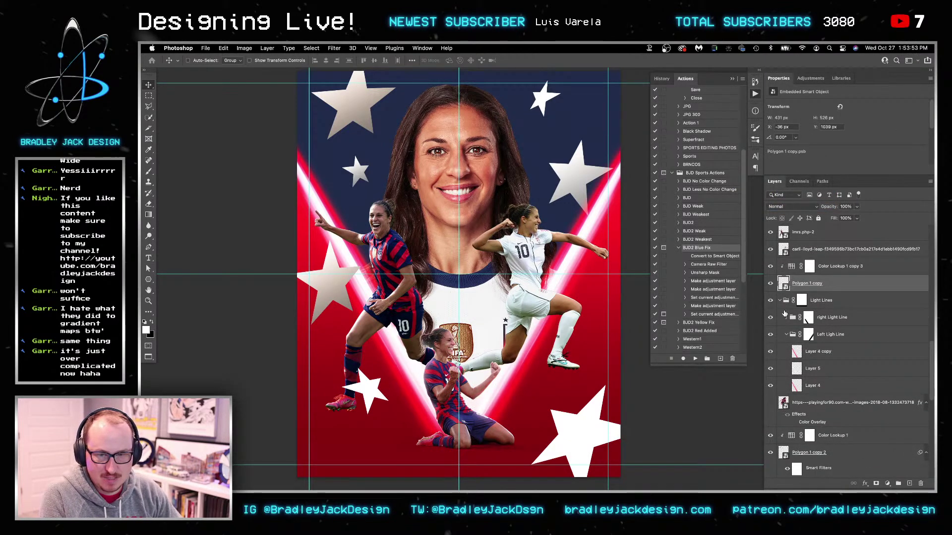
left_click(780, 301)
left_click_drag(811, 392, 829, 284)
scroll(832, 287, "down", 10)
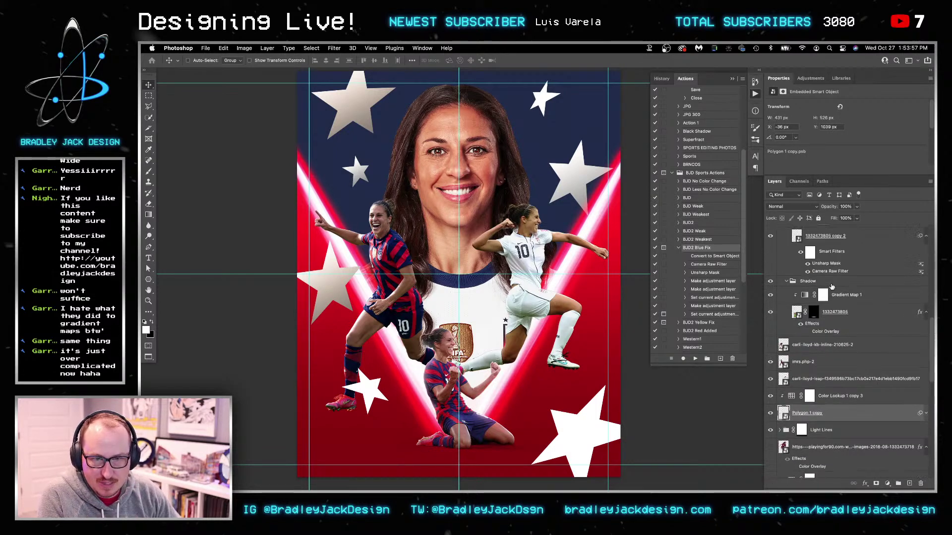
Collapse the front slide player group and convert Polygon 1 copy 3, copy 6 and copy 4 to separate smart objects
left_click(781, 256)
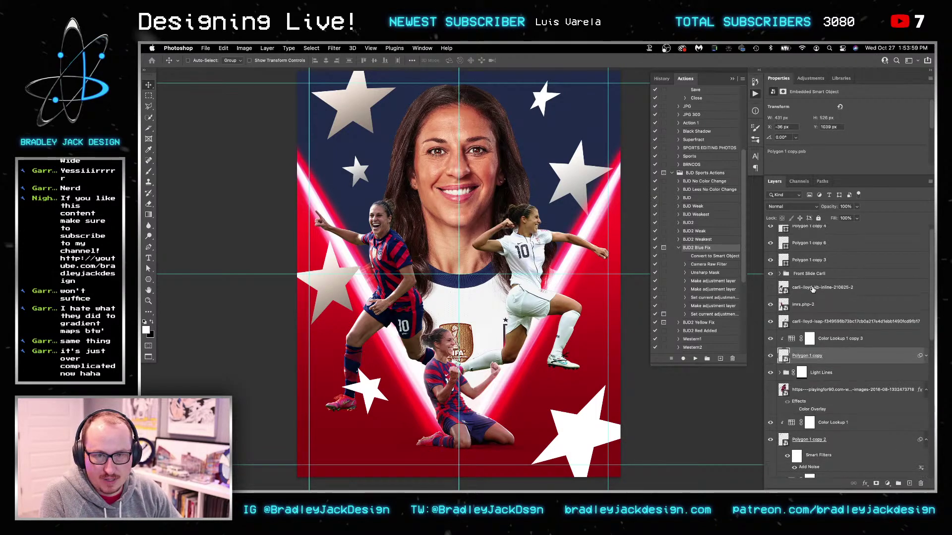
right_click(801, 267)
left_click(837, 208)
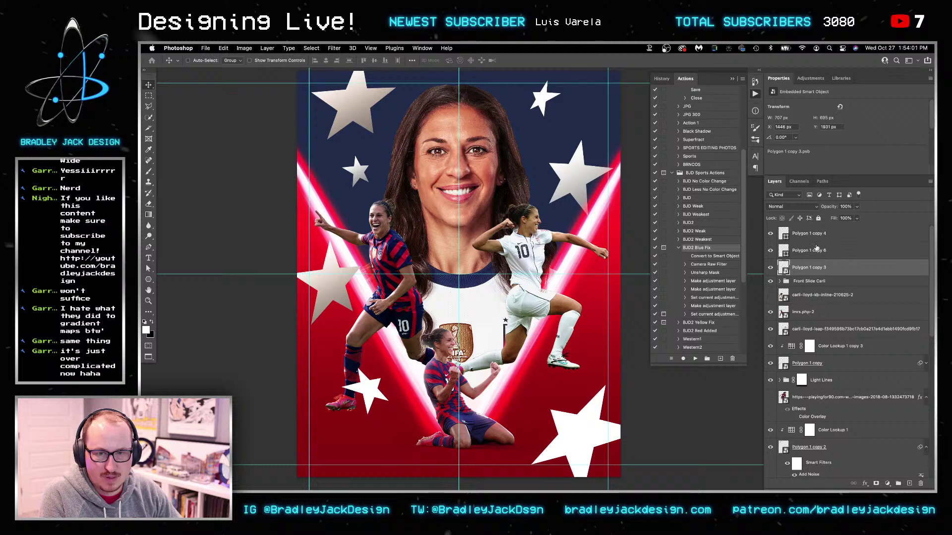
right_click(808, 251)
left_click(842, 206)
left_click(813, 236)
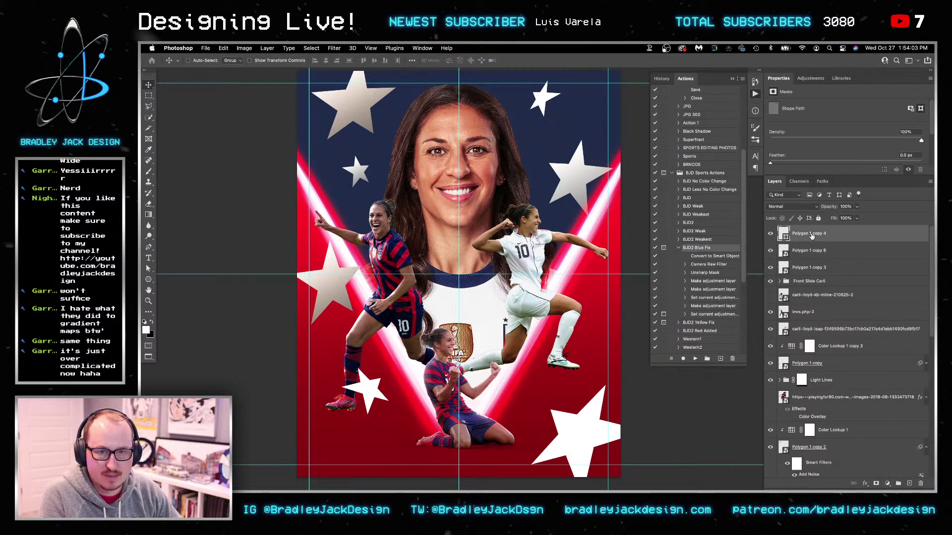
right_click(813, 236)
left_click(842, 206)
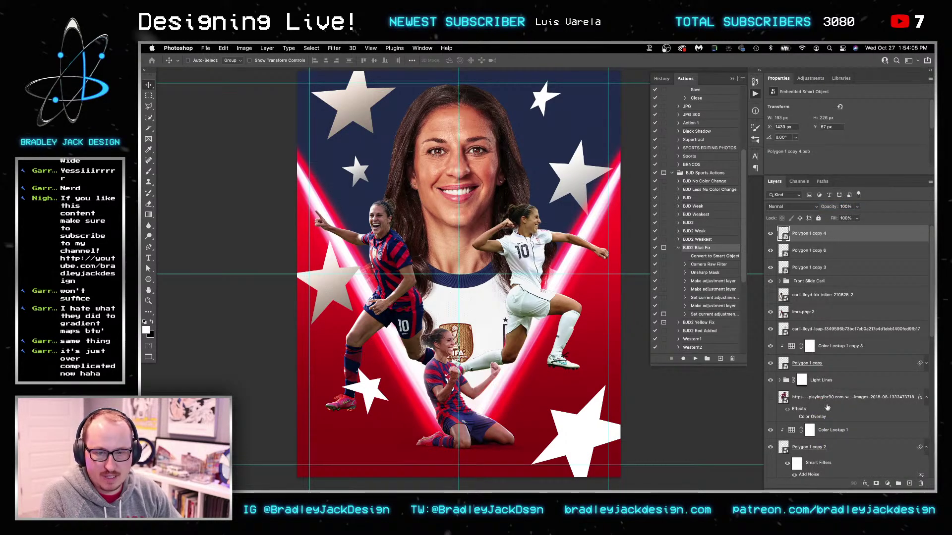
Copy the Add Noise smart filter to Polygon 1 copy 4 and clip a duplicate of the Color Lookup to it
key("ctrl+z")
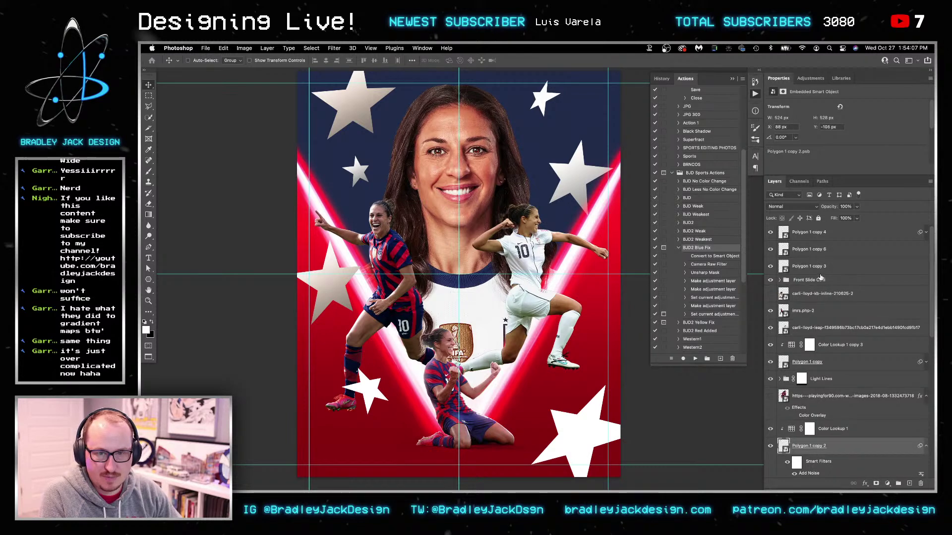
left_click_drag(821, 428, 818, 251)
left_click(817, 241, "alt")
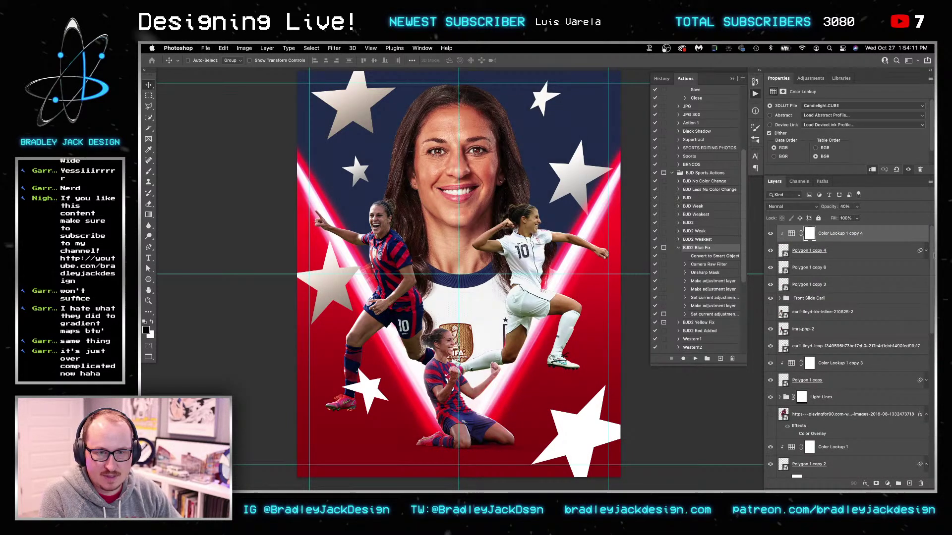
Give Polygon 1 copy 6 and Polygon 1 copy 3 the same Add Noise filter and a clipped Color Lookup duplicate each
left_click(926, 251)
left_click(918, 253)
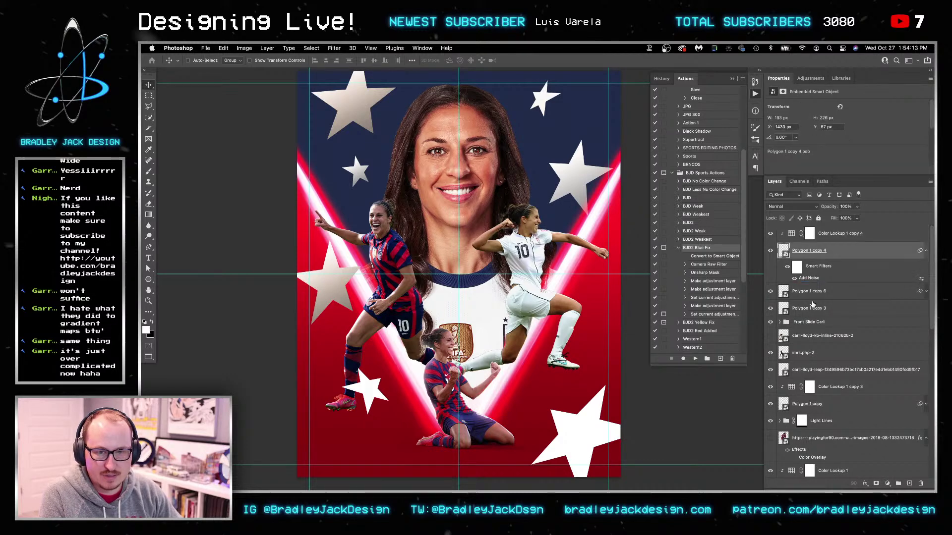
left_click_drag(823, 233, 815, 312)
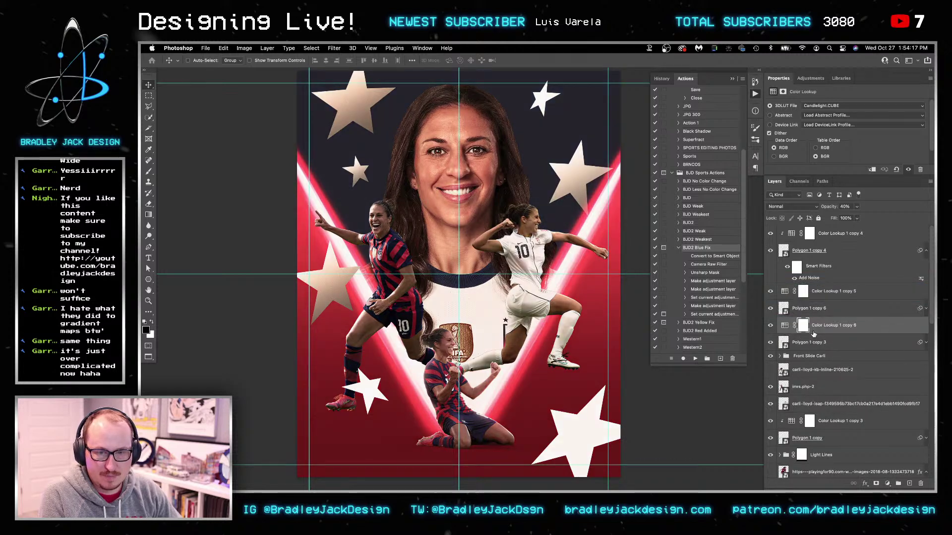
left_click(823, 298, "alt")
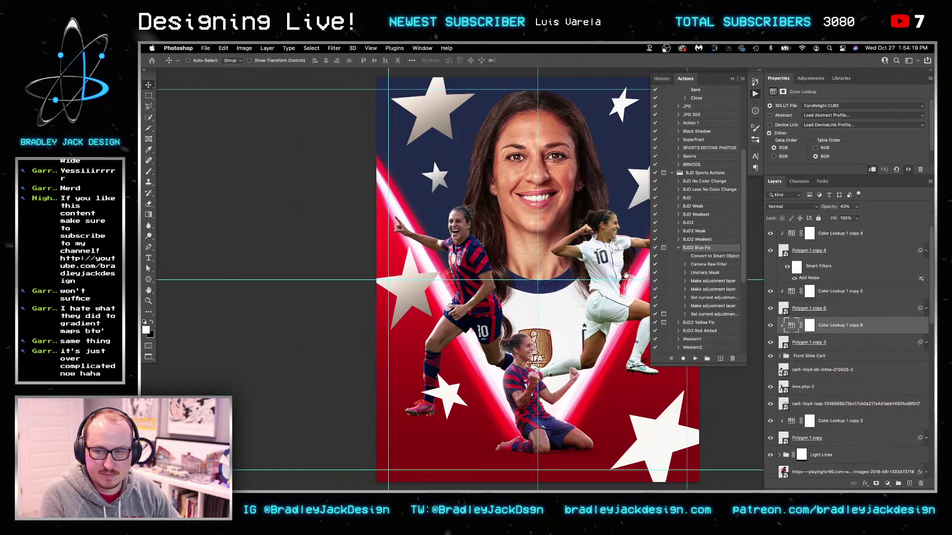
left_click_drag(636, 280, 552, 281)
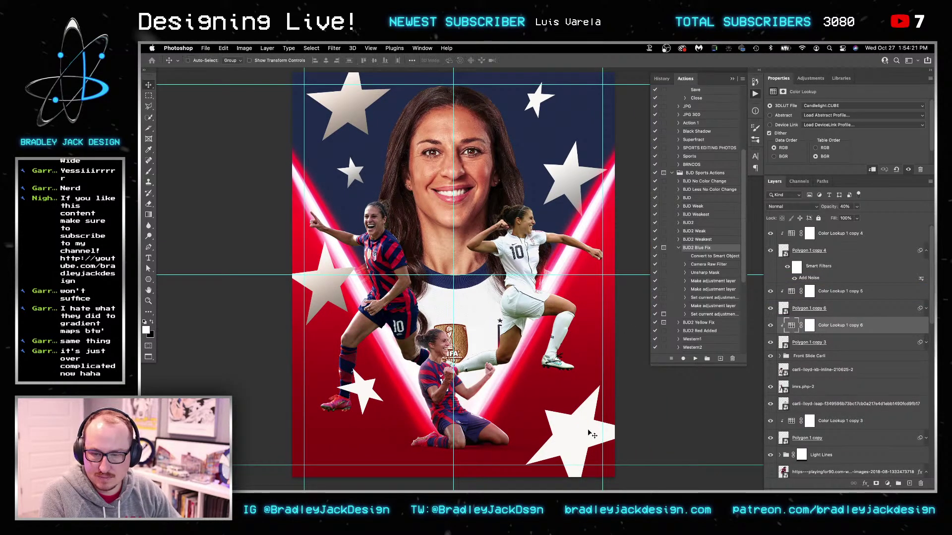
Check the smart filters and embedded contents of Polygon 1 copy 3, then close its contents and return to the poster
left_click(916, 345)
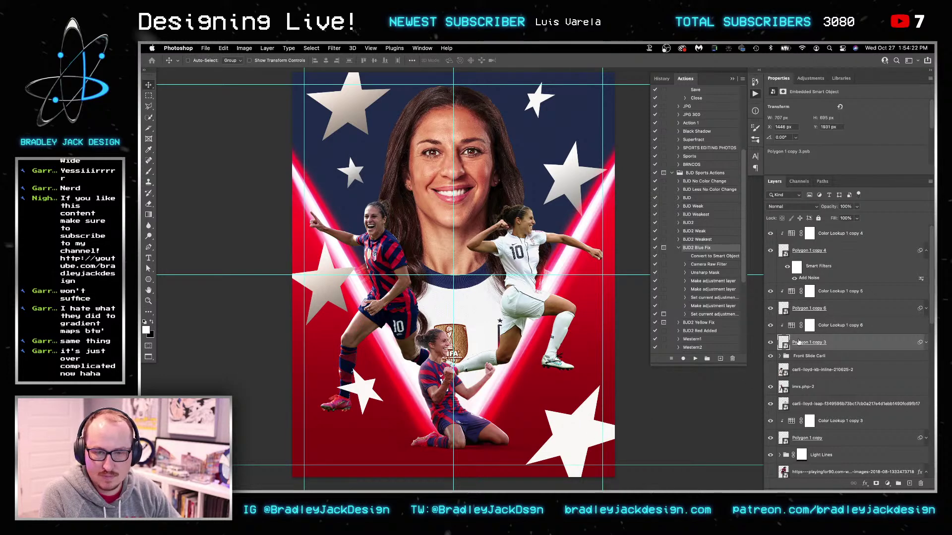
left_click(926, 343)
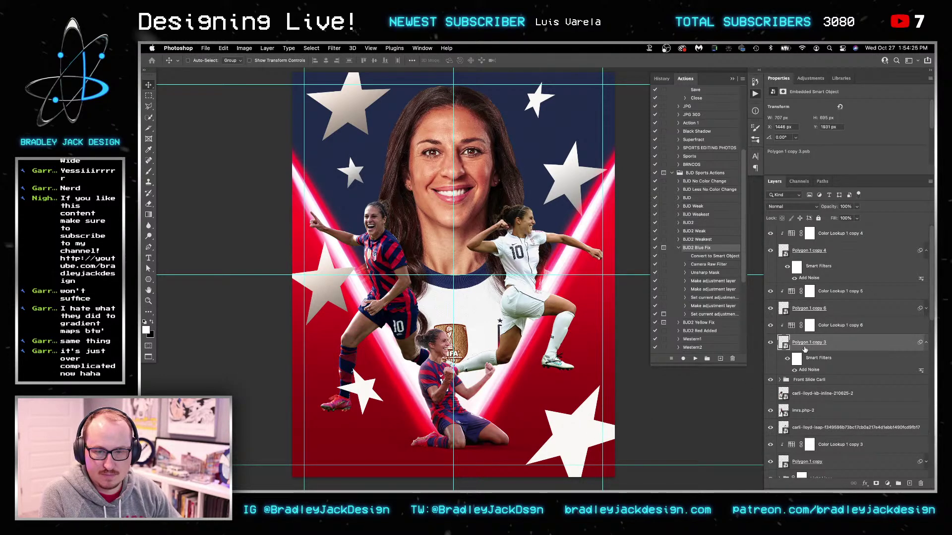
double_click(783, 342)
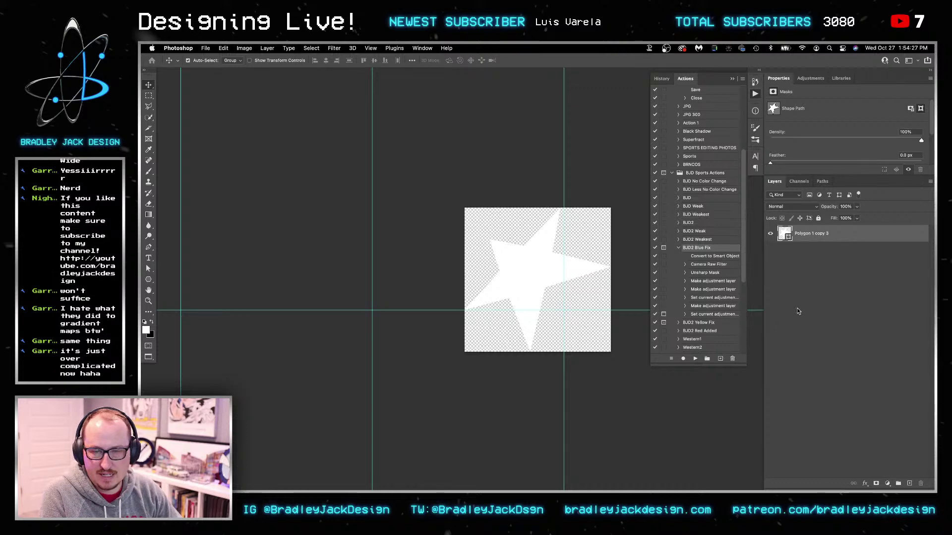
key("super+w")
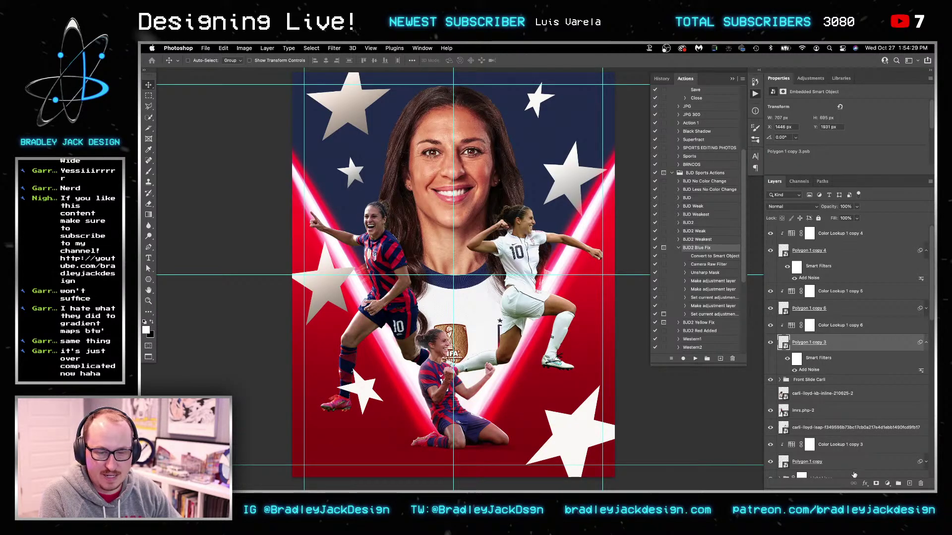
scroll(851, 357, "down", 5)
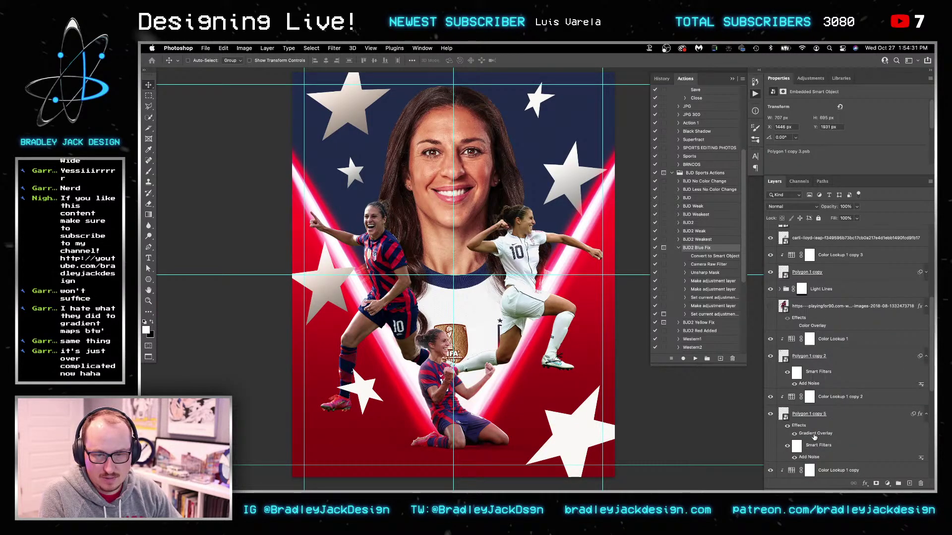
Apply the Gradient Overlay effect of Polygon 1 copy to Polygon 1 copy 3 and Polygon 1 copy 6
scroll(824, 298, "up", 3)
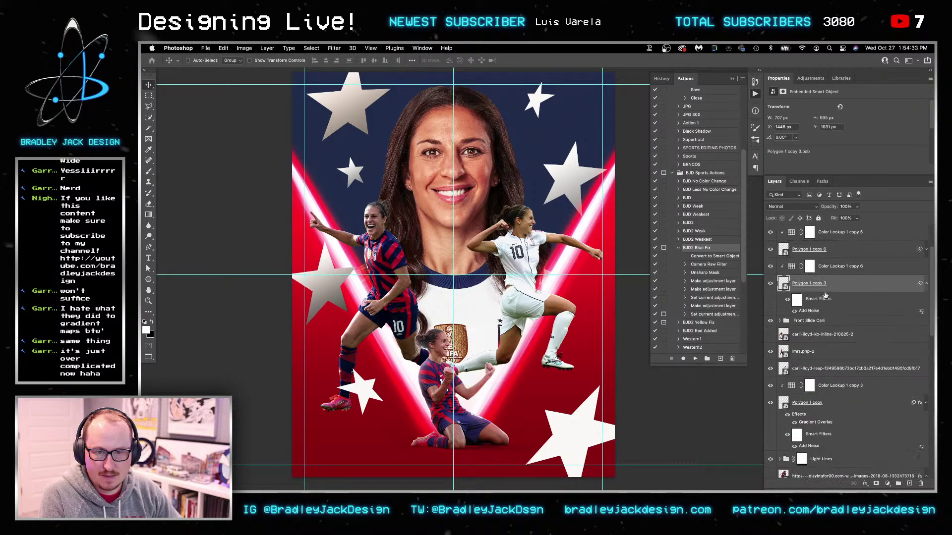
scroll(824, 296, "up", 2)
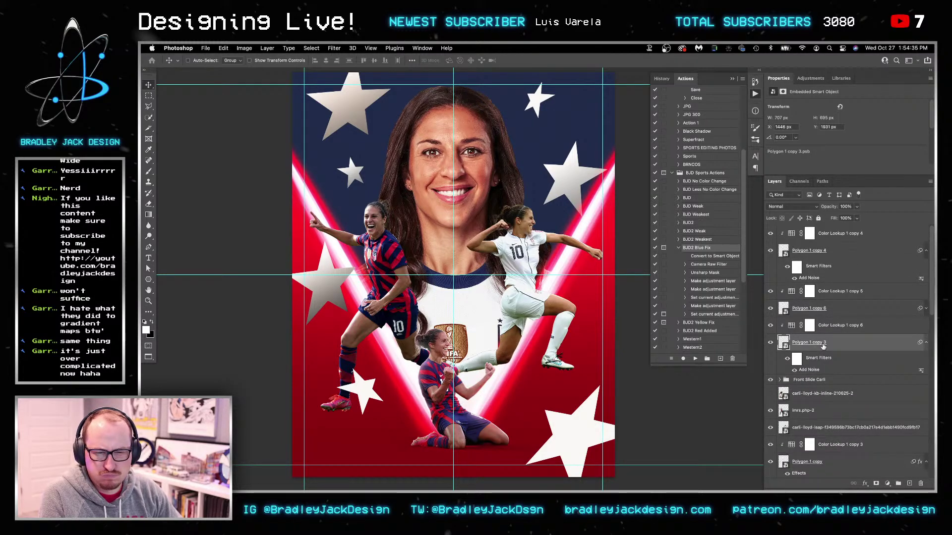
scroll(827, 431, "down", 2)
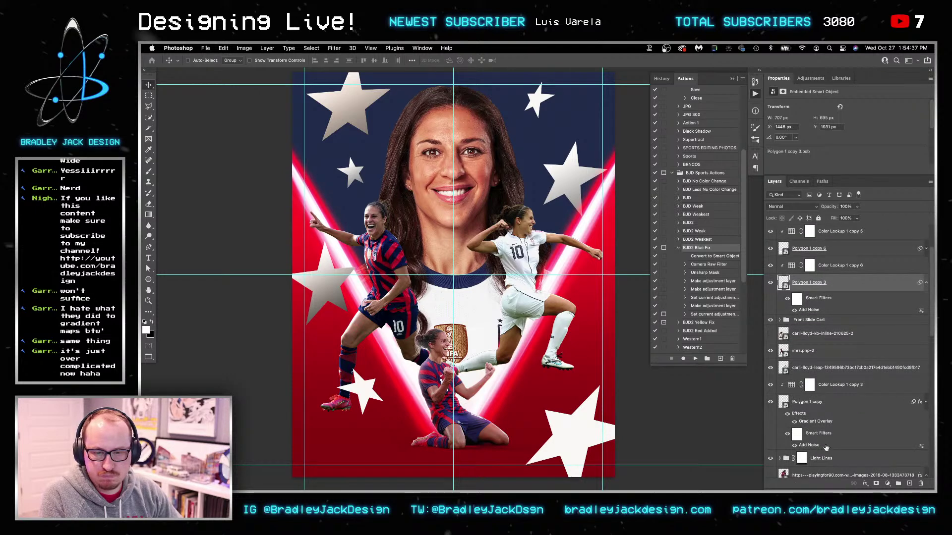
left_click_drag(794, 423, 808, 290)
scroll(808, 343, "up", 1)
scroll(809, 291, "up", 1)
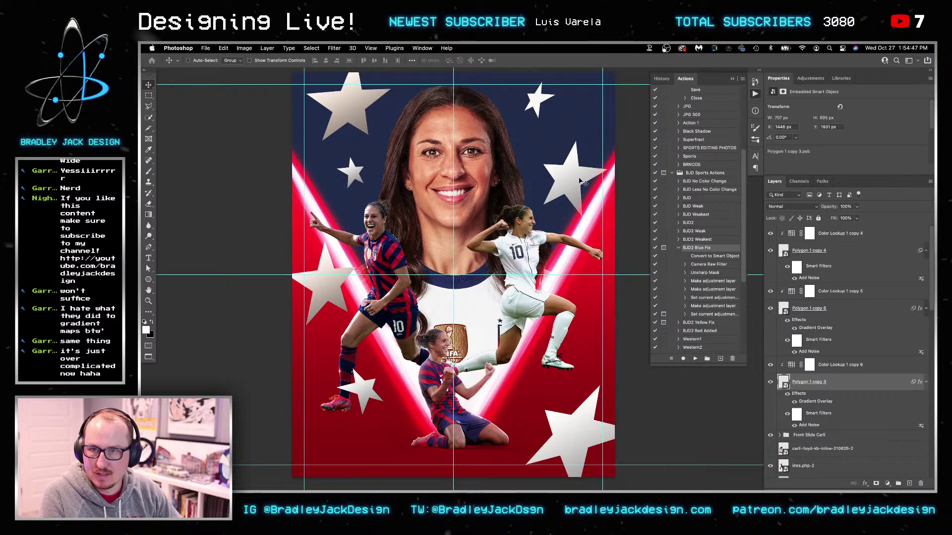
Apply the same Gradient Overlay effect to Polygon 1 copy 4 and view the whole poster
left_click(769, 251)
left_click(770, 250)
left_click_drag(815, 328, 807, 259)
key("z")
left_click(499, 243, "alt")
key("v")
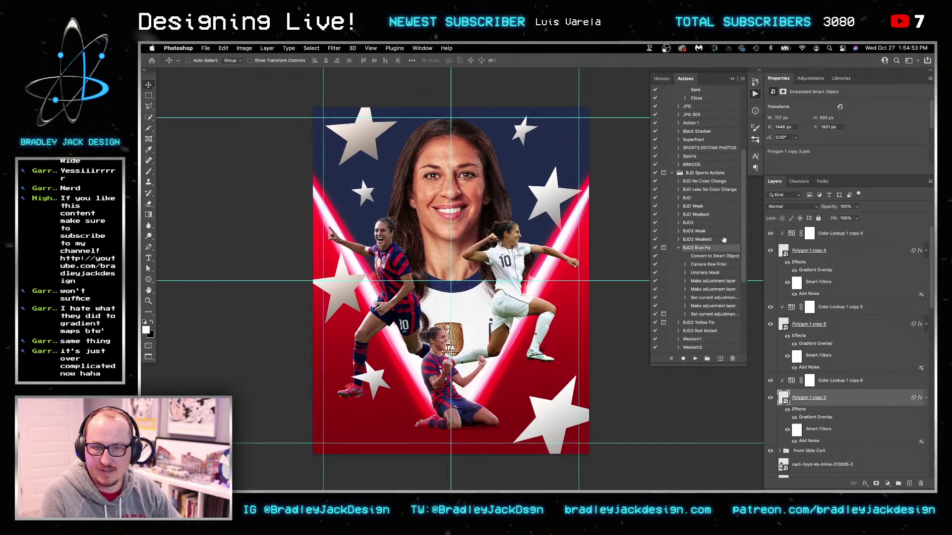
Start a Path Blur on the small star beside the player's hair in the upper-left blue area and delete its default path
key("super")
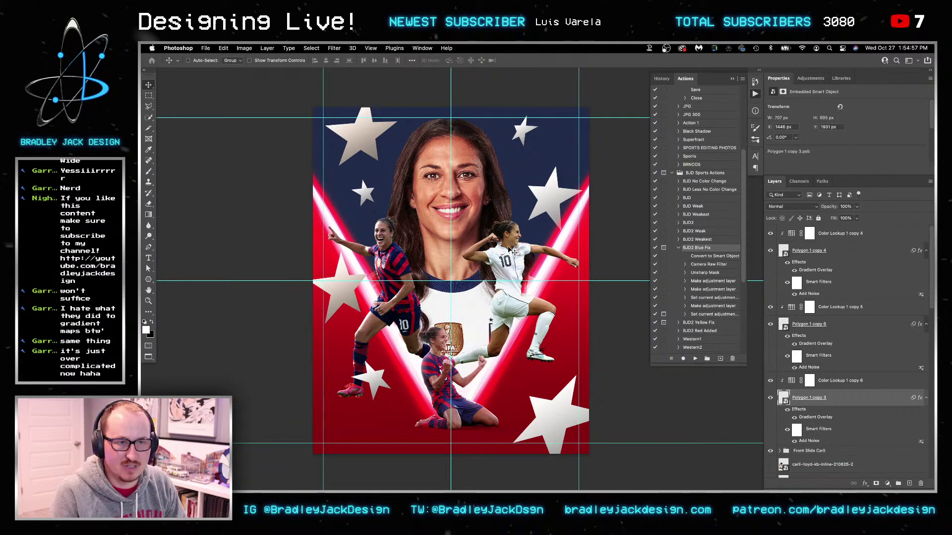
right_click(549, 180)
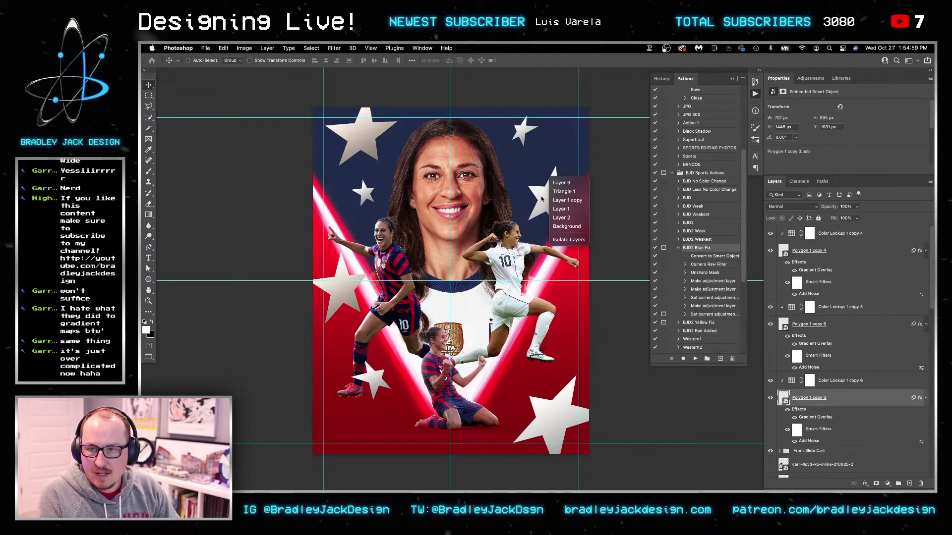
right_click(370, 192)
right_click(370, 192)
left_click(371, 197)
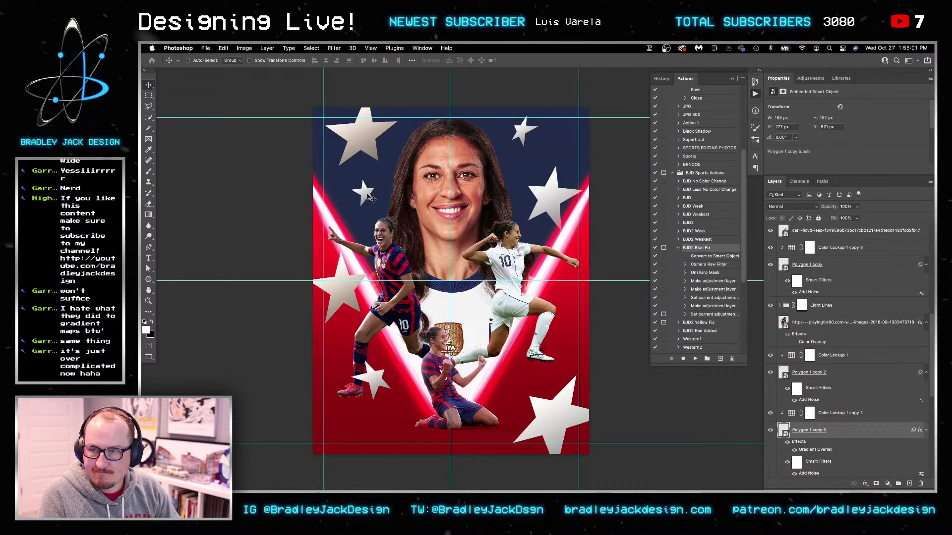
left_click(333, 48)
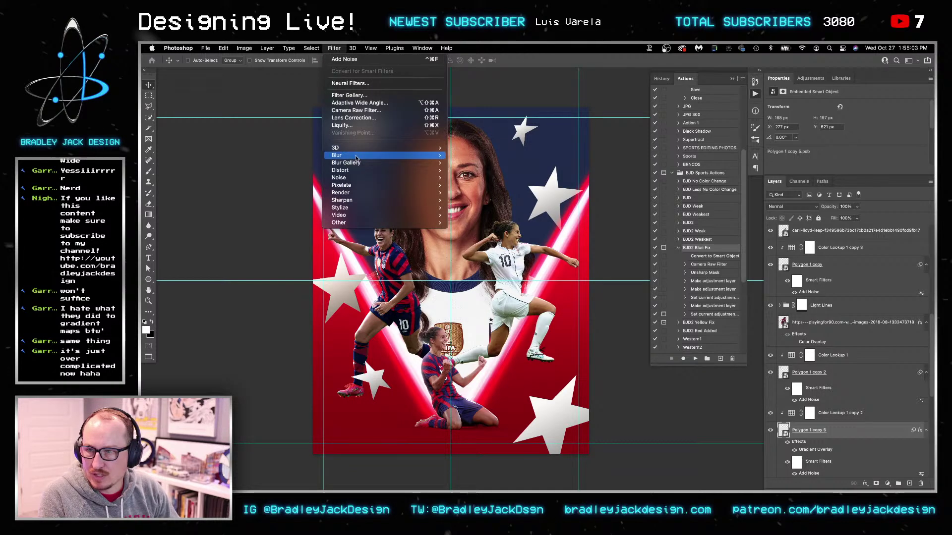
mouse_move(342, 155)
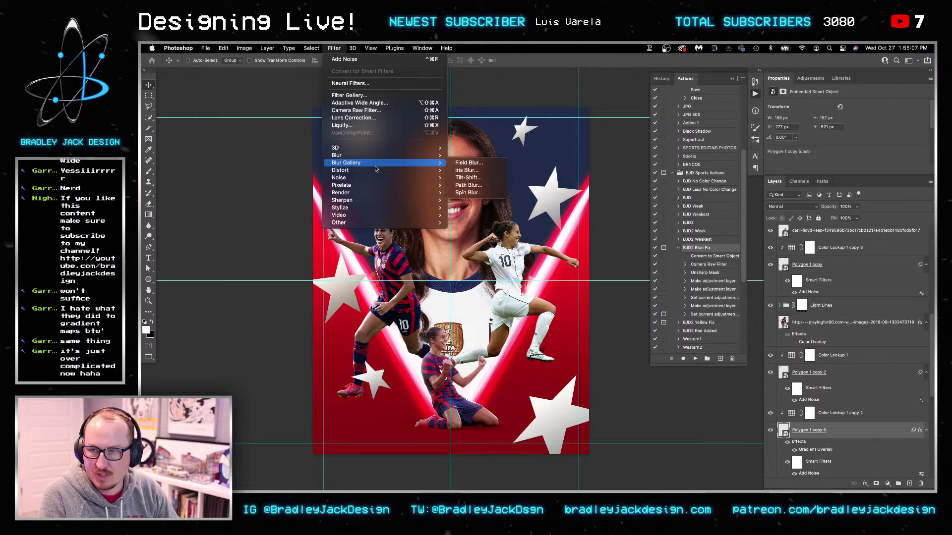
left_click(468, 184)
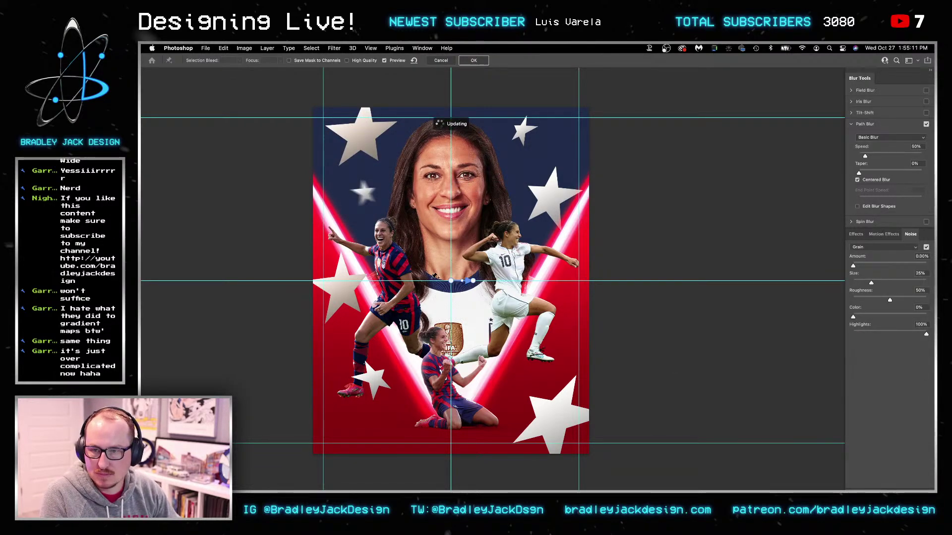
key("Delete")
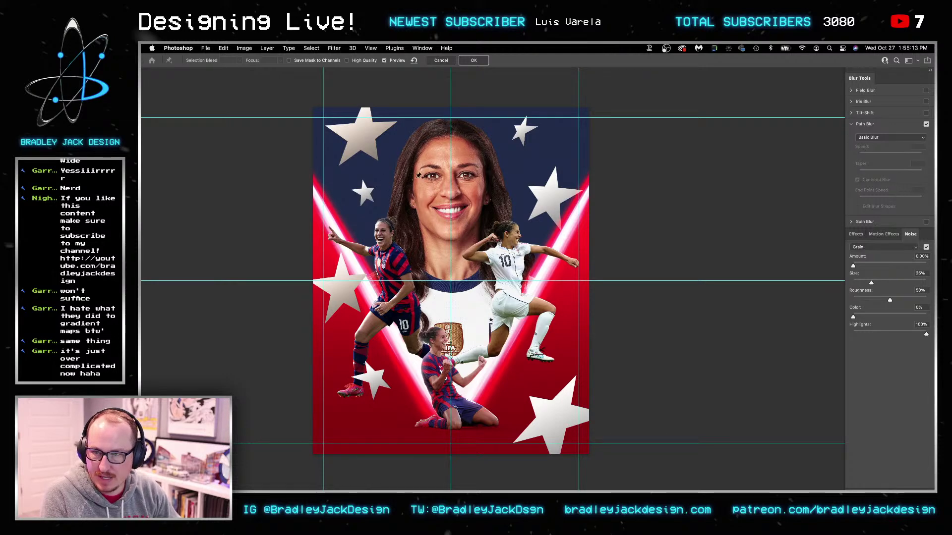
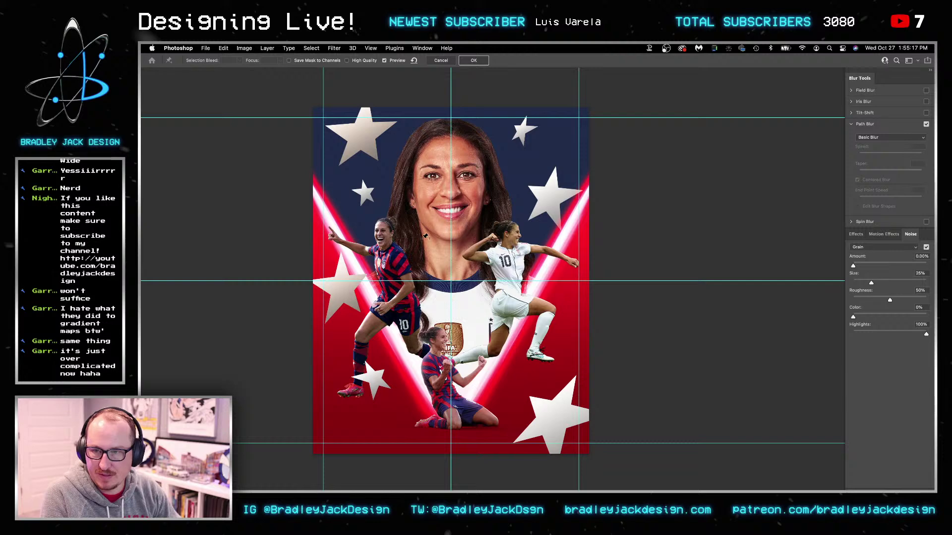
Draw a blur path from the player's face outward through the small star, set its speed to 25% and apply it
left_click(436, 173)
left_click(286, 216)
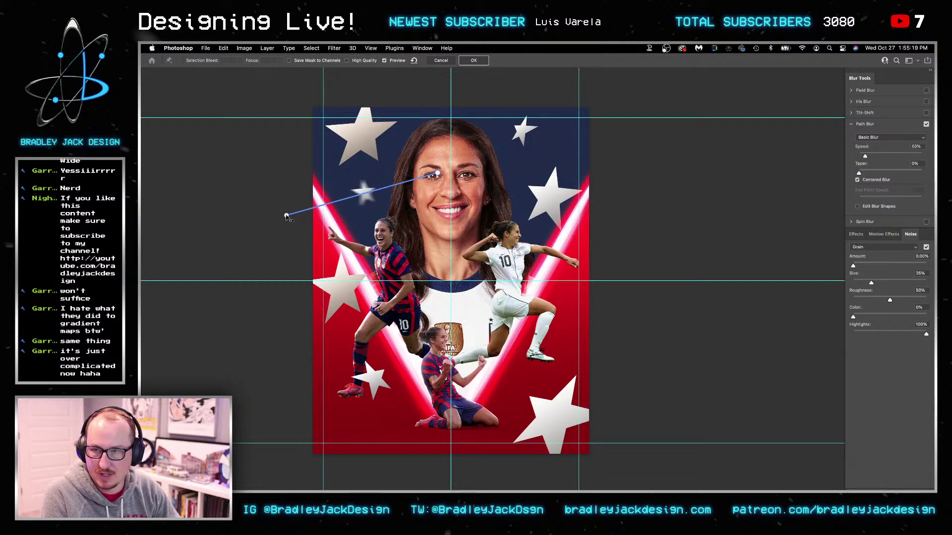
left_click(915, 147)
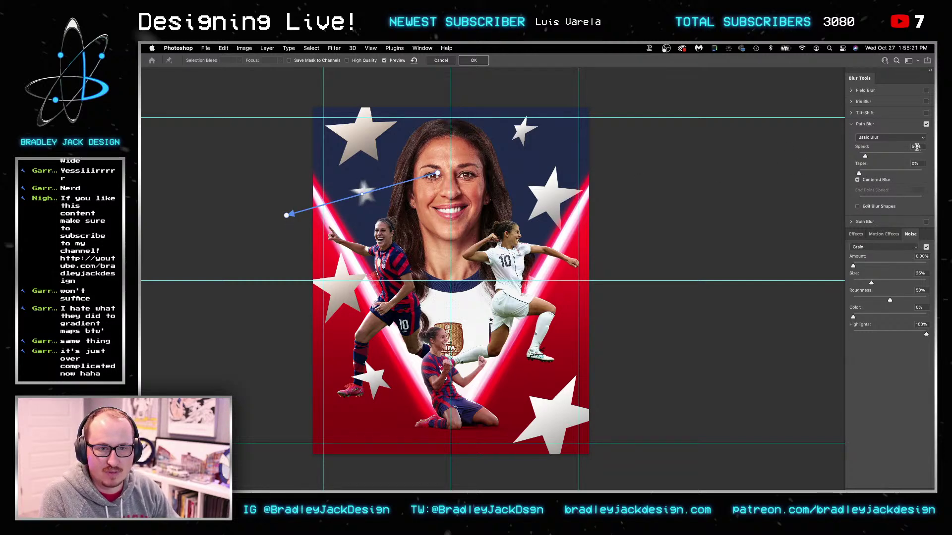
type("25")
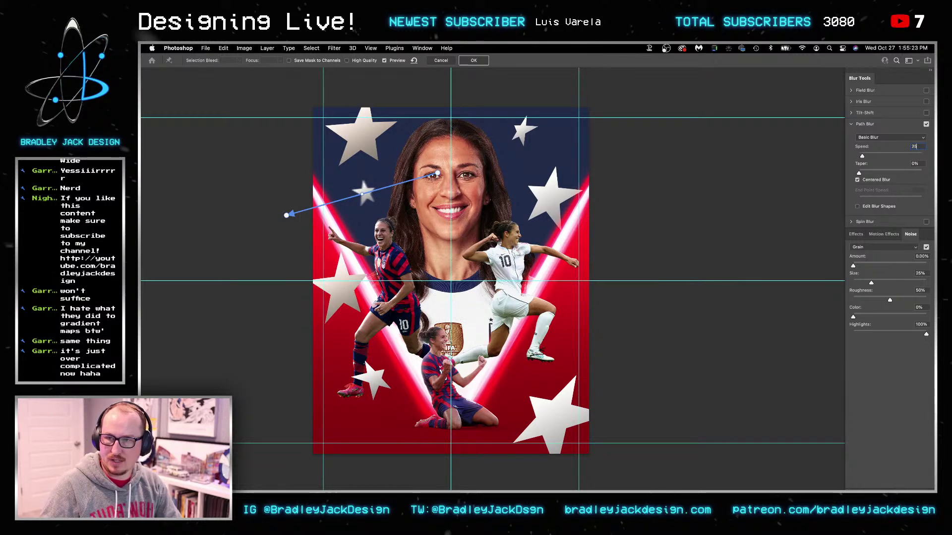
key("Return")
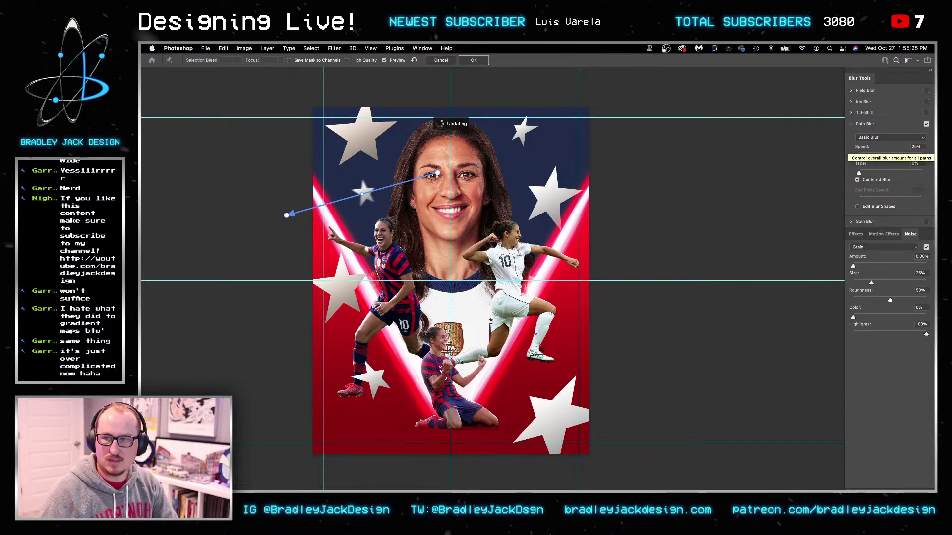
key("Return")
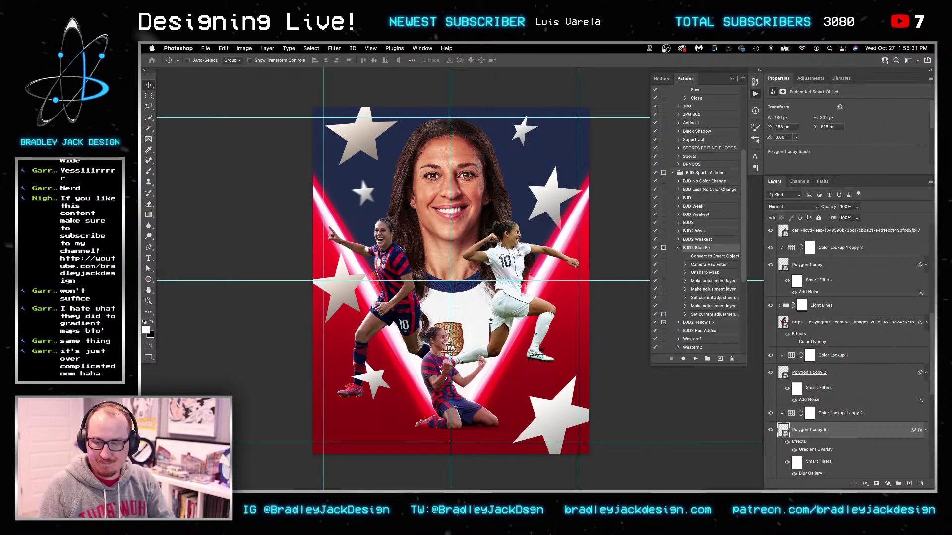
Apply a Path Blur to the large upper-left star, replacing the path with one from the player's face out past the poster's upper-left corner
right_click(360, 122)
left_click(363, 137)
left_click(335, 48)
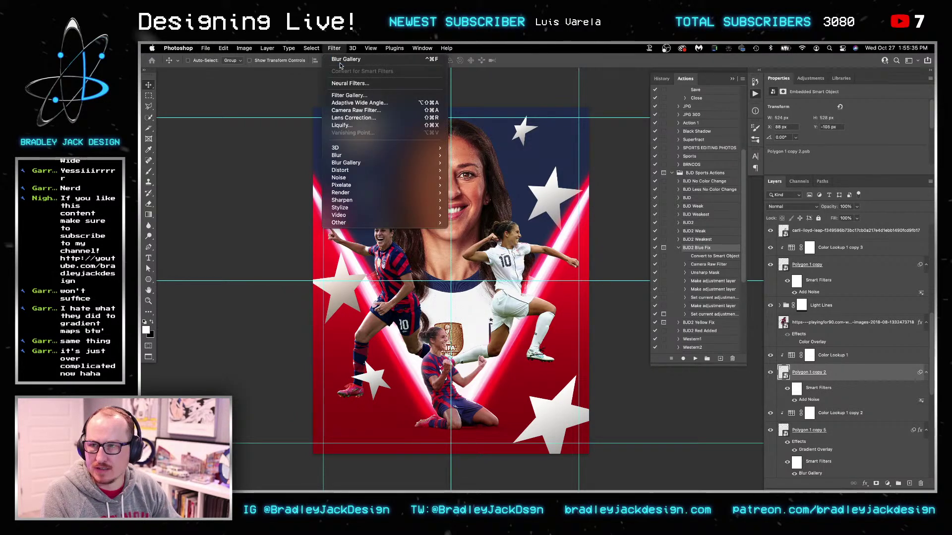
left_click(345, 59)
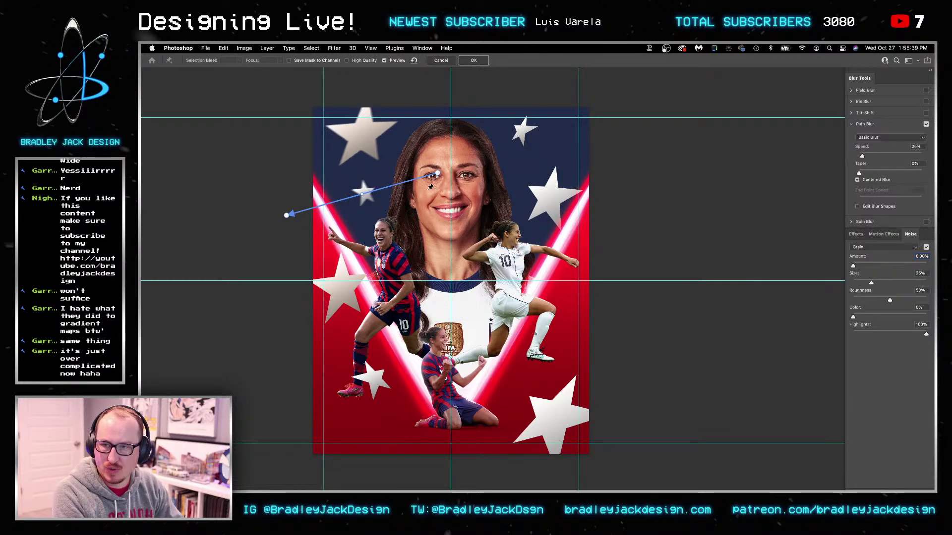
key("Delete")
left_click_drag(455, 198, 267, 84)
scroll(270, 70, "up", 5)
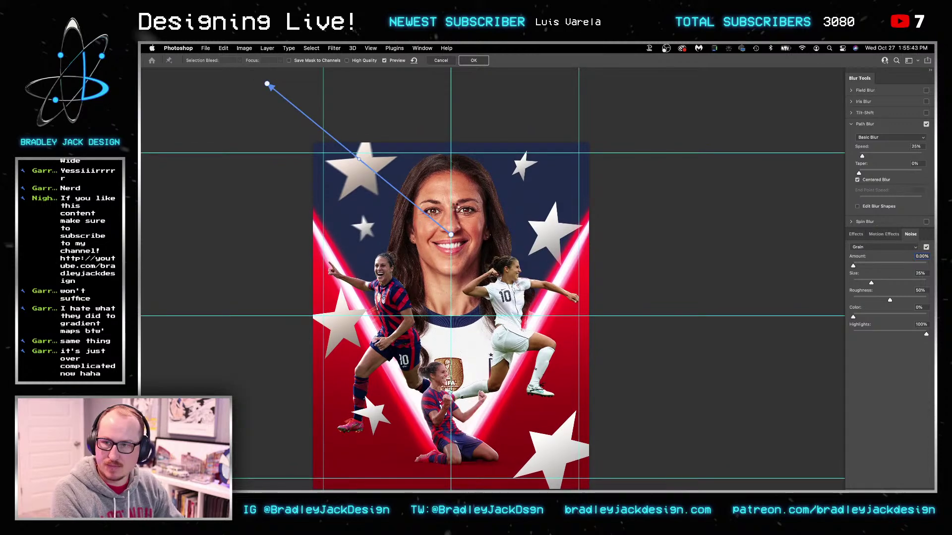
key("Return")
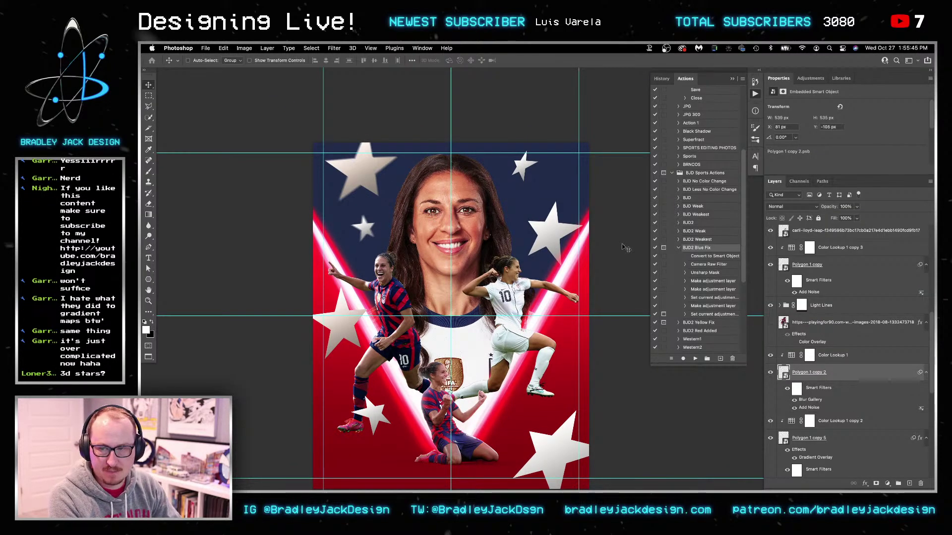
Add the Path Blur to the small upper-right star, Polygon 1 copy 4, and redirect its path from the face toward the poster's upper-right corner
right_click(522, 165)
left_click(550, 169)
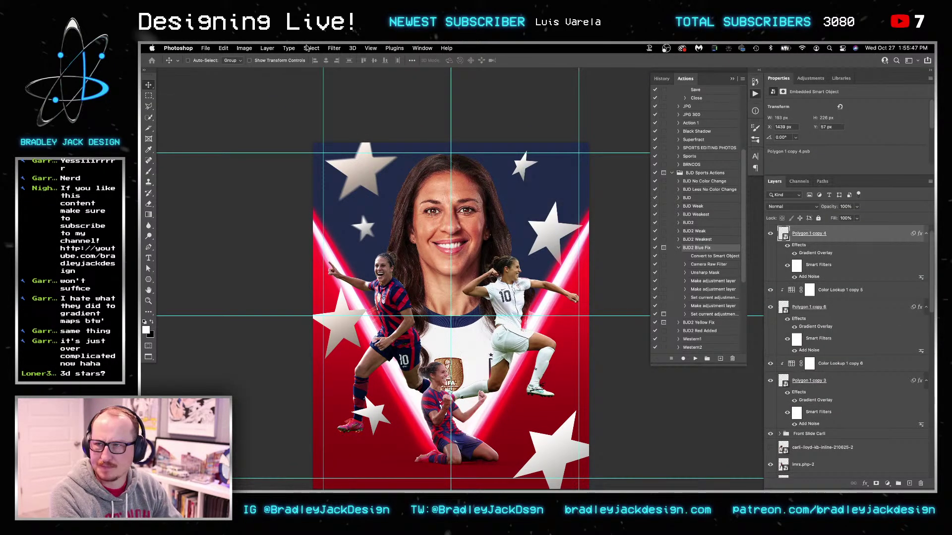
left_click(334, 48)
left_click(347, 60)
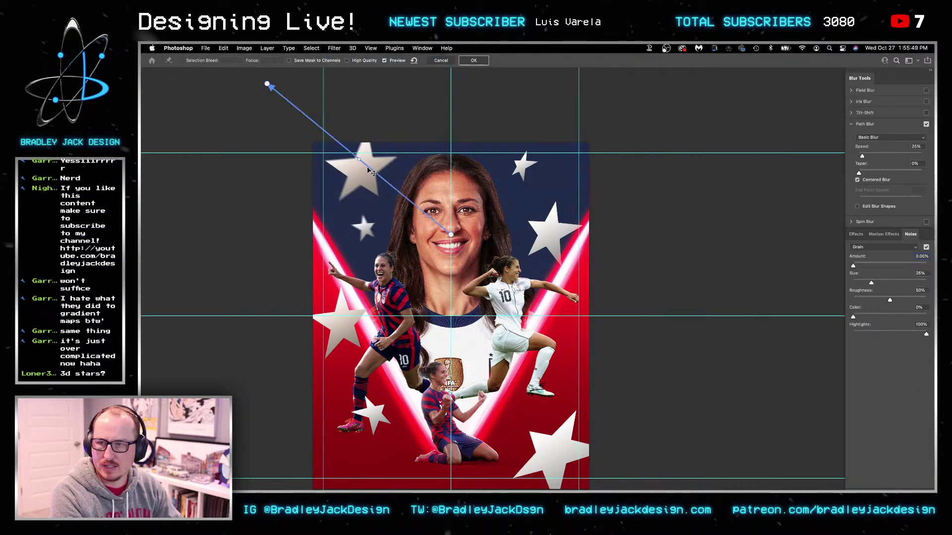
key("Escape")
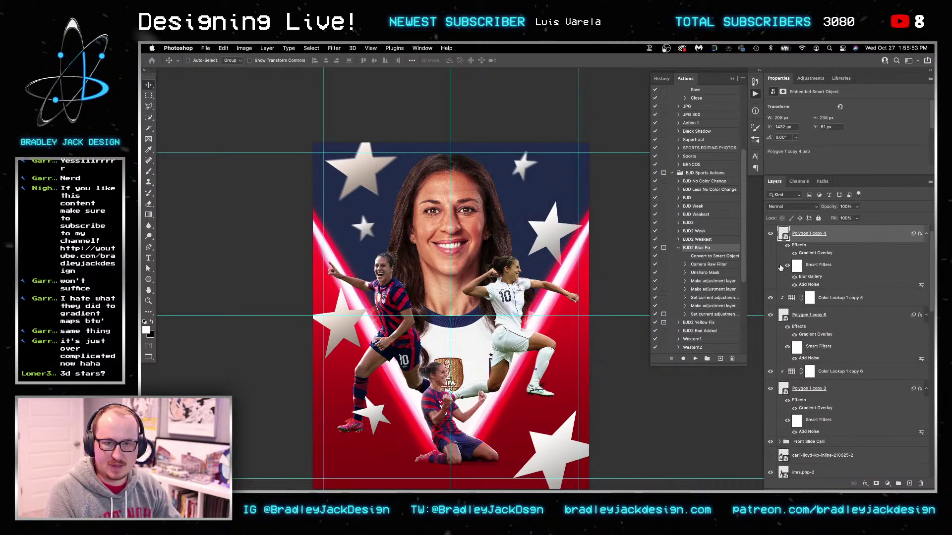
double_click(813, 278)
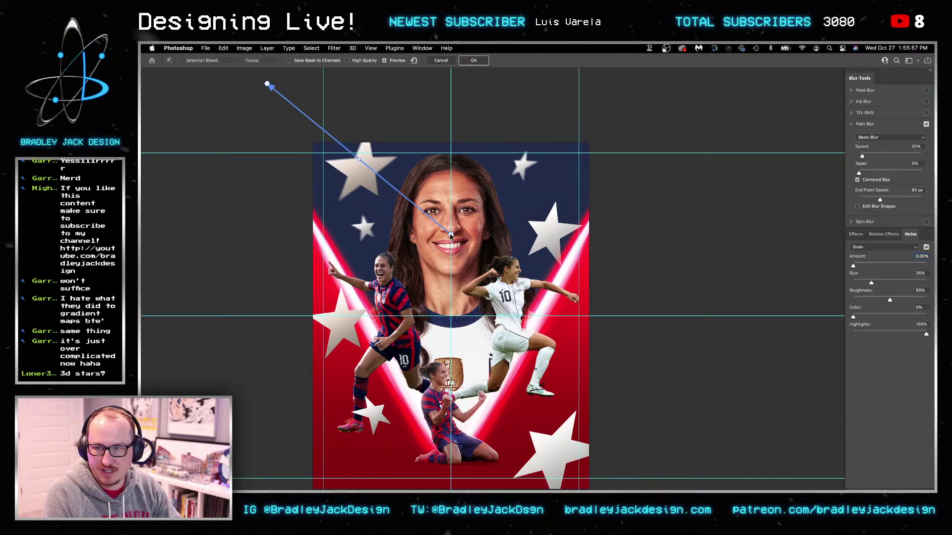
left_click_drag(267, 84, 590, 107)
key("Return")
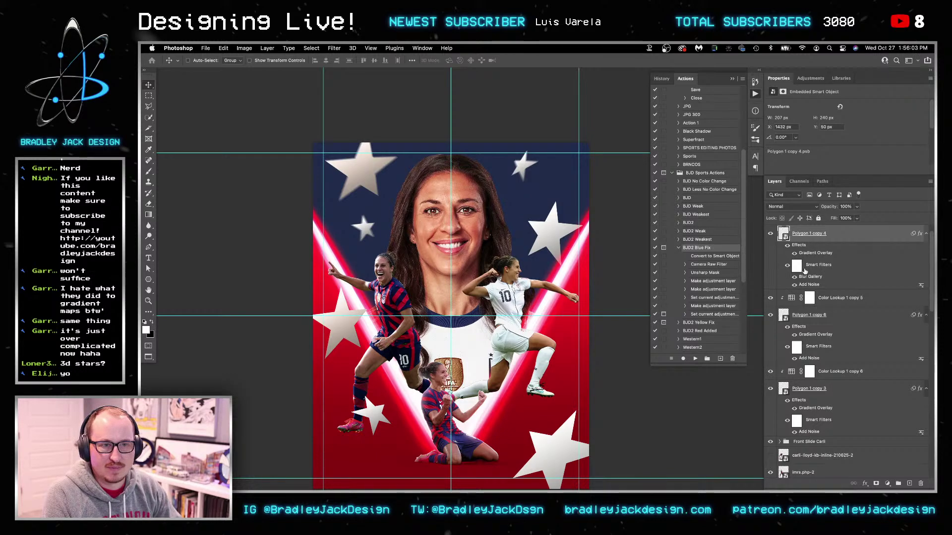
Apply a Path Blur to the larger star on the right of the blue area with a horizontal path from the face past the poster's right edge
right_click(564, 220)
left_click(570, 229)
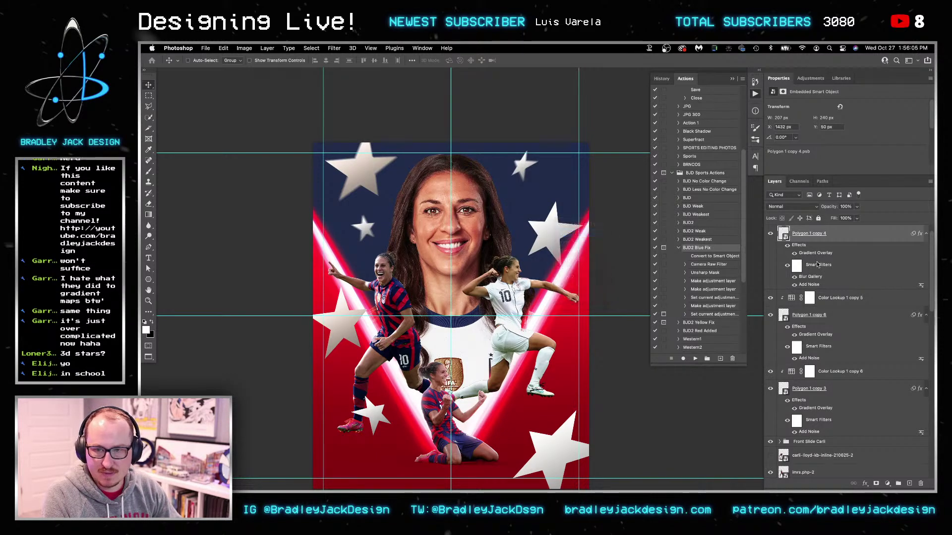
left_click(334, 48)
left_click(347, 59)
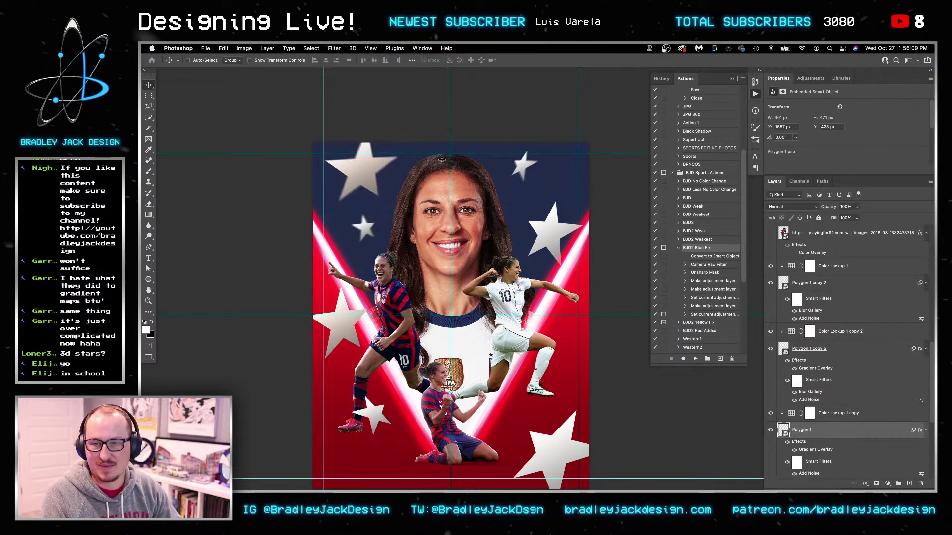
left_click(452, 235)
key("Delete")
left_click(651, 234)
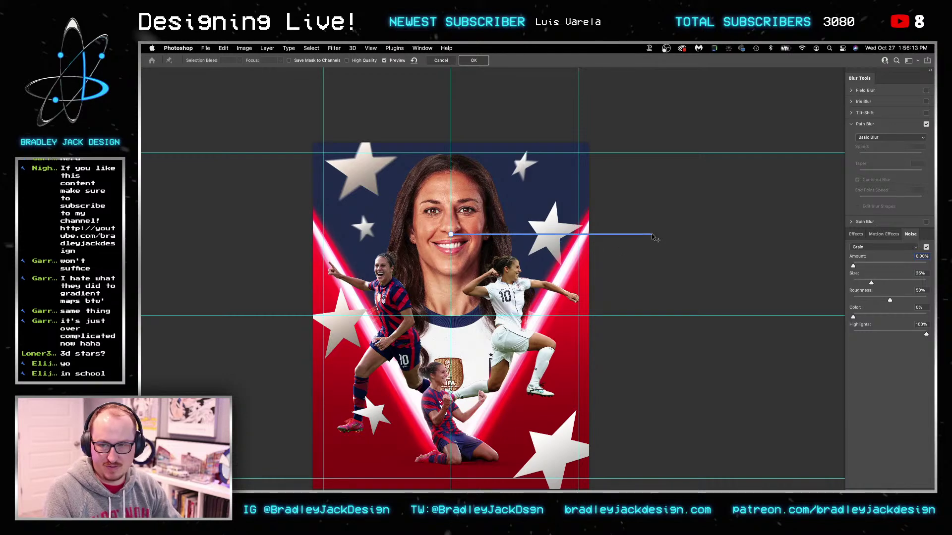
key("Return")
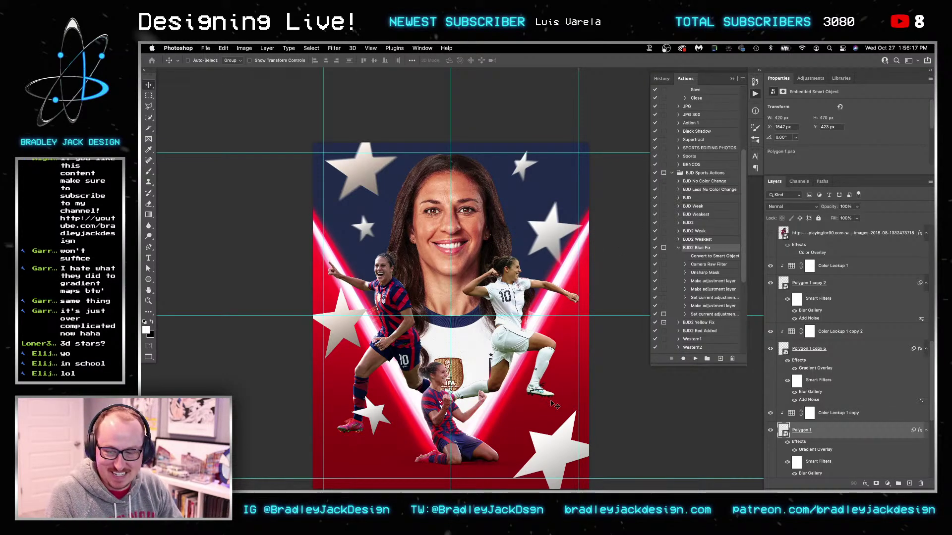
Apply a Path Blur to the small lower-left star, replacing the path with one from the poster's center out toward its lower-left corner
right_click(380, 408)
left_click(382, 419)
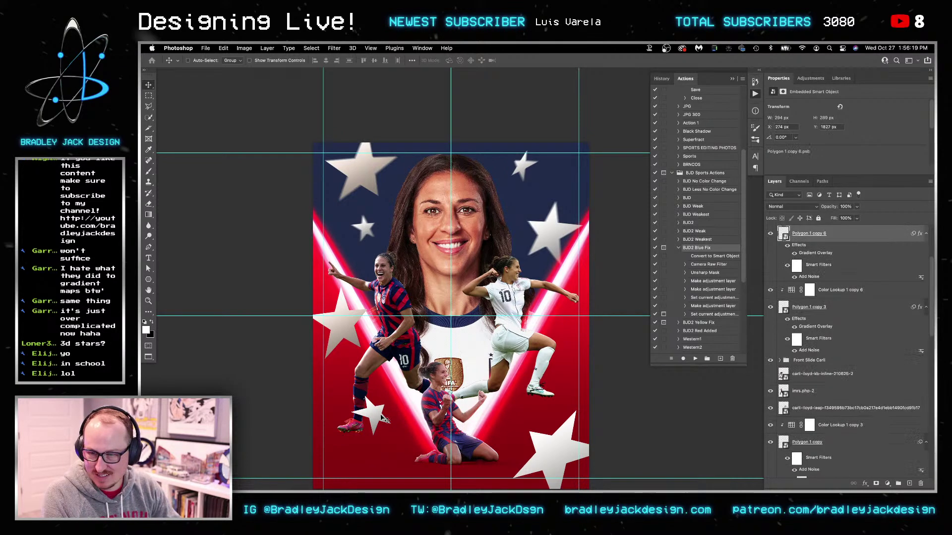
left_click(334, 48)
left_click(347, 58)
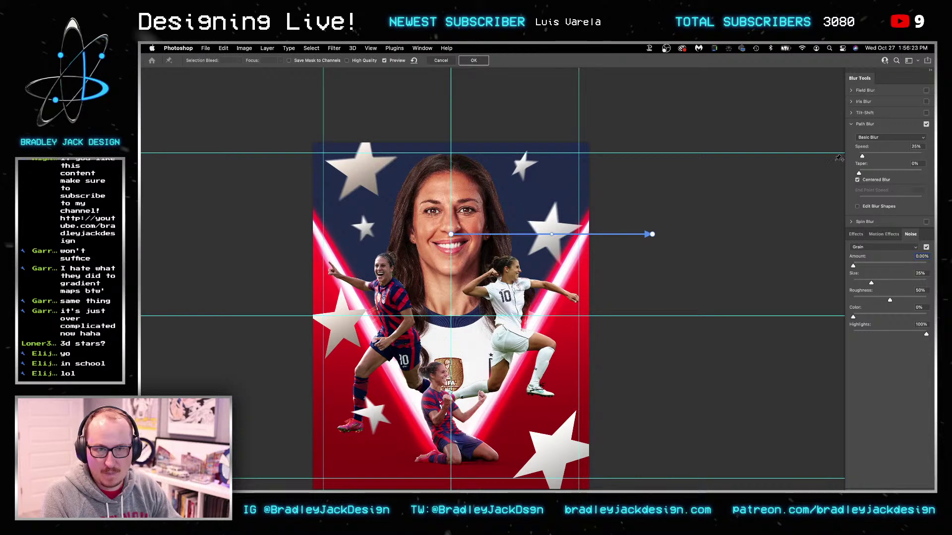
key("Delete")
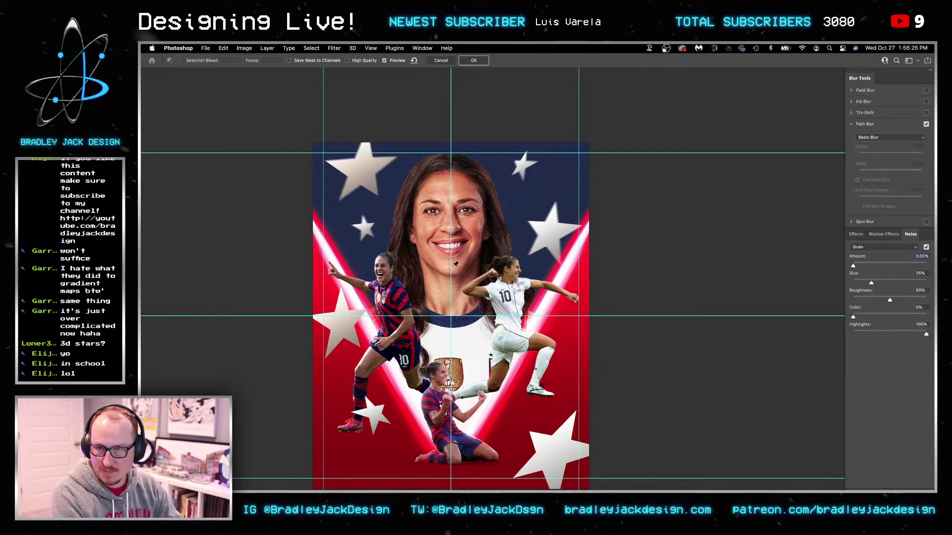
left_click_drag(451, 316, 323, 461)
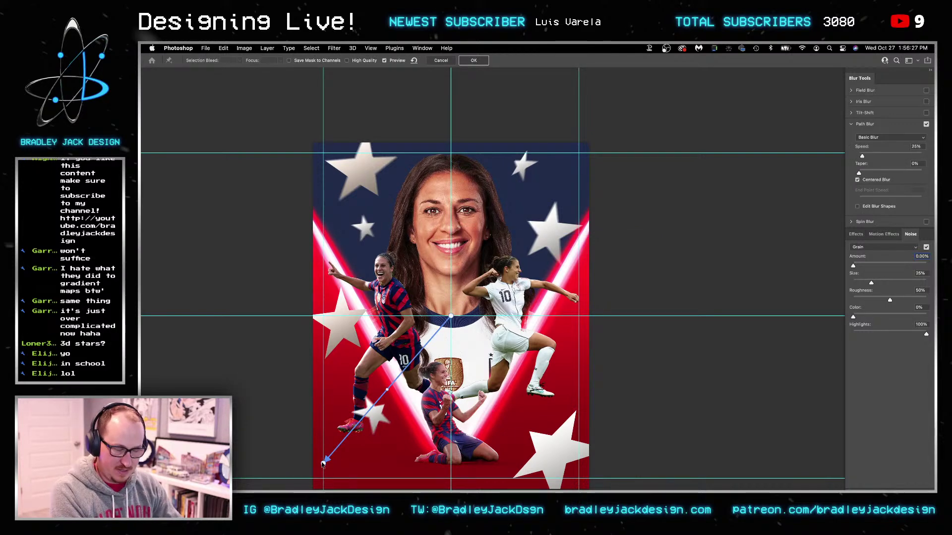
key("Return")
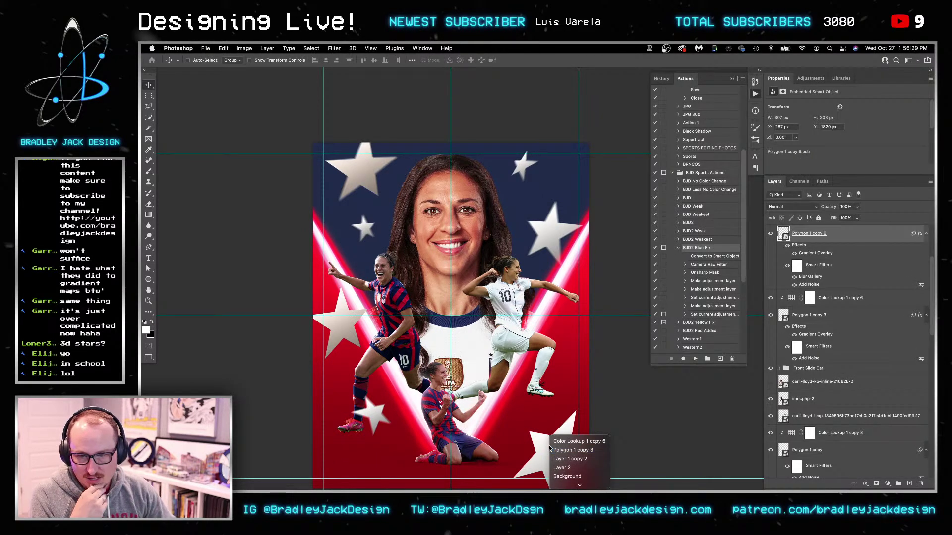
Apply a Gaussian Blur to the large lower-right star, Polygon 1 copy 3
left_click(512, 335, "super")
left_click(334, 48)
mouse_move(364, 156)
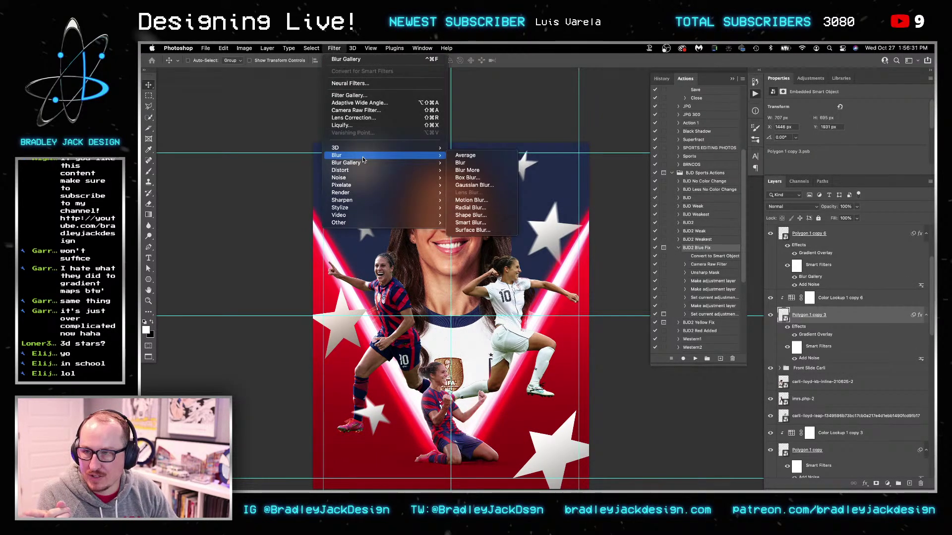
left_click(468, 185)
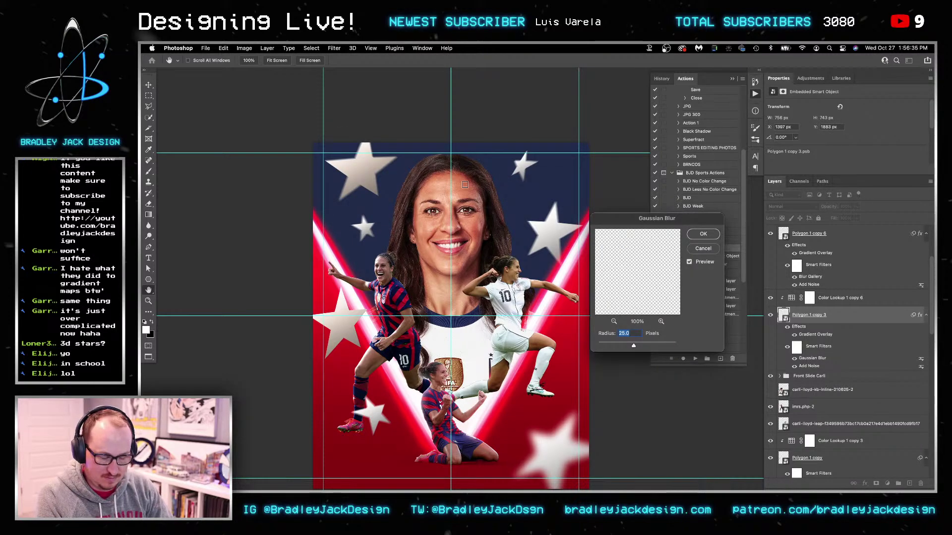
key("Return")
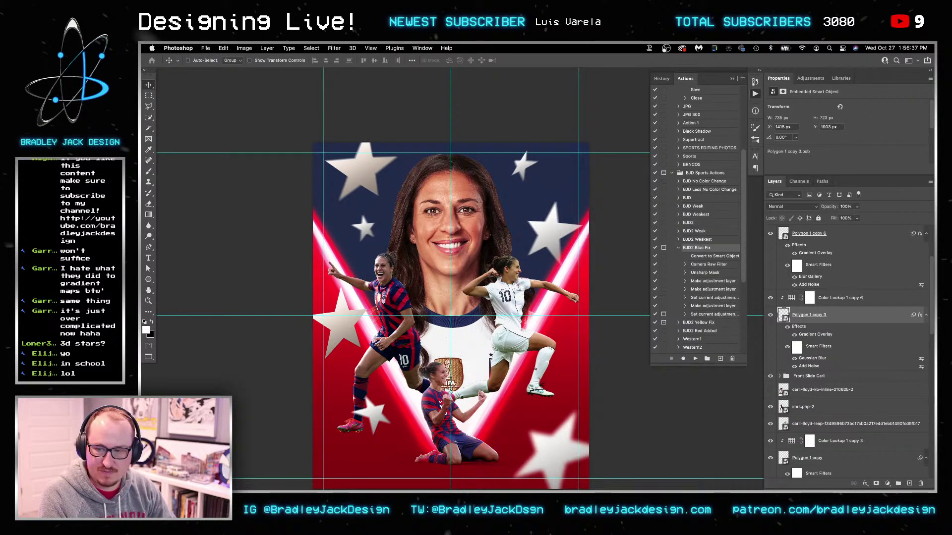
Add a Path Blur at 50% speed to the large lower-right star, with a path from the poster's center out past its lower-right side
left_click(311, 48)
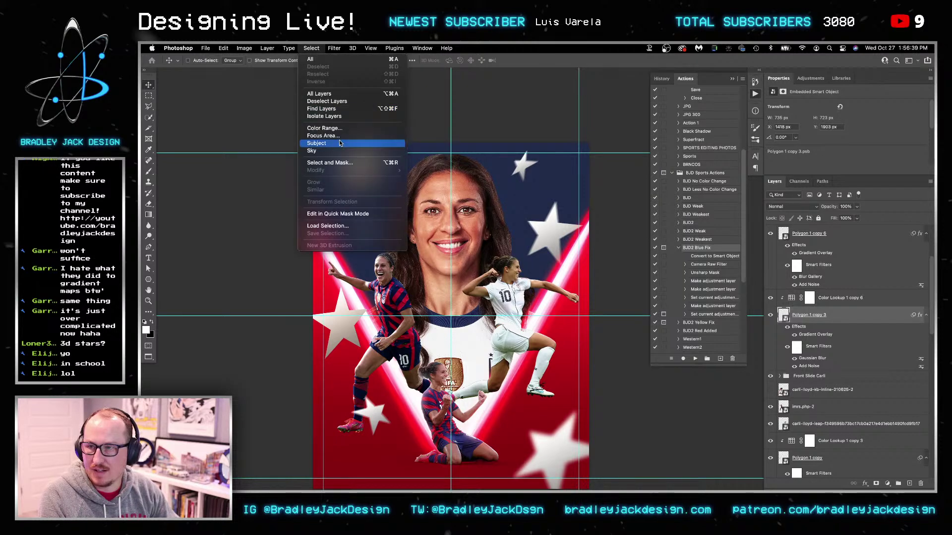
mouse_move(377, 163)
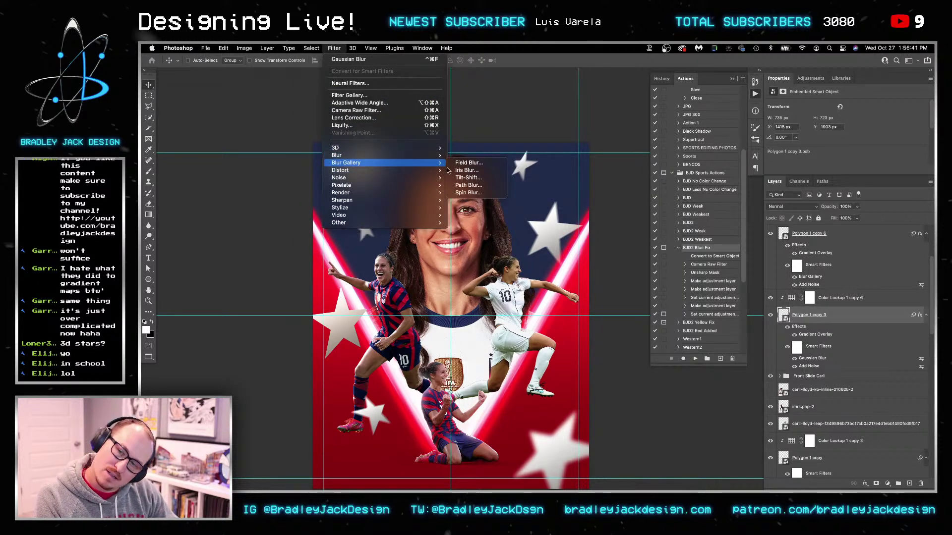
left_click(471, 185)
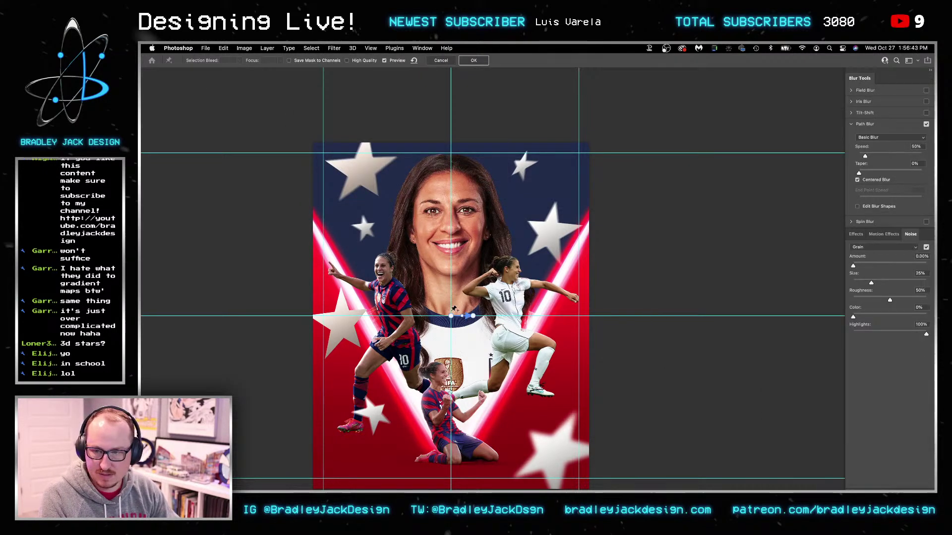
left_click(450, 320)
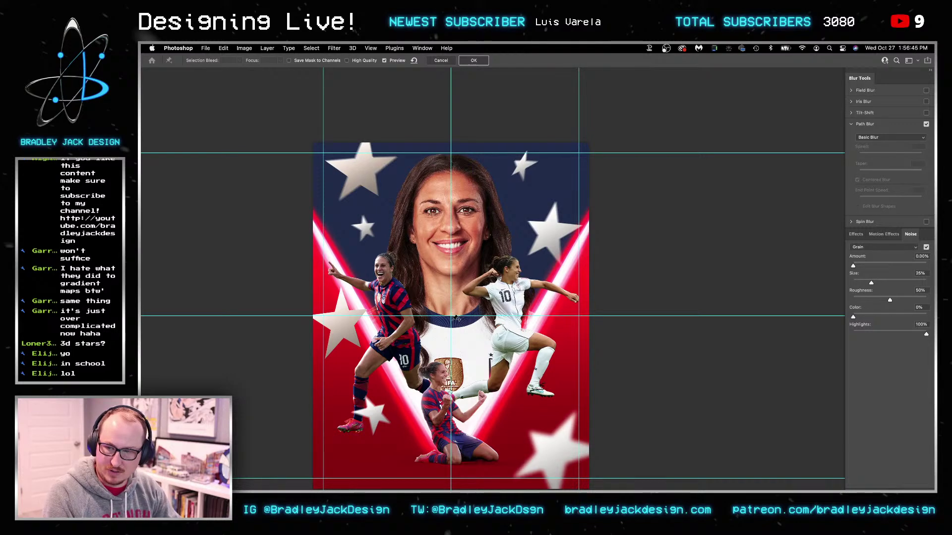
key("Escape")
key("Escape")
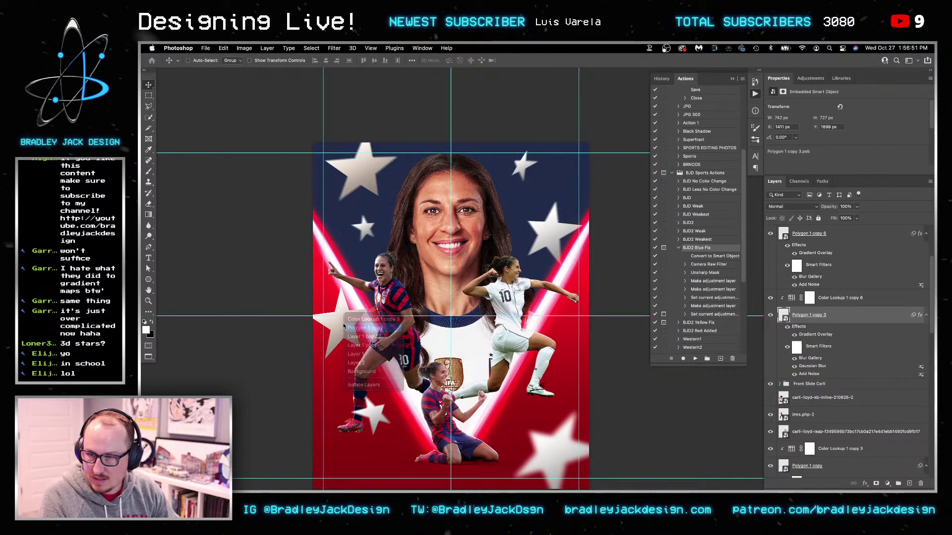
Apply a Path Blur to the large star on the red area's left edge, with a path from the player's neck past the poster's left edge
left_click(345, 327)
left_click(334, 49)
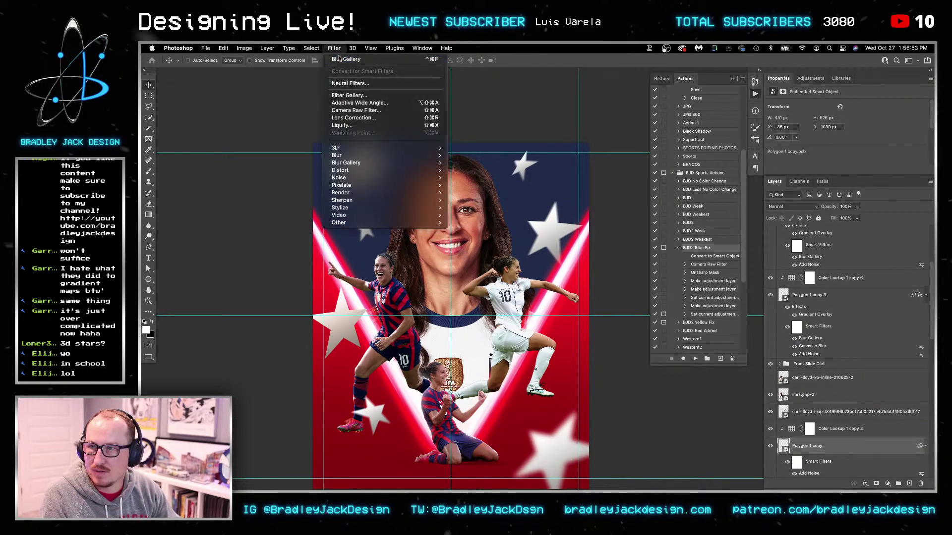
left_click(345, 59)
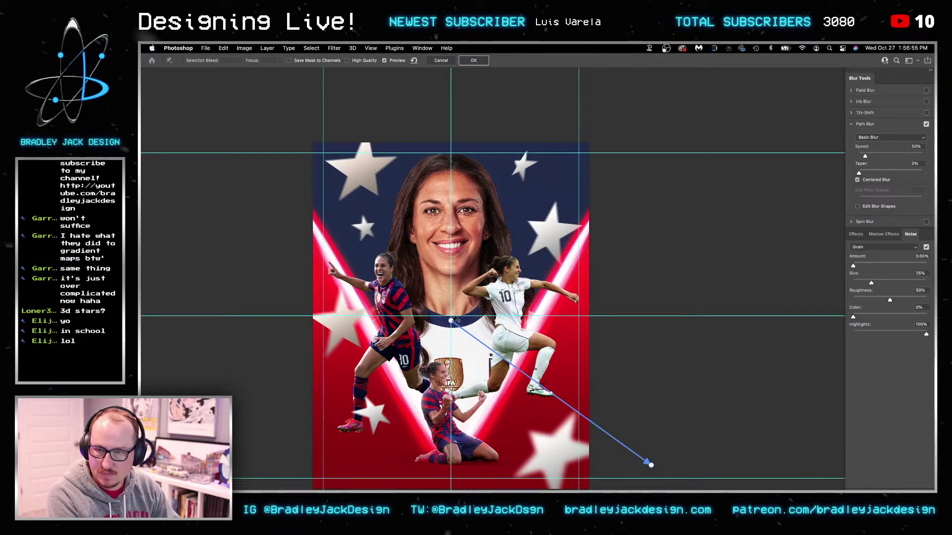
key("Delete")
left_click(446, 297)
double_click(258, 334)
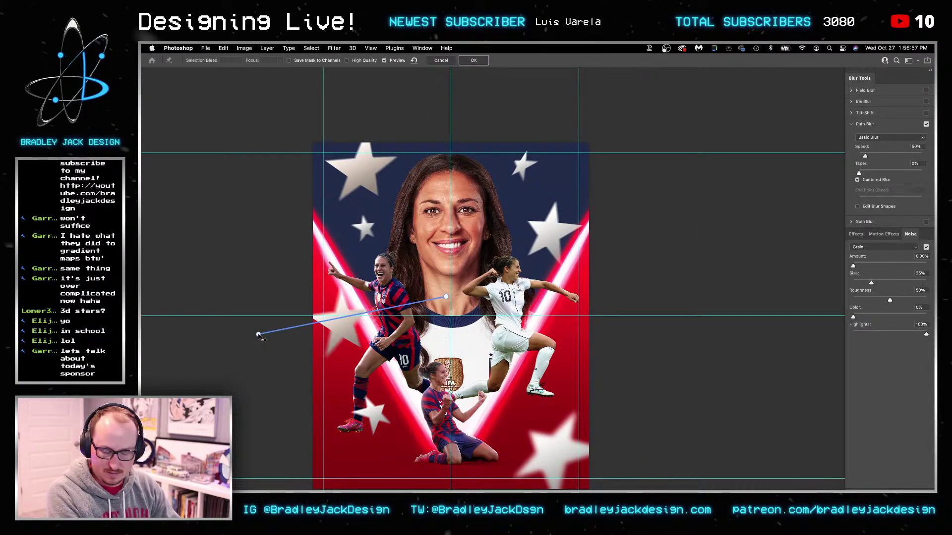
key("Return")
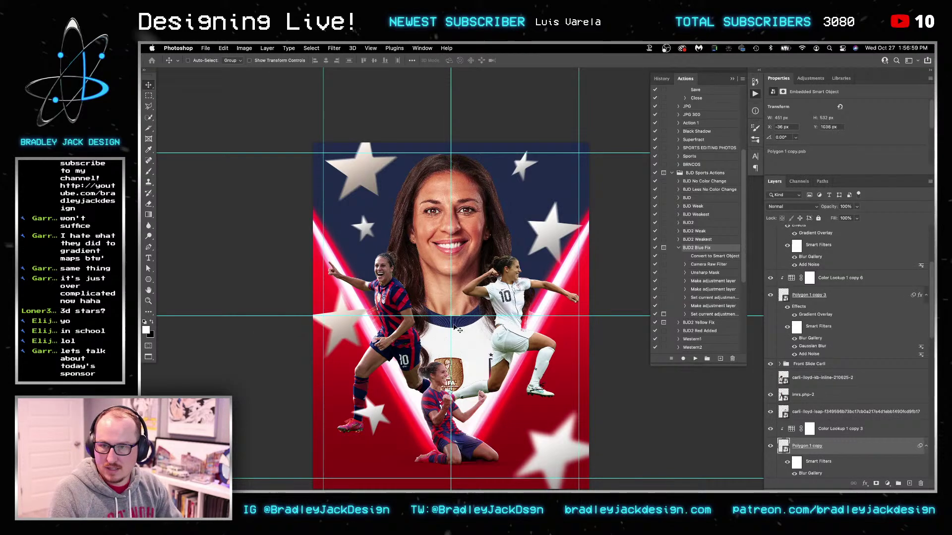
Review the blurred stars across the whole poster with the Actions list collapsed and the interface hidden
key("super+minus")
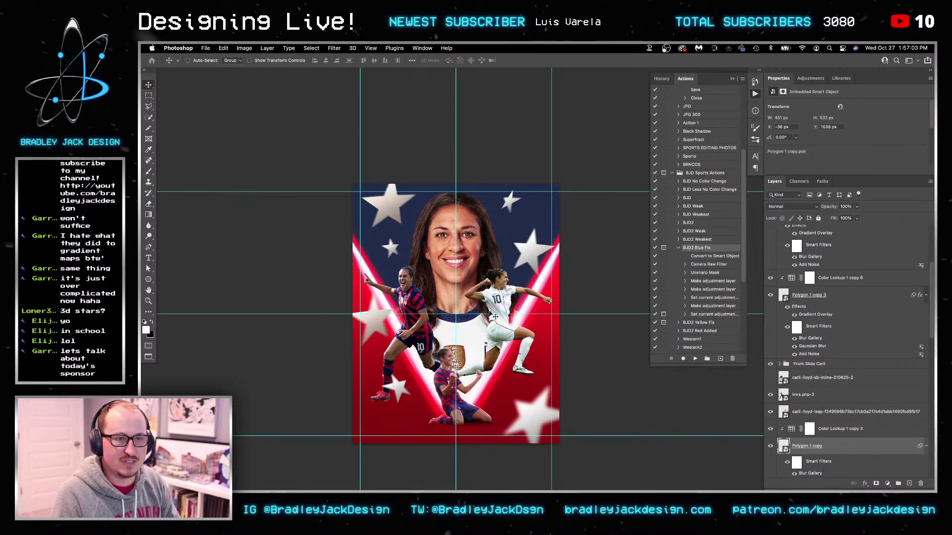
scroll(495, 283, "down", 3)
scroll(496, 282, "left", 2)
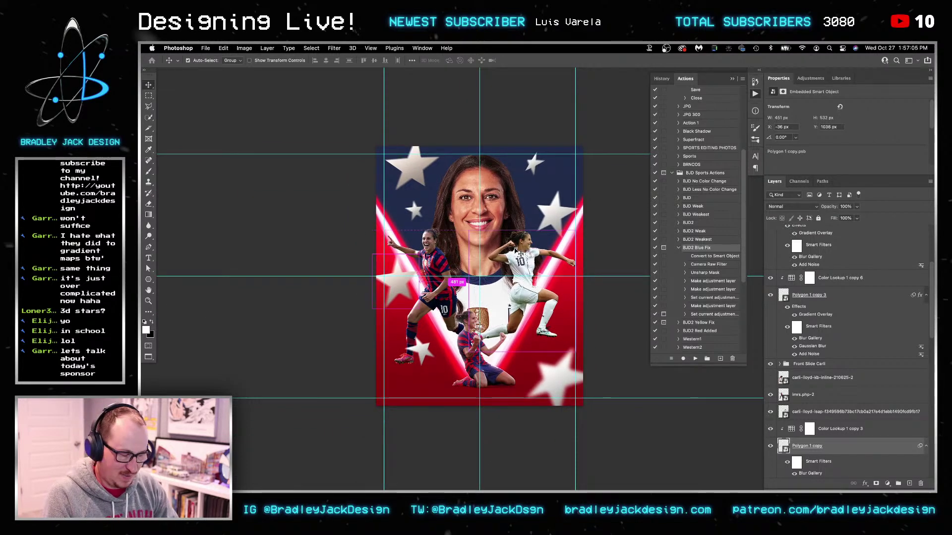
key("super+plus")
left_click(733, 80)
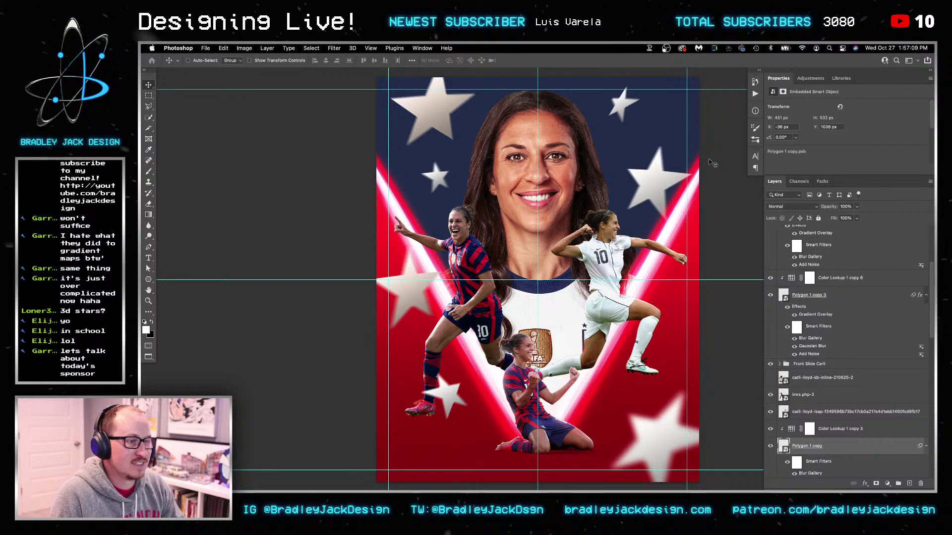
key("Tab")
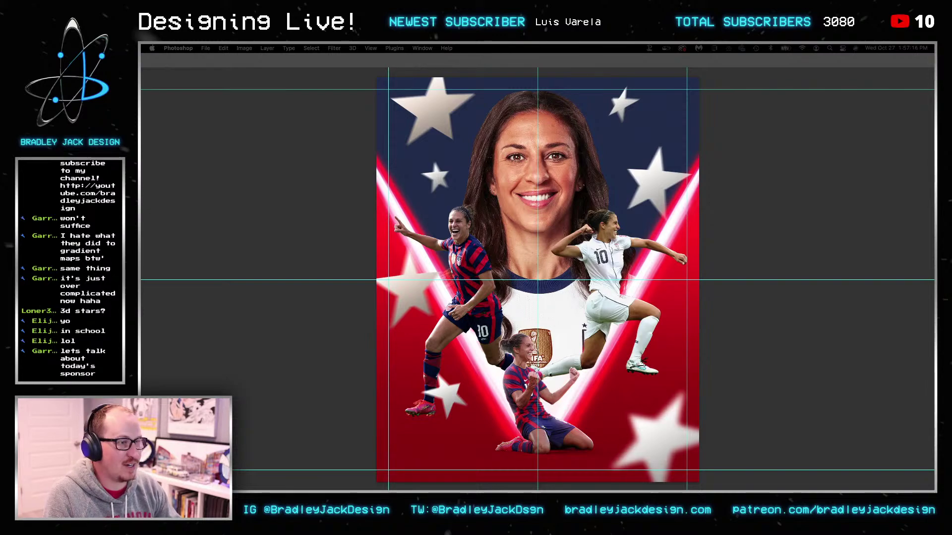
Switch to Safari, go to Envato Elements, search for "star" and narrow the search to 3D objects
key("super+Tab")
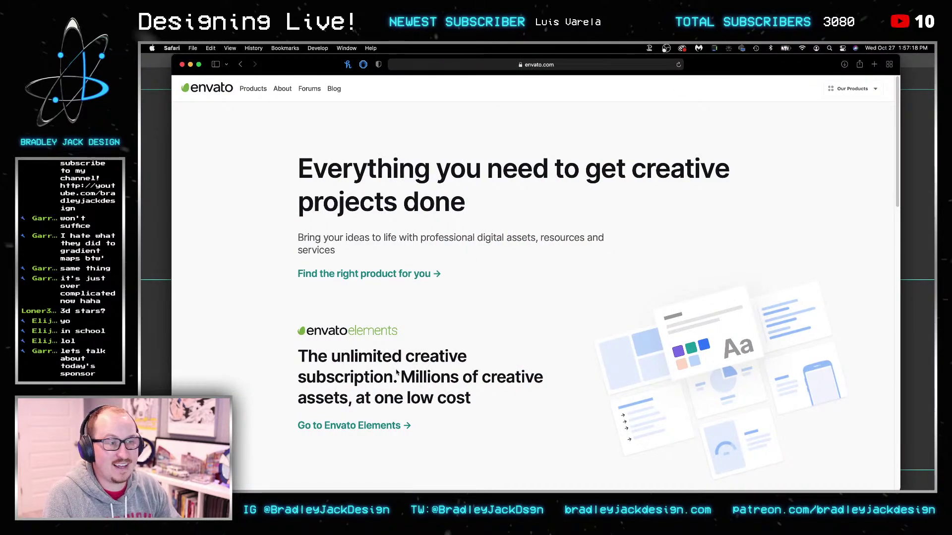
left_click(374, 428)
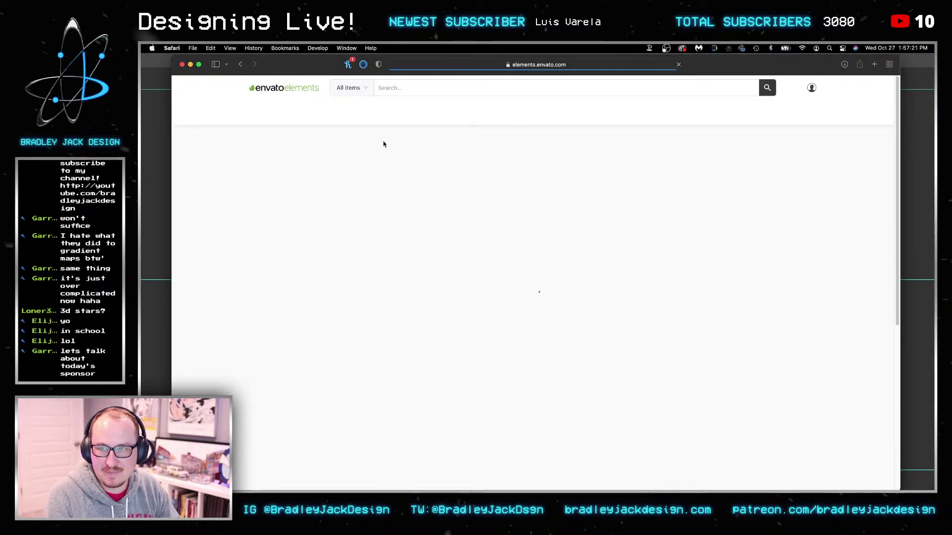
left_click(430, 91)
type("star")
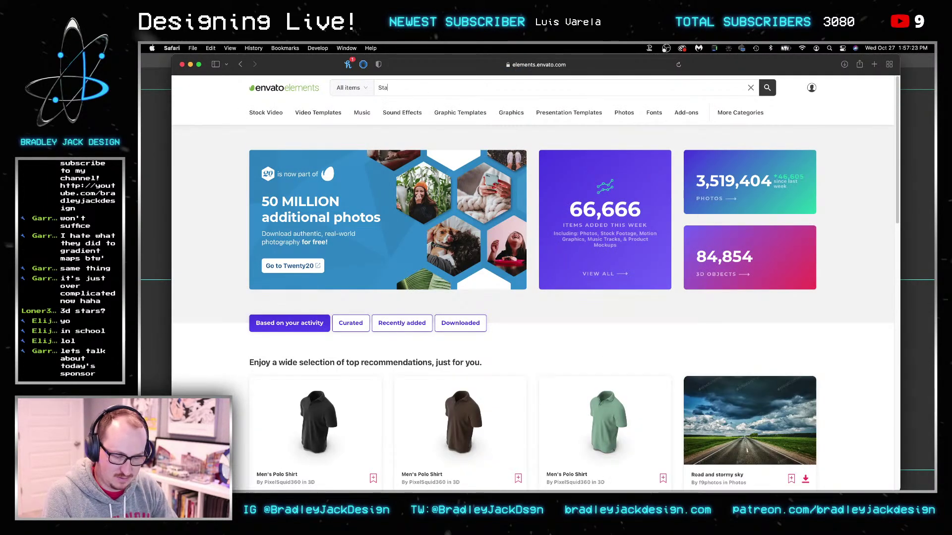
key("Return")
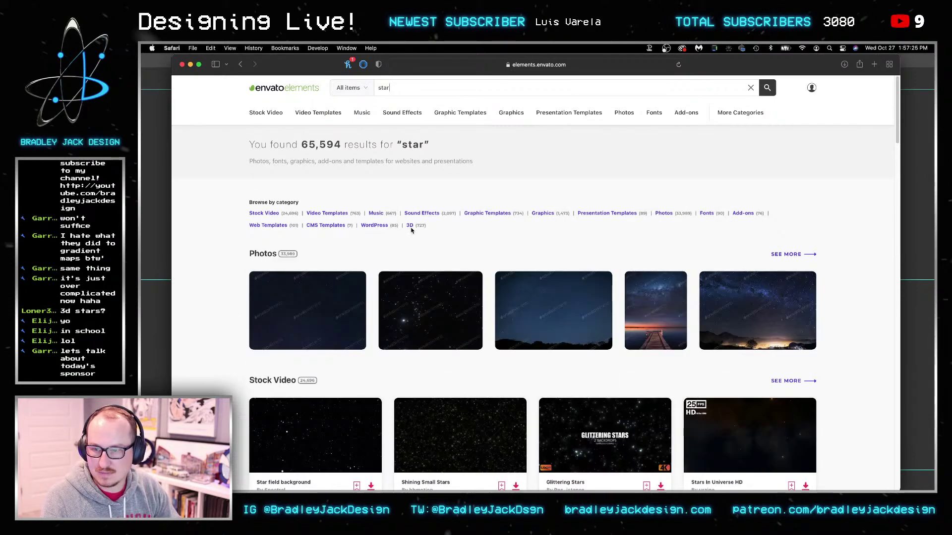
scroll(410, 232, "down", 8)
scroll(411, 227, "down", 10)
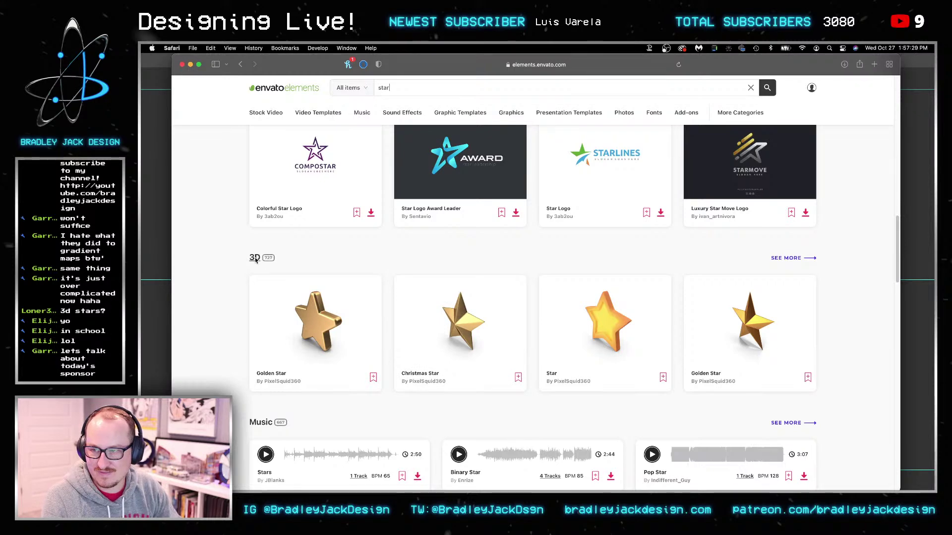
left_click(255, 258)
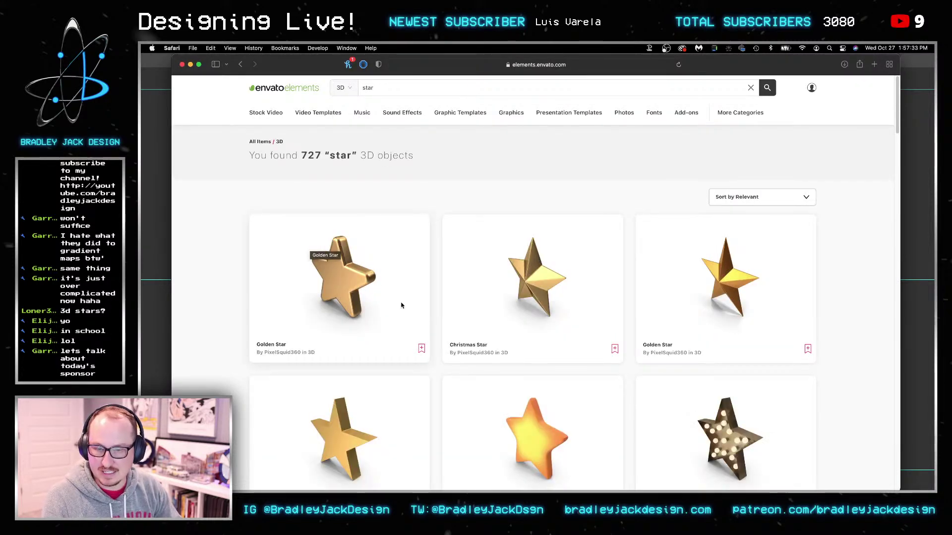
Open the Bling Diamonds Symbol Star and rotate its 360 render to face straight forward
scroll(424, 307, "down", 3)
scroll(424, 314, "down", 15)
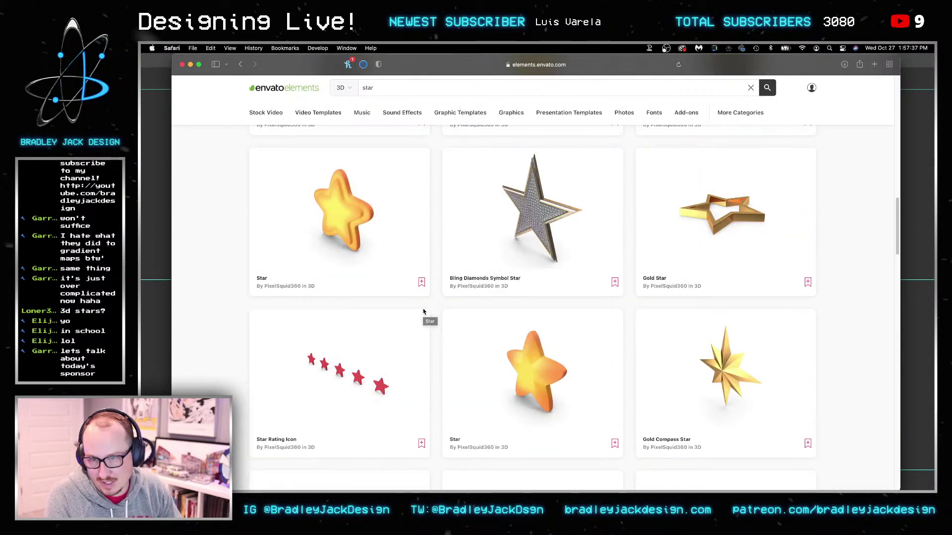
left_click(545, 221)
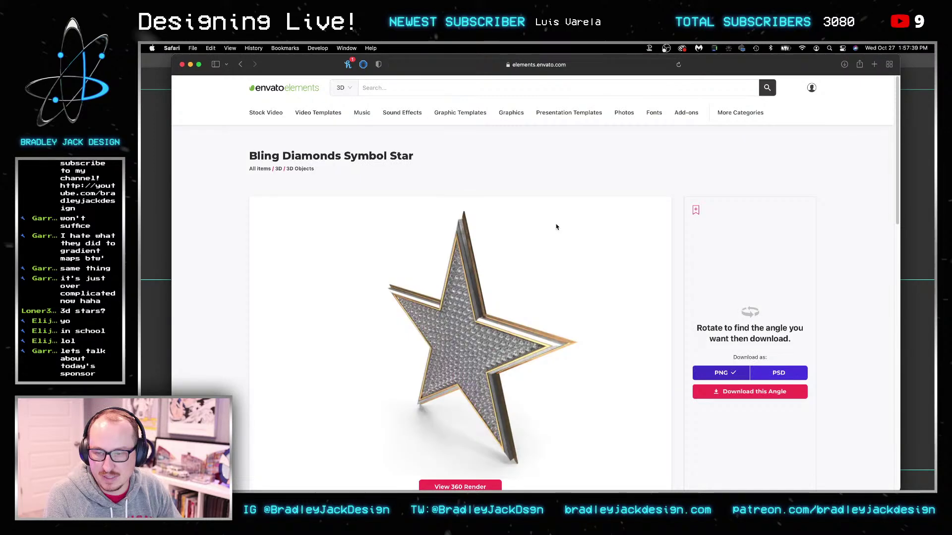
scroll(556, 227, "down", 1)
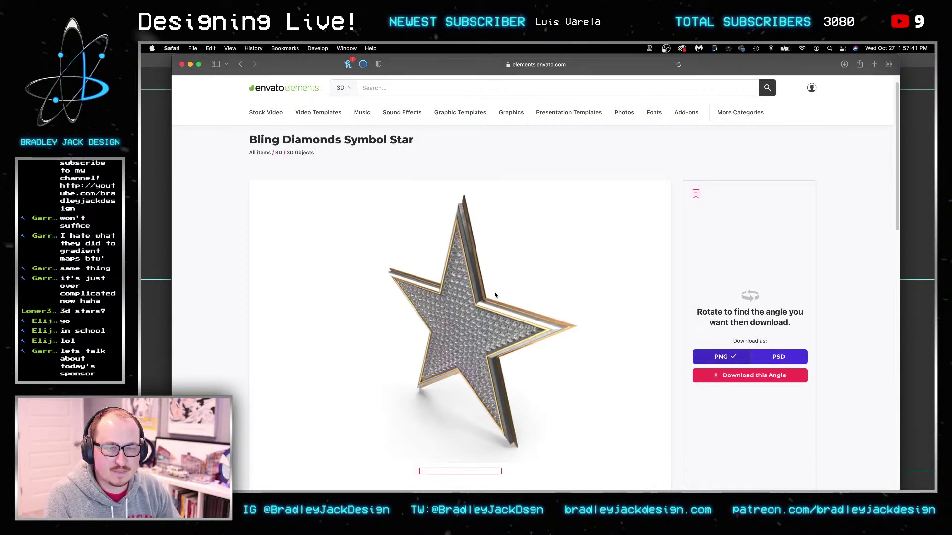
scroll(494, 295, "down", 1)
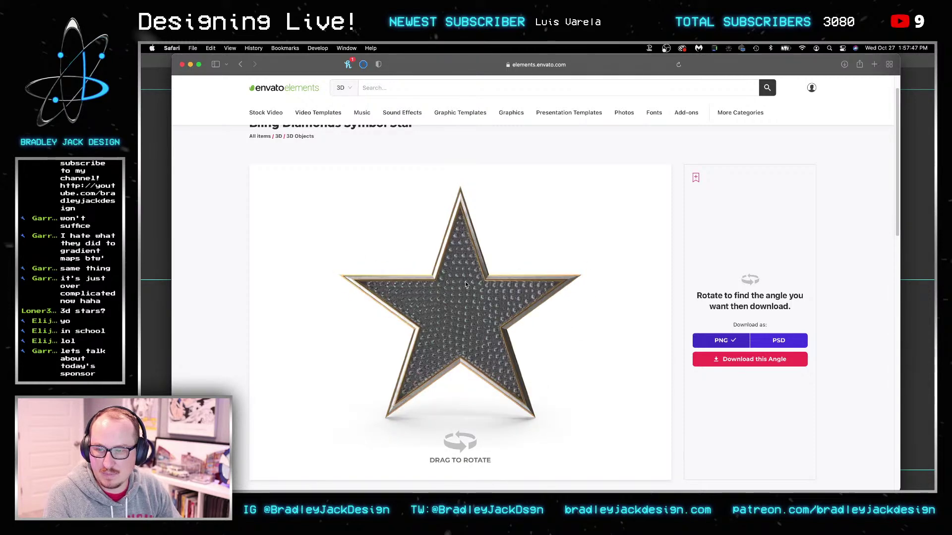
Download the front-facing angle of the Bling Diamonds Symbol Star as a PSD and return to Photoshop
key("super+Tab")
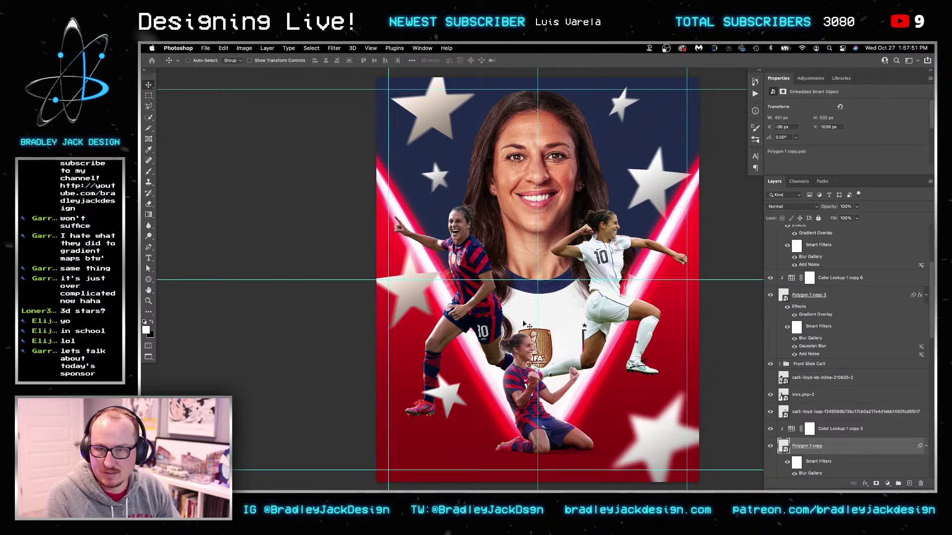
key("super+Tab")
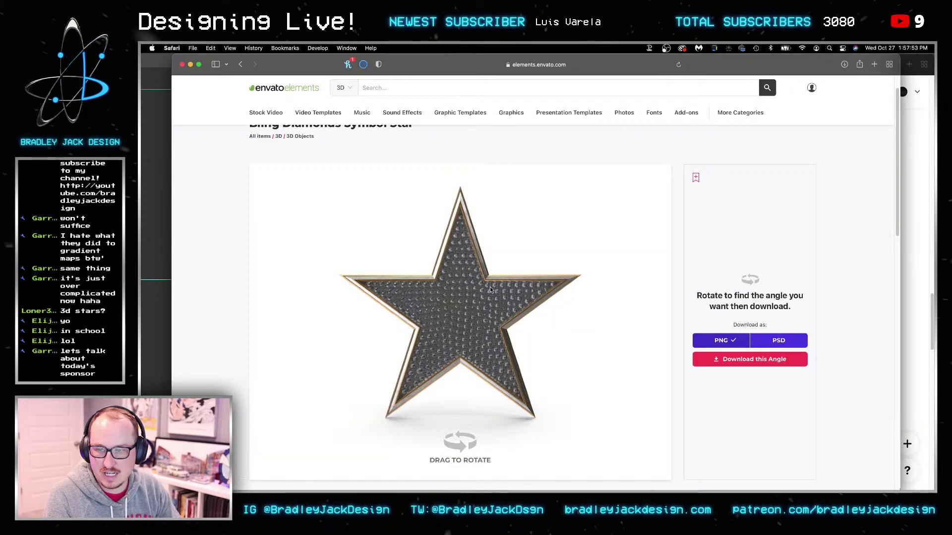
left_click(780, 342)
left_click(754, 359)
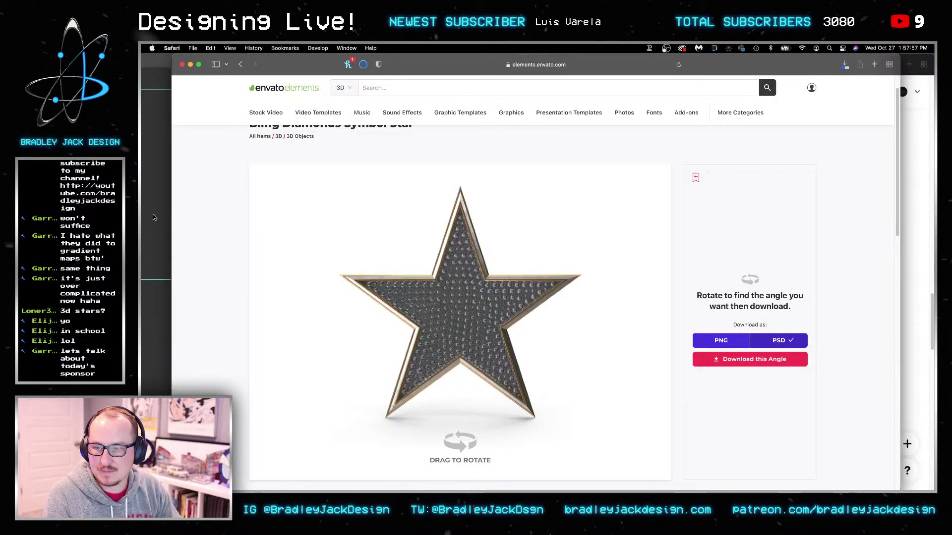
key("super+Tab")
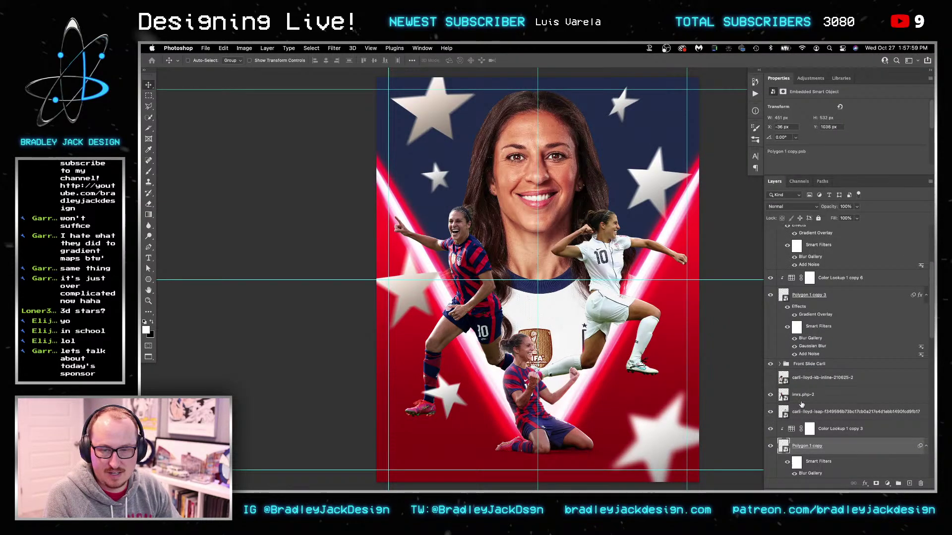
Place the downloaded Bling Diamonds Symbol Star PSD into the poster, directly below the Front Slide Carli group
left_click(802, 381)
left_click(672, 459)
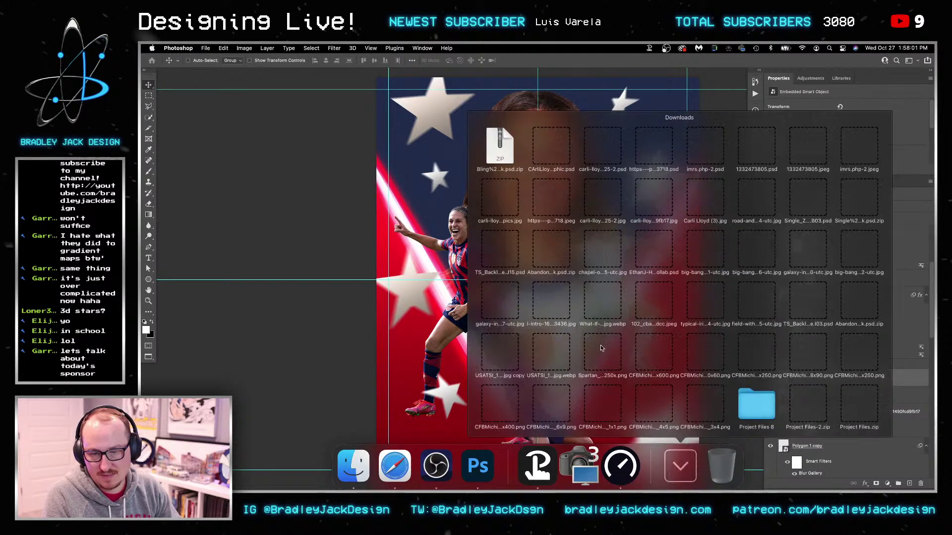
key("Escape")
key("Tab")
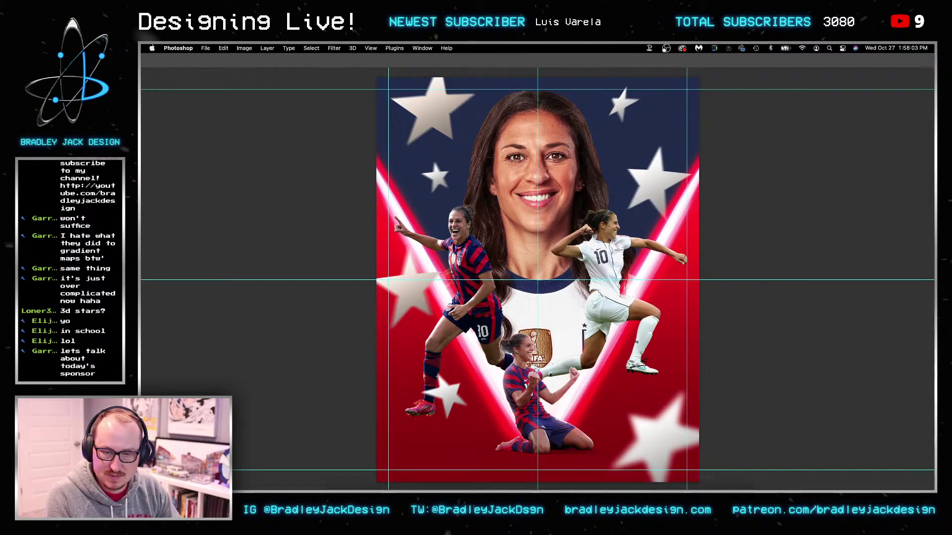
mouse_move(710, 476)
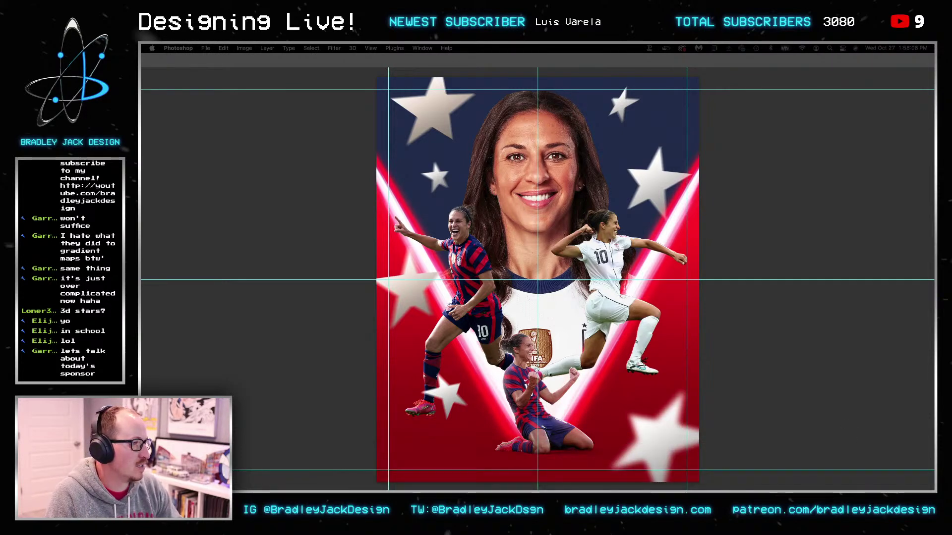
left_click_drag(734, 273, 591, 297)
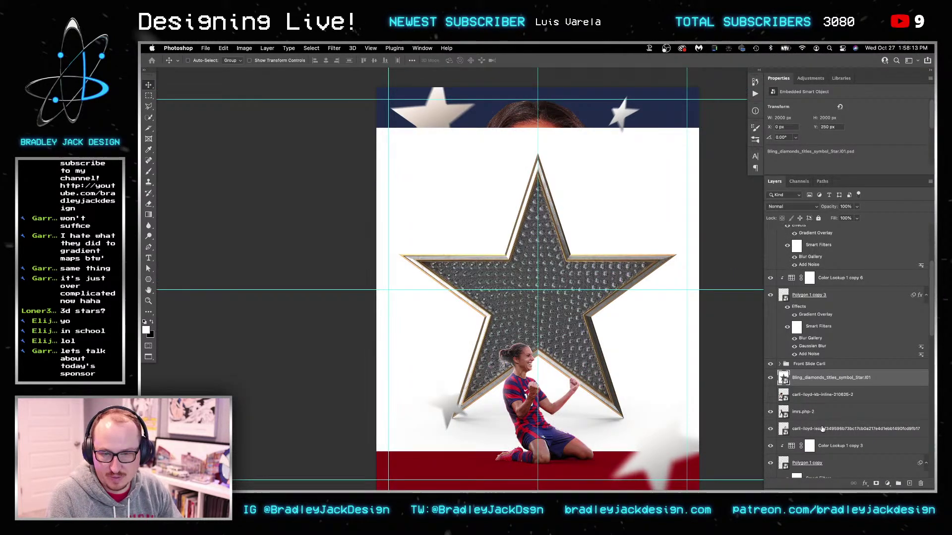
Open the placed star's smart object contents, hide its Shadows and Background layers, and return to the poster
double_click(785, 376)
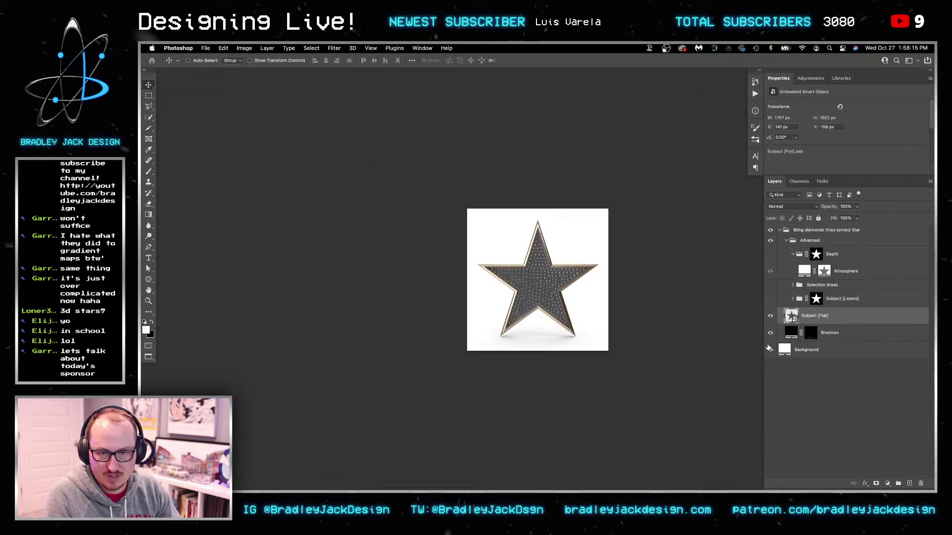
double_click(806, 318)
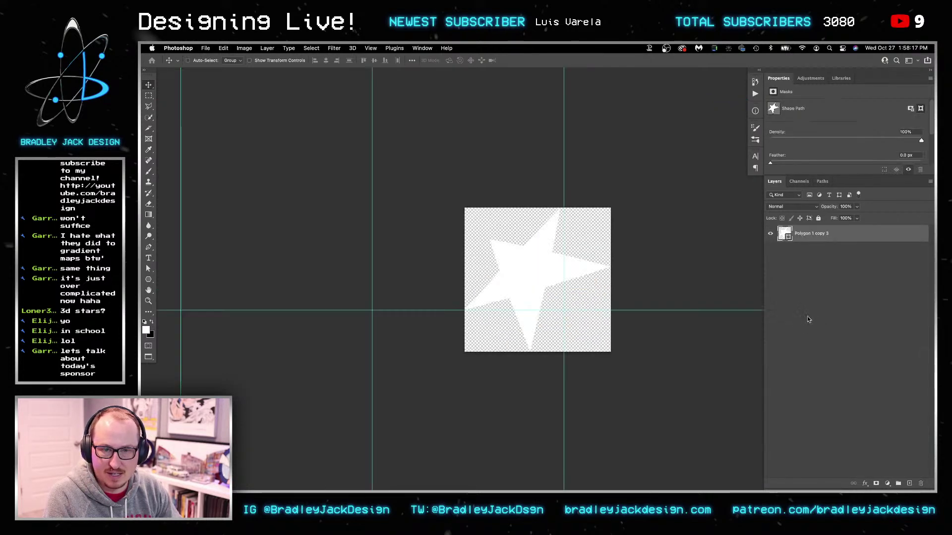
key("super+w")
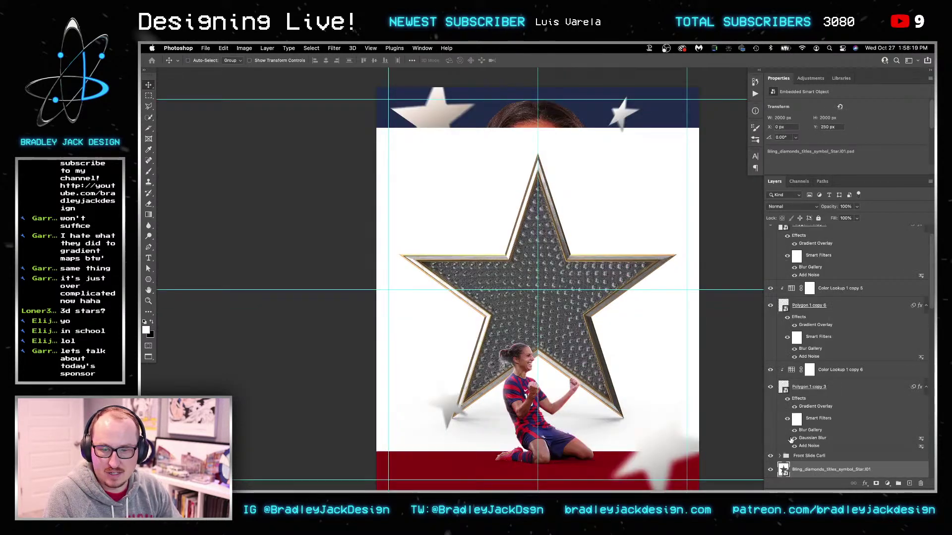
Scale the diamond star to about 57% and place it behind the kneeling player, centred on the poster's width
key("ctrl+t")
left_click_drag(699, 126, 622, 205)
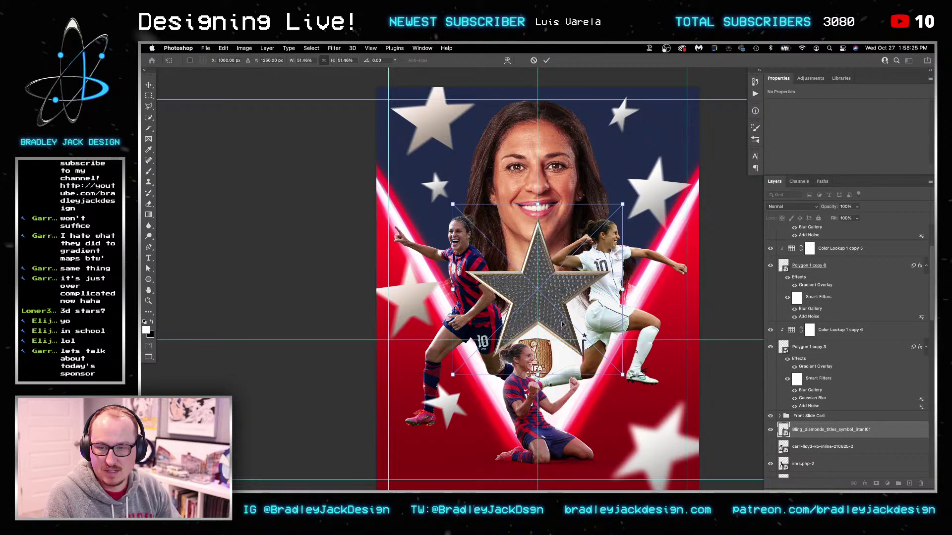
key("ctrl+z")
left_click_drag(699, 128, 619, 211)
left_click_drag(556, 281, 562, 368)
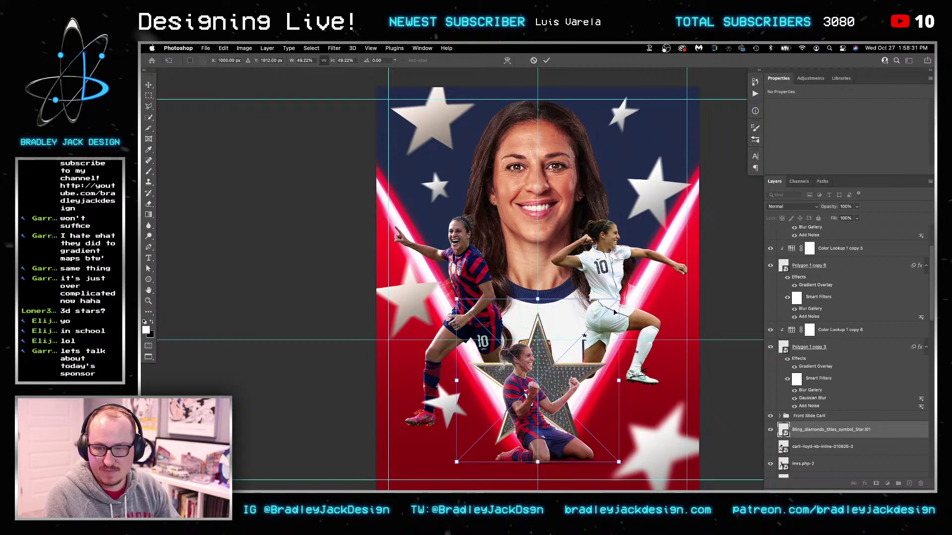
key("Return")
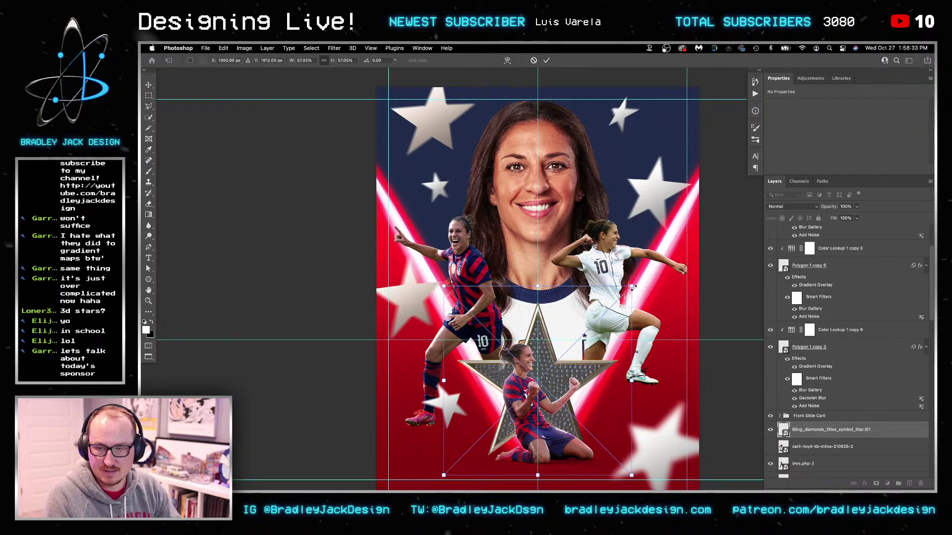
Nudge the diamond star upward and enlarge it to about 1130 px wide behind the kneeling player
key("shift+Up")
key("shift+Up")
key("shift+Up")
key("shift+Up")
key("shift+Up")
key("shift+Up")
key("shift+Up")
key("shift+Up")
key("shift+Up")
key("shift+Up")
key("shift+Up")
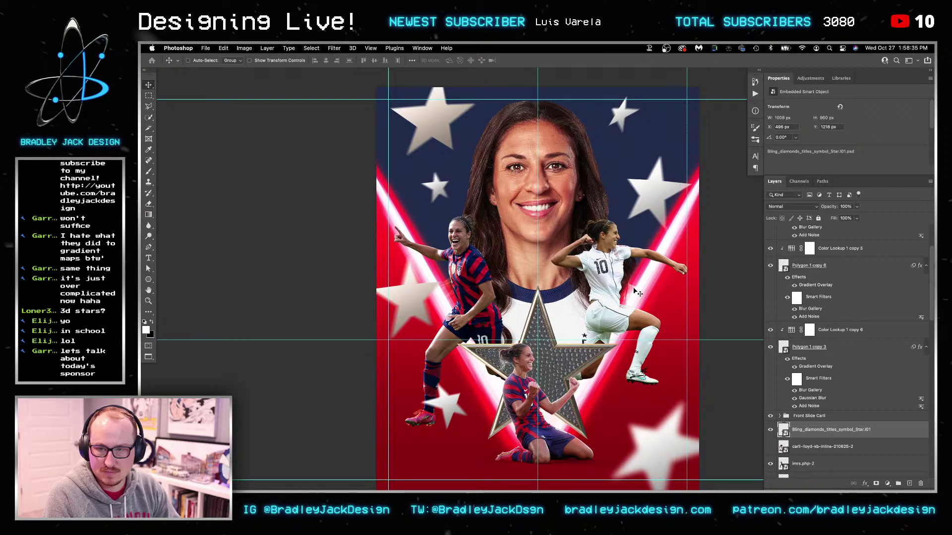
key("ctrl+t")
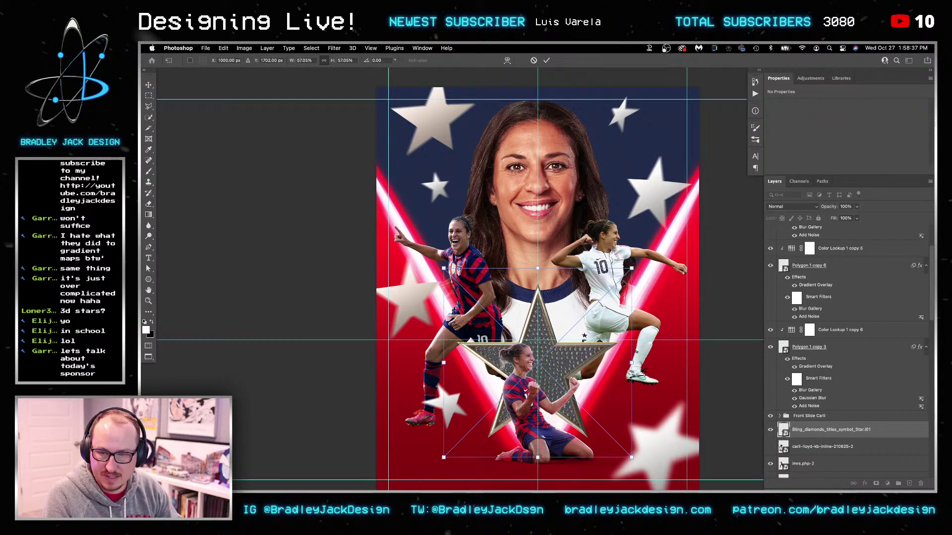
left_click_drag(631, 268, 644, 262)
key("Return")
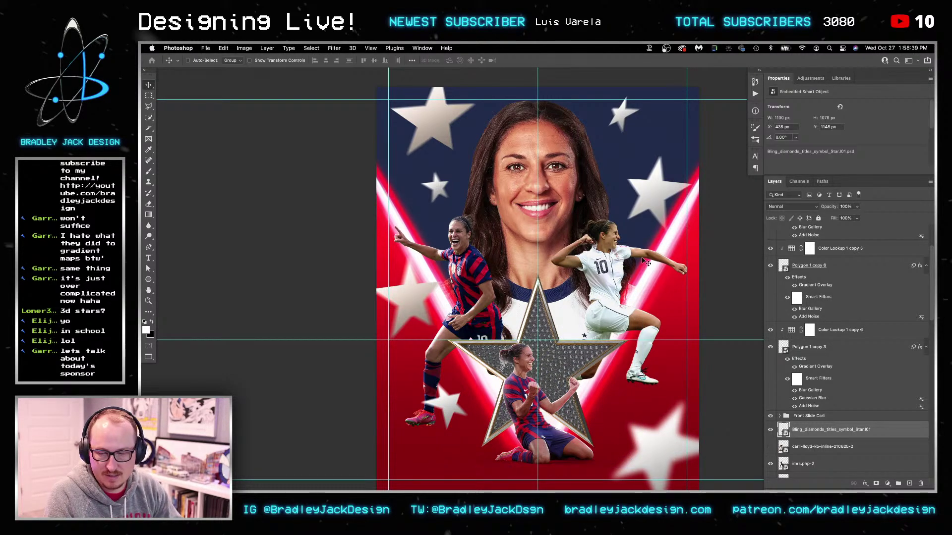
Open the diamond star's contents and compare its look with the Depth group's Atmosphere layer on and off
double_click(783, 429)
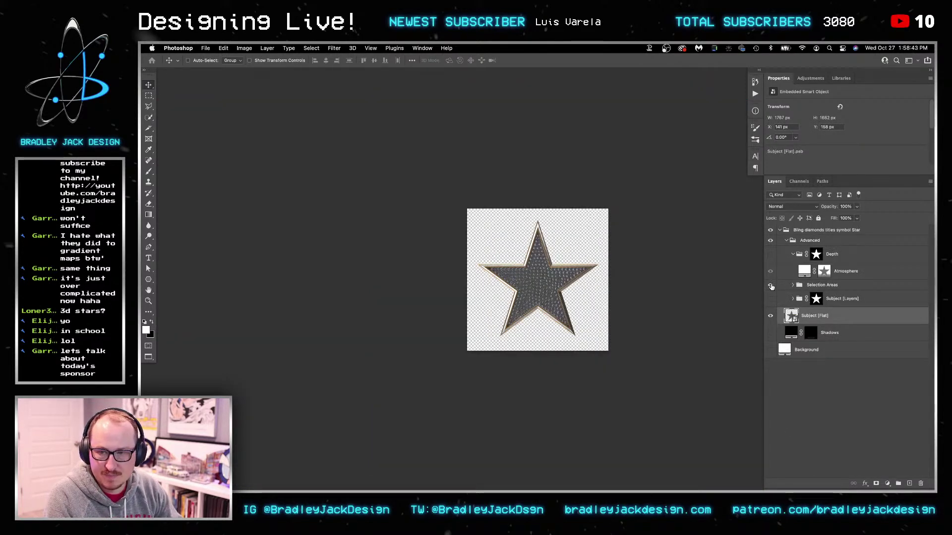
left_click(770, 254)
left_click(770, 272)
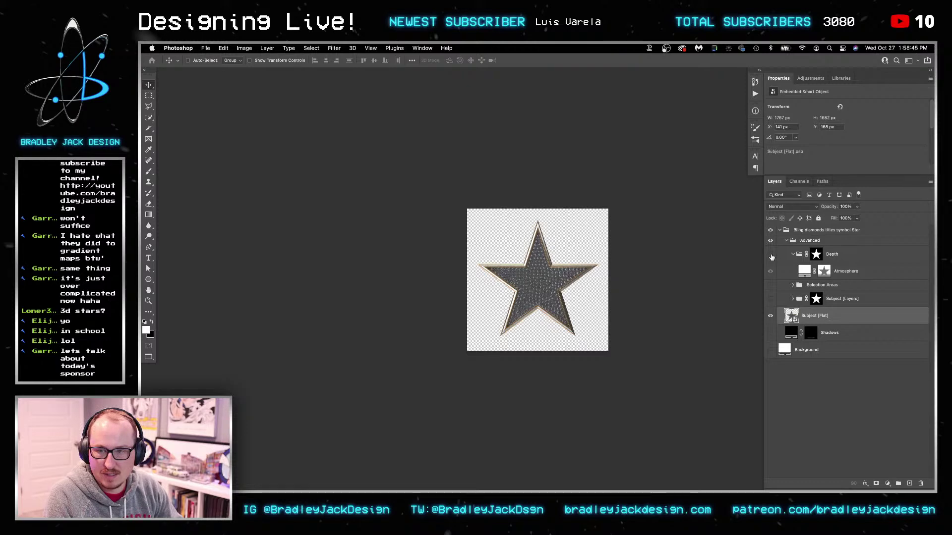
left_click(771, 272)
left_click(771, 271)
left_click(772, 272)
left_click(772, 273)
left_click(772, 273)
left_click(772, 273)
left_click(772, 272)
left_click(793, 255)
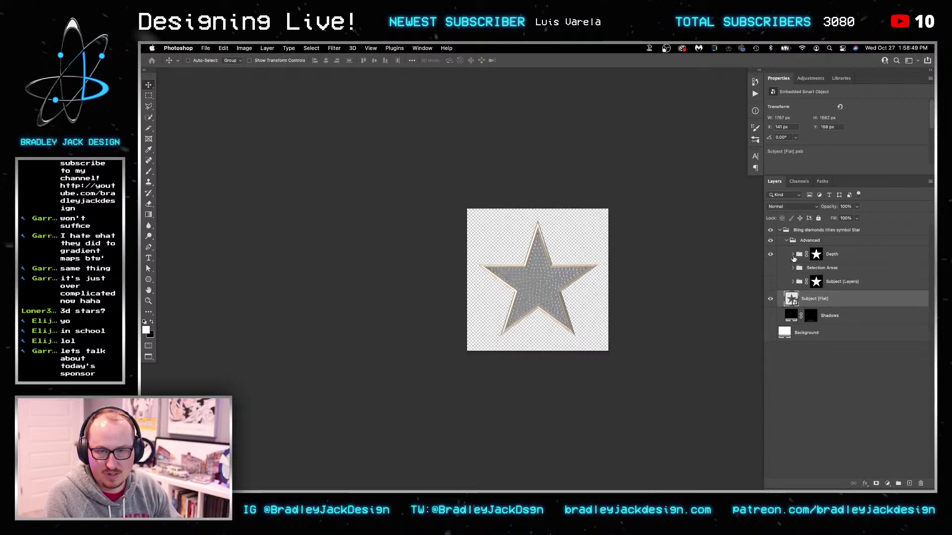
left_click(770, 254)
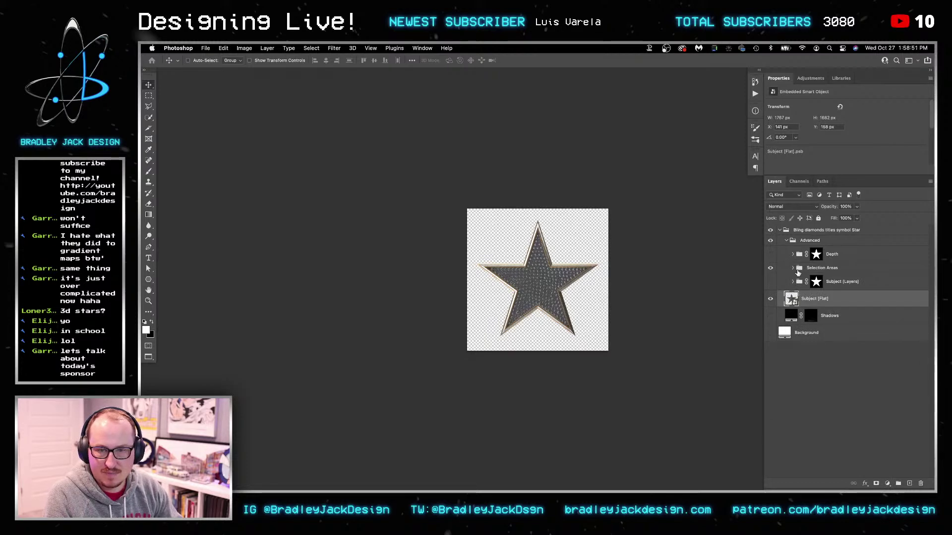
Expand the Selection Areas group, inspect the Select by Part map up close, and show the Select by Material map instead
left_click(793, 268)
left_click(770, 282)
key("z")
left_click_drag(534, 281, 602, 272)
left_click_drag(479, 282, 479, 282)
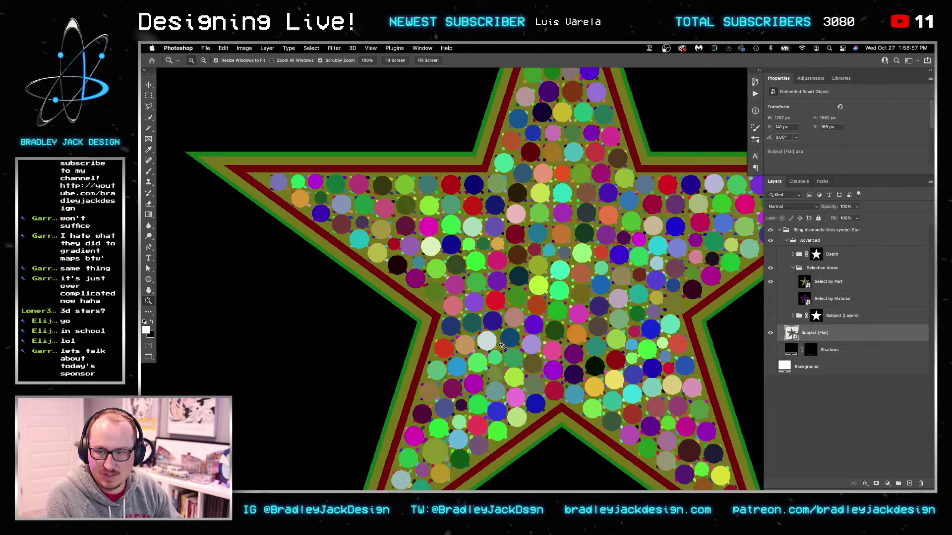
left_click(770, 299)
left_click(771, 300)
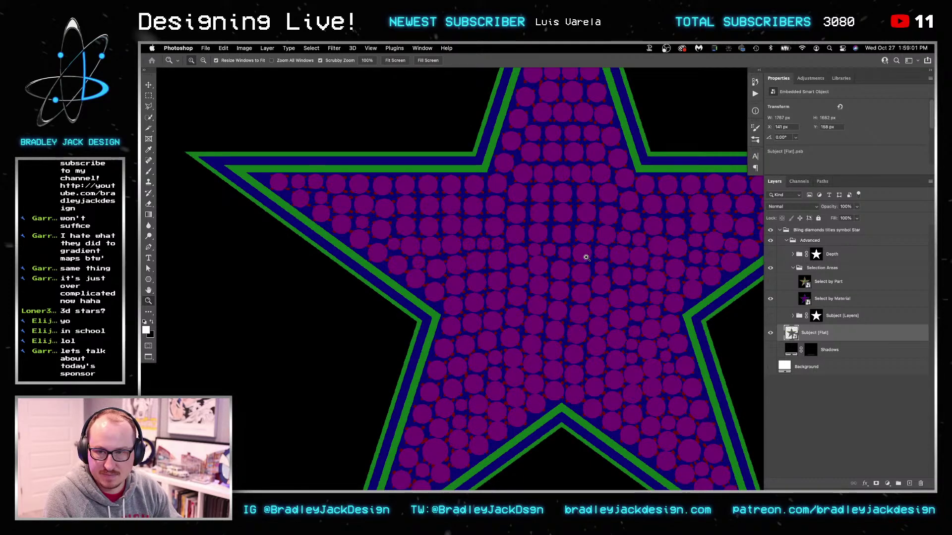
Select all purple diamond areas on the Select by Material layer with the non-contiguous Magic Wand
left_click(805, 300)
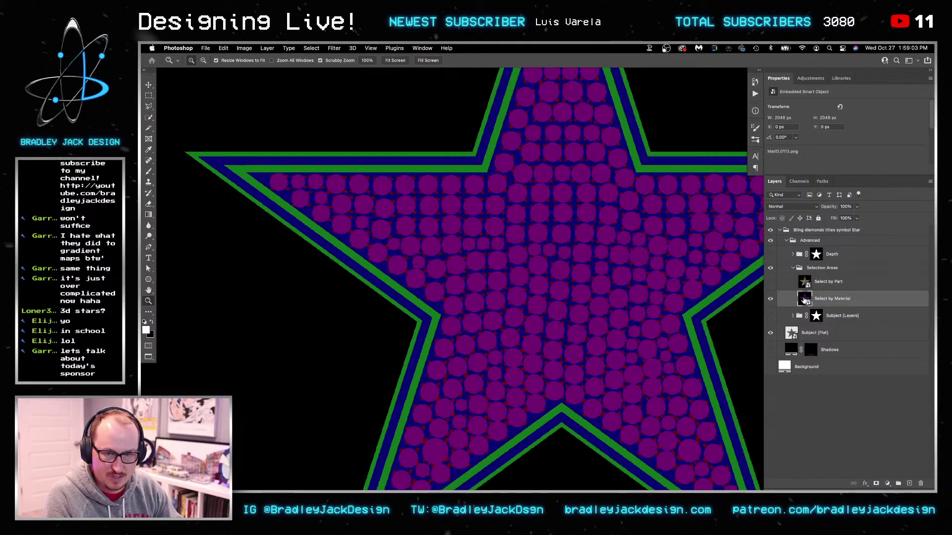
key("y")
key("w")
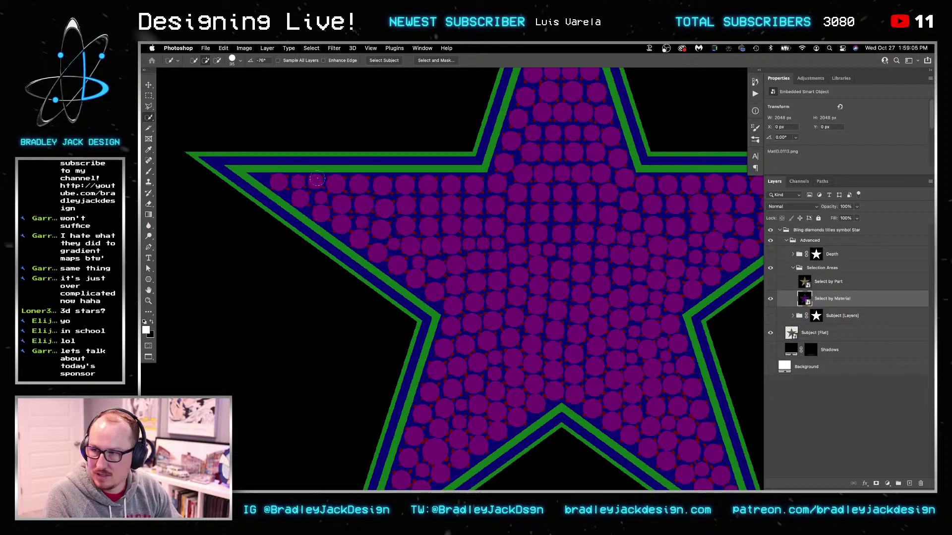
right_click(148, 117)
left_click(179, 135)
left_click(473, 210)
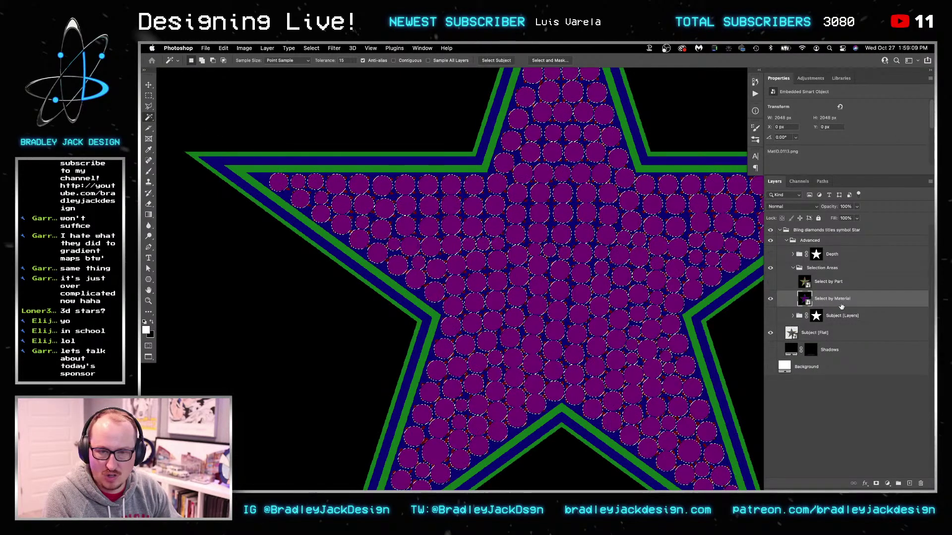
Add a Curves adjustment masked to the selected diamonds above Subject [Flat] and hide the Select by Material map
left_click(818, 332)
left_click(810, 78)
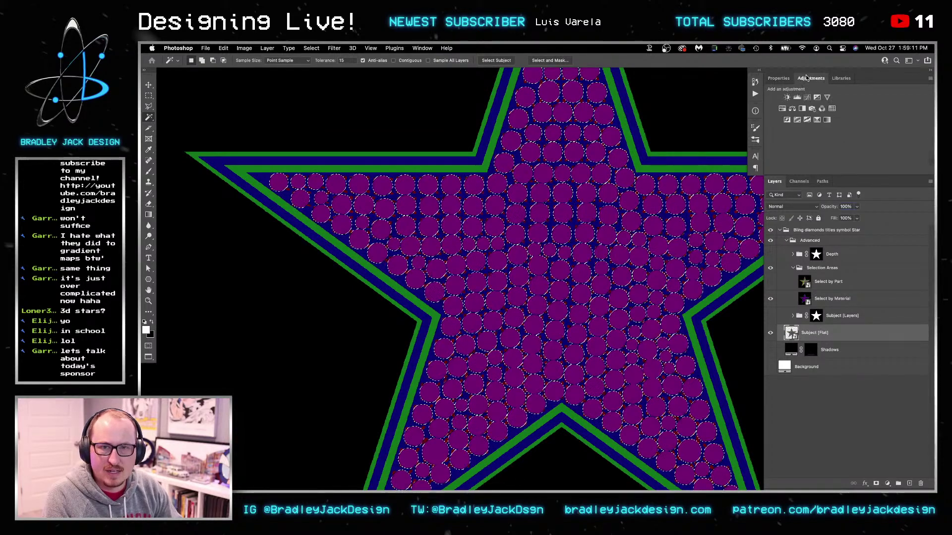
left_click(807, 97)
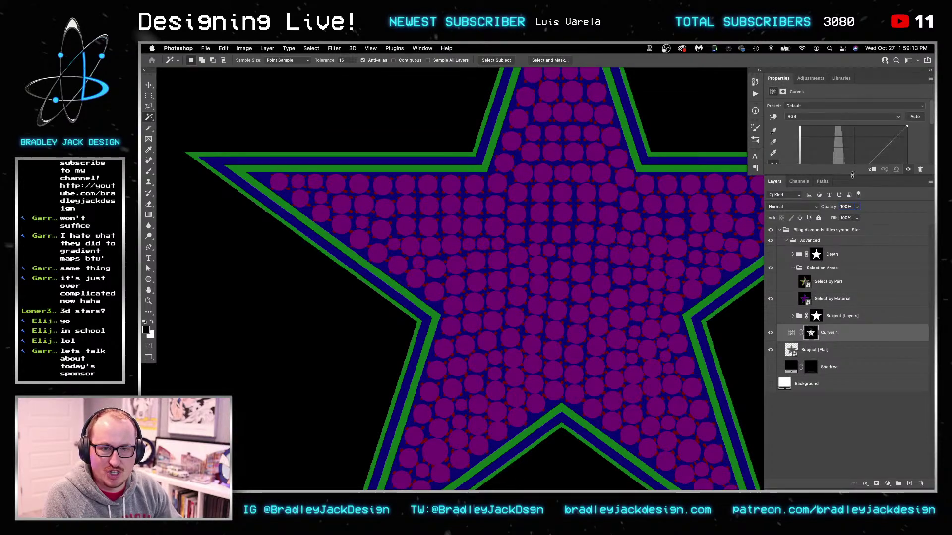
left_click_drag(853, 230, 852, 232)
left_click(771, 352)
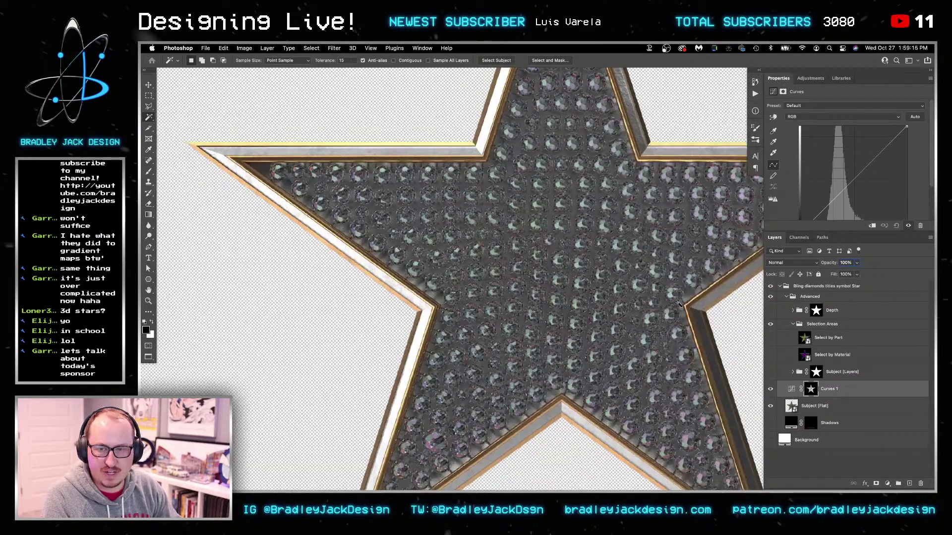
Raise the middle of the RGB curve to brighten the diamonds, then save and close the star's contents
left_click_drag(843, 232, 843, 282)
left_click_drag(847, 185, 831, 170)
key("super+s")
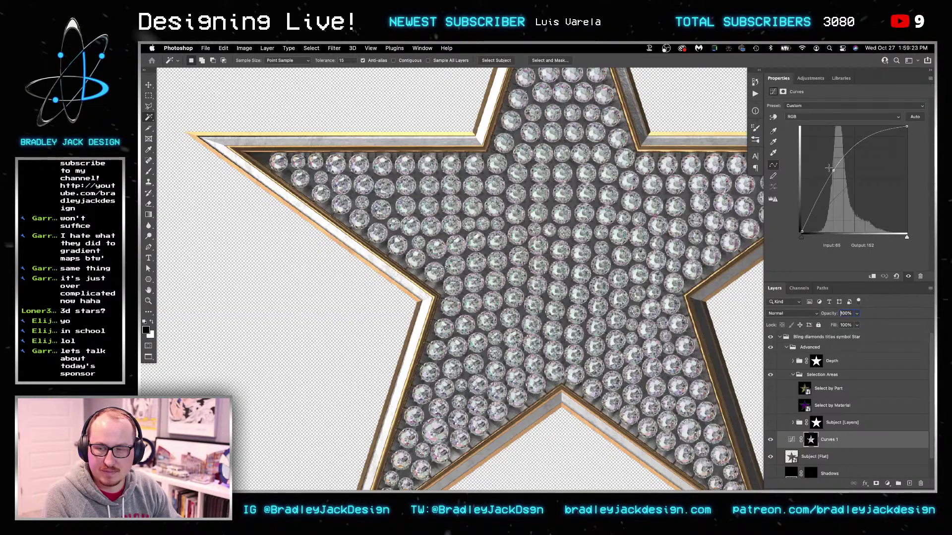
key("super+w")
key("v")
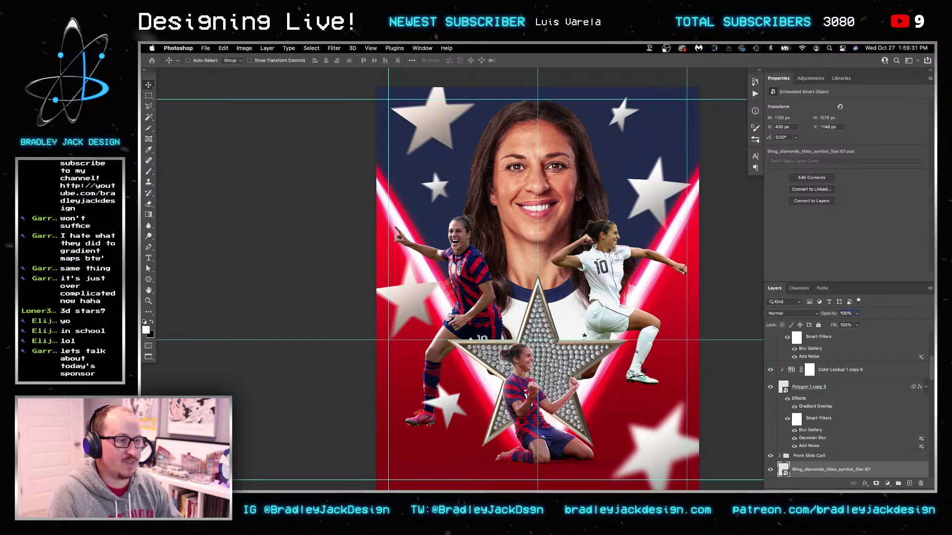
Switch to Adobe Bridge and open the Flares folder inside the EJD Lens Flares Pack
key("Tab")
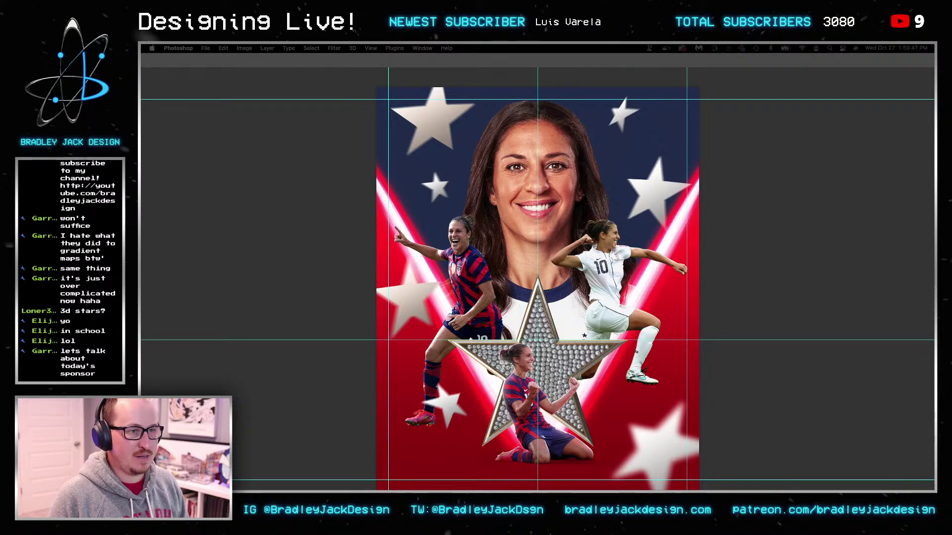
key("super+Tab")
double_click(323, 168)
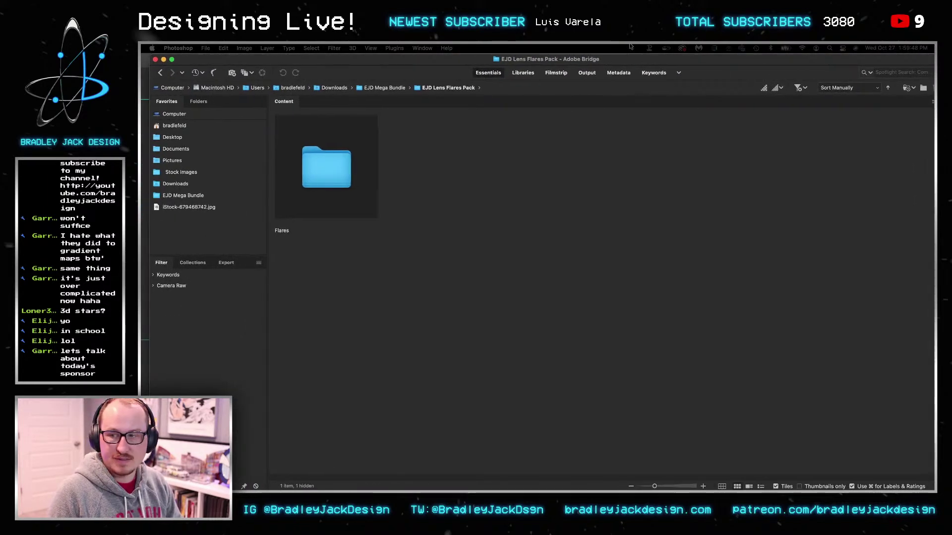
double_click(324, 169)
double_click(330, 168)
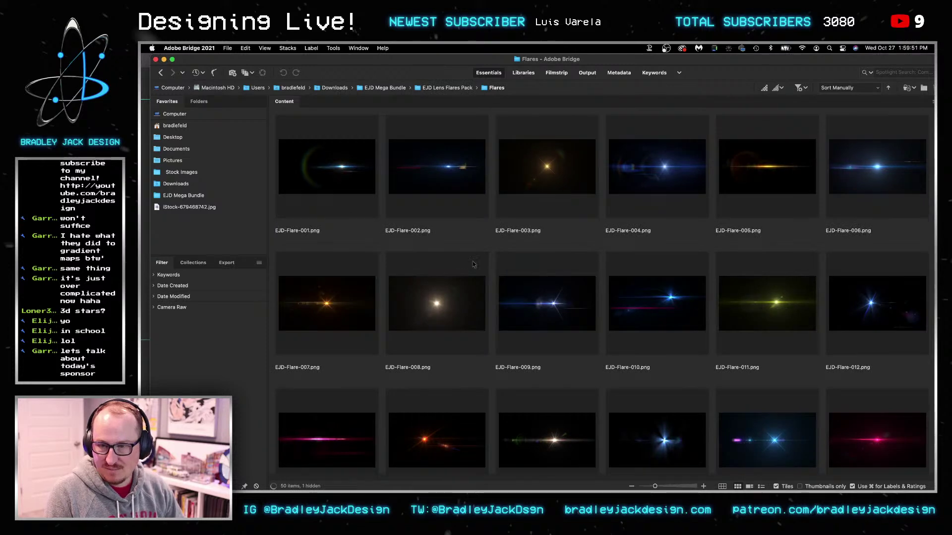
Browse the lens flares, place EJD-Flare-031.png above the diamond star in the Photoshop poster, and set its blend mode to Screen
left_click(443, 305)
scroll(451, 300, "down", 15)
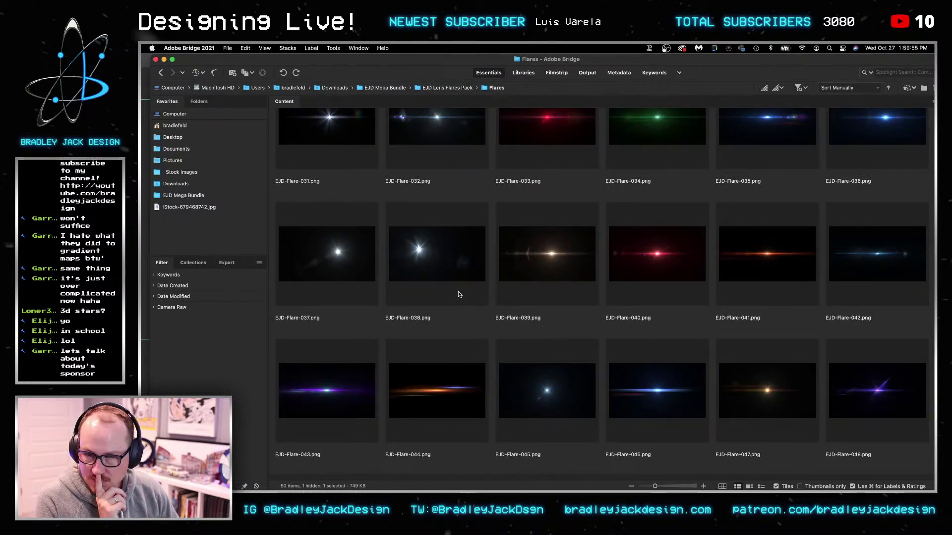
scroll(459, 295, "down", 3)
scroll(412, 329, "up", 12)
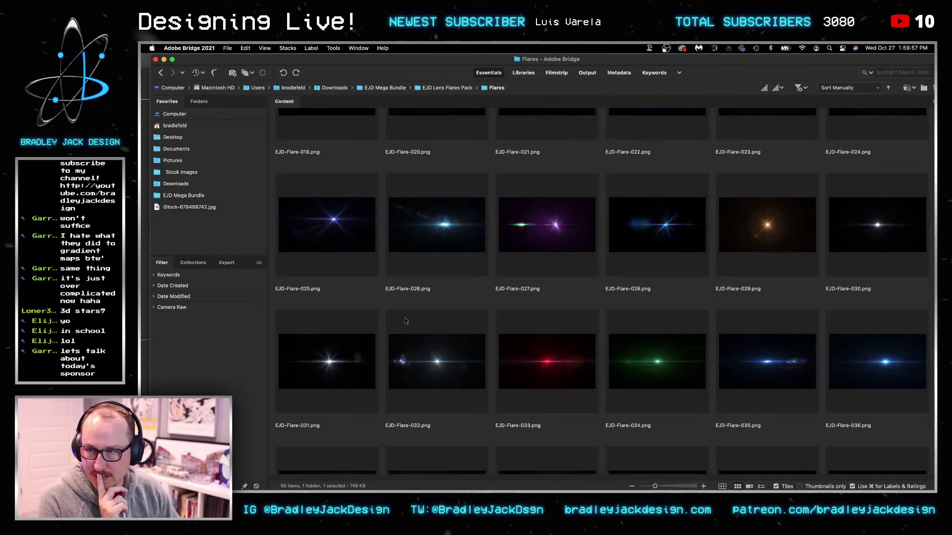
left_click_drag(339, 360, 538, 320)
key("alt+shift+s")
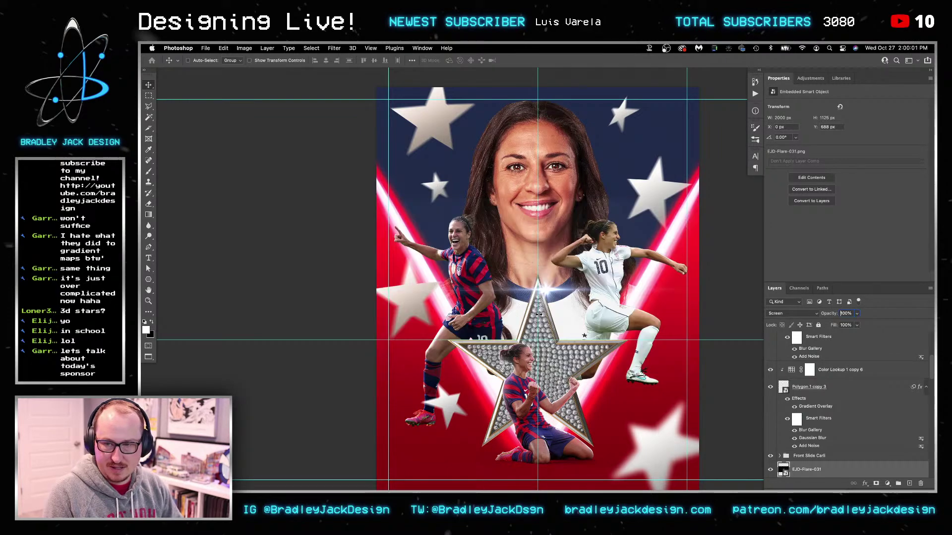
Add a Levels adjustment clipped to the EJD-Flare-031 layer and raise its black input level to 19
key("super+t")
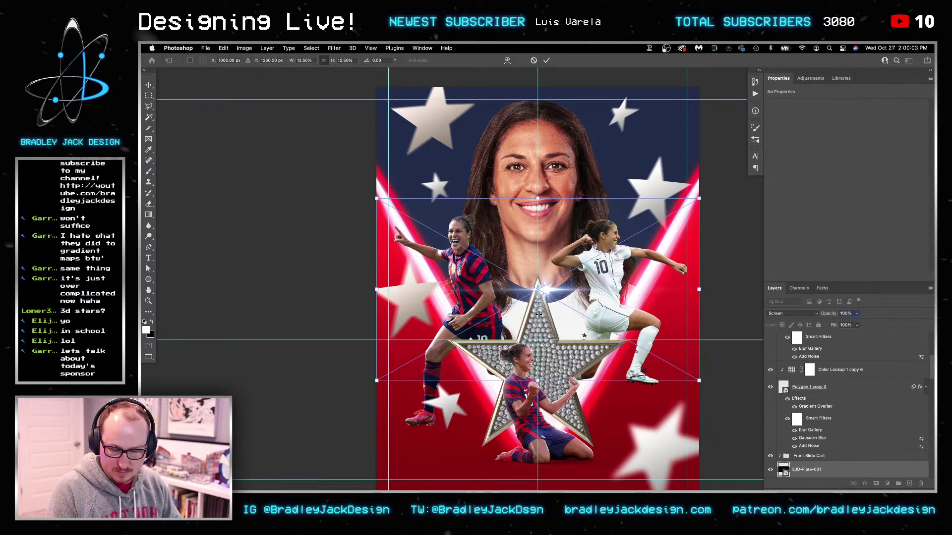
key("Return")
key("z")
left_click_drag(601, 201, 672, 208)
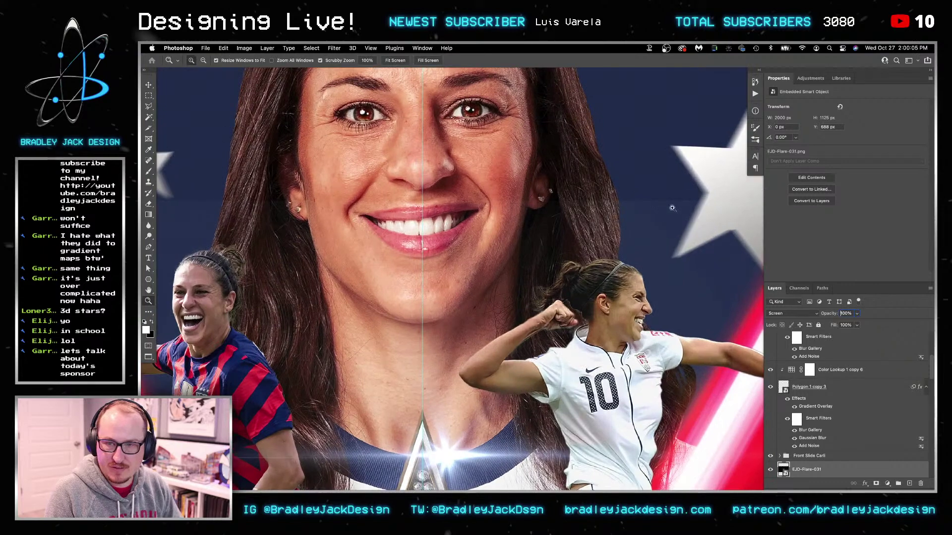
left_click(809, 80)
left_click(801, 100)
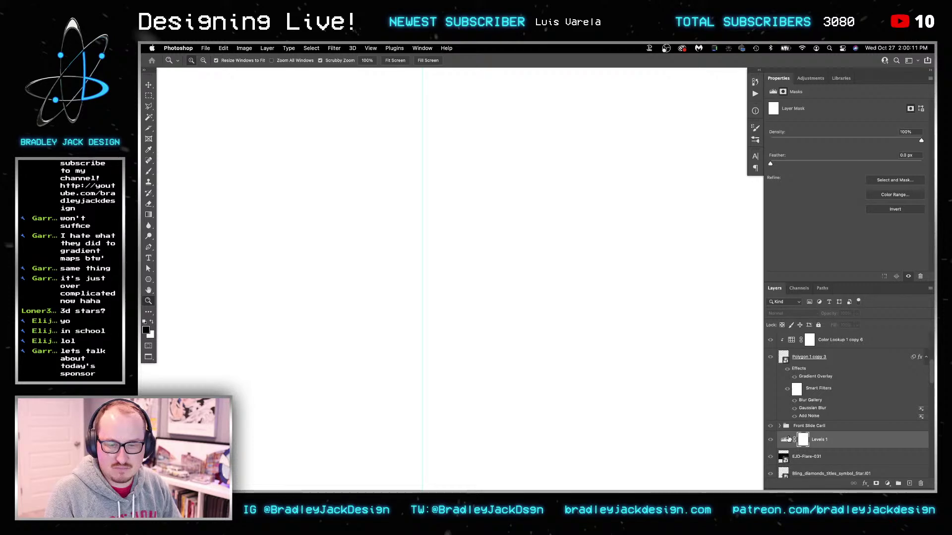
left_click(791, 439)
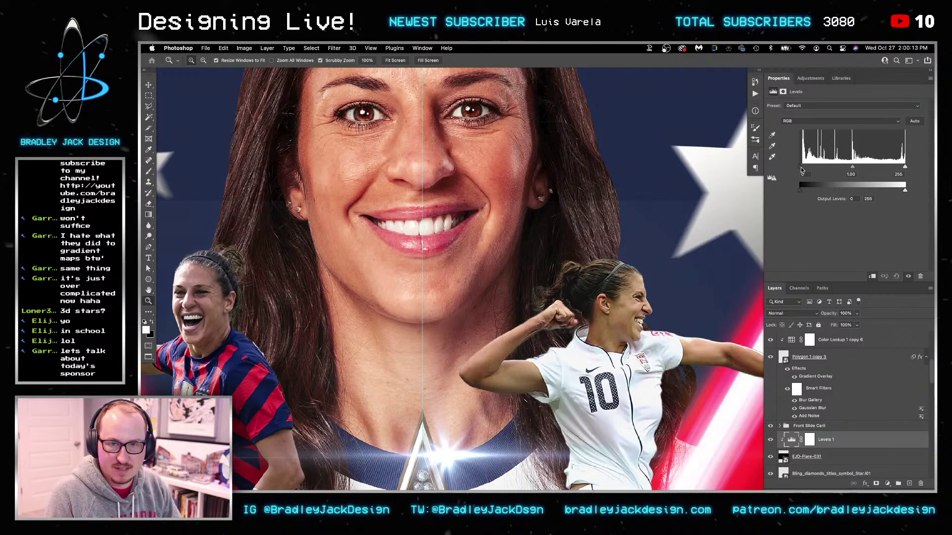
left_click_drag(807, 169, 809, 169)
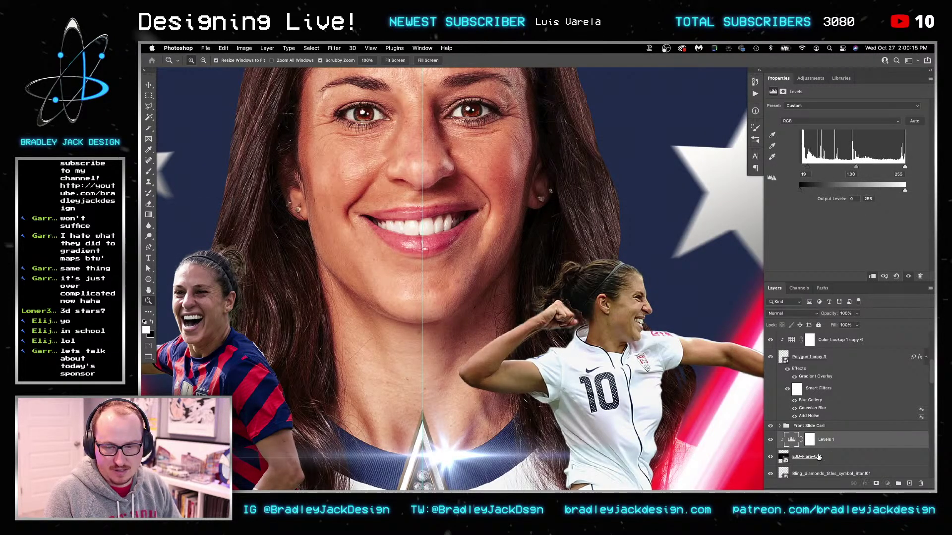
Convert the flare and its Levels adjustment together into one smart object
left_click(818, 457, "shift")
right_click(838, 457)
left_click(799, 208)
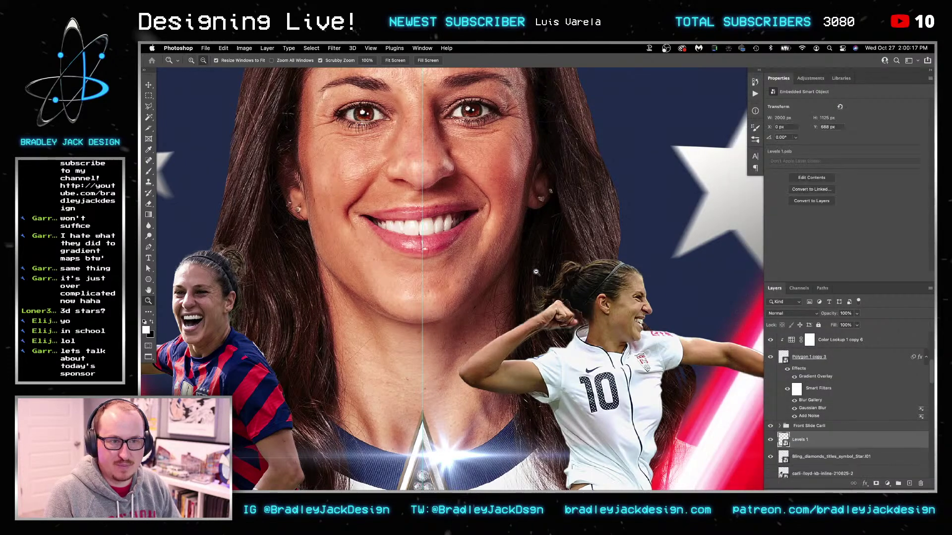
Scale the flare to about 484 px wide on the diamond star's upper point and set its blend mode to Screen
left_click(536, 271, "alt")
left_click(536, 272, "alt")
key("ctrl+t")
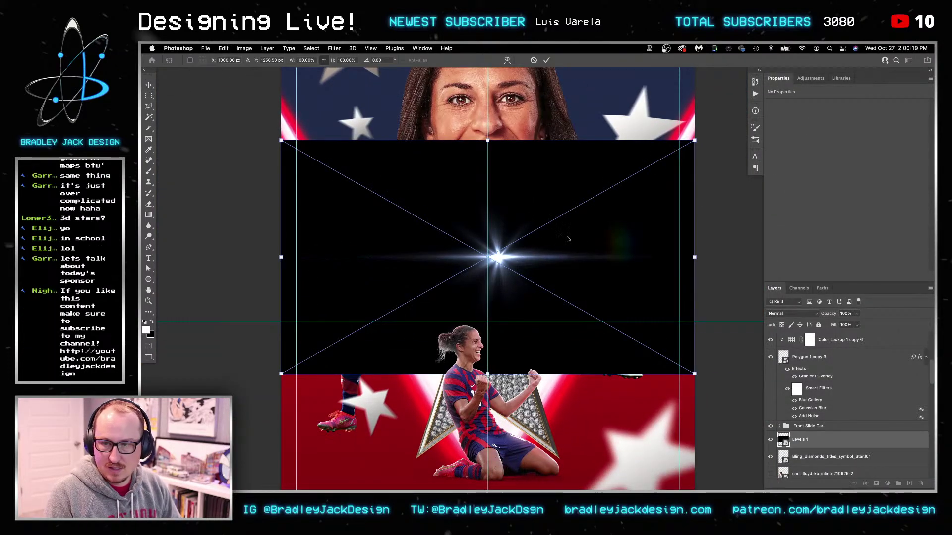
left_click_drag(691, 143, 472, 244)
key("Return")
key("alt+shift+s")
scroll(491, 268, "up", 4)
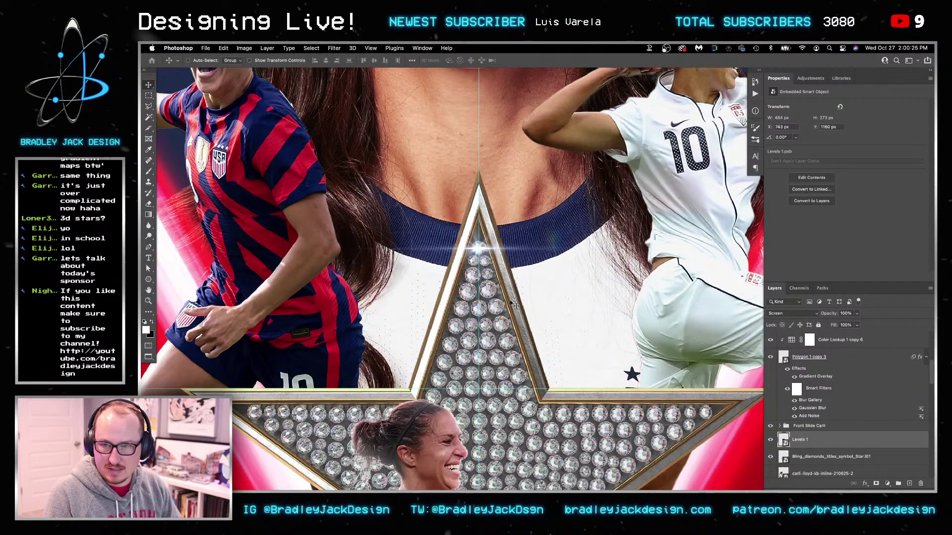
Duplicate the flare and position the copy on the diamonds beside the kneeling player's face
scroll(472, 244, "down", 5)
left_click_drag(466, 131, 607, 341)
key("Right")
key("Right")
key("Right")
scroll(613, 335, "down", 3)
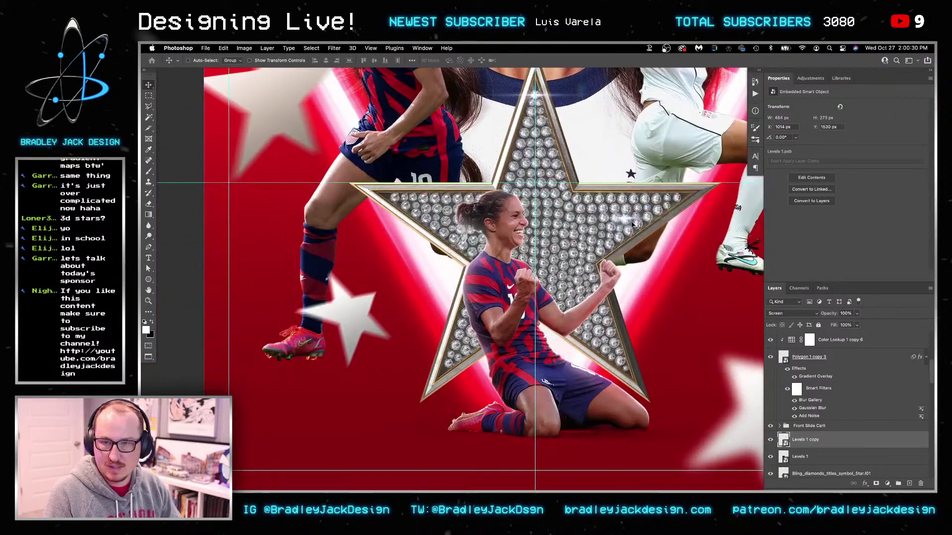
left_click_drag(628, 218, 518, 254)
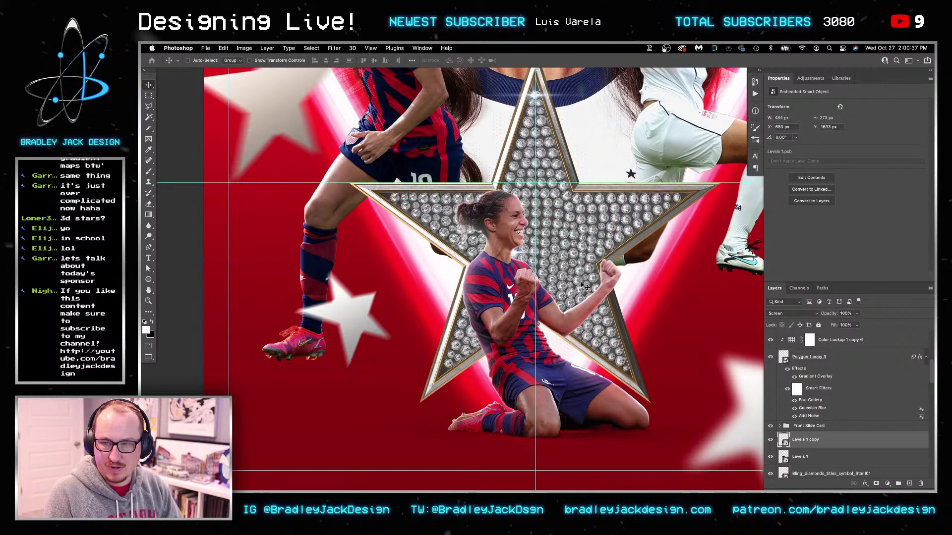
Place further copies of the flare on the diamonds of the star's left and right arms
left_click_drag(584, 264, 495, 213)
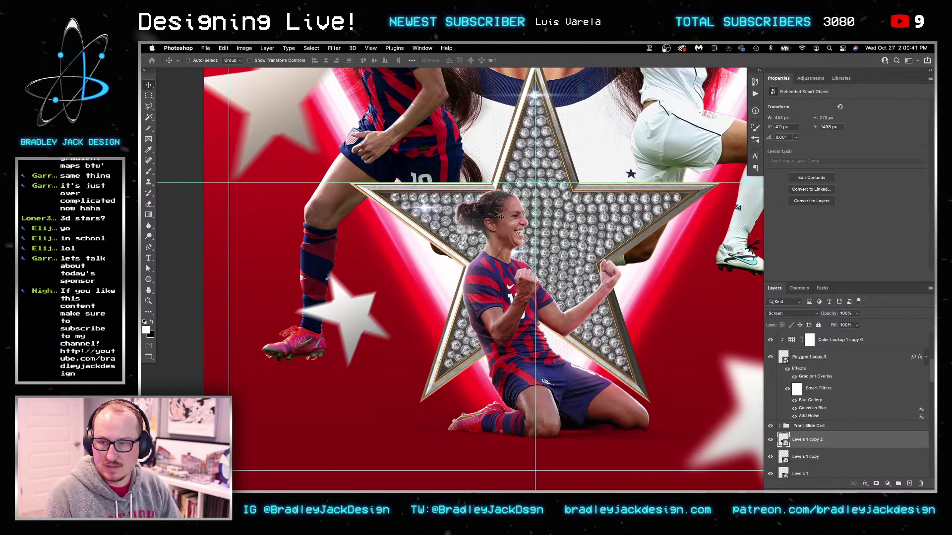
scroll(494, 211, "down", 6)
scroll(501, 225, "up", 6)
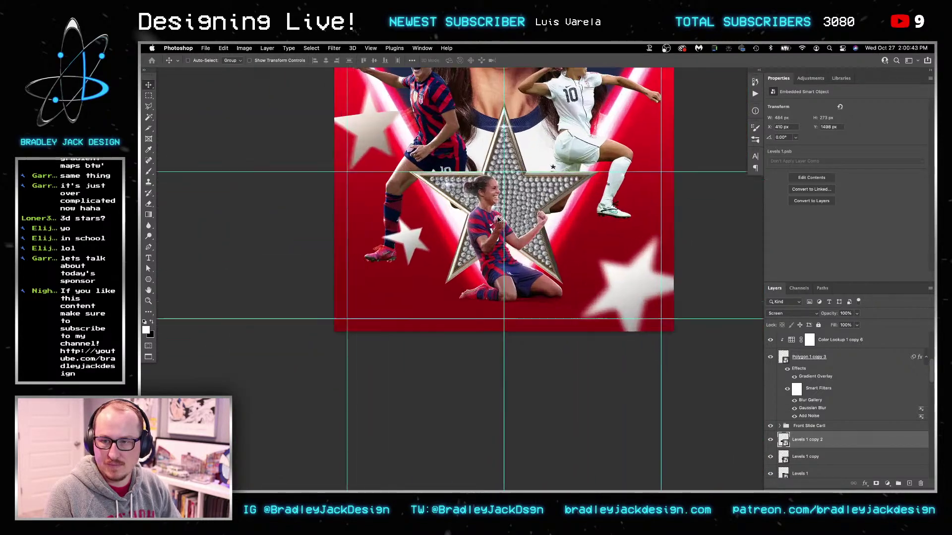
left_click_drag(490, 319, 601, 308)
key("Left")
key("Up")
key("Up")
key("Up")
key("Up")
key("Up")
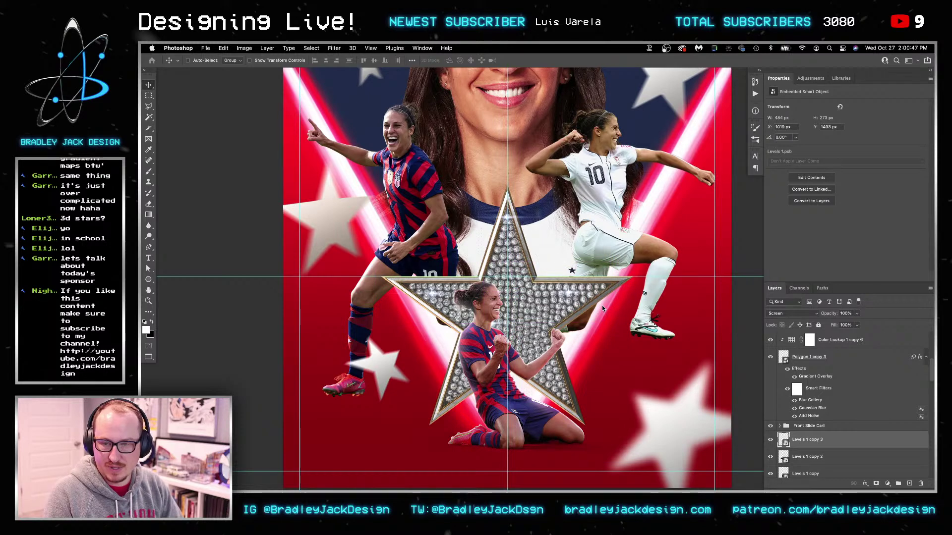
Nudge the right-arm flare down and place another copy on the diamonds near the kneeling player's raised fist
key("Down")
key("Down")
key("Down")
mouse_move(544, 344)
left_mouse_down()
mouse_move(550, 322)
mouse_move(530, 335)
left_mouse_up()
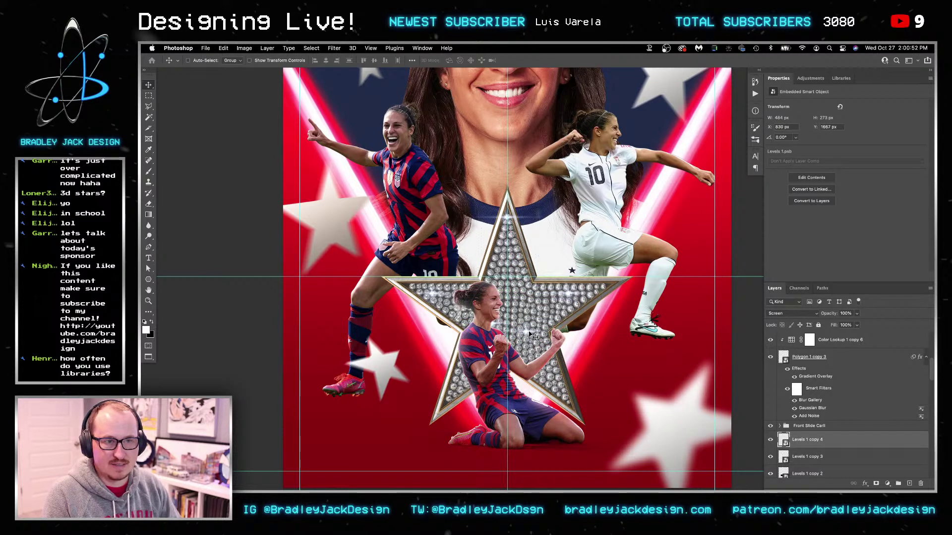
Add a Curves adjustment above the diamond star layer and raise the RGB curve from input 94 to output 142
scroll(833, 449, "down", 5)
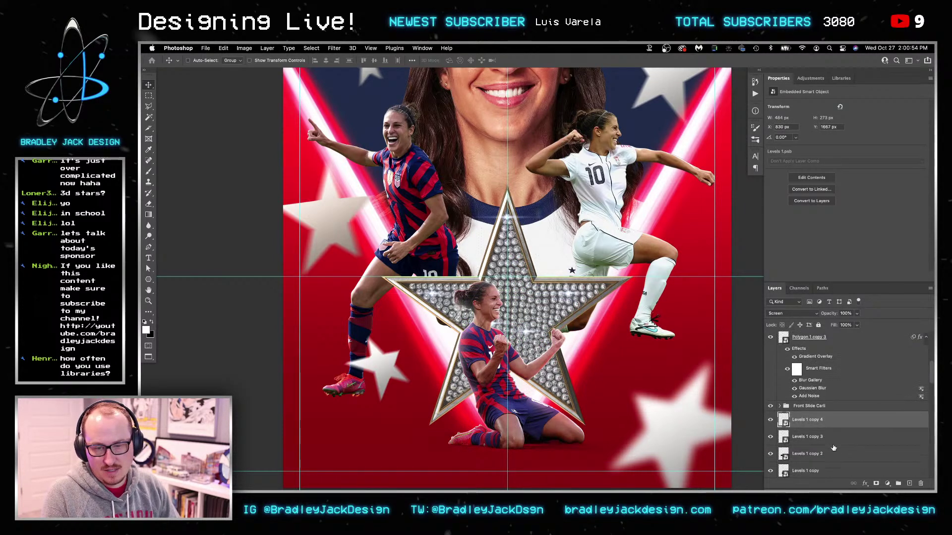
left_click(831, 446)
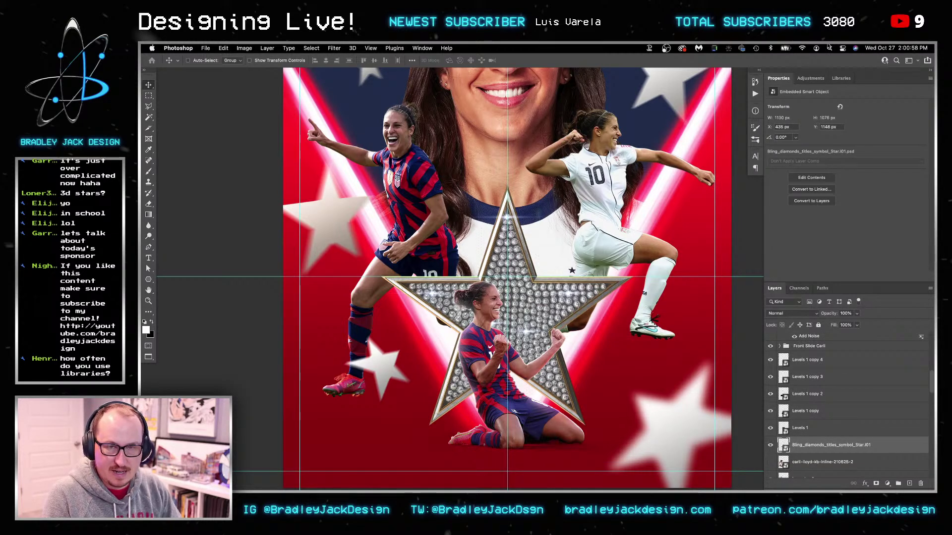
left_click(810, 77)
left_click(795, 94)
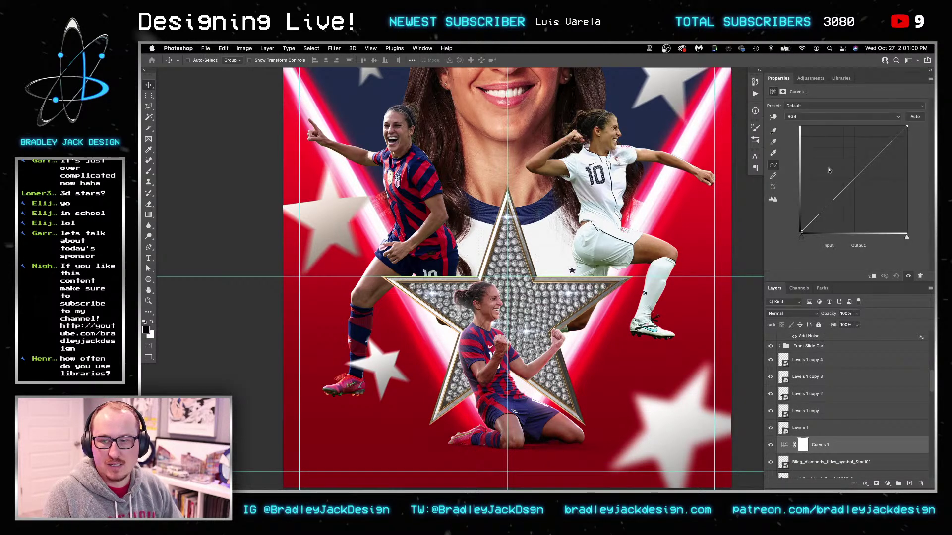
left_click_drag(843, 178, 839, 173)
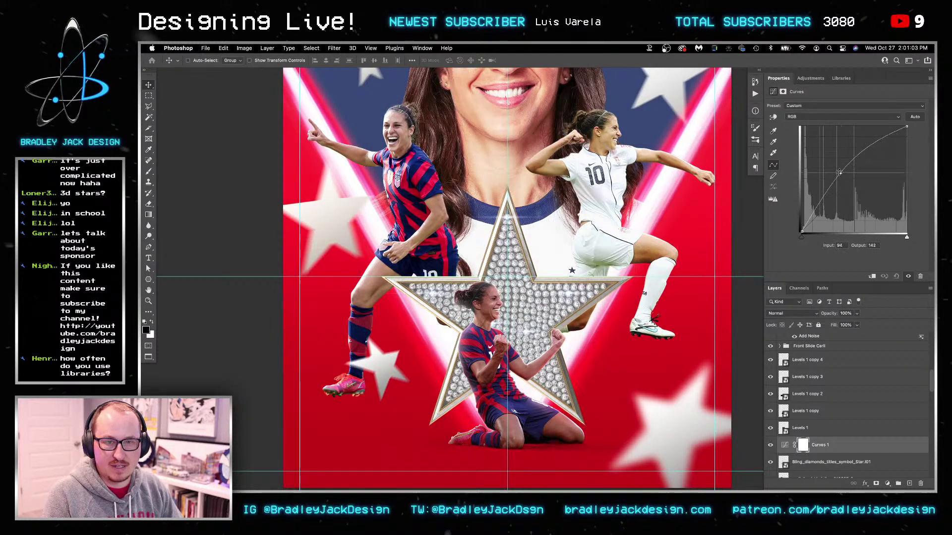
Clip the Curves adjustment to the diamond star and invert its mask to black
left_click(799, 454, "alt")
key("super+i")
left_click(808, 447)
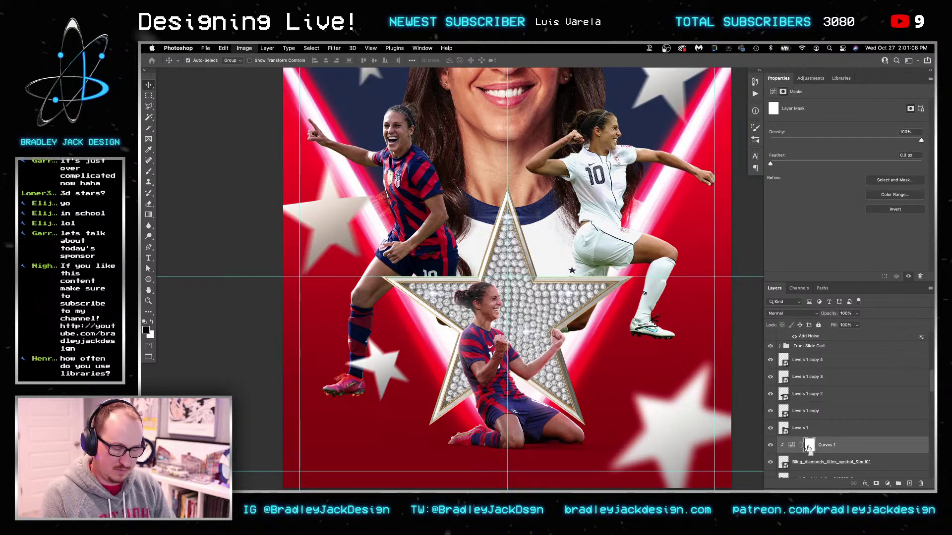
Paint white on the Curves mask with a large soft brush at 20% opacity to brighten the diamonds around the flares
key("b")
key("bracketright")
key("bracketright")
key("bracketright")
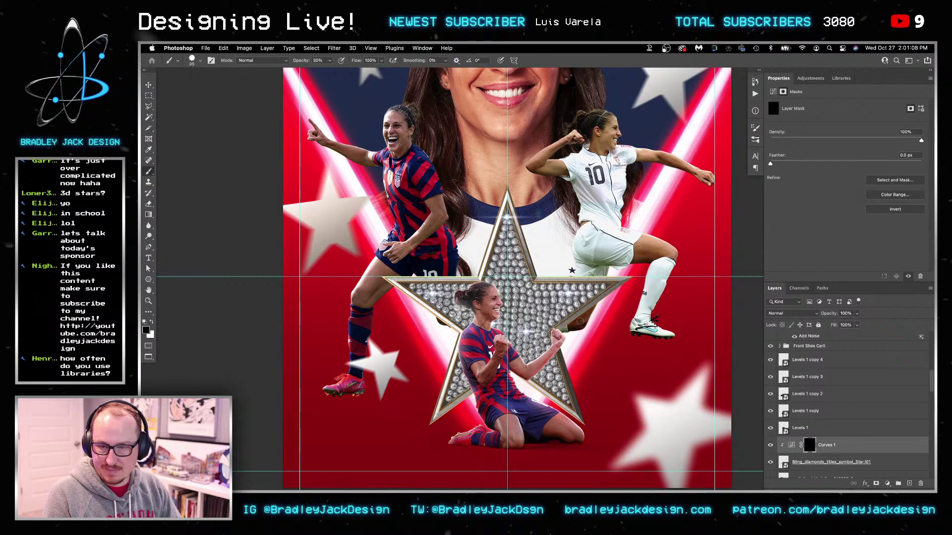
key("bracketright")
key("bracketright")
key("bracketright")
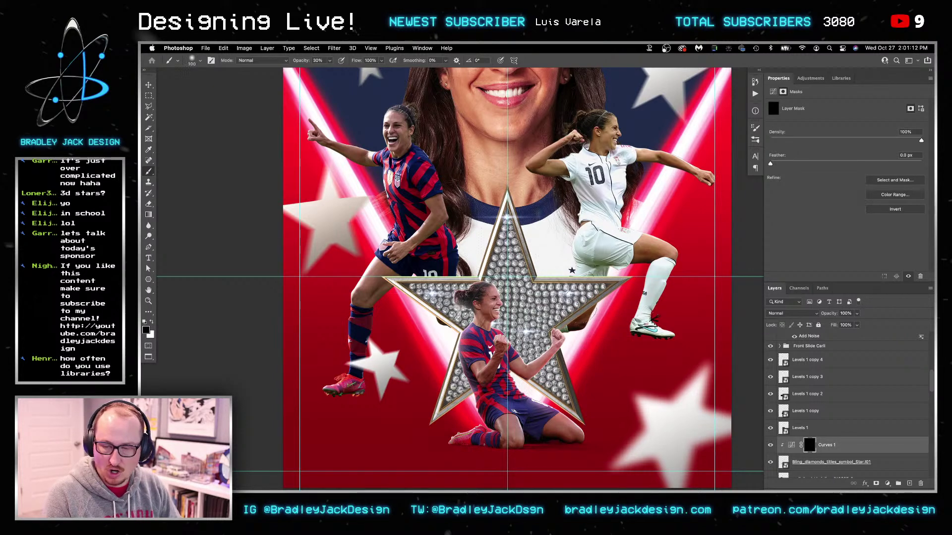
key("x")
key("2")
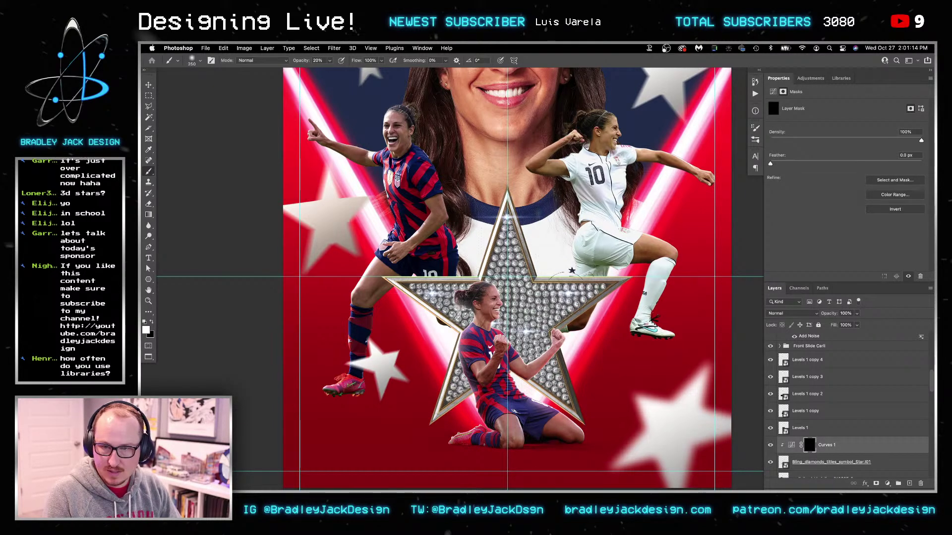
left_click_drag(565, 277, 563, 300)
mouse_move(548, 248)
left_mouse_down()
mouse_move(541, 223)
mouse_move(509, 211)
left_mouse_up()
key("bracketleft")
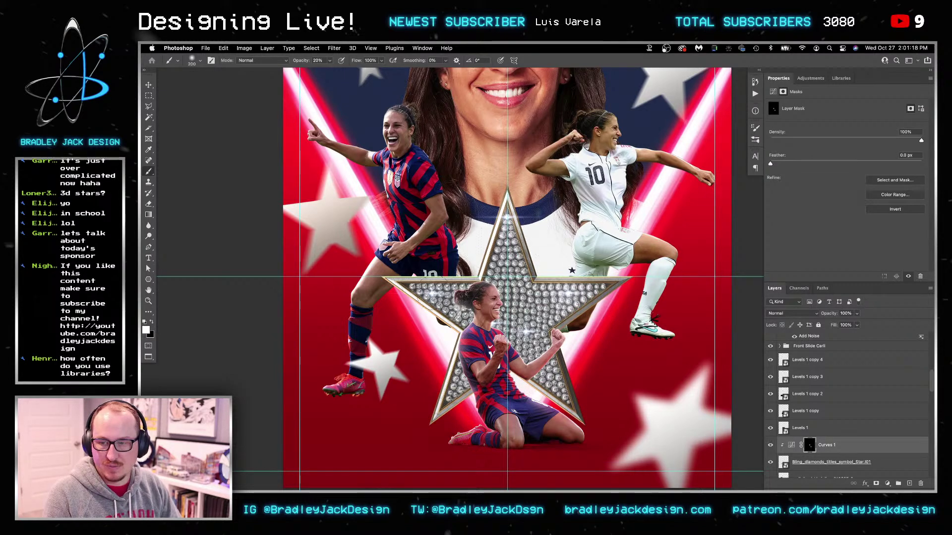
left_click_drag(520, 327, 528, 336)
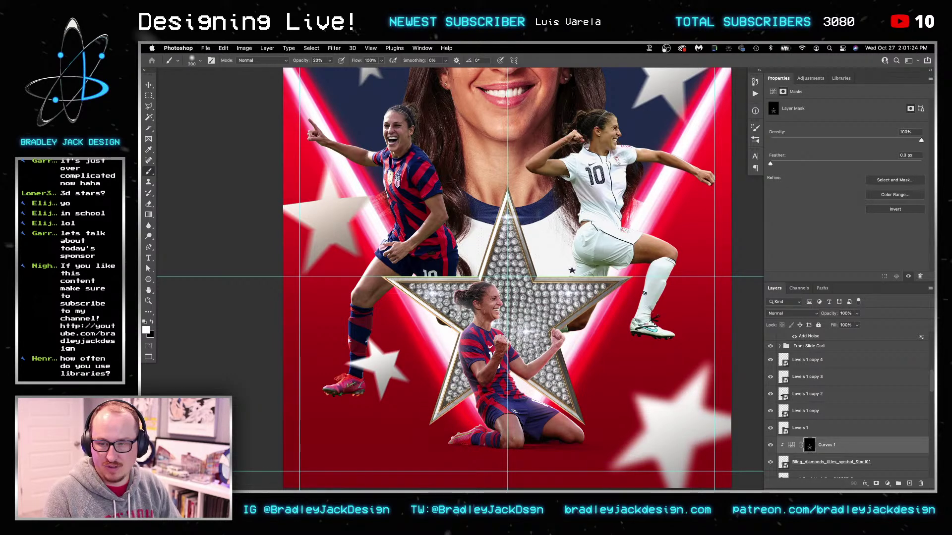
key("v")
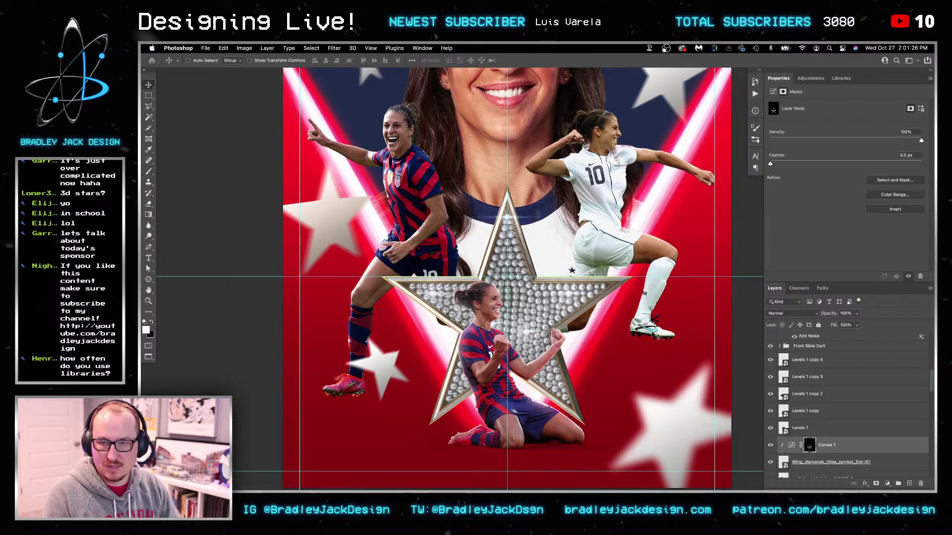
Switch to Adobe Bridge, place EJD-Flare-015.png above the star in the Photoshop poster, and set it to Screen
key("super+Tab")
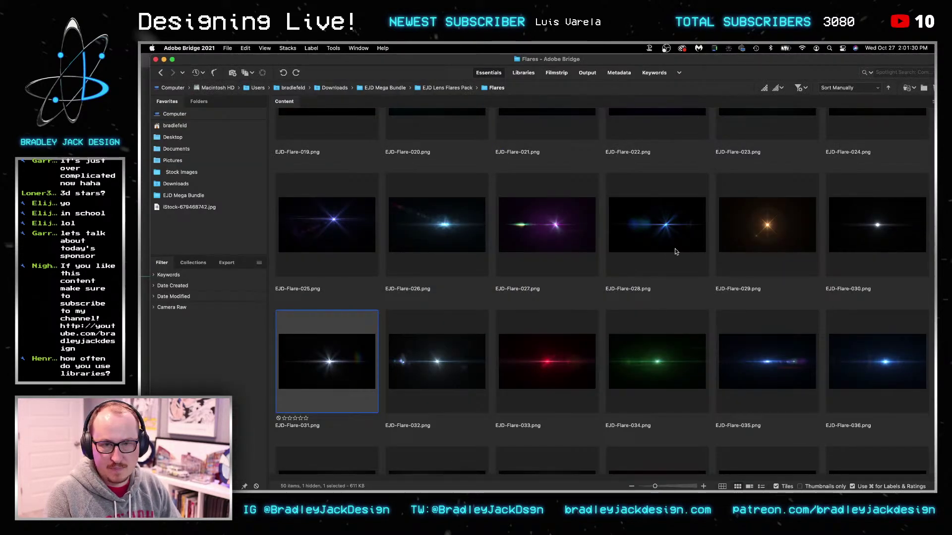
scroll(622, 256, "up", 5)
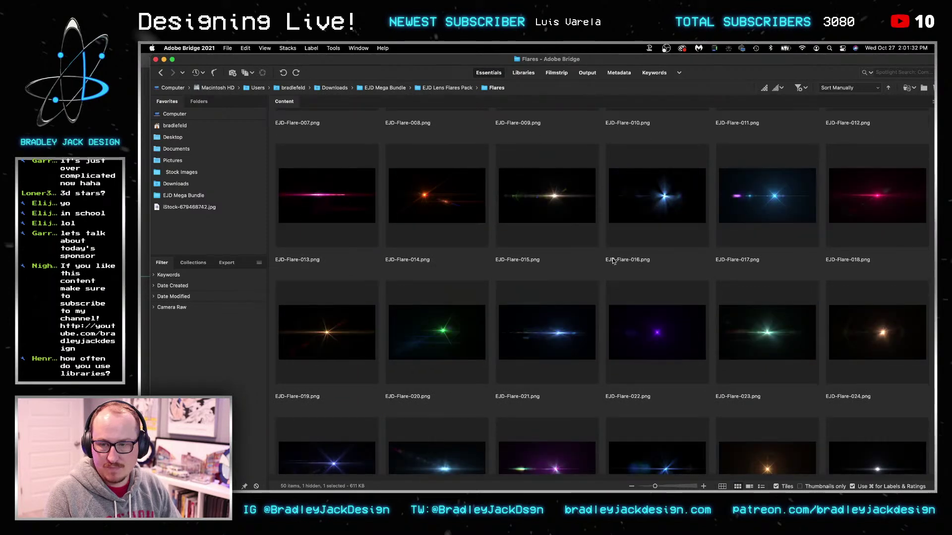
left_click_drag(564, 197, 570, 191)
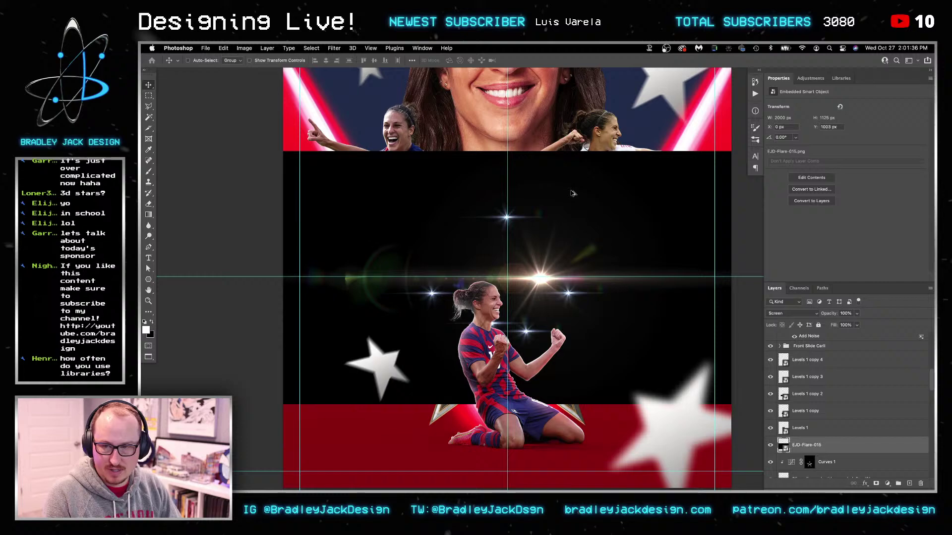
Squash the new flare to about 457 px high and align it with the upper edge of the star's right arm
key("Return")
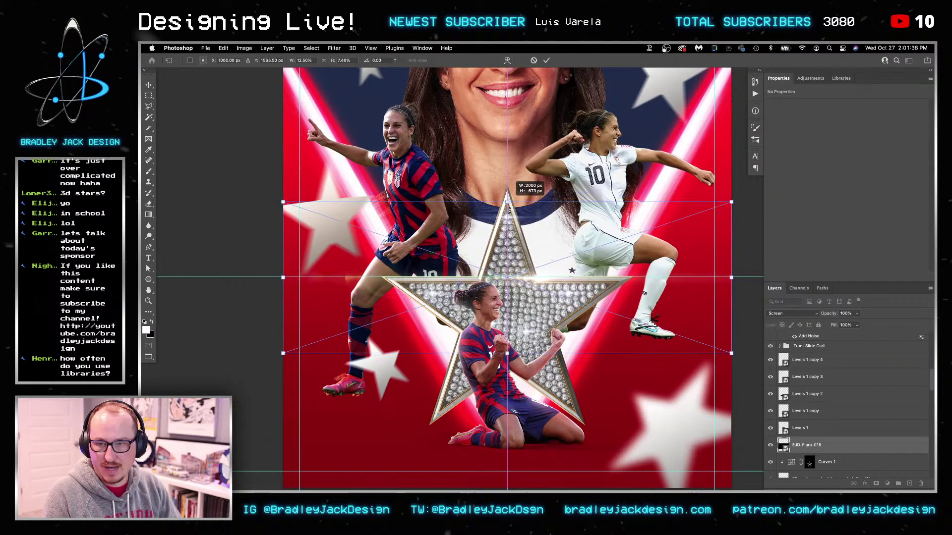
key("z")
left_click(606, 301)
key("v")
left_click_drag(435, 242, 483, 243)
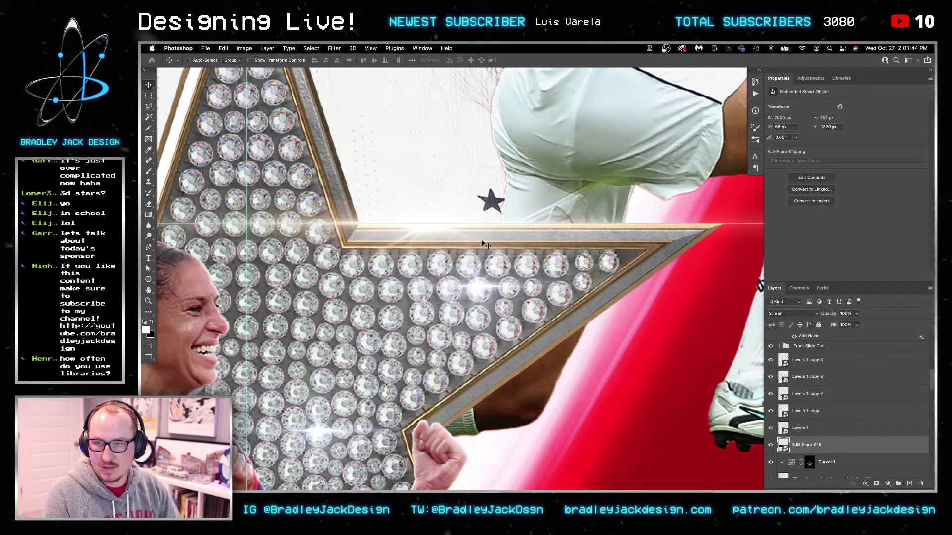
Select the layer of the player in the white number 10 kit and open its smart object contents
key("super+0")
right_click(608, 264)
left_click(644, 272)
double_click(783, 470)
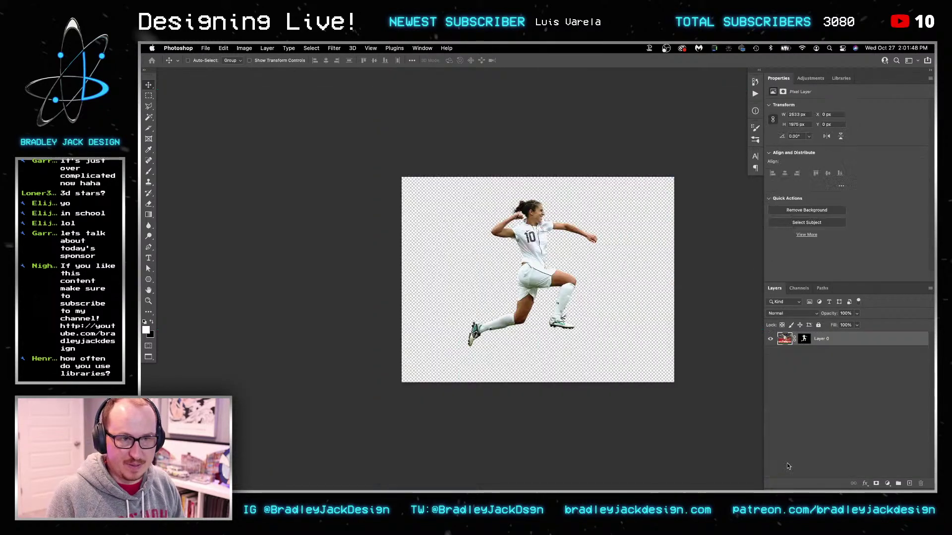
Load the player's layer mask as a selection and contract it
key("z")
key("super+0")
key("v")
left_click(804, 339, "super")
left_click(312, 48)
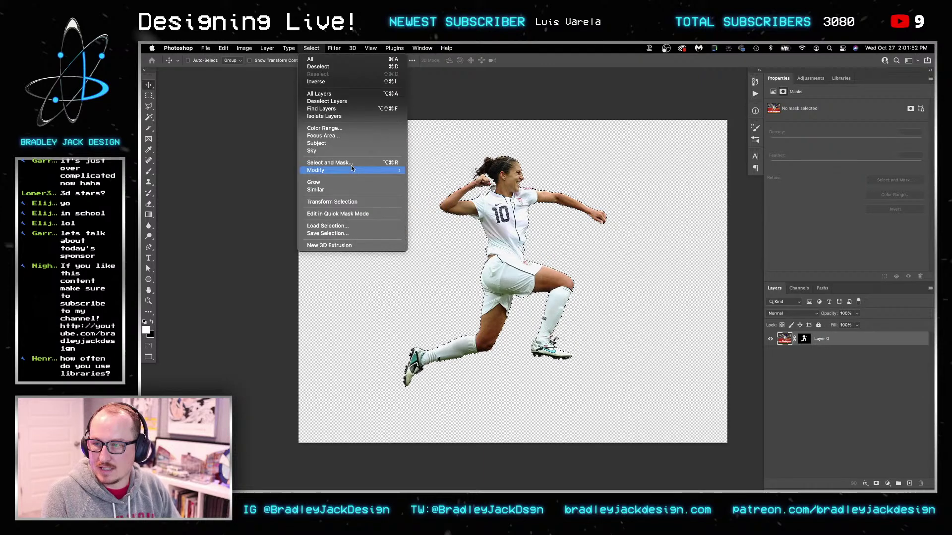
mouse_move(347, 170)
left_click(427, 192)
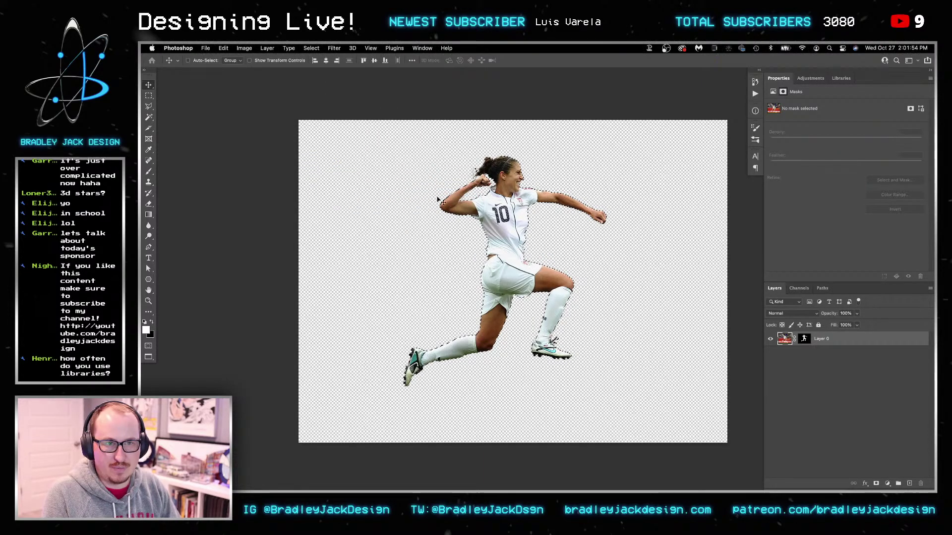
key("Return")
Delete the player's old layer mask, create a new one from the contracted selection, and check the cutout's edges
right_click(805, 338)
left_click(831, 343)
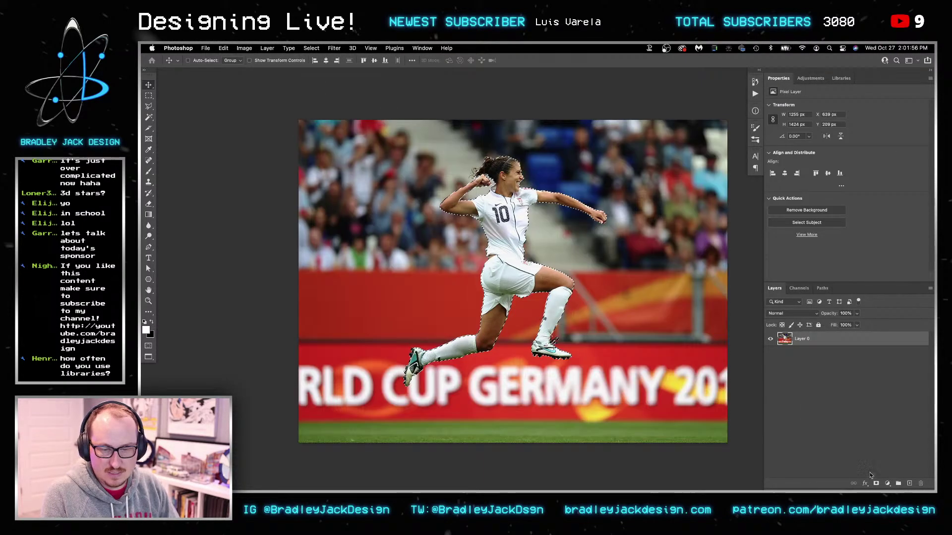
left_click(804, 339, "shift")
key("z")
left_click(525, 317)
key("super+0")
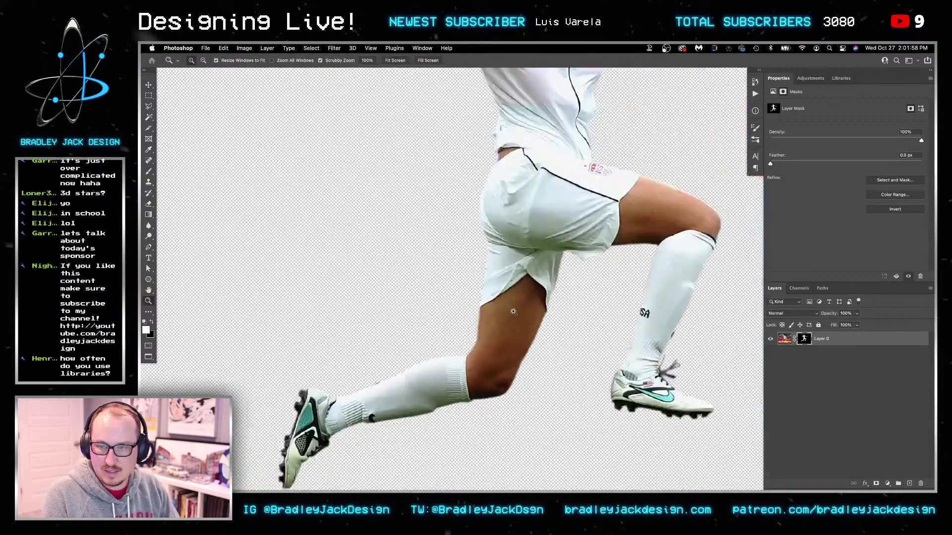
Add a new layer beneath the cutout player and draw a dark green (1e7500) gradient on it as a test backdrop
key("super+shift+alt+n")
key("super+bracketleft")
key("g")
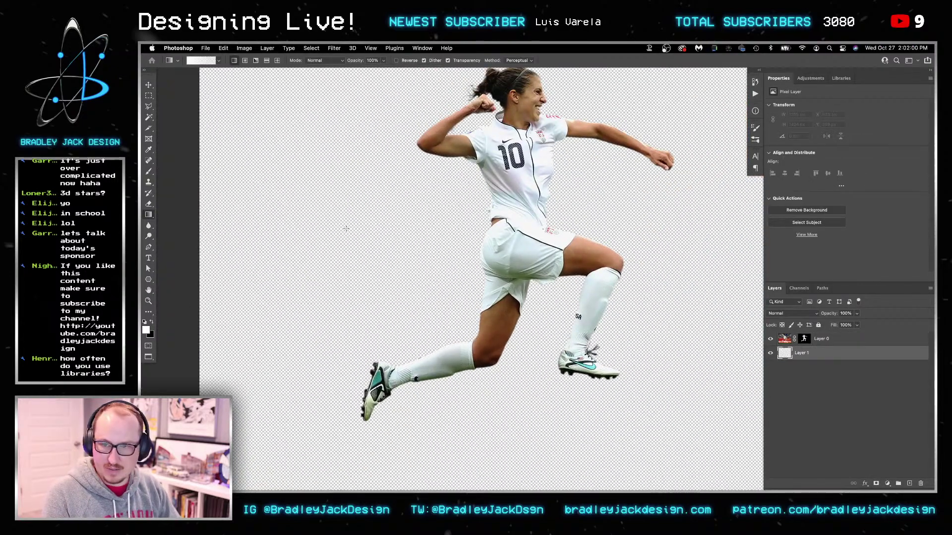
left_click(146, 330)
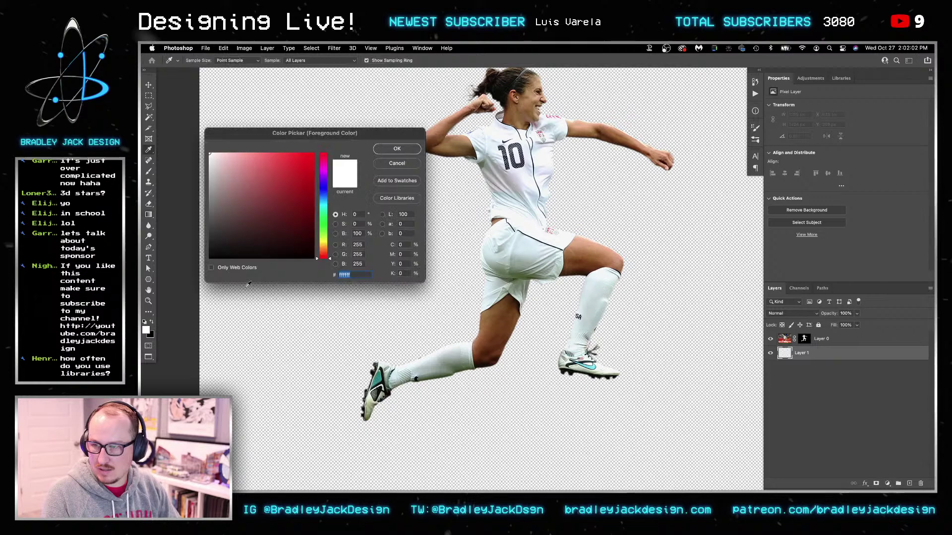
left_click(317, 224)
left_click(304, 160)
left_click(322, 209)
key("Return")
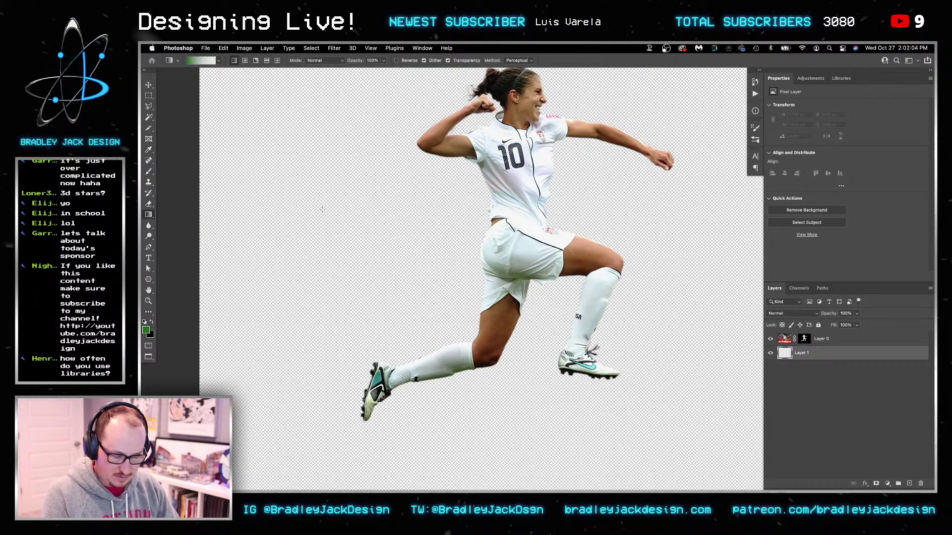
left_click_drag(268, 297, 225, 297)
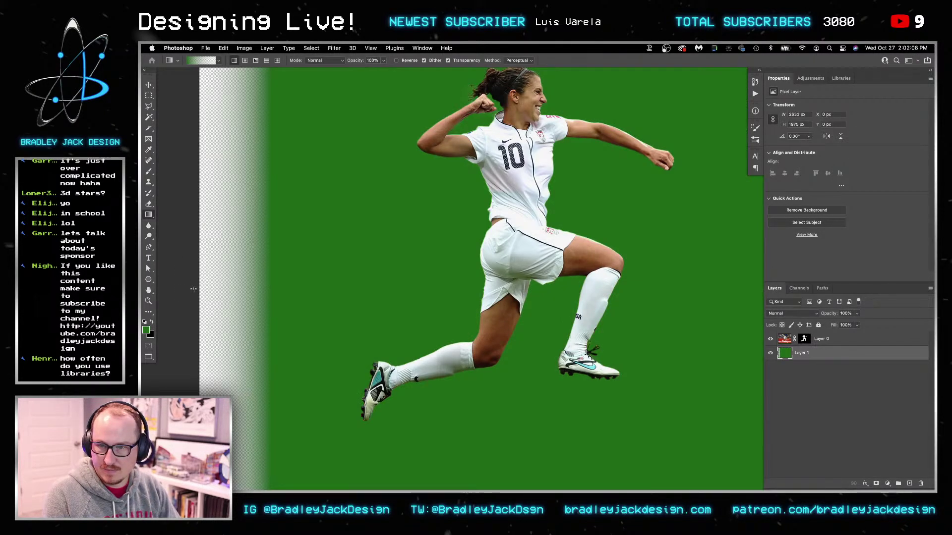
Refill the backdrop layer with turquoise (00bad0) and check the cutout's edges around the shorts
left_click(149, 333)
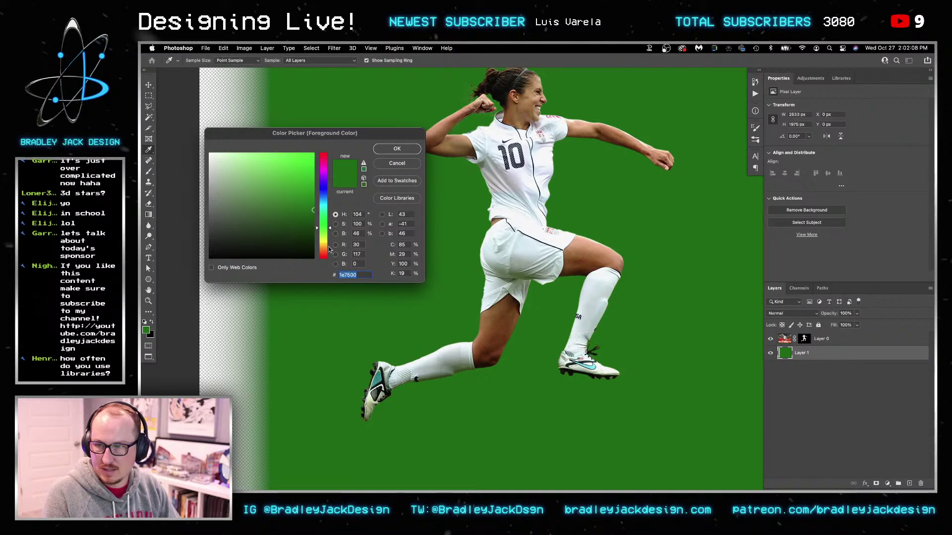
left_click(327, 207)
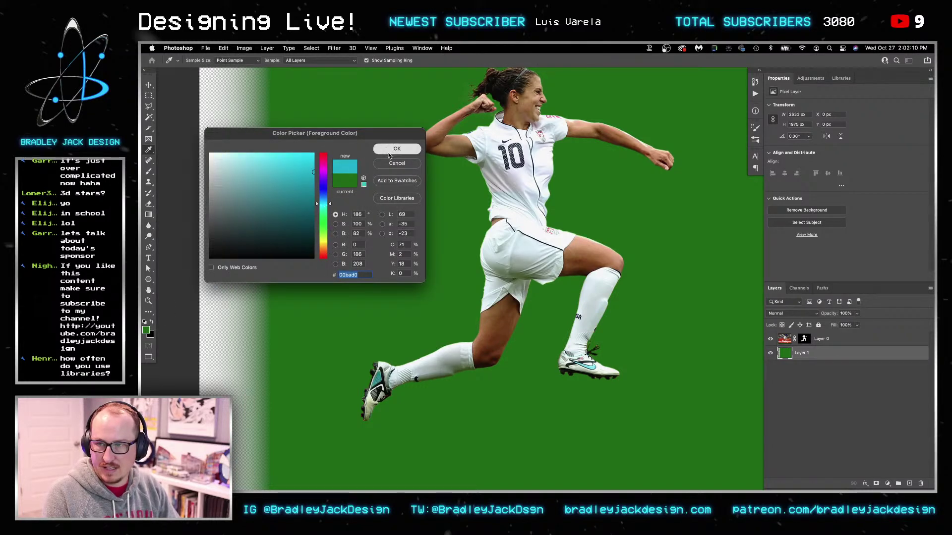
key("Return")
key("alt+BackSpace")
key("z")
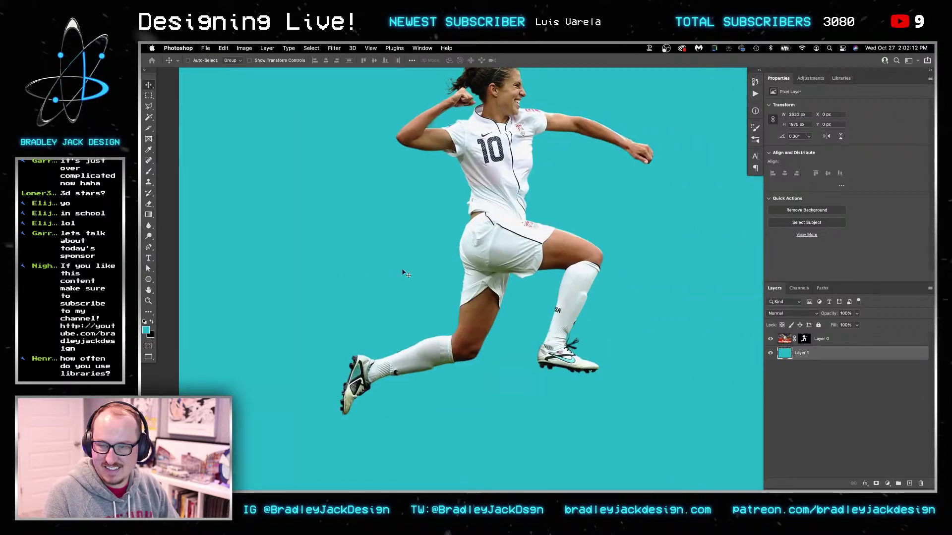
mouse_move(465, 257)
left_mouse_down()
mouse_move(491, 257)
mouse_move(481, 257)
left_mouse_up()
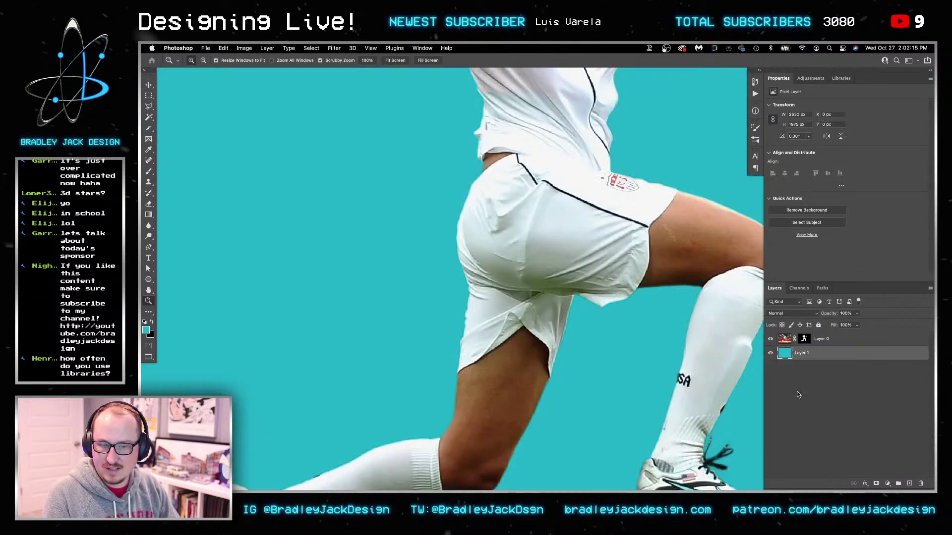
Hide the backdrop layer and compare the player's edges in the poster document with those in the smart object contents
left_click(771, 353)
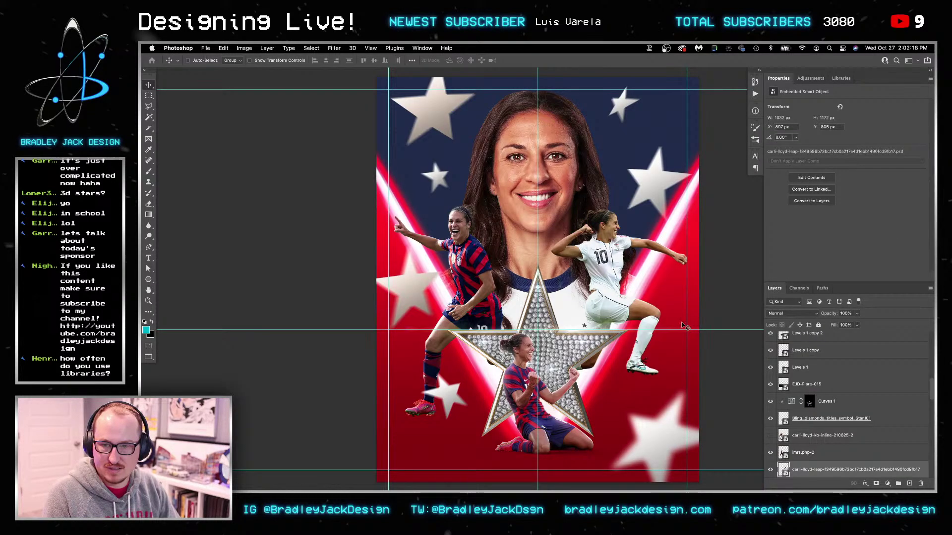
key("z")
left_click_drag(603, 313, 662, 310)
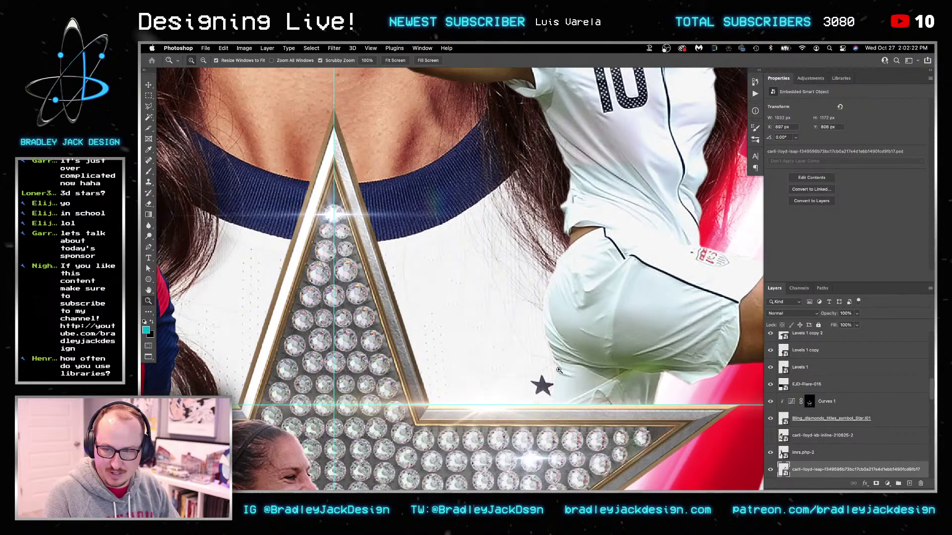
key("ctrl+Tab")
key("ctrl+Tab")
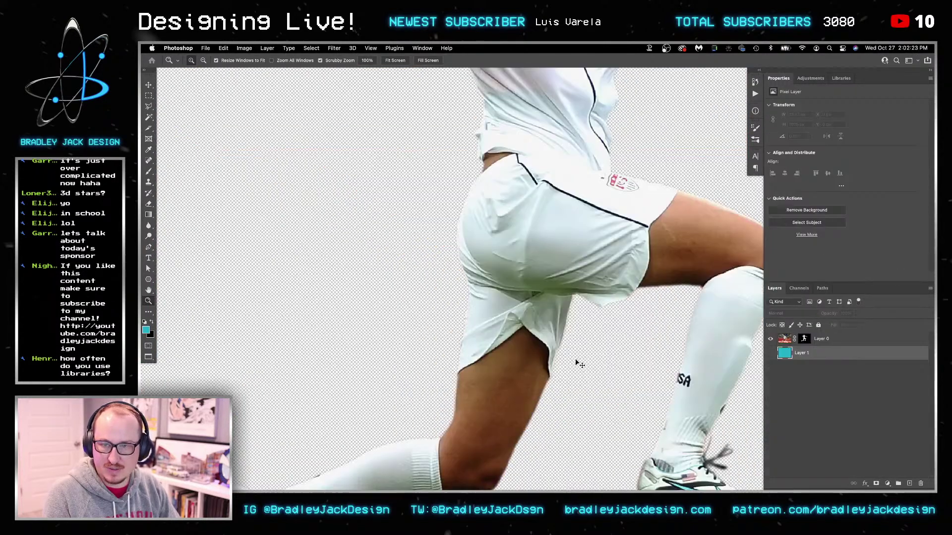
Show the backdrop layer again and fill it with white to judge the cutout's fringe around the shorts
left_click(770, 352)
left_click_drag(570, 327, 337, 334)
key("g")
key("d")
key("x")
key("alt+BackSpace")
key("z")
left_click_drag(518, 347, 683, 336)
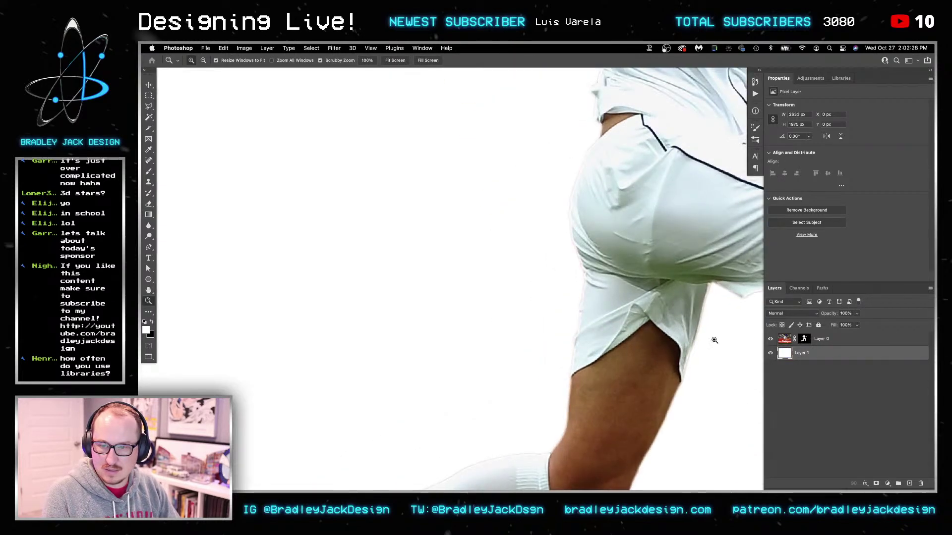
Add a new layer clipped to the player and clone clean fabric over the fringe along the lower rear edge of the shorts leg
key("ctrl+shift+alt+n")
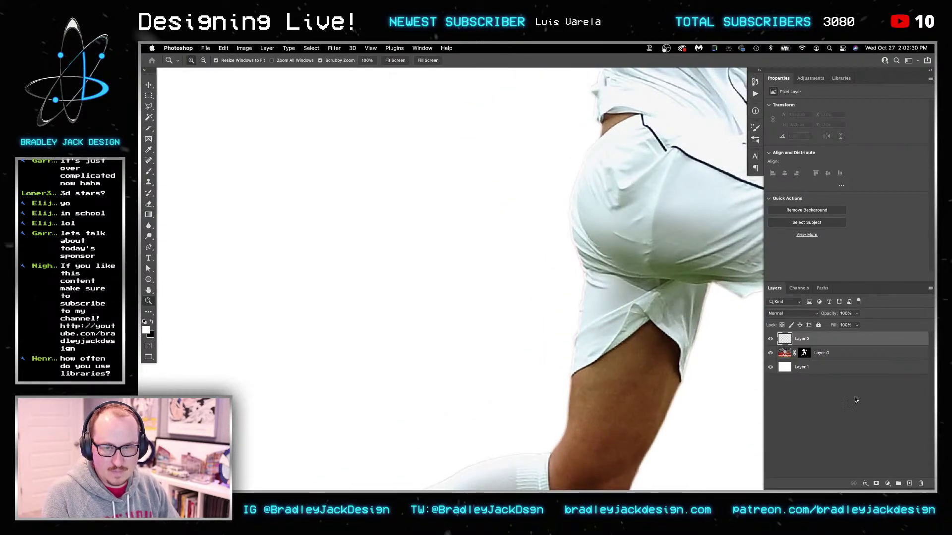
key("ctrl+alt+g")
key("s")
scroll(570, 342, "up", 2)
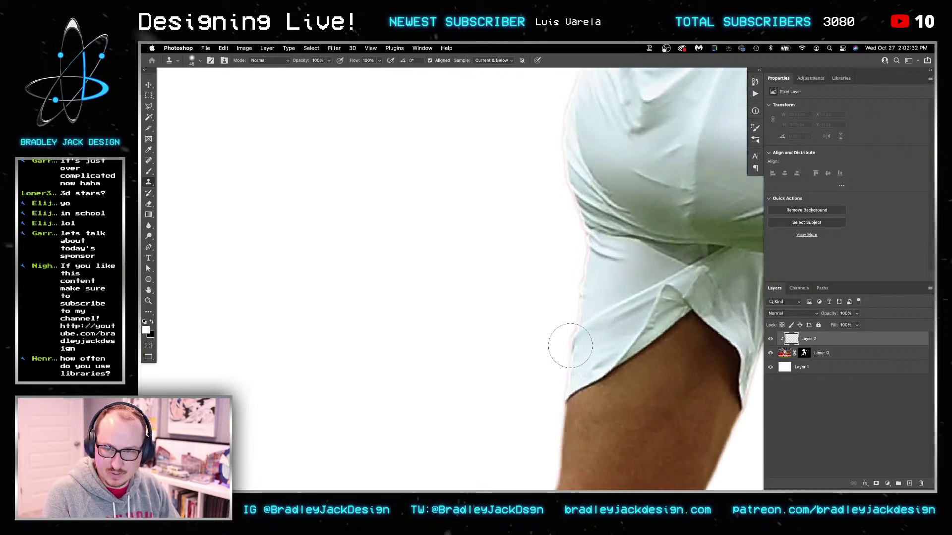
left_click_drag(585, 372, 593, 176)
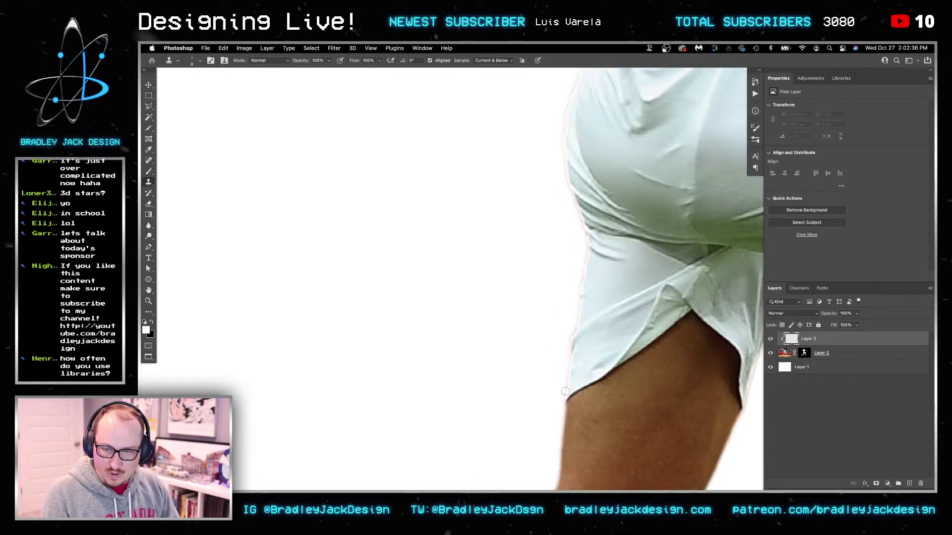
mouse_move(569, 376)
left_mouse_down()
mouse_move(586, 326)
mouse_move(572, 339)
left_mouse_up()
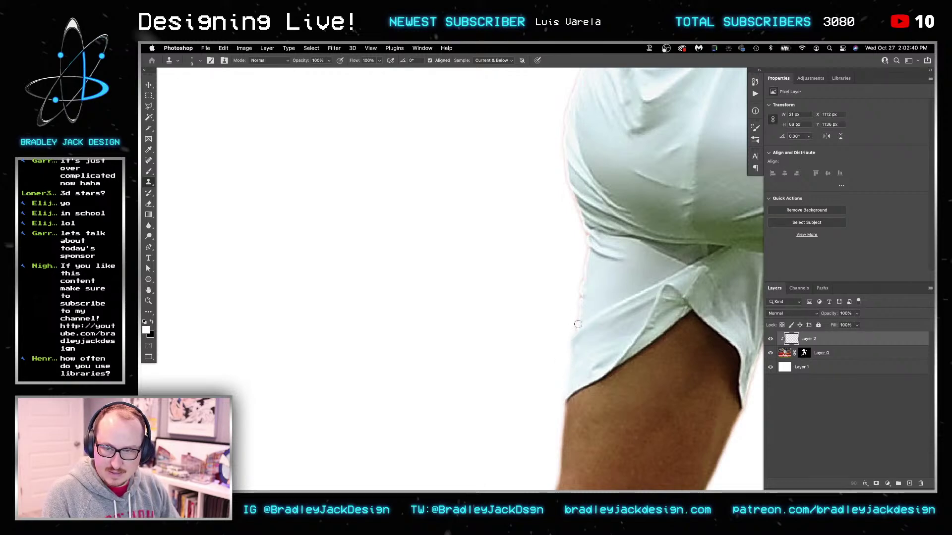
Sample clean fabric with the Clone Stamp and cover the fringe upward along the rear curve of the shorts
left_click(594, 272, "alt")
mouse_move(586, 264)
left_mouse_down()
mouse_move(613, 246)
mouse_move(591, 219)
left_mouse_up()
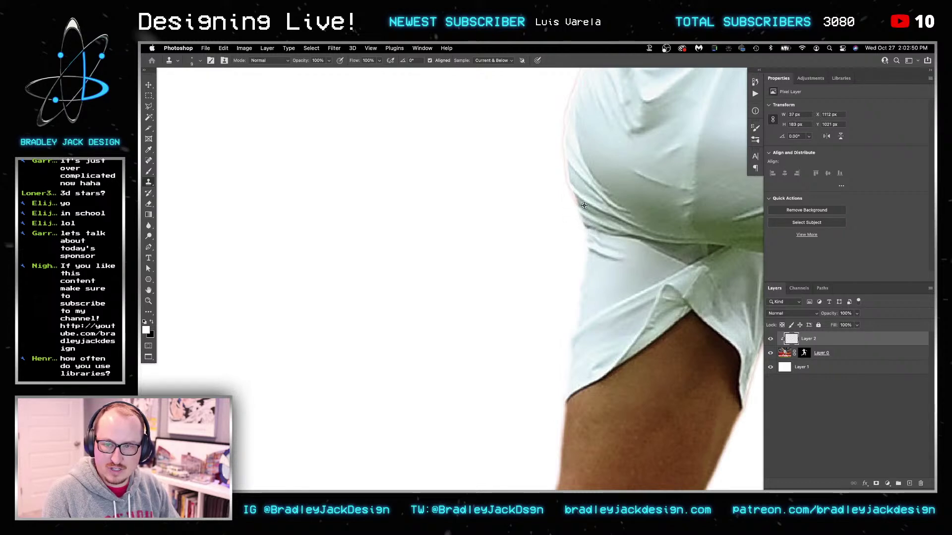
left_click_drag(579, 201, 577, 191)
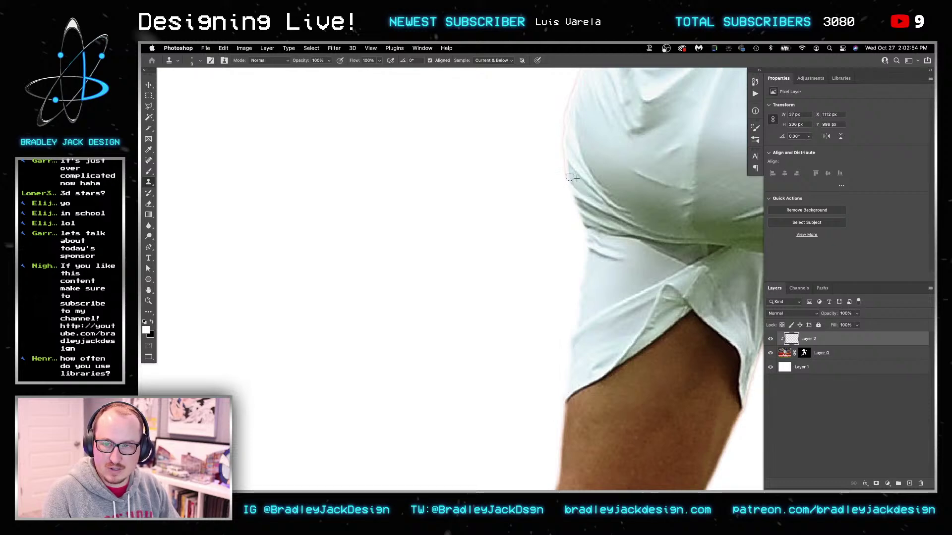
mouse_move(569, 164)
left_mouse_down()
mouse_move(564, 119)
mouse_move(556, 233)
mouse_move(512, 330)
left_mouse_up()
key("space")
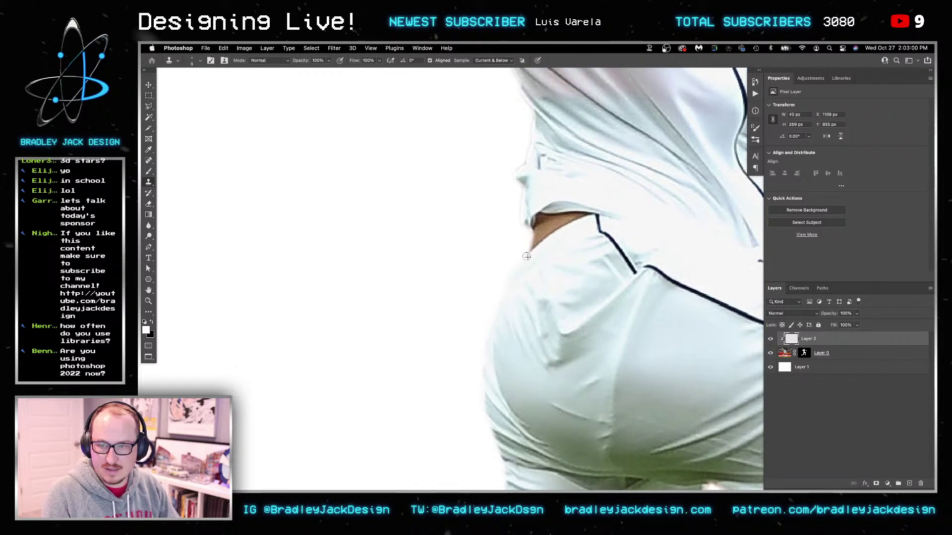
Clone over the fringe from the upper back of the shorts to the rear hem and lower back of the jersey
key("space")
mouse_move(540, 287)
left_mouse_down()
mouse_move(557, 335)
mouse_move(516, 334)
left_mouse_up()
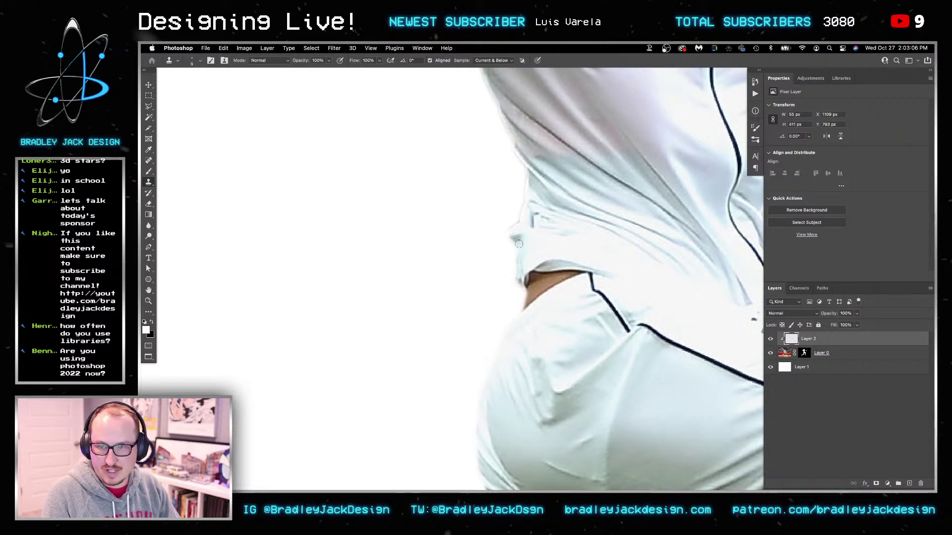
left_click_drag(508, 232, 518, 222)
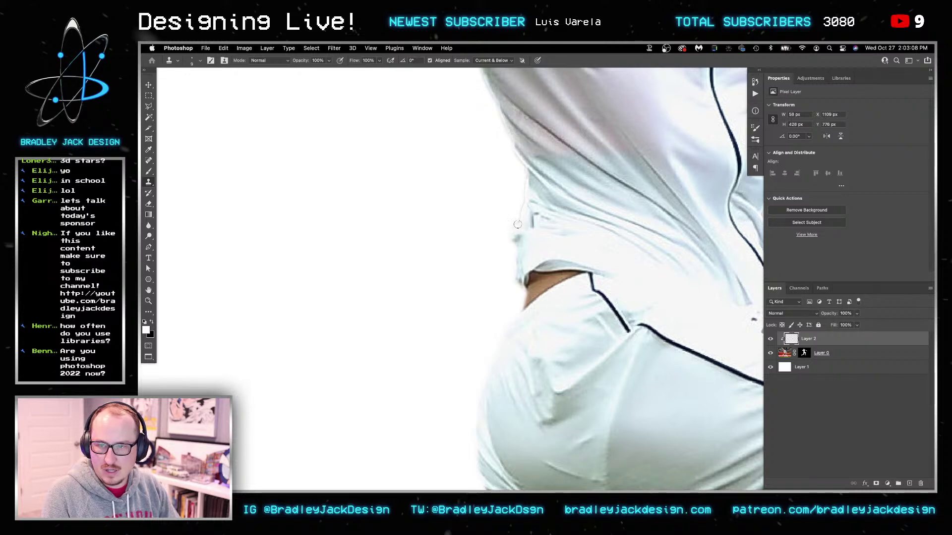
left_click(523, 181)
scroll(518, 256, "down", 5)
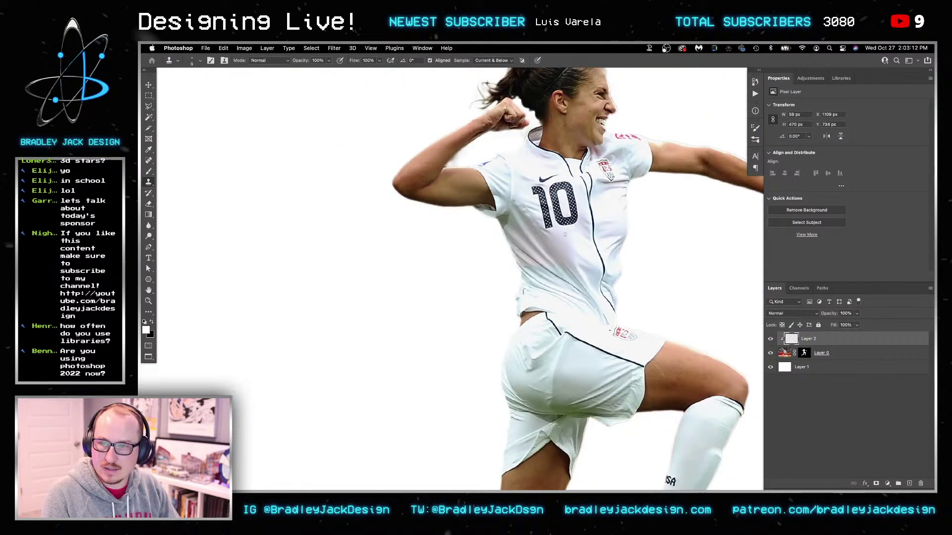
Select the player's layer mask and paint with a small black brush to hide background remnants between the raised fist, neck and collar
left_click(804, 353)
scroll(368, 252, "up", 4)
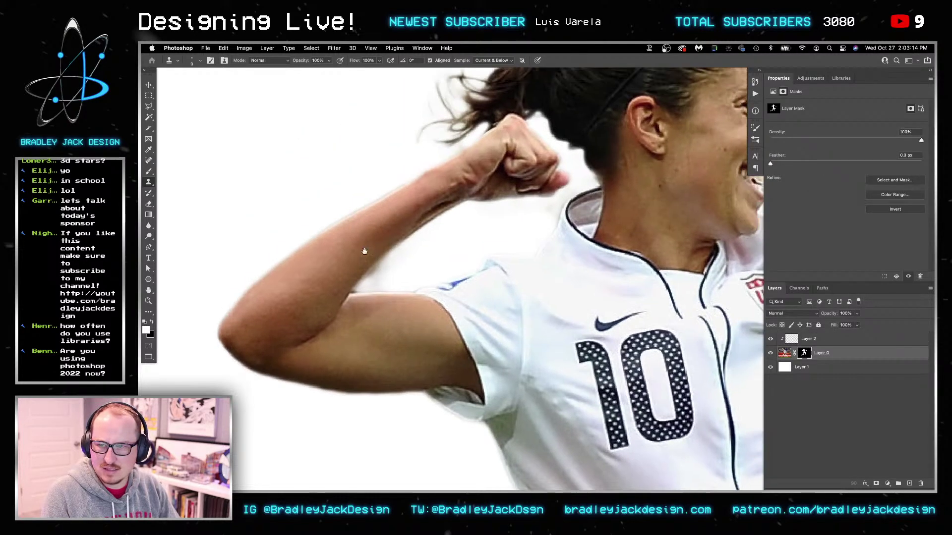
left_click(523, 215, "ctrl+alt")
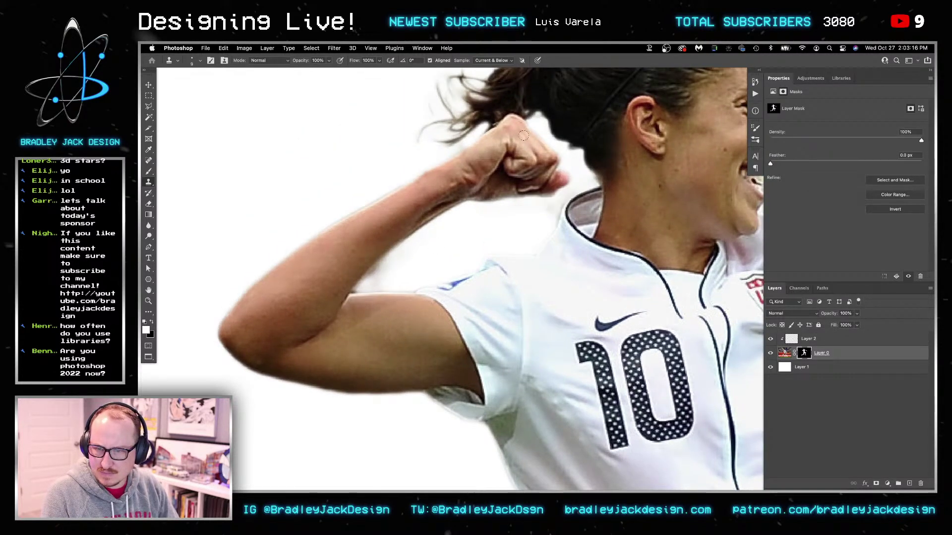
key("bracketright")
key("bracketright")
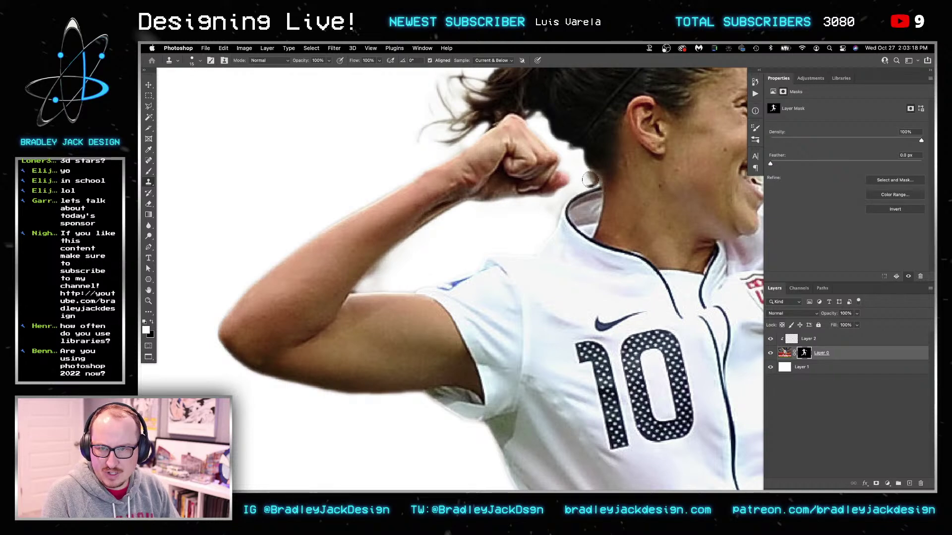
key("b")
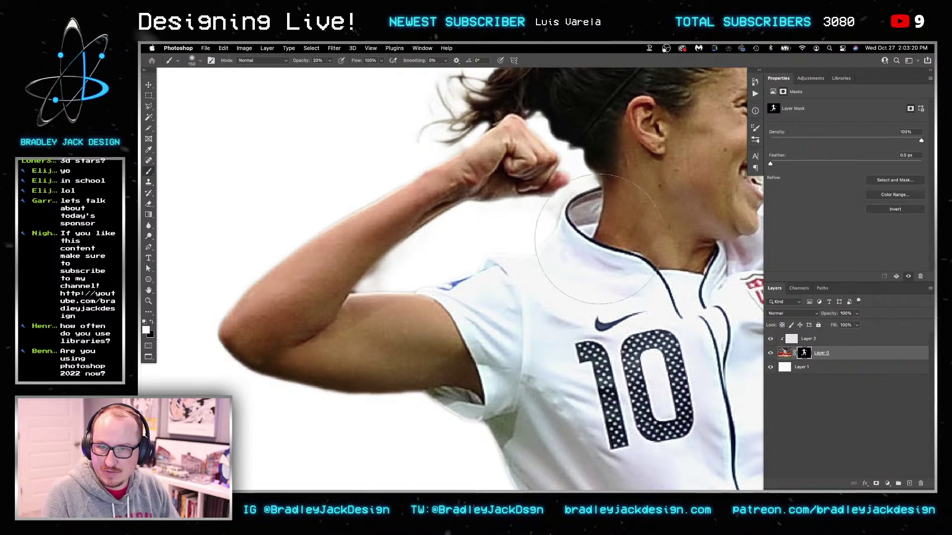
key("x")
key("bracketleft")
key("bracketleft")
key("bracketleft")
key("bracketleft")
key("bracketleft")
key("bracketleft")
key("bracketleft")
key("bracketleft")
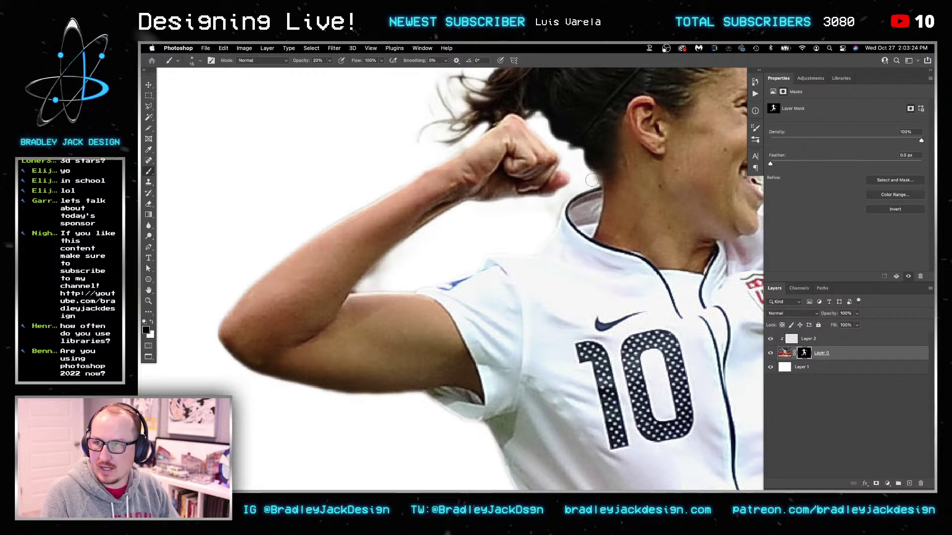
key("bracketleft")
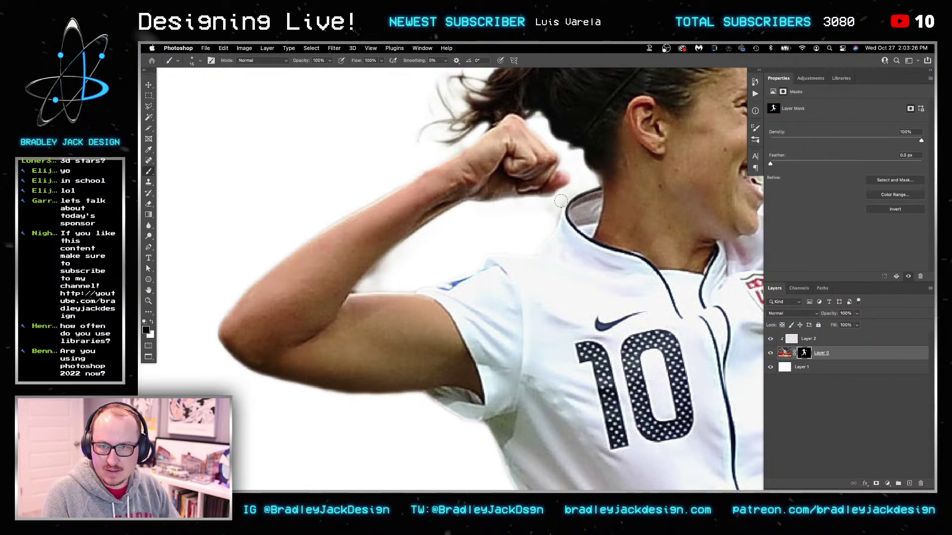
key("bracketright")
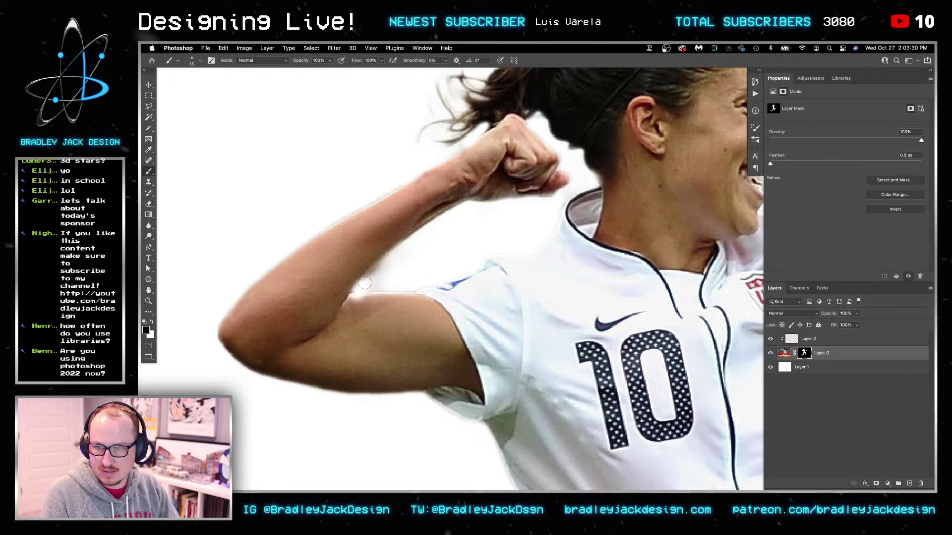
Clean the mask inside the bent elbow at 100% brush opacity, hiding background residue and restoring the arm's edge
left_click_drag(413, 263, 426, 474)
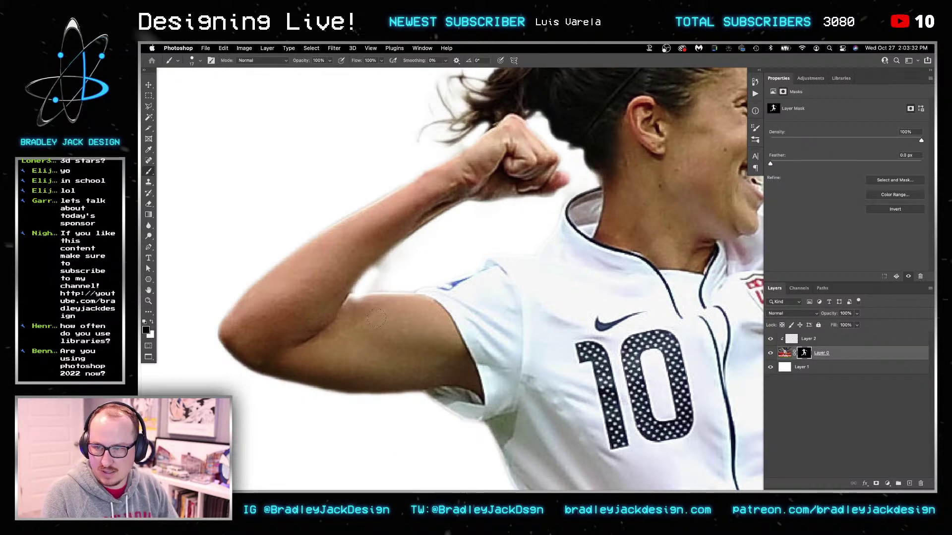
mouse_move(357, 297)
left_mouse_down()
mouse_move(424, 241)
mouse_move(374, 283)
mouse_move(409, 284)
mouse_move(373, 285)
mouse_move(375, 304)
mouse_move(355, 298)
left_mouse_up()
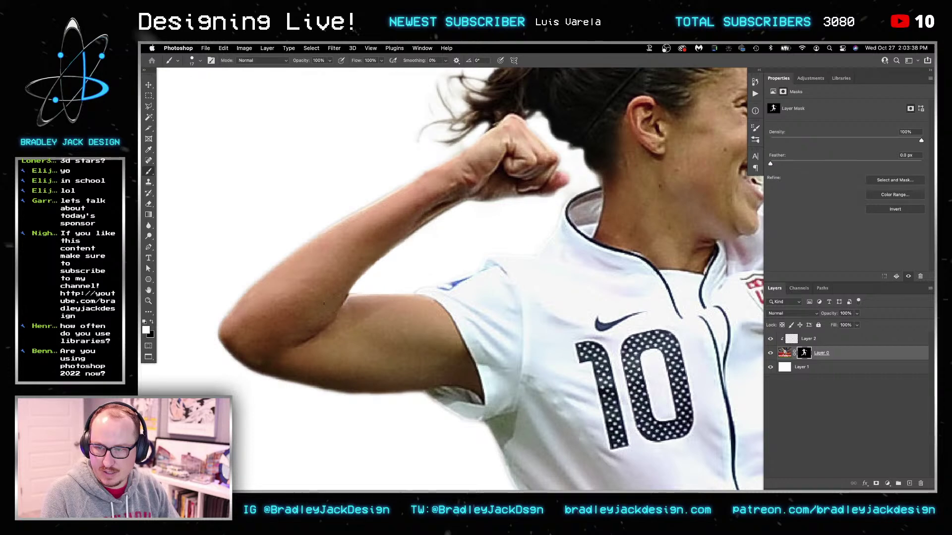
Paint black on the layer mask with a small brush to hide residue along the raised forearm and around the fist
key("x")
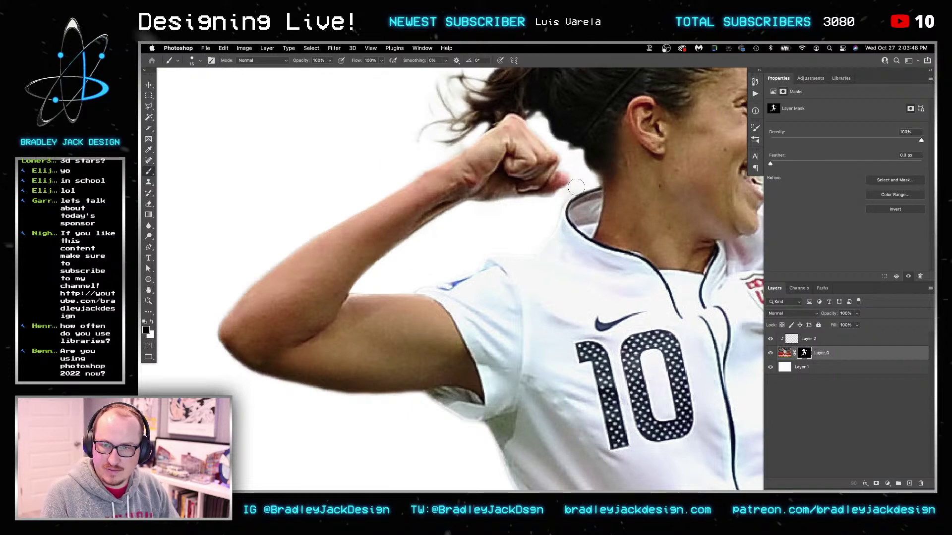
key("bracketleft")
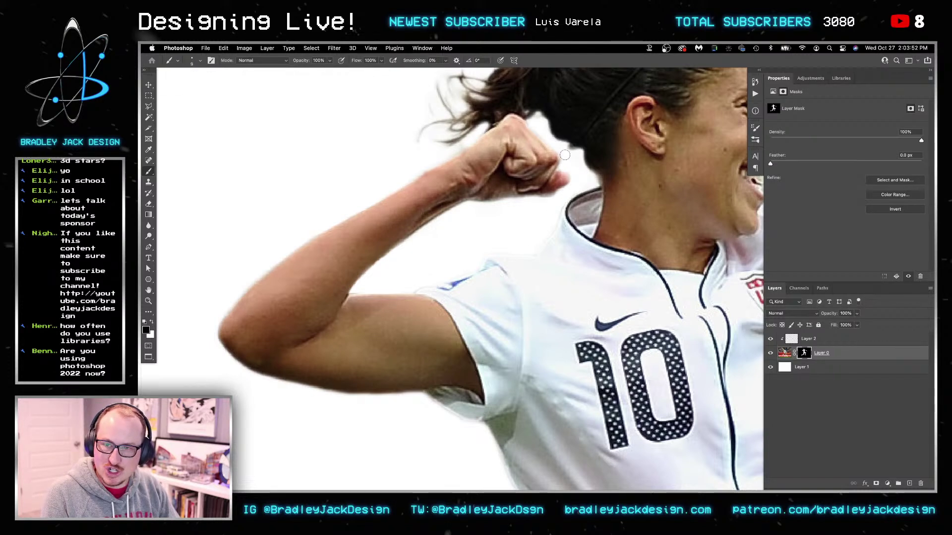
scroll(521, 147, "down", 5)
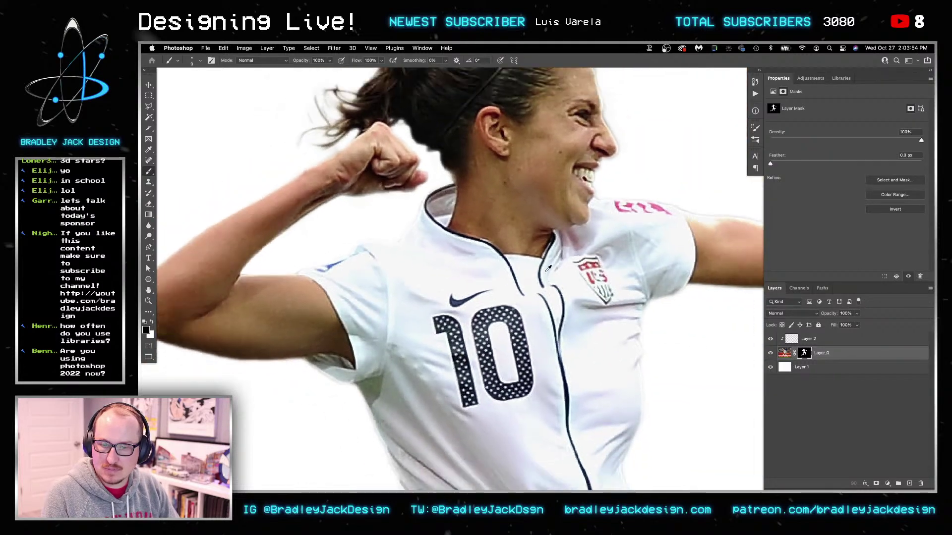
Use the Clone Stamp on Layer 2 over the light fringe along the outstretched hand and wrist, undoing the last stroke
scroll(689, 317, "up", 5)
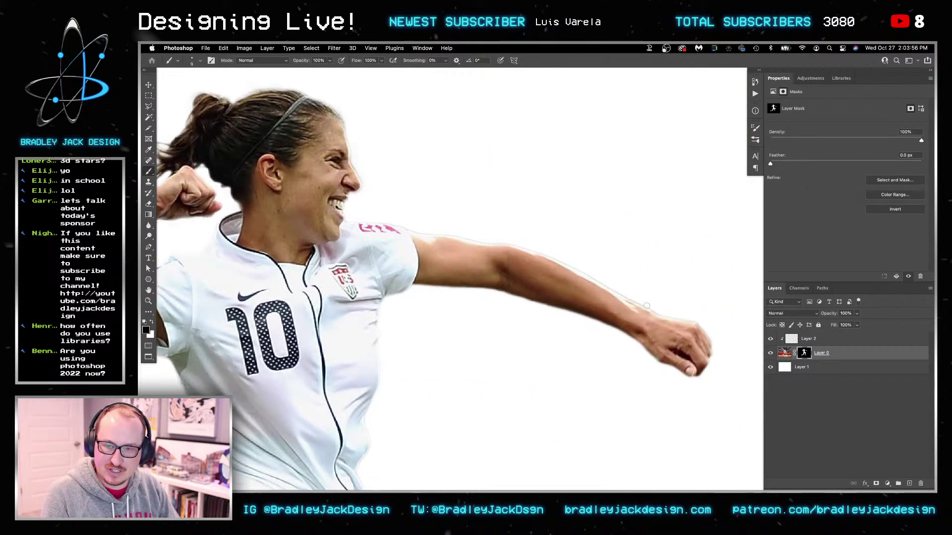
scroll(689, 325, "up", 2)
key("x")
left_click(795, 341)
key("s")
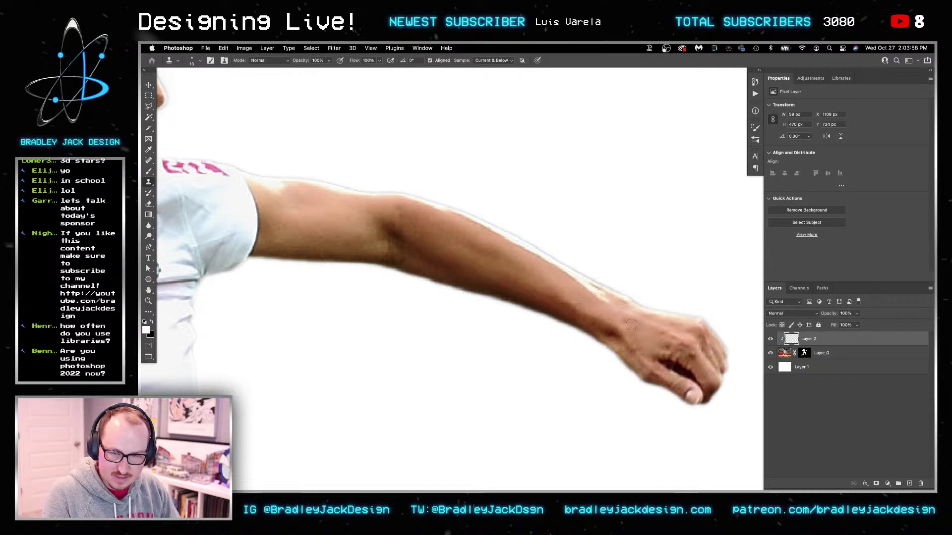
left_click_drag(687, 315, 651, 314)
key("super+z")
key("super+shift+z")
key("super+z")
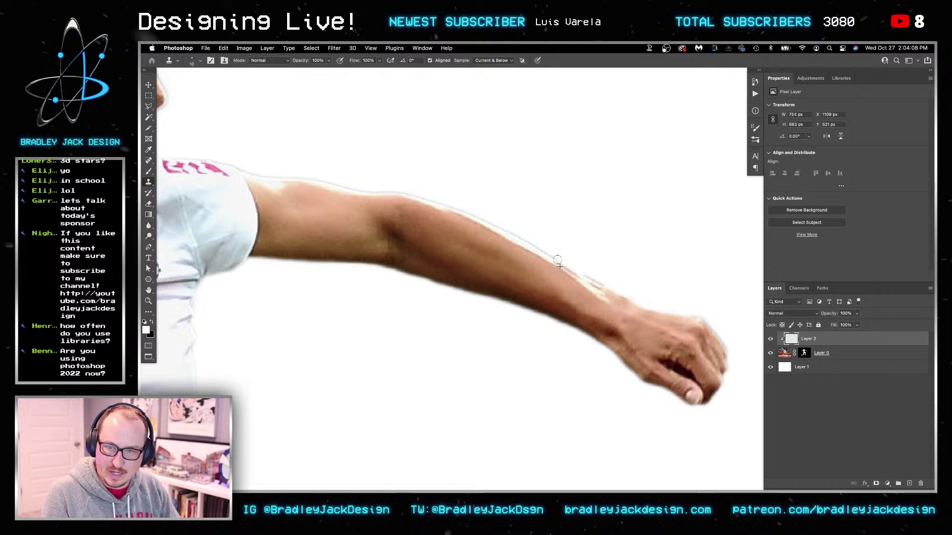
Select Layer 0 and brush near-white over the bluish outline above the outstretched forearm near the wrist
scroll(579, 274, "up", 5)
key("b")
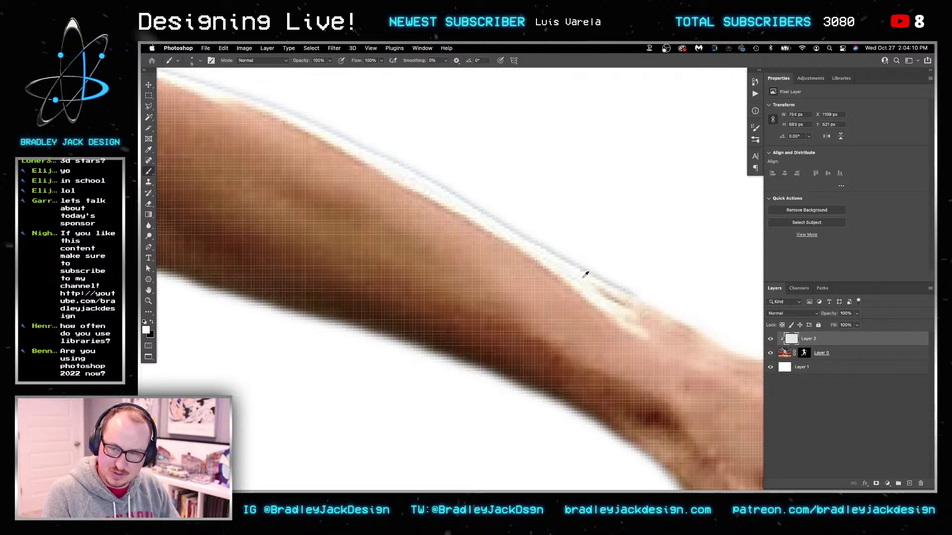
key("alt+bracketleft")
left_click_drag(580, 263, 639, 291)
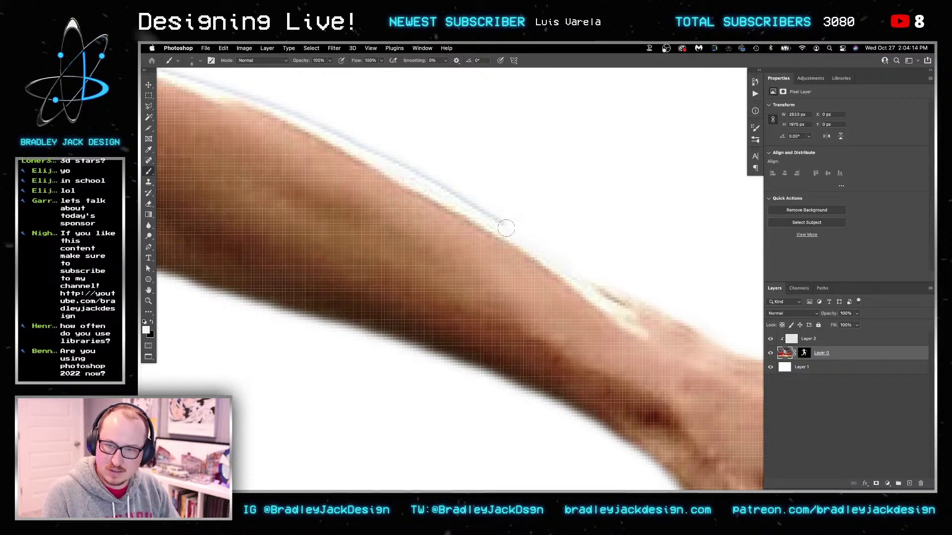
Sample the adjacent near-white color and paint out the remaining outline along the upper edge of the outstretched arm, past the elbow
scroll(589, 238, "up", 3)
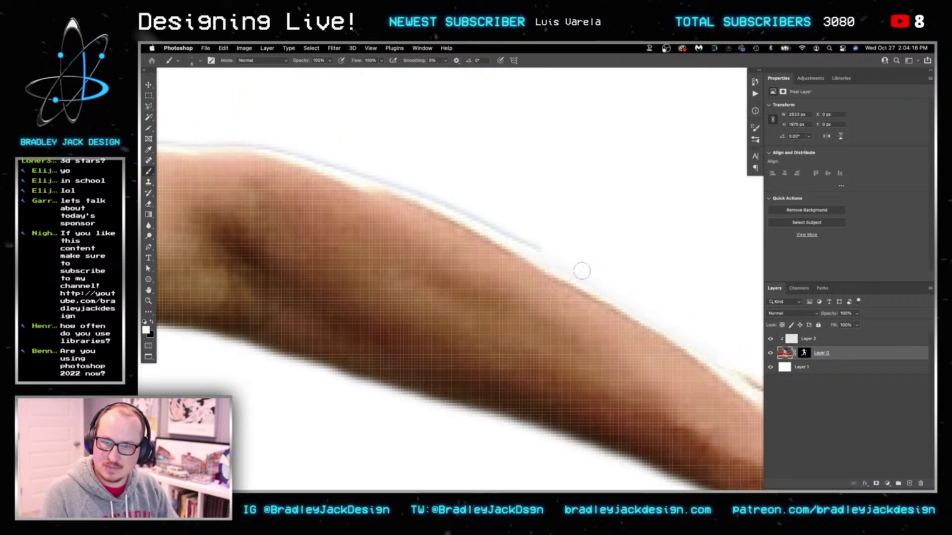
left_click(550, 253, "alt")
mouse_move(548, 244)
left_mouse_down()
mouse_move(416, 187)
mouse_move(526, 241)
mouse_move(396, 181)
mouse_move(258, 138)
left_mouse_up()
left_click_drag(258, 138, 536, 188)
mouse_move(612, 198)
left_mouse_down()
mouse_move(550, 199)
mouse_move(218, 148)
mouse_move(530, 200)
mouse_move(380, 160)
left_mouse_up()
Clone Stamp on Layer 2 over the fringe along the trailing leg, from the shorts hem down the thigh and sock
scroll(397, 170, "down", 10)
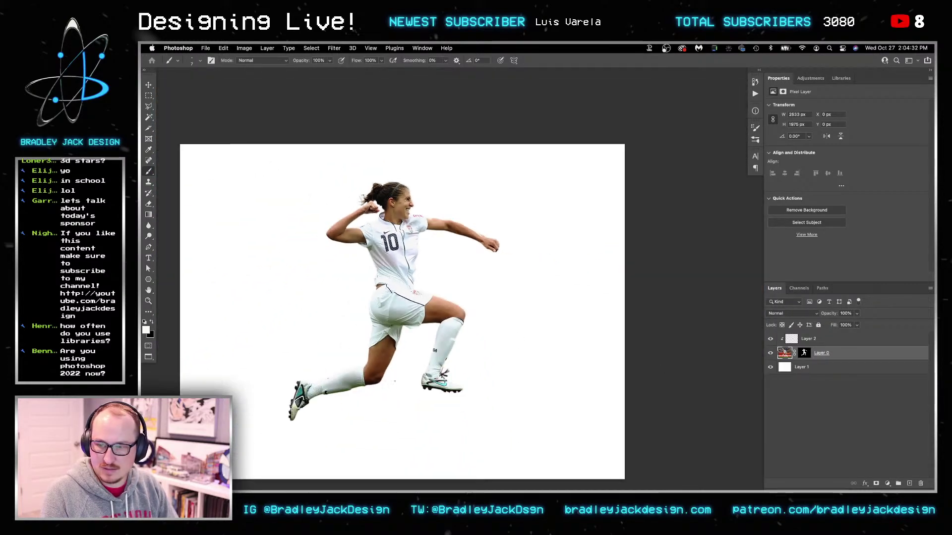
scroll(405, 374, "up", 10)
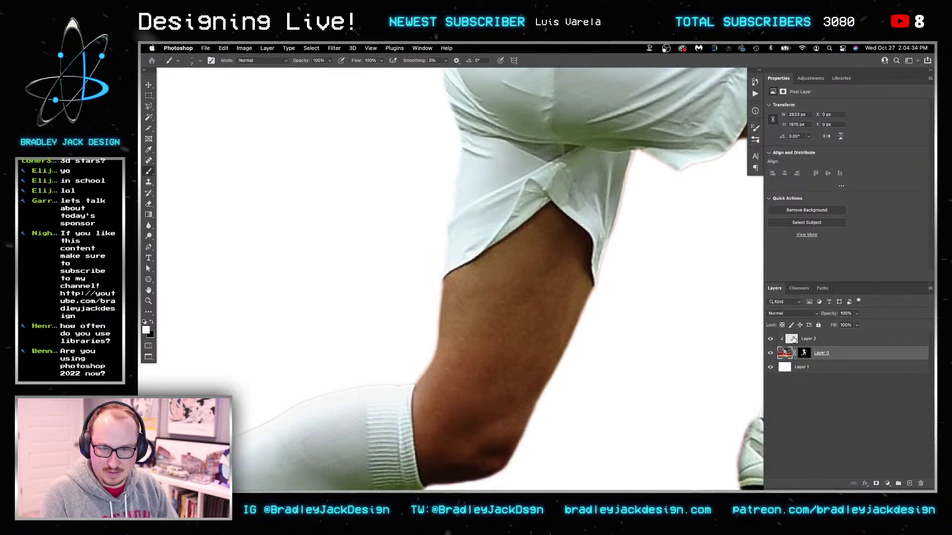
left_click(793, 338)
key("s")
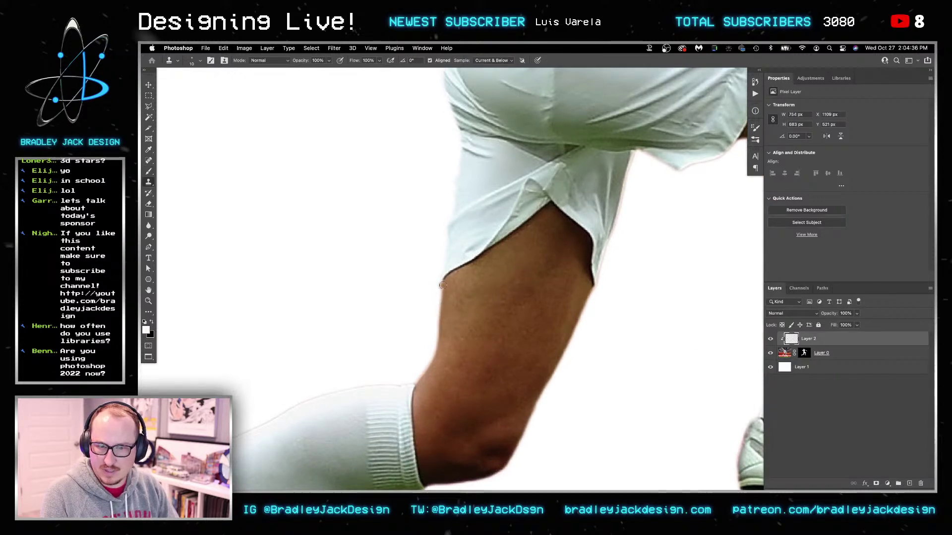
key("bracketright")
mouse_move(443, 284)
left_mouse_down()
mouse_move(424, 375)
mouse_move(532, 327)
mouse_move(425, 319)
mouse_move(277, 385)
mouse_move(450, 280)
mouse_move(333, 304)
mouse_move(325, 317)
mouse_move(329, 305)
mouse_move(350, 312)
mouse_move(319, 312)
mouse_move(320, 302)
mouse_move(265, 289)
left_mouse_up()
key("bracketleft")
Try removing the kit's color cast with a Hue/Saturation adjustment, adding the shorts' color to the Greens range and setting Saturation to -100
scroll(465, 314, "down", 5)
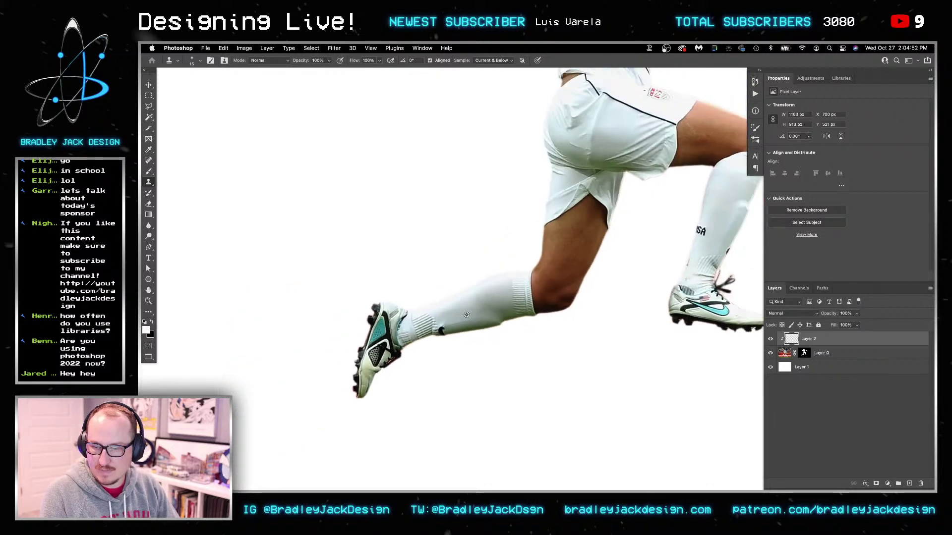
left_click(811, 78)
left_click(783, 110)
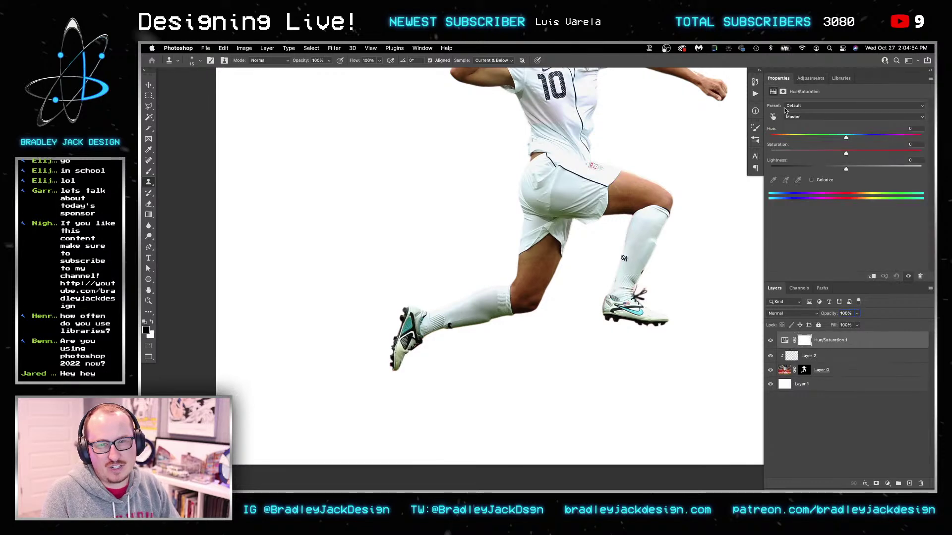
left_click(793, 117)
left_click(795, 140)
left_click(786, 180)
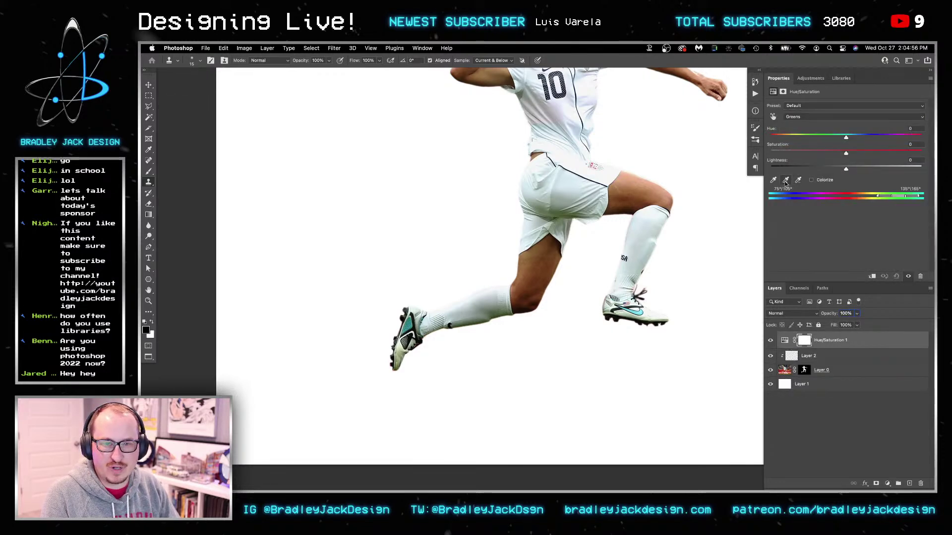
left_click(579, 212)
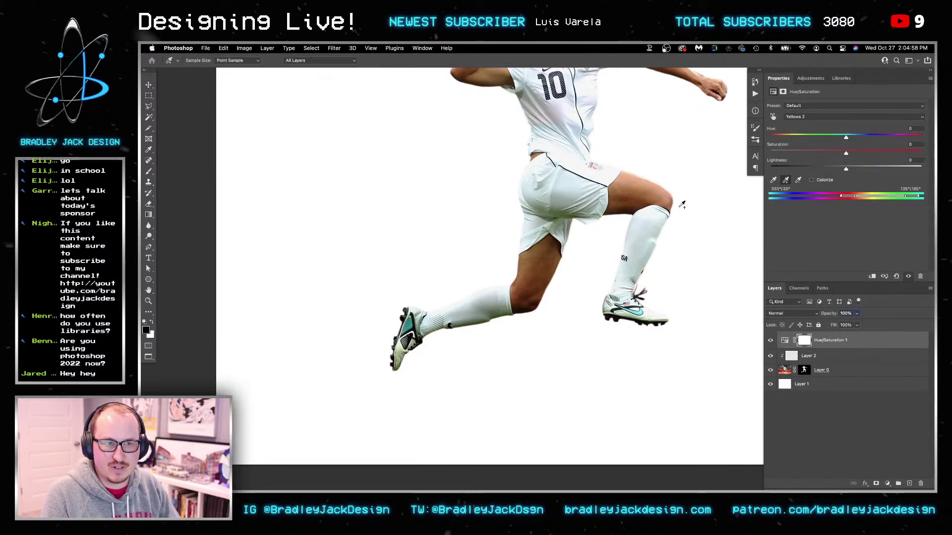
left_click_drag(845, 153, 730, 156)
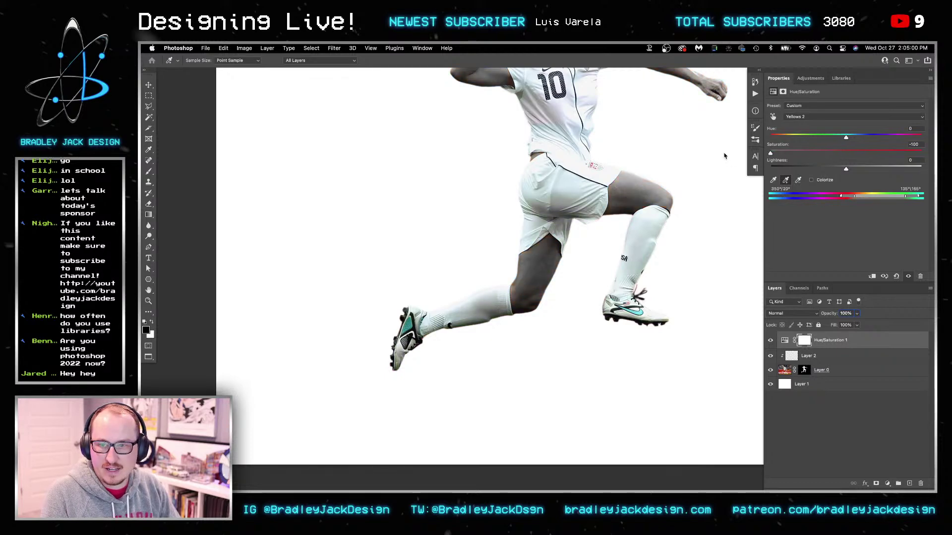
Adjust the Hue/Saturation color range by sampling the thigh and kit, and delete the adjustment layer
left_click(625, 194)
left_click(573, 144)
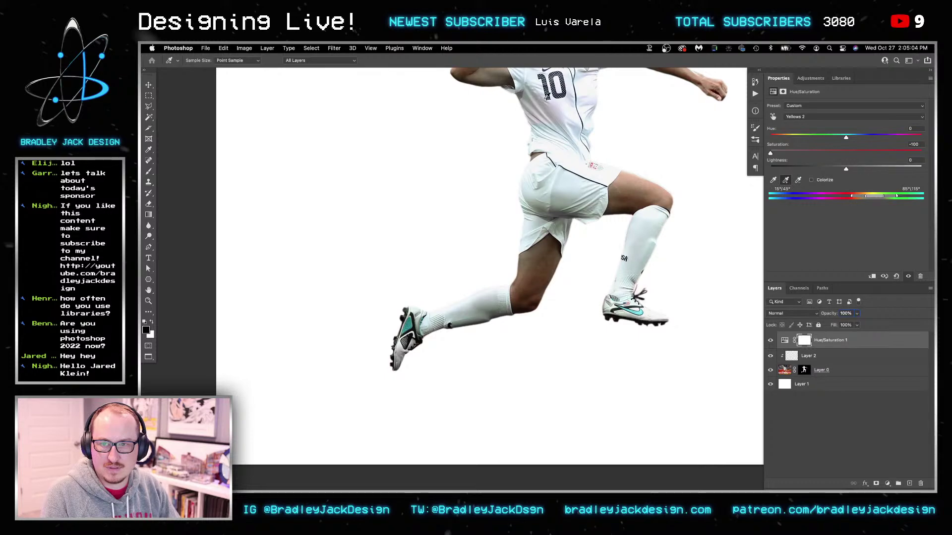
left_click(576, 171)
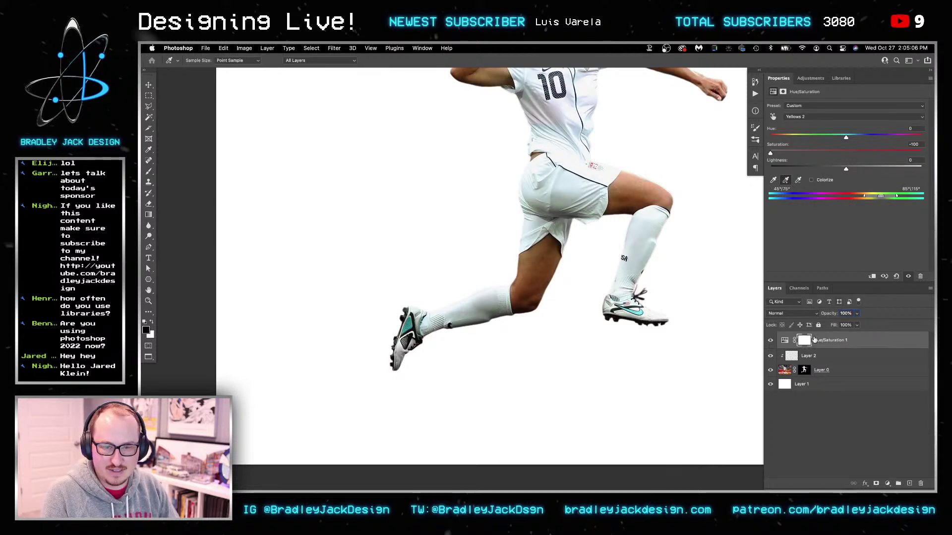
key("s")
key("x")
key("Delete")
Add a Hue/Saturation adjustment layer, extend the Greens range with a sample from the shorts, and set Saturation to -100
left_click(811, 77)
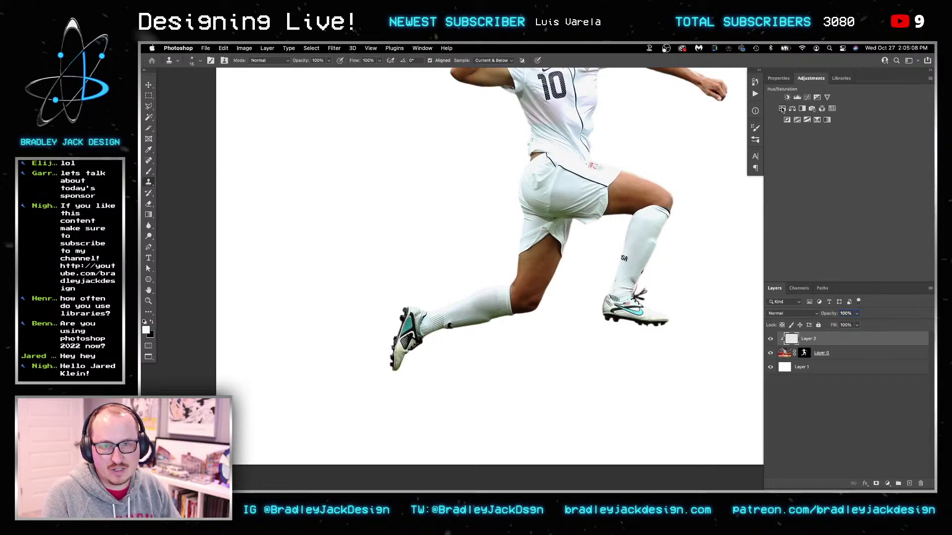
left_click(782, 109)
left_click(785, 179)
left_click(570, 212)
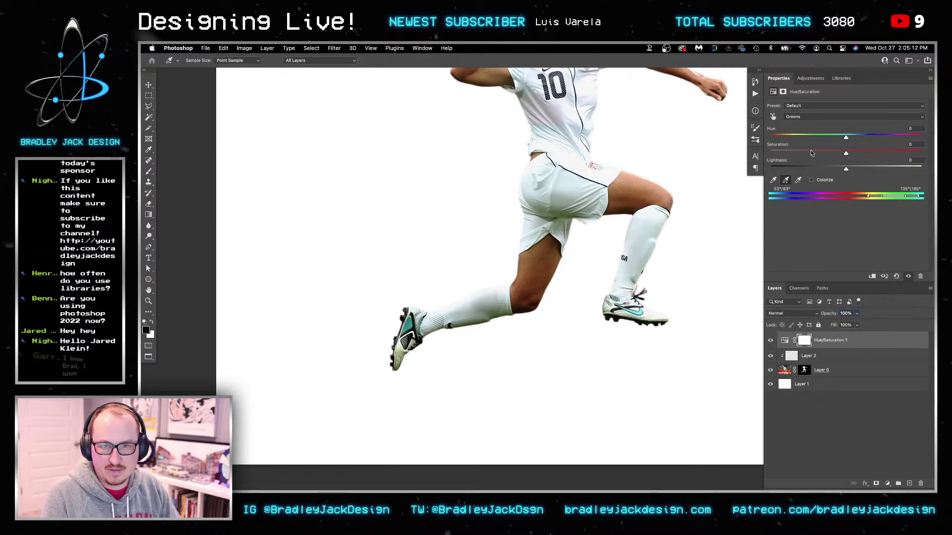
scroll(579, 187, "down", 2)
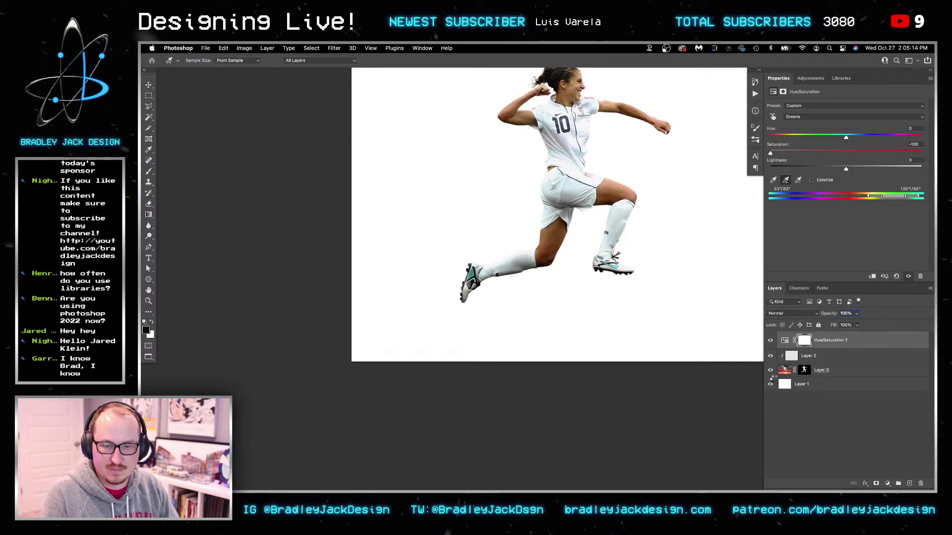
Hide the white background Layer 1 and return to the poster document to review the whole composition without the interface
left_click(771, 384)
key("v")
key("ctrl+Tab")
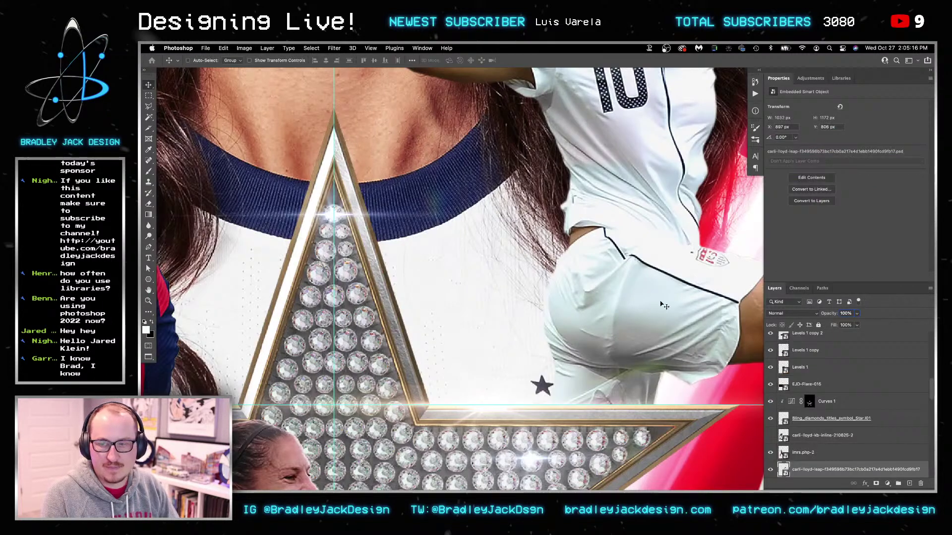
scroll(626, 304, "down", 5)
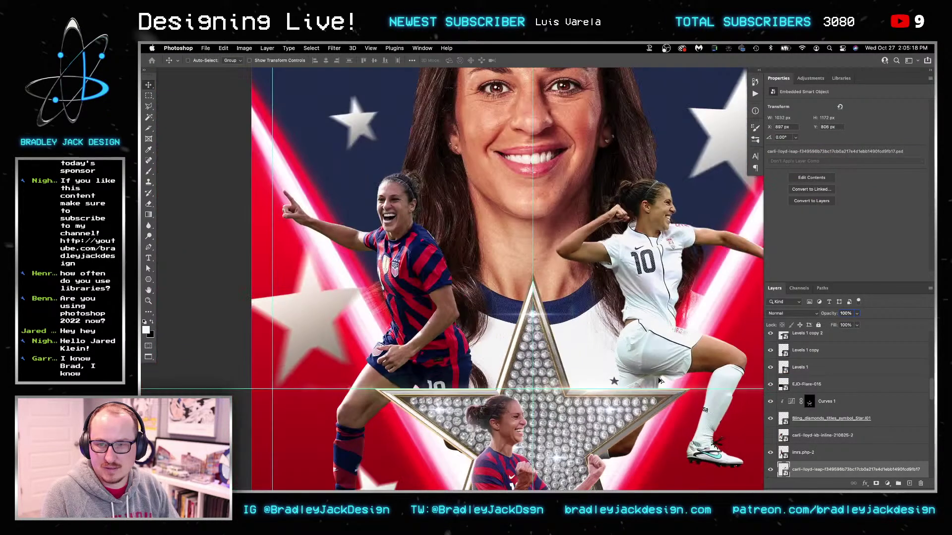
scroll(570, 279, "down", 1)
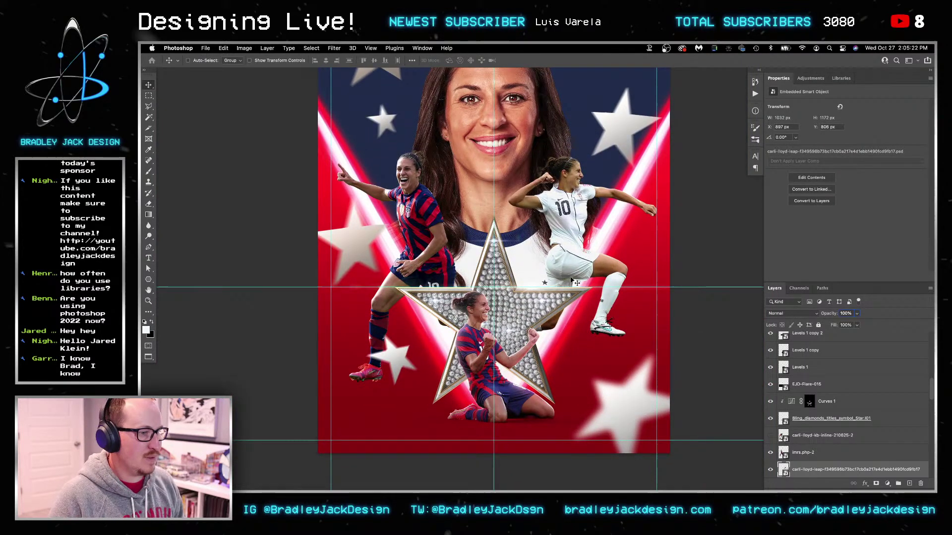
key("Tab")
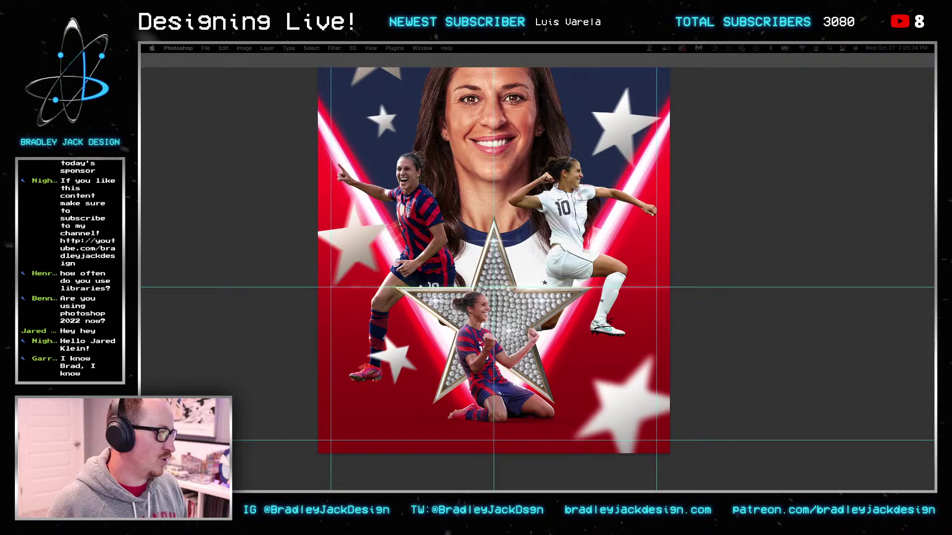
key("Tab")
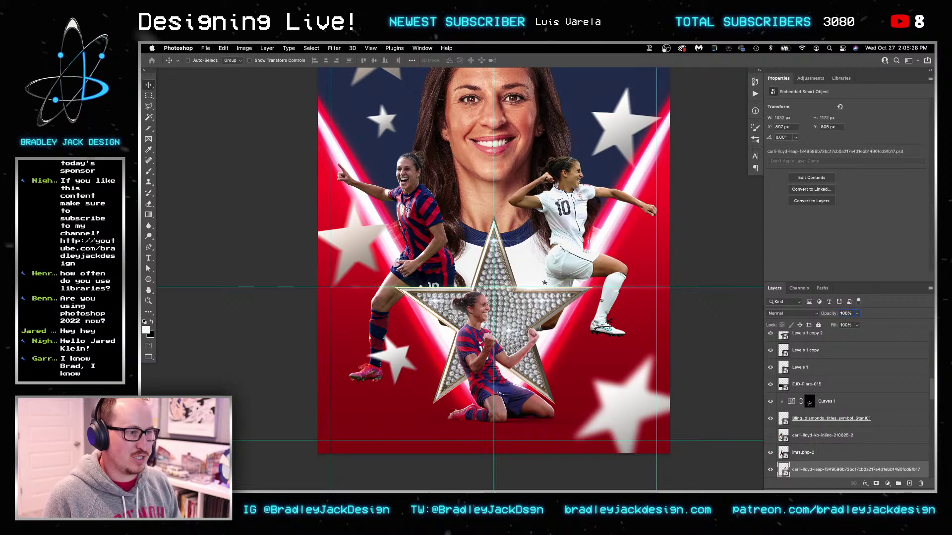
Switch to the original photo of the kneeling player and open Neural Filters
key("ctrl+Tab")
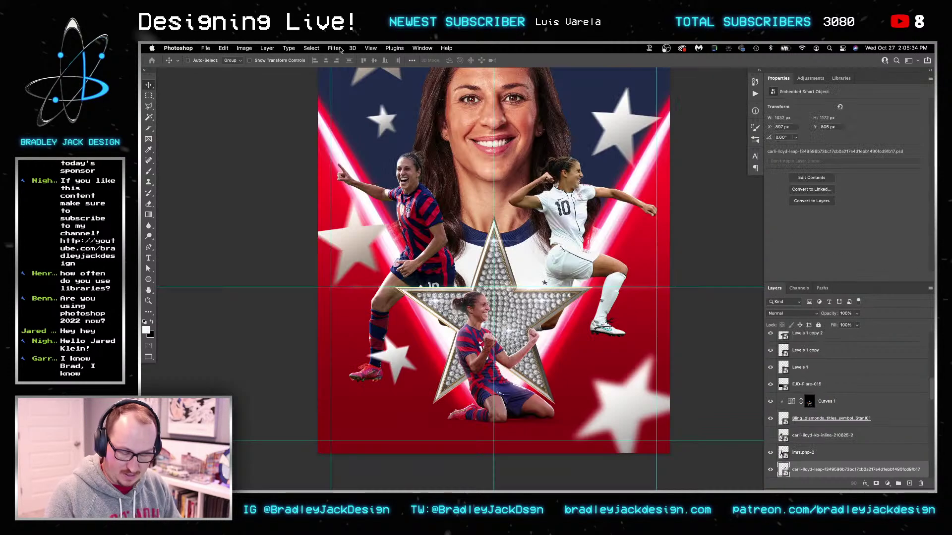
key("ctrl+Tab")
key("ctrl+Tab")
key("ctrl+Tab")
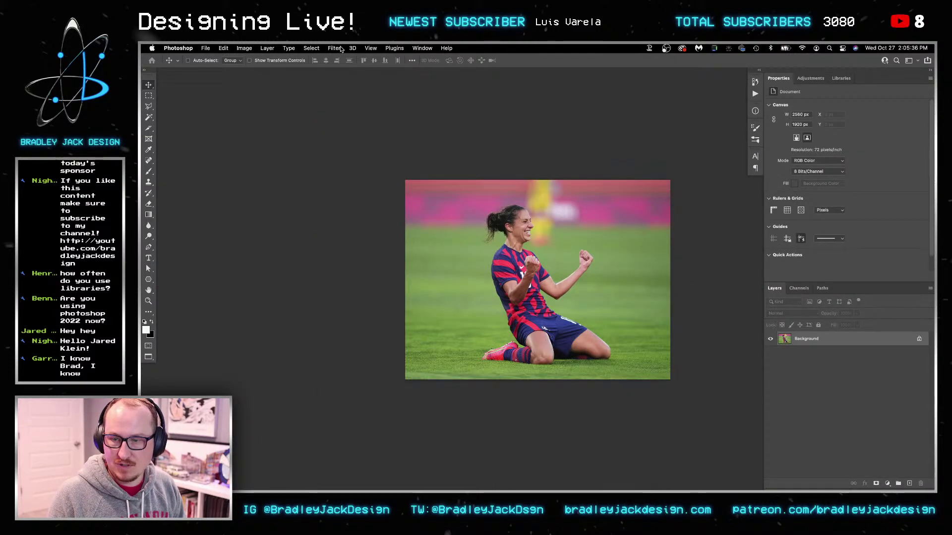
left_click(340, 49)
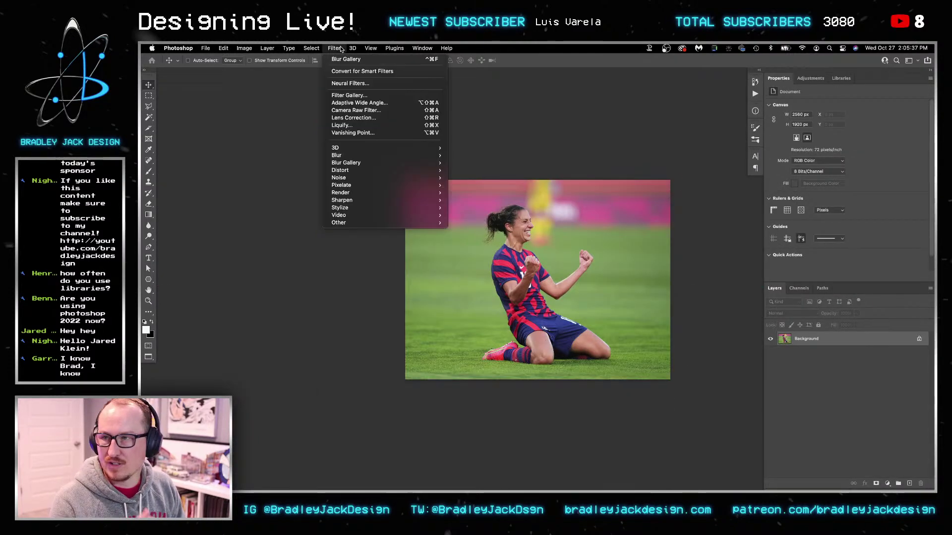
left_click(360, 84)
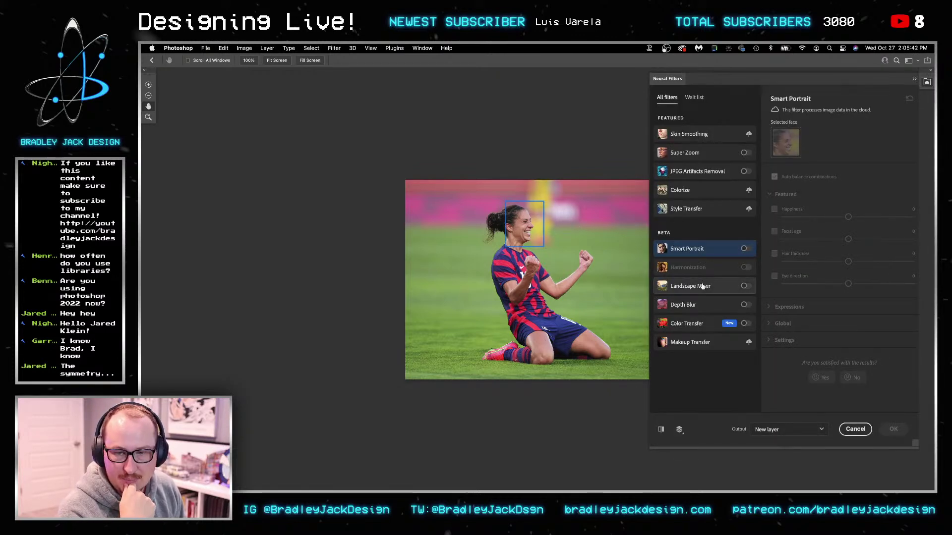
Try the Landscape Mixer filter with the first snowy mountain preset on the kneeling player photo, and cancel Neural Filters
left_click(703, 286)
scroll(863, 195, "down", 3)
scroll(863, 194, "up", 5)
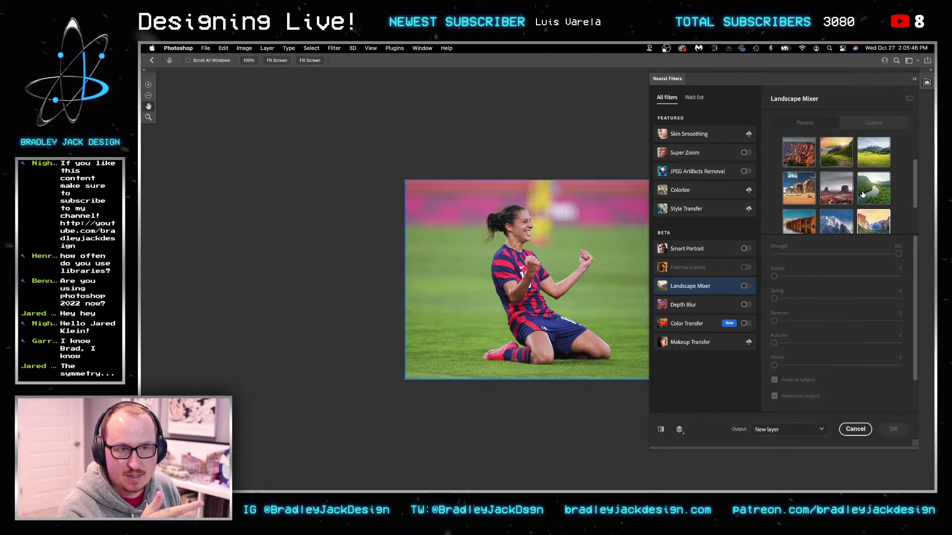
left_click(799, 166)
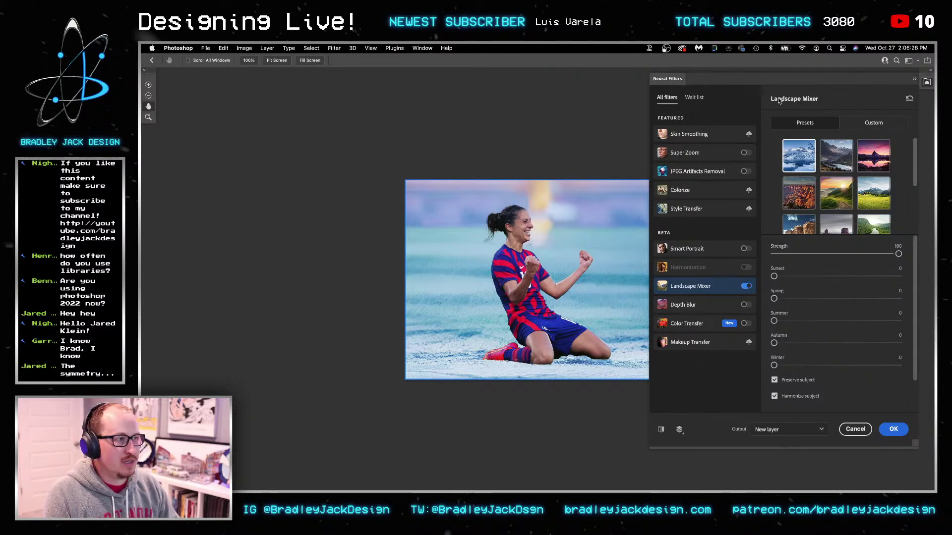
left_click_drag(598, 199, 497, 188)
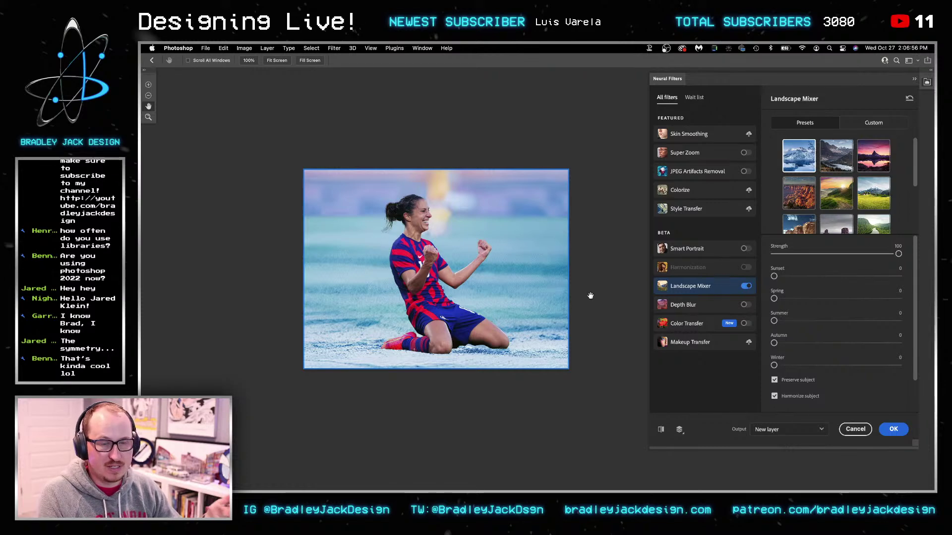
left_click(859, 431)
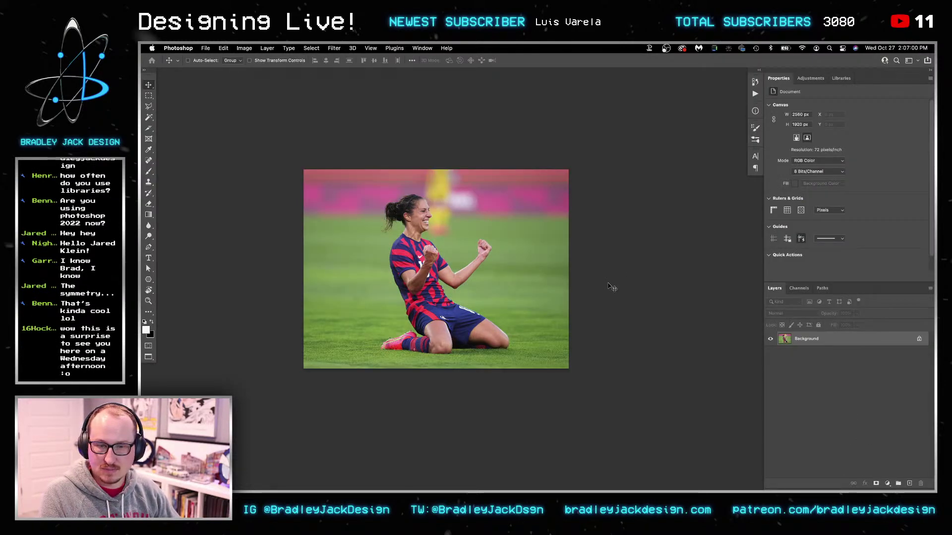
Close the kneeling player photo and return to the full poster composition
key("super+w")
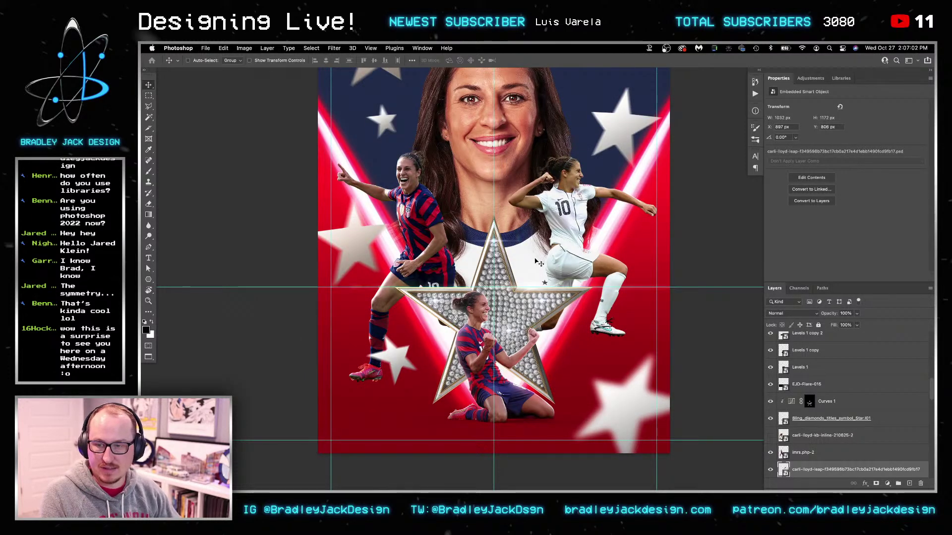
left_click_drag(535, 262, 540, 287)
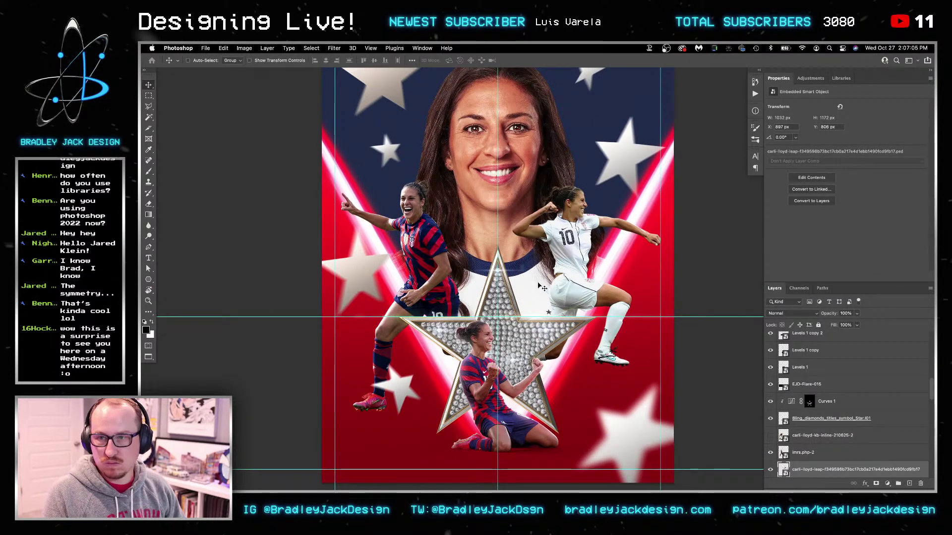
scroll(535, 295, "down", 2)
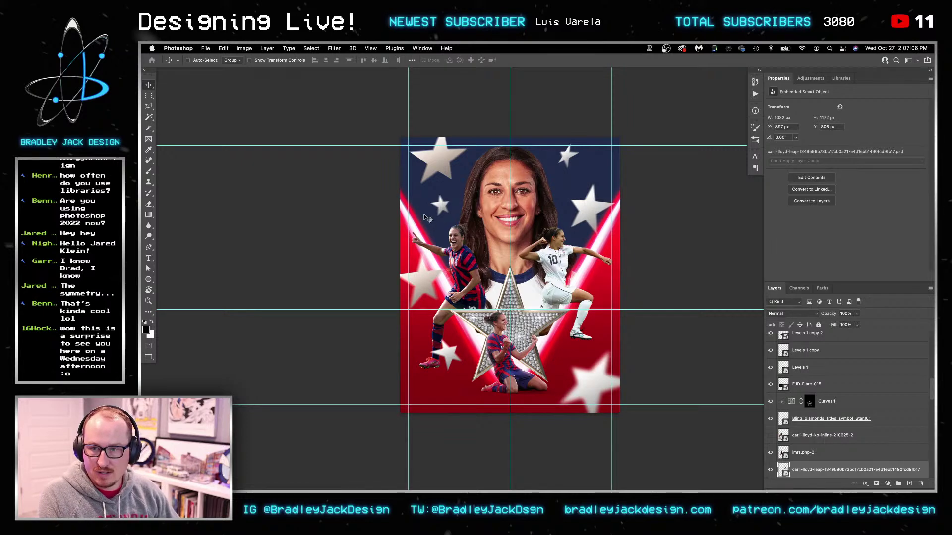
Group the diamond star with its Curves, flare and Levels layers, and move the group beneath the large portrait inside the Carlis group
scroll(798, 441, "down", 3)
left_click(817, 427)
scroll(818, 428, "down", 2)
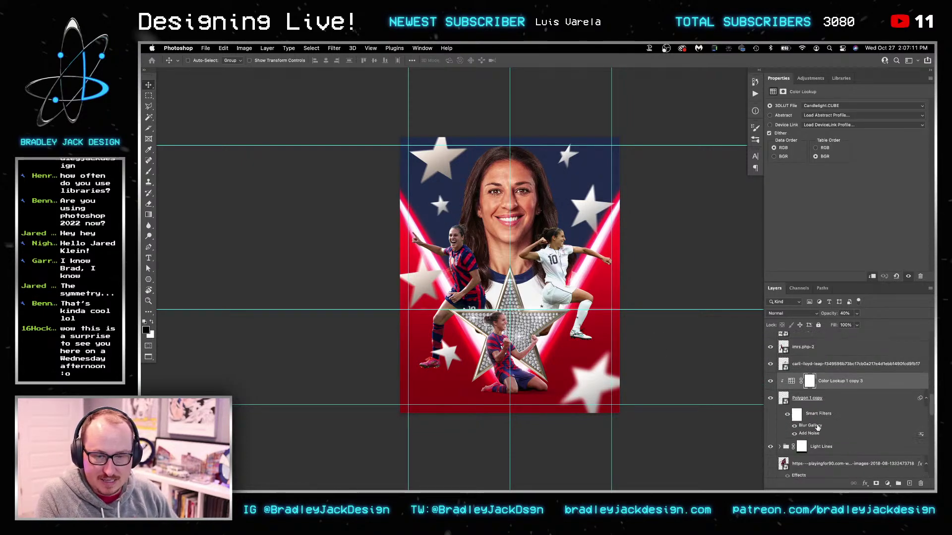
scroll(818, 427, "down", 6)
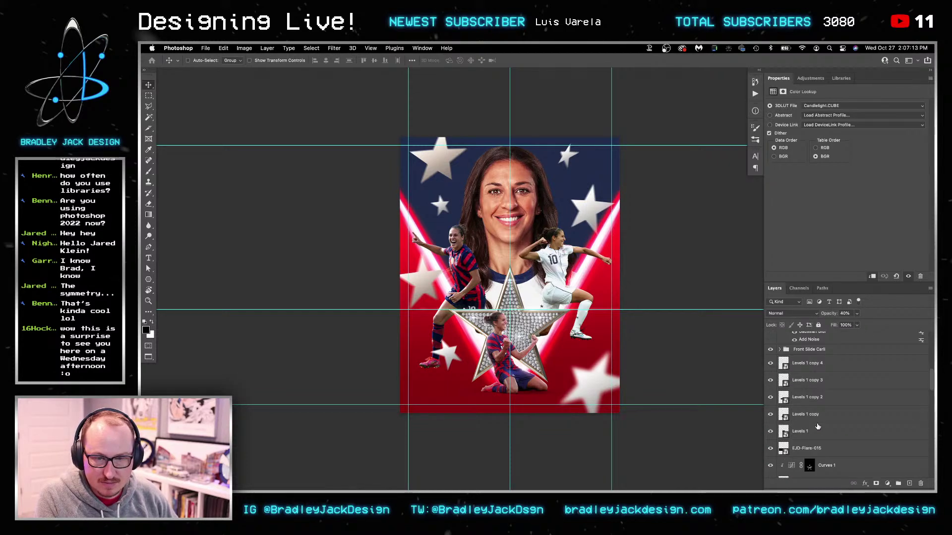
left_click(814, 458)
left_click(810, 390)
scroll(809, 391, "down", 2)
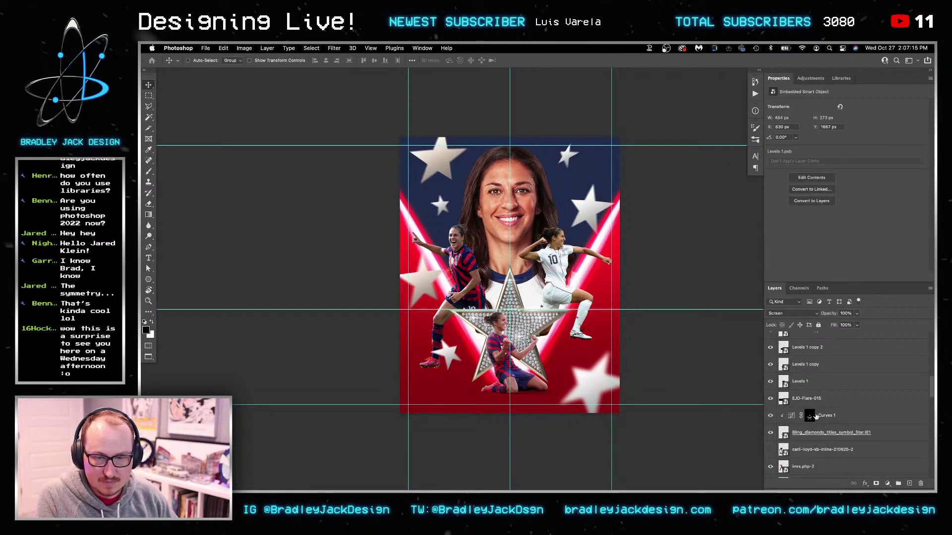
left_click(824, 436)
key("ctrl+g")
left_click_drag(799, 337, 808, 410)
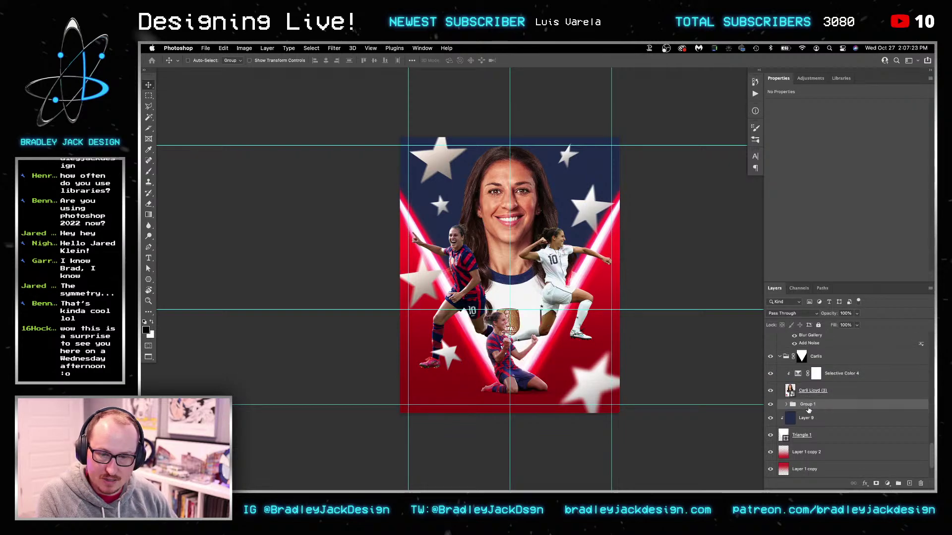
Scale the diamond star group to about 215% and move it up behind the large portrait's head
key("super+t")
left_click_drag(638, 388, 747, 475)
left_click_drag(658, 355, 664, 295)
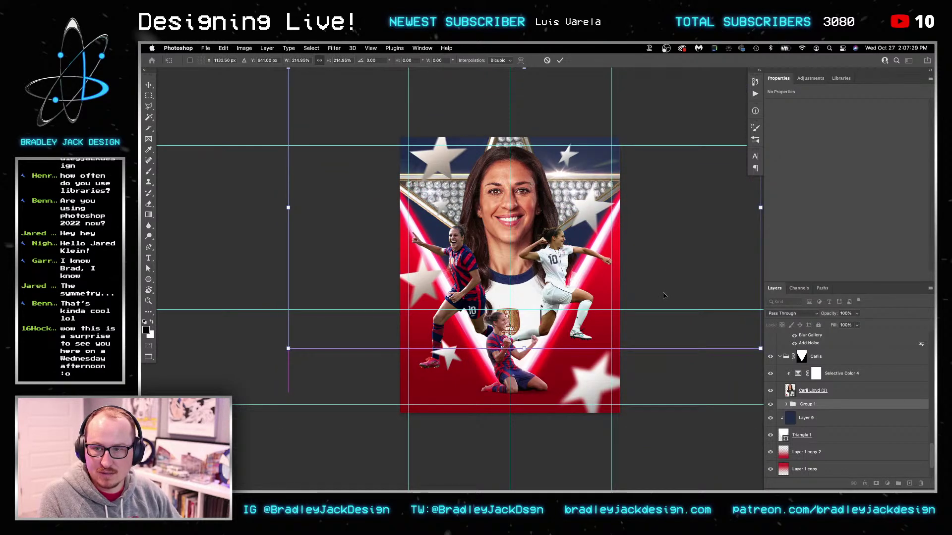
key("Return")
key("shift+Up")
key("shift+Up")
key("shift+Up")
key("shift+Up")
key("shift+Up")
key("shift+Up")
key("shift+Up")
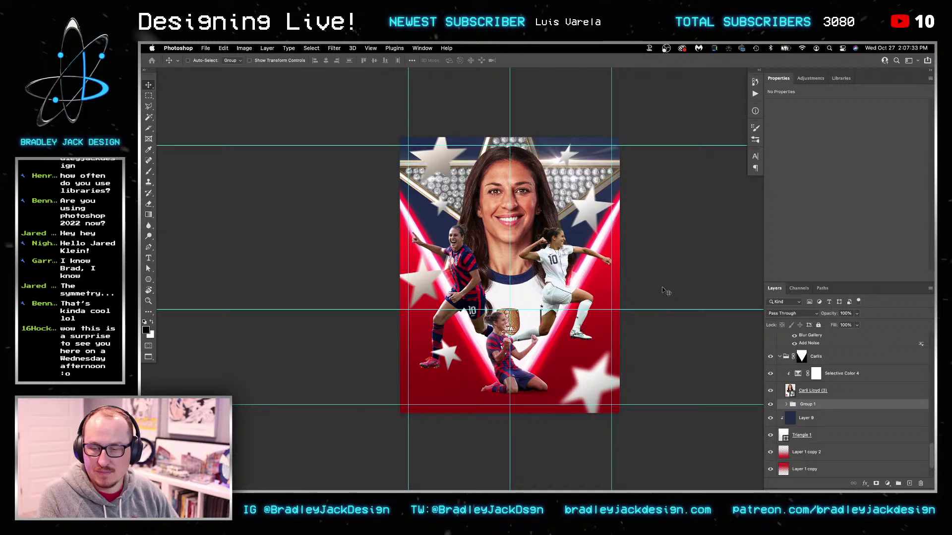
Lower the enlarged diamond star slightly and move its group out of Carlis to just above the Light Lines group
left_click_drag(623, 233, 616, 261)
left_click_drag(821, 404, 823, 348)
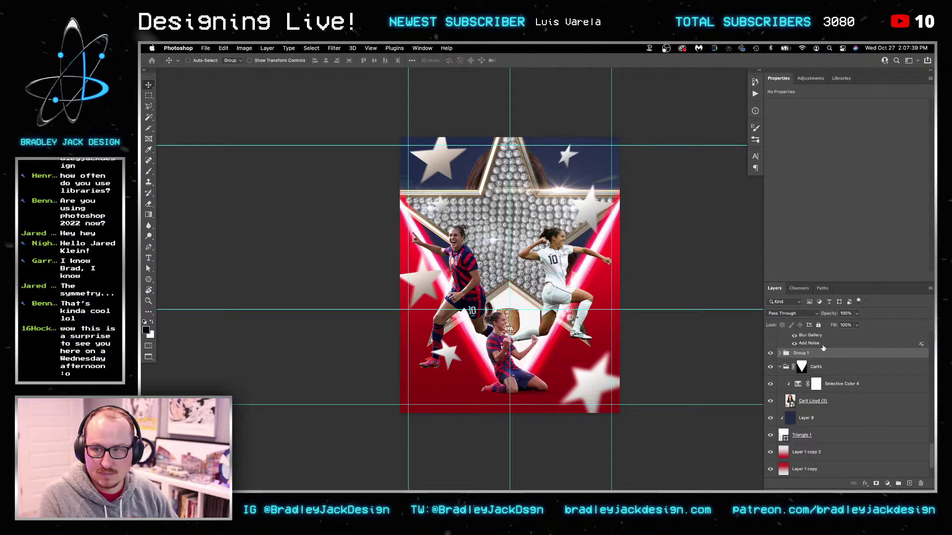
scroll(823, 348, "up", 4)
left_click_drag(813, 433, 826, 410)
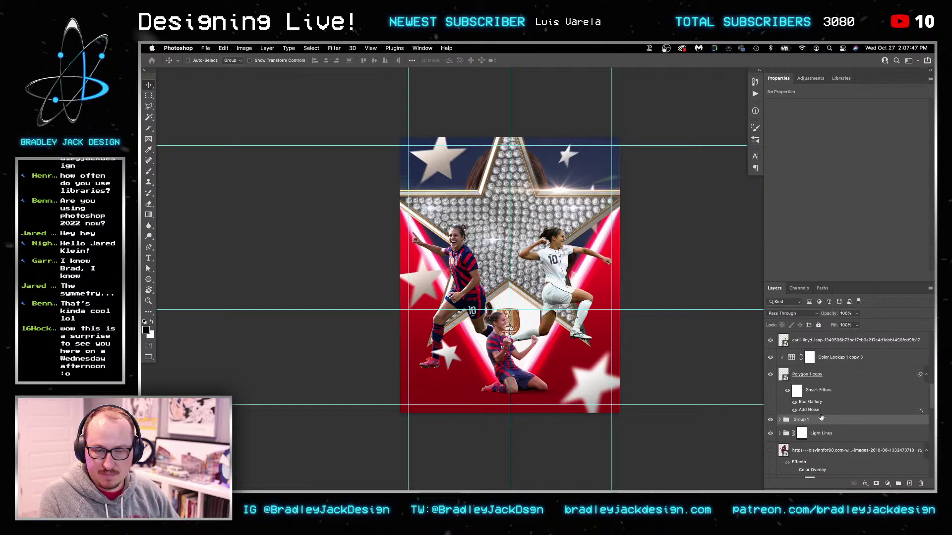
Load the large portrait's outline as a selection, add it as a mask on Group 1, and invert the mask
scroll(815, 424, "down", 5)
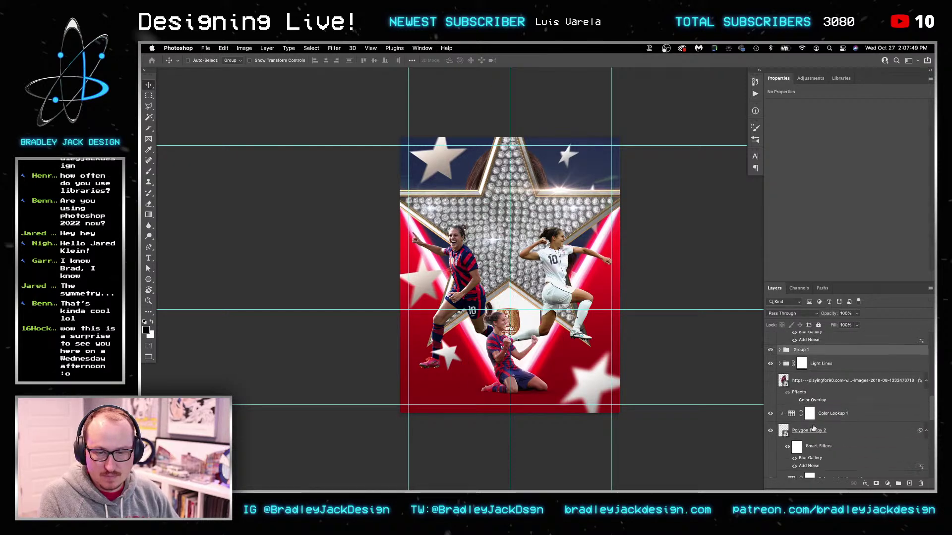
scroll(813, 427, "down", 8)
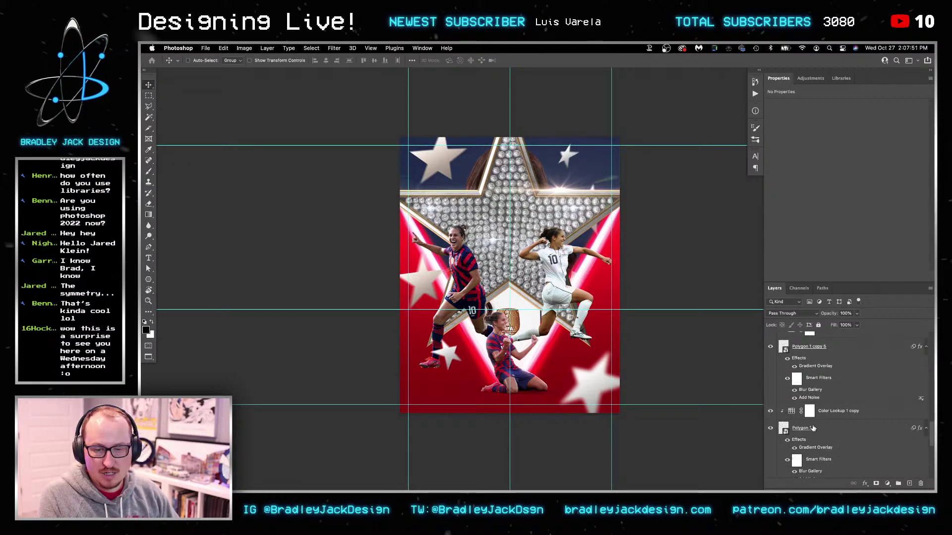
scroll(813, 428, "down", 3)
left_click(794, 428, "super")
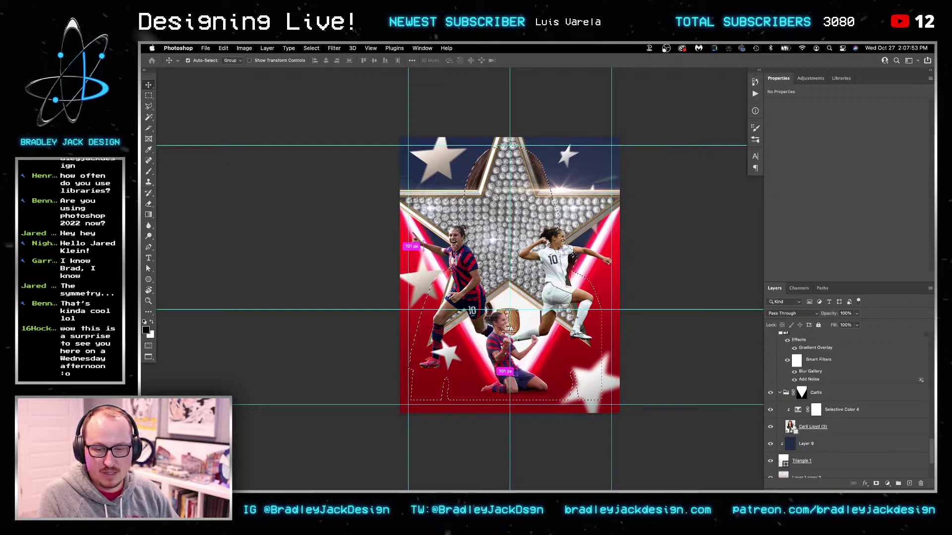
key("super+g")
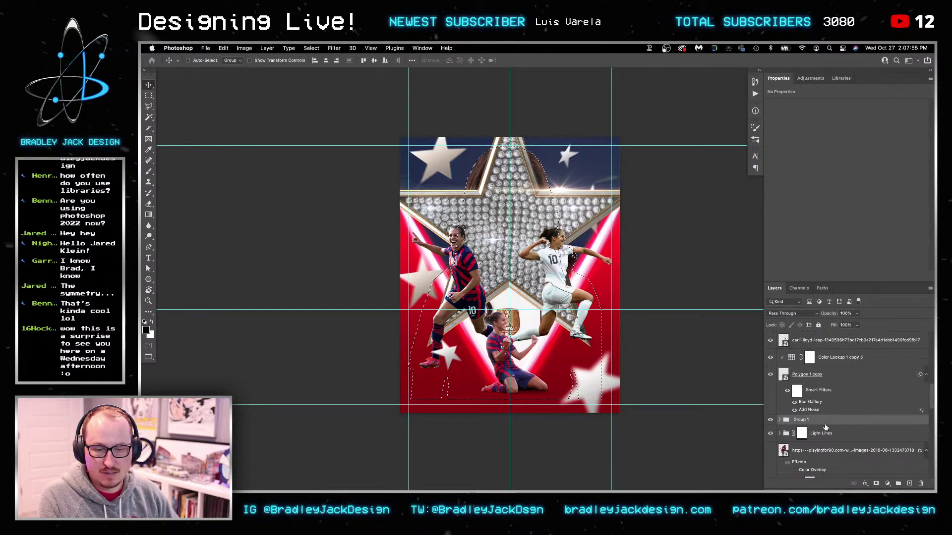
left_click(876, 483)
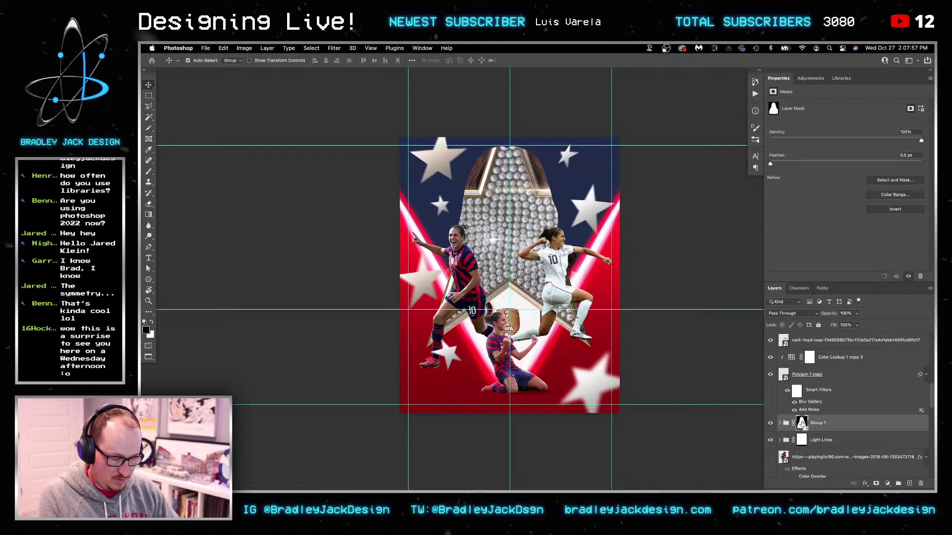
key("super+i")
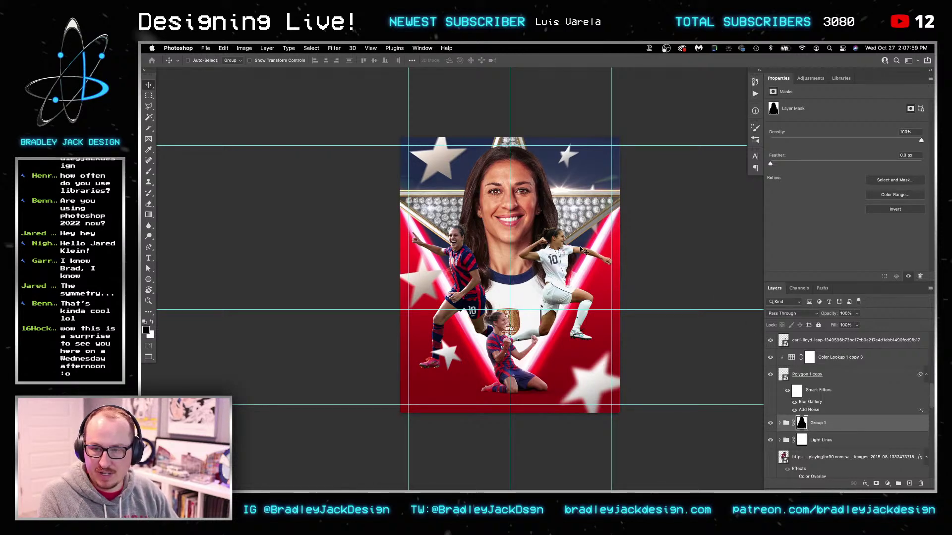
Select the EJO-Flare-015 layer over the diamond star and delete it
right_click(565, 192)
left_click(584, 204)
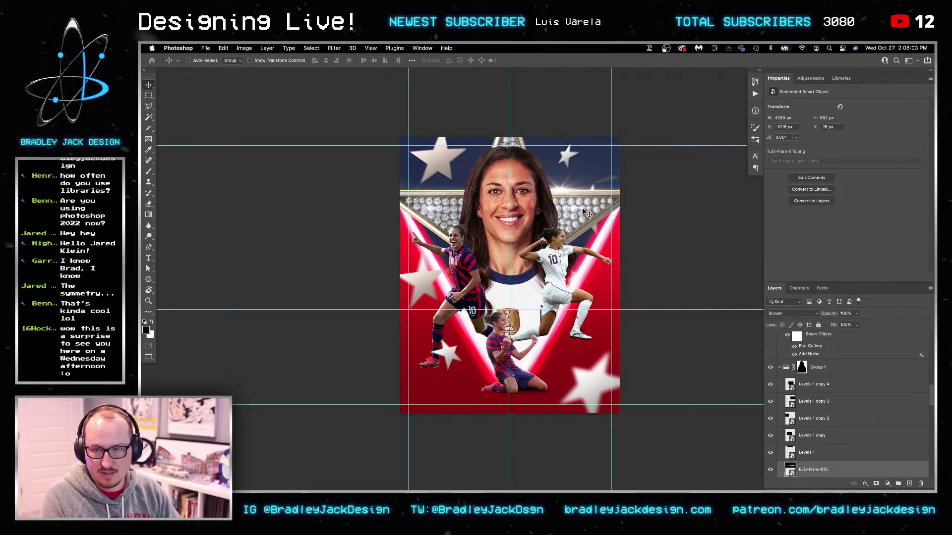
key("F2")
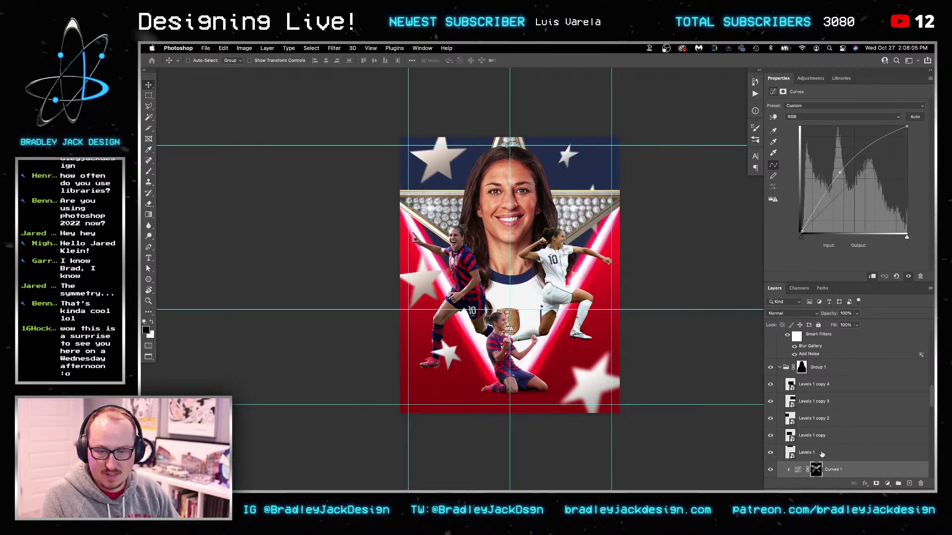
Select all layers inside Group 1 and move the diamond star slightly up behind the masked portrait
scroll(819, 416, "up", 2)
left_click(819, 416)
scroll(825, 431, "down", 3)
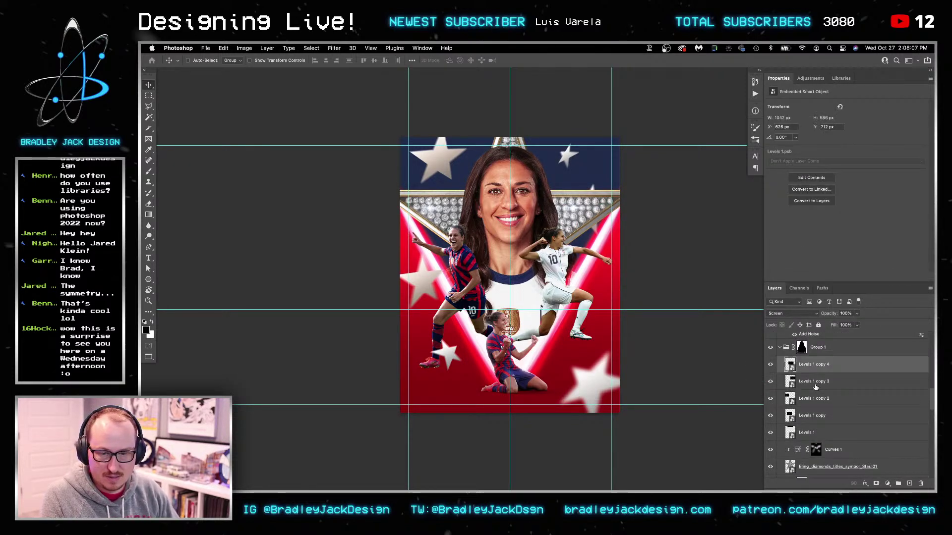
left_click(828, 442, "shift")
left_click_drag(639, 295, 639, 280)
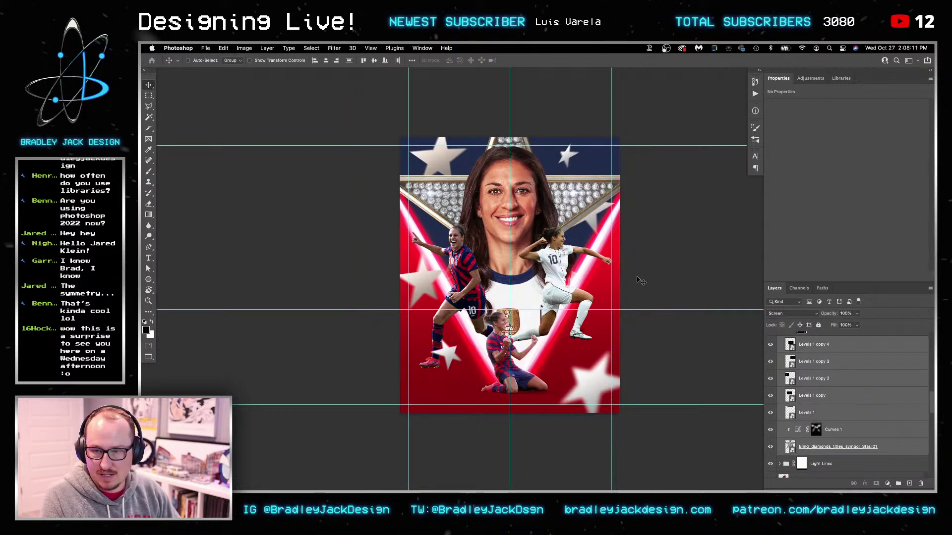
Group the Polygon 1 star above the white number 10 player with its Color Lookup layer, and name the group Star
right_click(599, 229)
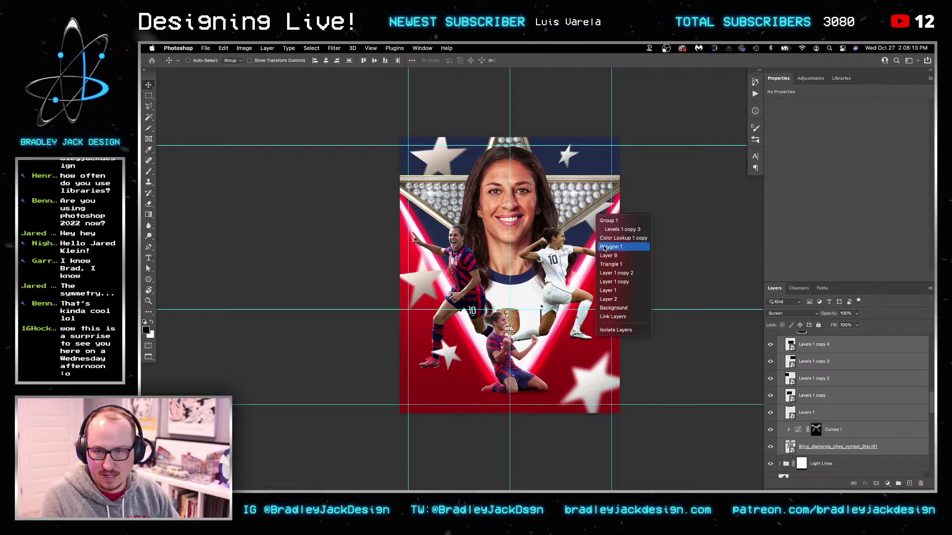
left_click(605, 248)
left_click(828, 410, "shift")
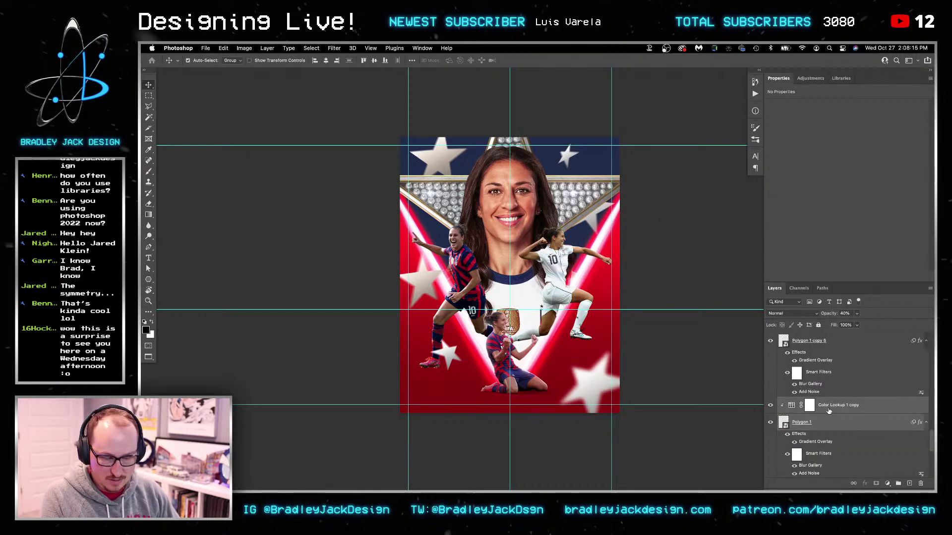
key("ctrl+g")
double_click(796, 402)
type("Star")
key("Return")
Bring the Star group to the front of the layer stack and shift it slightly down and outward
key("ctrl+shift+bracketright")
scroll(609, 212, "up", 1)
left_click_drag(609, 212, 621, 219)
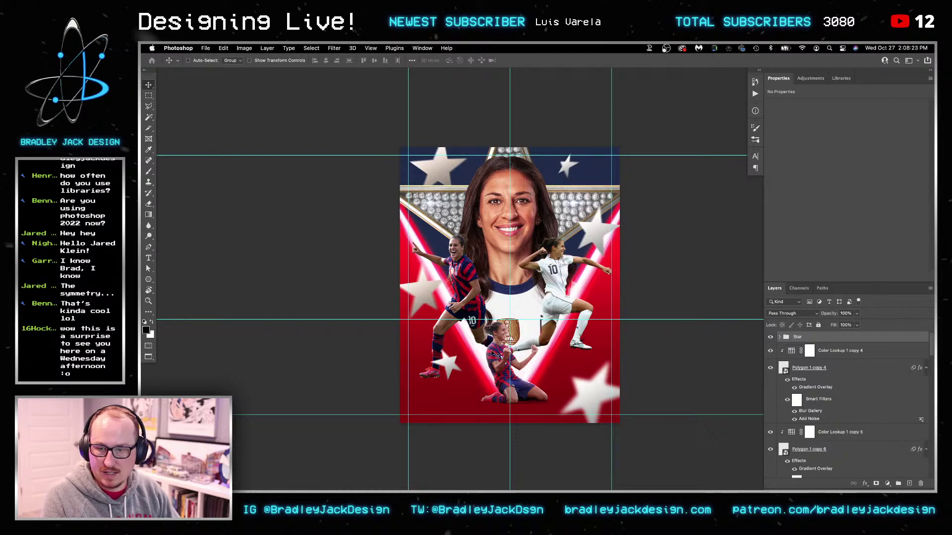
Select the blurred star beside the pointing player and move it outward, partly past the poster's edge
right_click(441, 300)
left_click(452, 297)
mouse_move(426, 297)
left_mouse_down()
mouse_move(420, 396)
mouse_move(416, 295)
mouse_move(425, 297)
left_mouse_up()
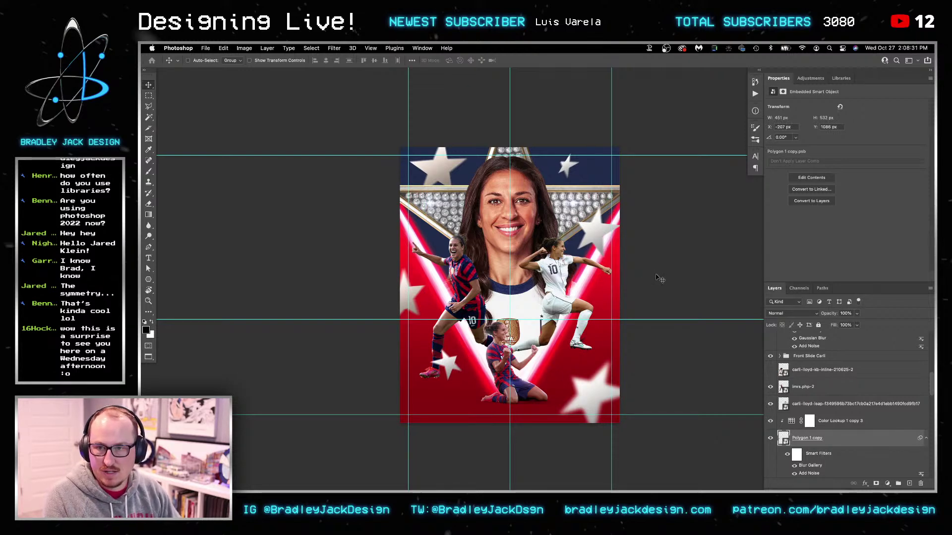
Select the large portrait, nudge it down slightly, and review the poster without the interface
right_click(531, 215)
left_click(534, 218)
key("shift+Down")
key("shift+Down")
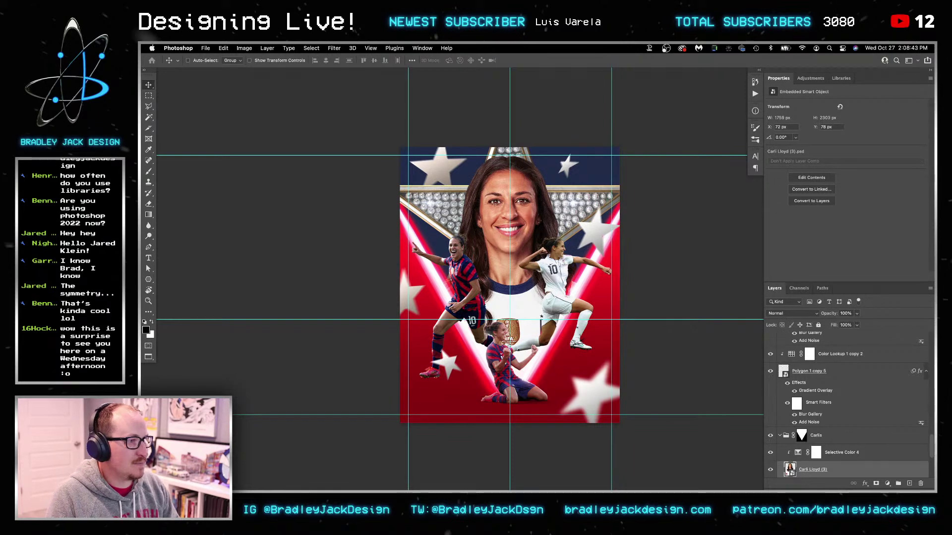
key("Tab")
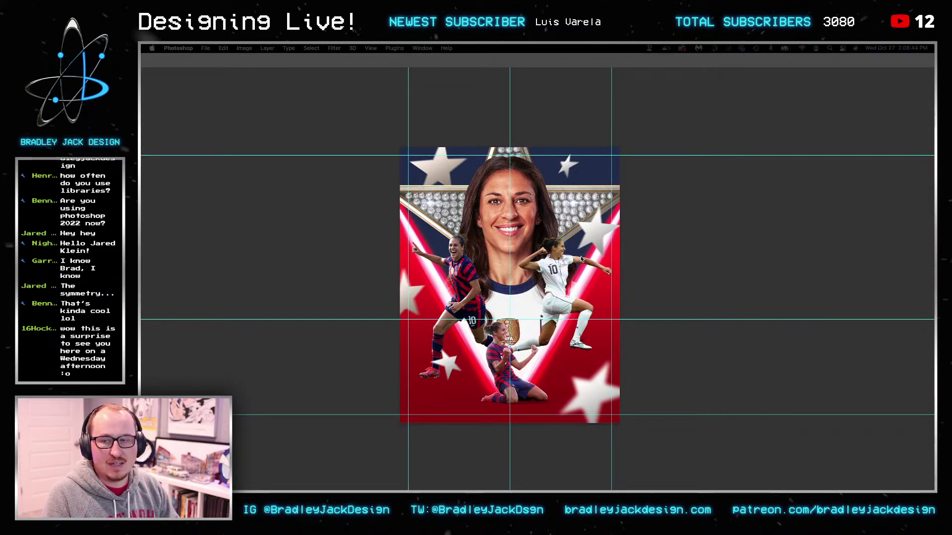
key("Tab")
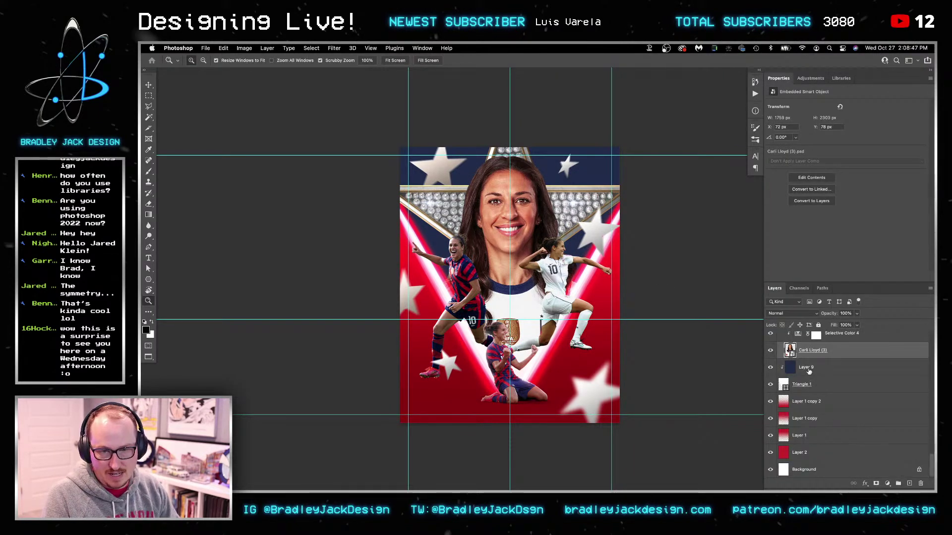
Duplicate the navy Layer 9 and set the copy's blending mode to Screen, trying Multiply and Overlay first
left_click(808, 369)
key("ctrl+j")
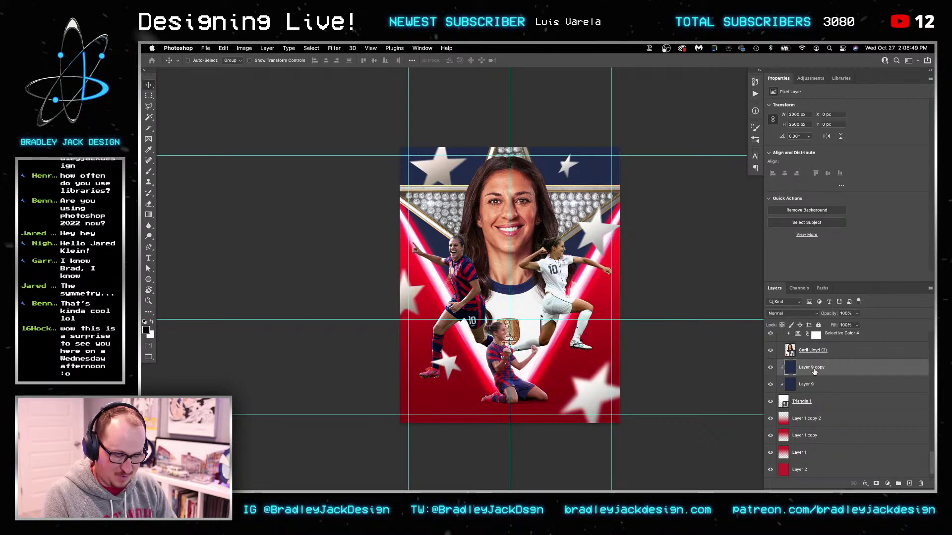
key("shift+alt+m")
left_click(876, 484)
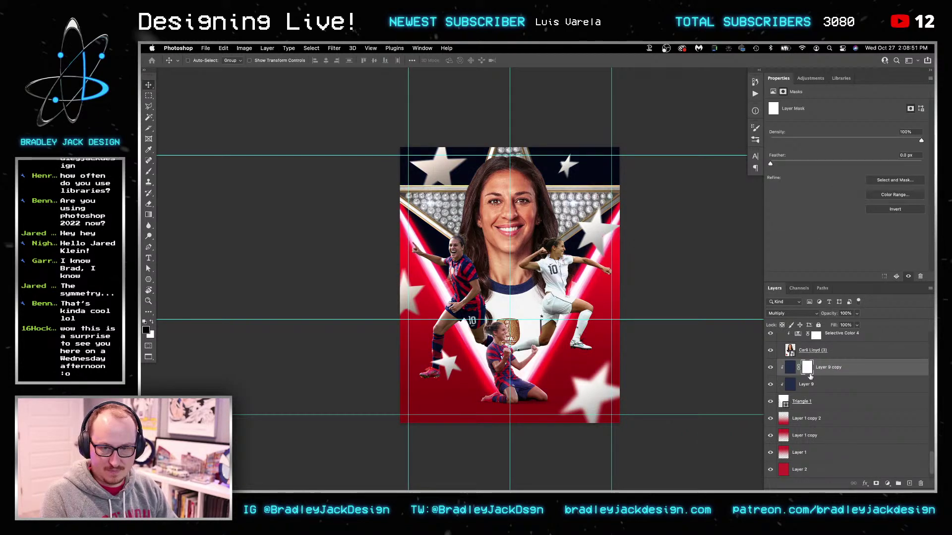
key("ctrl+z")
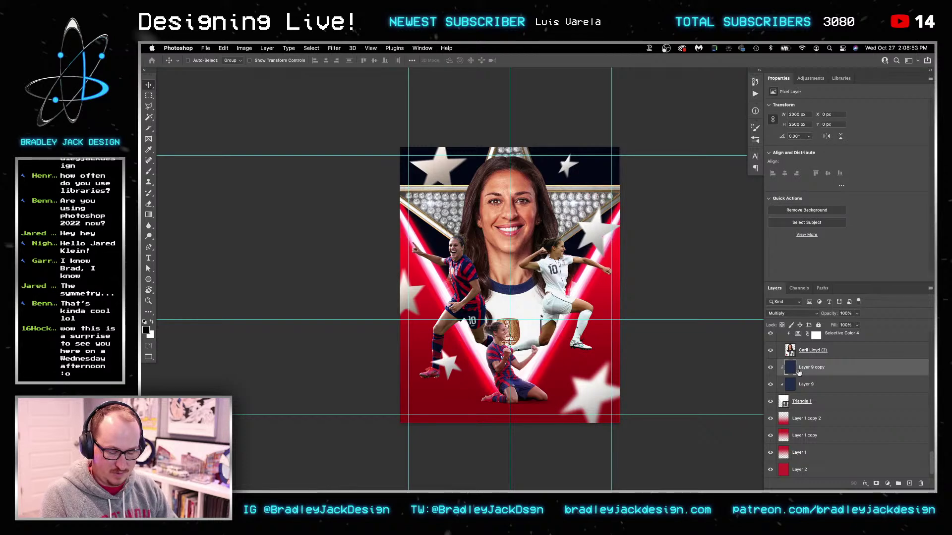
key("shift+alt+s")
key("shift+alt+o")
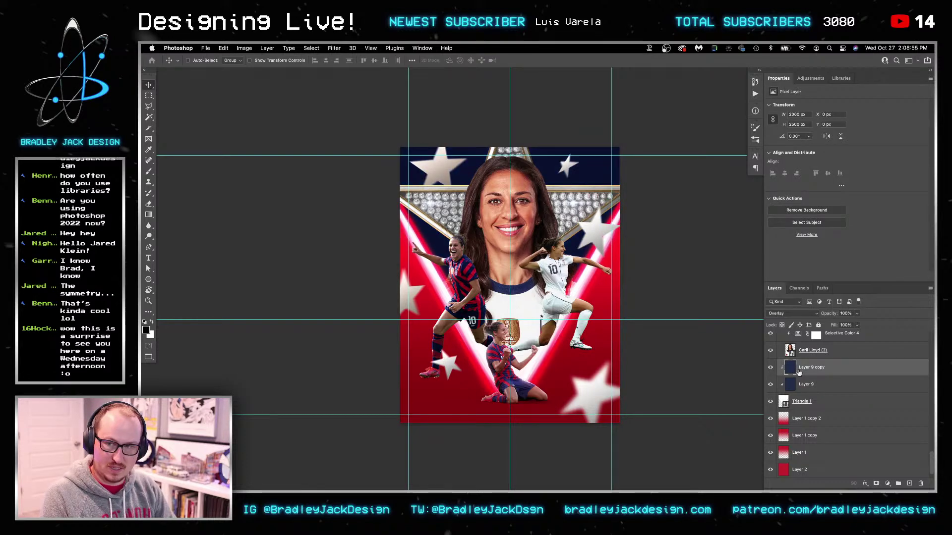
key("shift+alt+s")
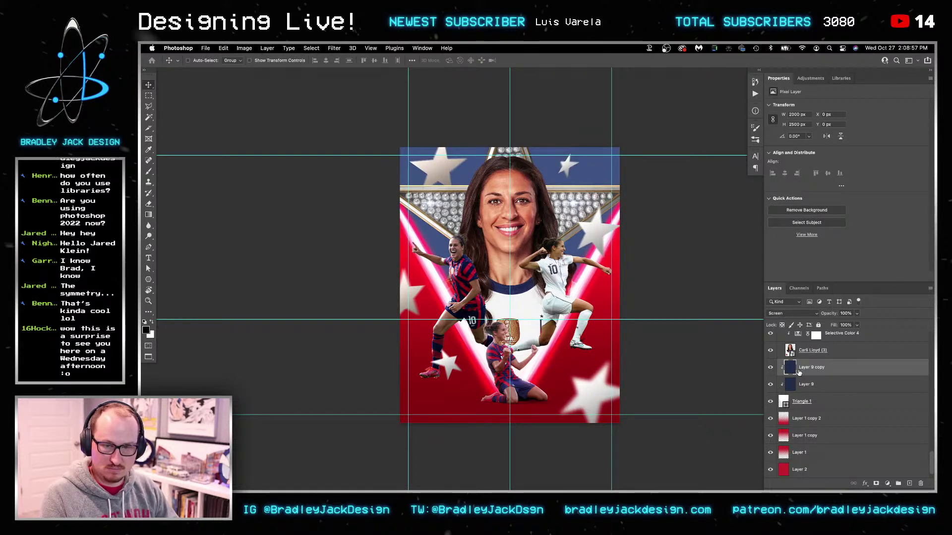
Add a layer mask to the Layer 9 copy and draw a downward gradient that fades its lightening near the poster's upper edge
left_click(876, 483)
key("g")
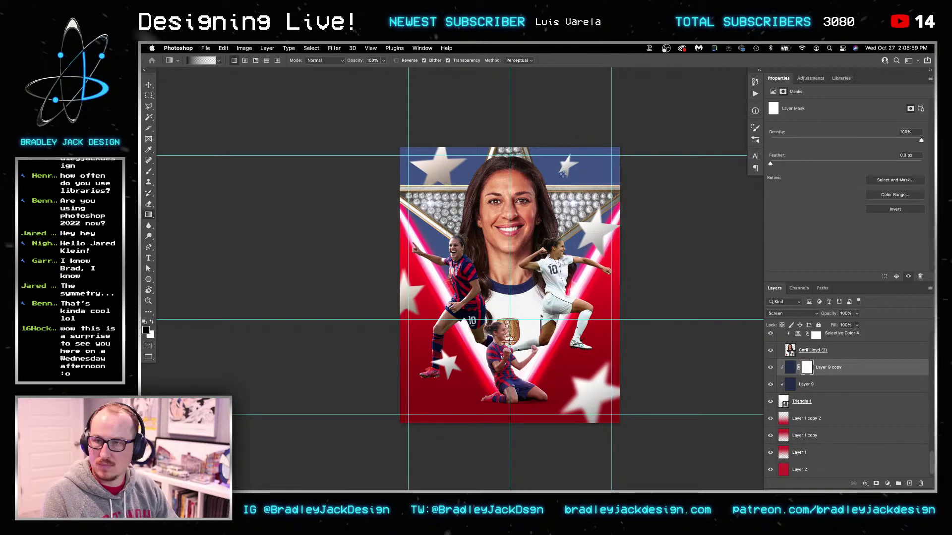
left_click_drag(559, 160, 585, 271)
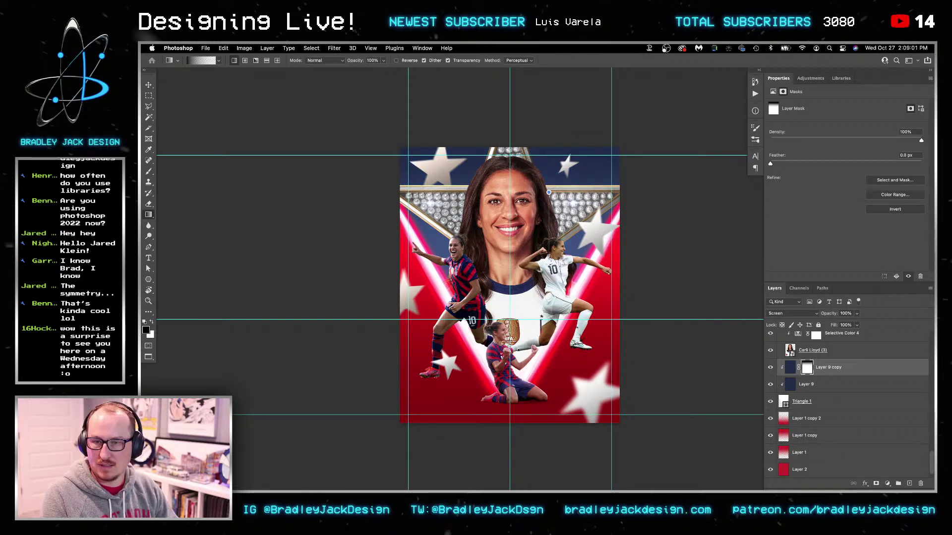
Set the Layer 9 copy's opacity to 45%, trying Soft Light blending and then returning it to Screen
key("v")
key("3")
key("4")
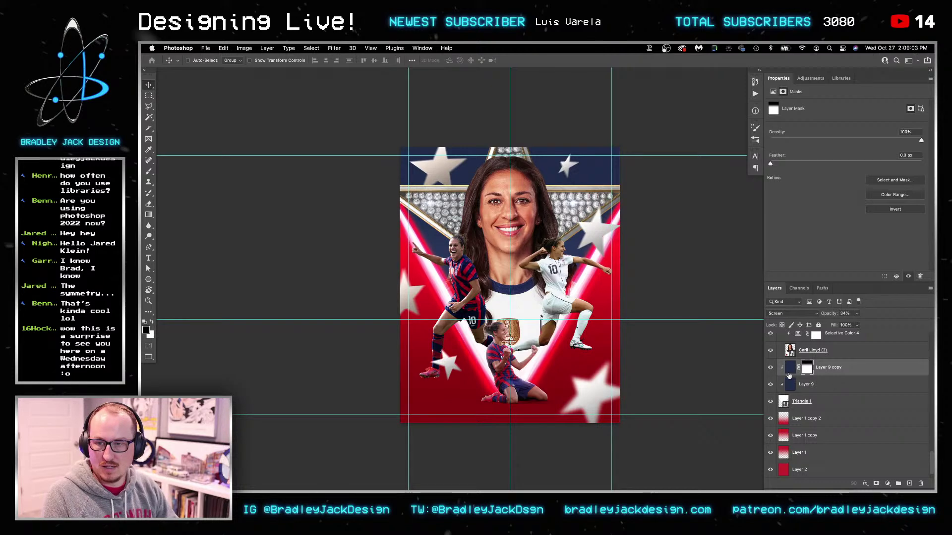
key("alt+shift+f")
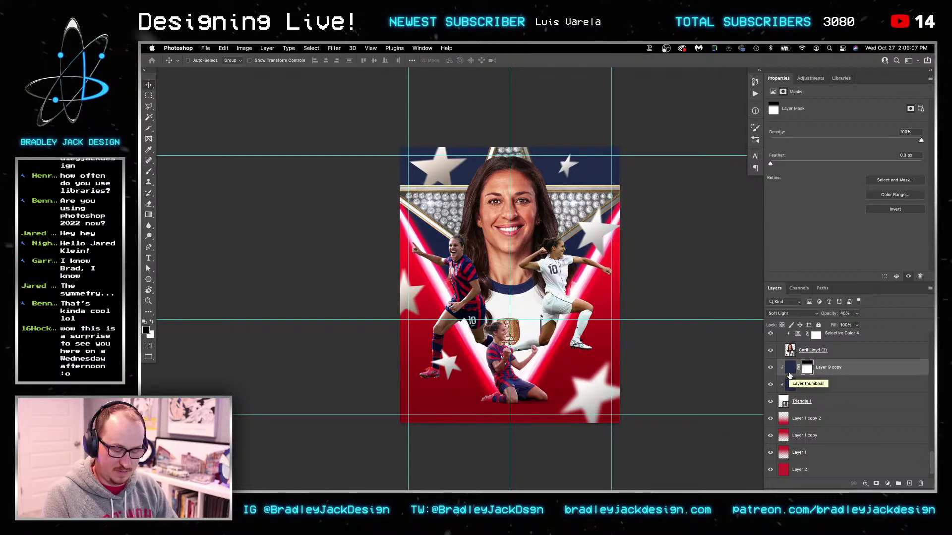
key("alt+shift+s")
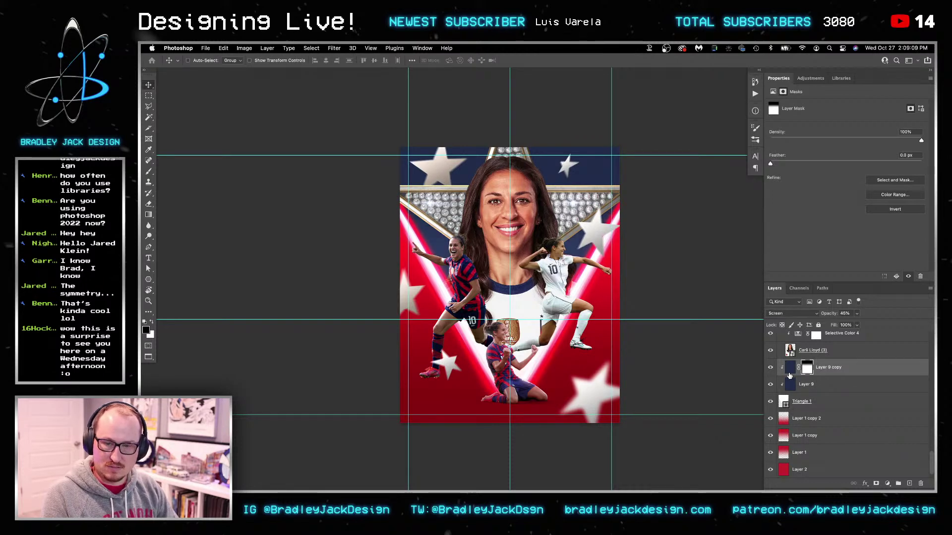
Choose a bright blue foreground color and fill the Layer 9 copy's pixels with it, leaving its mask intact
left_click(789, 375)
key("g")
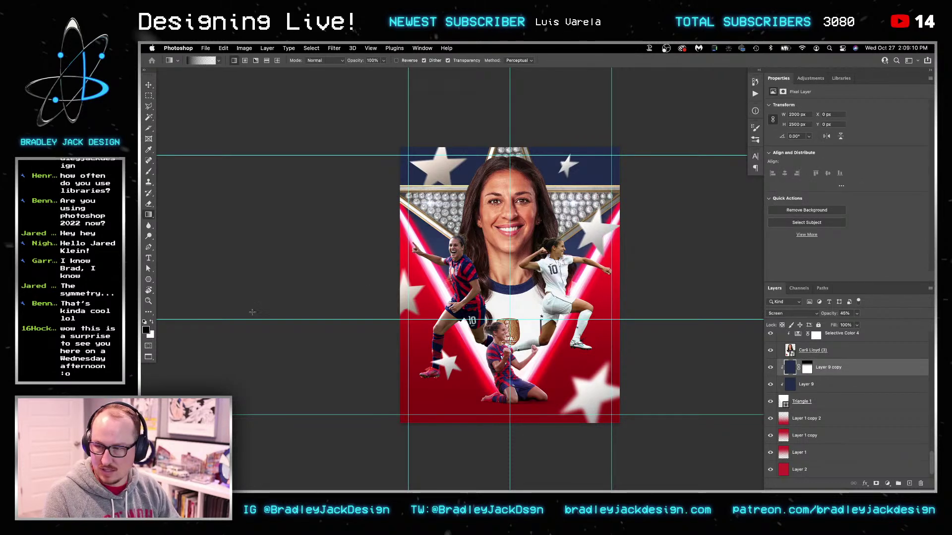
left_click(147, 332)
left_click(446, 174)
left_click_drag(263, 195, 297, 159)
key("Return")
right_click(308, 154)
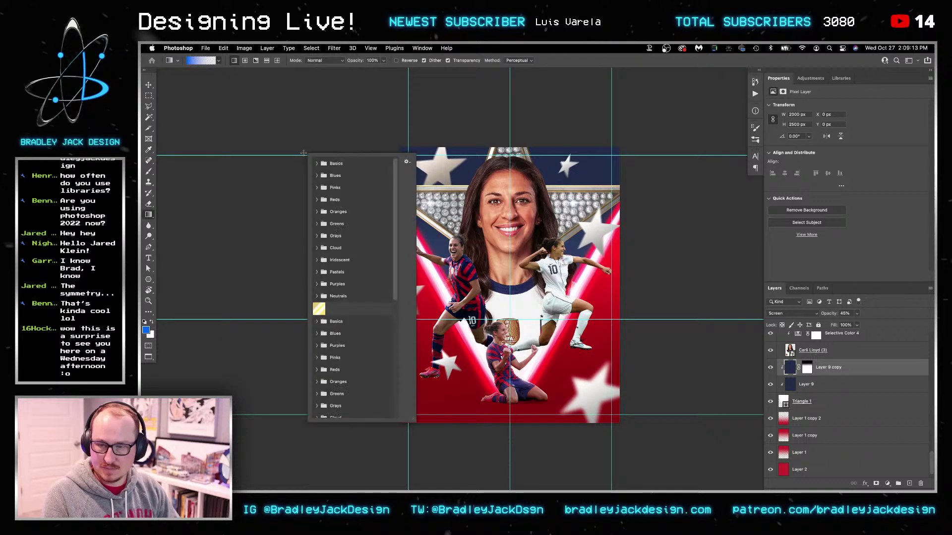
left_click(647, 283)
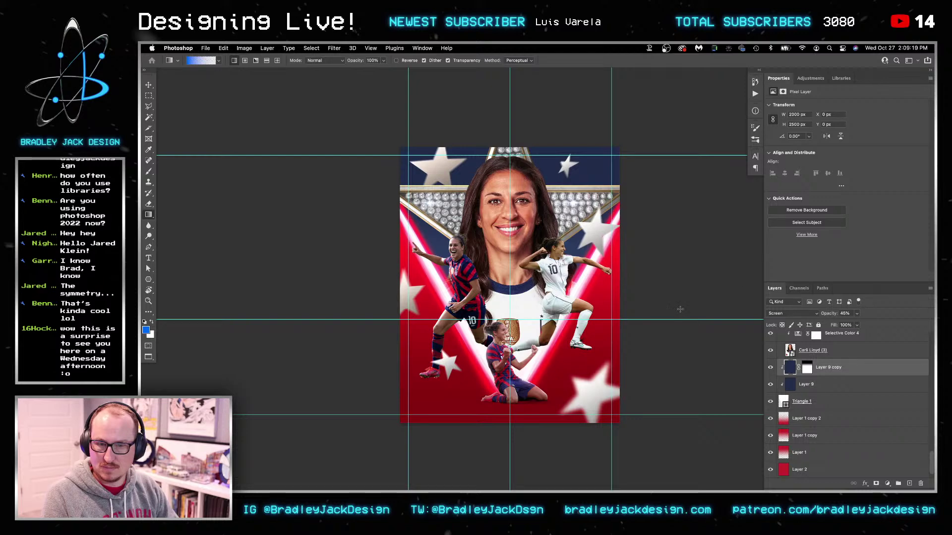
key("alt+BackSpace")
key("v")
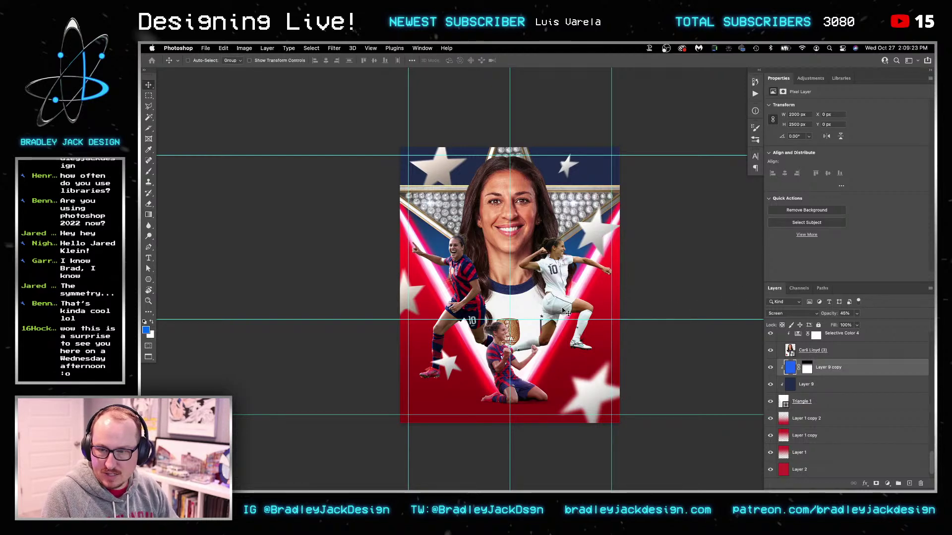
Select the pointing player's layer and add a layer mask to it
key("z")
scroll(545, 327, "down", 2)
scroll(529, 342, "up", 3)
key("v")
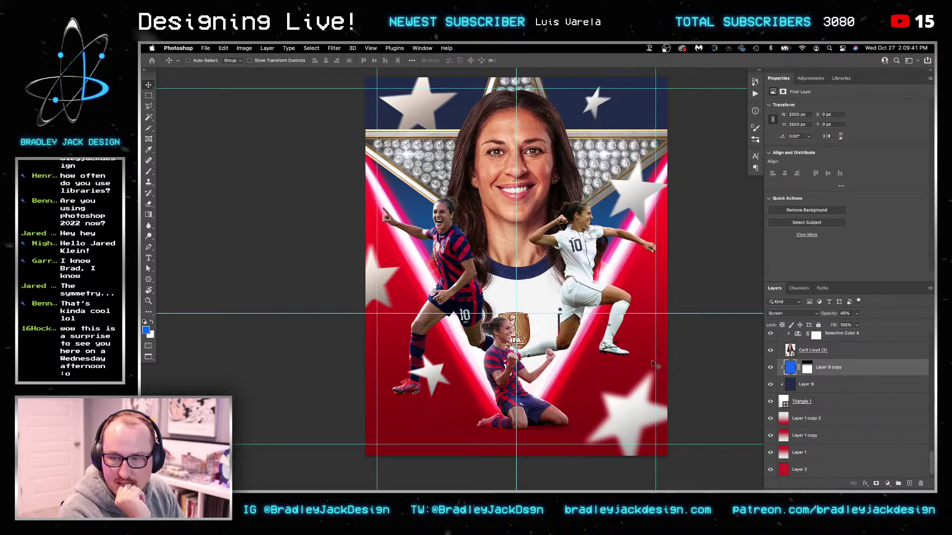
right_click(417, 338)
left_click(431, 343)
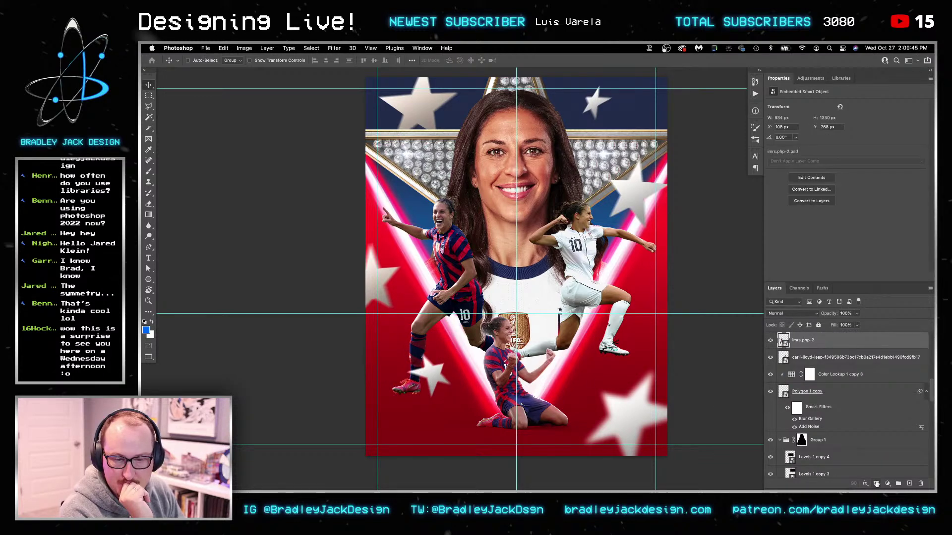
left_click(876, 483)
Paint black on the pointing player's mask with a large soft brush at 50% opacity to fade out the lower legs
key("b")
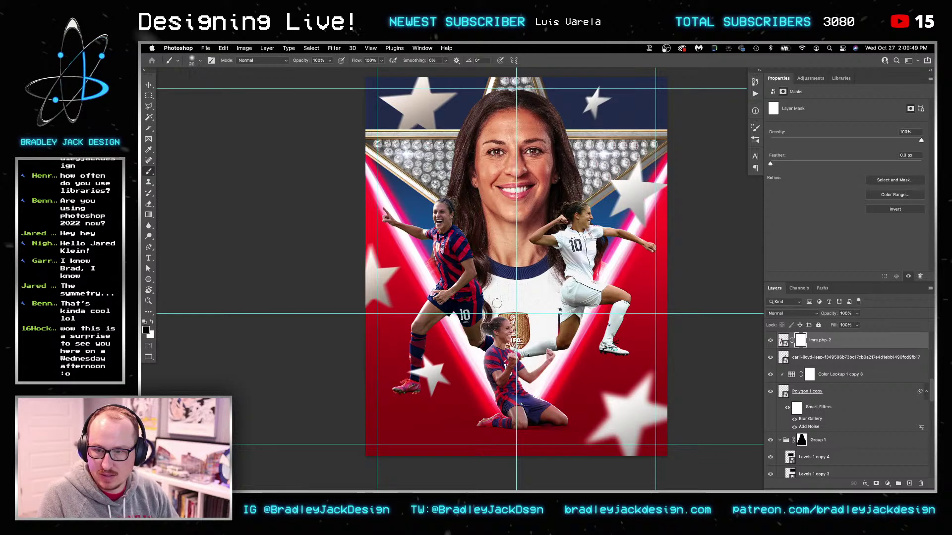
key("bracketright")
key("bracketright")
key("bracketright")
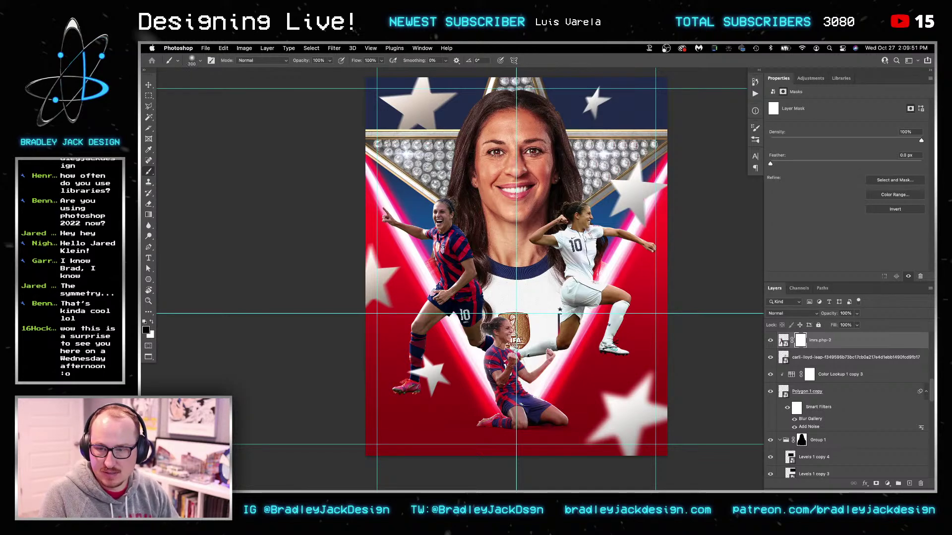
key("5")
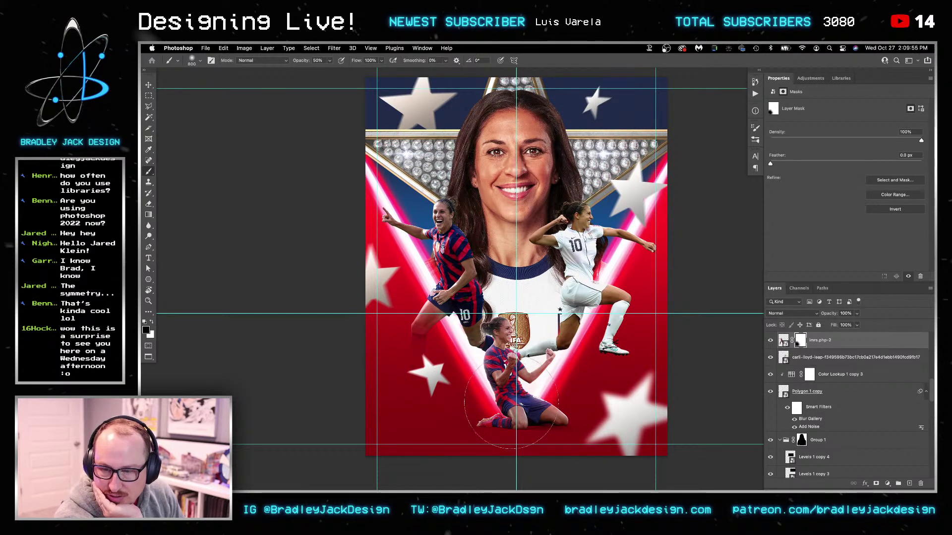
left_click_drag(509, 389, 474, 342)
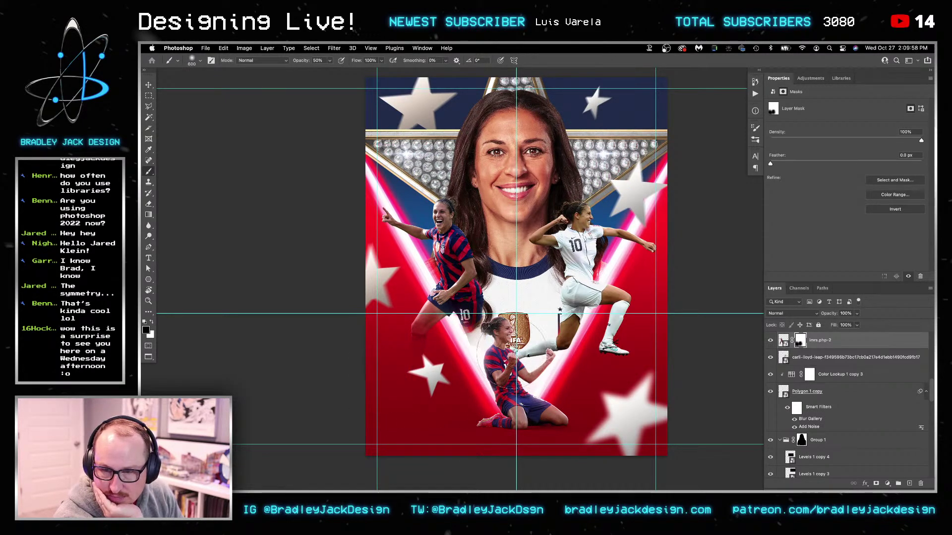
Scale the leaping player in white down slightly to about 973 px wide and nudge it into place beside the portrait
left_click(825, 359)
key("super+t")
left_click_drag(748, 418, 742, 413)
key("Return")
key("shift+Down")
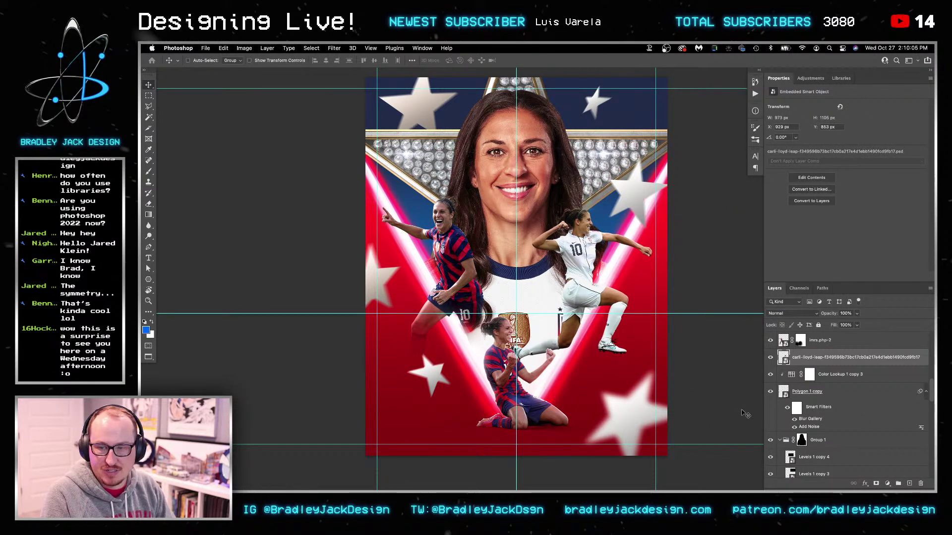
key("Up")
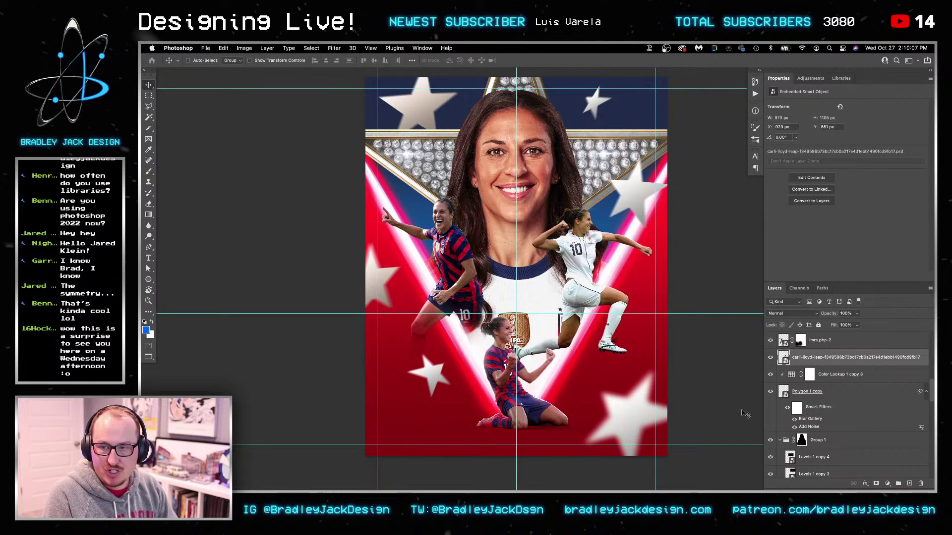
key("Right")
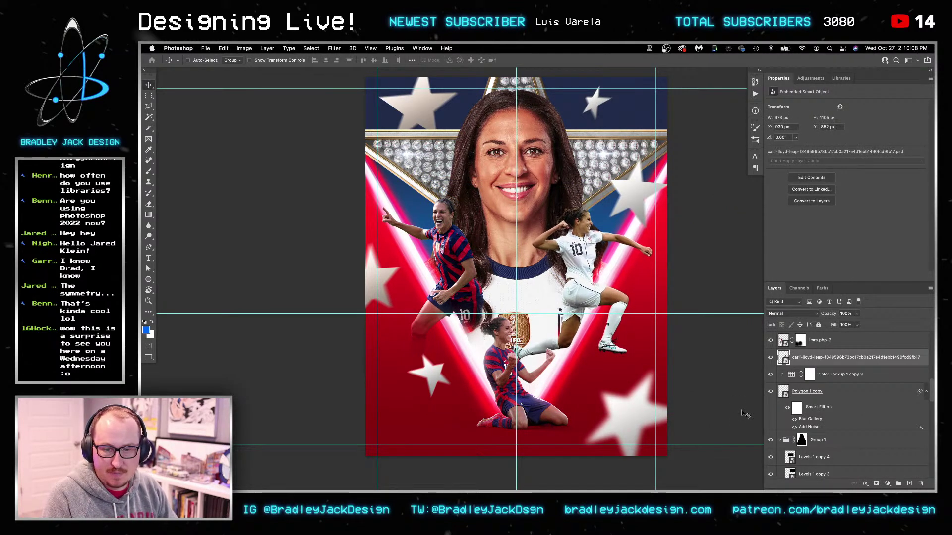
Add a layer mask to the leaping player and paint softly to fade the leg overlapping the kneeling player
left_click(877, 484)
key("b")
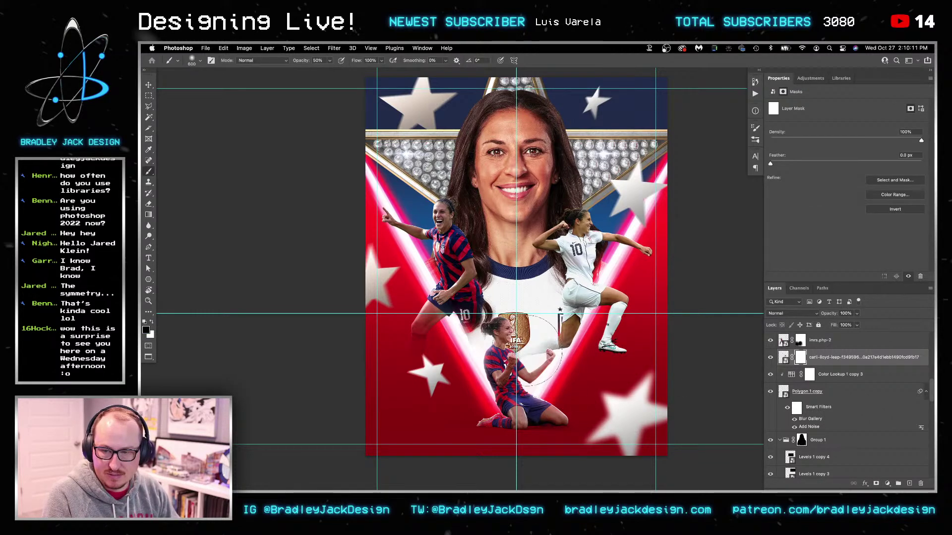
left_click_drag(538, 350, 516, 372)
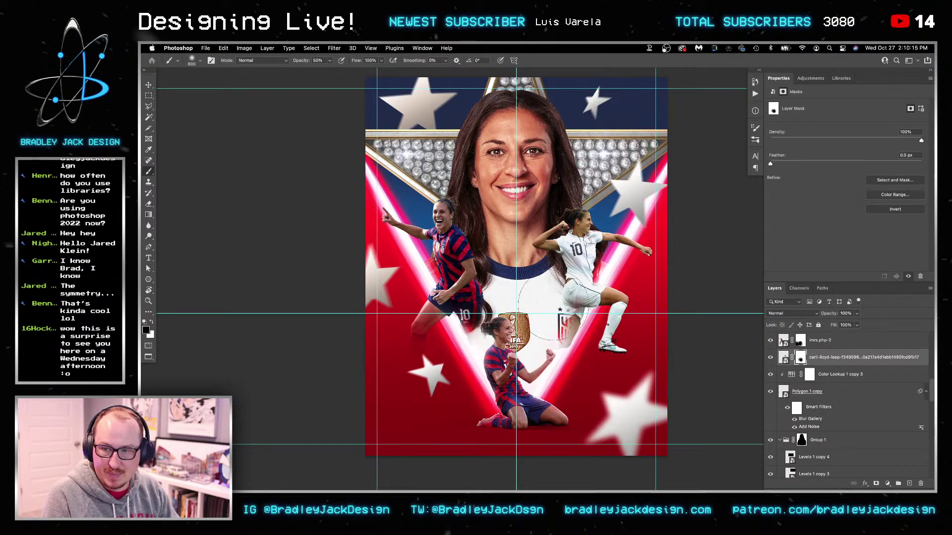
Enlarge the pointing player to about 1054 × 1502 px and nudge it down about 90 px
key("v")
key("alt+bracketright")
key("super+t")
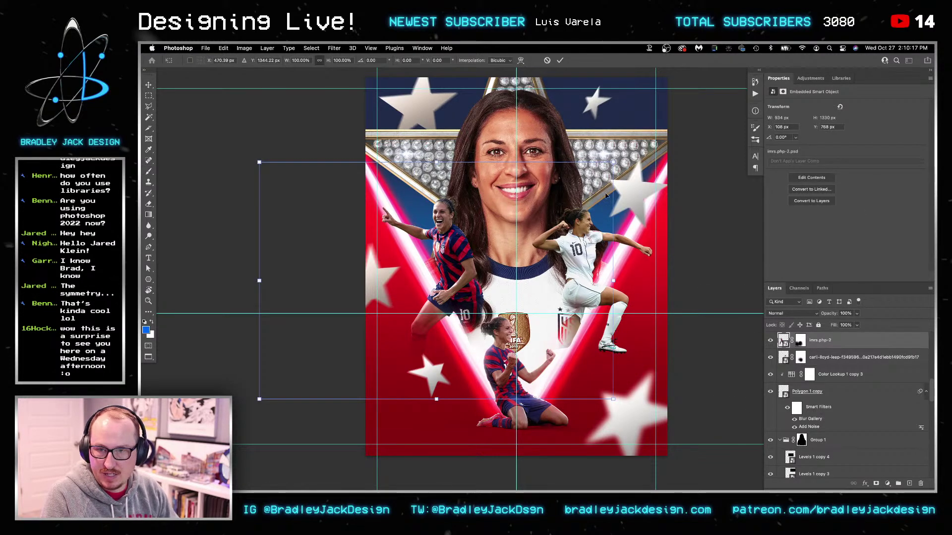
left_click_drag(616, 170, 635, 145)
key("Return")
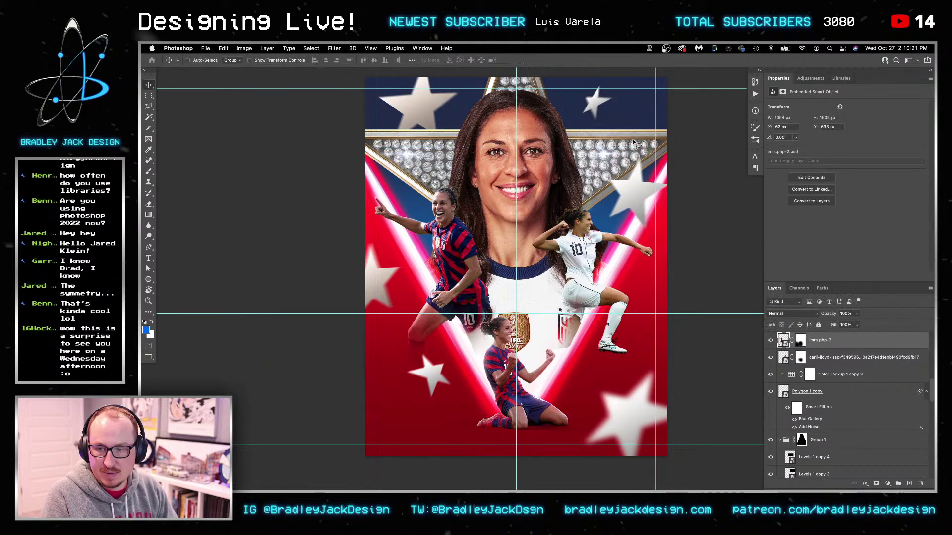
key("shift+Down")
key("shift+Down")
key("shift+Down")
key("shift+Down")
key("shift+Down")
key("shift+Down")
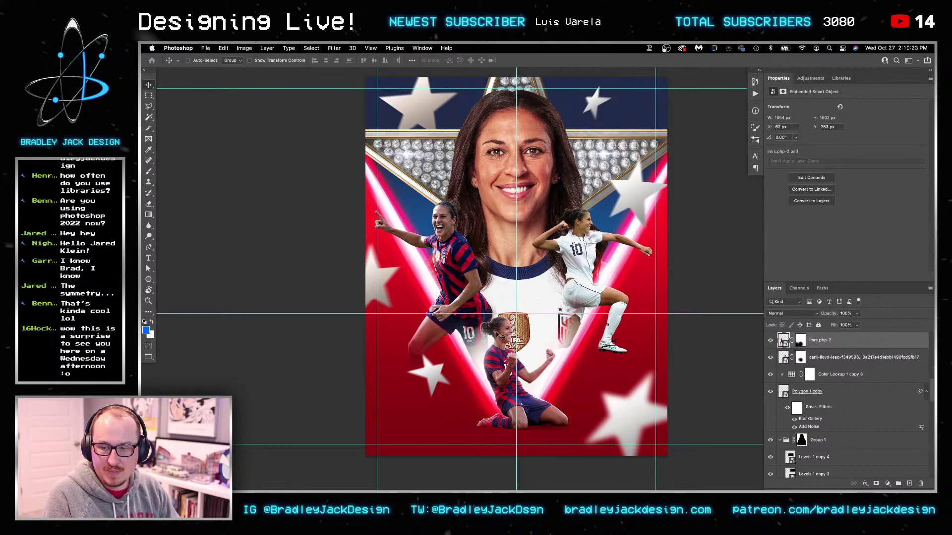
Enlarge the leaping player to about 1203 px wide and move it down to roughly the pointing player's level
left_click(813, 356)
key("ctrl+t")
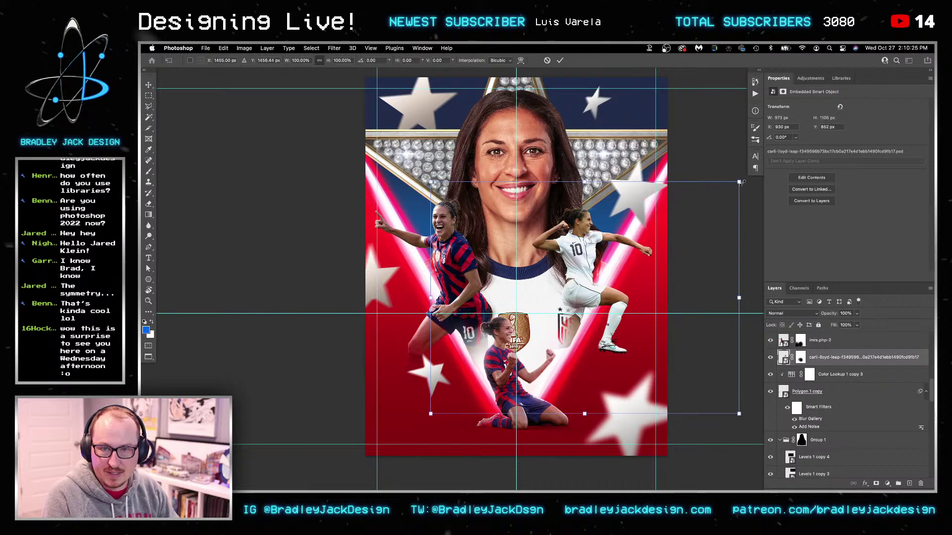
left_click_drag(757, 162, 778, 136)
key("Return")
key("shift+Down")
key("shift+Down")
key("shift+Down")
key("shift+Down")
key("shift+Down")
key("shift+Down")
key("shift+Down")
key("shift+Down")
key("shift+Down")
key("shift+Down")
key("shift+Down")
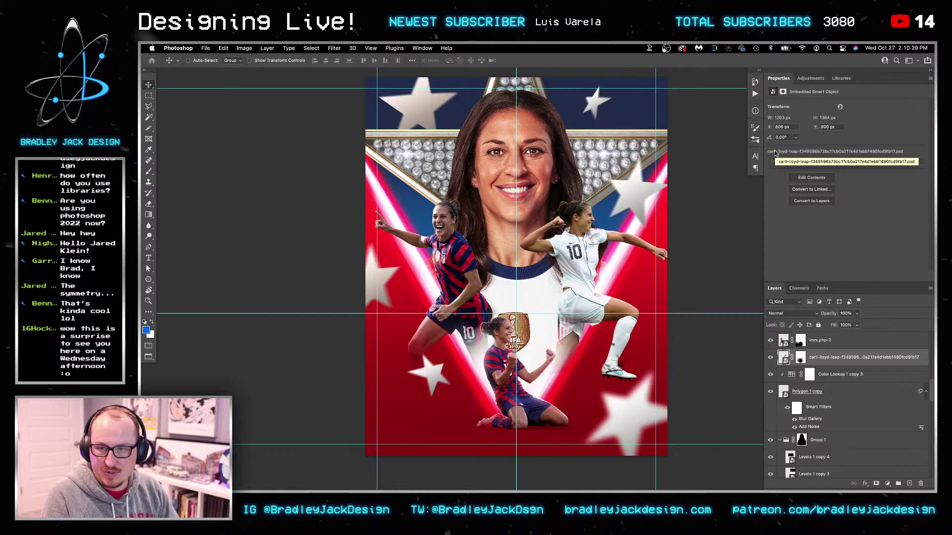
Fine-tune the enlarged leaping player's position, shifting it about 20 px right to X 826 px, Y 810 px
key("Up")
key("Up")
key("Up")
key("Up")
key("Up")
key("Up")
key("Up")
key("Up")
key("Up")
key("Up")
key("Right")
key("Right")
key("Right")
key("Right")
key("Right")
key("Right")
key("Right")
key("Right")
key("Right")
key("Right")
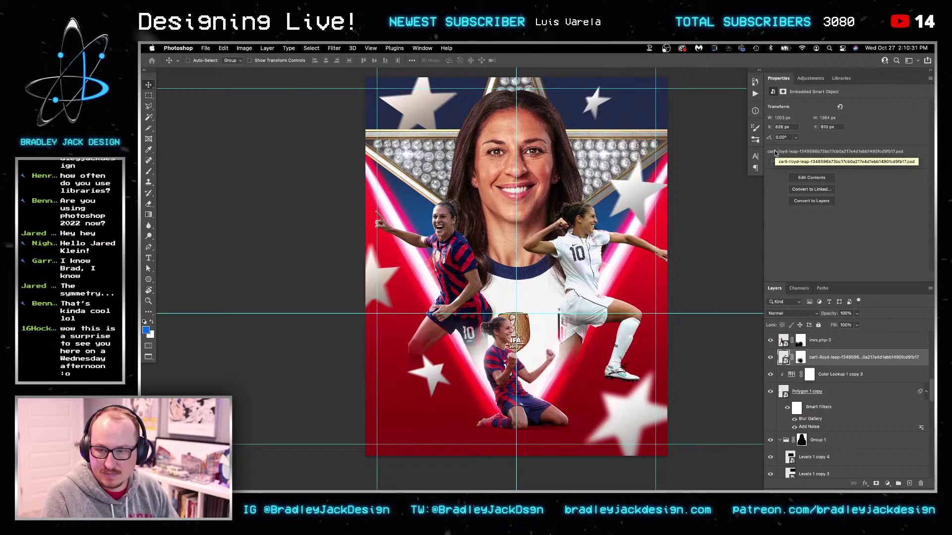
Nudge the white-jersey player cutout horizontally to X 817 px
key("Left")
key("Left")
key("Left")
key("Left")
key("Left")
key("Left")
key("Left")
key("Left")
key("Left")
key("Left")
key("Left")
key("Left")
key("Right")
key("Right")
key("Right")
key("Right")
key("Right")
key("Right")
key("Right")
key("Right")
key("Right")
key("Right")
key("Right")
key("Right")
key("Right")
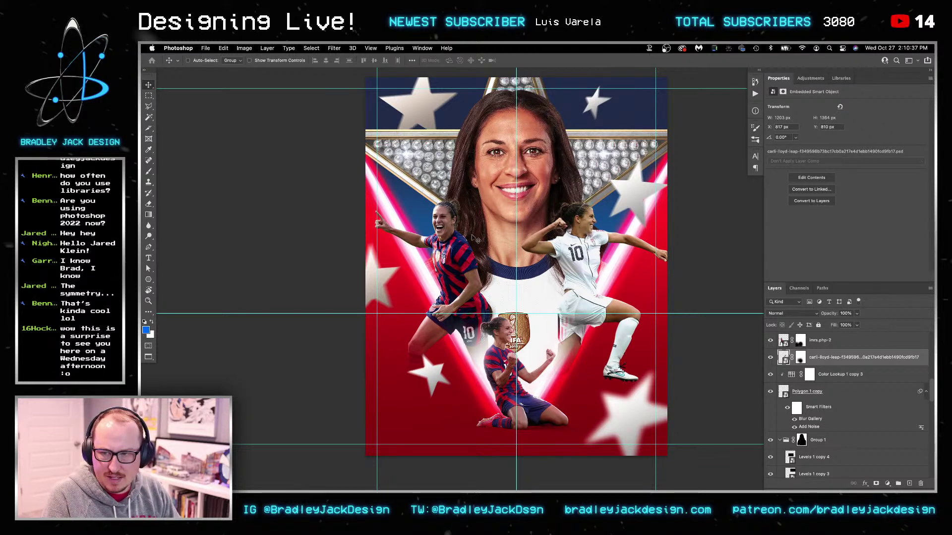
Paint black on the striped-jersey running player's layer mask with the 50% opacity brush to fade the leg beside the kneeling figure
right_click(460, 249)
left_click(463, 252)
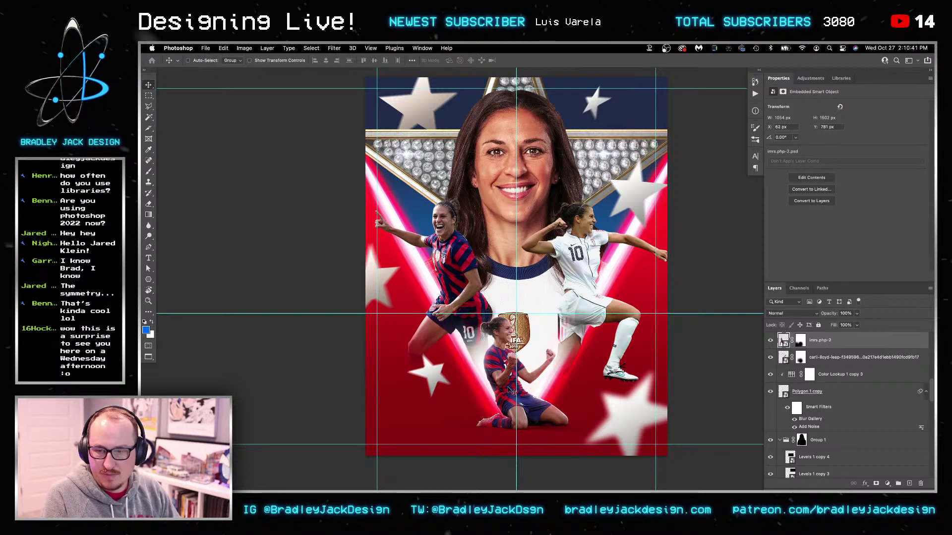
left_click(801, 342)
key("b")
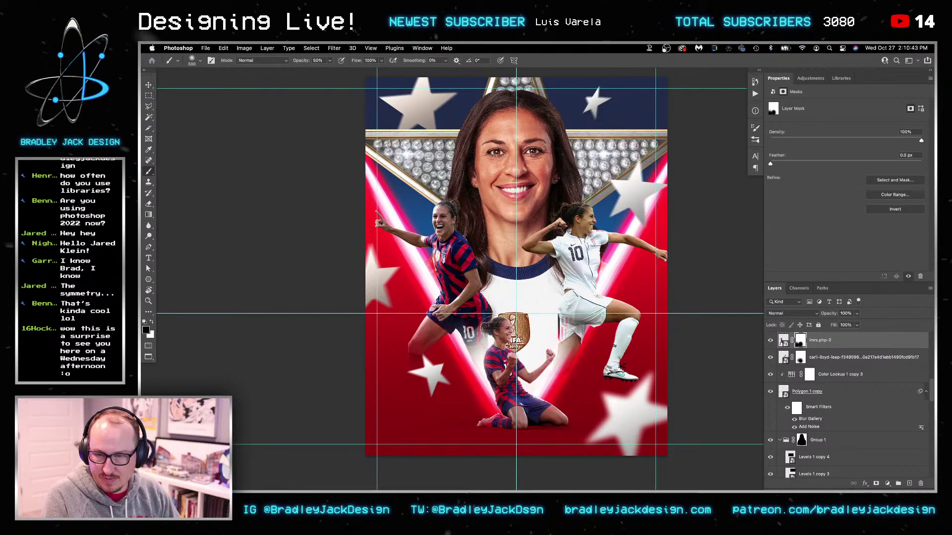
mouse_move(474, 347)
left_mouse_down()
mouse_move(468, 332)
mouse_move(496, 302)
left_mouse_up()
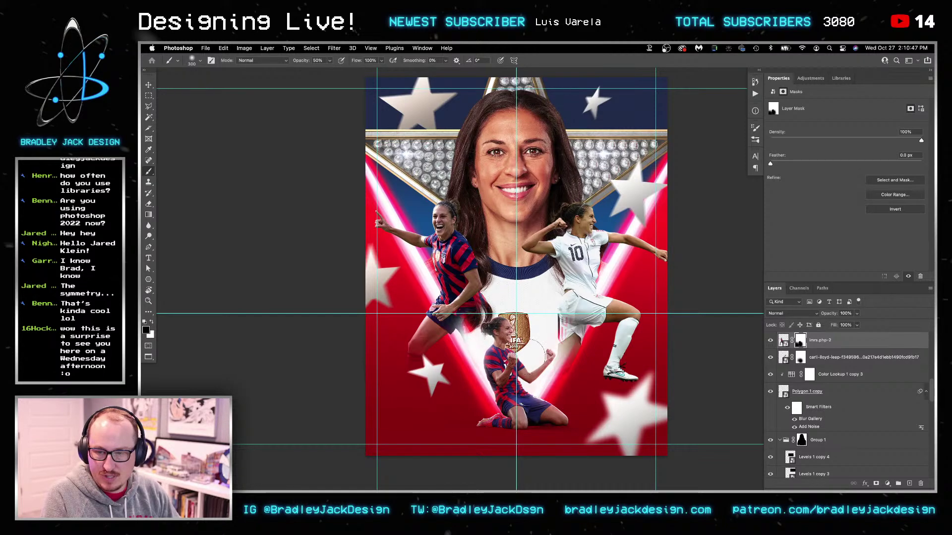
Hide the layers of the two action players flanking the portrait
left_click(800, 358)
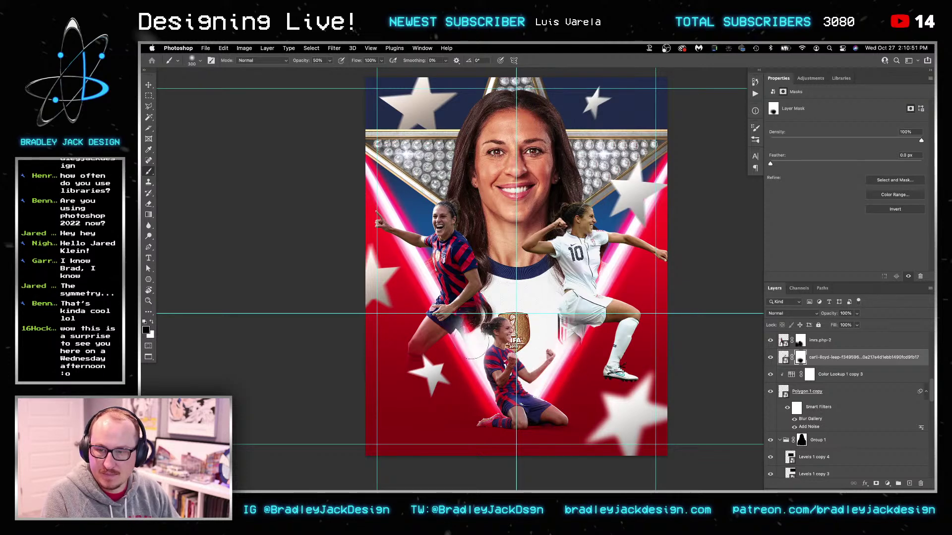
key("v")
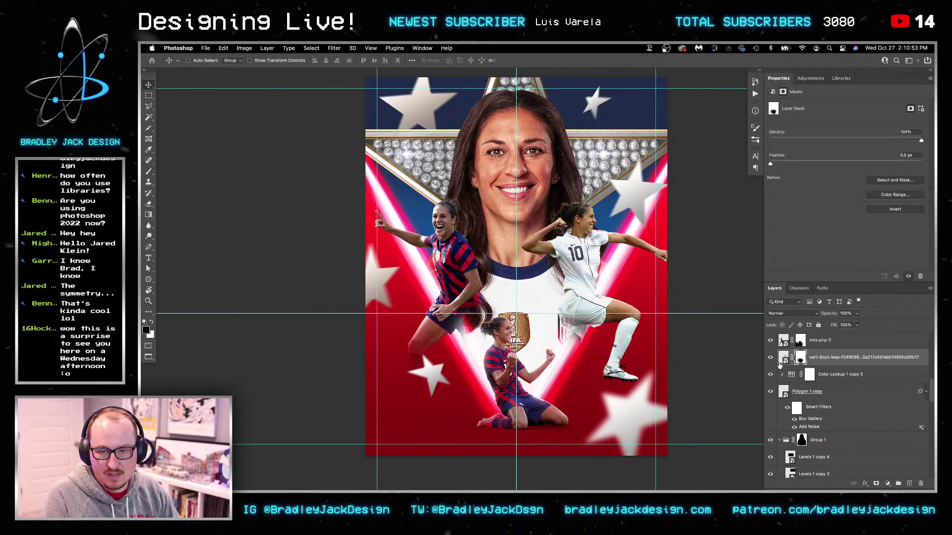
left_click_drag(771, 358, 772, 341)
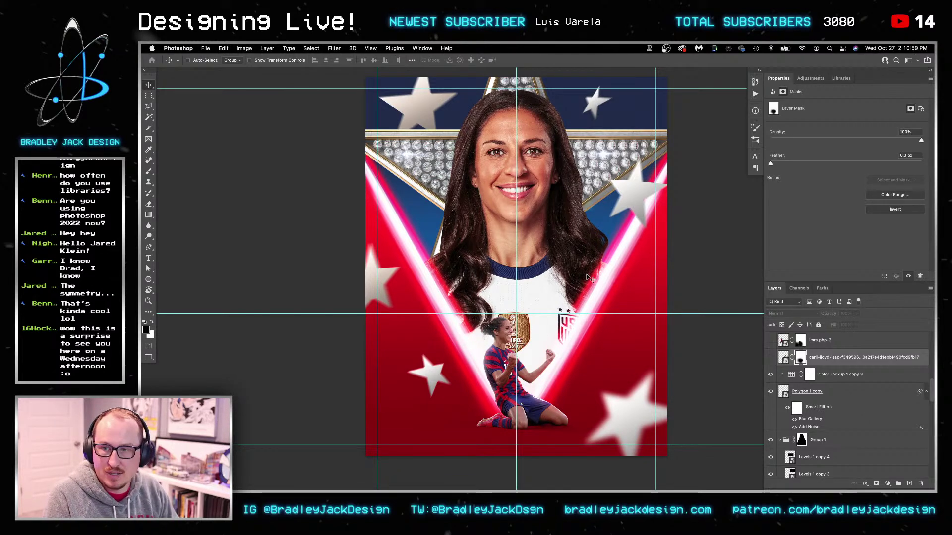
Add a Color Lookup adjustment layer above the Star group using the EJD Make it Pop 1.3DL LUT
scroll(808, 343, "up", 5)
left_click(808, 342)
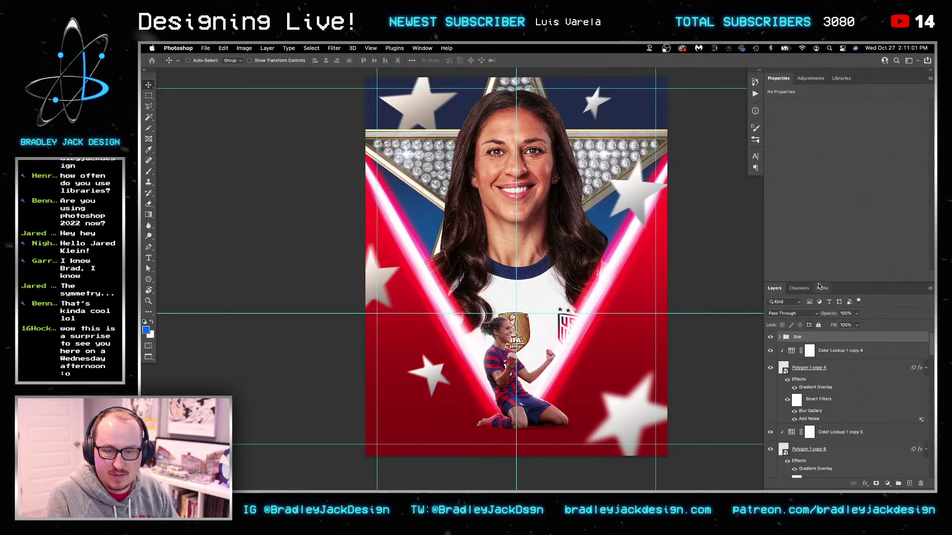
left_click(813, 76)
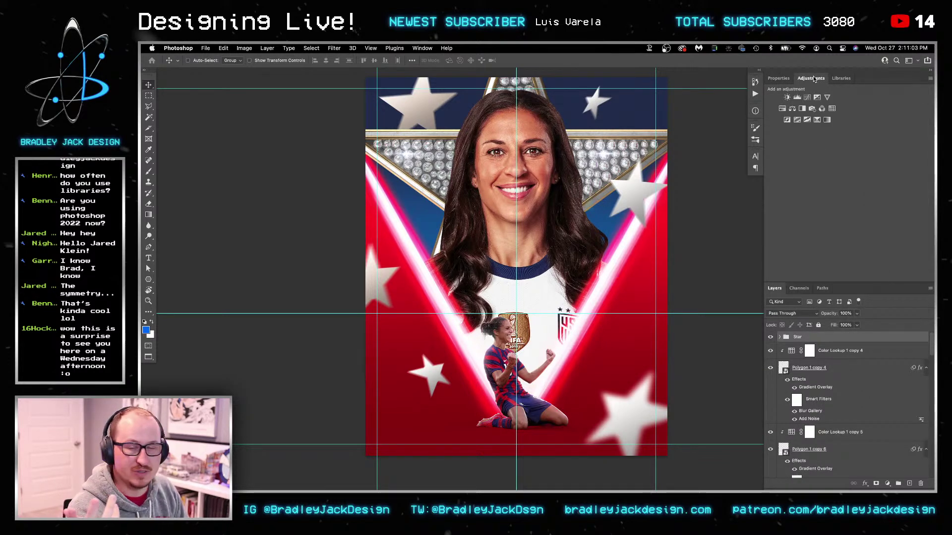
left_click(832, 108)
left_click(831, 106)
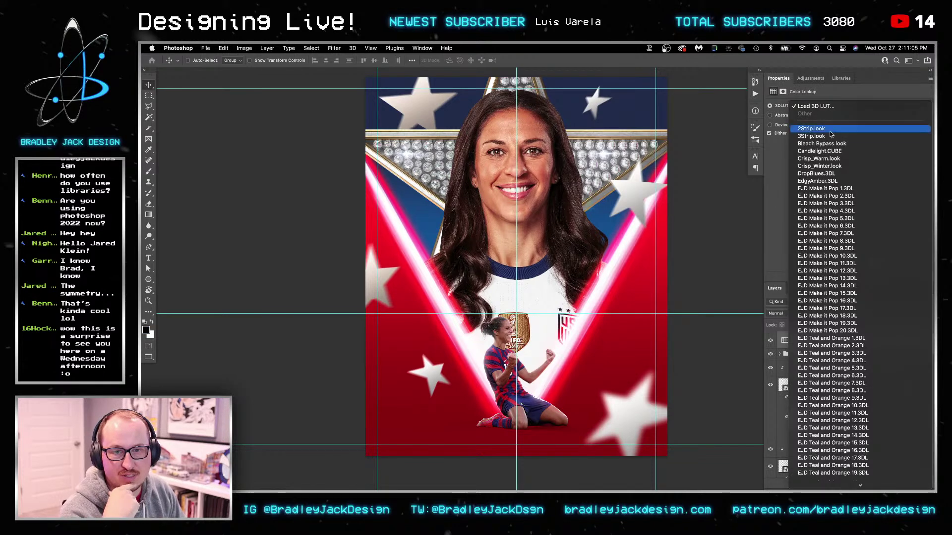
left_click(849, 189)
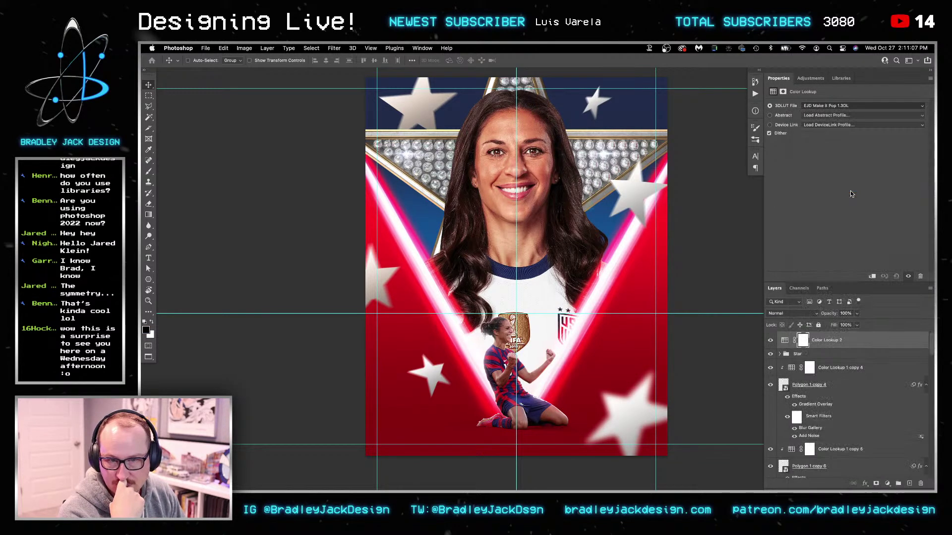
Try the EJD Make it Pop 2, 3, 4 and 10 LUTs on the Color Lookup layer
left_click(822, 108)
left_click(824, 115)
left_click(820, 107)
left_click(822, 114)
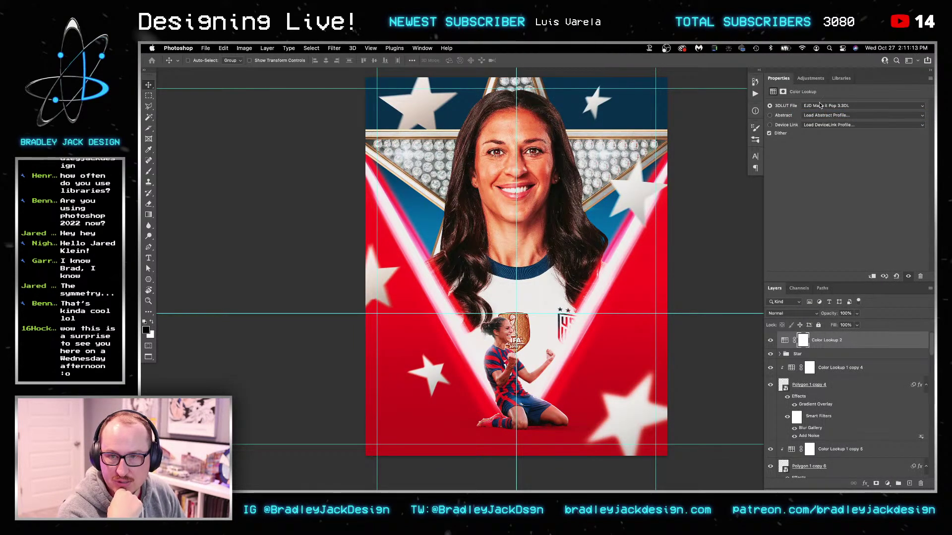
left_click(820, 106)
left_click(822, 115)
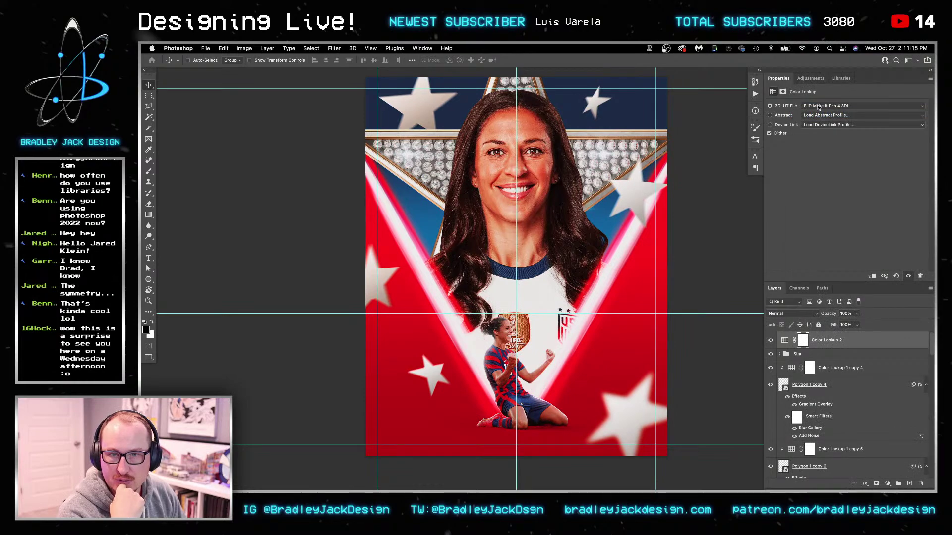
left_click(821, 106)
left_click(833, 152)
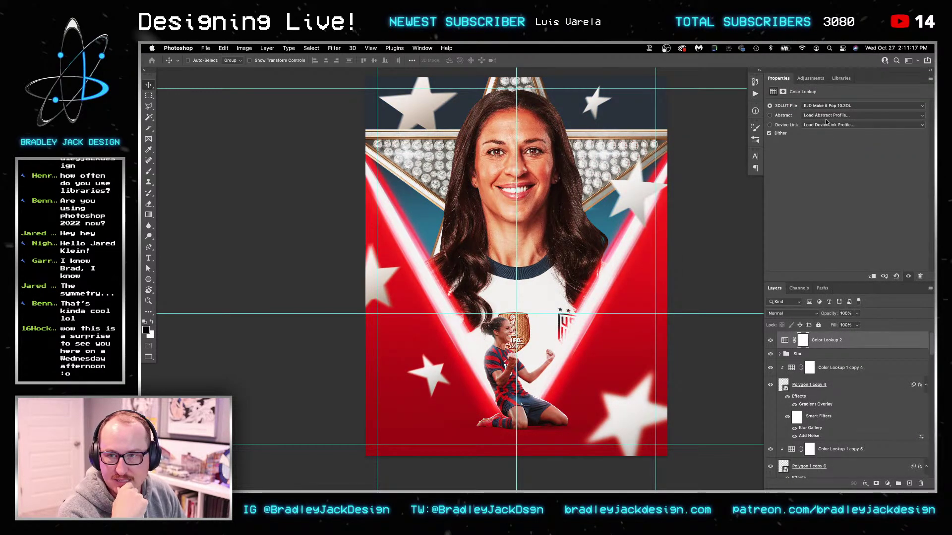
Compare the EJD Make it Pop 11 and 12 LUTs, return to 11, and set the Color Lookup layer's opacity to 50%
left_click(825, 106)
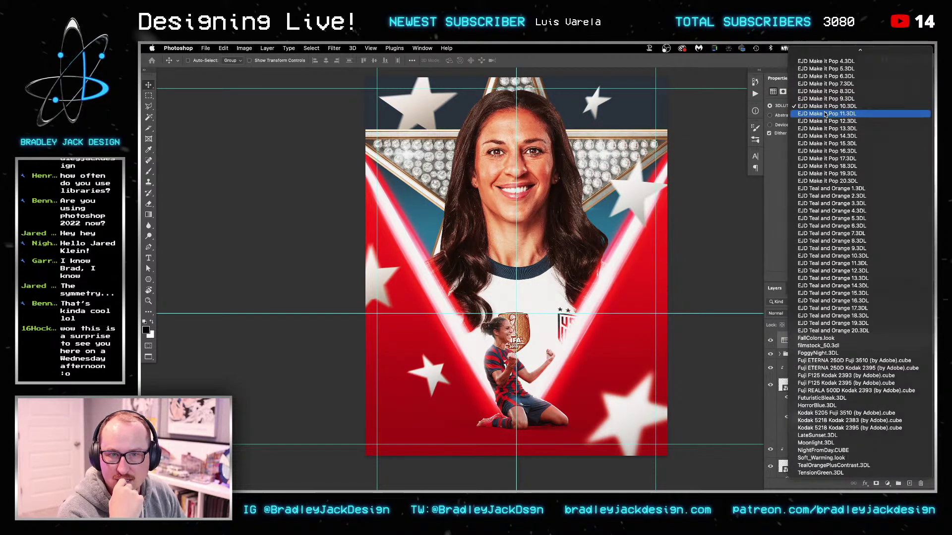
left_click(825, 114)
left_click(822, 106)
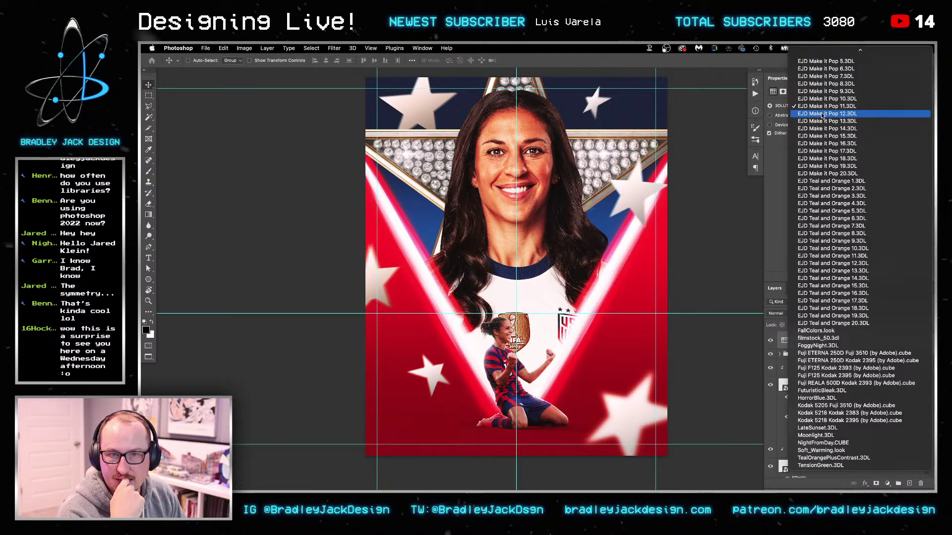
left_click(823, 115)
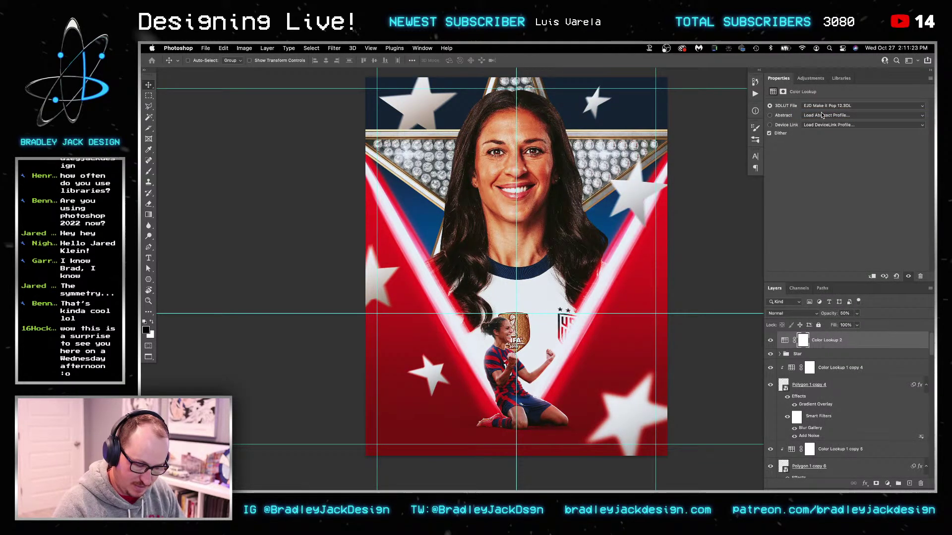
left_click(818, 106)
left_click(818, 97)
key("5")
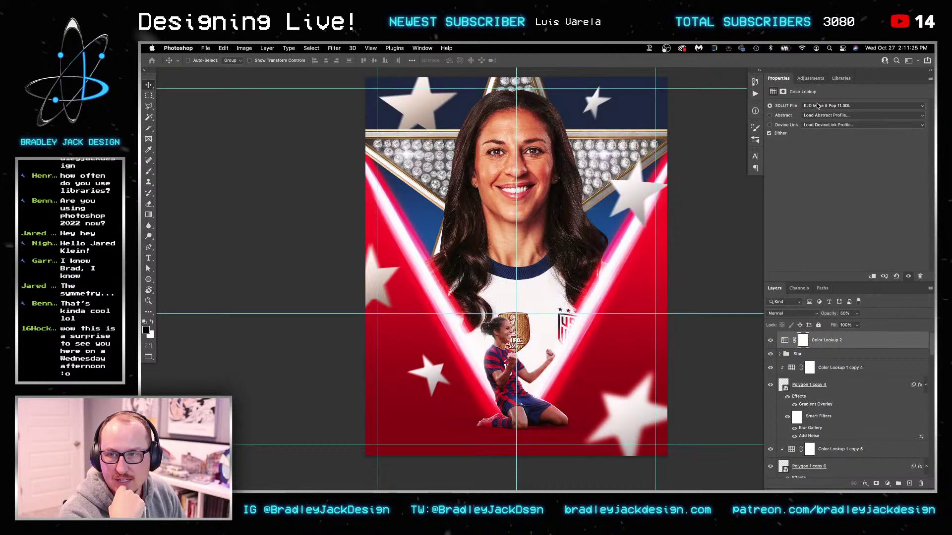
Try the EJD Make it Pop 13 to 15 LUTs, apply 16, and compare the poster with and without the adjustment
left_click(818, 107)
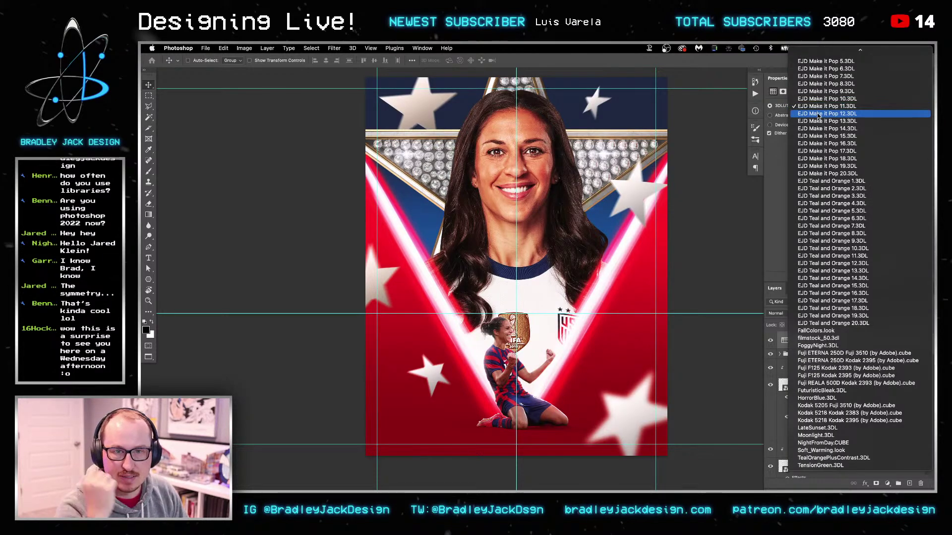
left_click(819, 121)
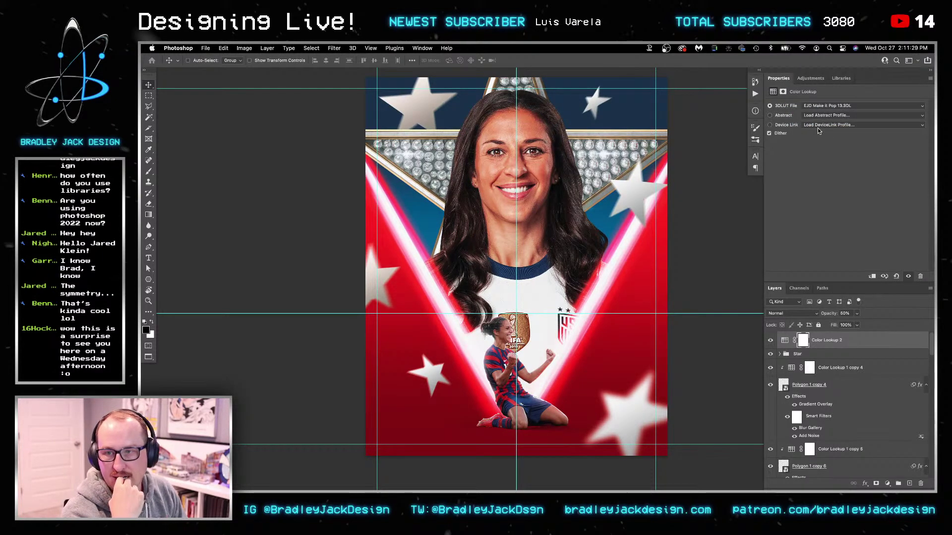
left_click(819, 107)
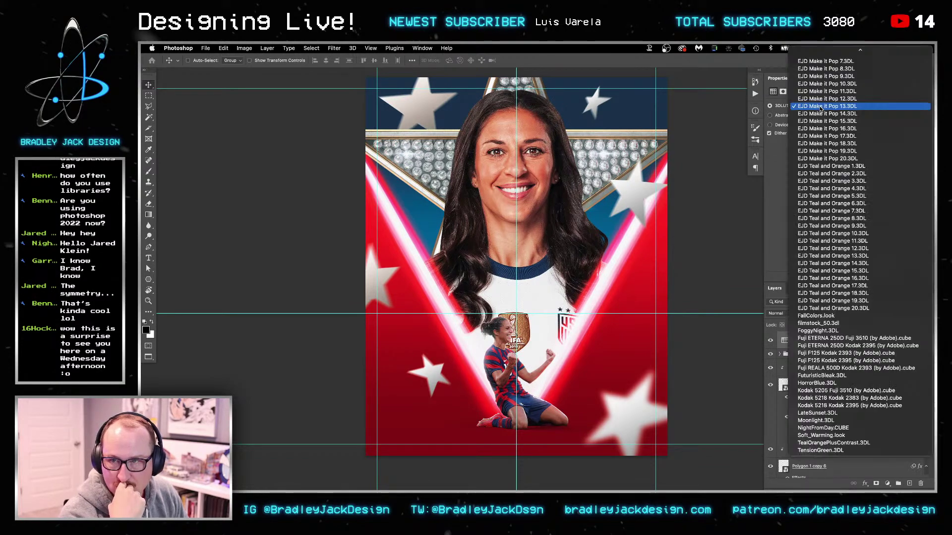
left_click(824, 114)
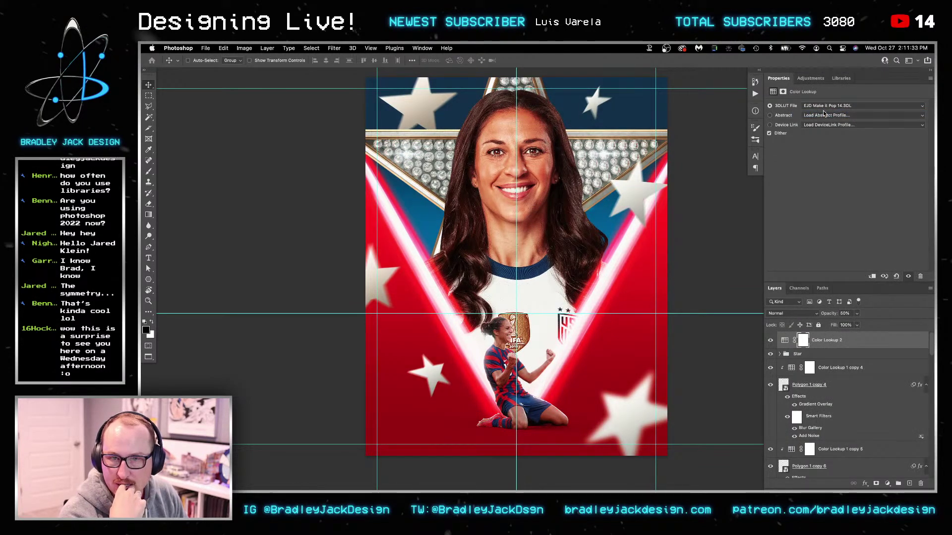
left_click(823, 111)
left_click(823, 112)
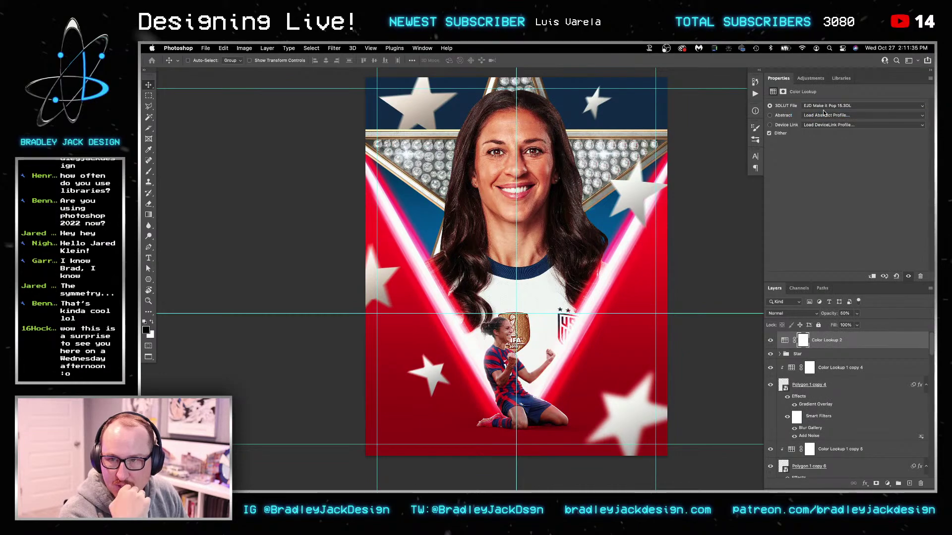
left_click(823, 110)
left_click(825, 113)
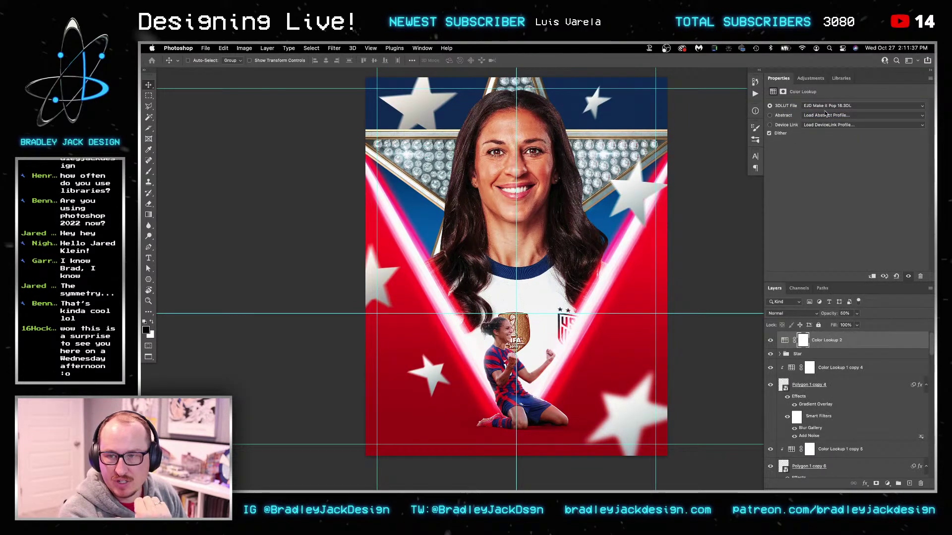
left_click(772, 341)
left_click(772, 341)
left_click(772, 341)
left_click(773, 341)
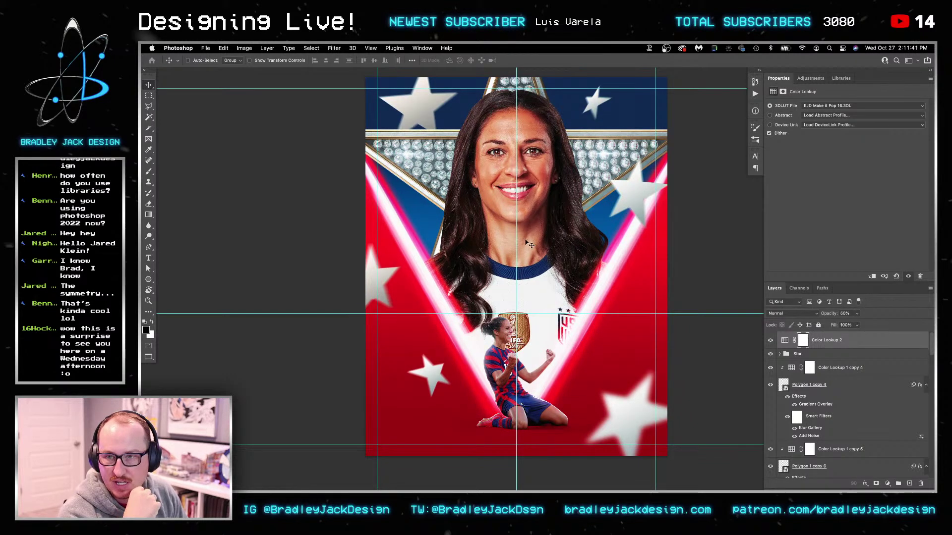
Add a second Color Lookup adjustment layer above the first using the EJD Teal and Orange 20.3DL LUT
left_click(841, 79)
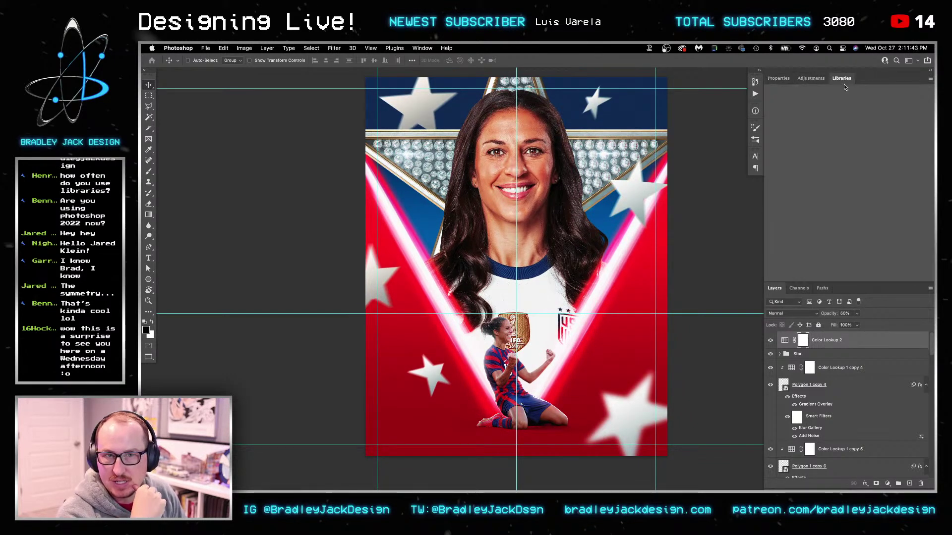
left_click(812, 79)
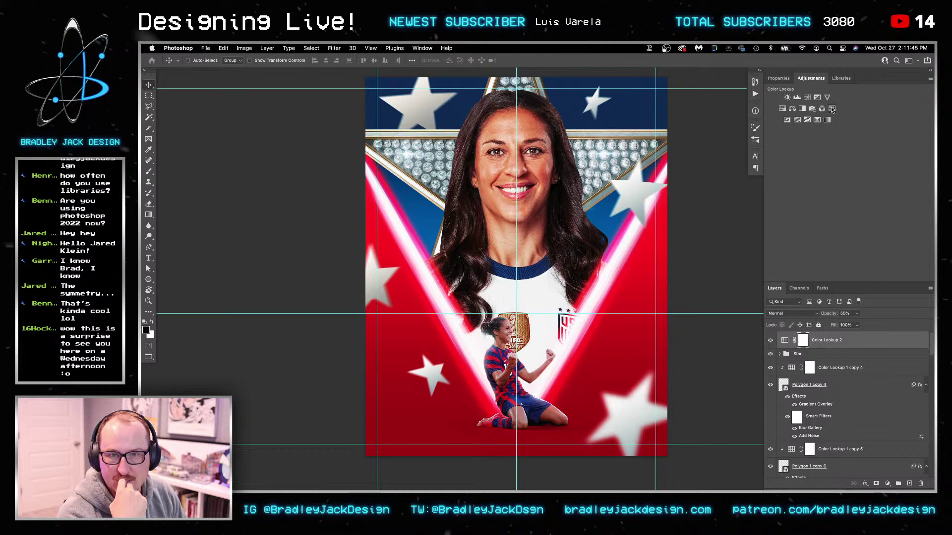
left_click(831, 109)
left_click(831, 107)
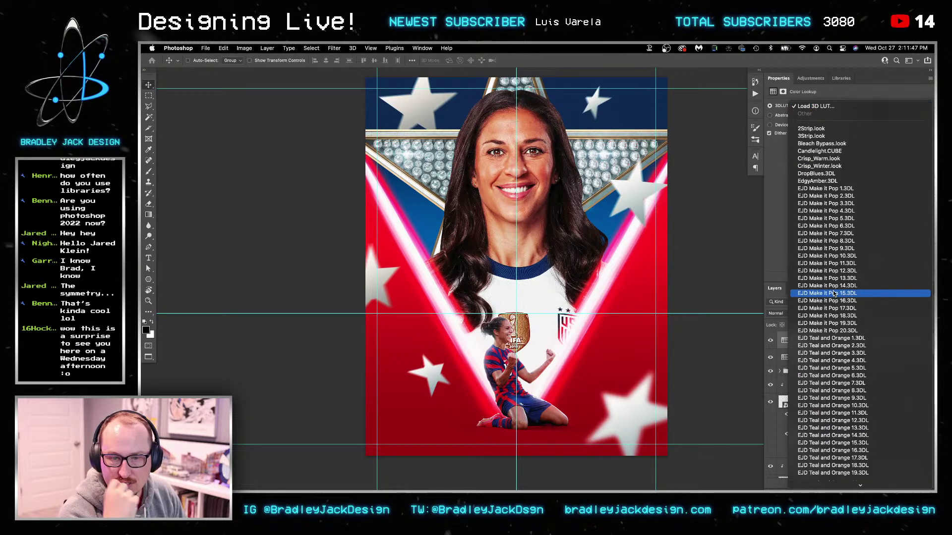
scroll(837, 303, "down", 5)
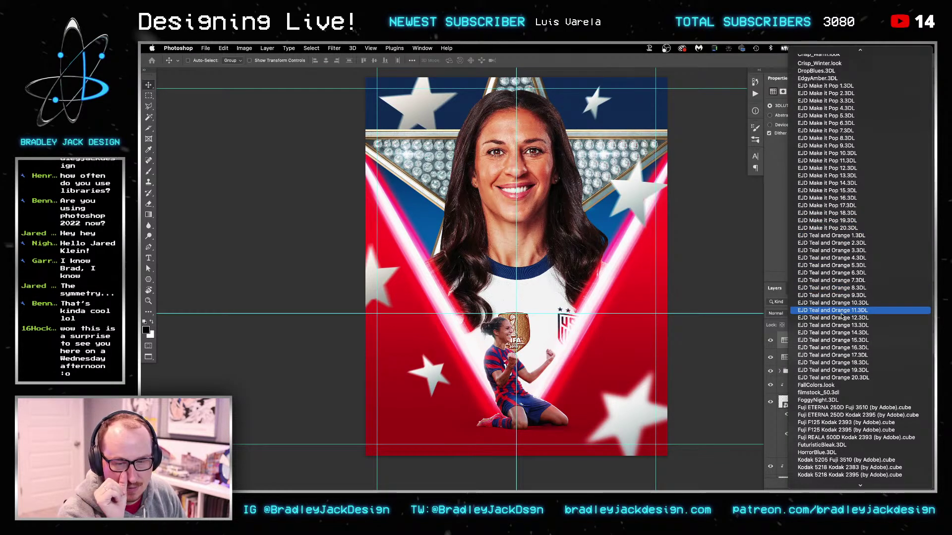
left_click(852, 378)
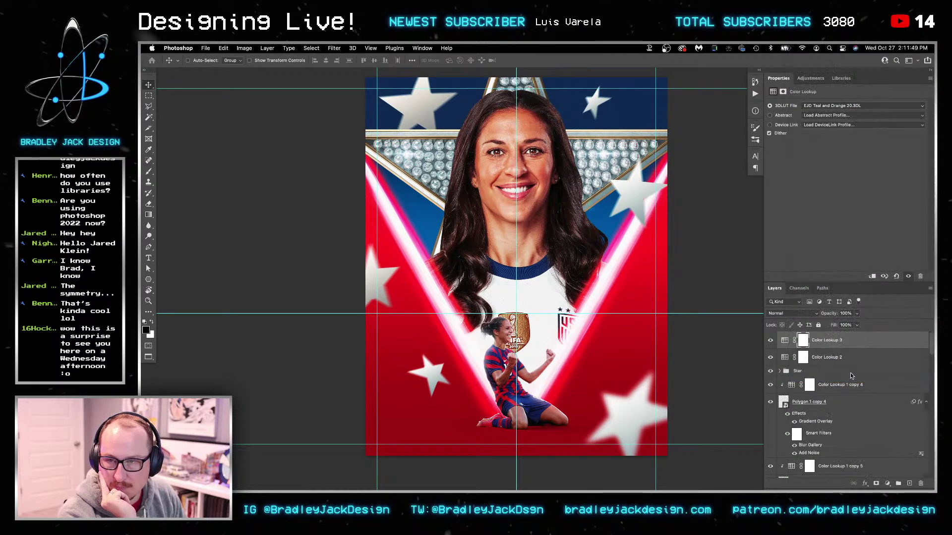
Switch the second Color Lookup through EJD Teal and Orange 19 to 18, and lower its layer opacity to 25%
left_click(817, 106)
left_click(819, 102)
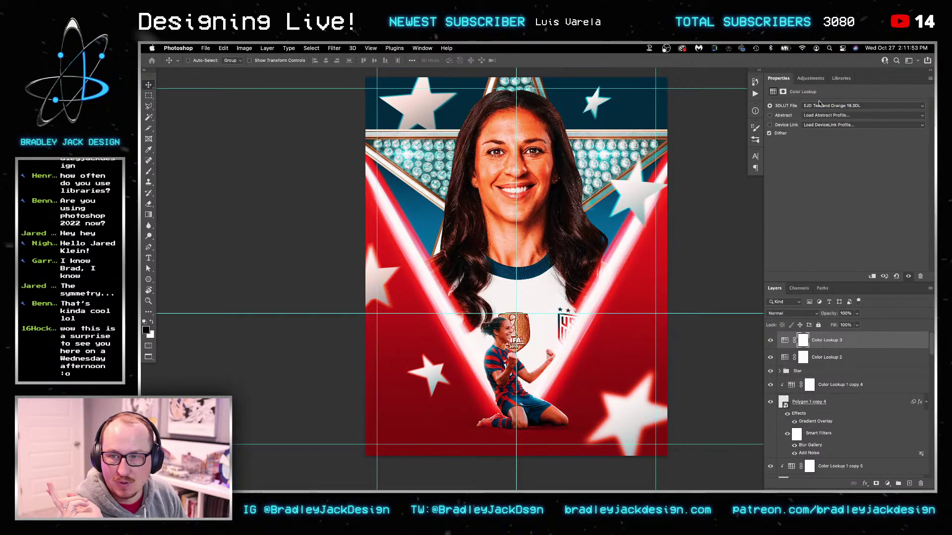
left_click(819, 107)
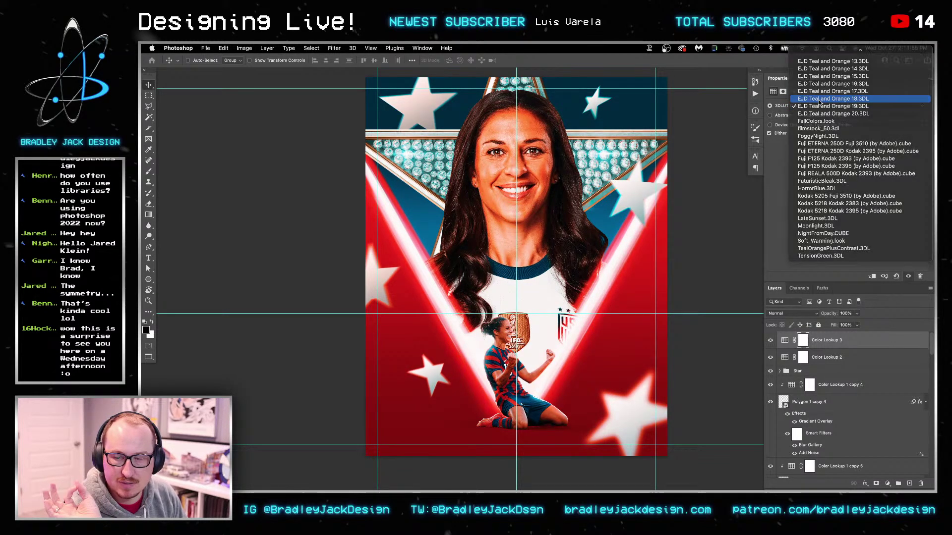
left_click(819, 102)
key("2")
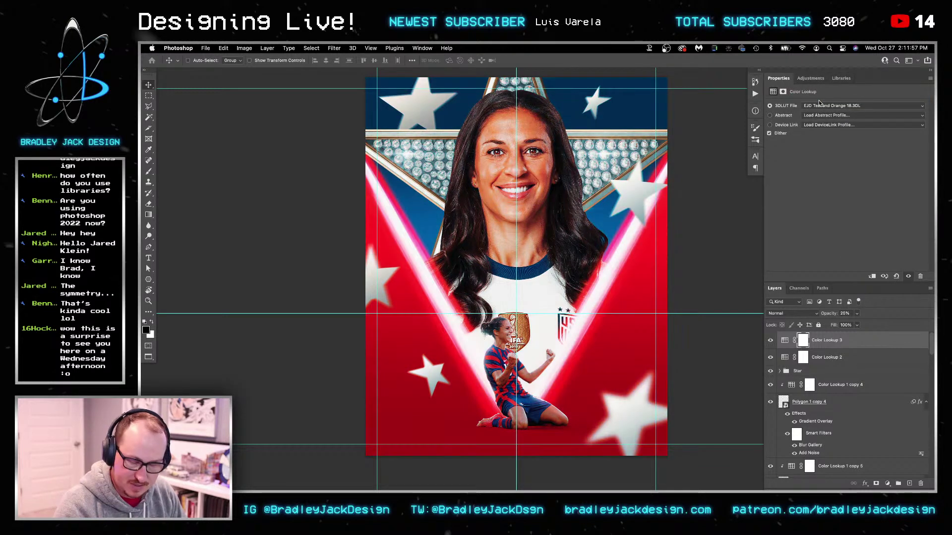
Try the EJD Teal and Orange 17 LUT on the second Color Lookup layer, then apply 16
left_click(825, 106)
left_click(824, 104)
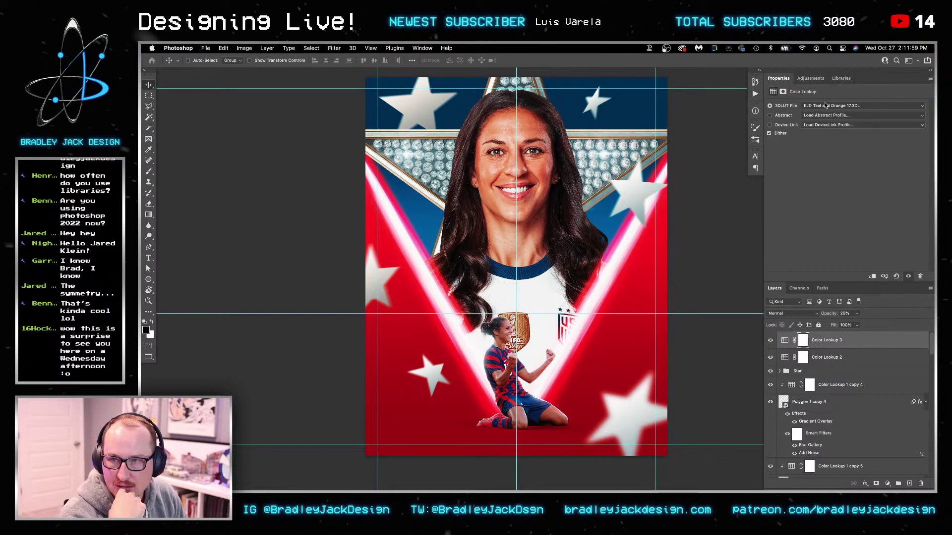
left_click(824, 105)
left_click(825, 99)
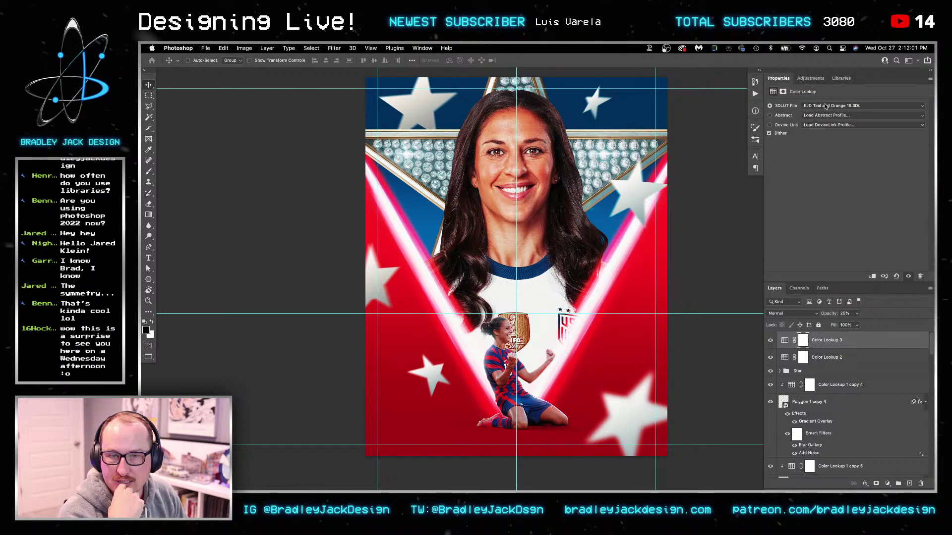
Apply the EJD Teal and Orange 15 LUT to the second Color Lookup layer and compare the poster with and without it
left_click(826, 105)
left_click(826, 99)
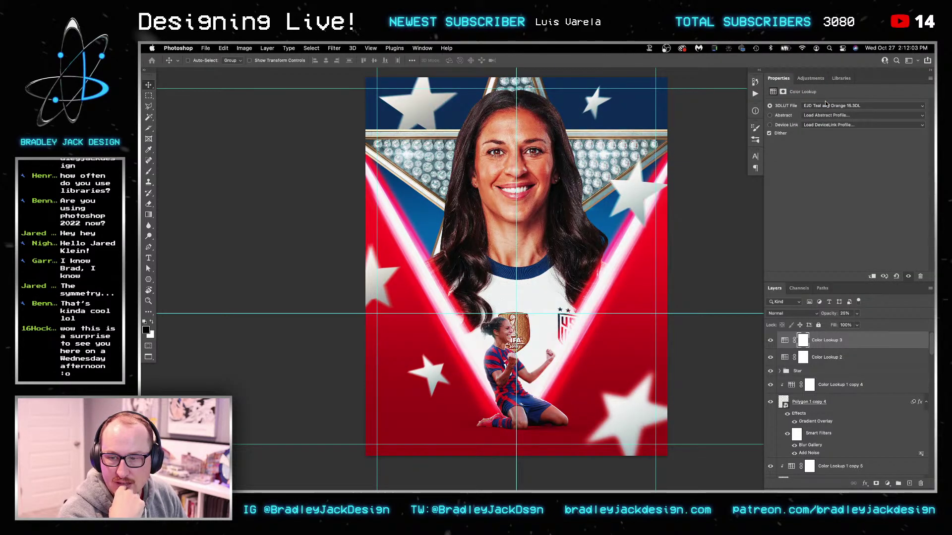
left_click(769, 340)
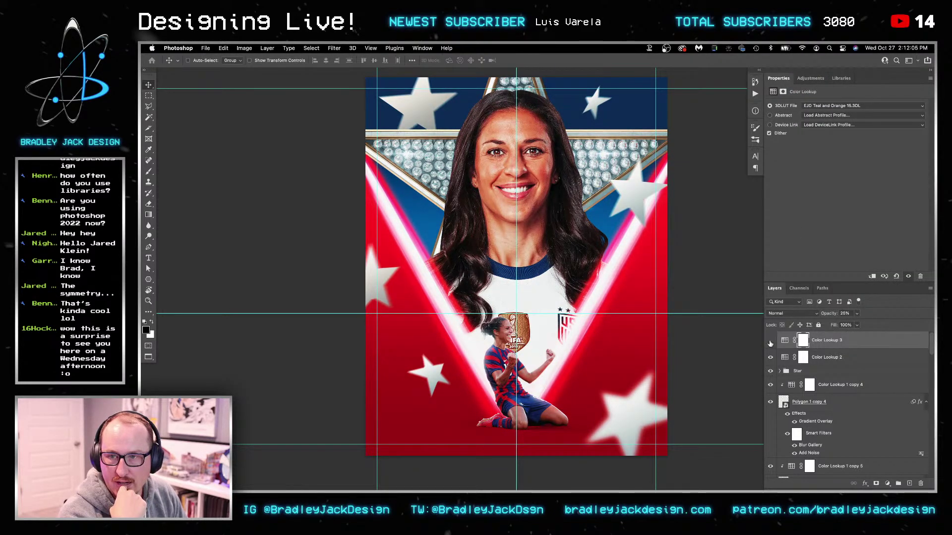
left_click(770, 341)
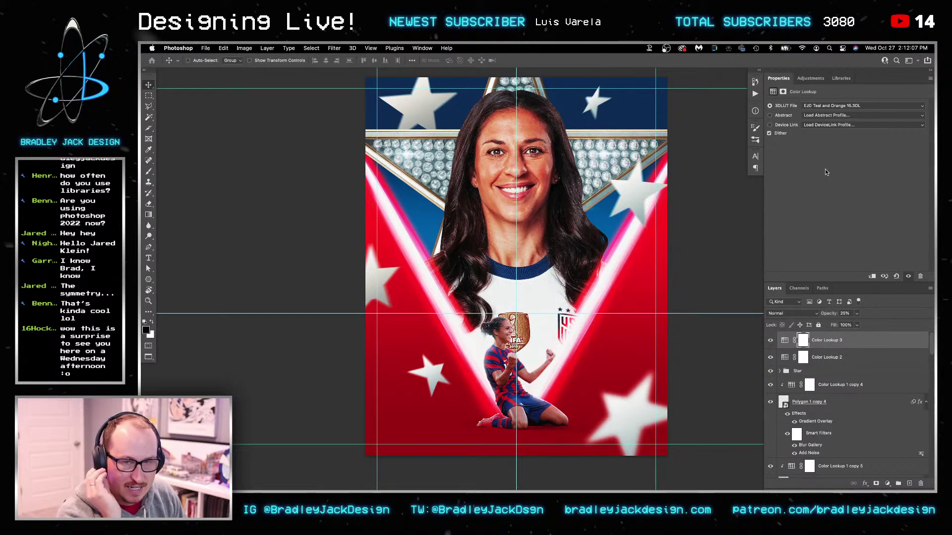
Try the Kodak 5218 Kodak 2395 (by Adobe).cube LUT on a third Color Lookup layer, and delete that layer
left_click(840, 79)
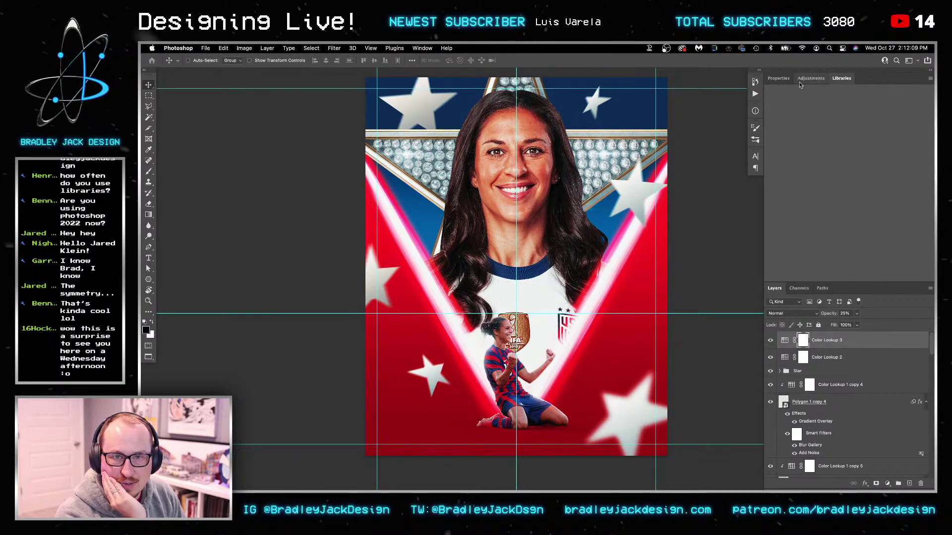
left_click(778, 79)
left_click(843, 106)
scroll(828, 289, "down", 5)
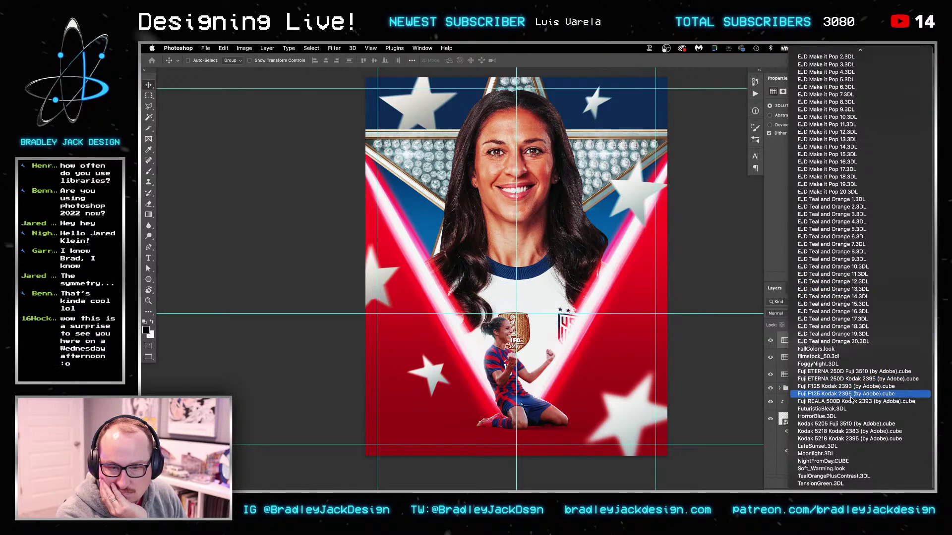
left_click(862, 440)
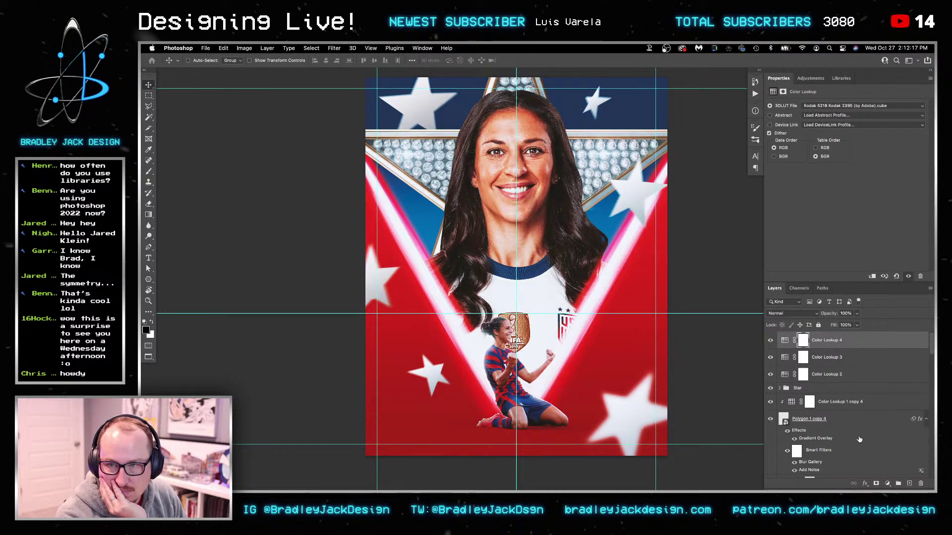
key("BackSpace")
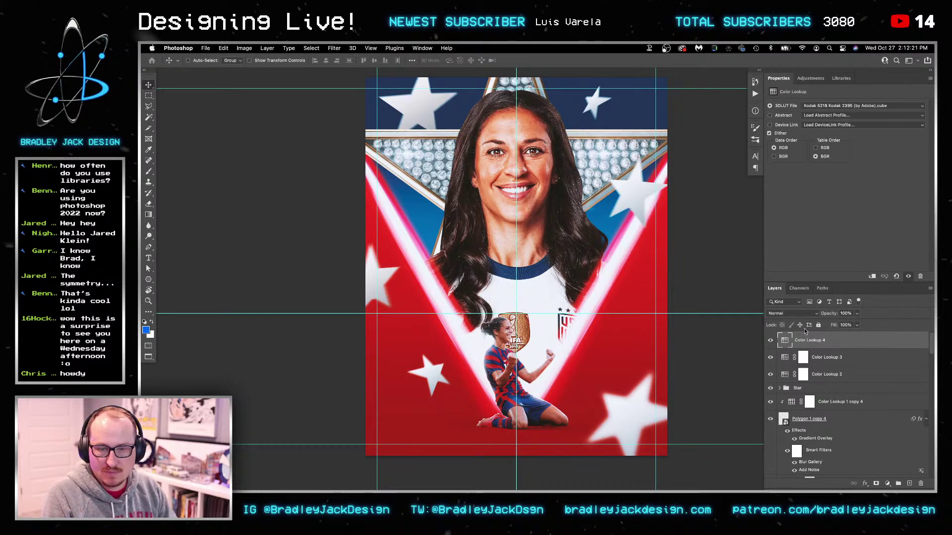
key("BackSpace")
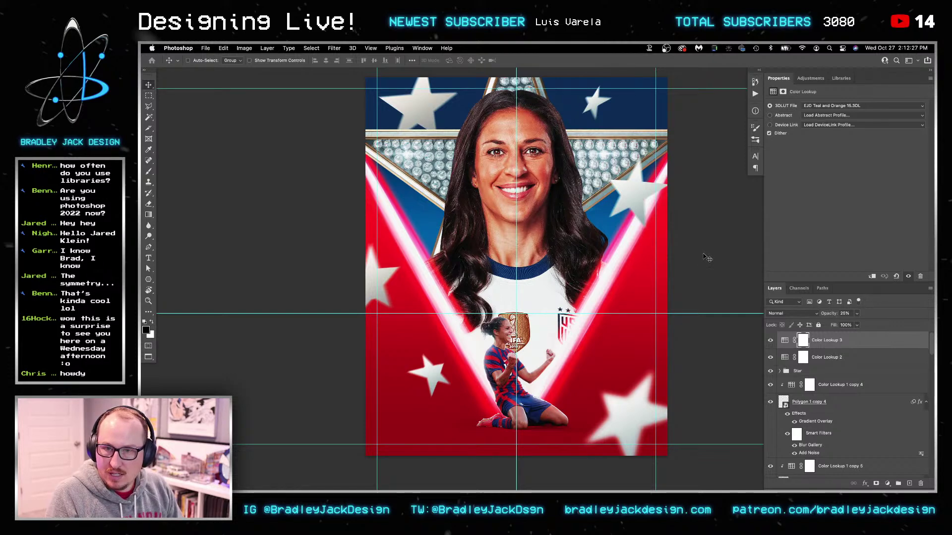
Move the blurred star near the poster's right edge upward, and shift the large upper-left star slightly up and left
right_click(644, 205)
left_click(648, 206)
left_click_drag(647, 206, 653, 172)
right_click(591, 105)
key("Escape")
right_click(421, 110)
left_click(421, 111)
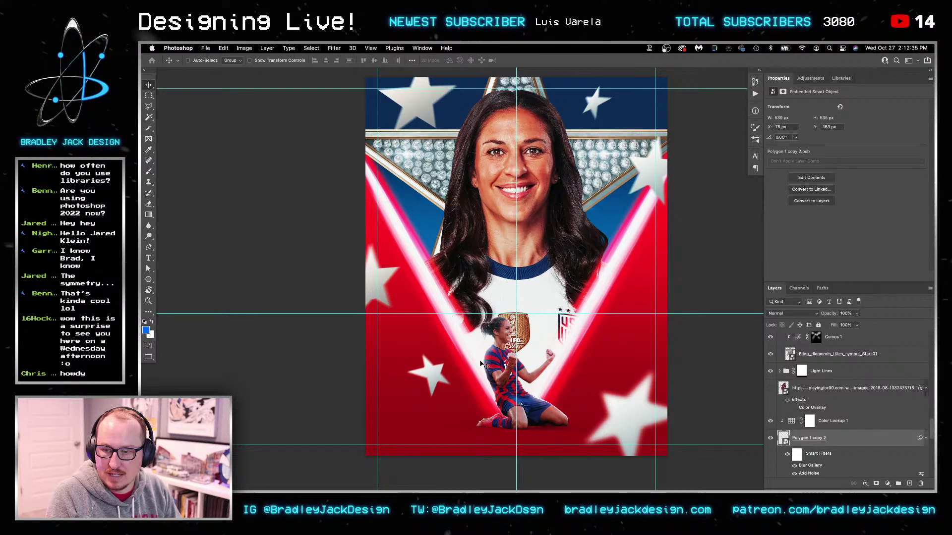
Shift the large lower-right star slightly up and right, and move the small lower-left star right and down toward the kneeling player
right_click(629, 420)
left_click(637, 422)
left_click_drag(635, 421, 638, 419)
right_click(435, 375)
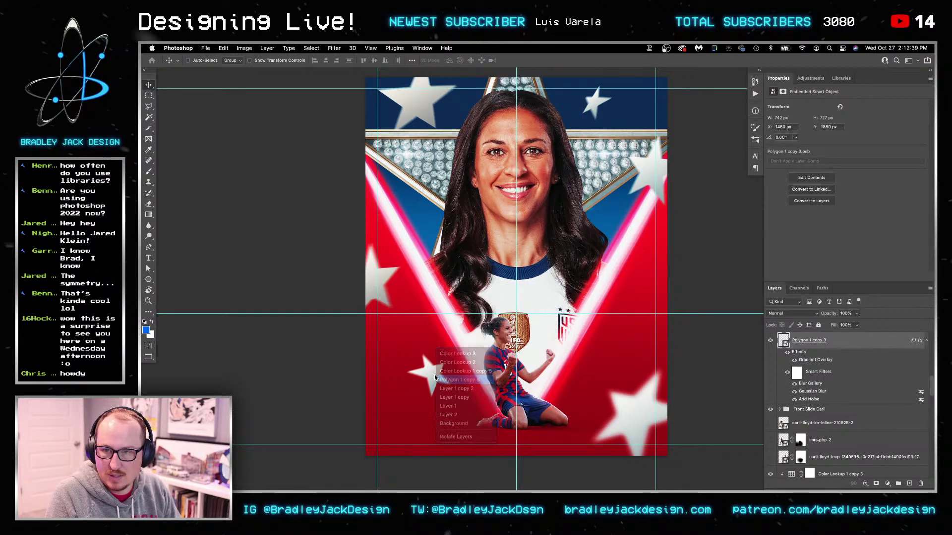
left_click(441, 382)
left_click_drag(443, 383, 453, 390)
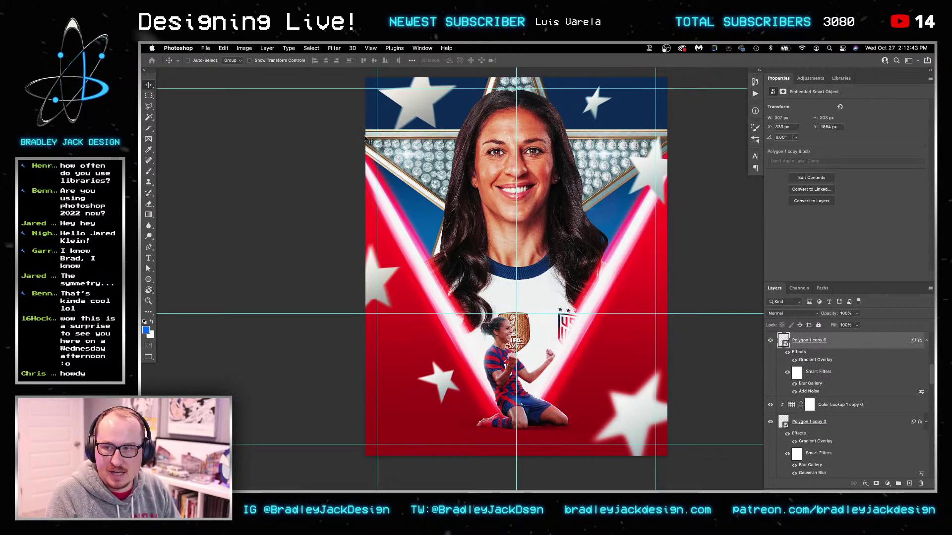
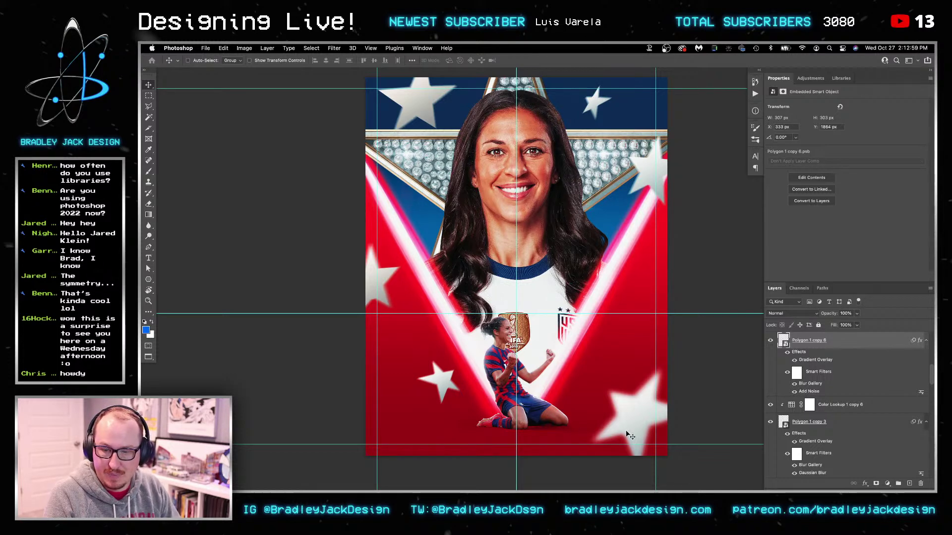
Try moving the small lower-left star out to the poster's left edge, and undo the move
right_click(649, 418)
key("Escape")
right_click(441, 376)
key("Escape")
left_click_drag(441, 380, 390, 393)
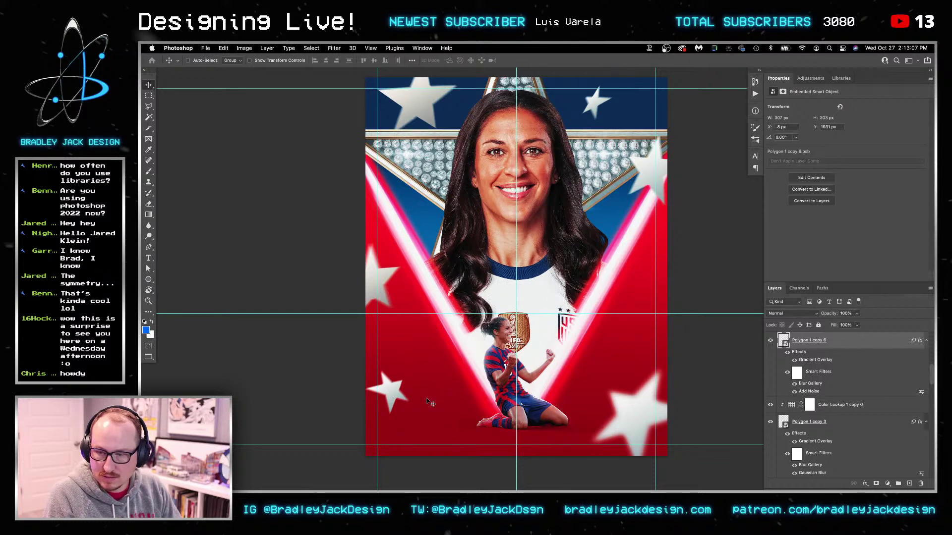
key("shift+Right")
key("shift+Right")
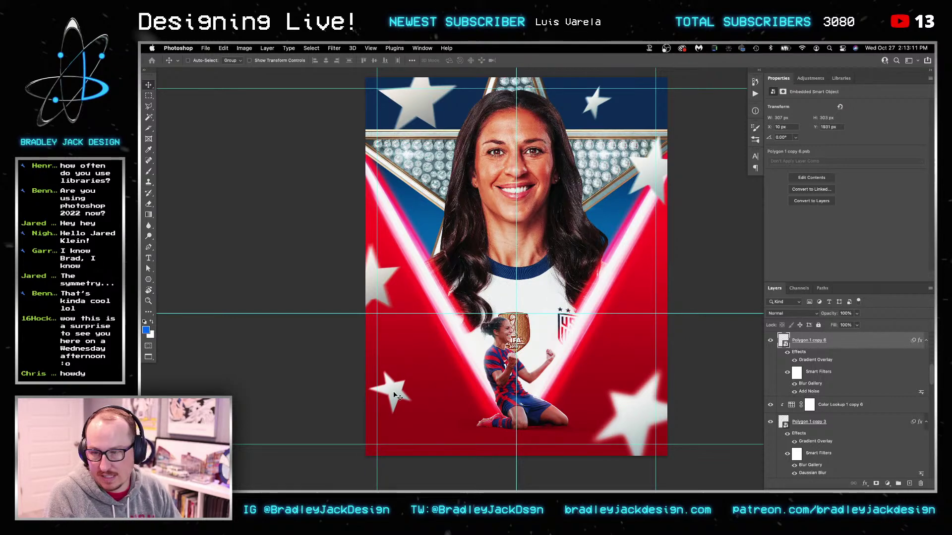
left_click_drag(491, 275, 539, 261)
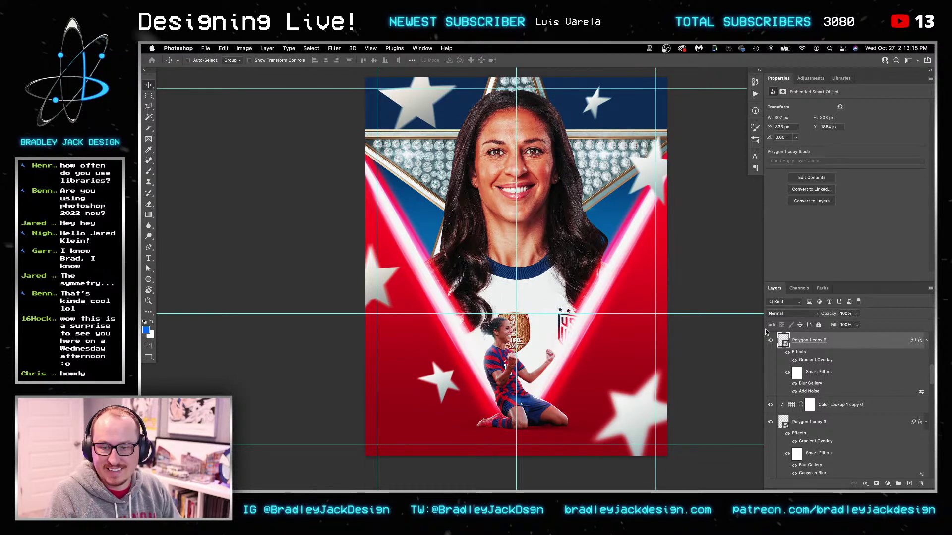
Group the two top Color Lookup layers and name the group "Look ups"
key("ctrl+g")
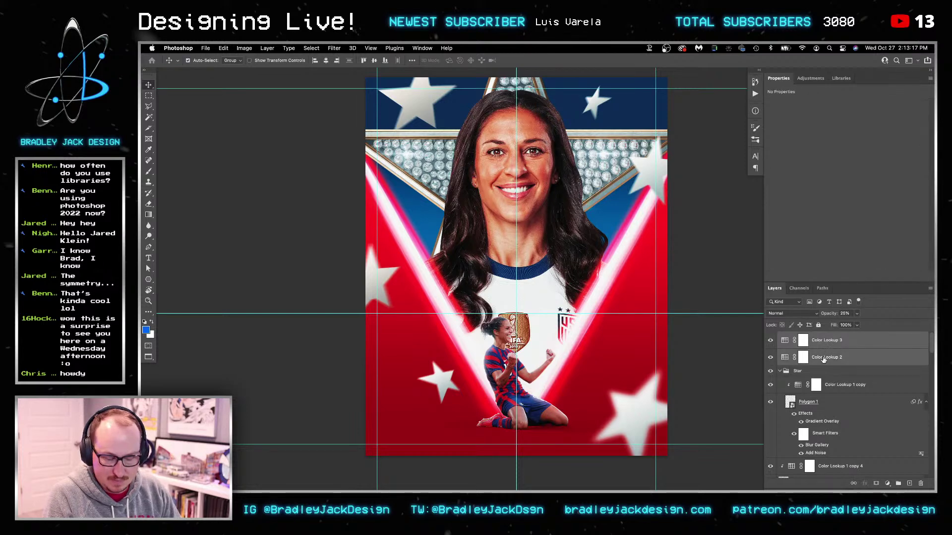
double_click(810, 337)
type("Look ups")
key("Return")
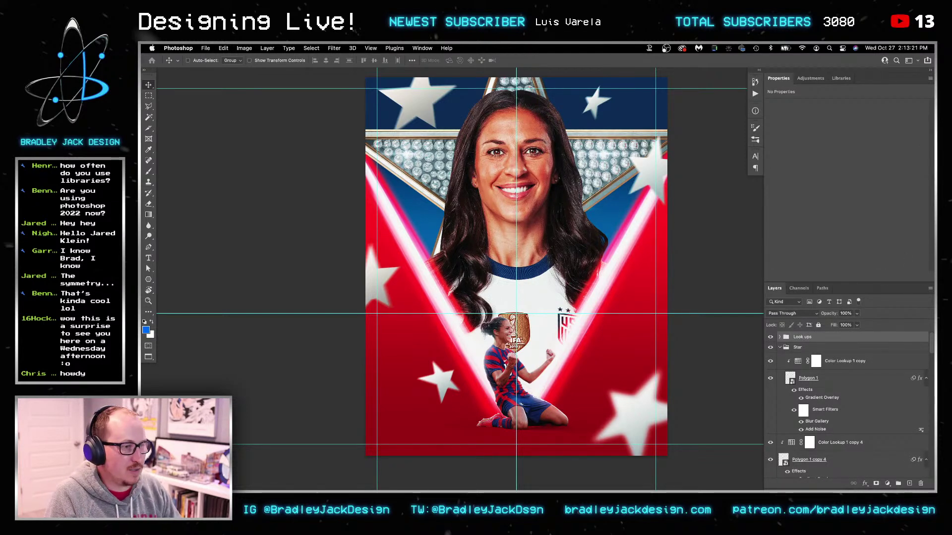
Switch to Adobe Bridge, enlarge its window, and open the Lens Overlays folder inside Stock Images
key("super+Tab")
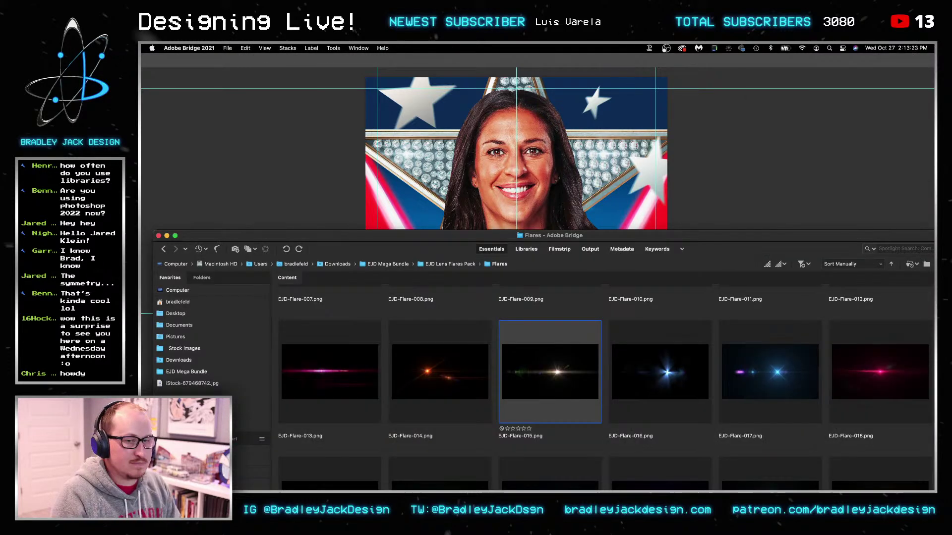
left_click(438, 264)
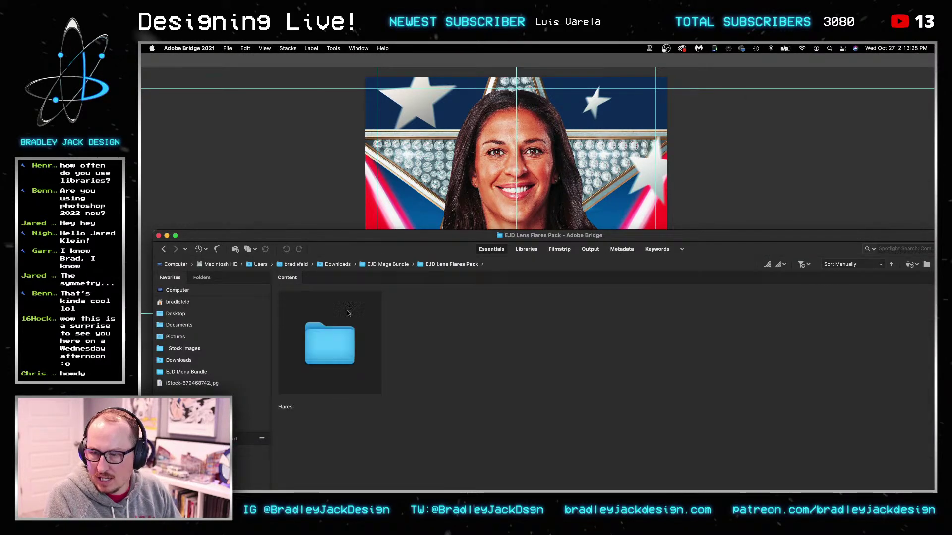
double_click(452, 236)
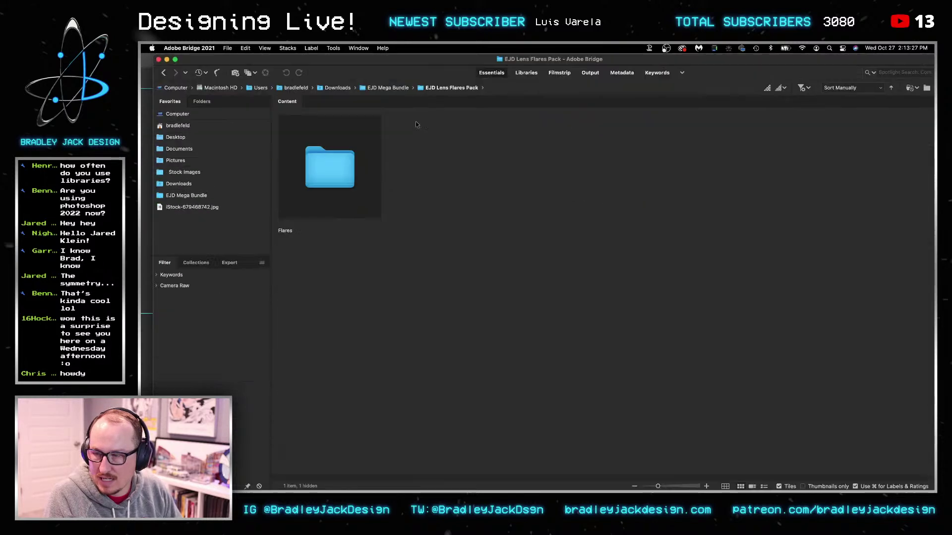
left_click(182, 173)
left_click(537, 262)
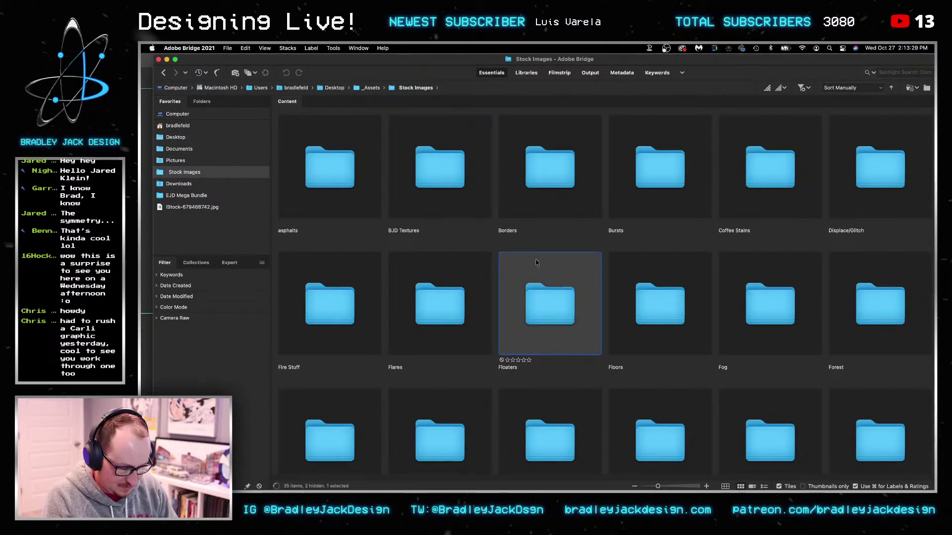
type("lens")
key("Right")
key("super+Down")
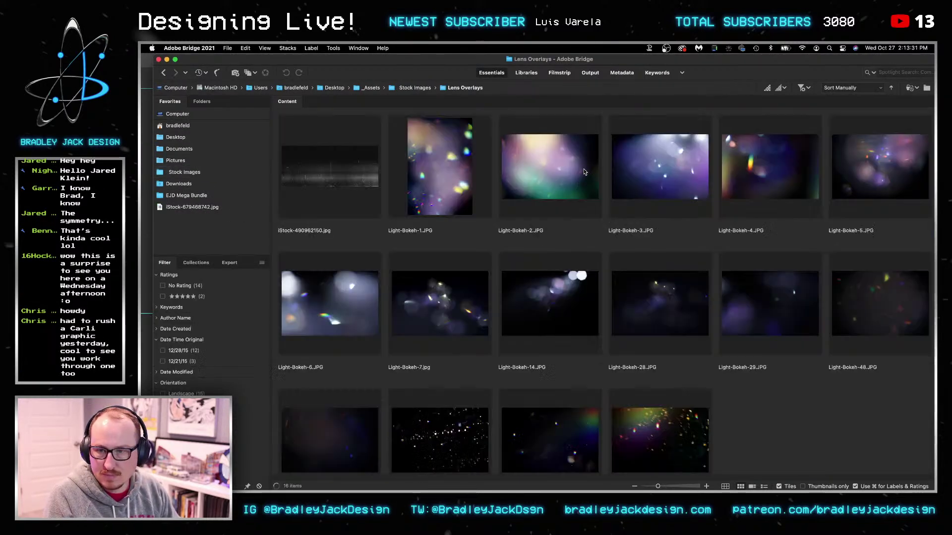
Look through the lens overlay images and place Light-Bokeh-46.JPG into the Photoshop poster as the top layer
scroll(606, 234, "down", 3)
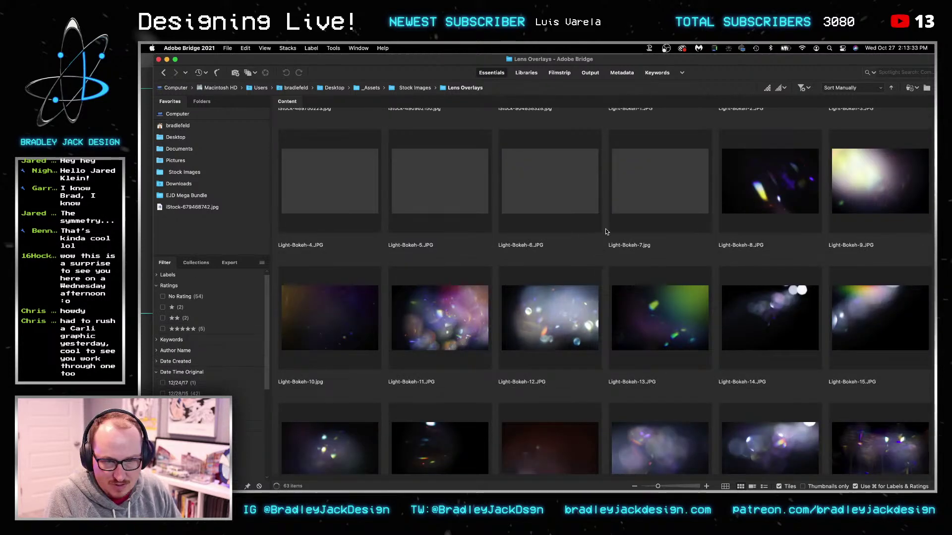
scroll(655, 234, "up", 3)
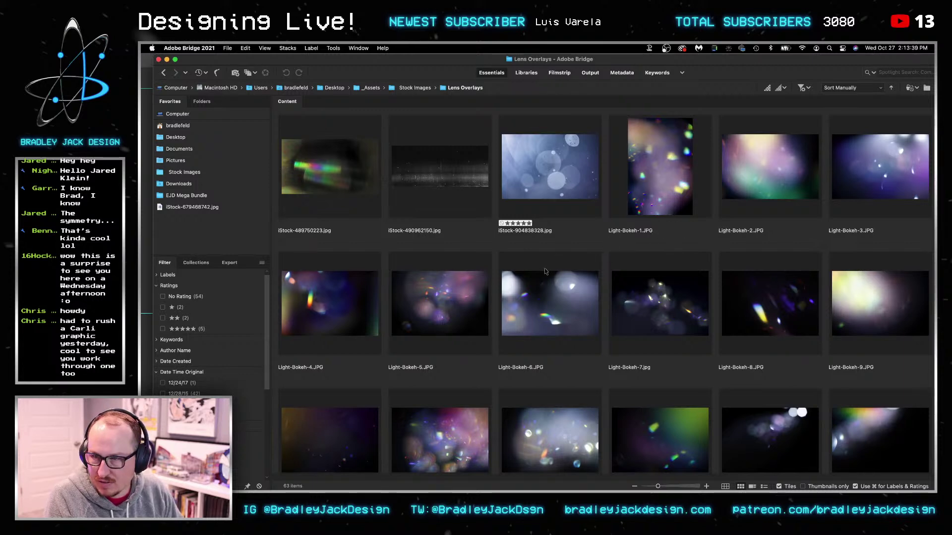
left_click(742, 302)
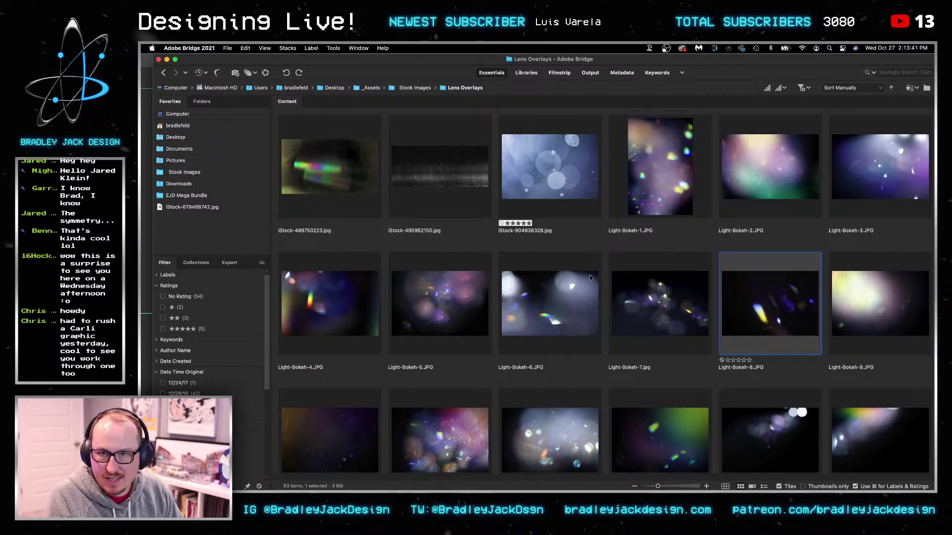
scroll(590, 278, "down", 5)
scroll(591, 290, "down", 5)
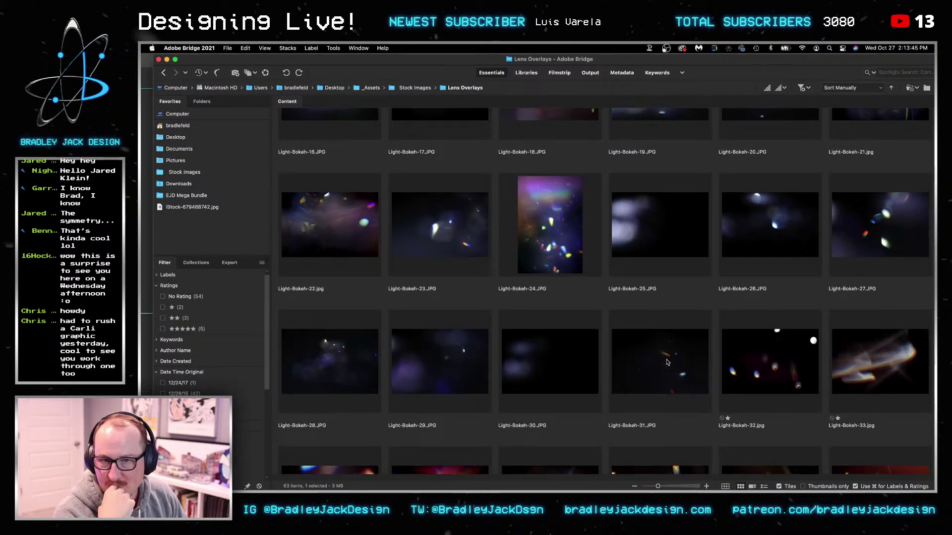
scroll(570, 357, "down", 5)
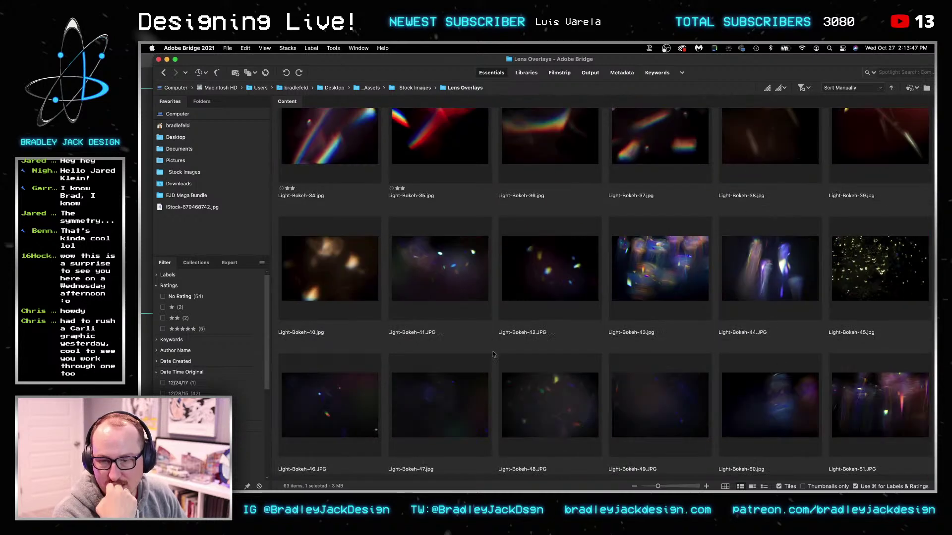
scroll(495, 350, "down", 5)
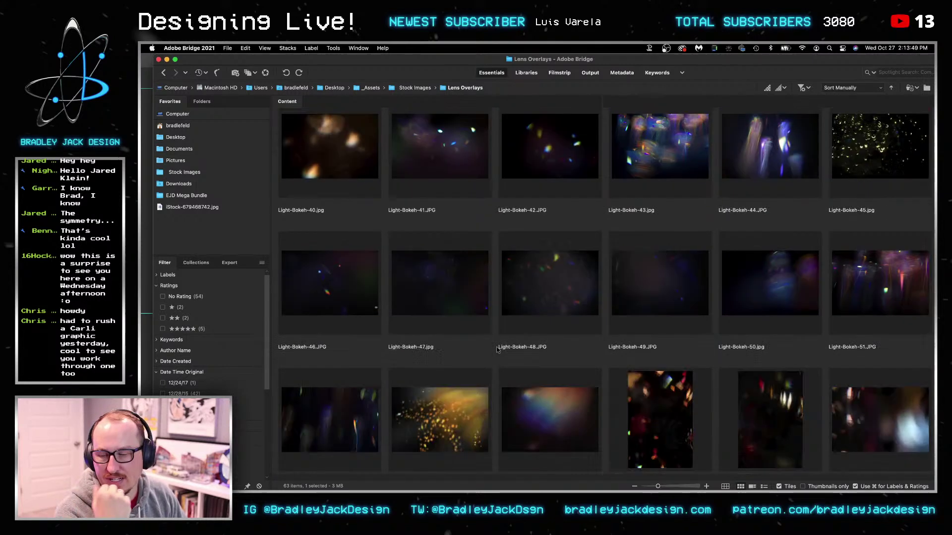
left_click(355, 166)
left_click_drag(356, 166, 144, 167)
left_click_drag(593, 298, 588, 290)
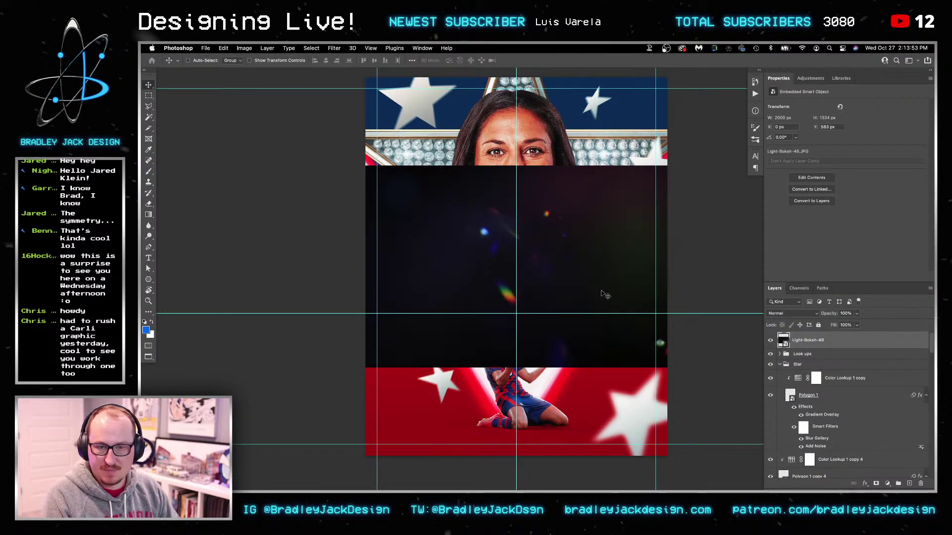
Rotate the light bokeh overlay to -90°, set its blend mode to Screen, and enlarge it beyond the poster to about 3353 × 5032 px
left_click_drag(615, 144, 436, 117)
left_click_drag(616, 417, 815, 480)
key("Return")
key("shift+alt+s")
scroll(565, 325, "down", 3)
left_click_drag(565, 324, 570, 362)
key("ctrl+t")
left_click_drag(649, 167, 716, 126)
key("Return")
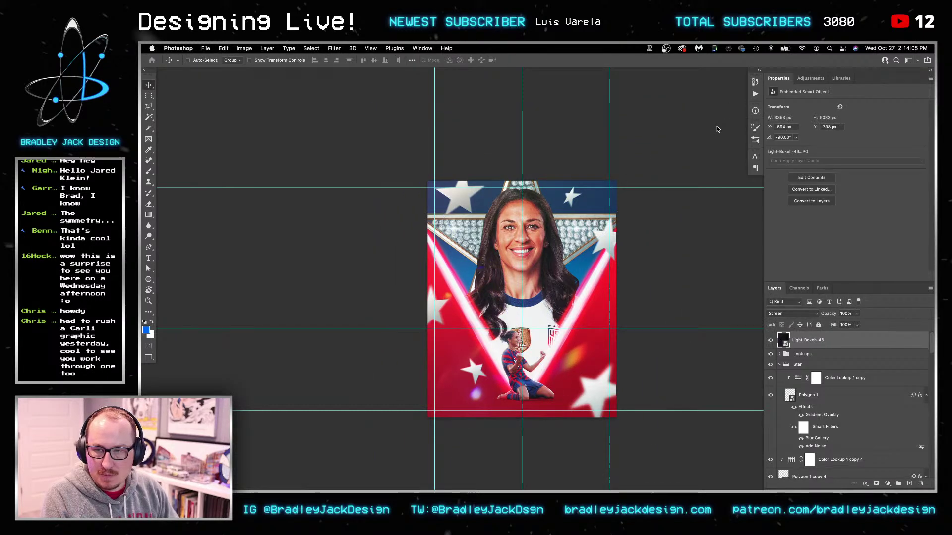
Add a Levels adjustment clipped to the light bokeh layer, with its black input level set to 34
left_click(588, 239)
key("v")
left_click(811, 78)
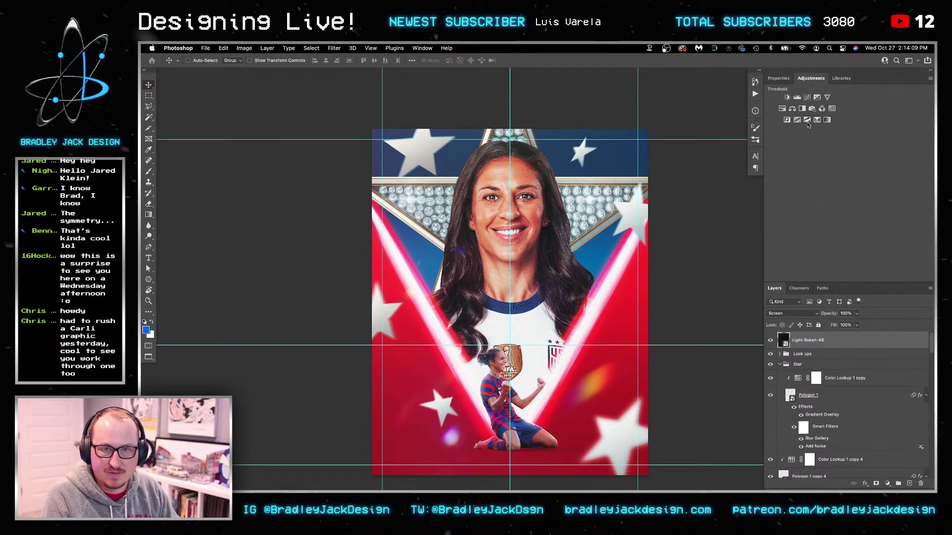
left_click(797, 97)
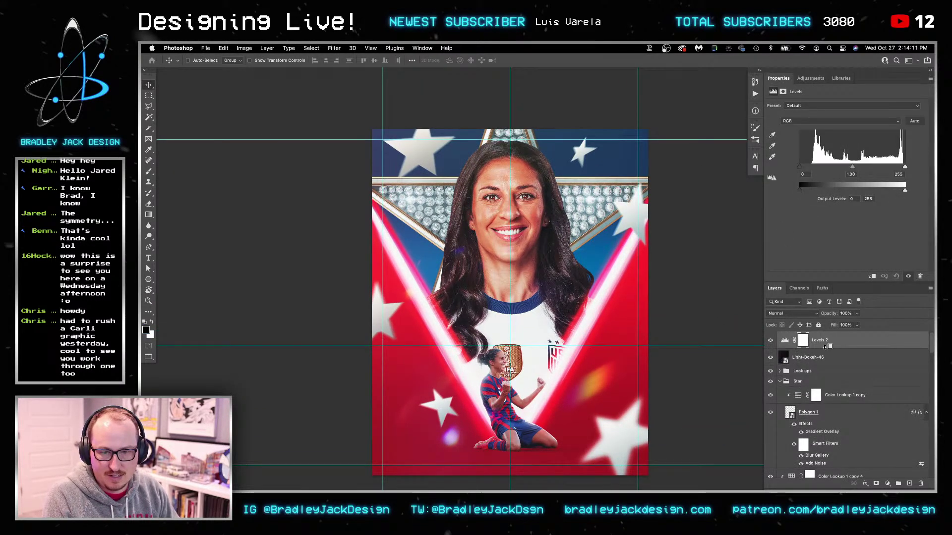
left_click(824, 347, "alt")
left_click_drag(800, 167, 815, 167)
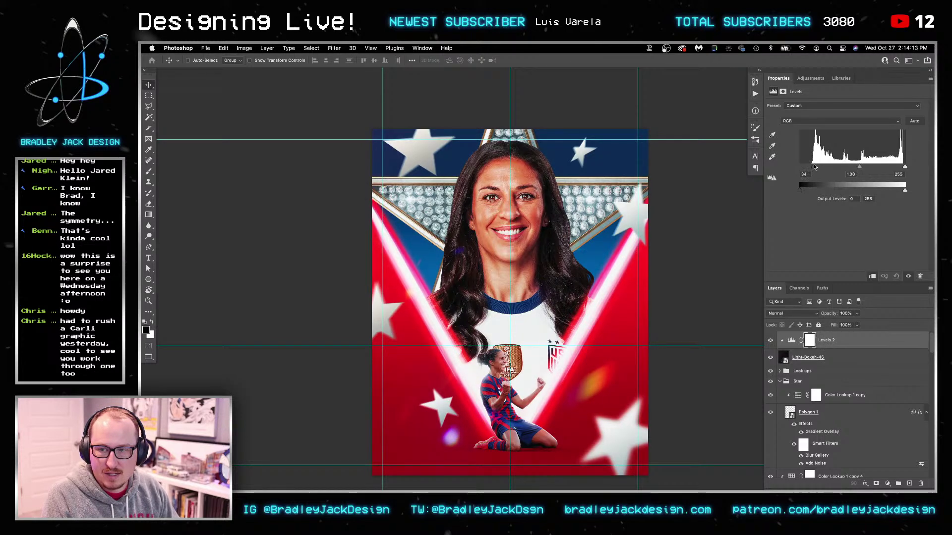
Hide the interface panels to view the poster on its own
left_click_drag(562, 311, 590, 287)
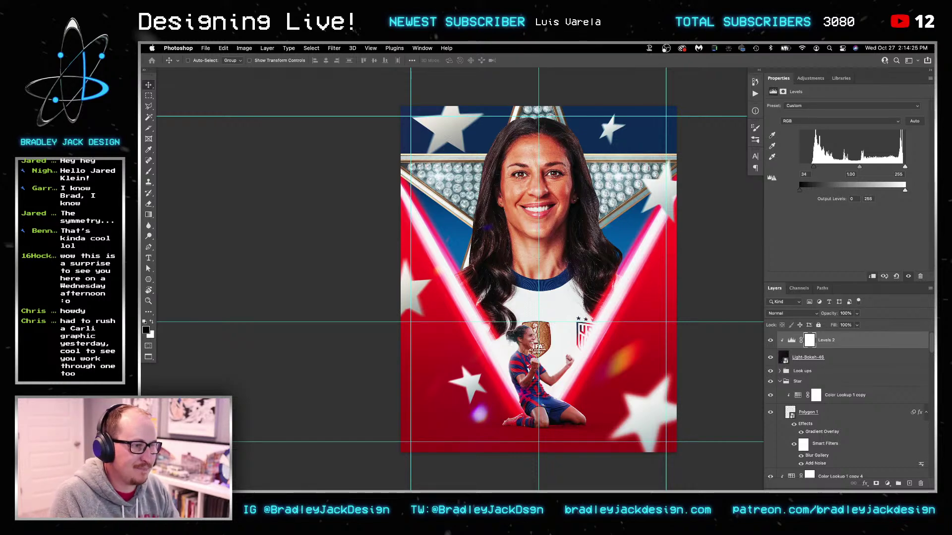
key("Tab")
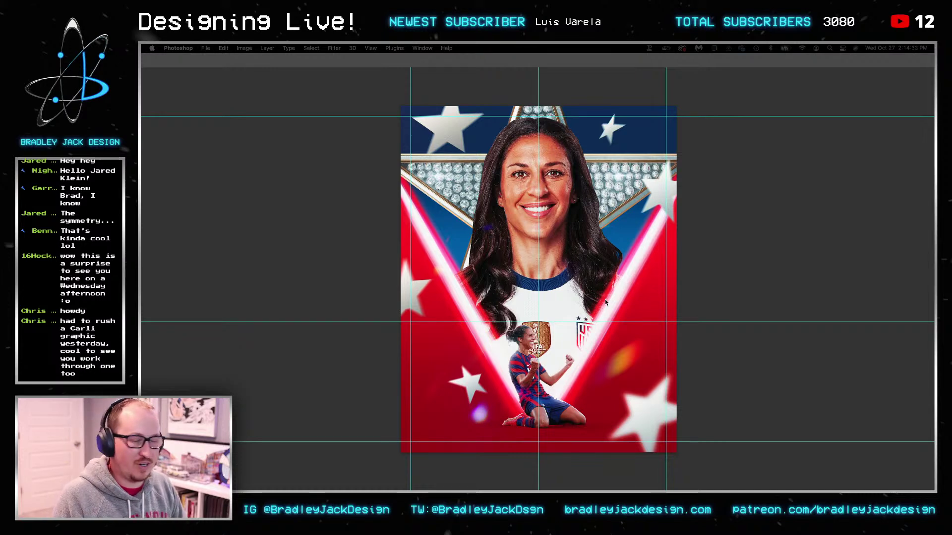
Bring back the interface panels and move the light bokeh layer with its Levels adjustment below the Look ups group
key("Tab")
key("Tab")
key("Tab")
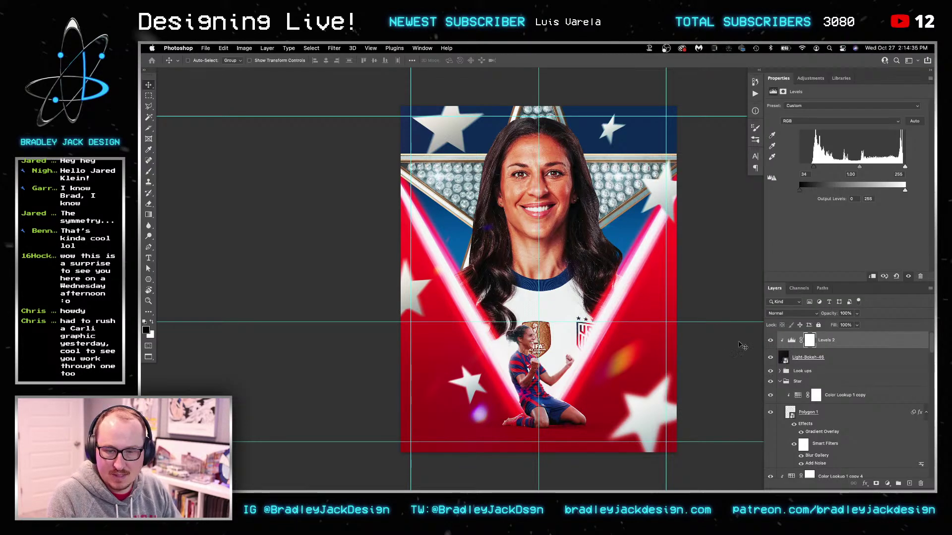
left_click(816, 358, "shift")
key("super+bracketleft")
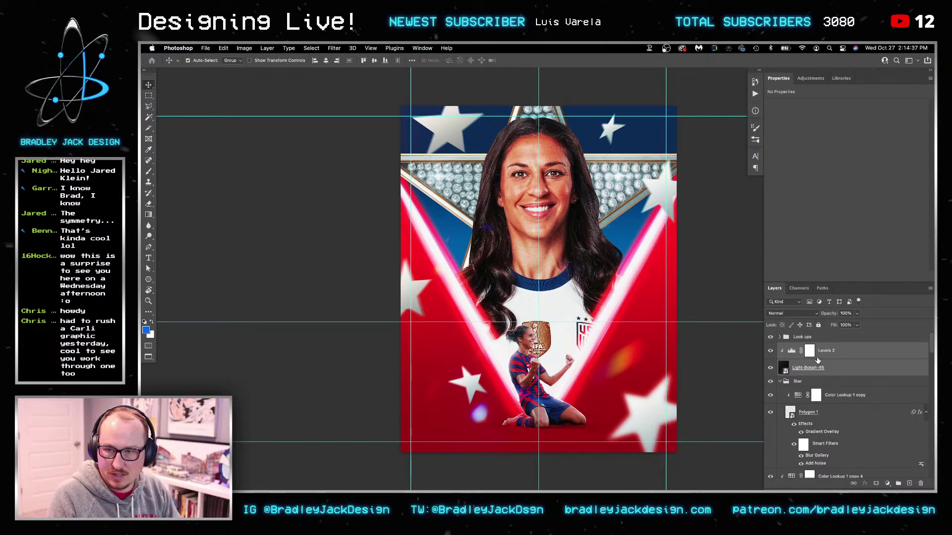
Switch to Bridge, scan the lens overlay images, and open the Lens Objects folder of the EJD Light FX Pack
key("super+Tab")
scroll(657, 269, "up", 15)
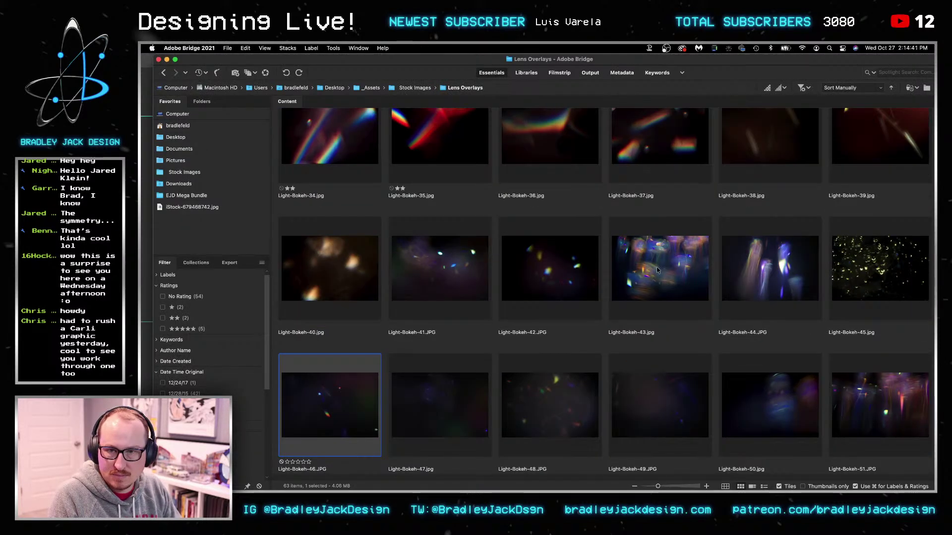
scroll(656, 270, "up", 10)
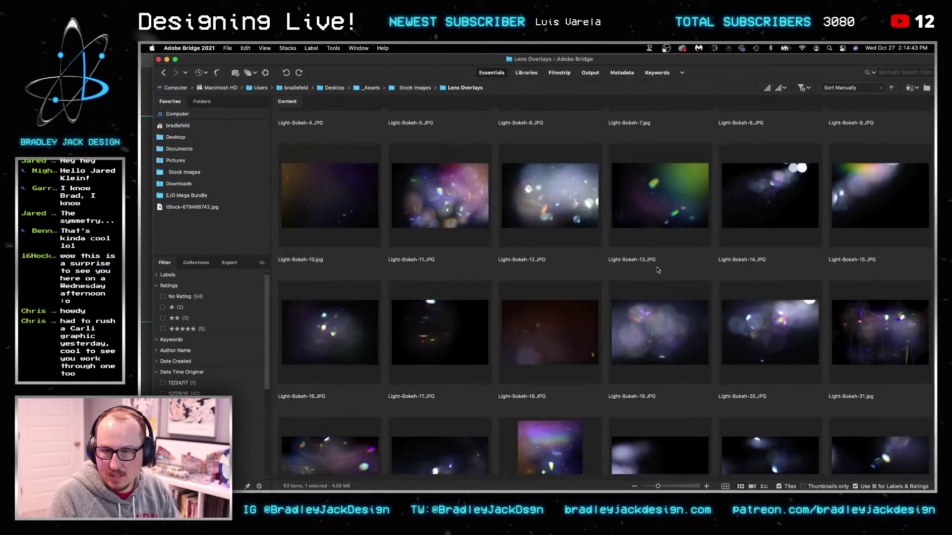
scroll(626, 255, "down", 20)
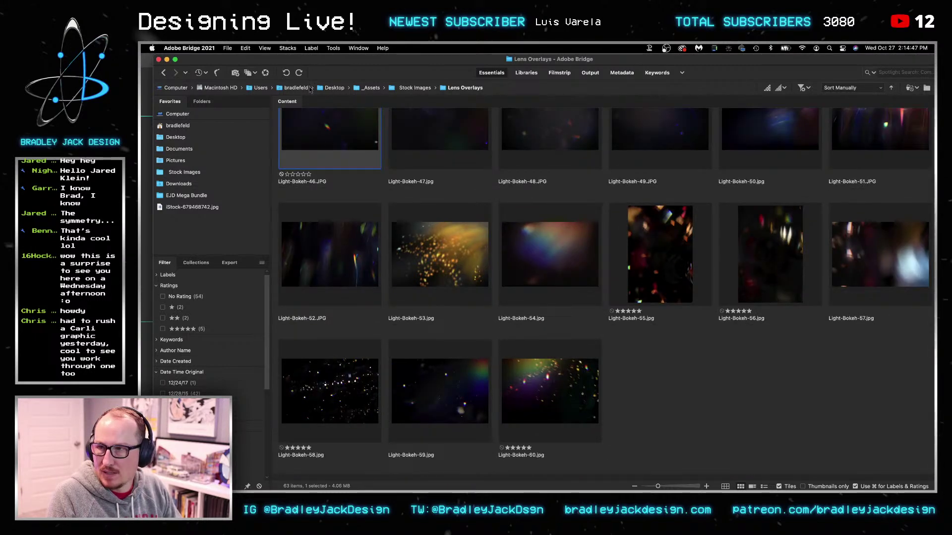
left_click(230, 198)
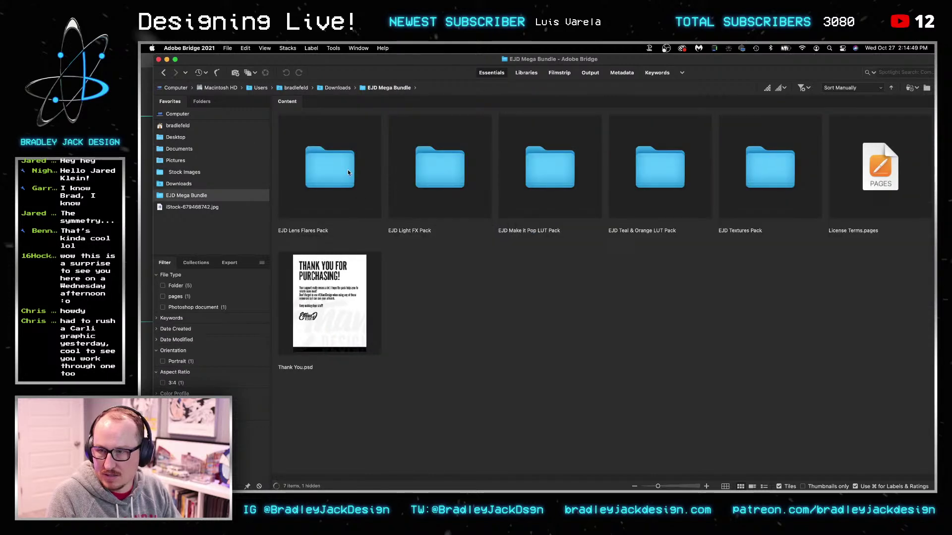
left_click(438, 170)
double_click(432, 176)
double_click(438, 175)
left_click(446, 88)
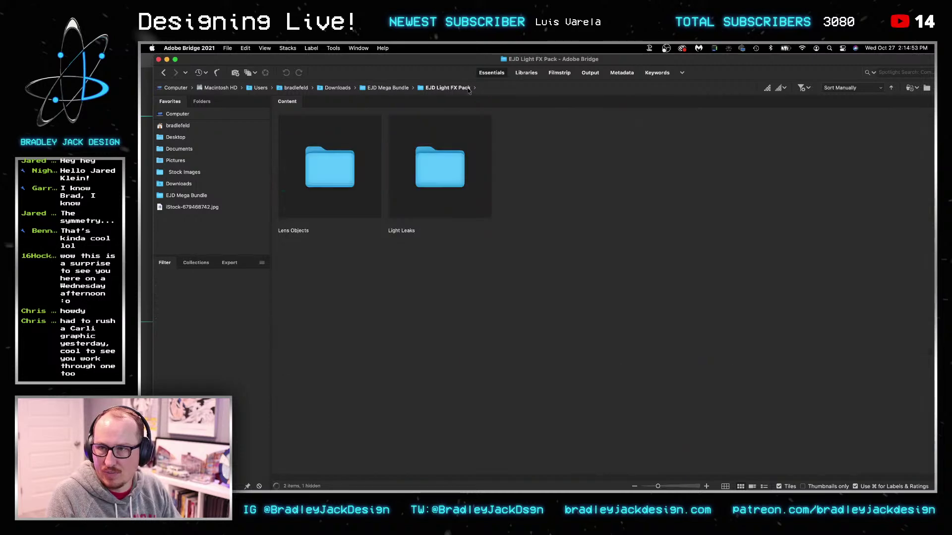
double_click(342, 169)
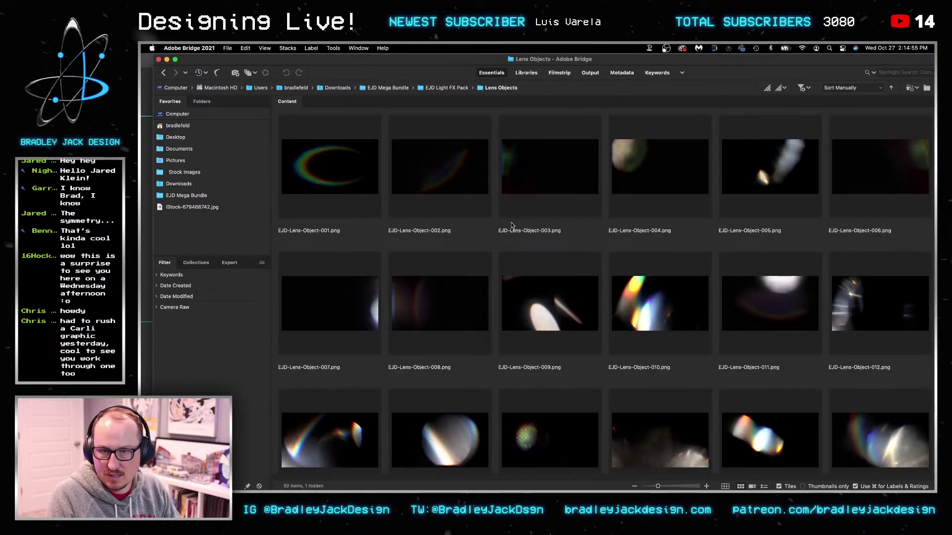
Preview several lens object images and place EJD-Lens-Object-003.png into the Photoshop poster above the light bokeh's Levels layer
left_click(436, 293)
key("space")
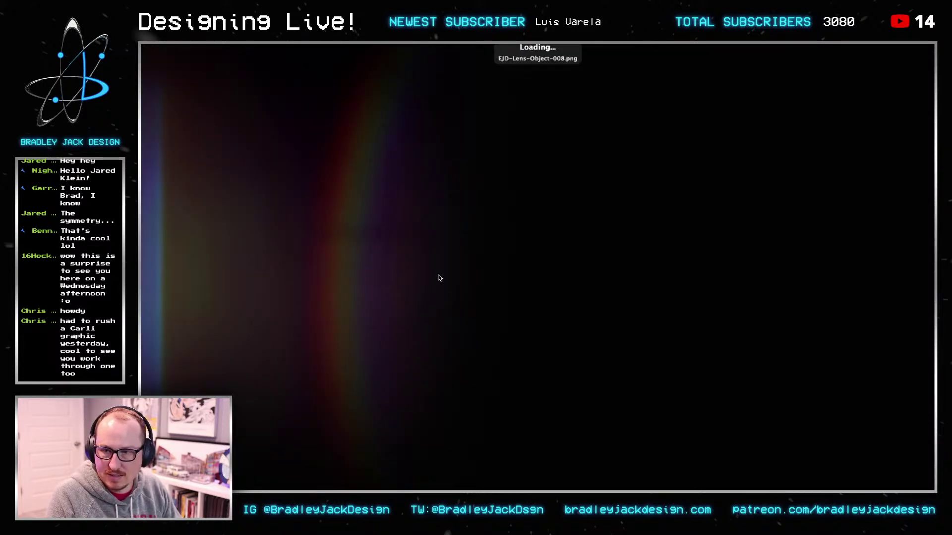
key("space")
left_click(540, 198)
key("space")
key("space")
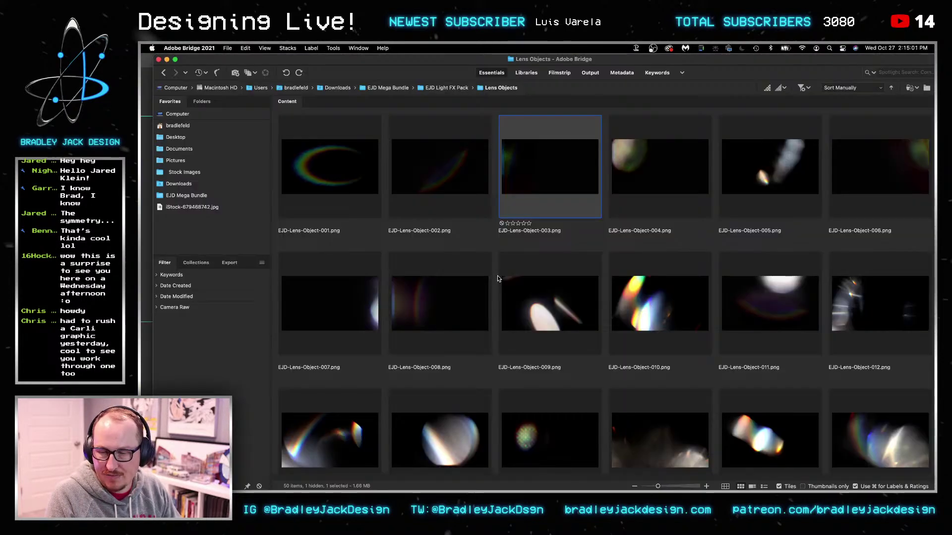
scroll(498, 276, "down", 10)
scroll(506, 276, "up", 10)
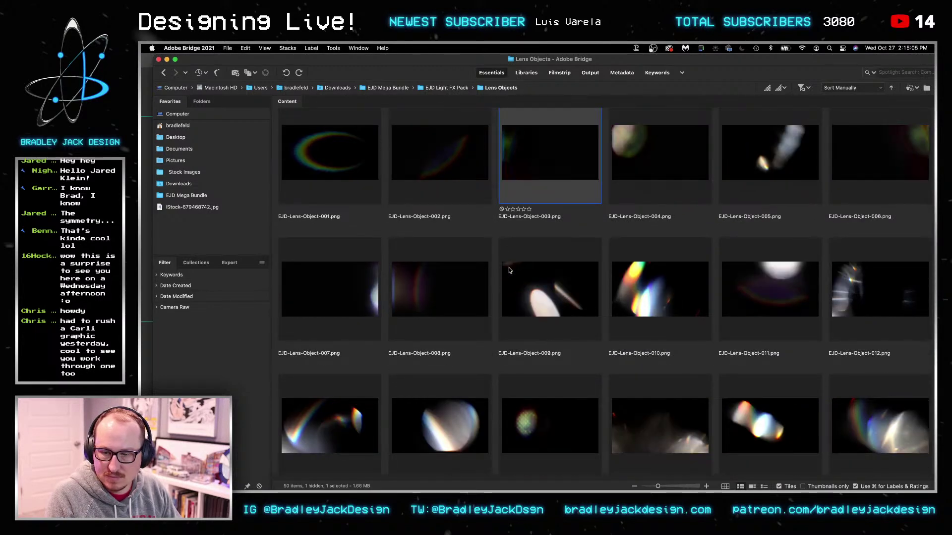
scroll(504, 250, "up", 1)
left_click(894, 175)
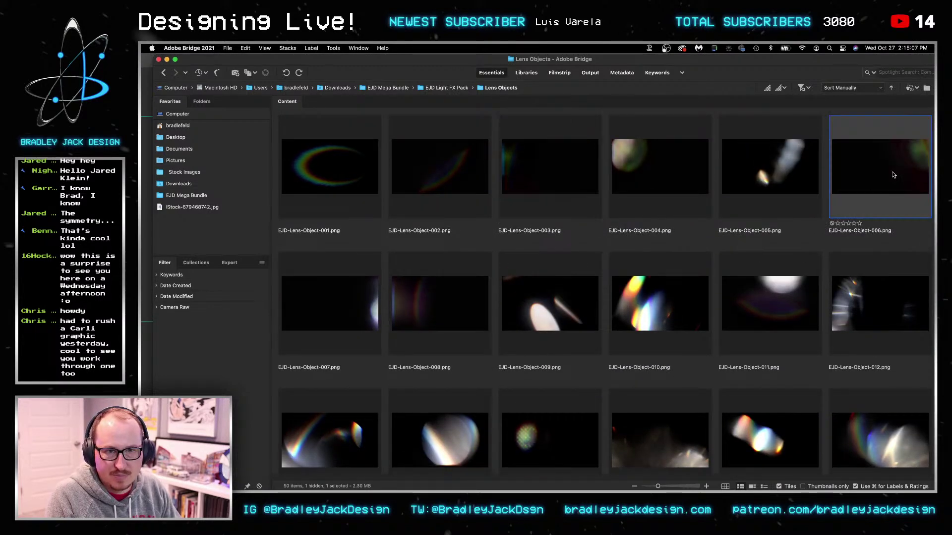
left_click(550, 191)
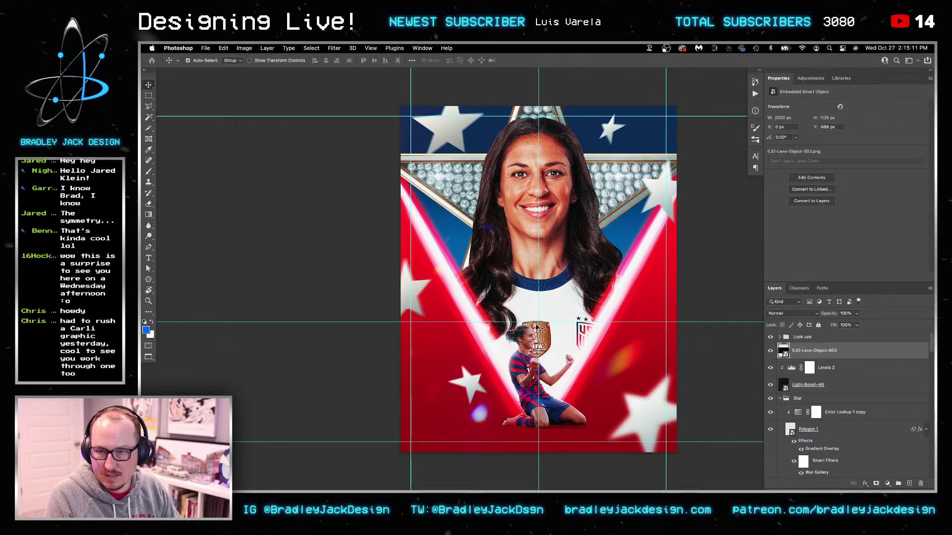
Rotate the lens object image to -90° and enlarge it past the poster edges to about 2415 × 2732 px
key("ctrl+t")
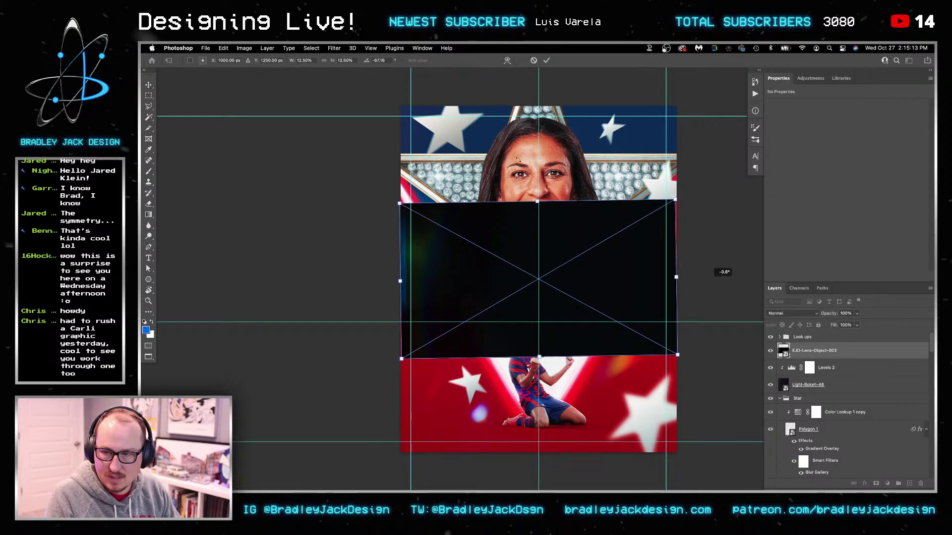
left_click_drag(722, 270, 497, 166)
left_click_drag(627, 410, 706, 470)
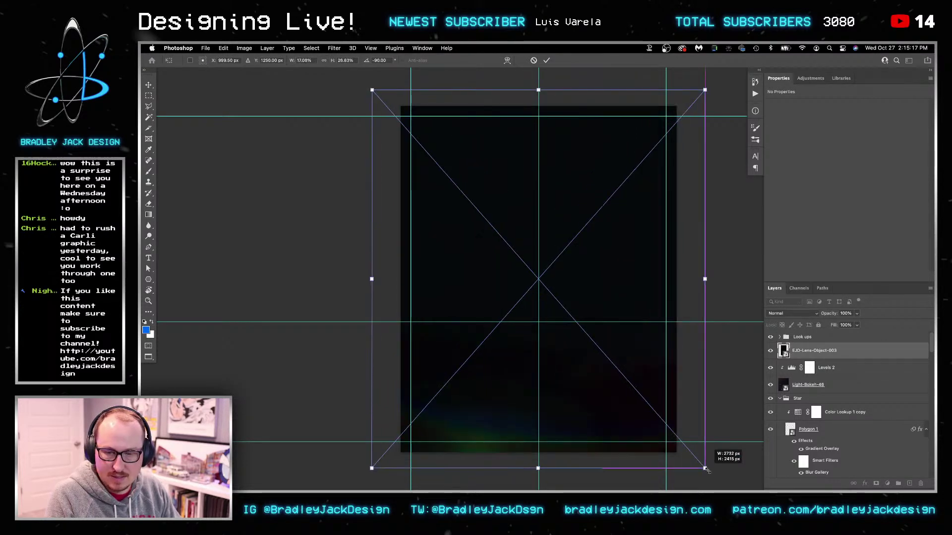
key("Return")
Blend the lens object layer in Screen mode, shifted slightly upward, and clip a copy of the Levels adjustment to it
mouse_move(568, 431)
left_mouse_down()
mouse_move(563, 404)
mouse_move(564, 416)
left_mouse_up()
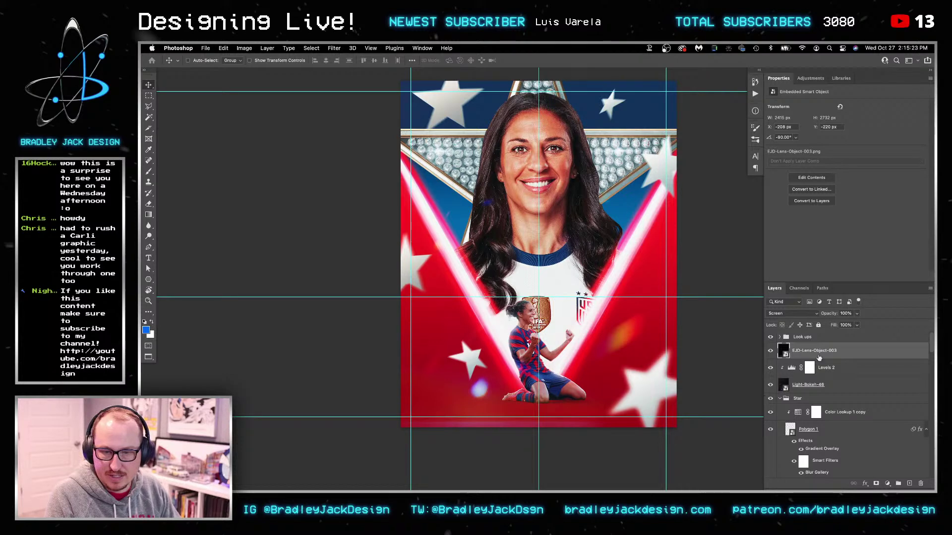
left_click_drag(824, 372, 812, 353, "alt")
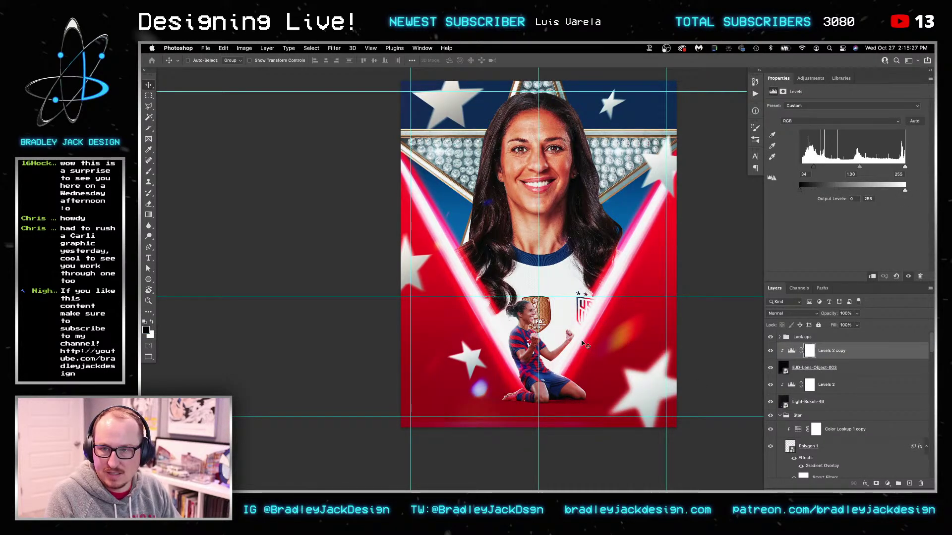
Switch to Bridge and open the Lens Dirts folder inside Stock Images
key("super+Tab")
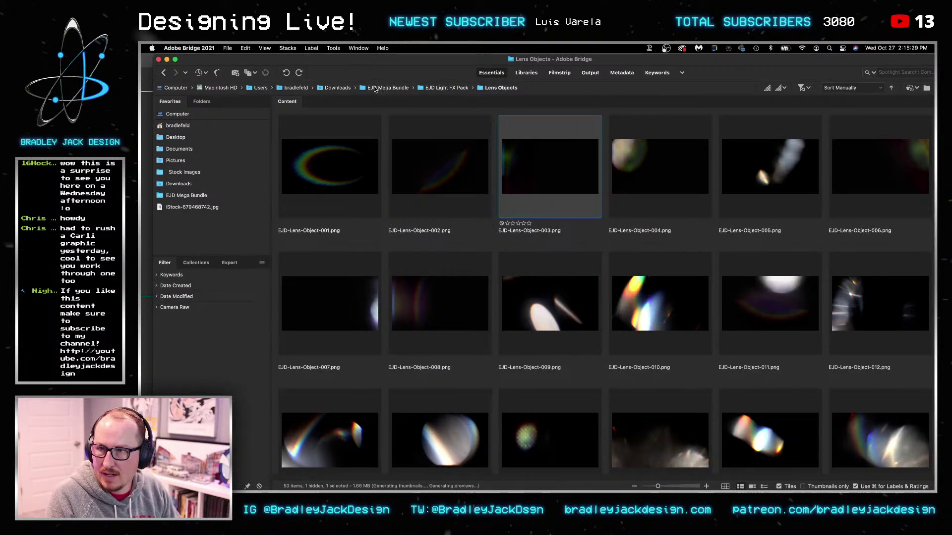
left_click(181, 173)
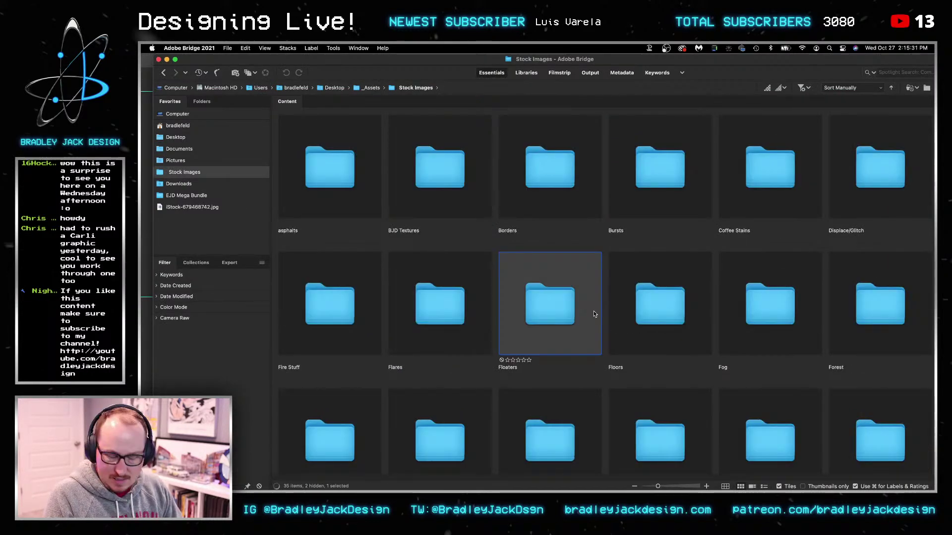
type("le")
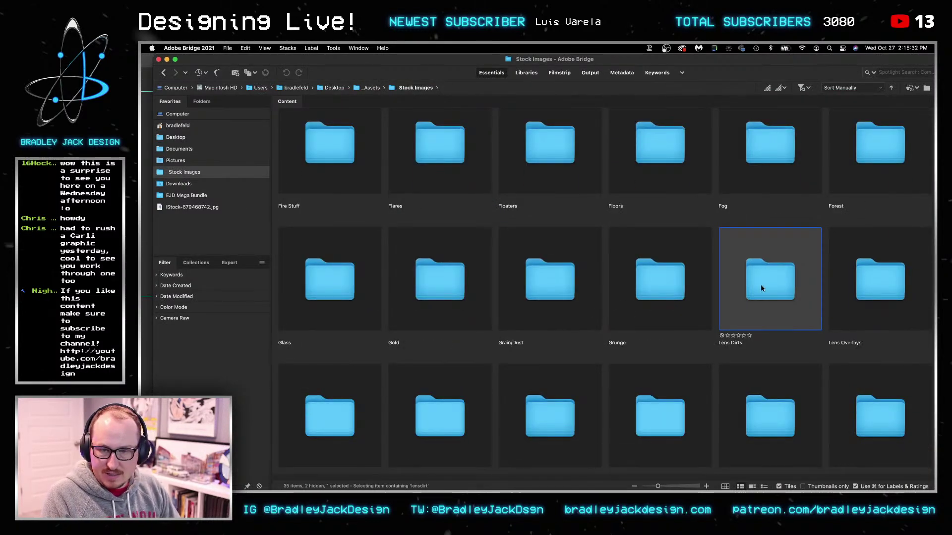
double_click(793, 274)
Place LensDirt-4.png into the Photoshop poster above the copied Levels layer, rotated to -90°
left_click_drag(679, 175, 497, 222)
key("super+Tab")
left_click_drag(610, 138, 431, 171)
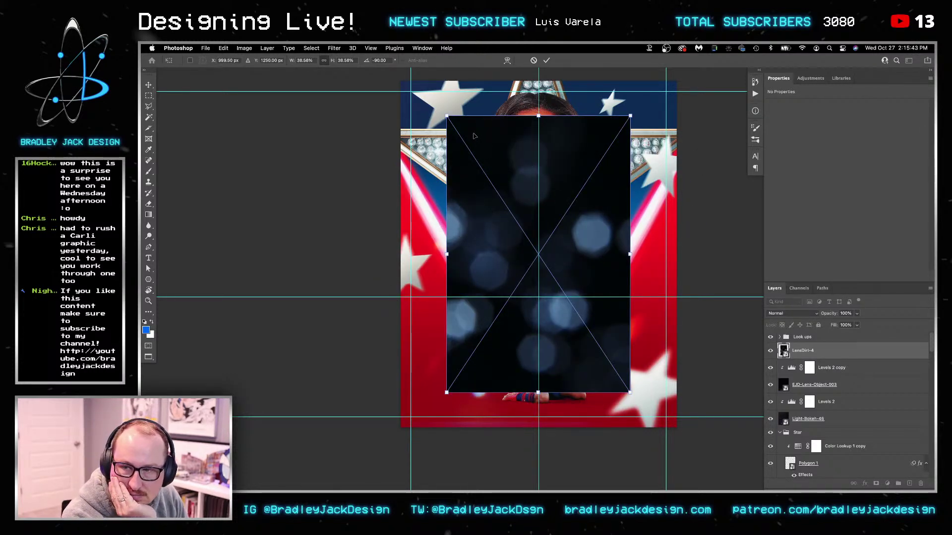
key("Return")
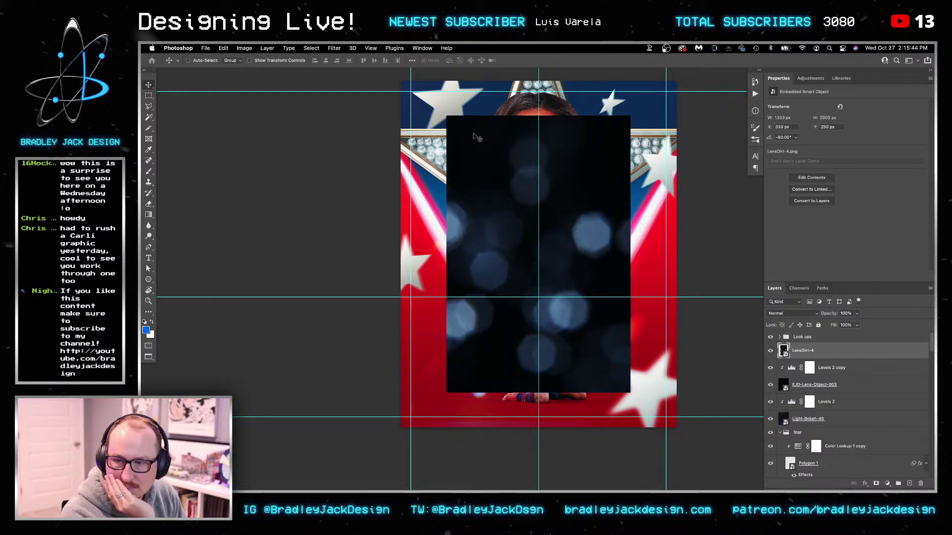
Draw a five-pointed star about 306 × 291 px with the Polygon tool over the upper part of the lens dirt image
left_click(148, 280)
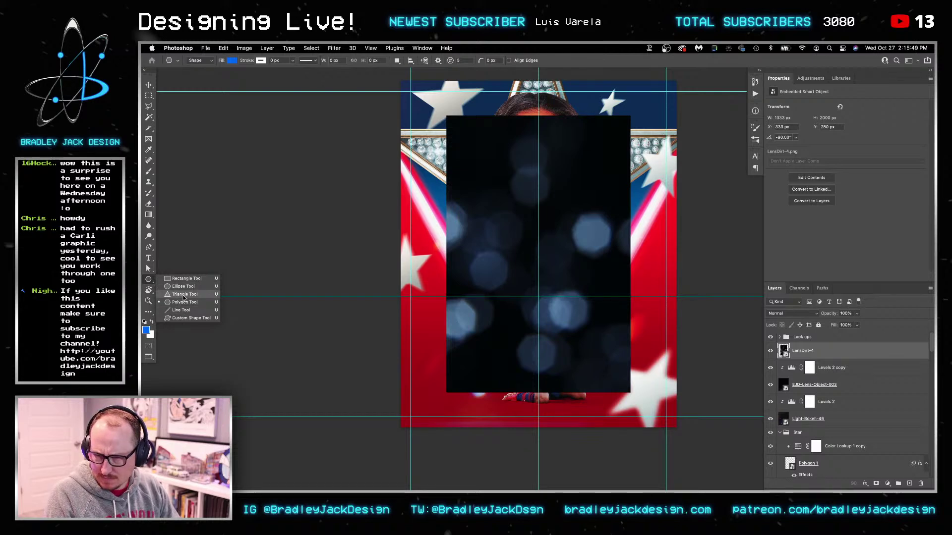
left_click(190, 301)
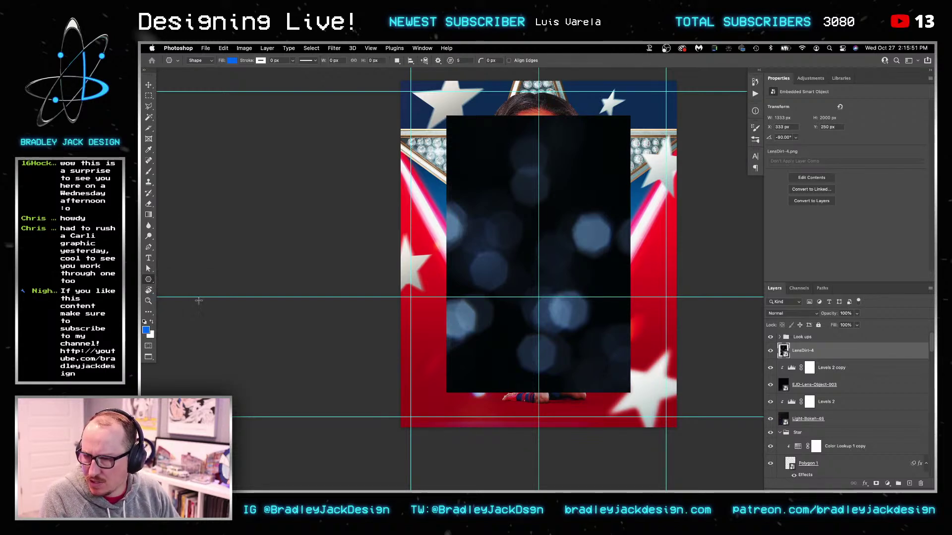
mouse_move(526, 155)
left_mouse_down()
mouse_move(542, 148)
mouse_move(550, 172)
mouse_move(531, 166)
left_mouse_up()
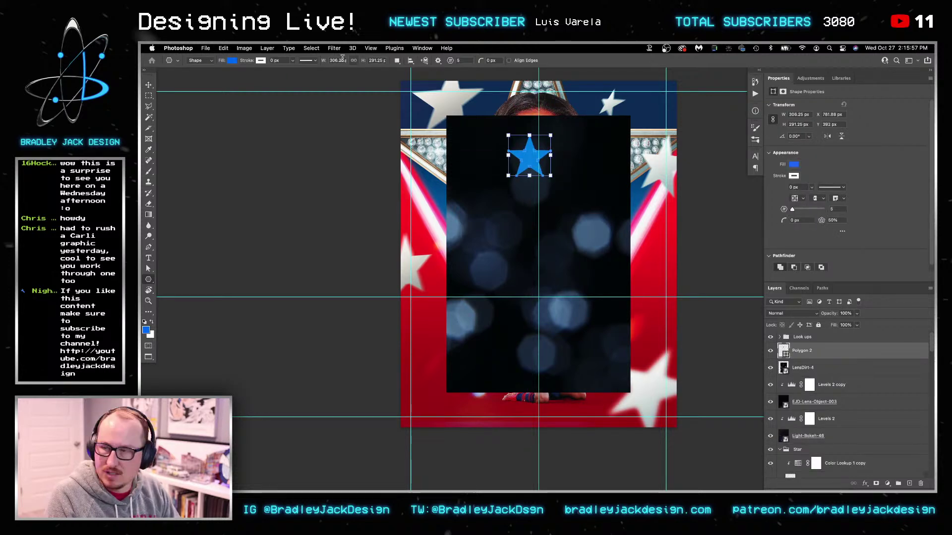
Set the new star shape's fill colour to white
left_click(232, 61)
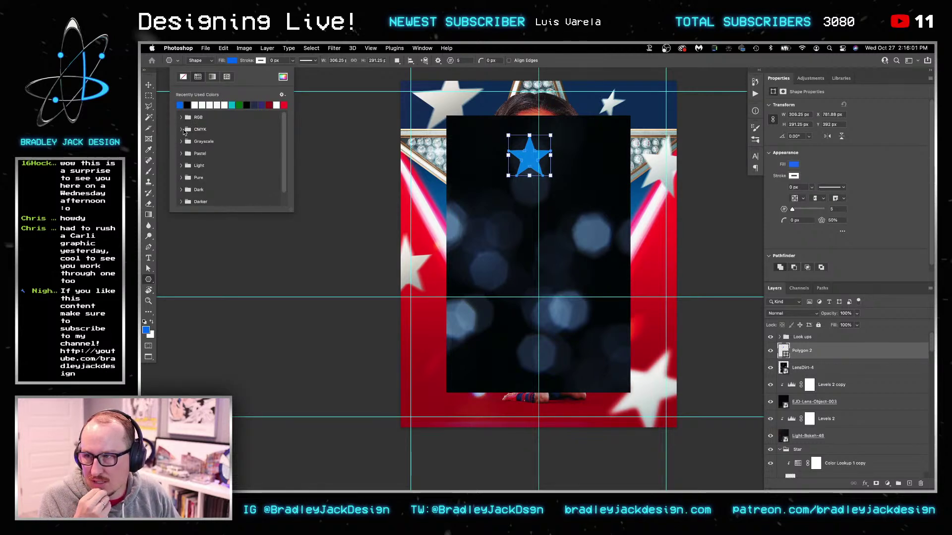
left_click(181, 142)
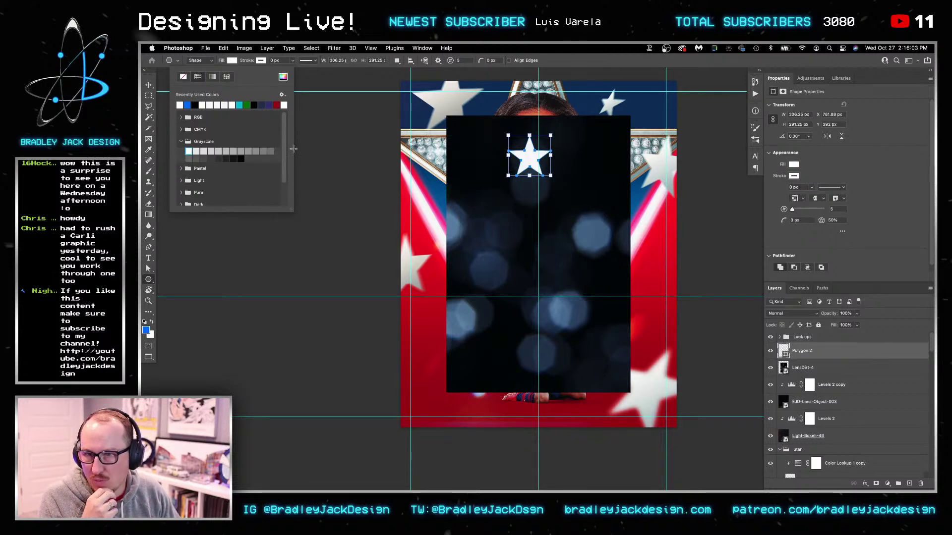
key("Escape")
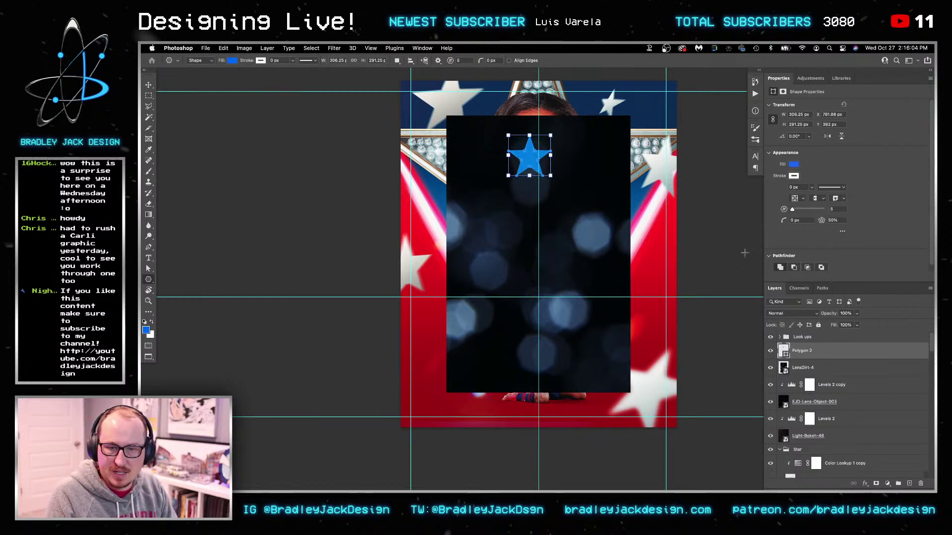
left_click(232, 60)
left_click(183, 105)
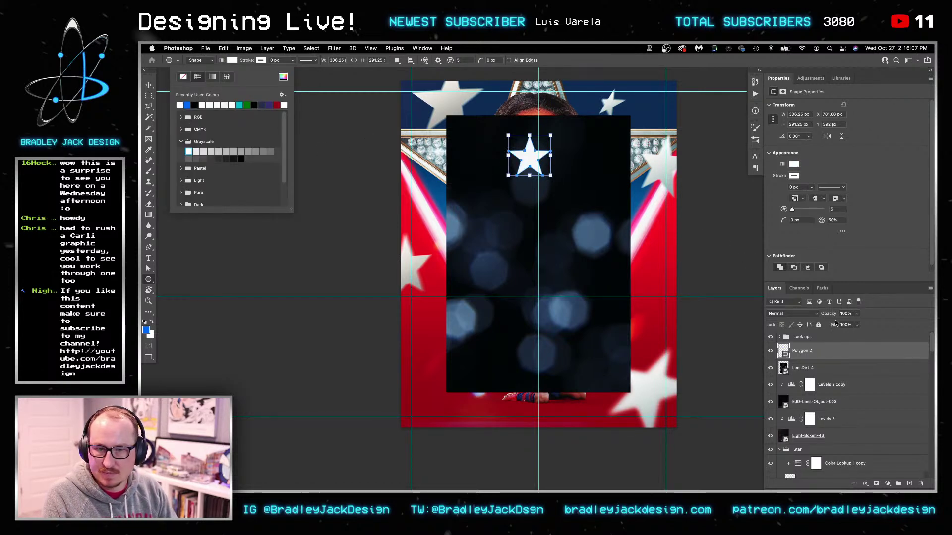
left_click(849, 325)
key("Tab")
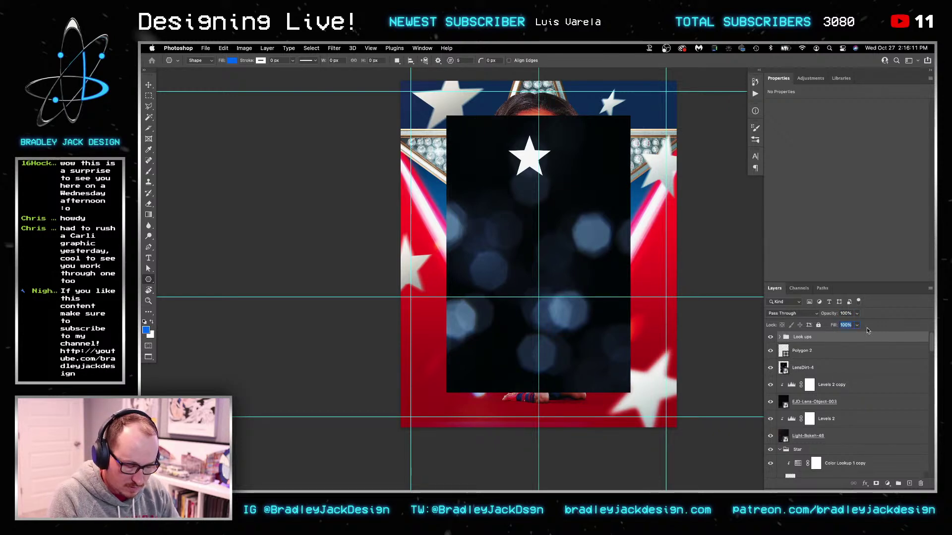
key("Return")
key("super+z")
Reduce the new star layer's fill opacity to 50%
key("v")
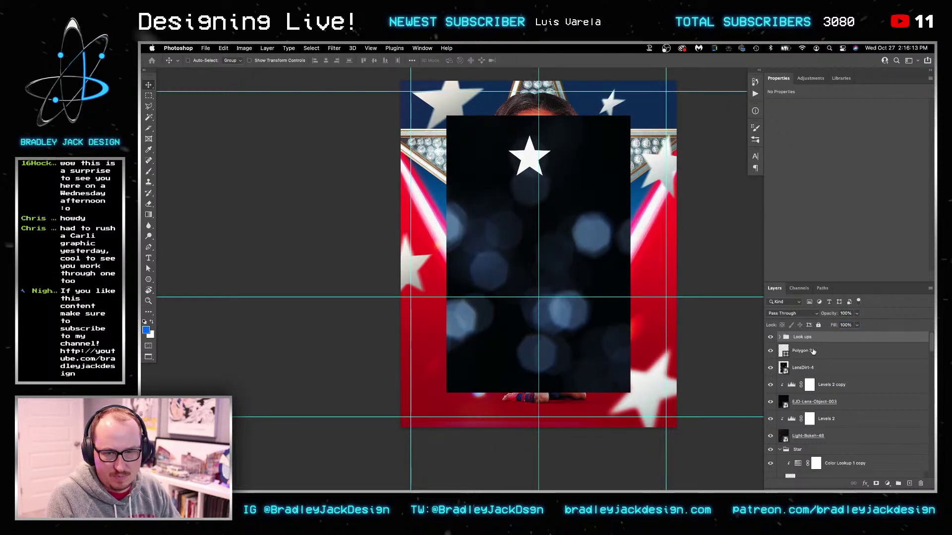
left_click(814, 349)
type("50")
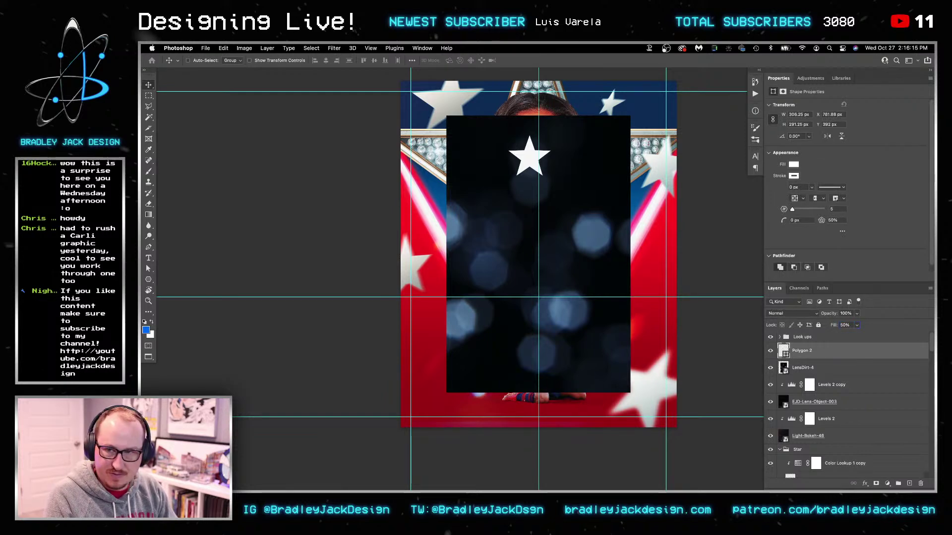
key("Return")
Add a 3 px white stroke at 45% opacity to the star and lower the star layer's opacity to 25%
left_click(865, 484)
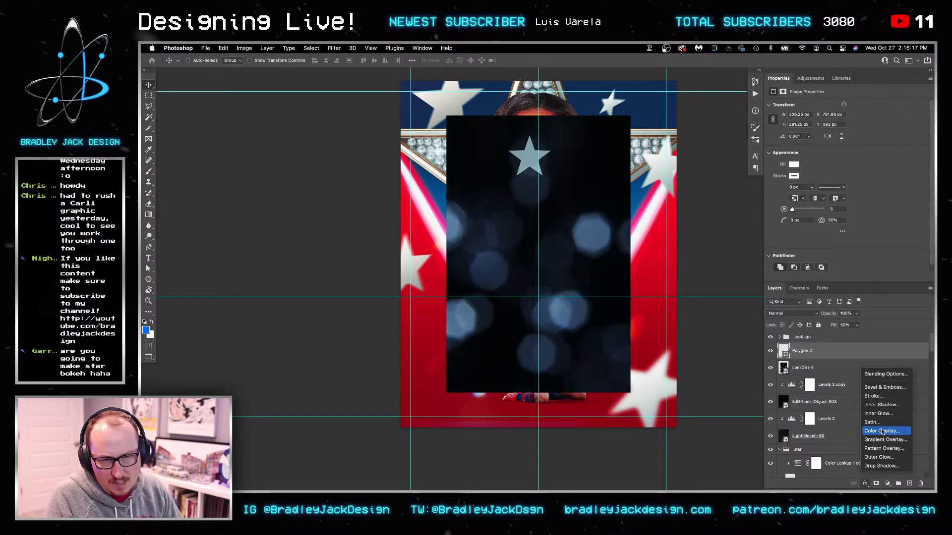
left_click(876, 396)
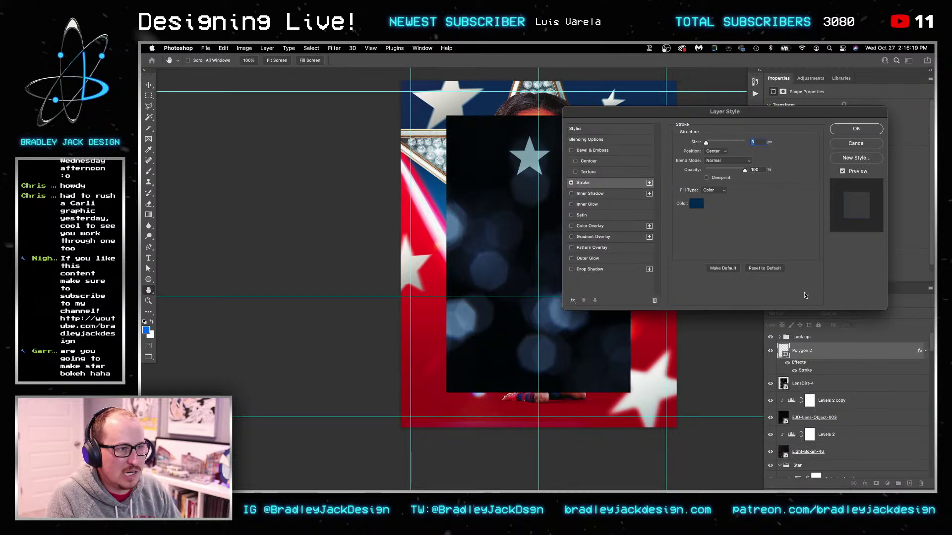
left_click(701, 207)
left_click_drag(290, 192, 188, 138)
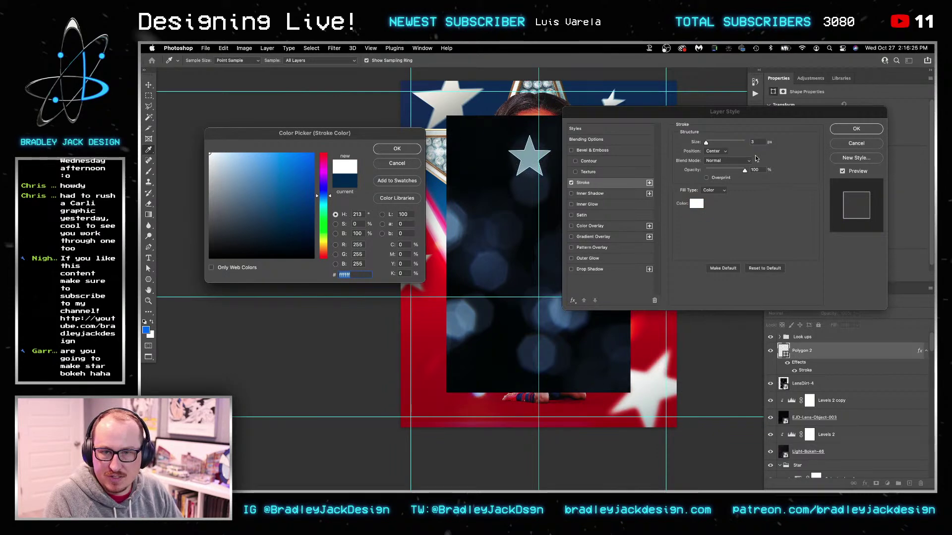
left_click(390, 150)
left_click(755, 170)
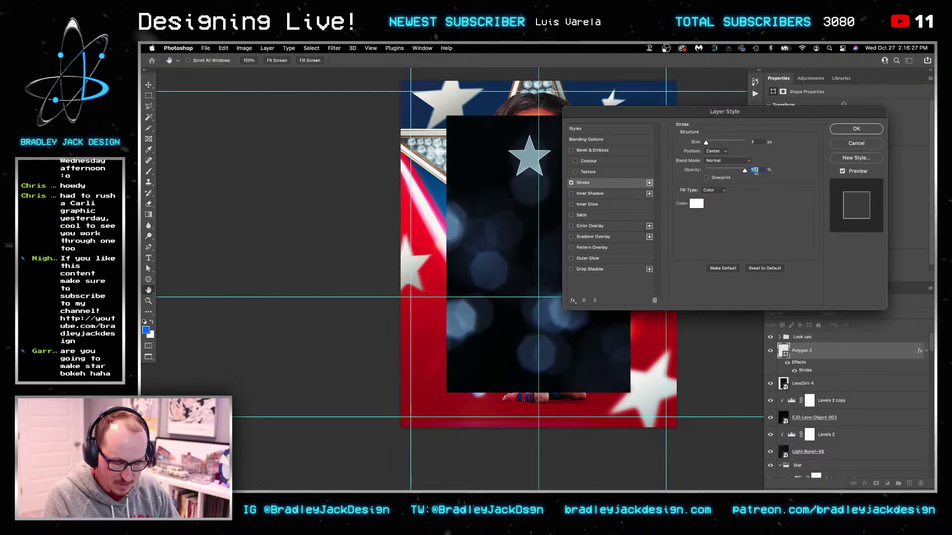
type("35")
key("shift+Up")
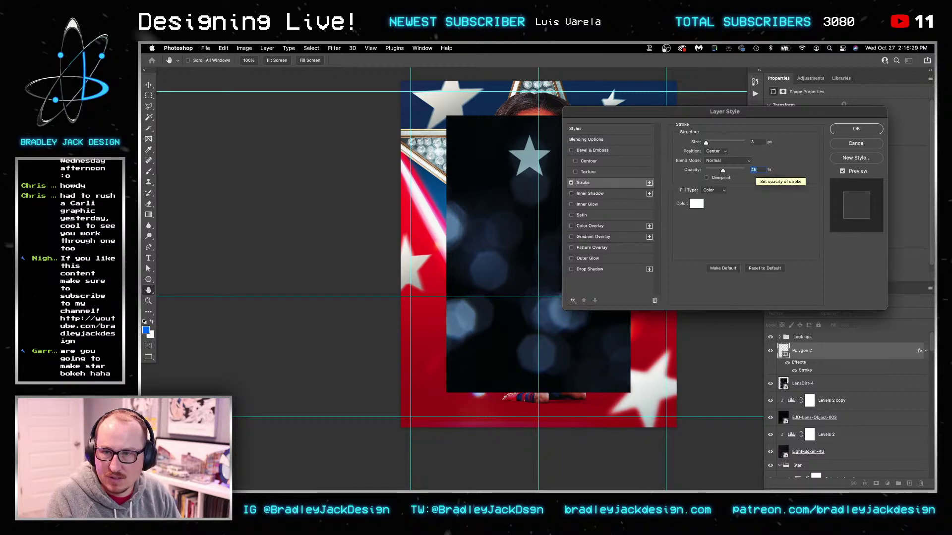
key("Return")
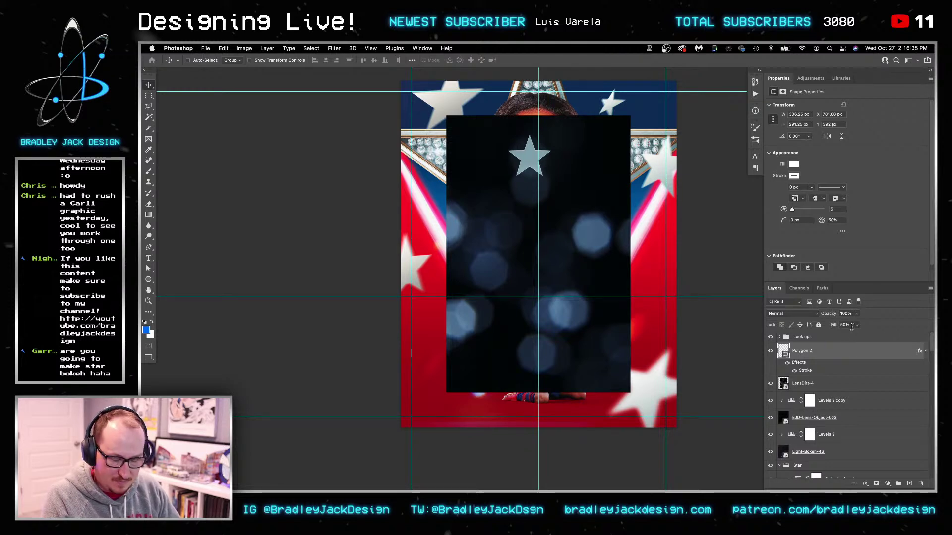
key("2")
key("5")
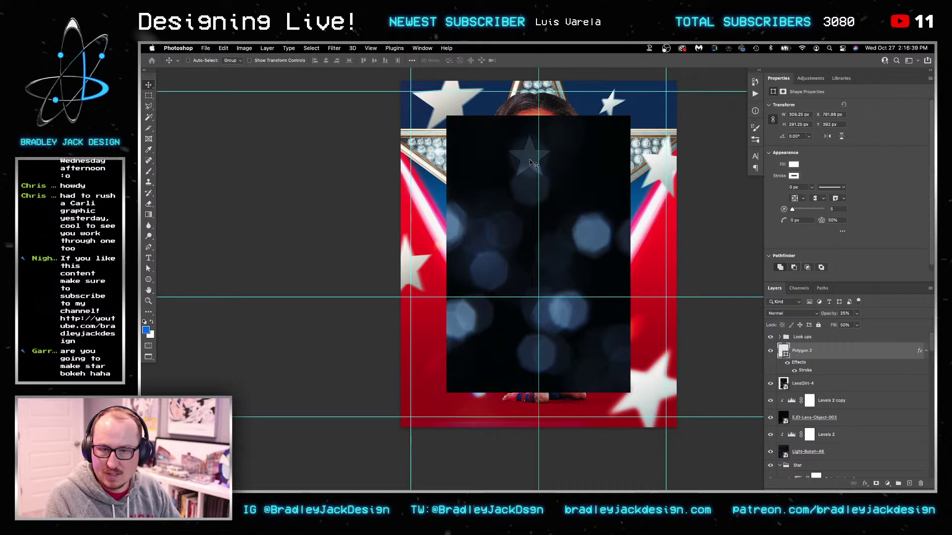
Duplicate the star repeatedly over the light spots of the lens dirt image, stacking copies on the brighter ones
left_click_drag(531, 161, 574, 311)
left_click(497, 270, "alt")
left_click(597, 235, "alt")
left_click(599, 236, "alt")
left_click(600, 236, "alt")
left_click(576, 312, "alt")
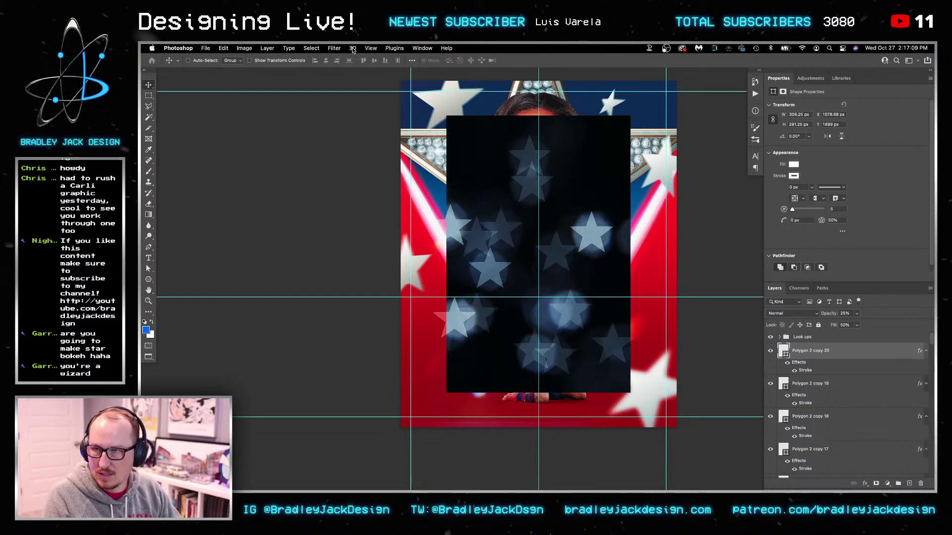
left_click(335, 48)
mouse_move(356, 155)
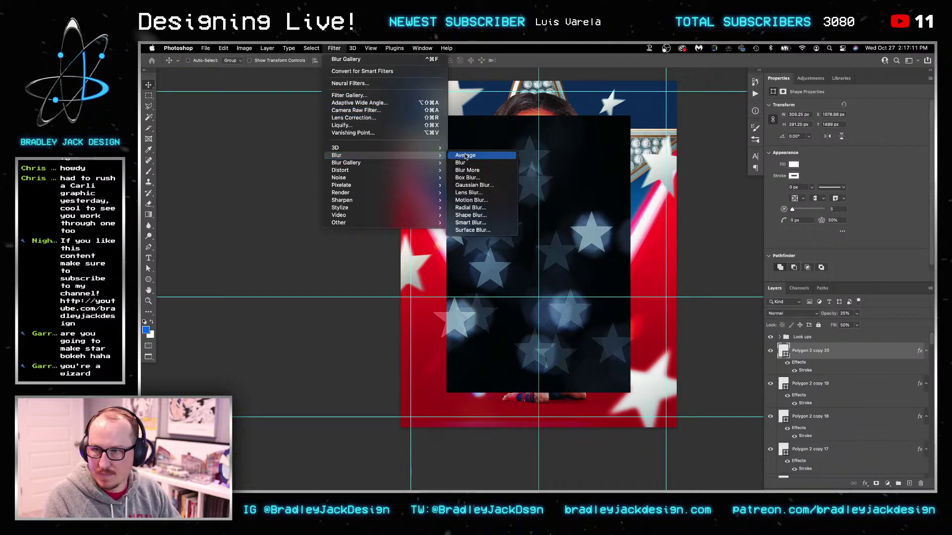
left_click(473, 185)
key("Return")
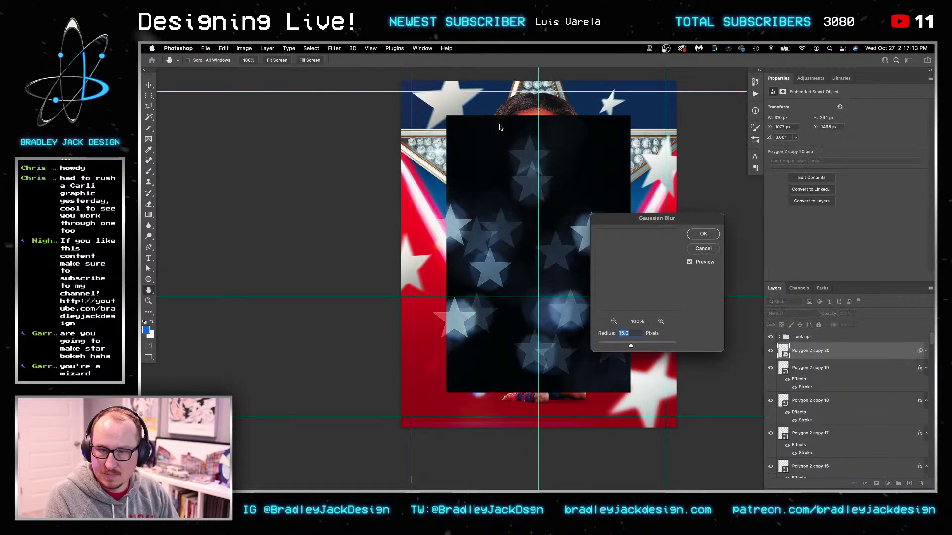
key("Escape")
key("ctrl+z")
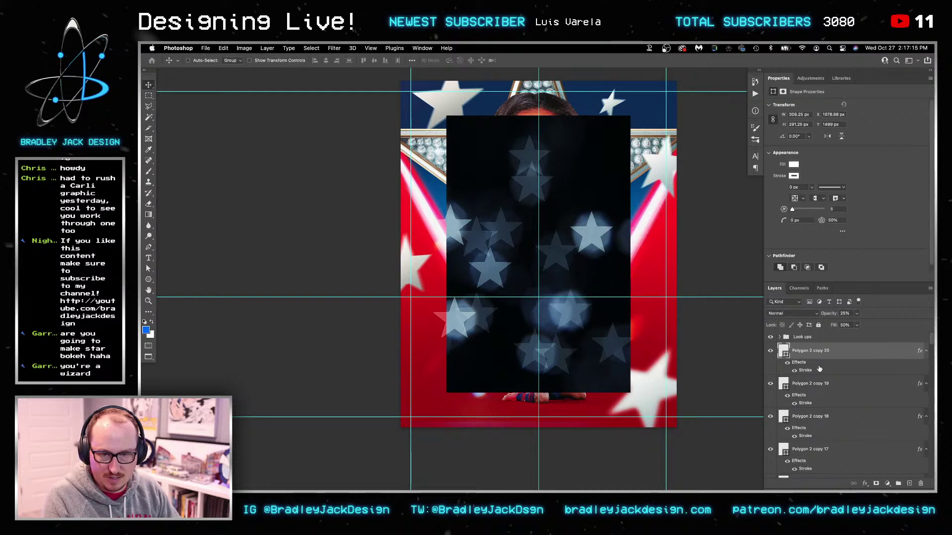
Delete all the star layers except the topmost copy
scroll(810, 399, "down", 15)
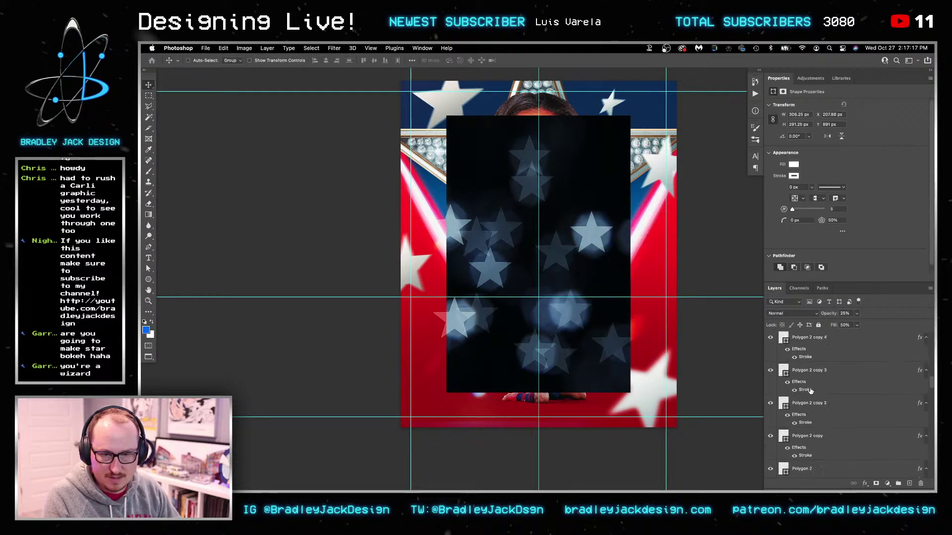
left_click(810, 389)
key("Delete")
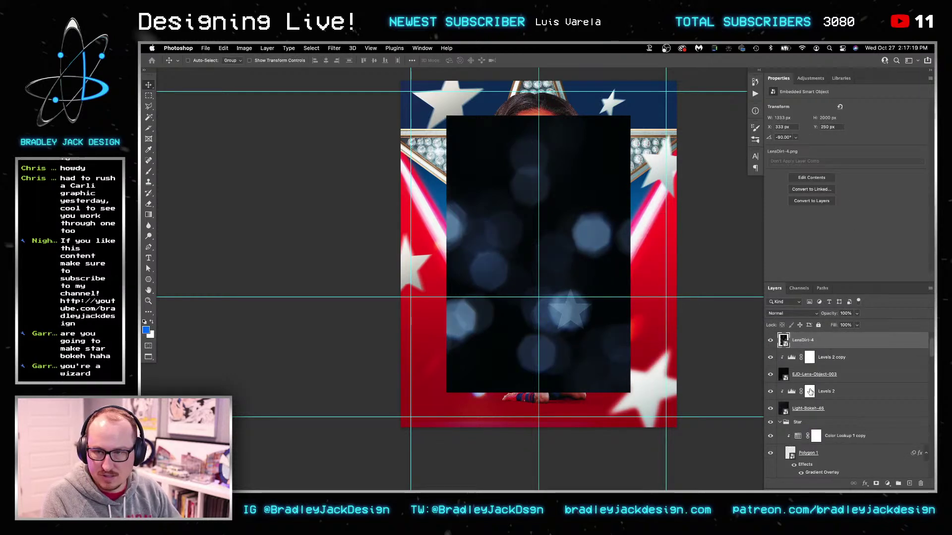
key("super+z")
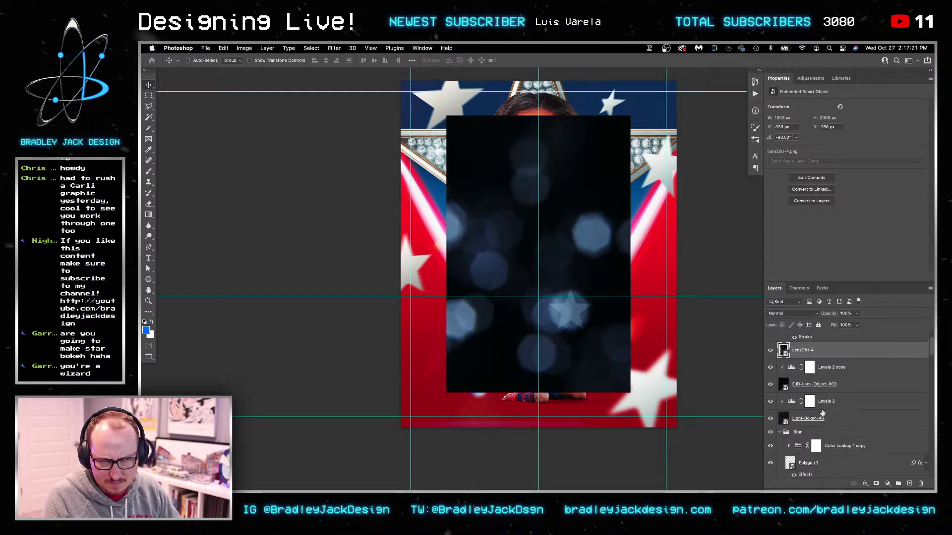
Convert the remaining star to a smart object and apply a Gaussian Blur with a 2-pixel radius
left_click(331, 48)
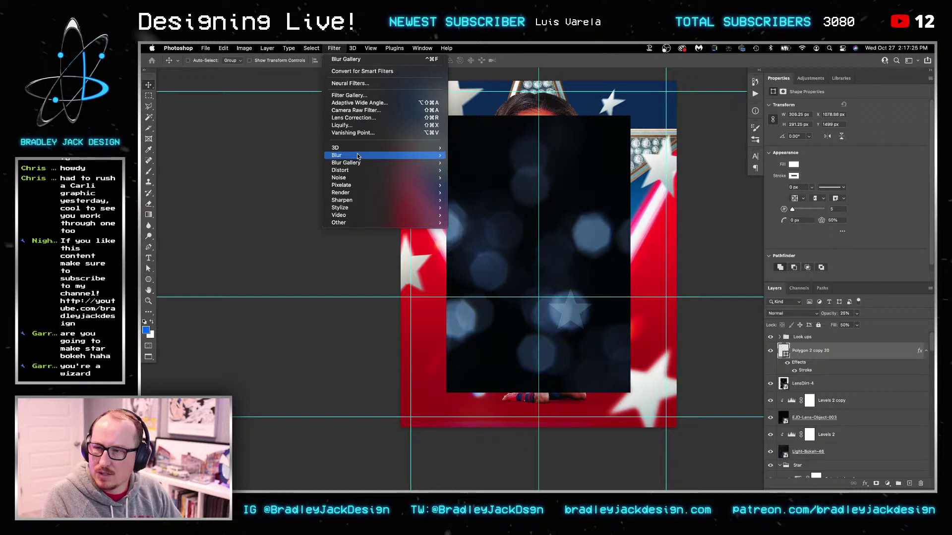
mouse_move(360, 156)
left_click(503, 188)
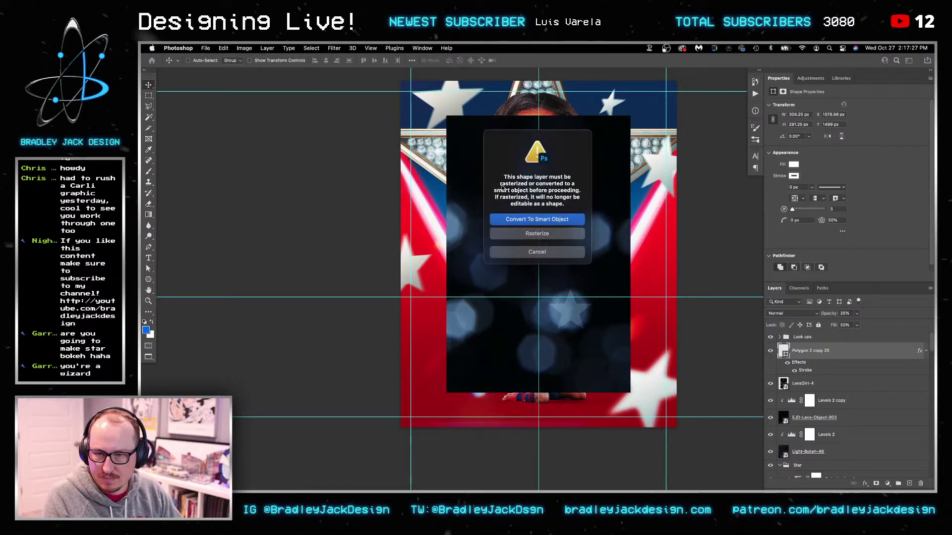
key("Return")
type("2")
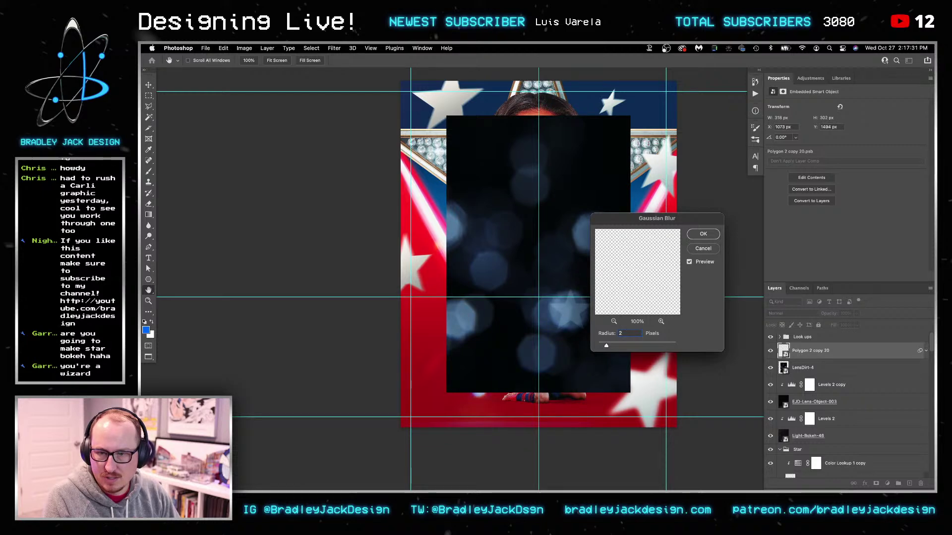
key("Return")
Duplicate the blurred star across the lens dirt image, matching its light spots and stacking copies where they are brighter
left_click_drag(571, 313, 495, 261)
key("i")
key("v")
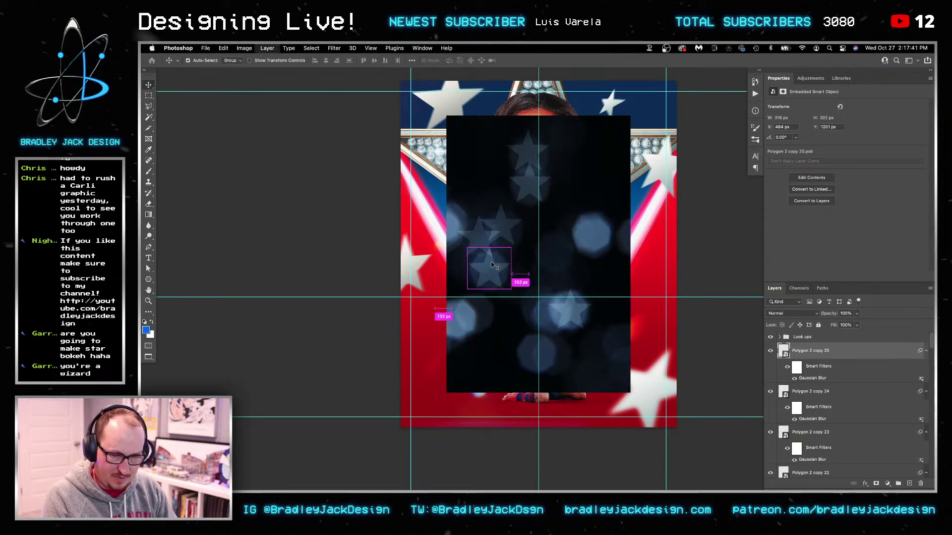
left_click_drag(491, 265, 461, 322)
key("super+j")
key("super+j")
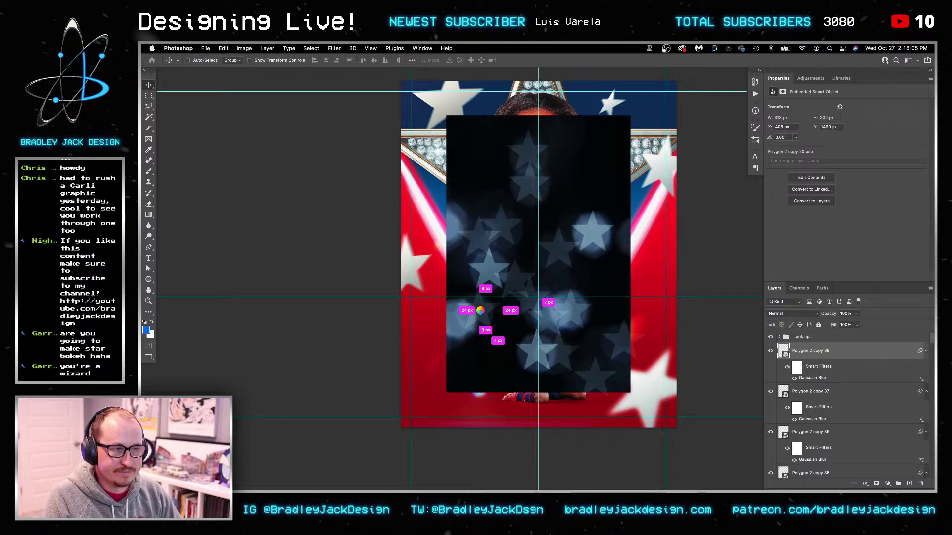
left_click_drag(483, 314, 633, 245)
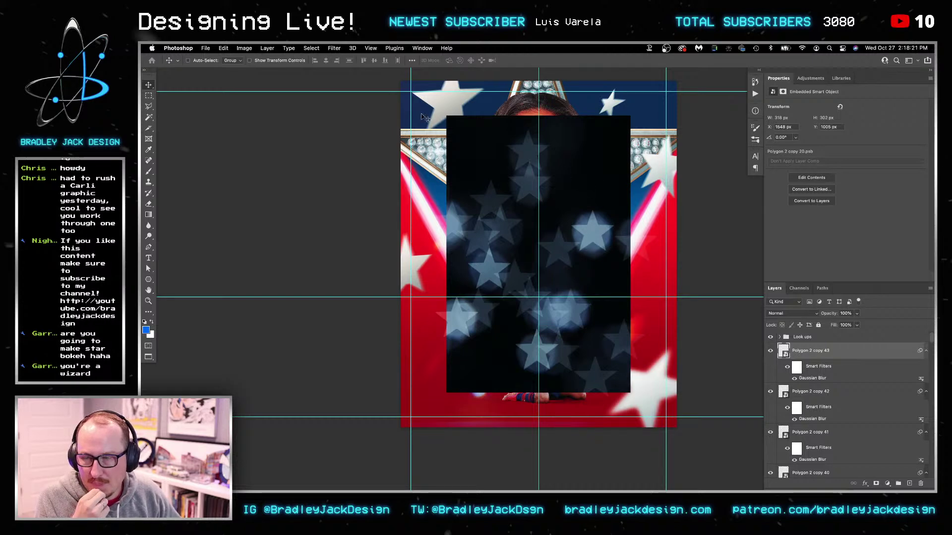
left_click(334, 48)
mouse_move(377, 158)
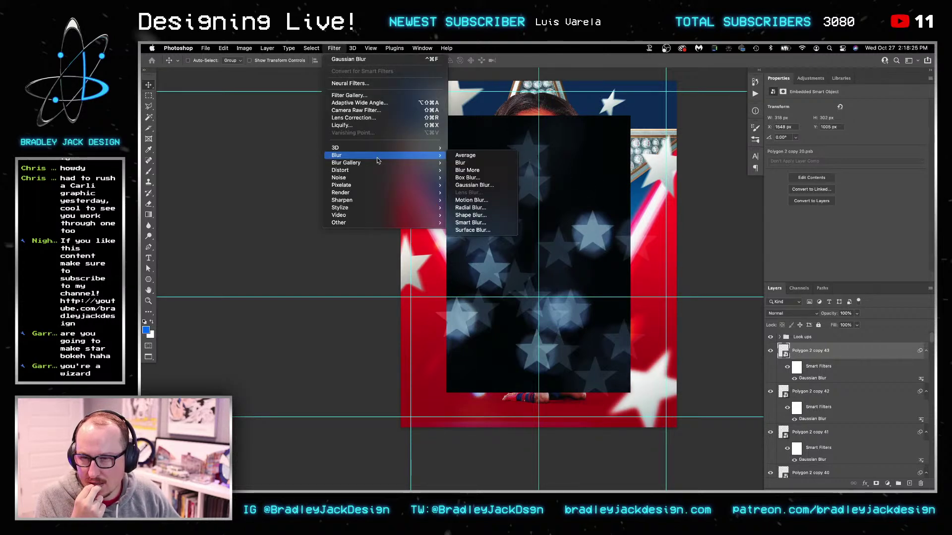
left_click(512, 217)
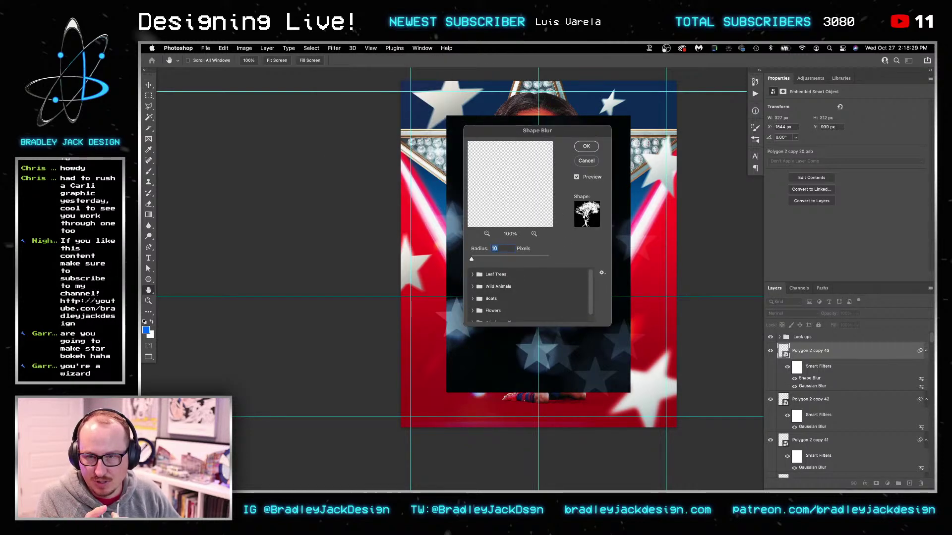
scroll(516, 286, "down", 1)
left_click(473, 316)
scroll(484, 303, "down", 3)
left_click(509, 300)
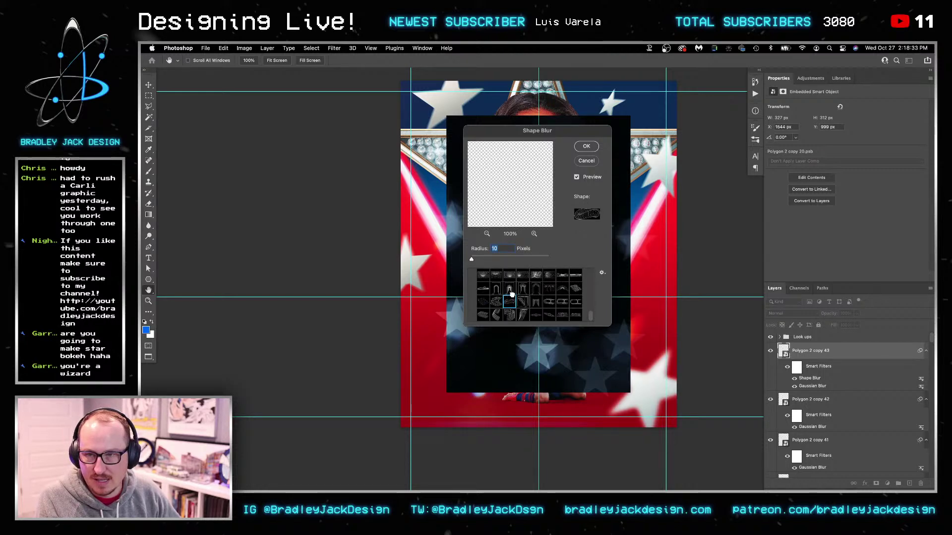
left_click_drag(584, 132, 784, 113)
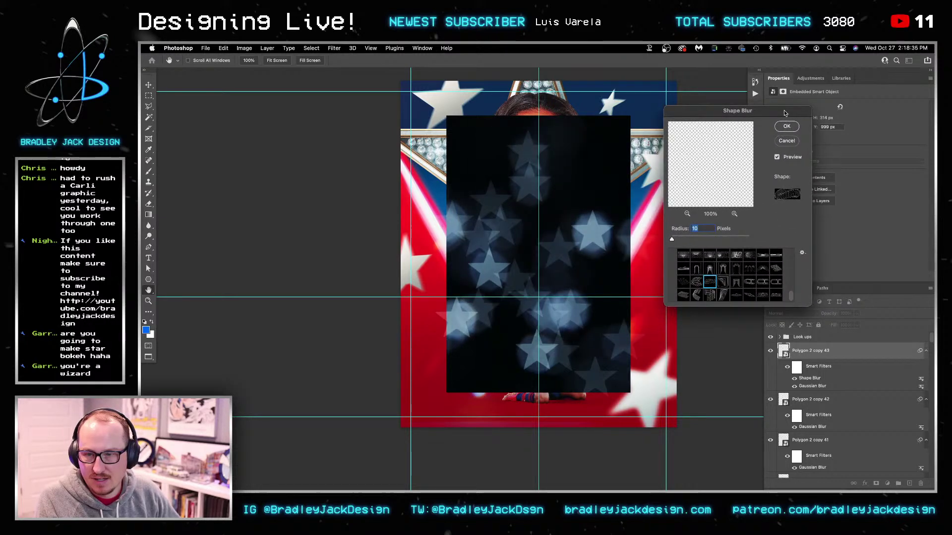
left_click(787, 141)
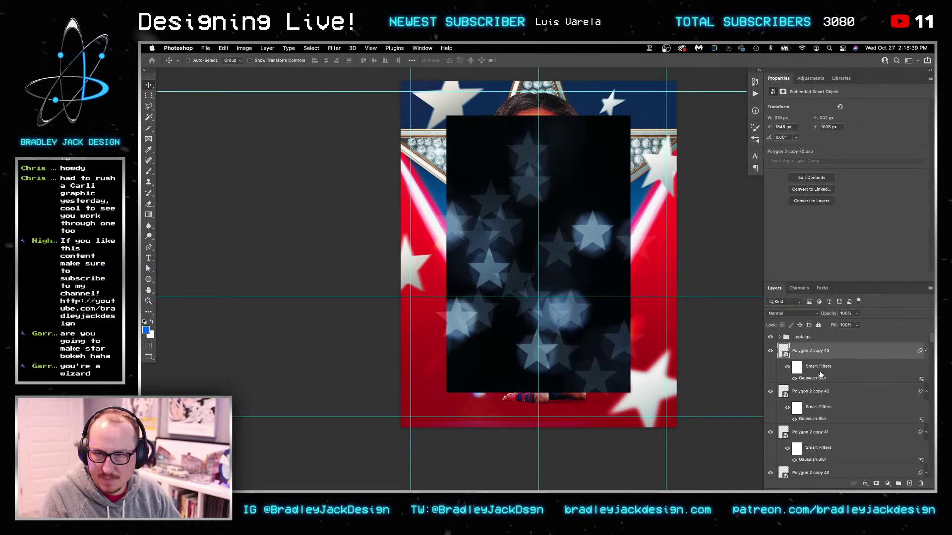
Add a new layer directly above LensDirt-4, beneath the blurred stars, and fill it with black
scroll(822, 364, "up", 6)
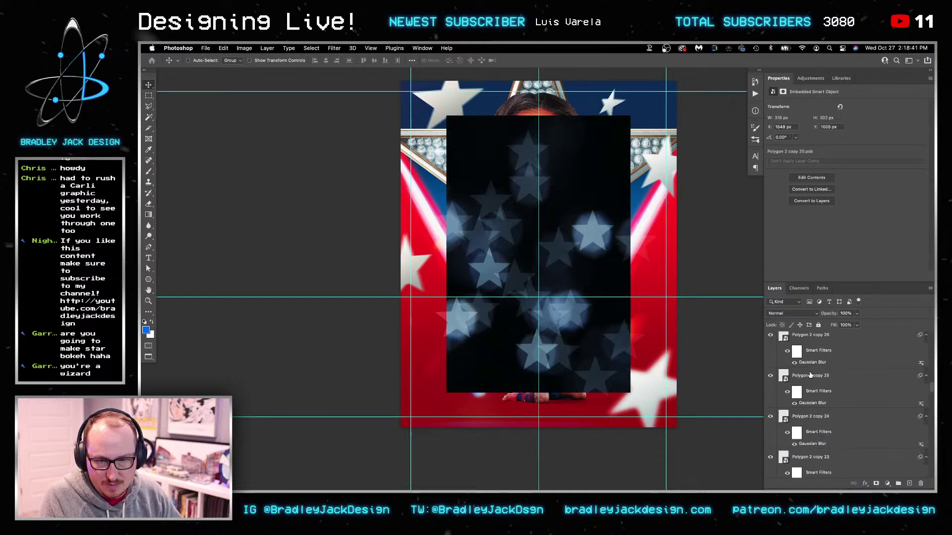
scroll(811, 381, "down", 5)
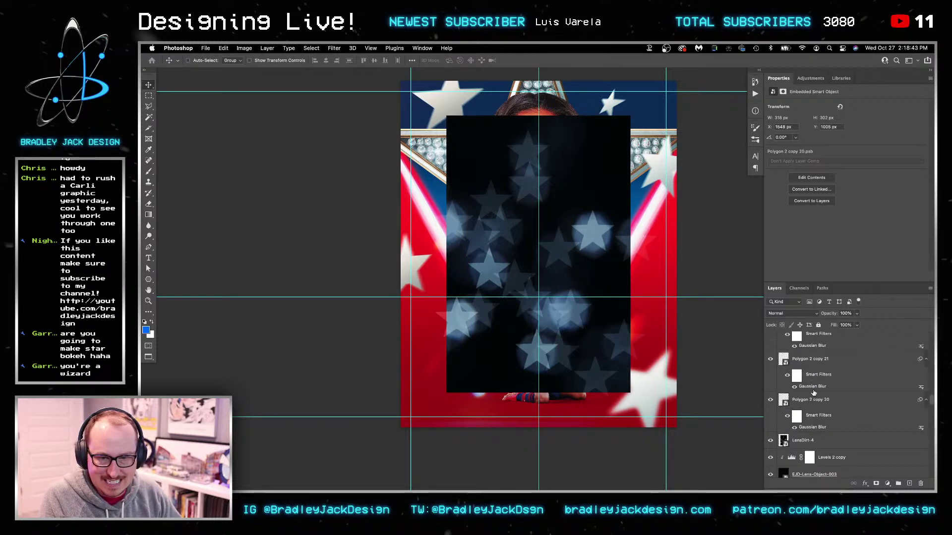
left_click(820, 441)
key("super+shift+alt+n")
key("g")
key("d")
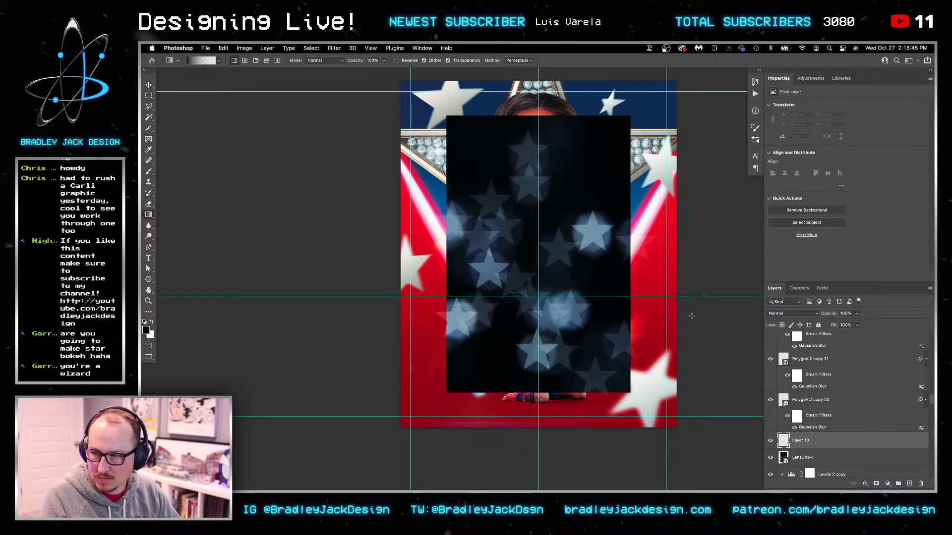
key("alt+BackSpace")
key("v")
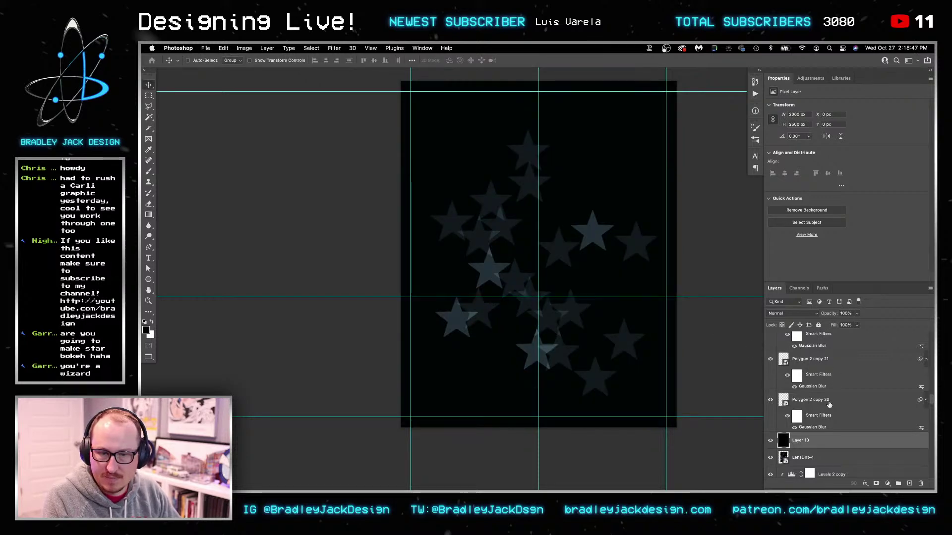
Combine all the blurred star layers and the black background layer into one smart object
scroll(810, 440, "up", 2)
scroll(811, 440, "up", 15)
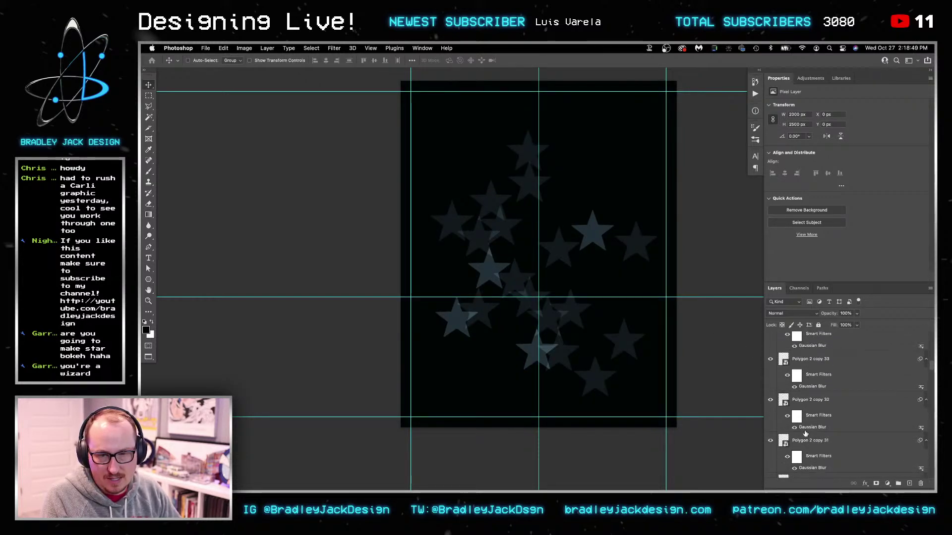
scroll(804, 433, "up", 5)
right_click(809, 353)
left_click(839, 458)
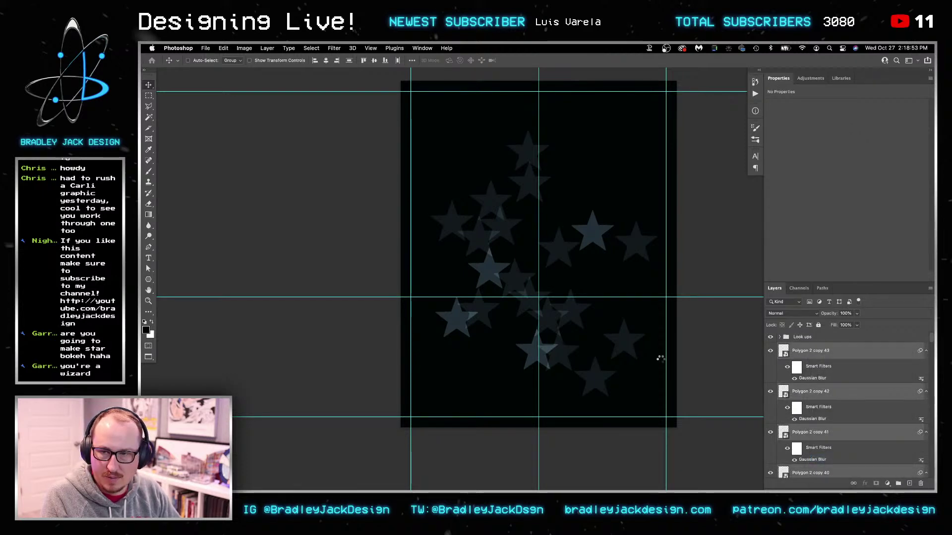
Scale the combined star smart object to about 201% so the stars spread across the whole poster
key("ctrl+t")
scroll(569, 283, "down", 4)
left_click_drag(610, 338, 638, 363)
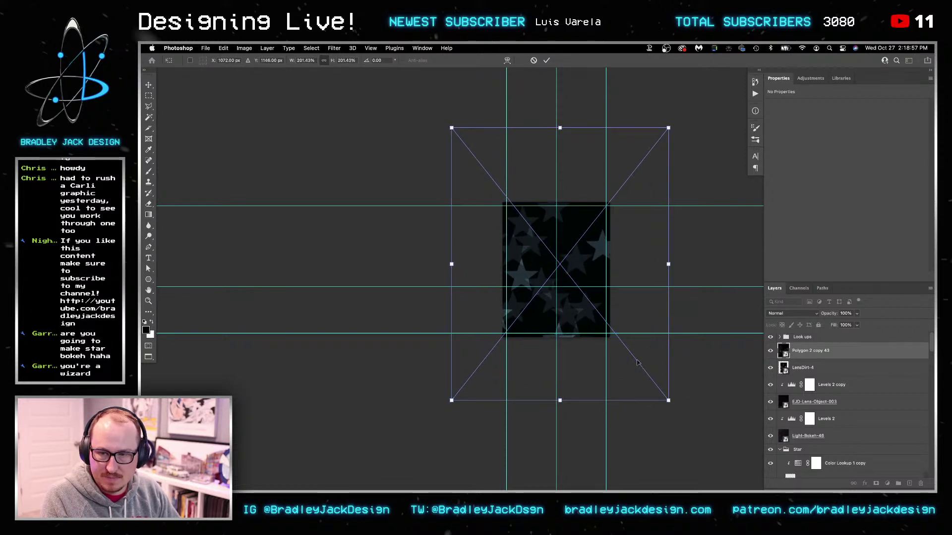
key("Return")
Set the star smart object's blend mode to Screen and hide the LensDirt-4 layer
key("shift+alt+s")
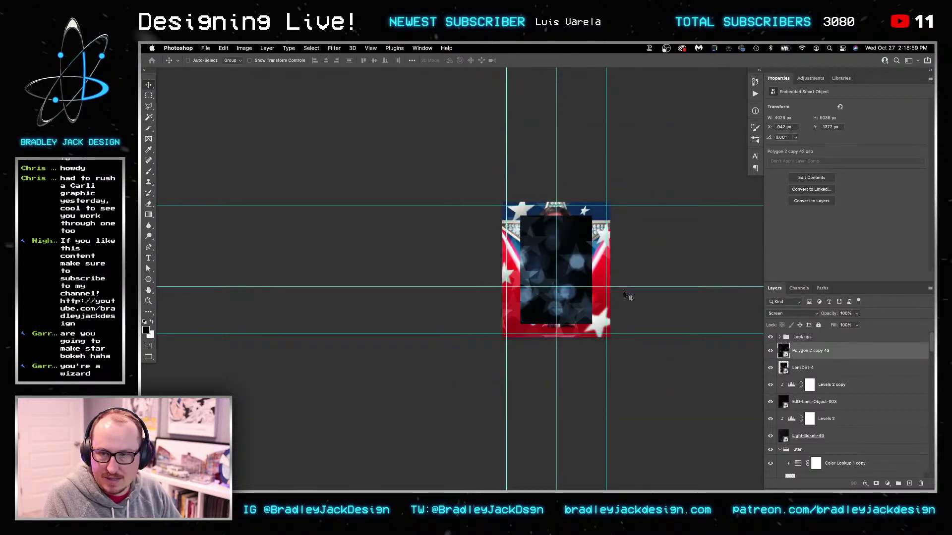
left_click(772, 369)
scroll(580, 268, "up", 3)
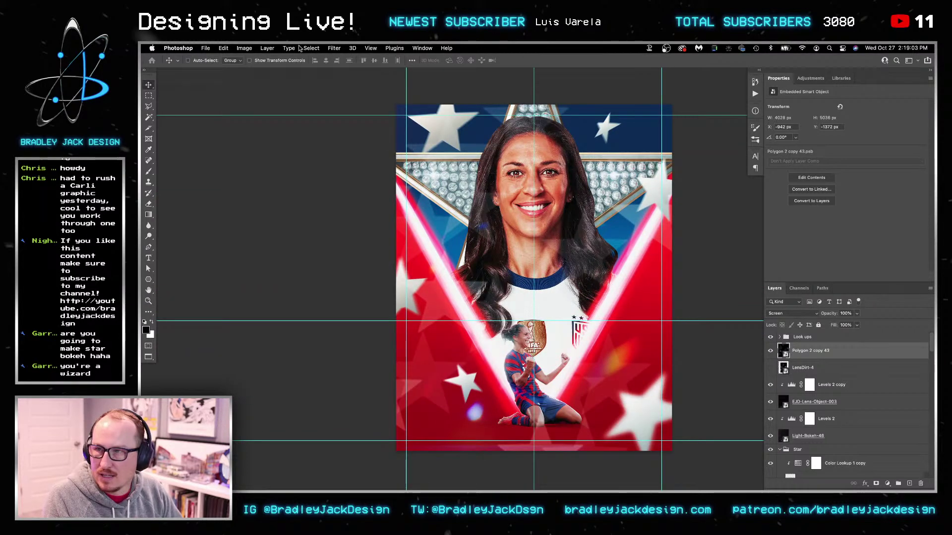
Apply a Gaussian Blur with a 15-pixel radius to the combined star smart object and shift it slightly upward
left_click(333, 48)
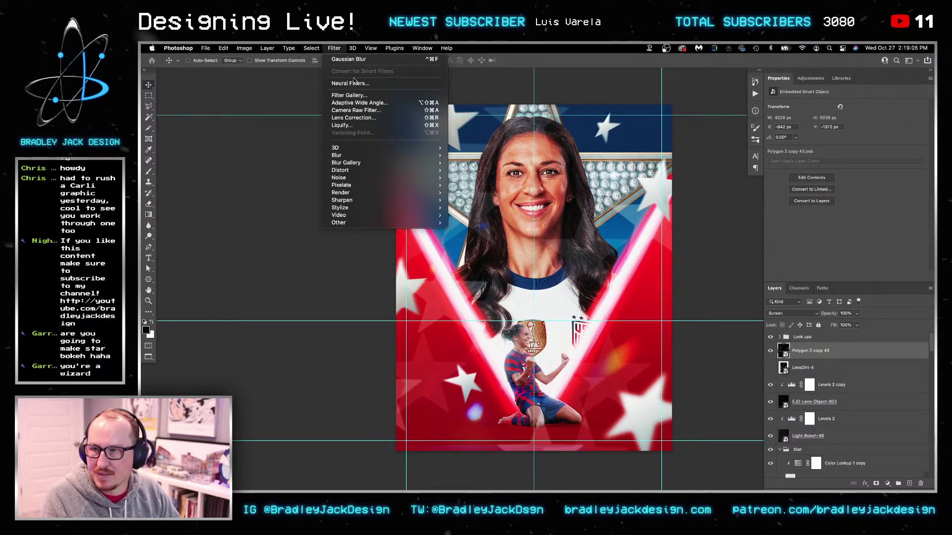
left_click(347, 59)
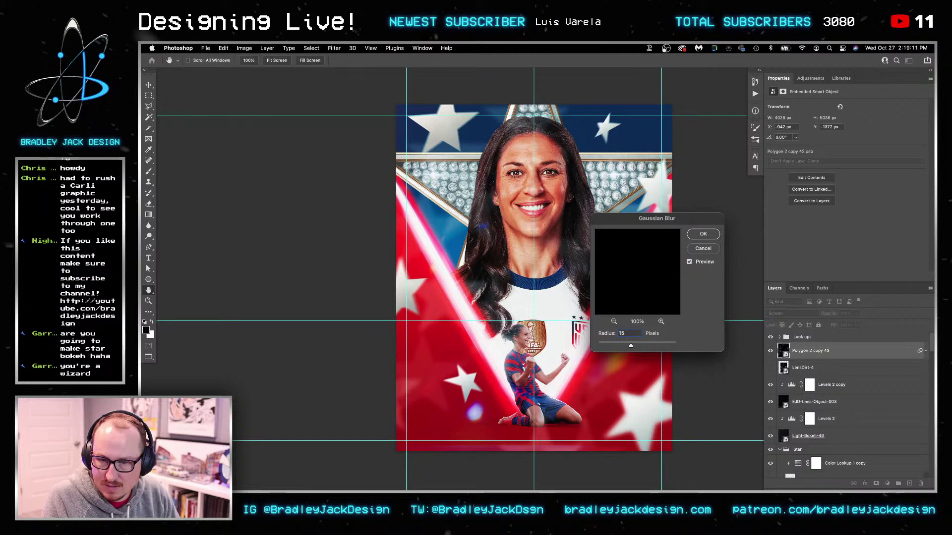
key("Return")
left_click_drag(661, 193, 660, 194)
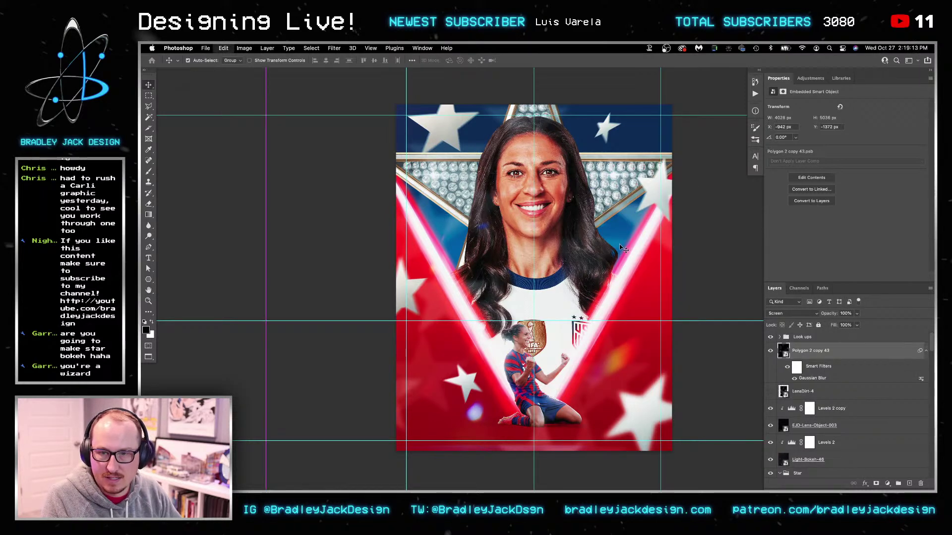
left_click_drag(615, 244, 615, 240)
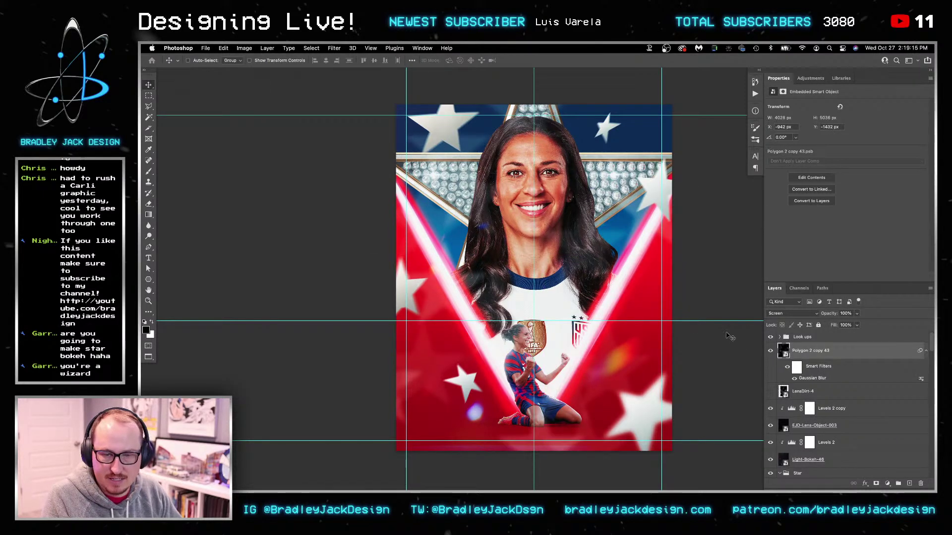
Inspect the contents of the combined star smart object, return to the poster, and set the smart object's opacity to 60%
double_click(783, 351)
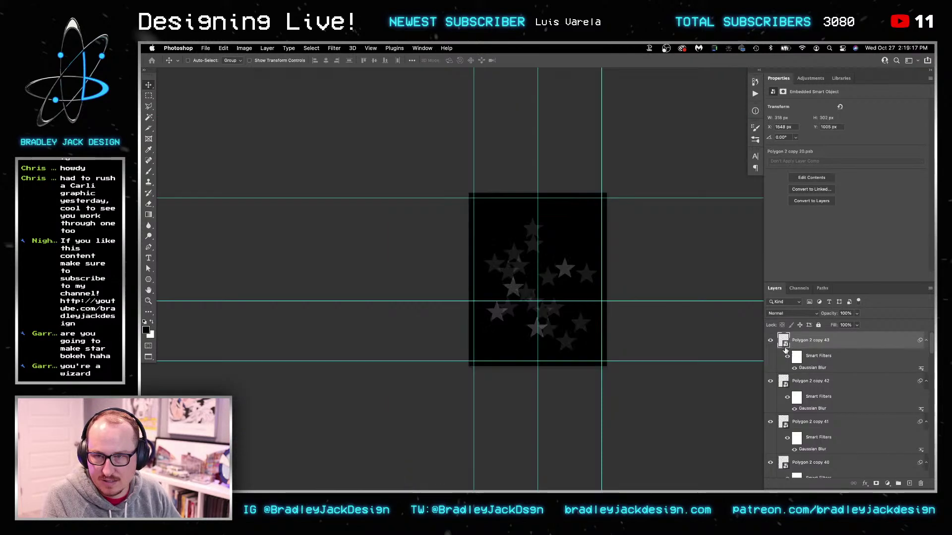
key("super+w")
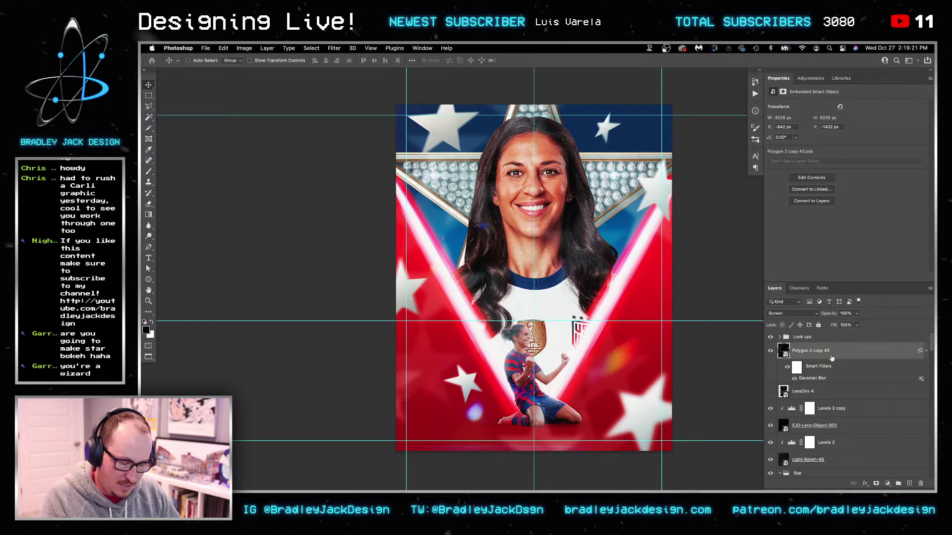
key("6")
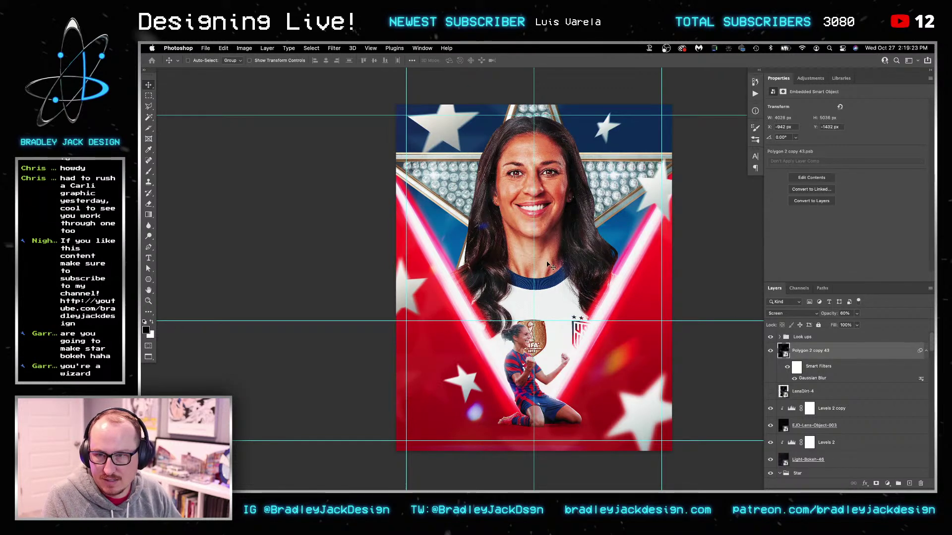
Toggle the combined star smart object's visibility to compare the poster with and without the star bokeh
key("z")
left_click(432, 328)
scroll(459, 324, "down", 5)
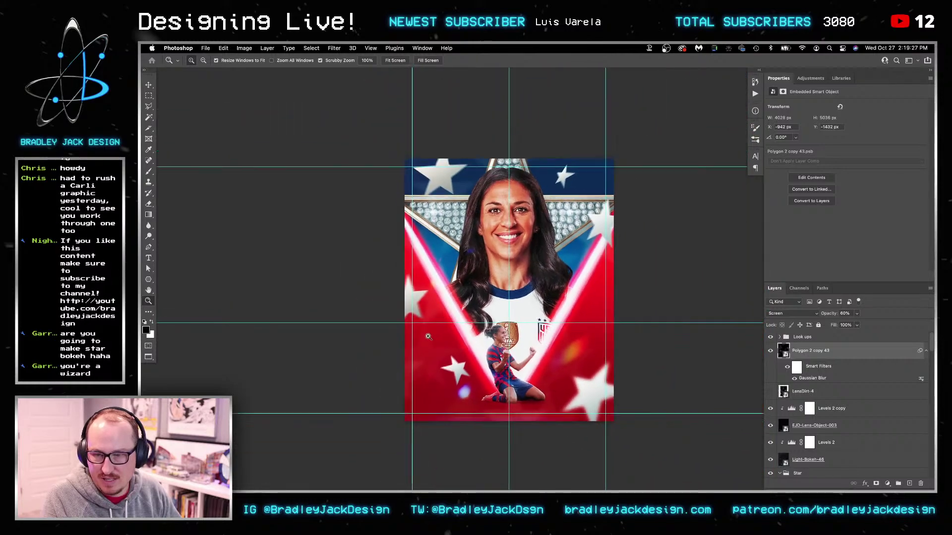
left_click(771, 351)
left_click(771, 351)
left_click(771, 351)
left_click(770, 351)
key("v")
key("super")
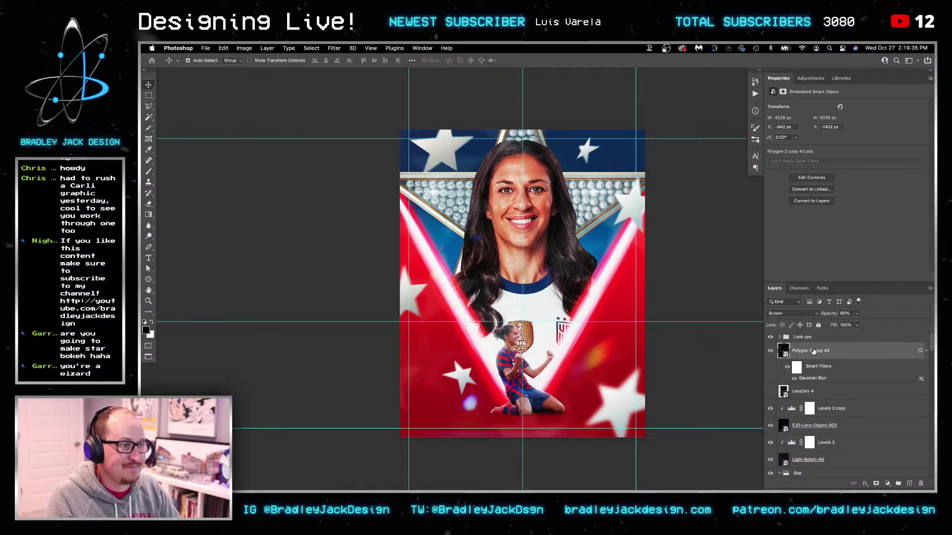
Lock the combined star bokeh layer, Polygon 2 copy 43, so it cannot be moved
key("super")
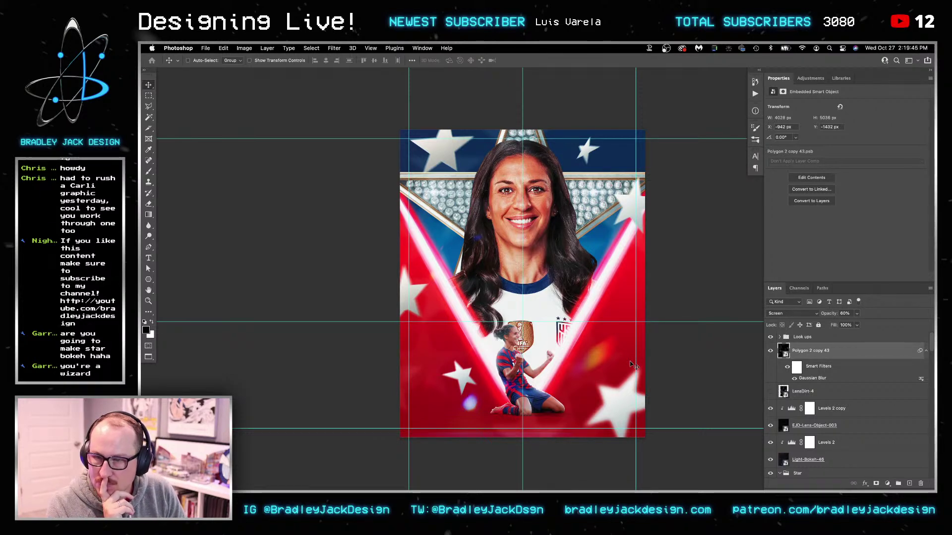
right_click(462, 376)
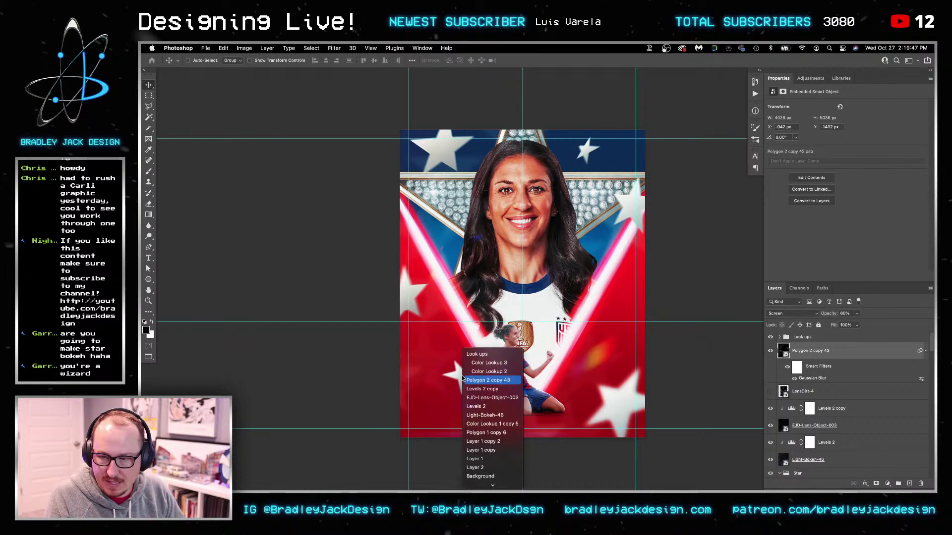
left_click(463, 378)
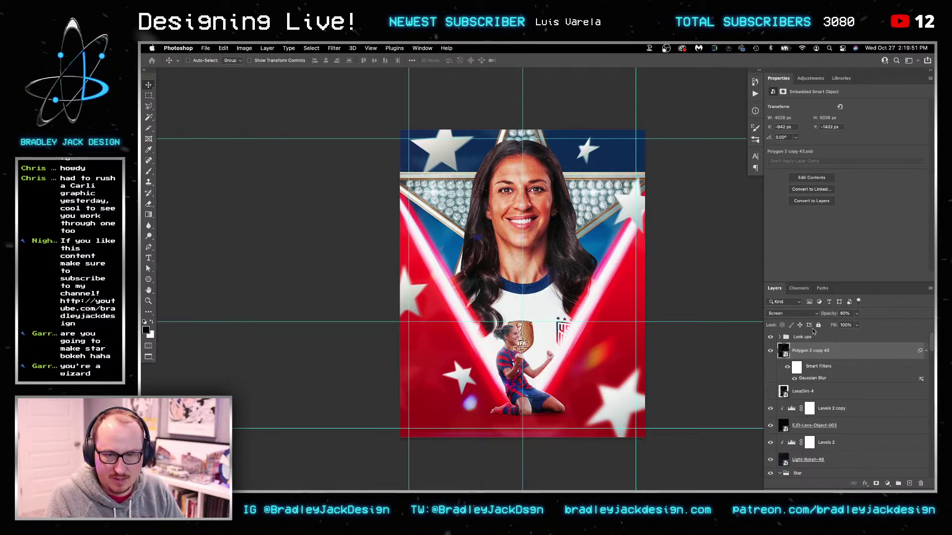
Convert Polygon 1 copy 6, the small star beside the kneeling player, and its color lookup into a smart object named Star
right_click(464, 379)
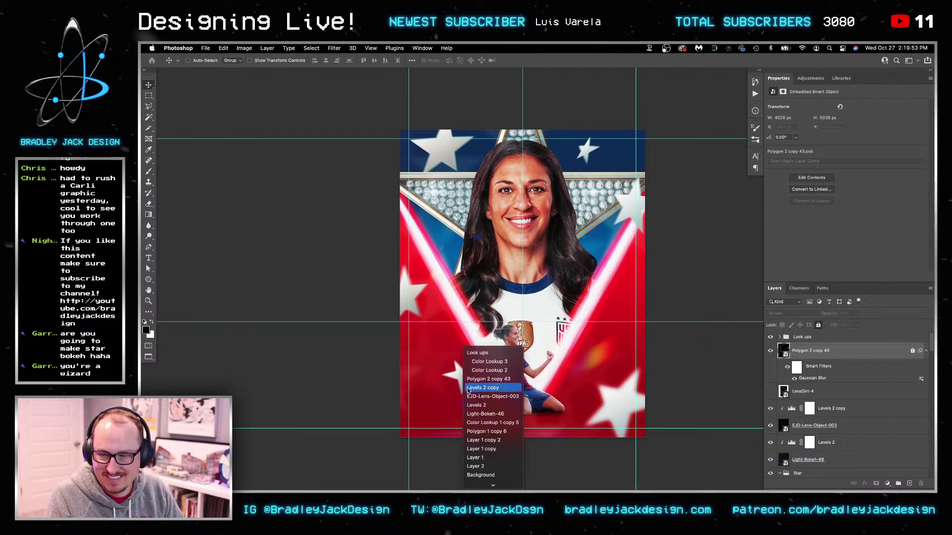
left_click(487, 431)
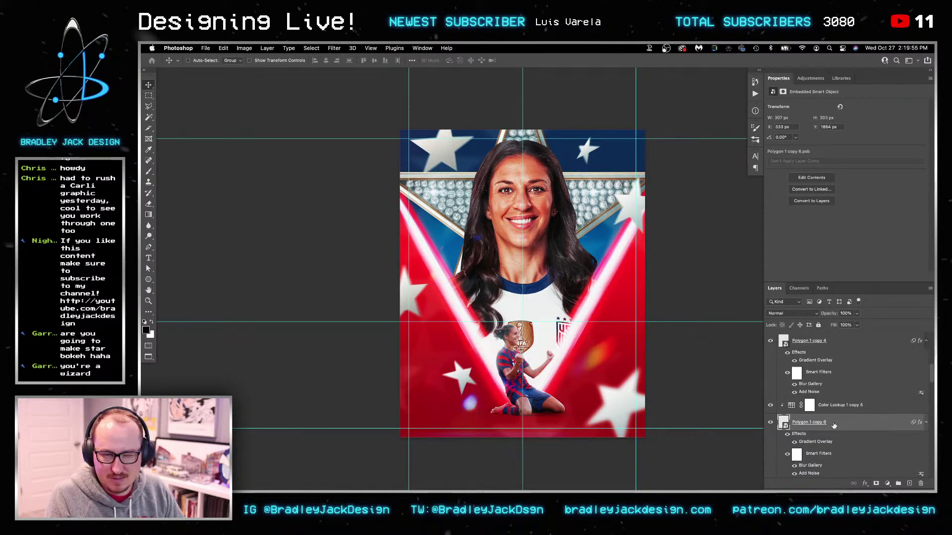
right_click(834, 425)
left_click(764, 206)
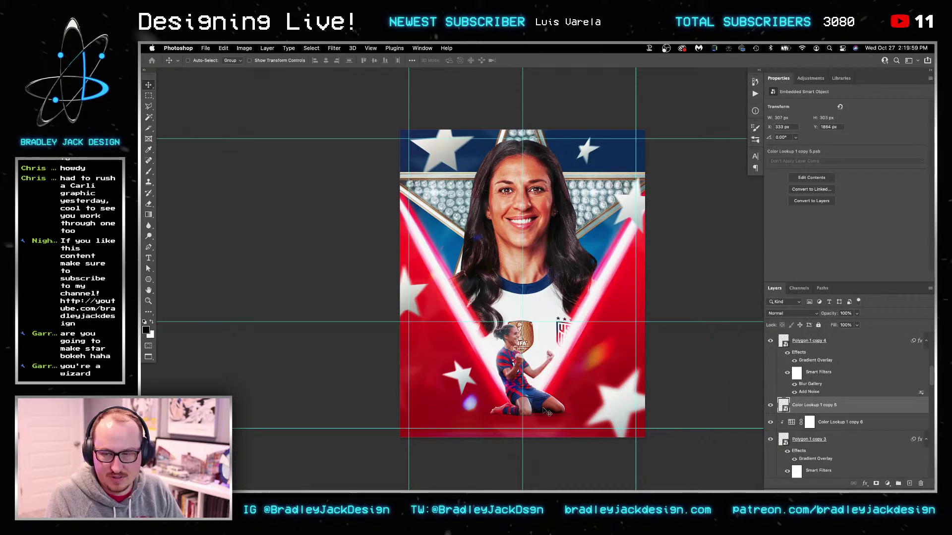
type("Star")
key("Return")
Place the Star over the blue area beside the left neon beam and a copy rotated about -84° over the right beam
left_click_drag(470, 390, 615, 266)
key("ctrl+t")
left_click_drag(669, 314, 724, 233)
left_click_drag(645, 248, 562, 264)
key("Return")
Select Polygon 1 copy 3, the large star in the poster's lower-right corner, and nudge it slightly
right_click(635, 412)
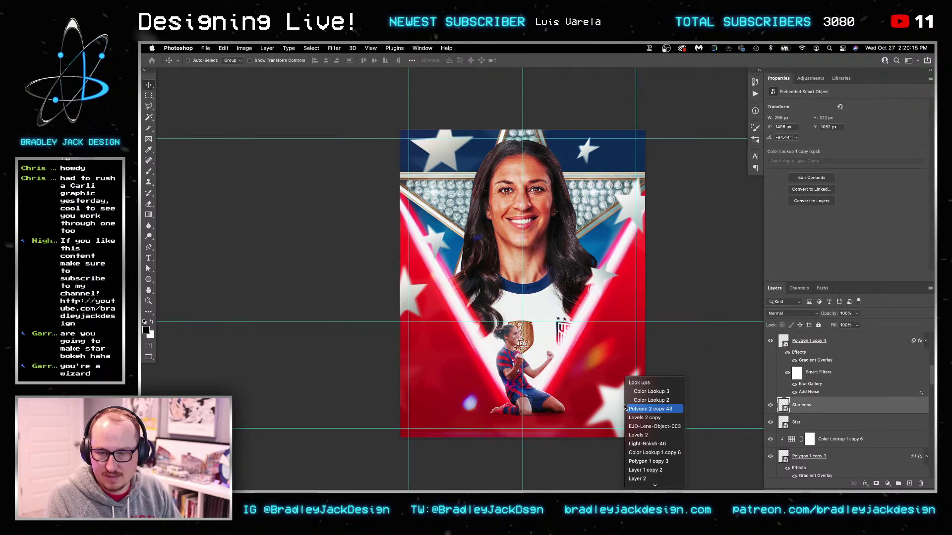
left_click(649, 409)
left_click(627, 415)
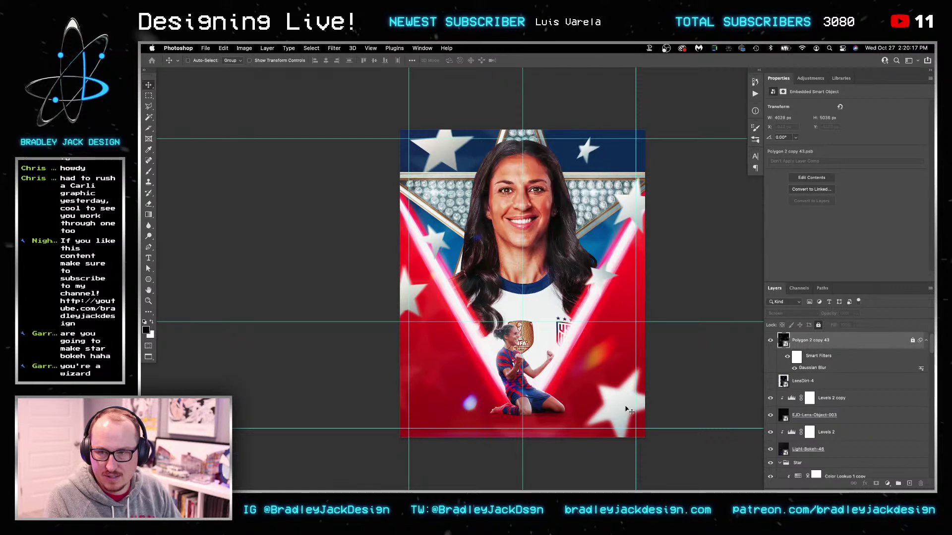
right_click(626, 405)
left_click(792, 398)
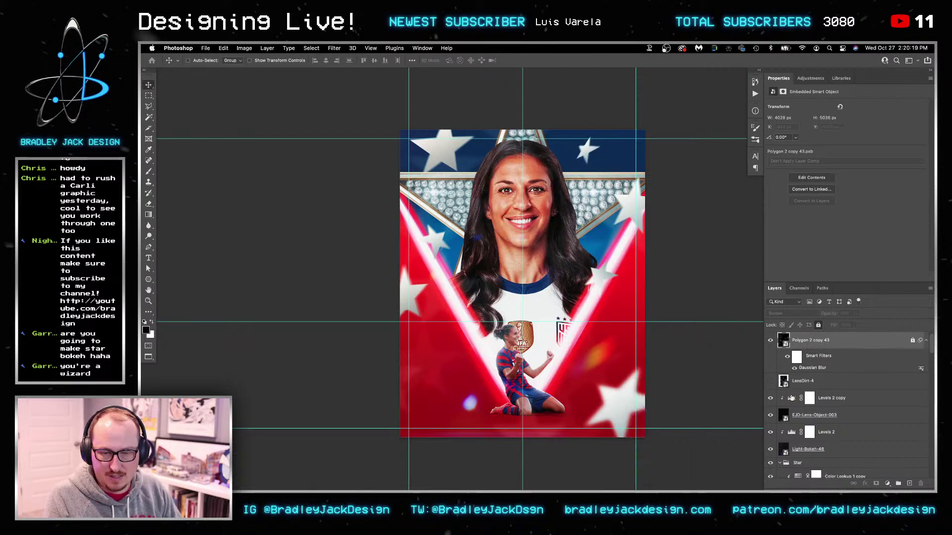
scroll(814, 382, "up", 1)
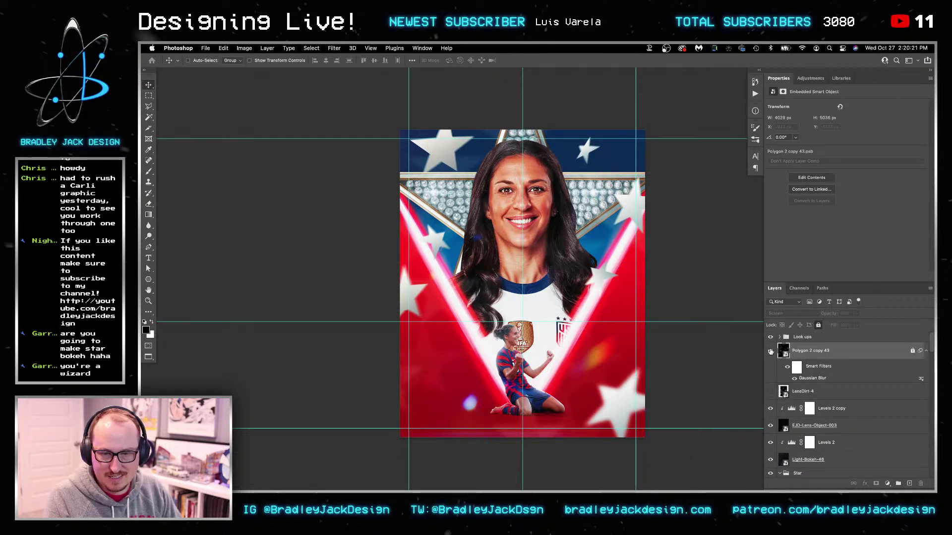
right_click(624, 415)
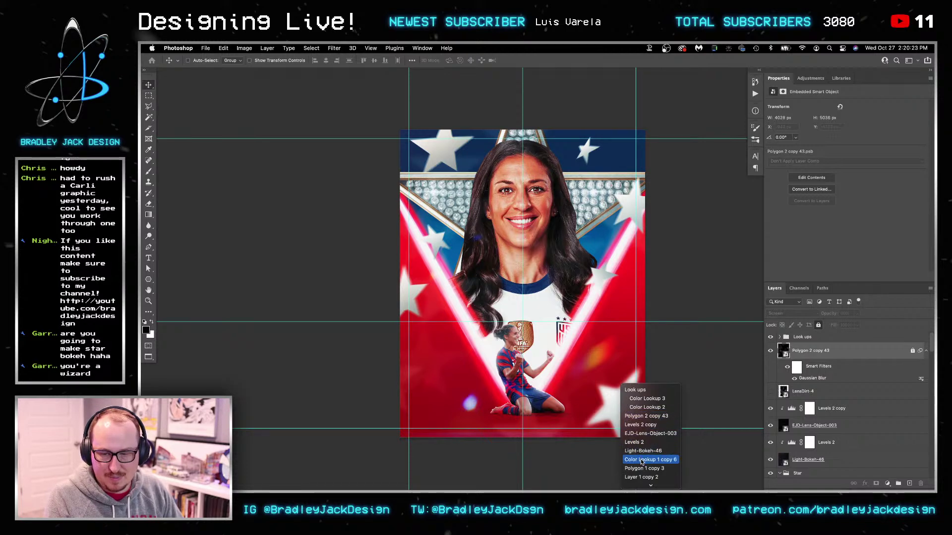
key("Return")
mouse_move(636, 413)
left_mouse_down()
mouse_move(647, 404)
mouse_move(633, 419)
left_mouse_up()
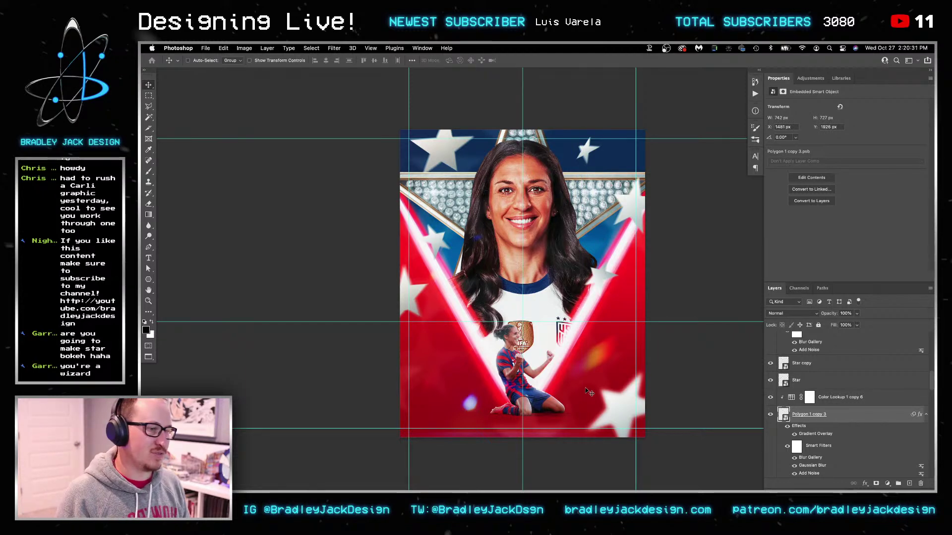
Place the signed trading card image s-l1600-76.jpg from Downloads into the poster and invert its colors
key("Tab")
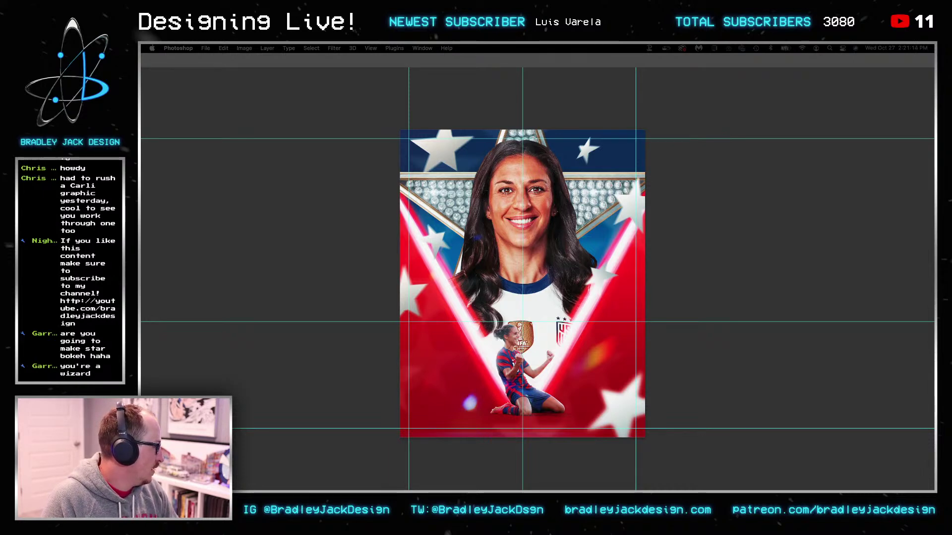
key("Tab")
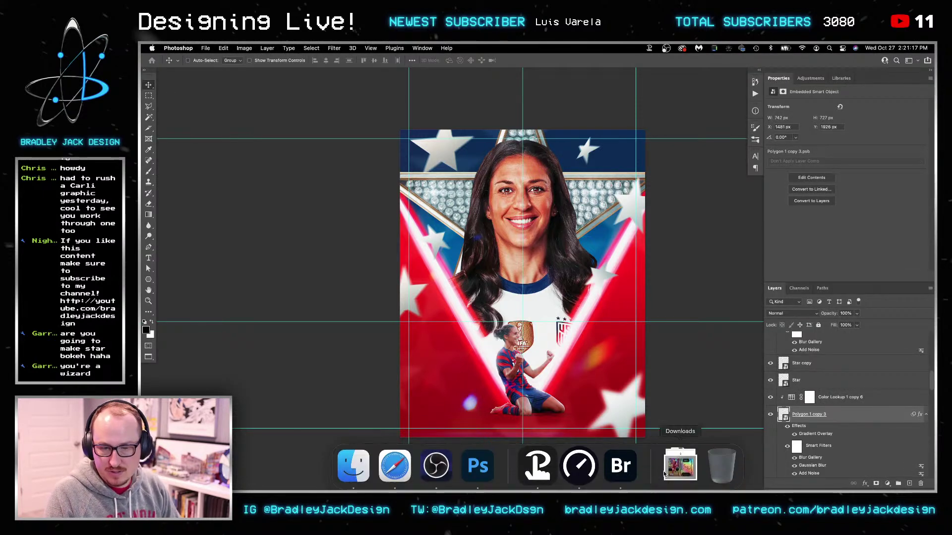
left_click(680, 470)
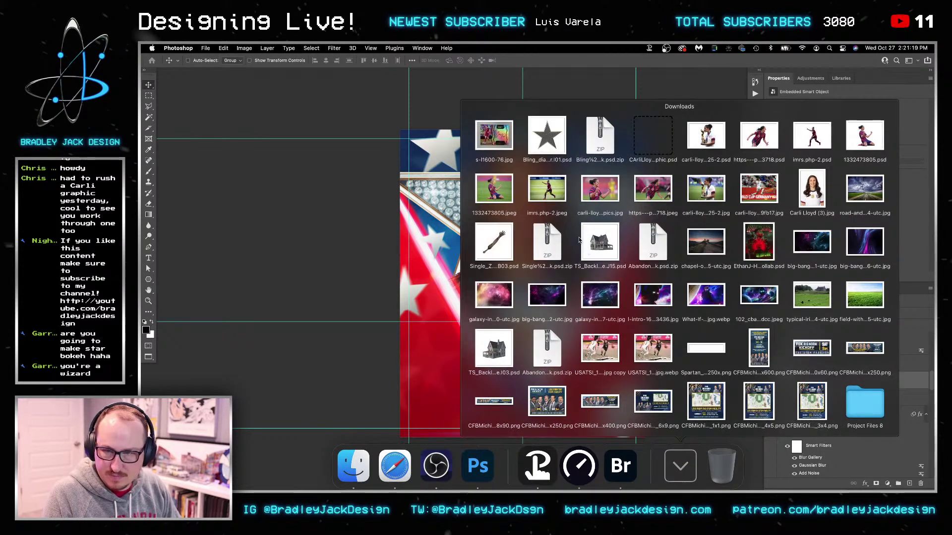
left_click(458, 289)
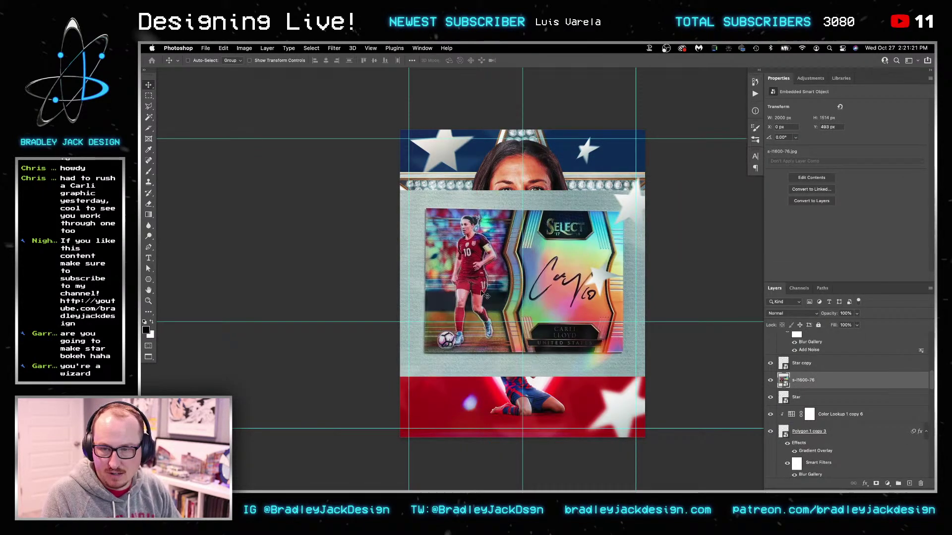
key("super+i")
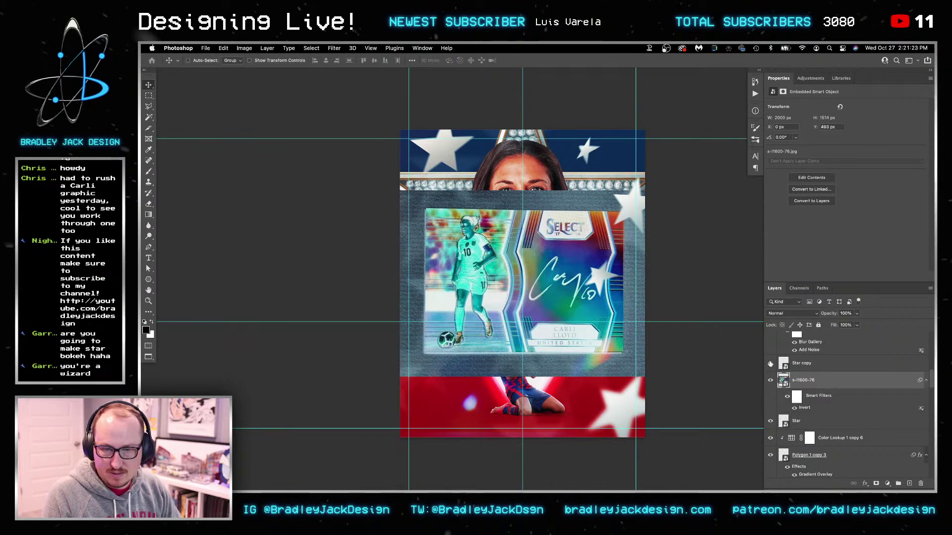
Add a gradient map with the Black, White preset above the card image and clip it to that image
key("super+shift+g")
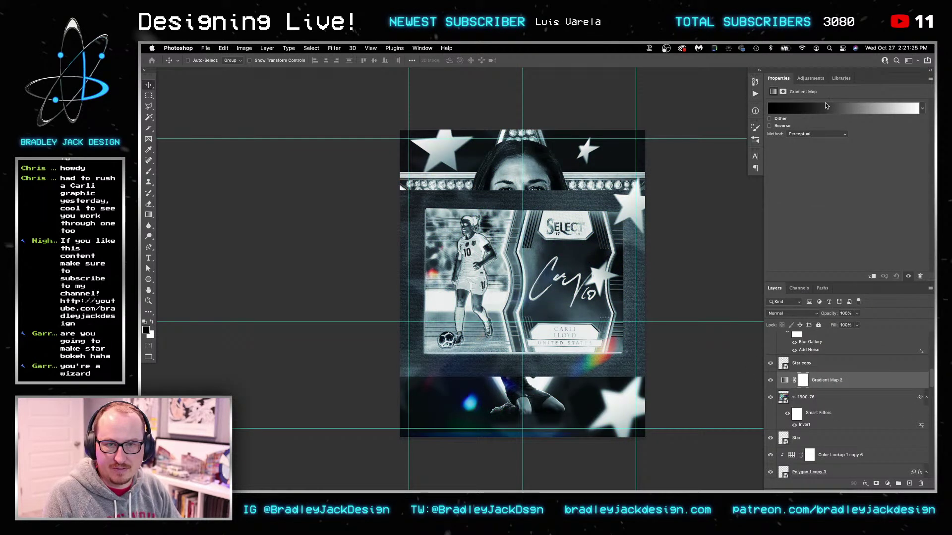
left_click(825, 105)
left_click(611, 114)
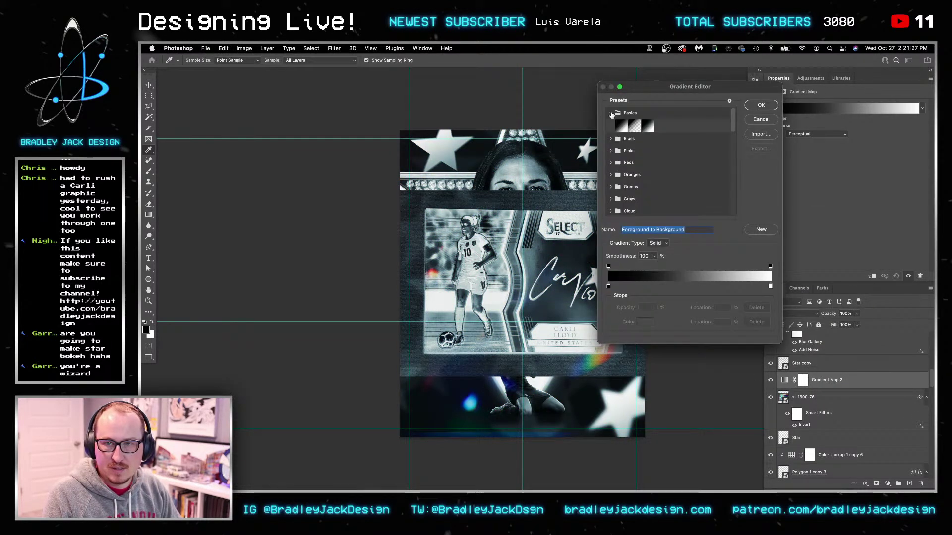
left_click(648, 126)
left_click(761, 105)
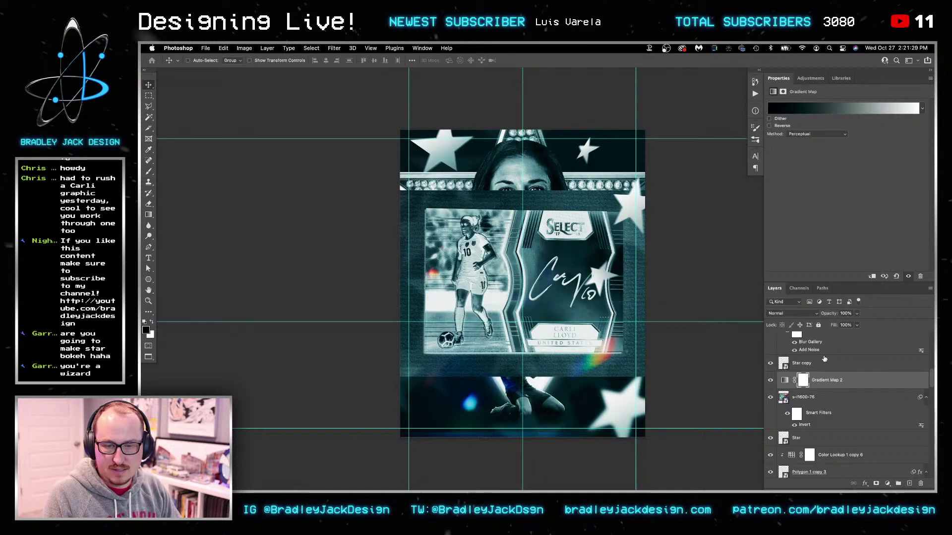
left_click(816, 388, "alt")
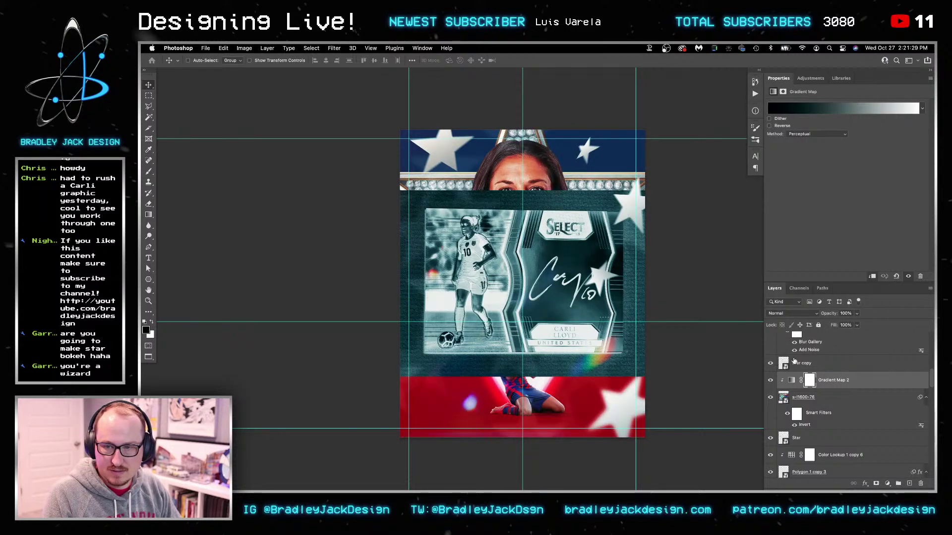
Edit the gradient map above the card image so its dark stop is pure black (000000)
left_click(824, 109)
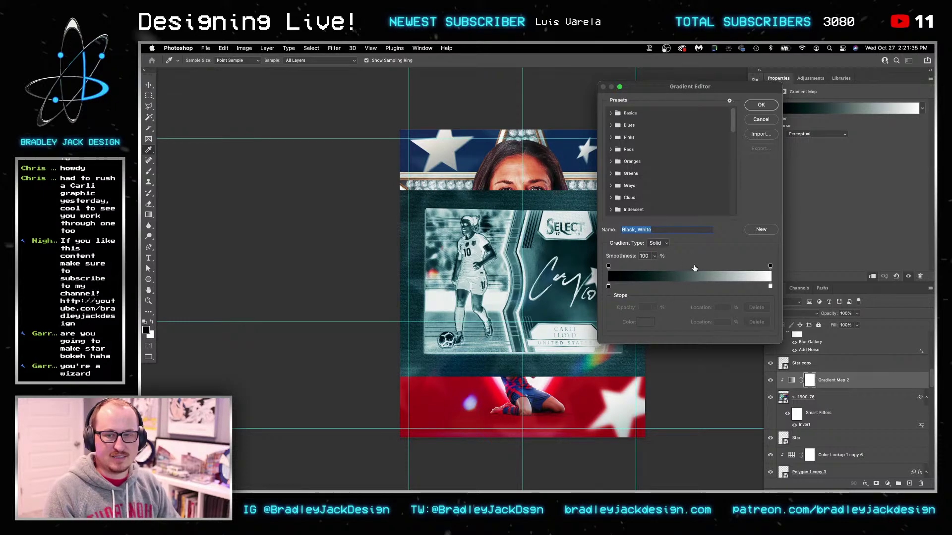
double_click(608, 286)
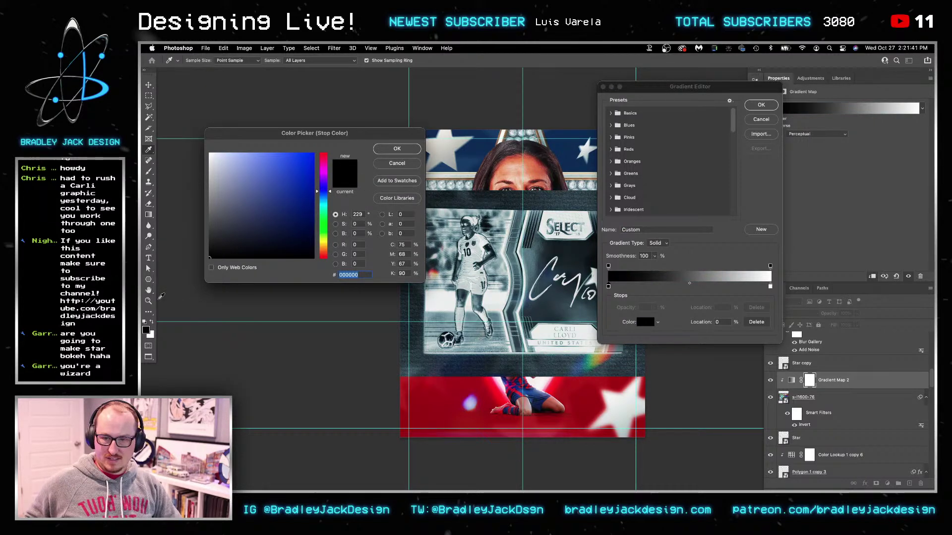
key("Escape")
key("Escape")
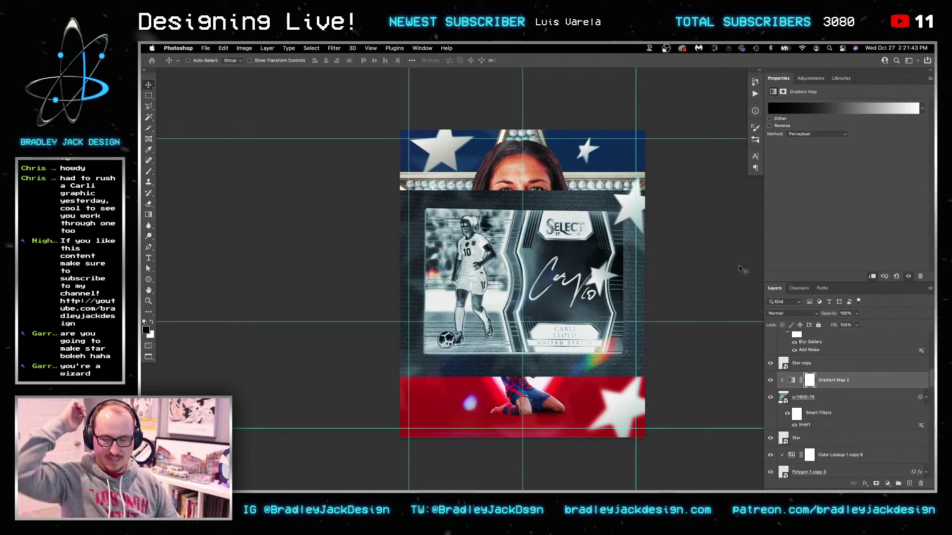
Move the gradient map's black stop to the 31% location to darken the card's background
left_click(794, 110)
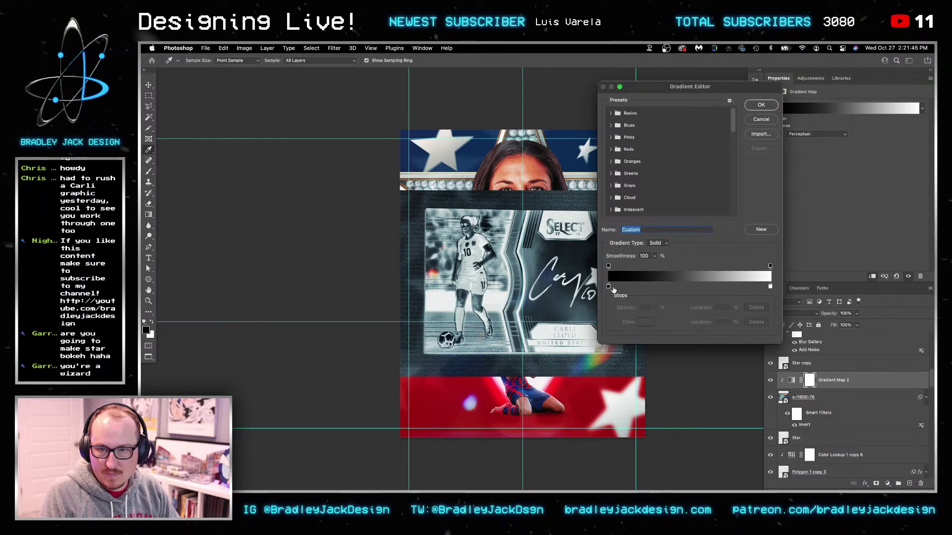
left_click_drag(609, 288, 647, 286)
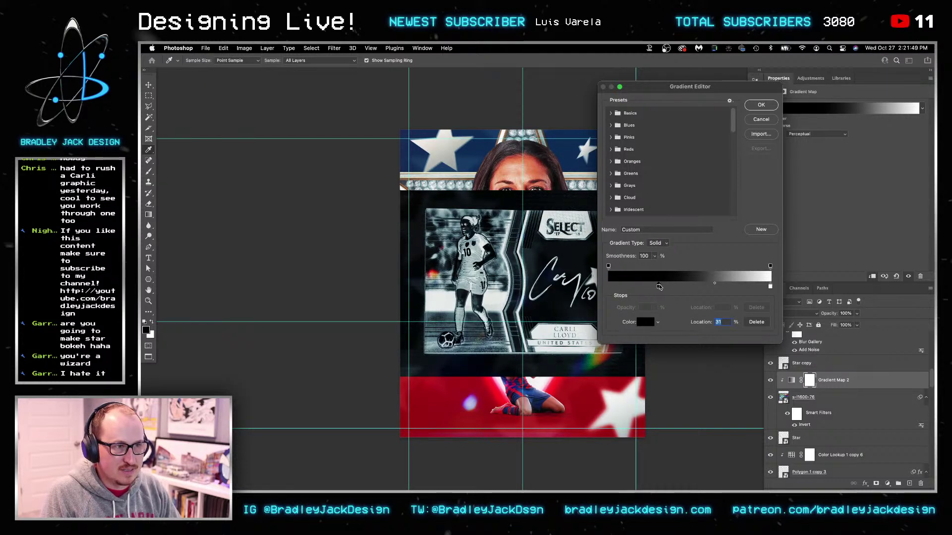
key("Return")
Select a rectangle around the signature on the card image layer and mask out everything outside it
left_click(840, 402)
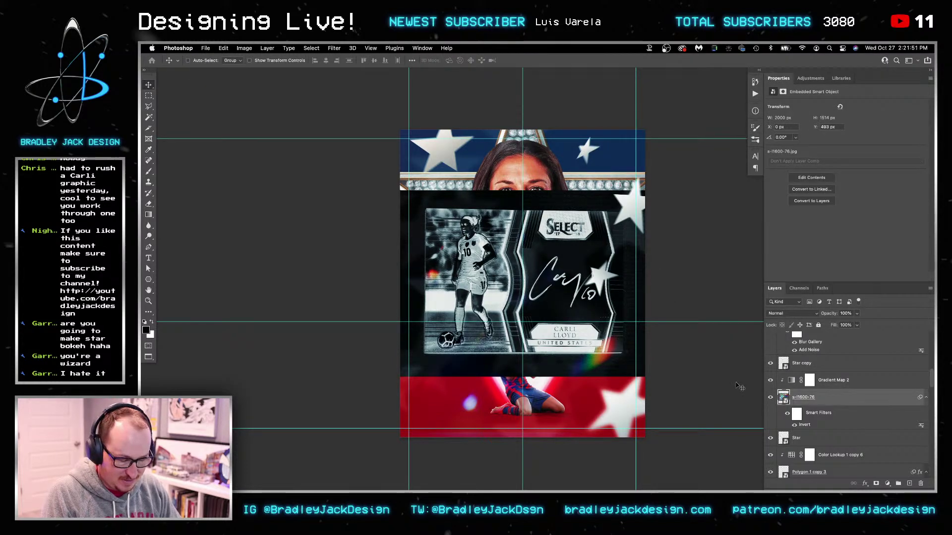
key("m")
mouse_move(523, 248)
left_mouse_down()
mouse_move(608, 296)
mouse_move(615, 311)
left_mouse_up()
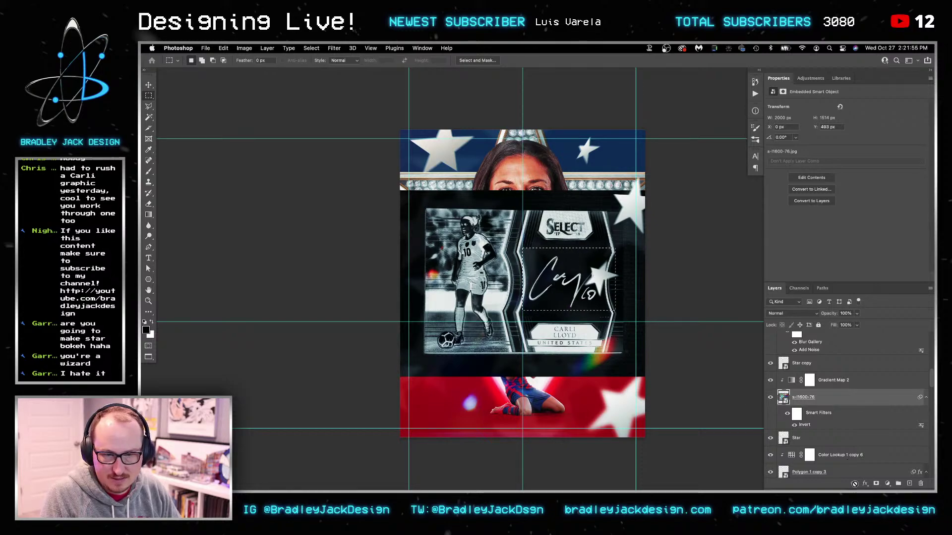
left_click(875, 484)
key("v")
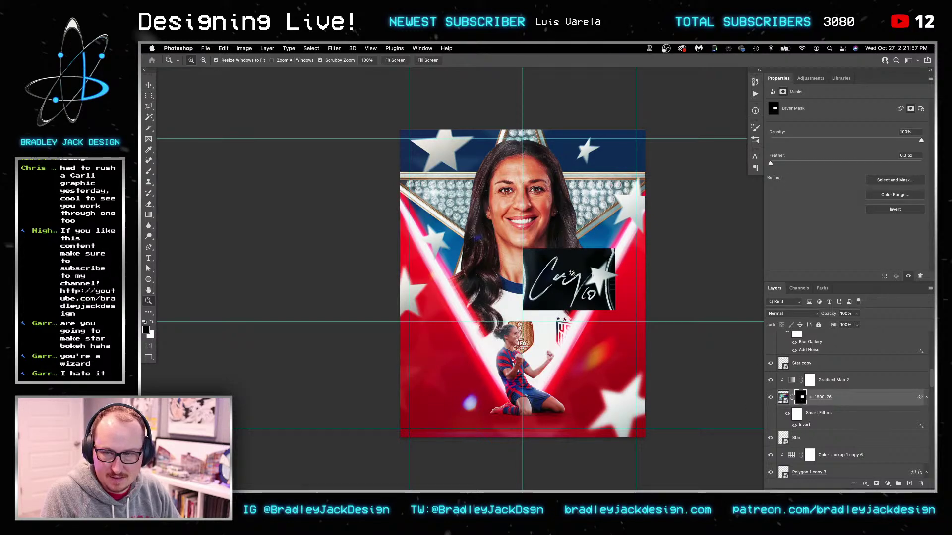
Hide the Star copy layer and paint the leftover card borders on both sides of the signature out of the card's mask
scroll(607, 300, "up", 5)
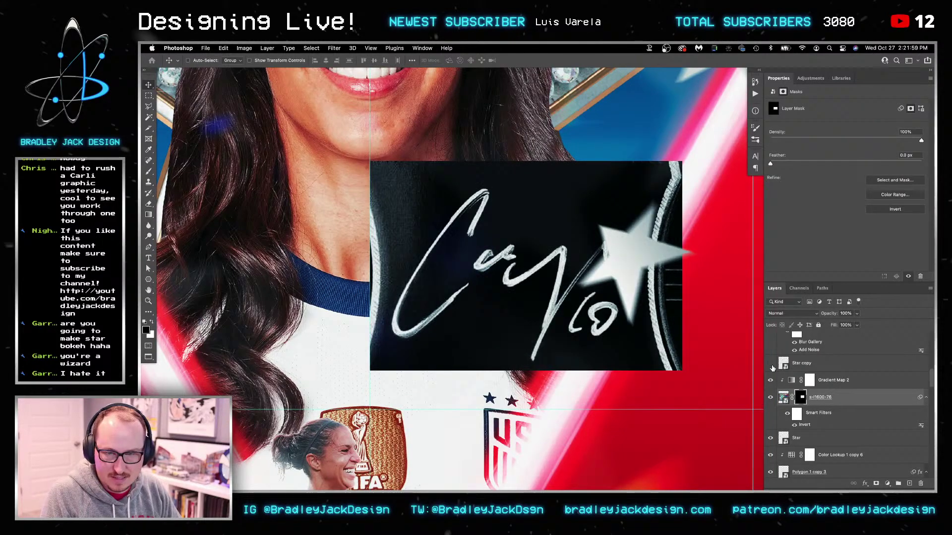
left_click(770, 366)
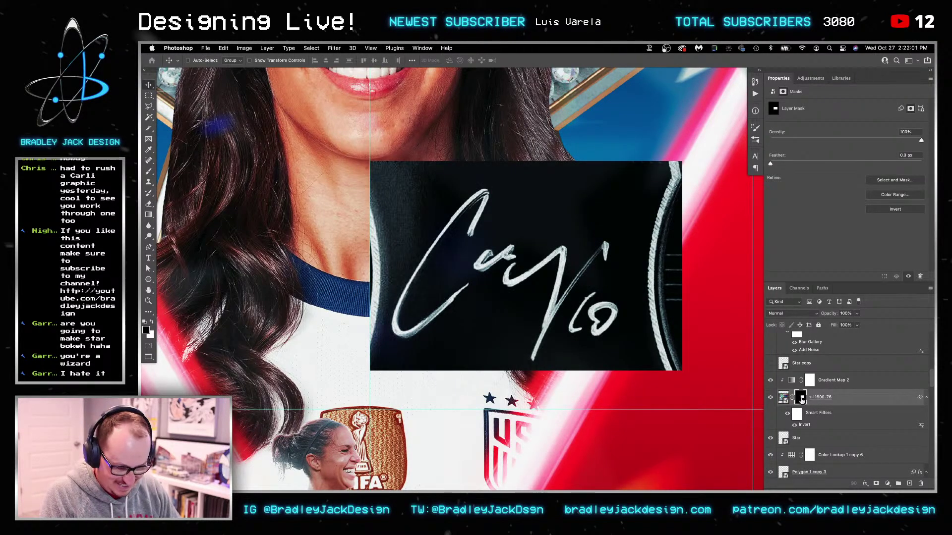
key("b")
left_click_drag(670, 347, 665, 202)
mouse_move(666, 168)
left_mouse_down()
mouse_move(667, 367)
mouse_move(662, 317)
mouse_move(654, 347)
mouse_move(640, 342)
left_mouse_up()
mouse_move(393, 184)
left_mouse_down()
mouse_move(412, 213)
mouse_move(373, 362)
left_mouse_up()
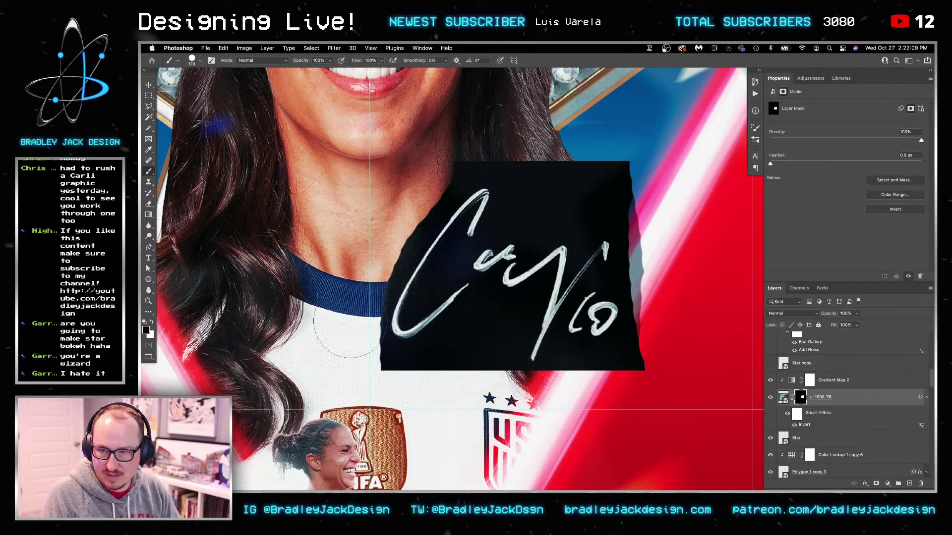
Increase the signature's contrast in Gradient Map 2 by moving the black stop further inward and the white stop to 85%
left_click(798, 381)
left_click(807, 109)
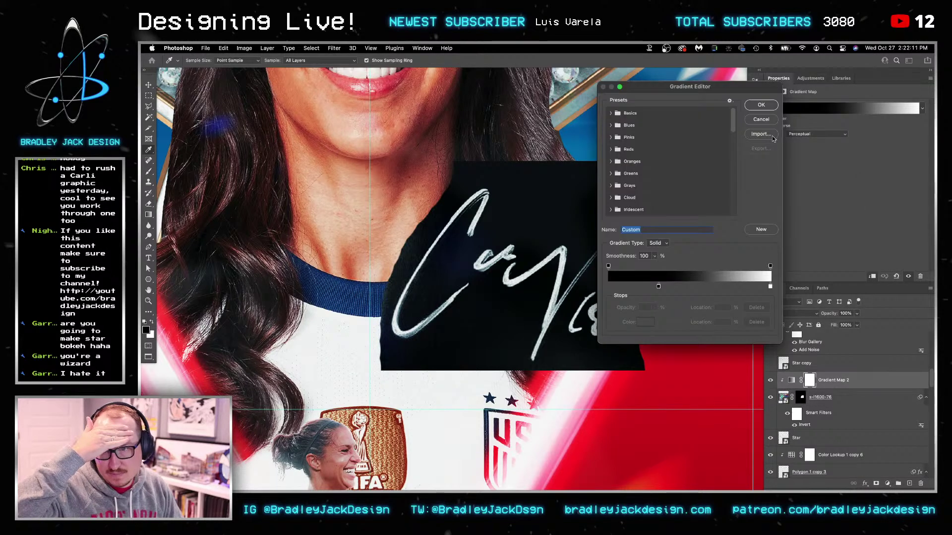
left_click_drag(658, 287, 670, 287)
left_click_drag(770, 286, 747, 287)
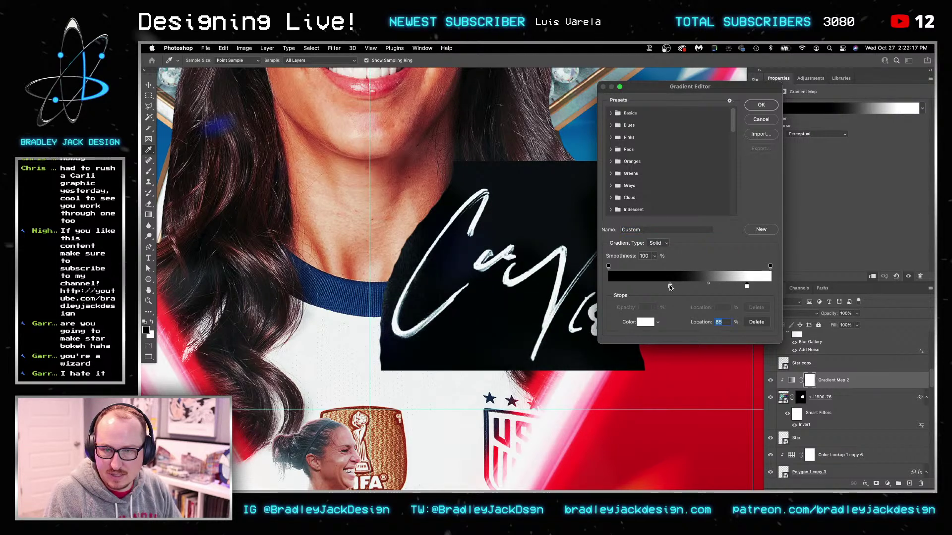
key("Return")
Group the card image with Gradient Map 2, set the group to Screen blending, and name it Autograph
key("b")
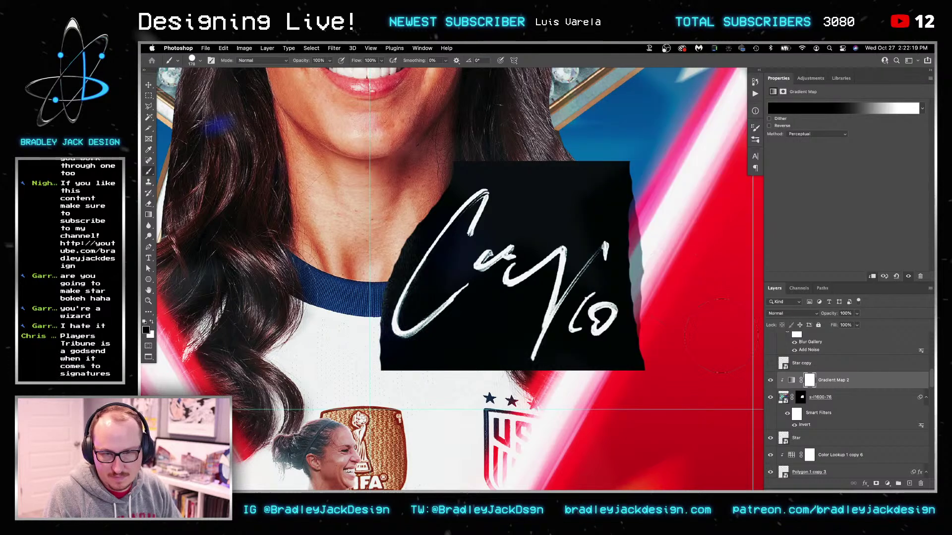
left_click(801, 398)
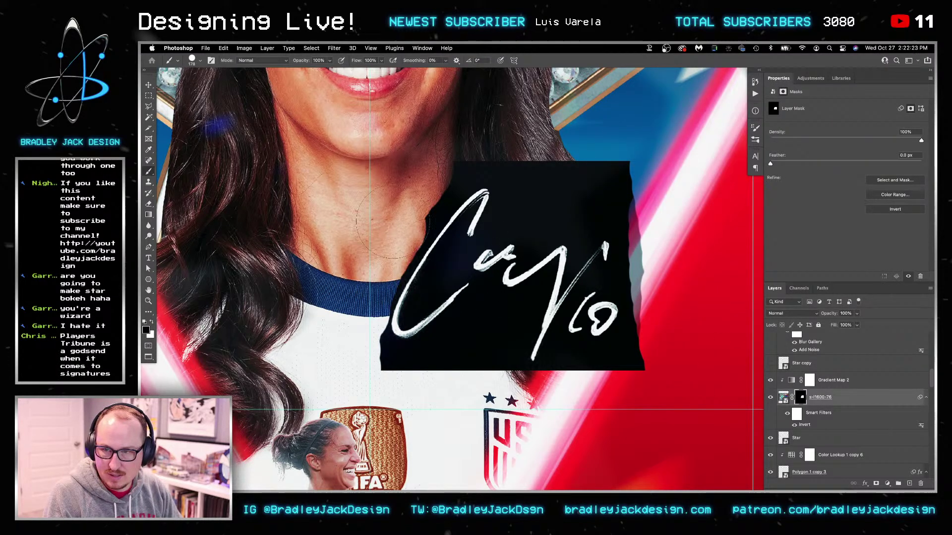
key("v")
left_click(837, 381, "shift")
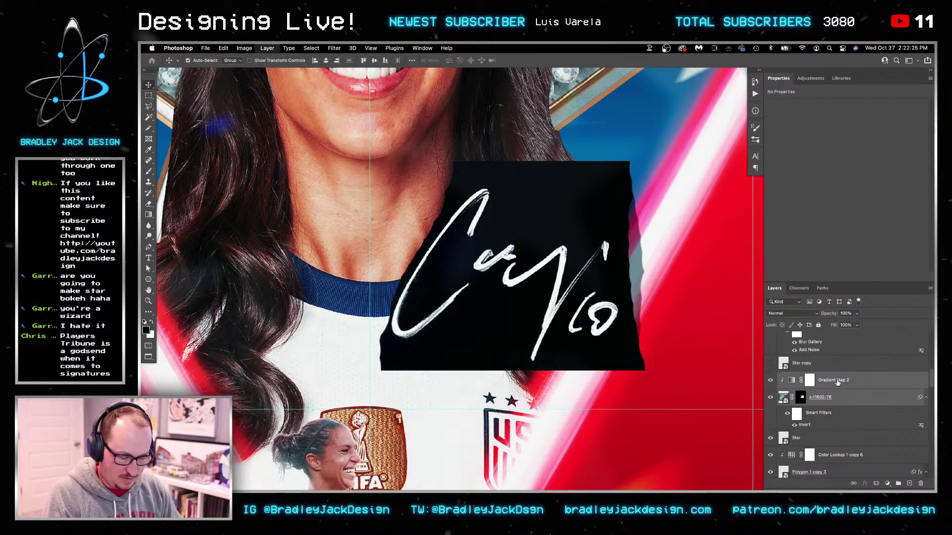
key("ctrl+g")
key("shift+alt+s")
double_click(800, 377)
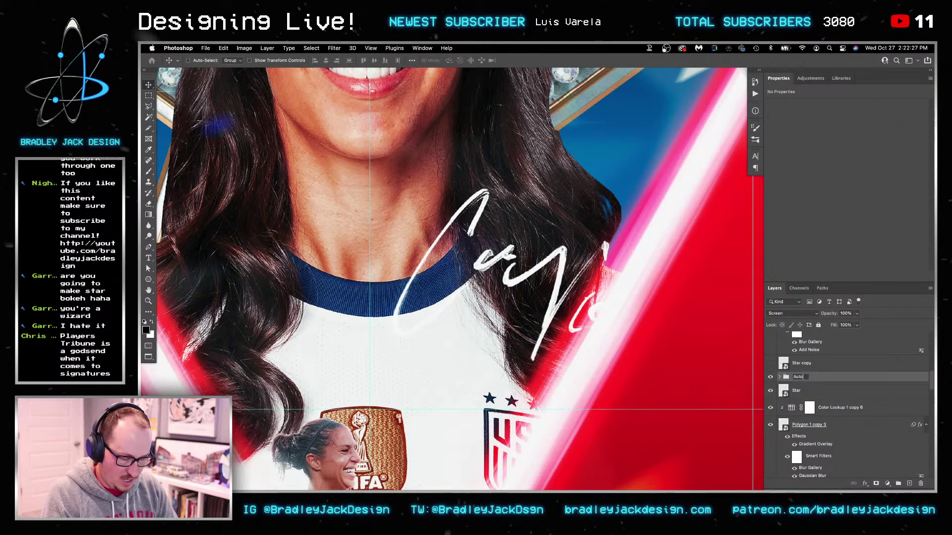
key("Return")
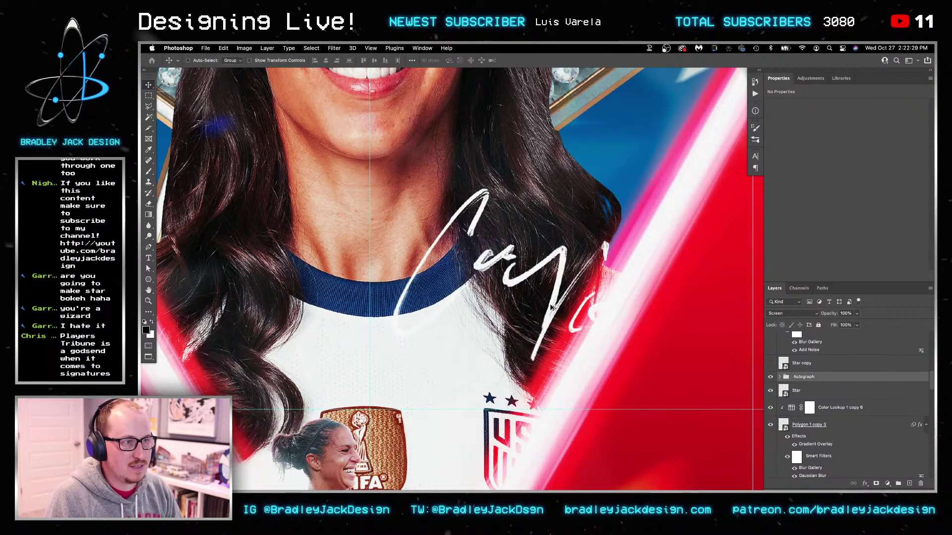
Scale the Autograph group to about 46% and place it on the red area to the right of the kneeling player
scroll(551, 308, "down", 3)
scroll(587, 310, "down", 3)
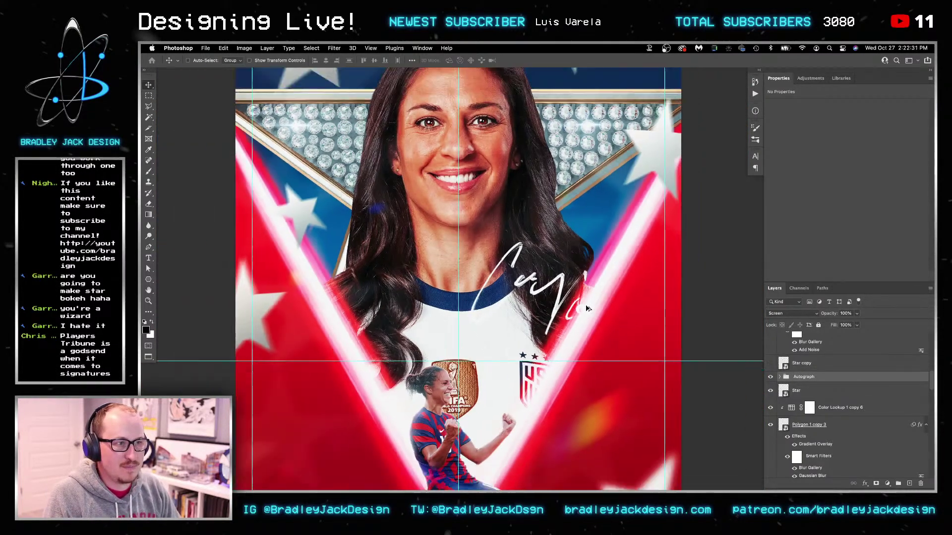
scroll(573, 294, "up", 3)
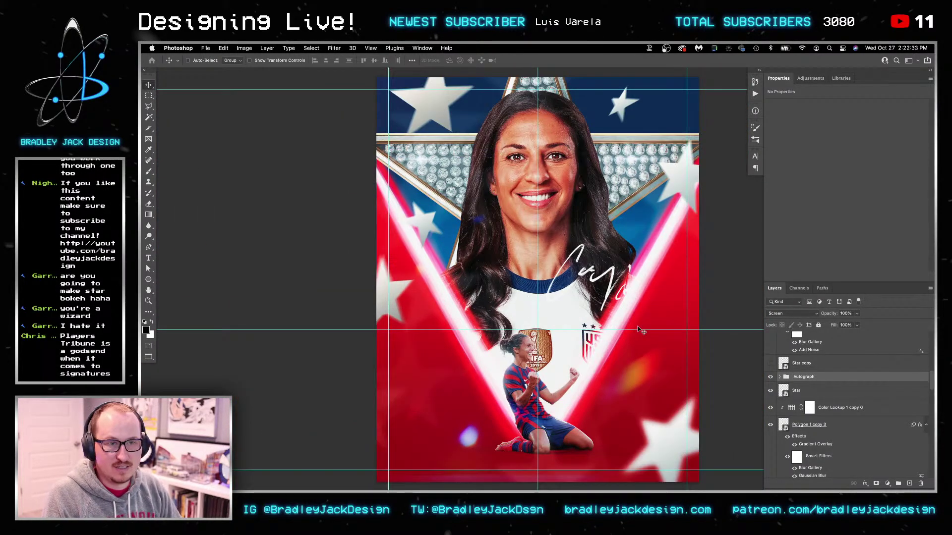
mouse_move(574, 294)
left_mouse_down()
mouse_move(602, 382)
mouse_move(525, 439)
left_mouse_up()
key("ctrl+t")
mouse_move(649, 282)
left_mouse_down()
mouse_move(608, 298)
mouse_move(555, 342)
left_mouse_up()
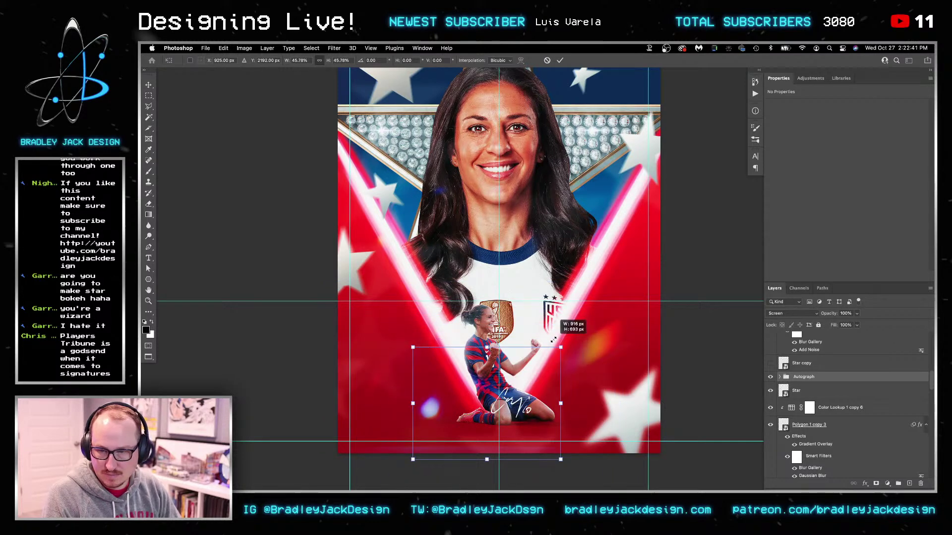
key("Return")
left_click_drag(510, 404, 389, 396)
mouse_move(547, 350)
left_mouse_down()
mouse_move(583, 335)
mouse_move(596, 390)
mouse_move(605, 390)
left_mouse_up()
Show the Star copy layer again and hide Polygon 1 copy 3, the large star overlapping the signature
left_click(770, 363)
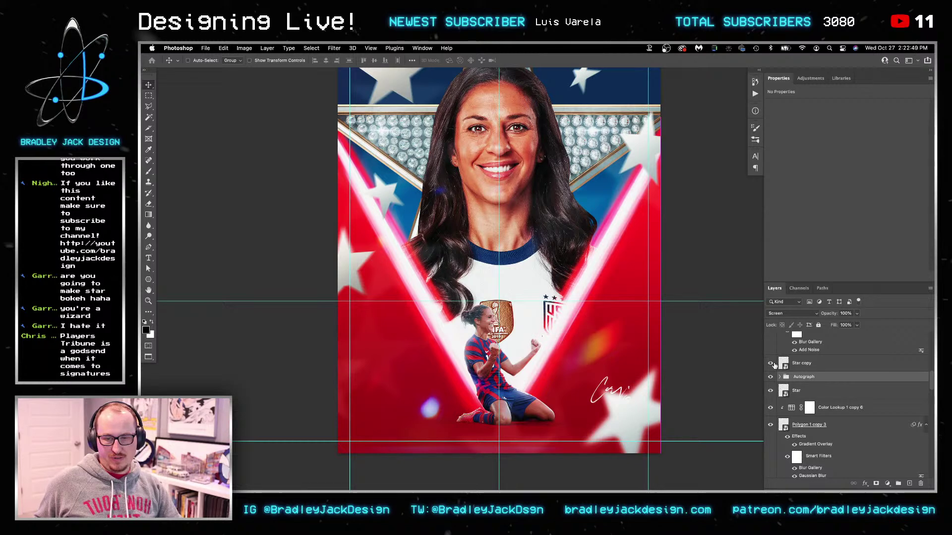
left_click(771, 391)
right_click(638, 414)
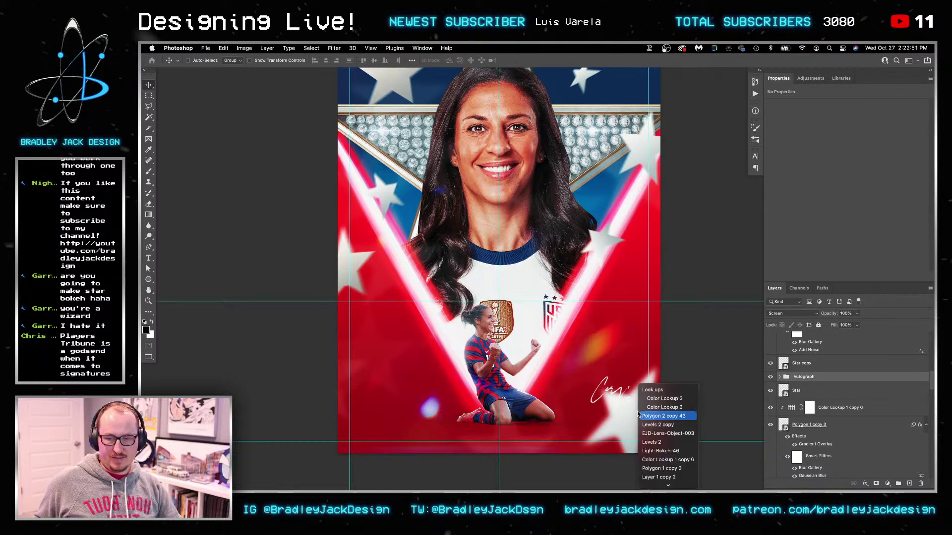
left_click(640, 416)
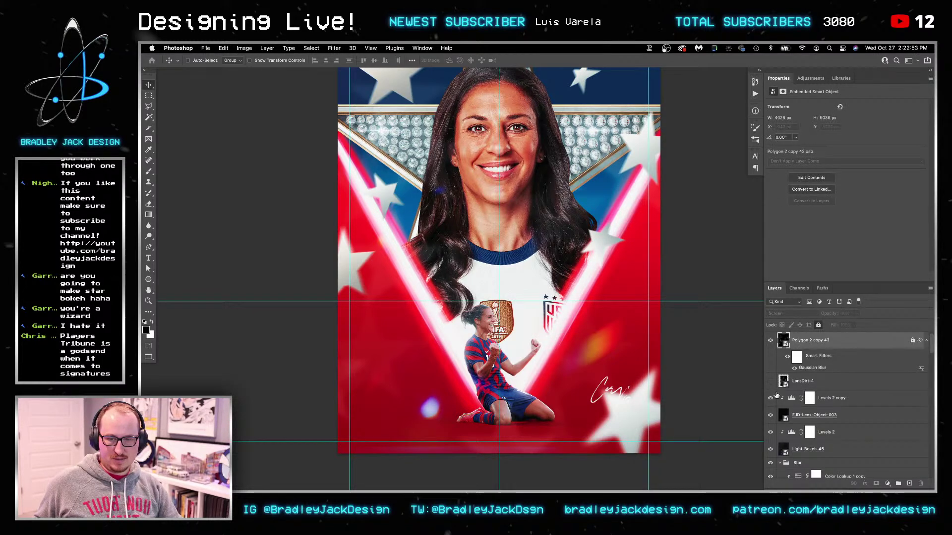
right_click(648, 386)
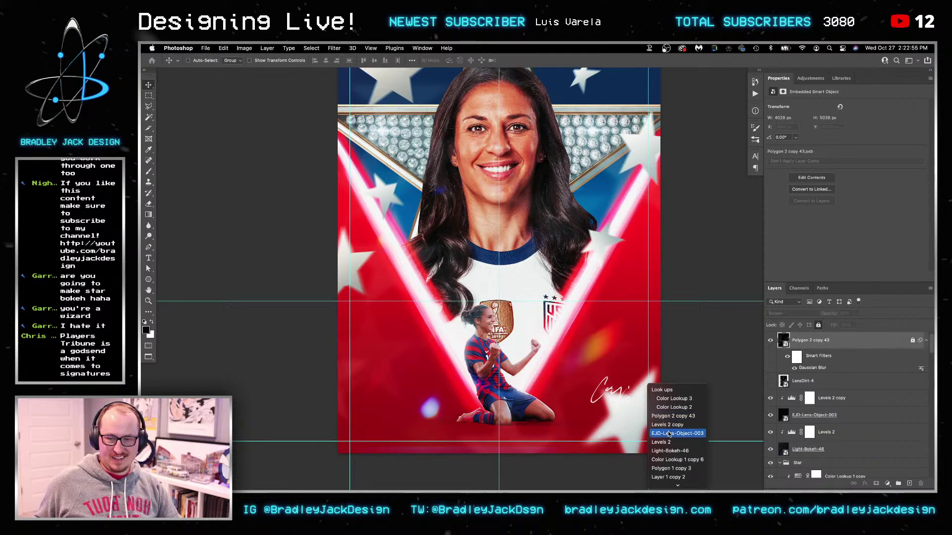
left_click(672, 469)
left_click(771, 415)
Select the Autograph group from the layers stacked under the signature
right_click(624, 394)
left_click(629, 399)
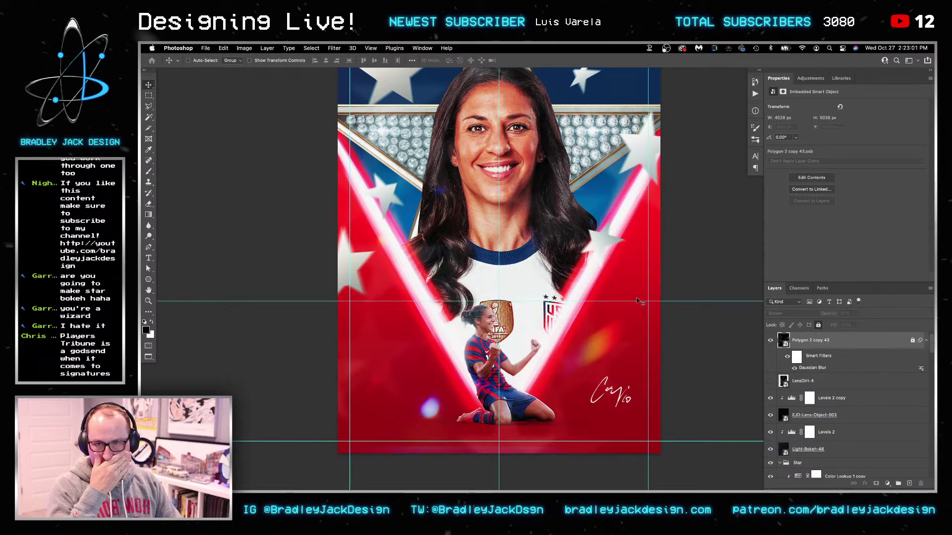
left_click(619, 399)
key("Return")
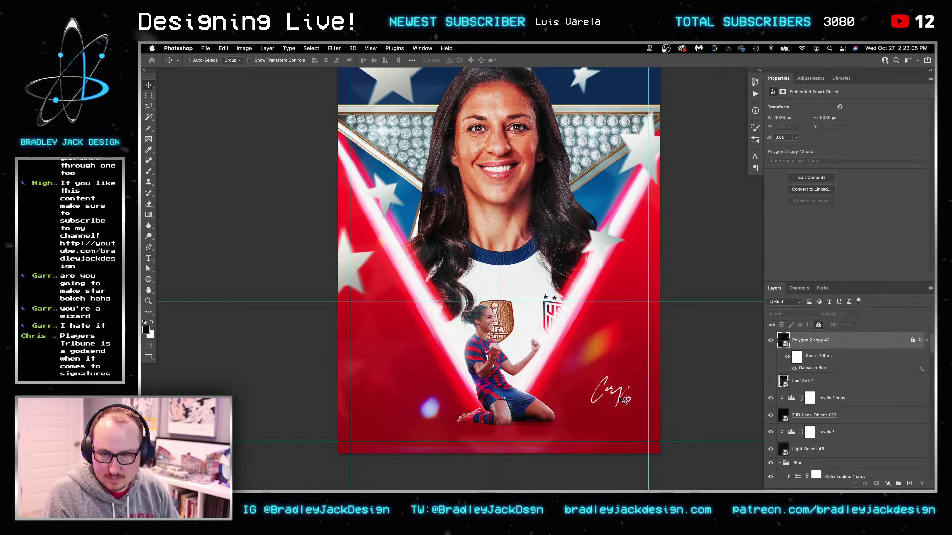
right_click(619, 400)
key("Down")
key("Down")
key("Down")
key("Return")
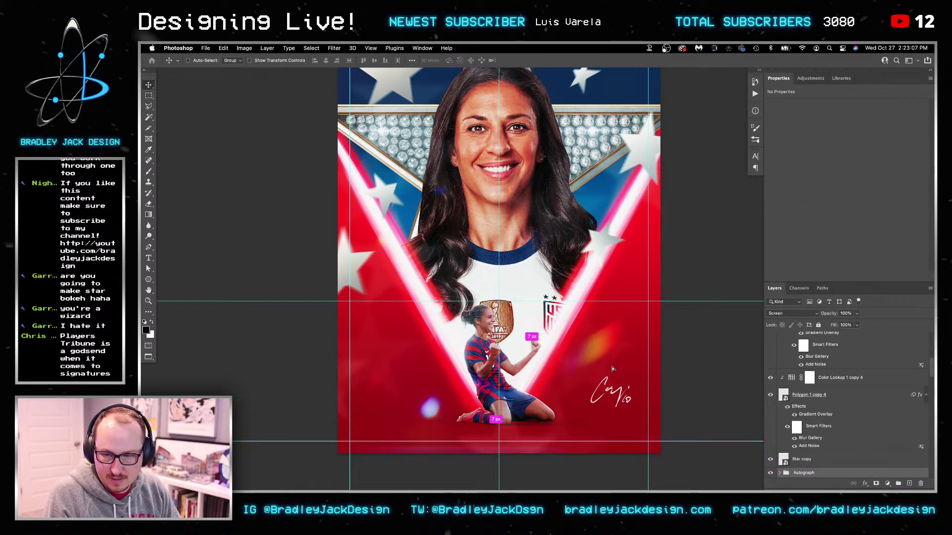
Add a layer mask to the Autograph group and brush away residue around the signature, reducing the brush size to 20
key("z")
left_click(604, 414)
left_click_drag(603, 414, 744, 415)
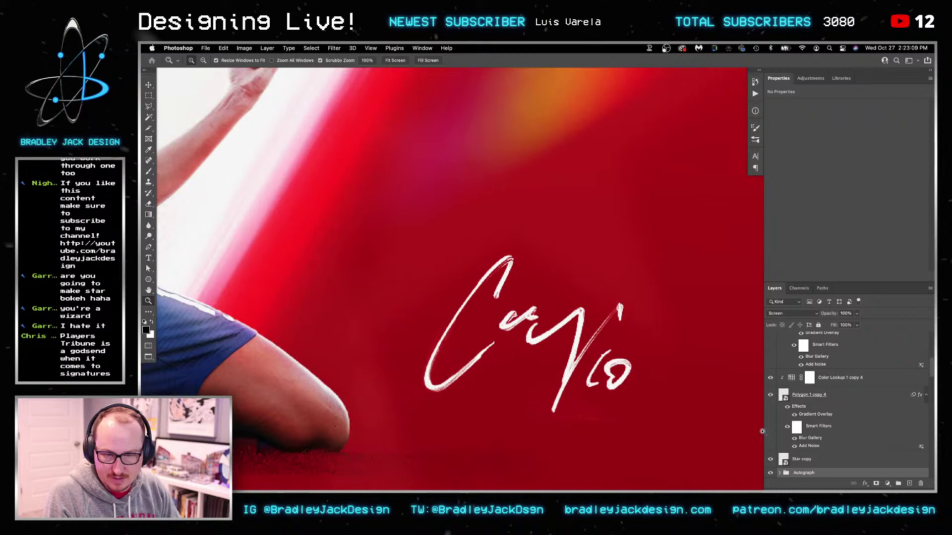
left_click(876, 482)
key("b")
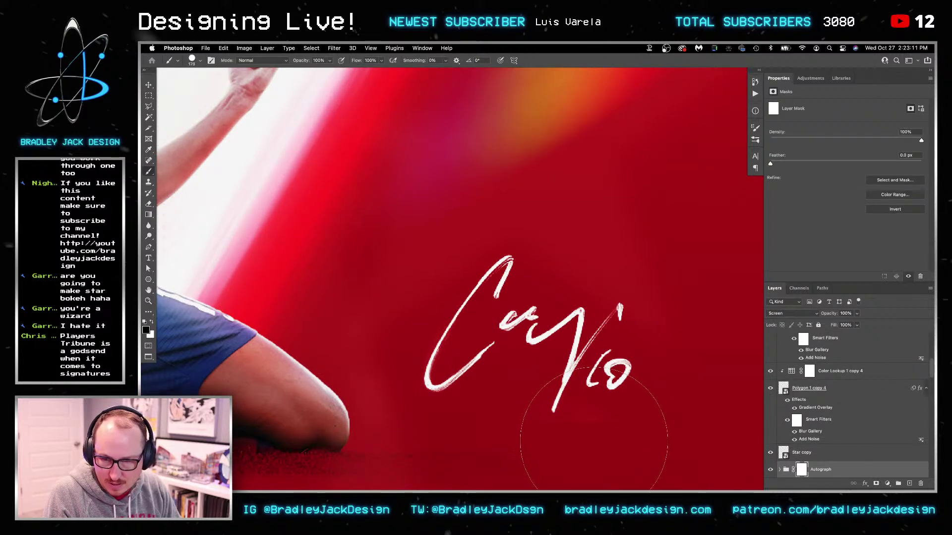
key("bracketleft")
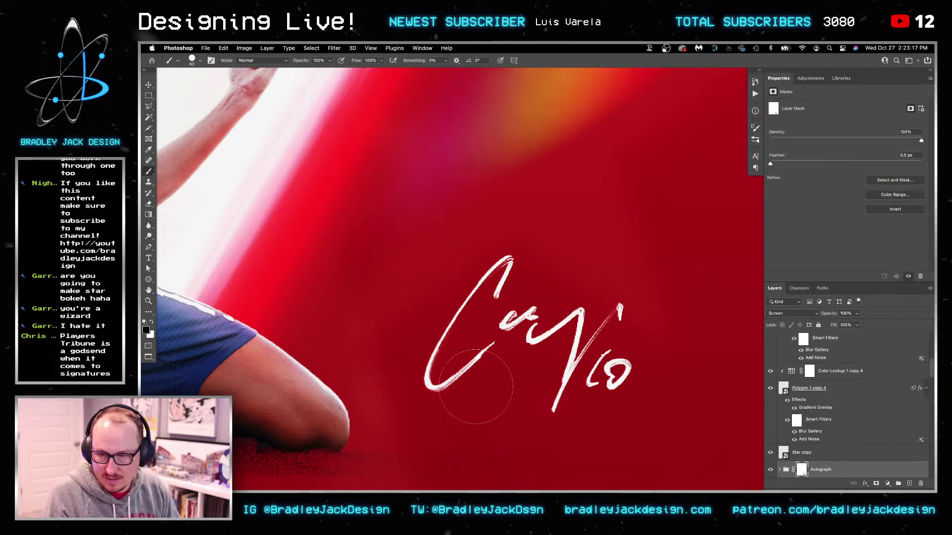
key("bracketleft")
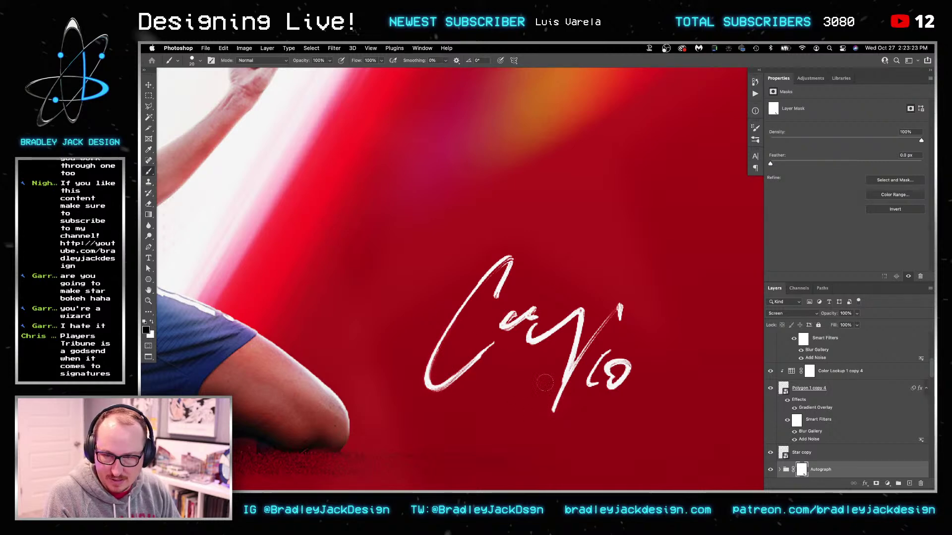
Shift the Autograph signature slightly within the red area beside the kneeling player
scroll(642, 342, "down", 5)
key("v")
left_click_drag(642, 358, 665, 357)
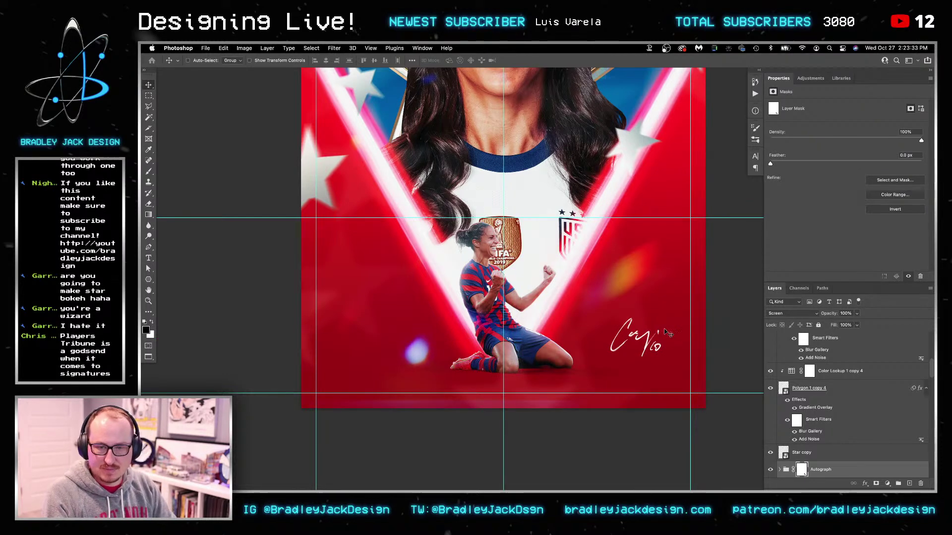
Switch to Safari and open the Pinterest home feed
key("super+Tab")
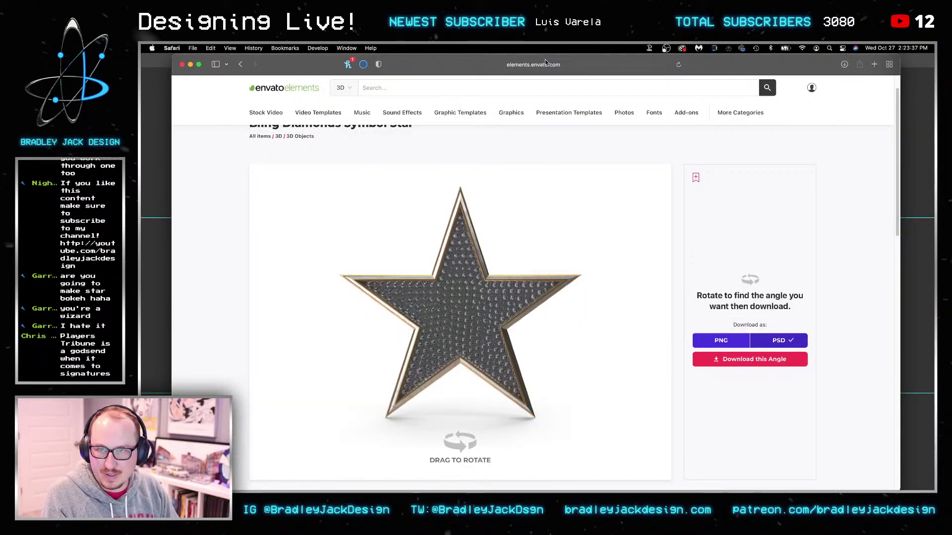
left_click(545, 61)
type("pinterest")
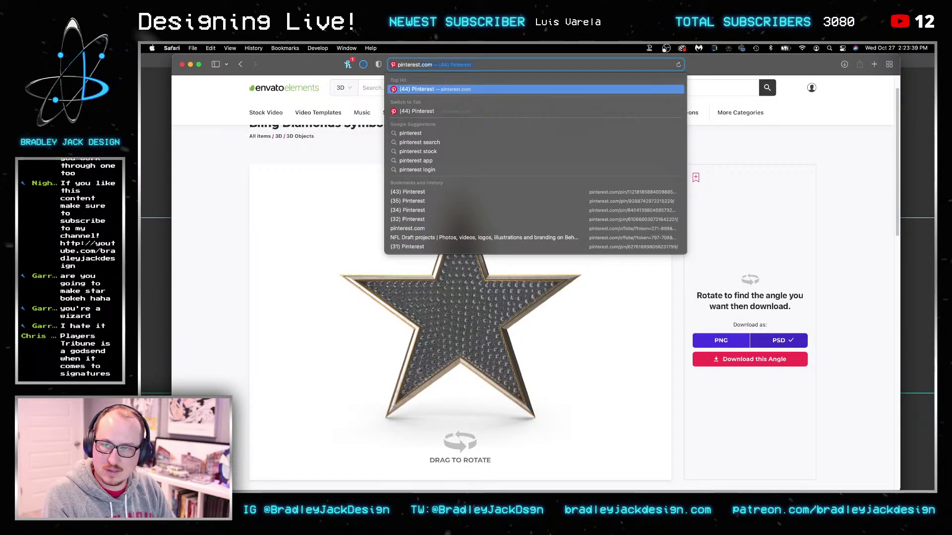
key("Return")
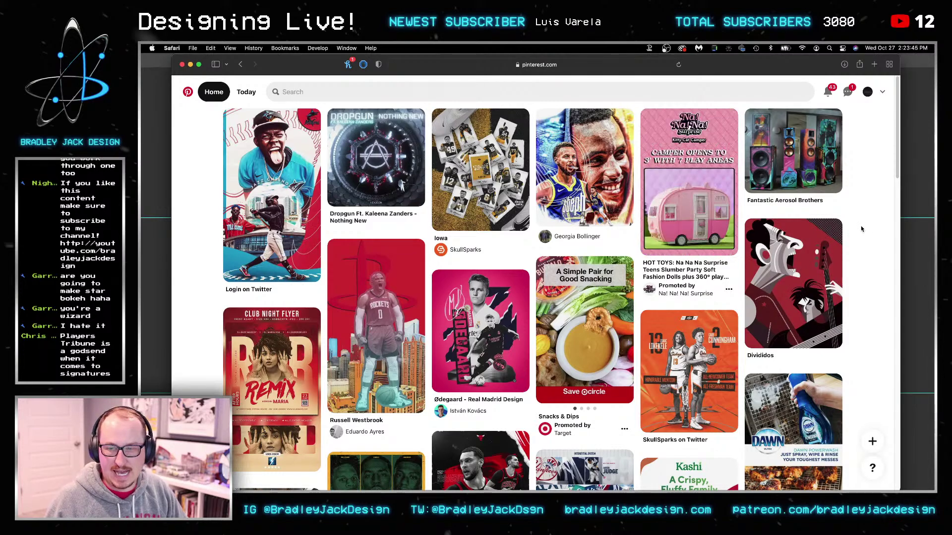
Browse the Pinterest home feed for sports poster layouts and typography ideas
scroll(861, 229, "down", 3)
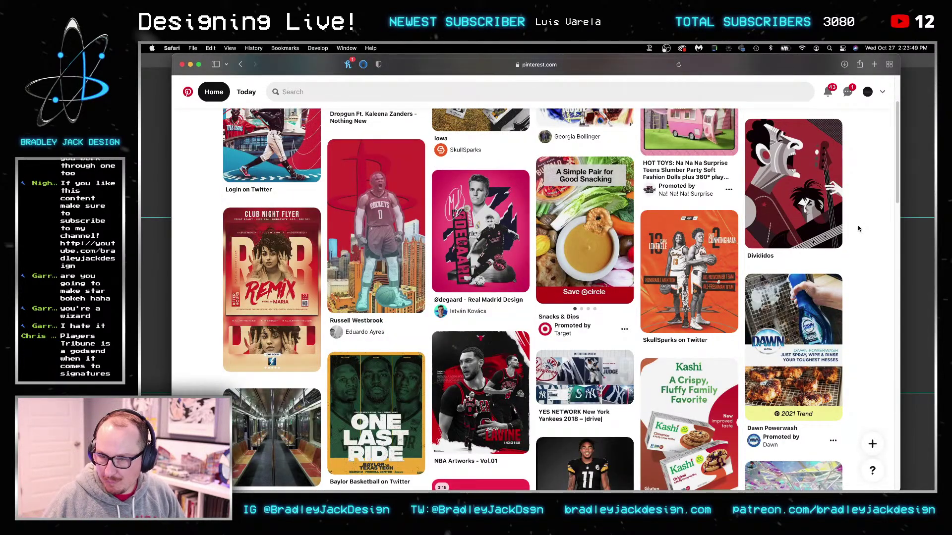
scroll(806, 256, "down", 3)
scroll(805, 256, "down", 3)
scroll(805, 253, "down", 3)
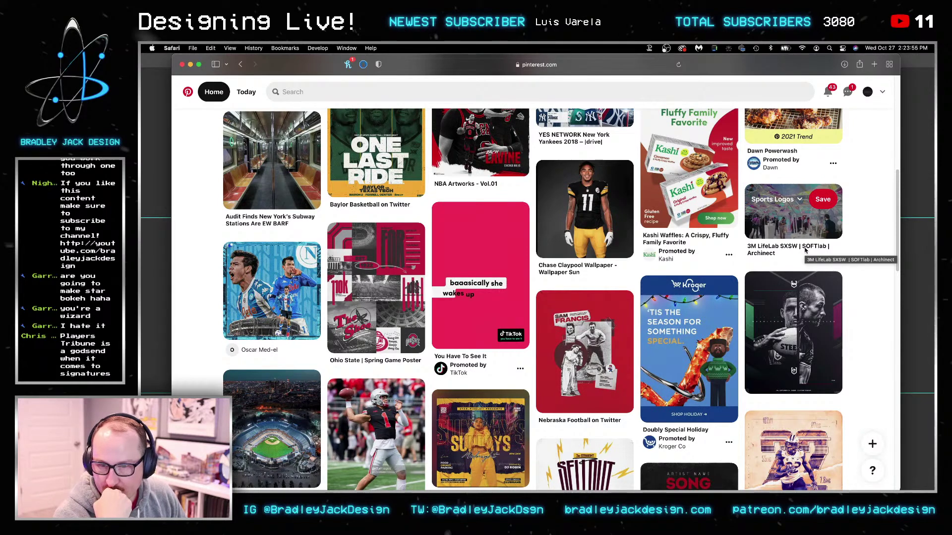
scroll(805, 250, "down", 1)
scroll(806, 251, "down", 4)
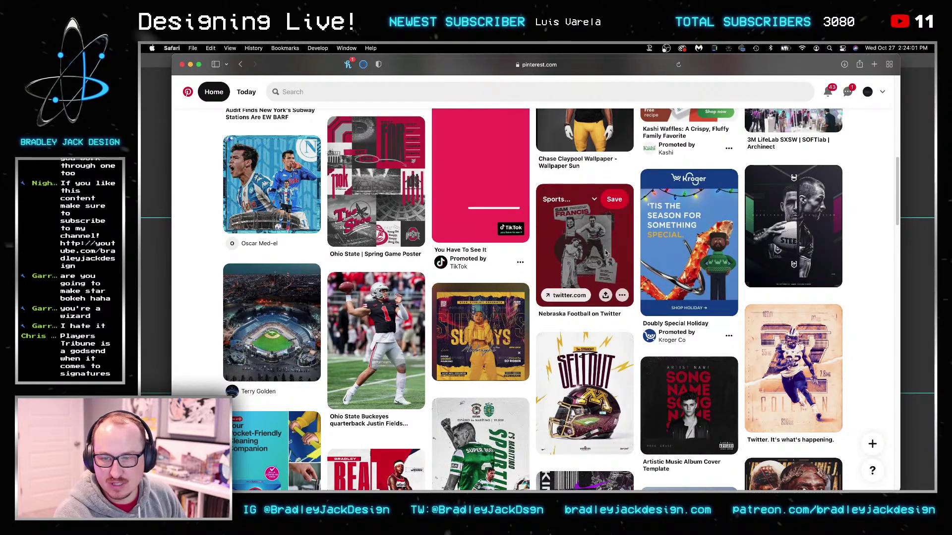
scroll(873, 272, "down", 13)
scroll(873, 272, "down", 7)
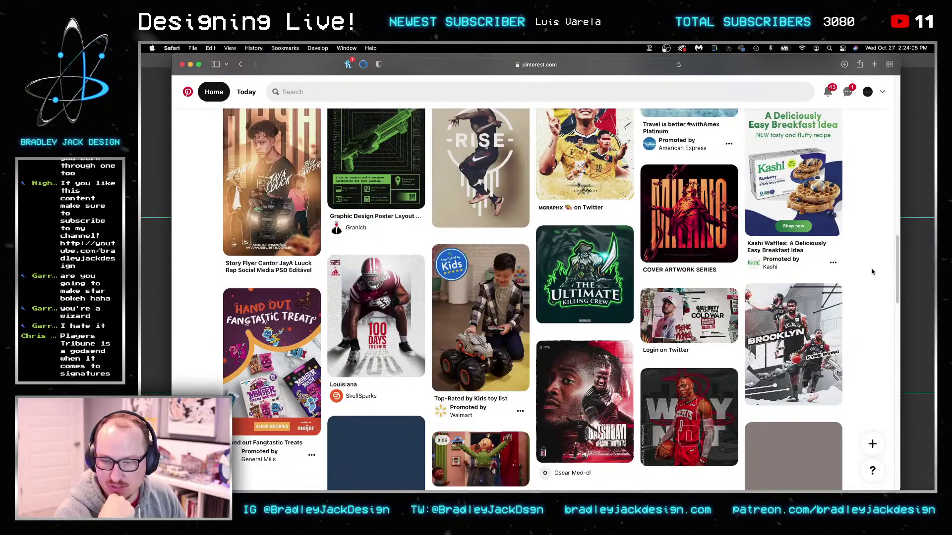
scroll(873, 272, "down", 3)
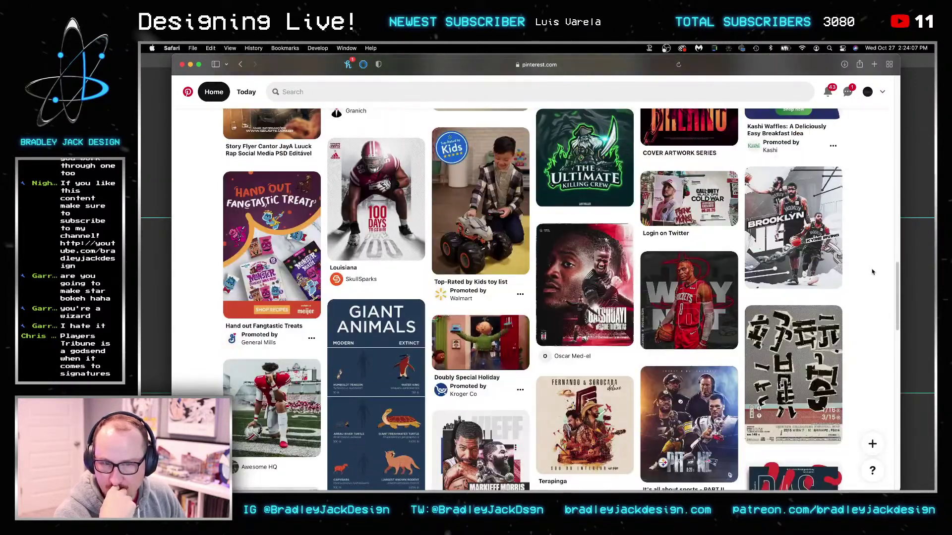
mouse_move(751, 231)
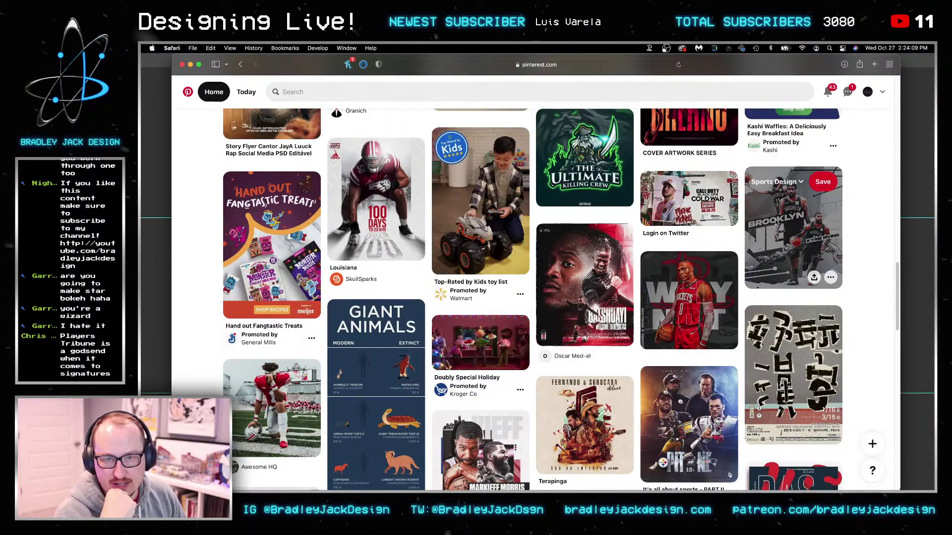
scroll(867, 260, "down", 4)
scroll(866, 260, "down", 1)
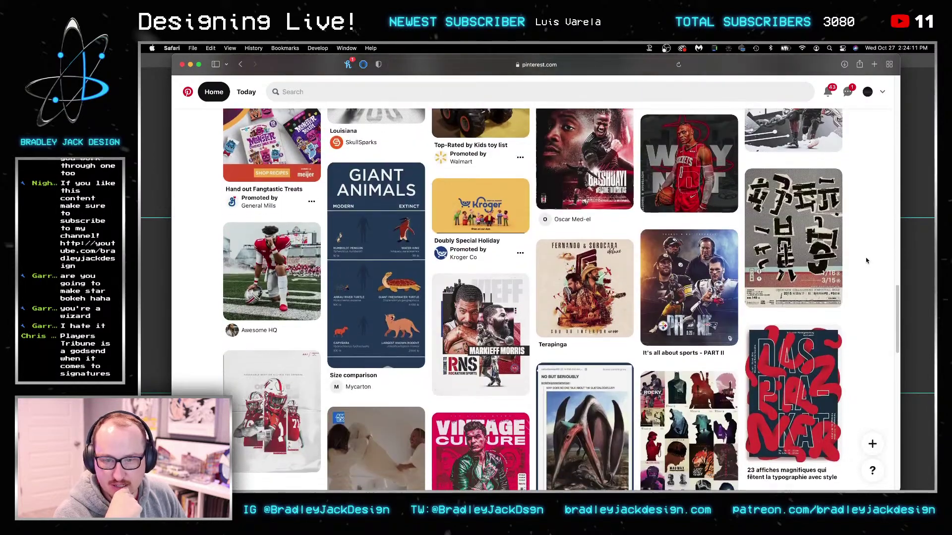
scroll(866, 260, "down", 8)
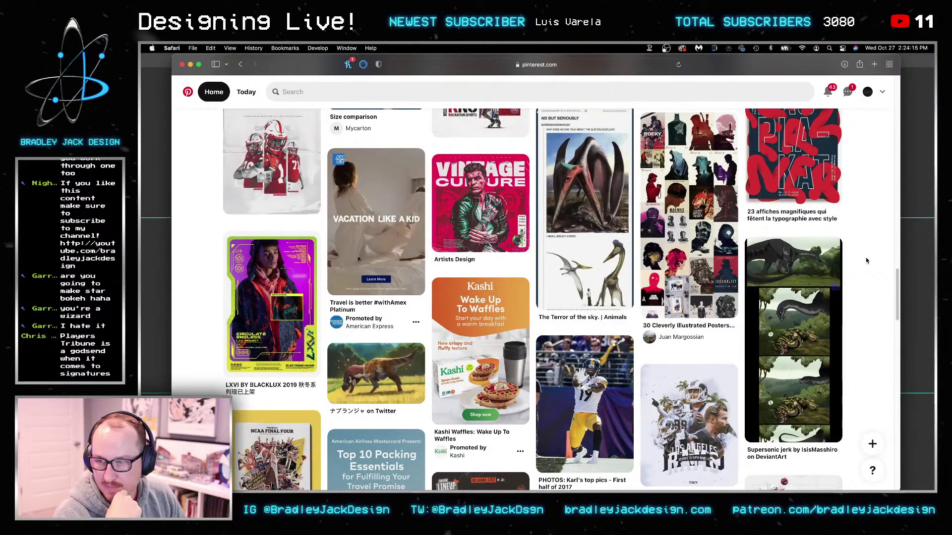
scroll(866, 261, "down", 3)
mouse_move(257, 260)
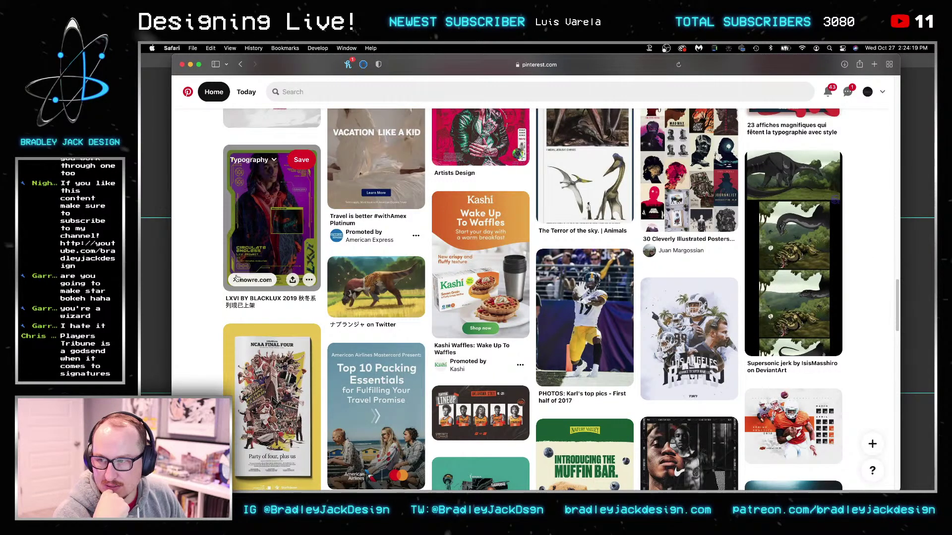
scroll(193, 267, "down", 5)
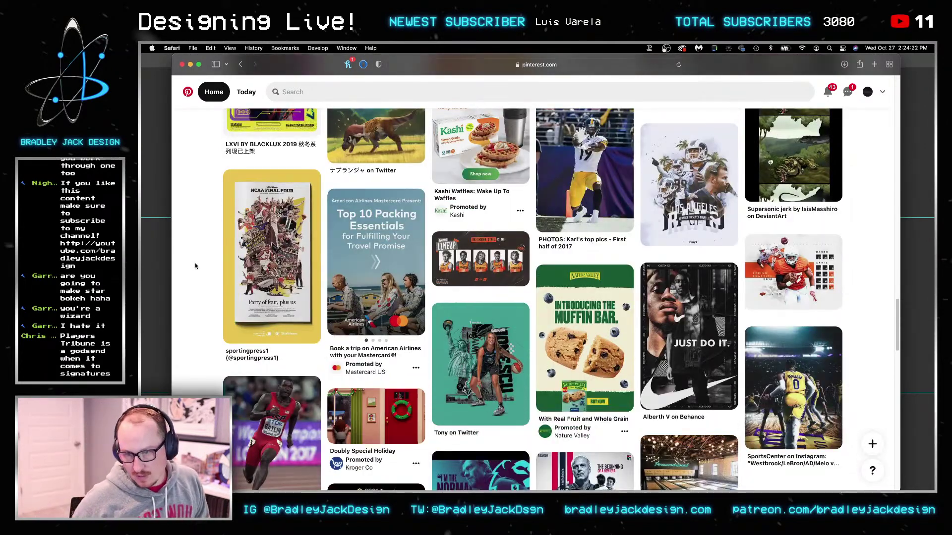
scroll(194, 470, "down", 4)
mouse_move(461, 251)
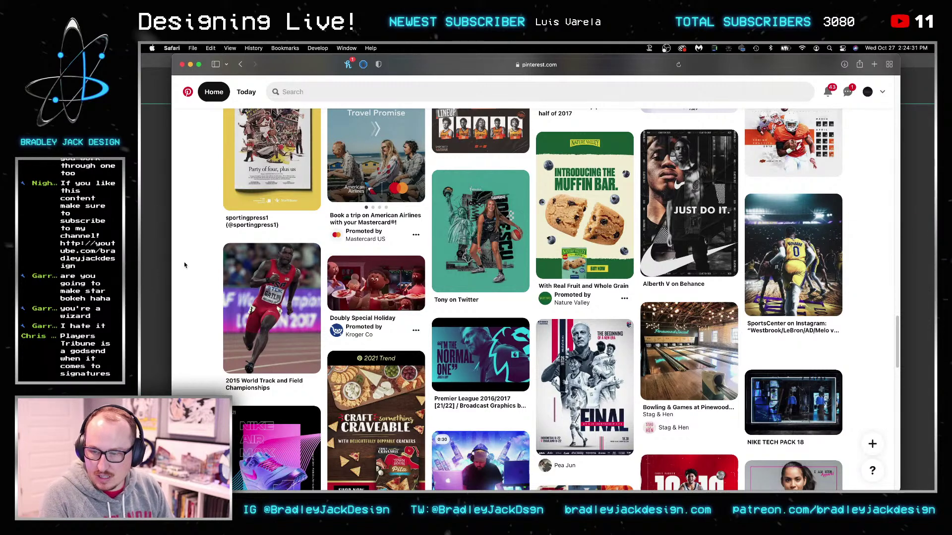
scroll(235, 215, "down", 5)
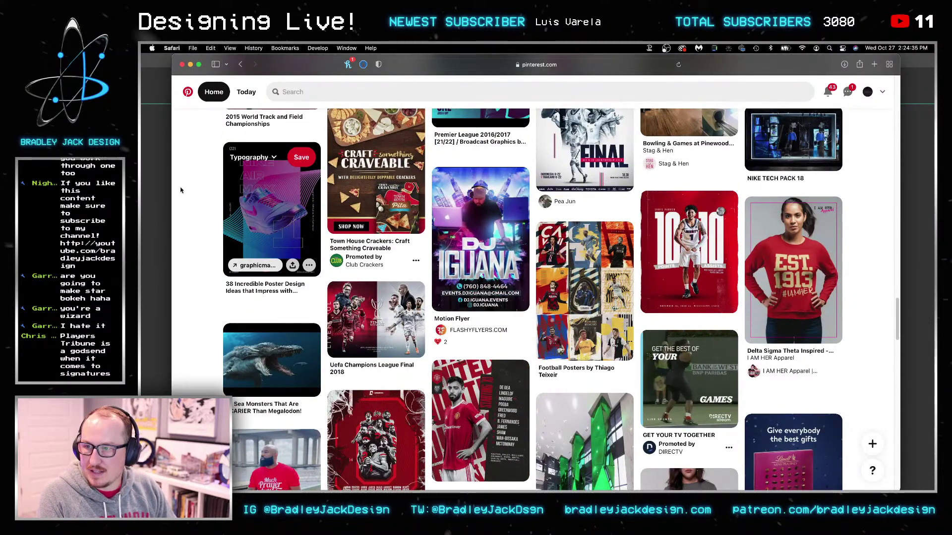
Switch back to Photoshop and add a text box reading CARLI LLOYD over the signature area, in Superclarendon Black at 25 pt
key("super+Tab")
scroll(422, 241, "down", 5)
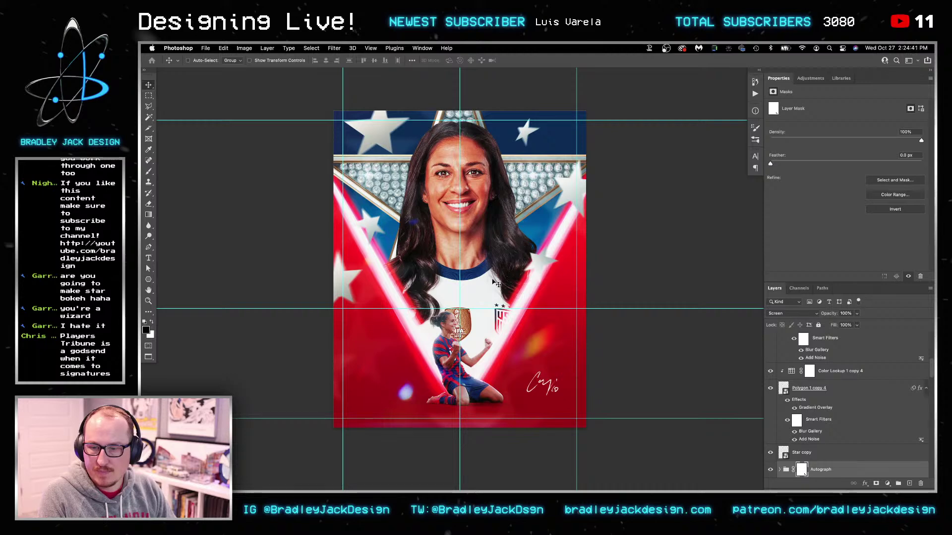
key("t")
left_click_drag(508, 347, 586, 385)
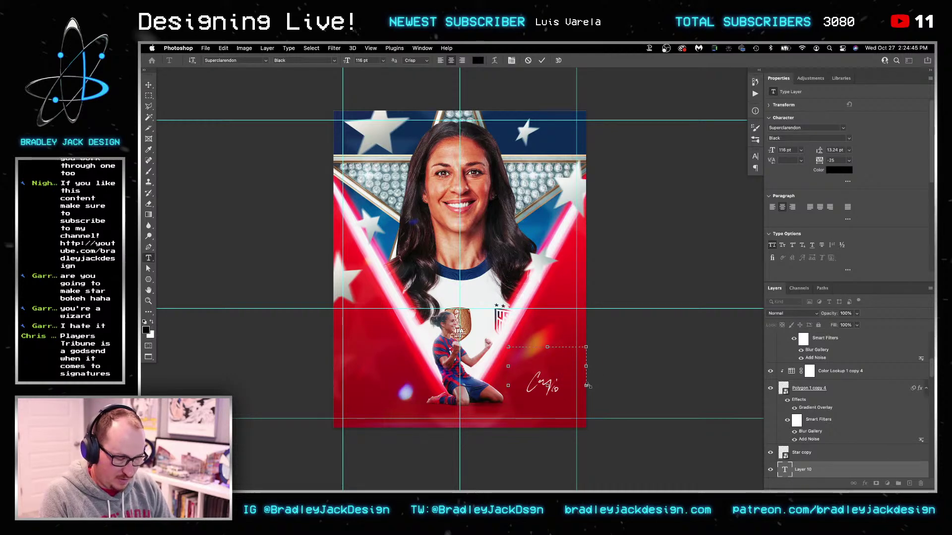
left_click(801, 151)
left_click(787, 150)
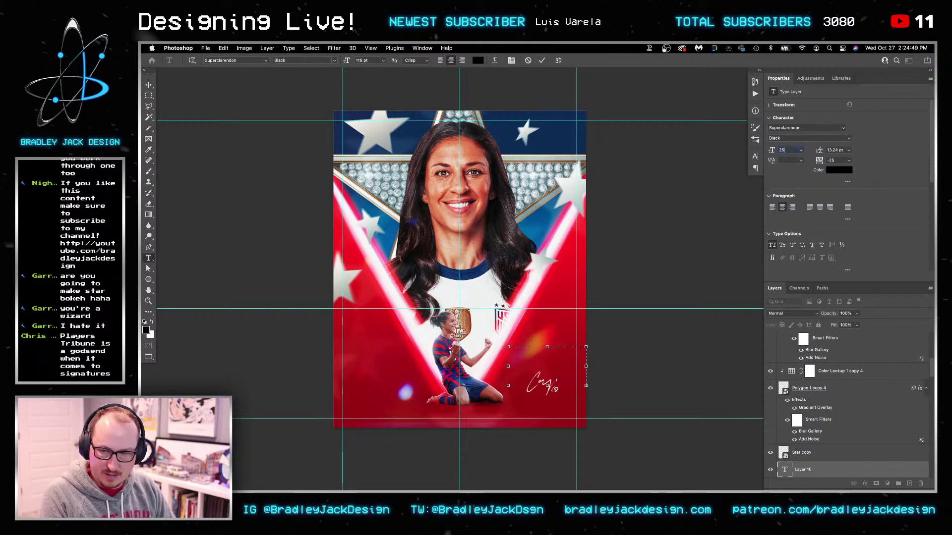
key("Tab")
key("Return")
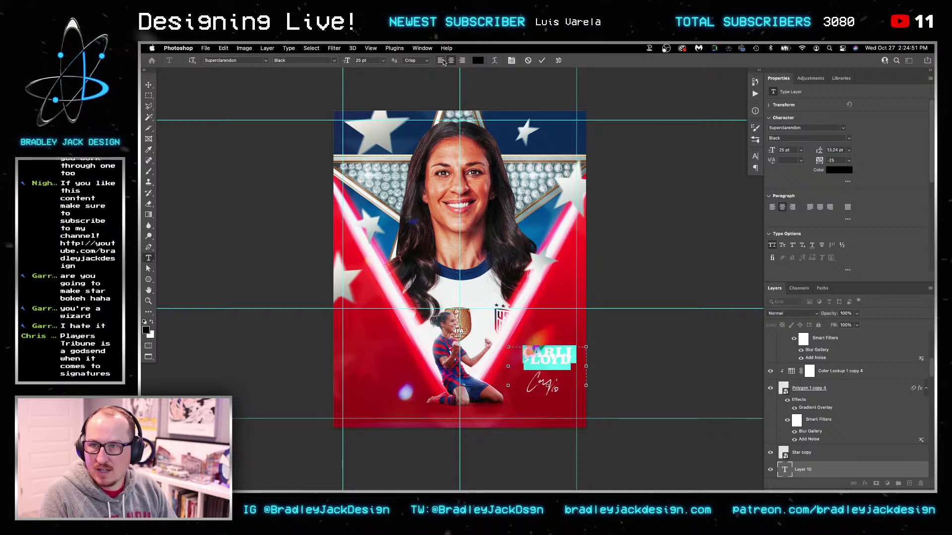
Left-align the CARLI LLOYD text on two lines and set its leading to 24 pt
left_click(441, 60)
left_click(515, 355)
type("L")
key("super+a")
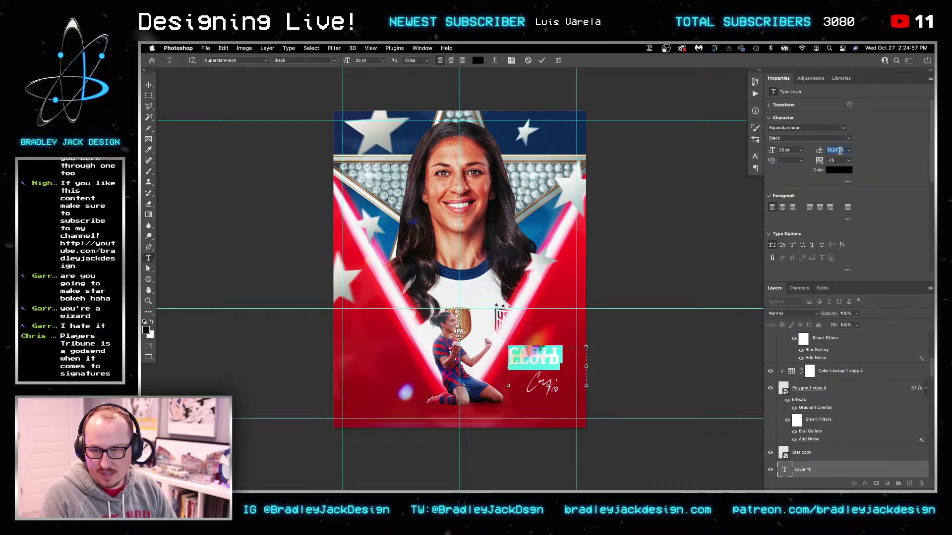
type("24")
key("Return")
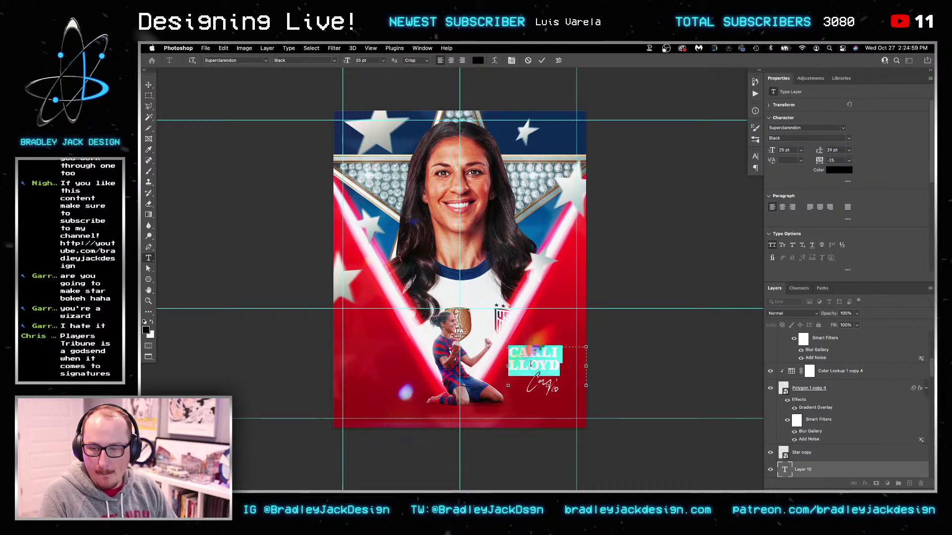
Change the colour of the whole CARLI LLOYD text to white
left_click(526, 366)
key("Escape")
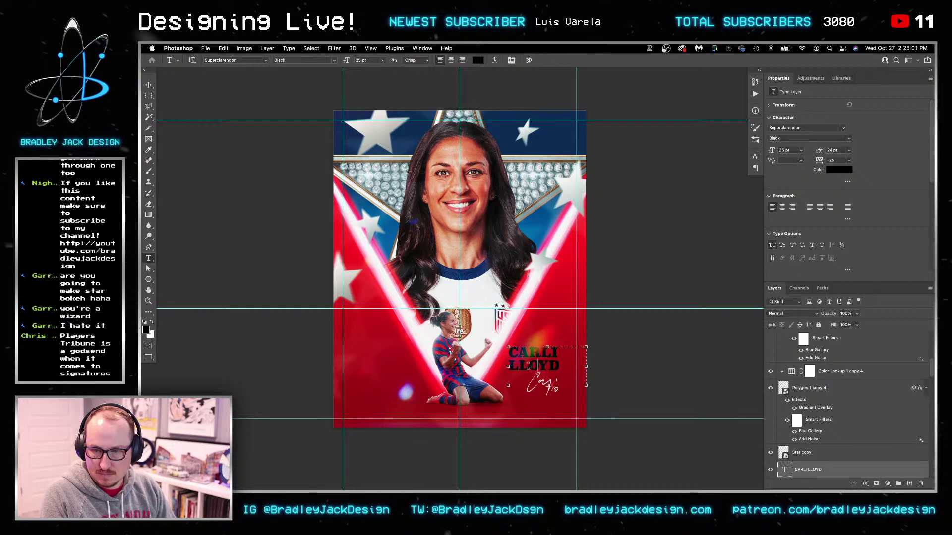
left_click(532, 366)
key("super+a")
left_click(559, 383)
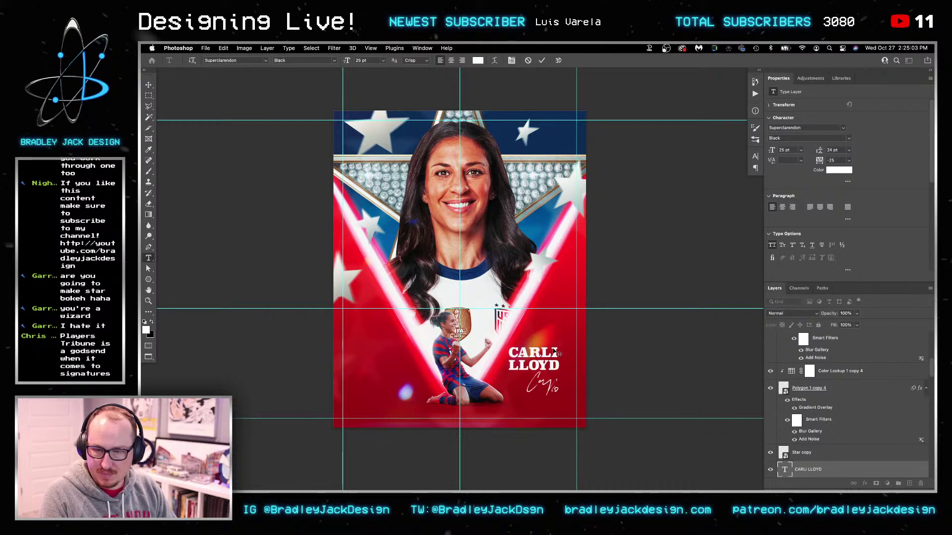
Reduce the word CARLI to 12 pt, keeping LLOYD at 25 pt
key("shift+Left")
key("shift+Left")
key("shift+Left")
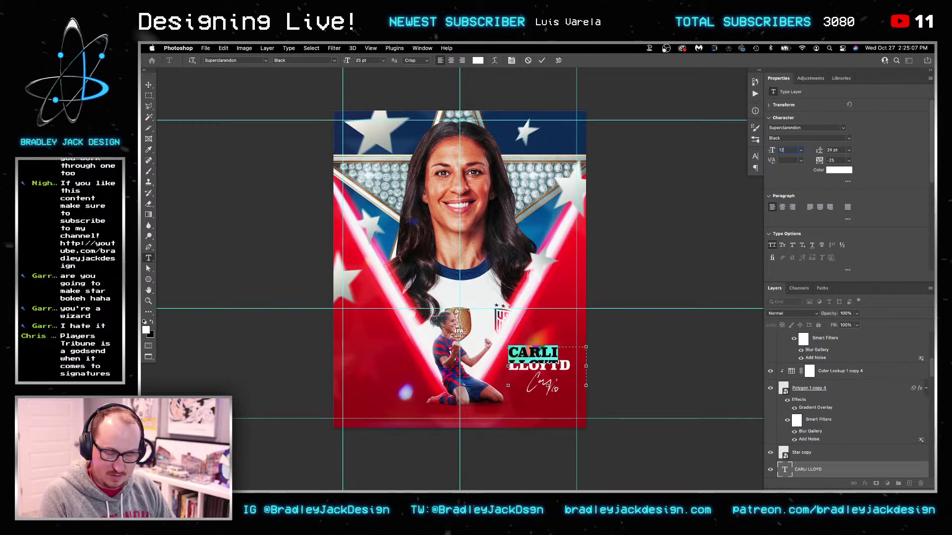
key("Tab")
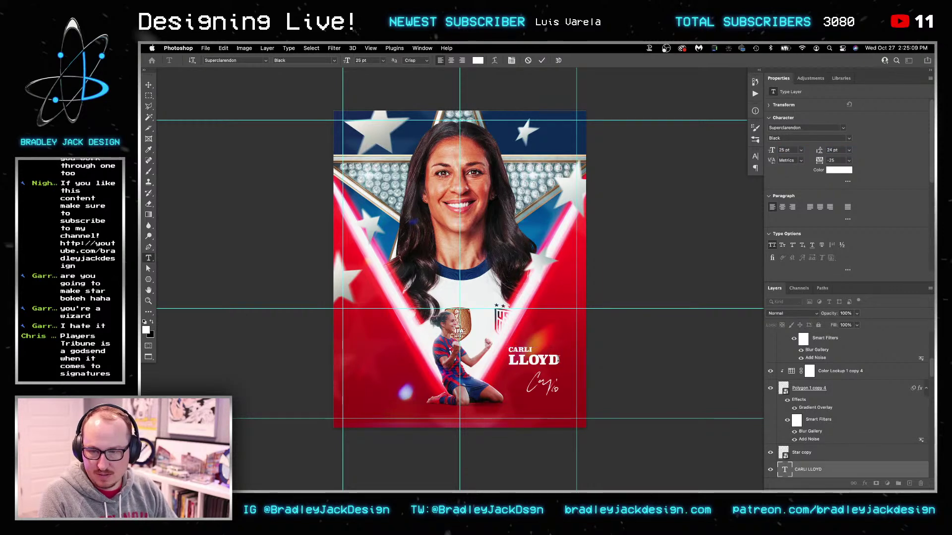
key("Escape")
Move the Autograph signature up beneath the star on the glowing stripe and place the CARLI LLOYD text slightly lower beside the kneeling player
key("v")
mouse_move(557, 360)
left_mouse_down()
mouse_move(559, 395)
mouse_move(547, 396)
mouse_move(572, 296)
mouse_move(575, 305)
left_mouse_up()
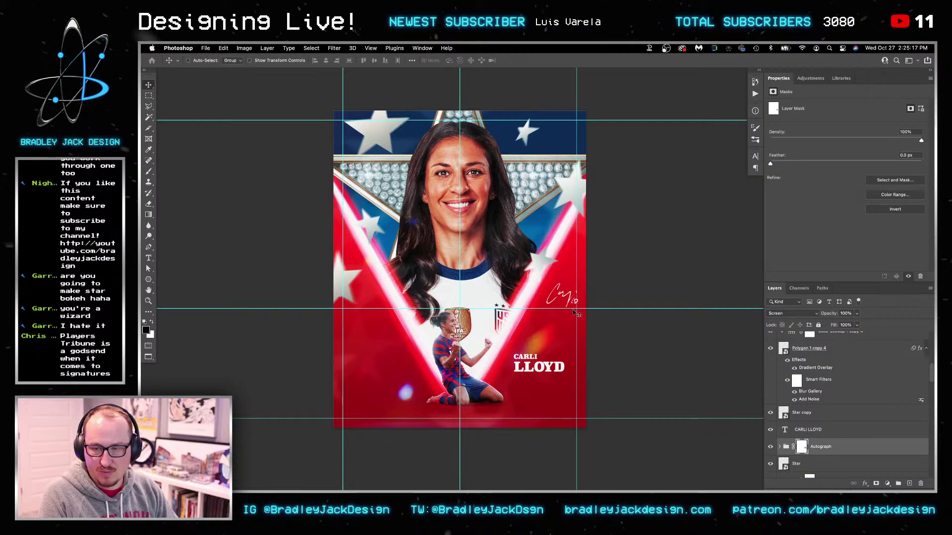
scroll(536, 368, "up", 3)
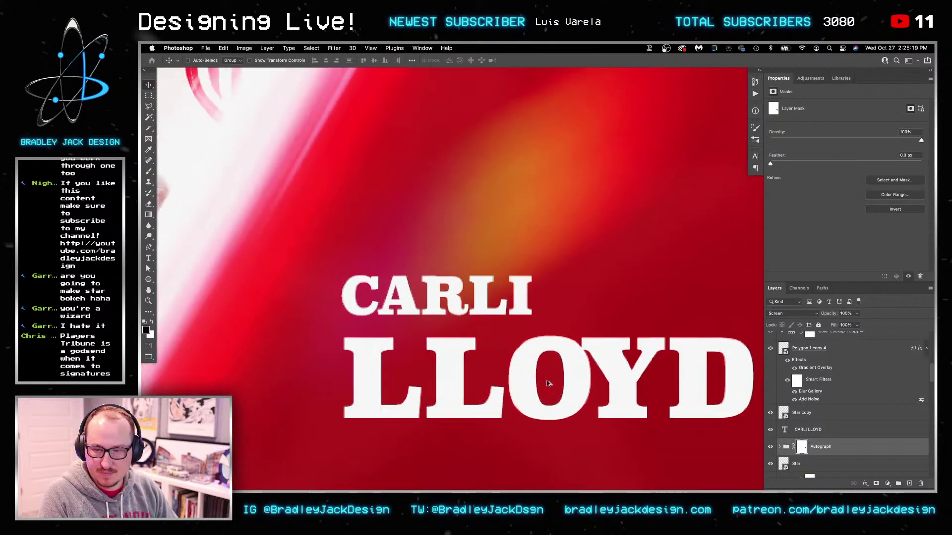
scroll(546, 379, "down", 2)
scroll(547, 383, "down", 2)
key("t")
left_click(546, 353)
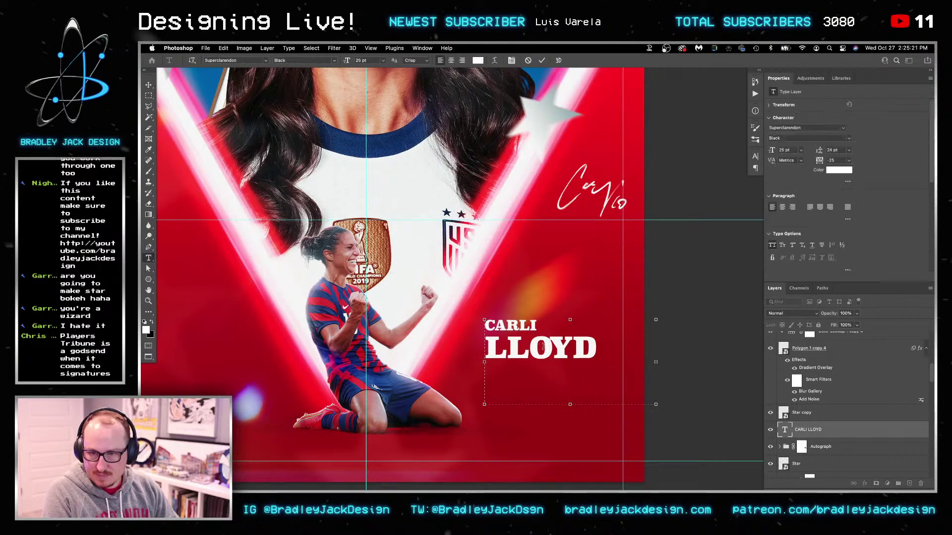
key("v")
left_click_drag(545, 353, 549, 358)
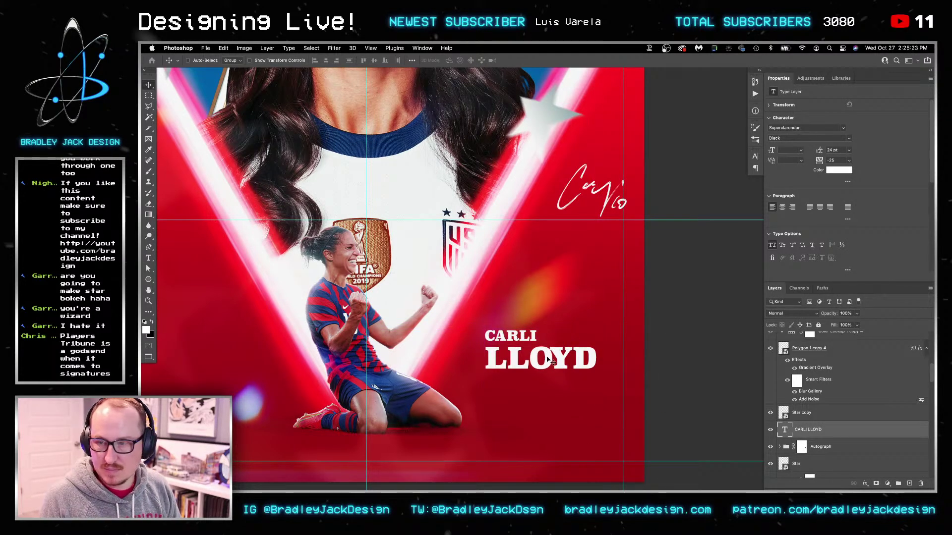
scroll(548, 359, "down", 2)
scroll(550, 359, "down", 1)
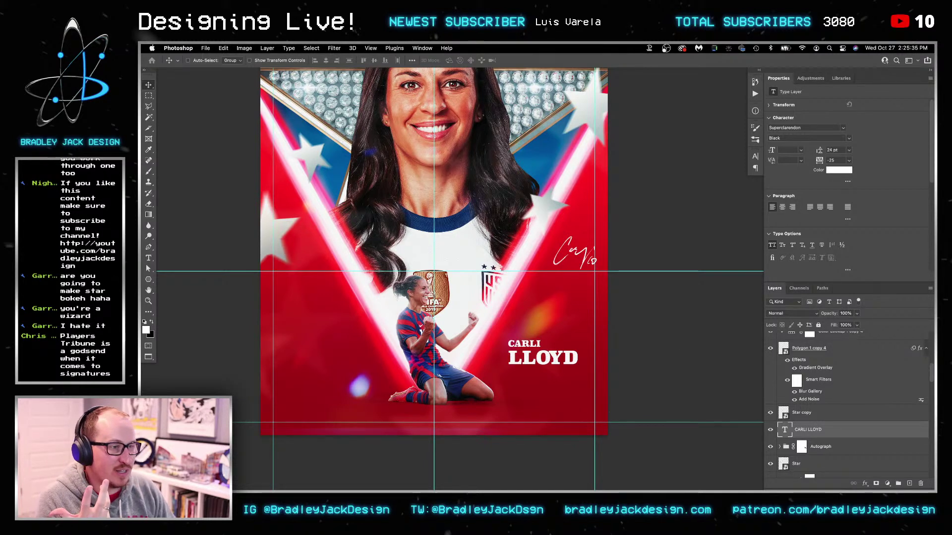
Switch to Safari, open the red 10 points 10 assists basketball poster pin, and compare it with the Photoshop poster
mouse_move(578, 476)
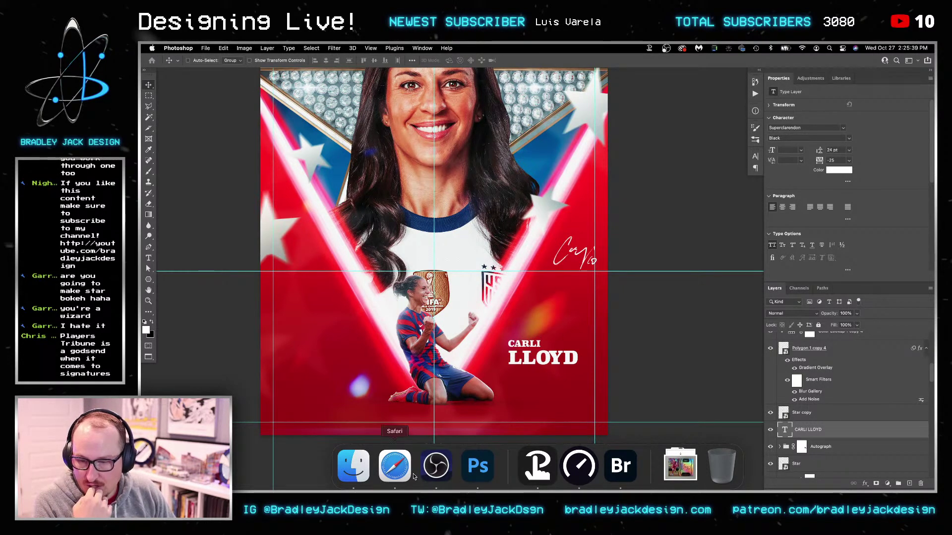
left_click(395, 468)
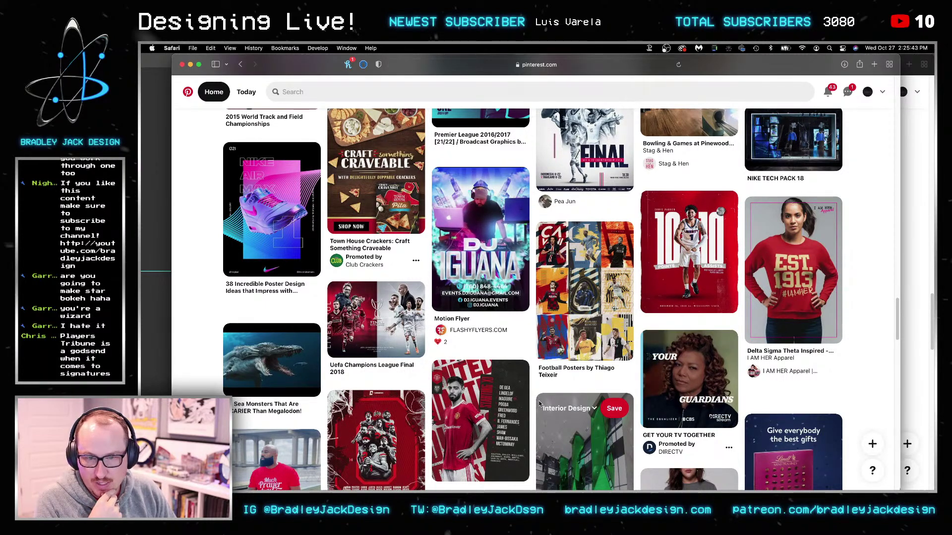
left_click(692, 291)
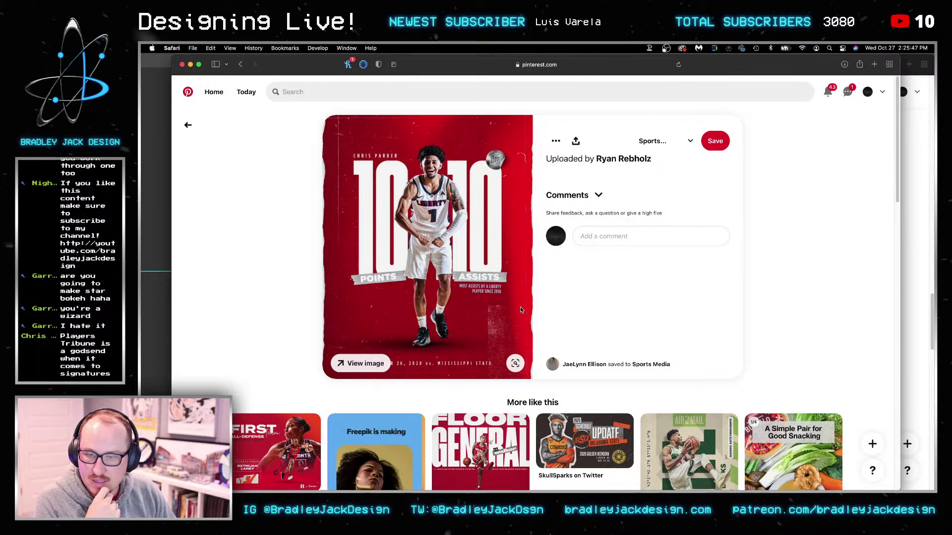
left_click(153, 289)
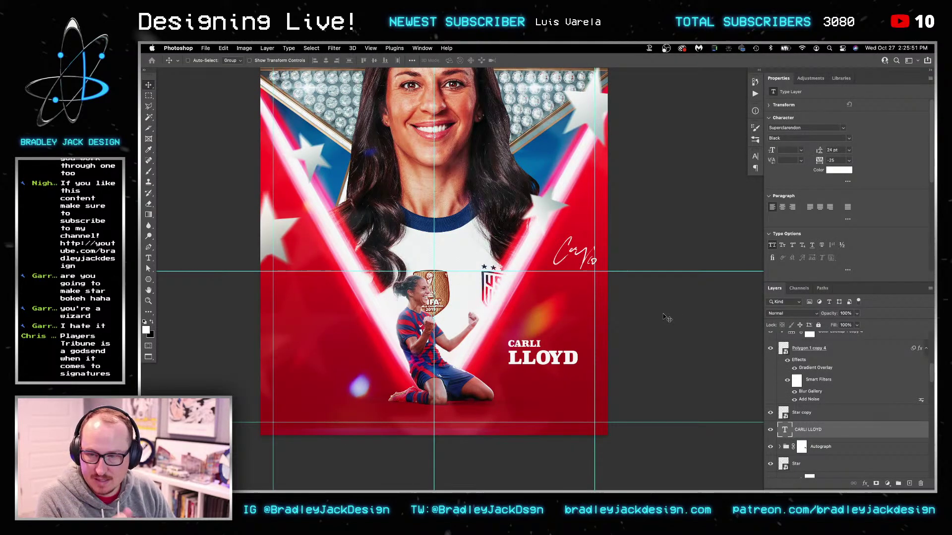
key("super+Tab")
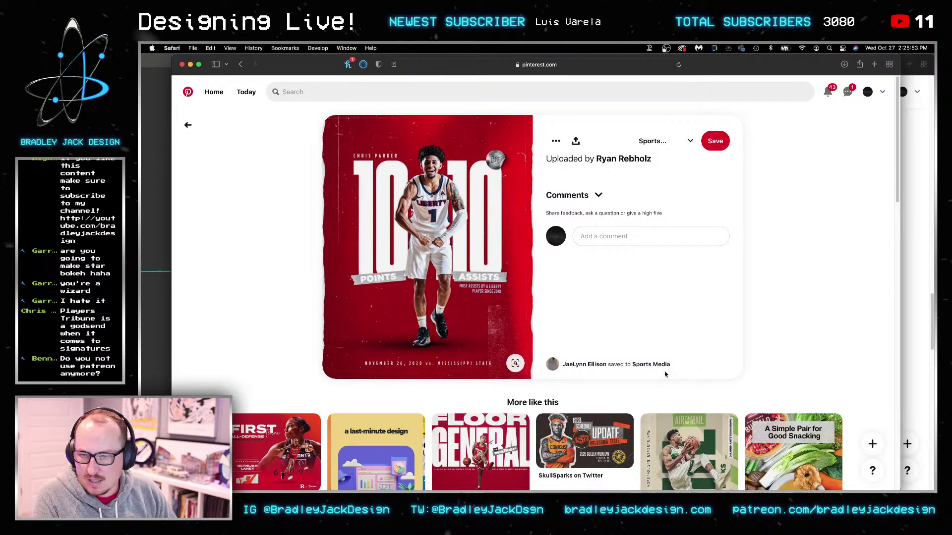
Browse the similar sports poster pins below the basketball pin for name typography and layout ideas
scroll(675, 333, "down", 3)
scroll(666, 296, "down", 4)
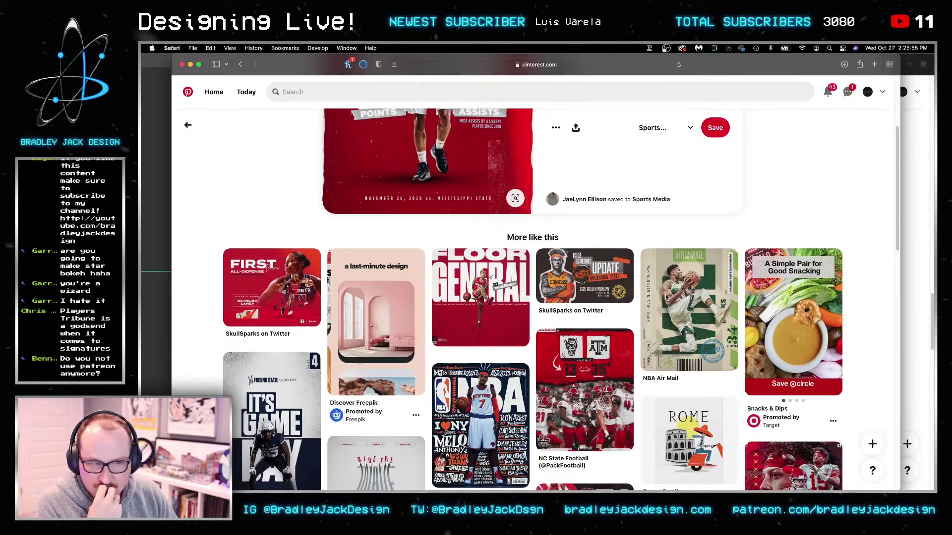
scroll(667, 296, "down", 2)
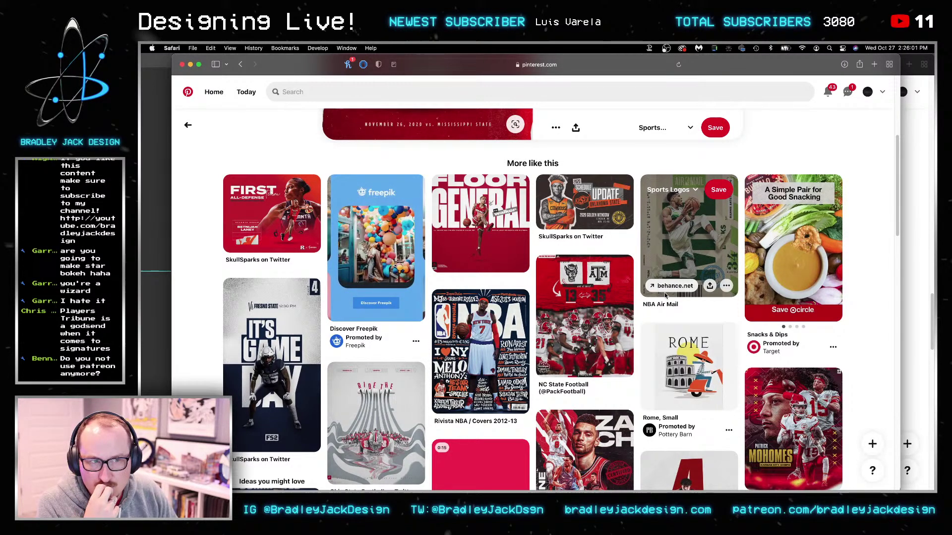
scroll(664, 293, "down", 1)
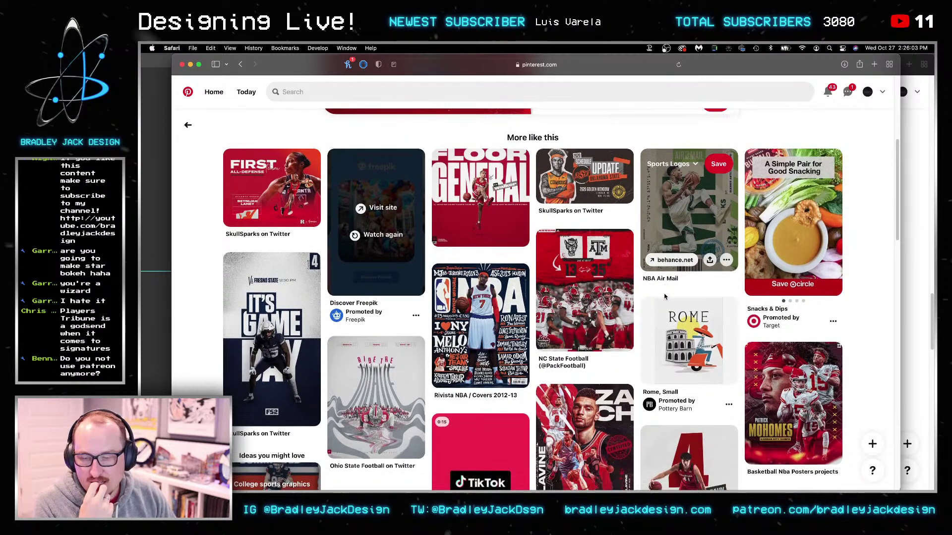
scroll(664, 297, "down", 2)
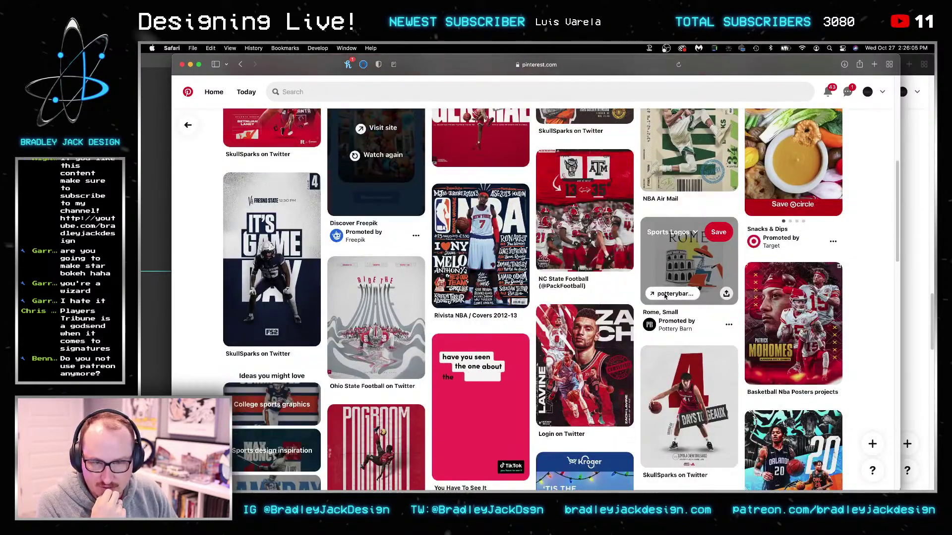
scroll(664, 296, "down", 6)
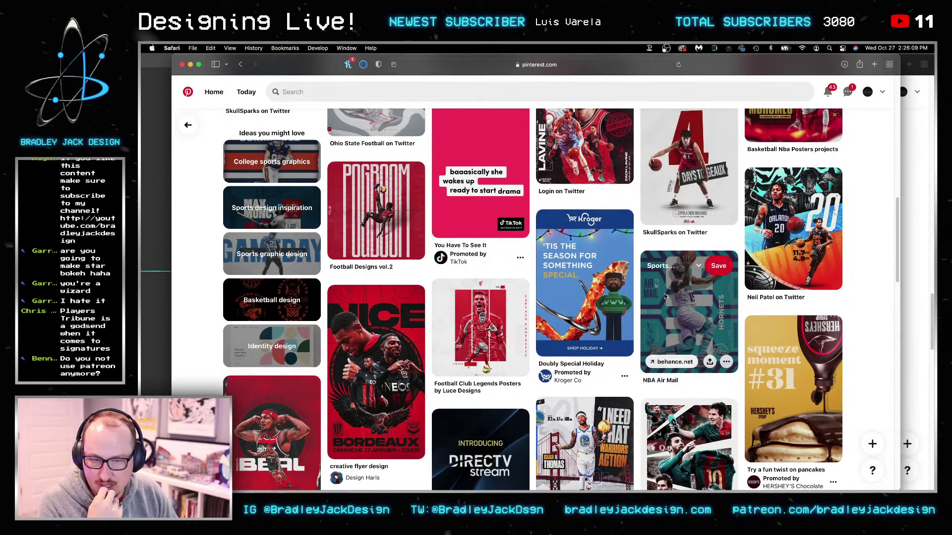
scroll(664, 296, "down", 4)
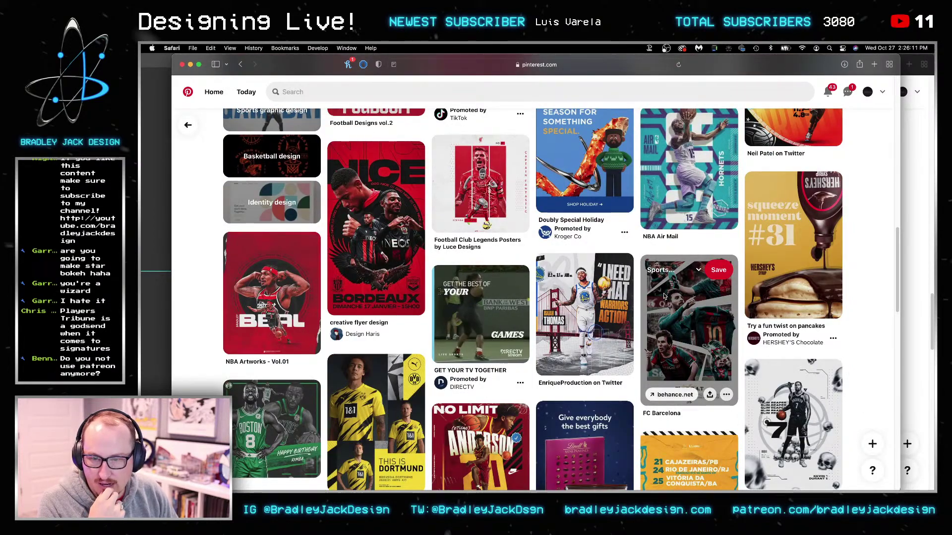
scroll(860, 277, "down", 2)
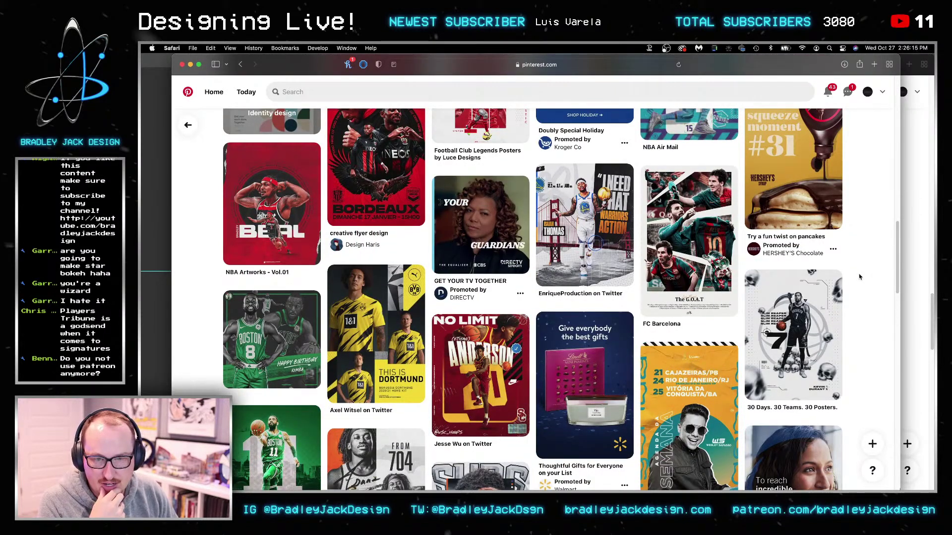
scroll(859, 276, "down", 3)
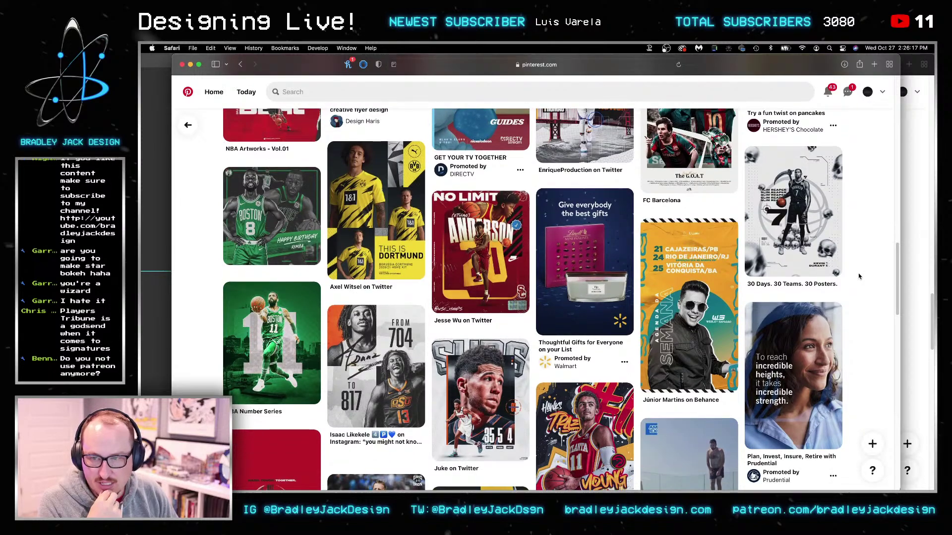
scroll(859, 276, "down", 3)
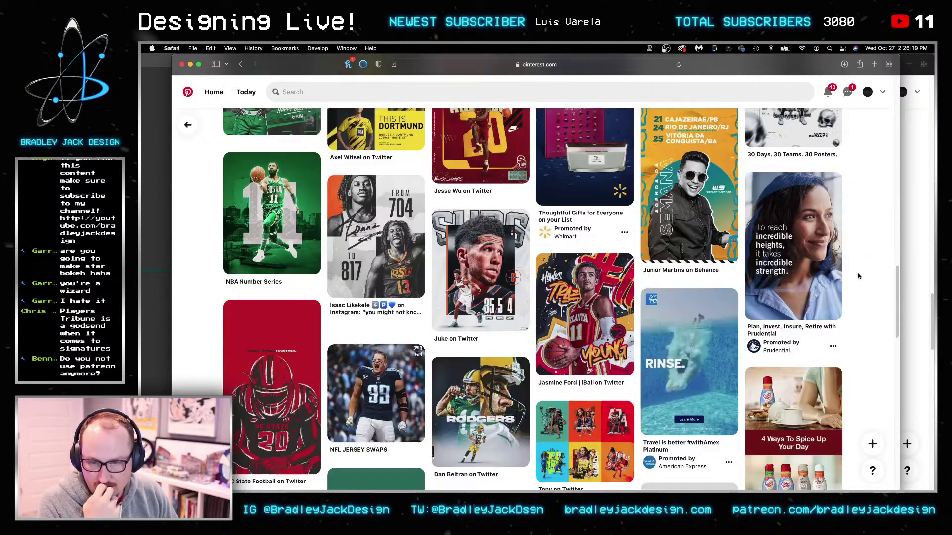
scroll(859, 276, "down", 2)
scroll(859, 276, "down", 2)
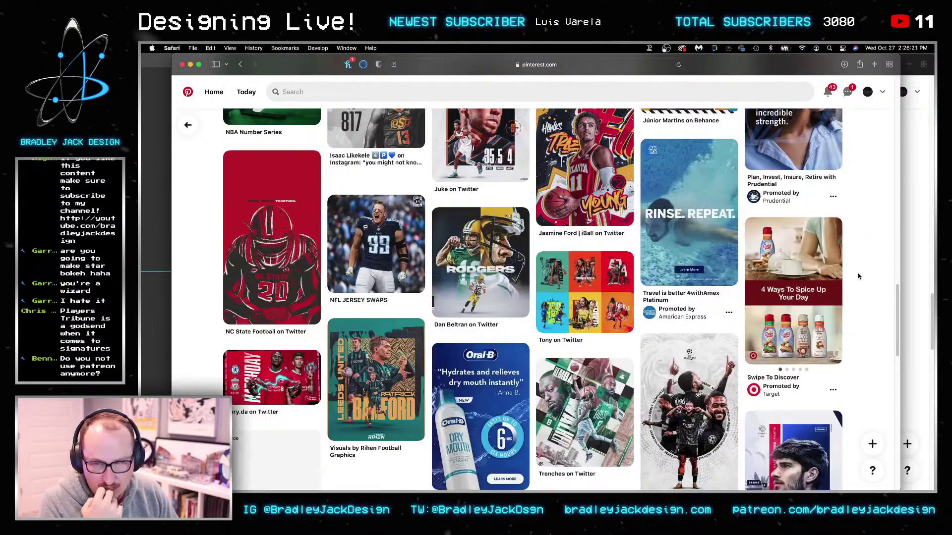
scroll(859, 276, "down", 1)
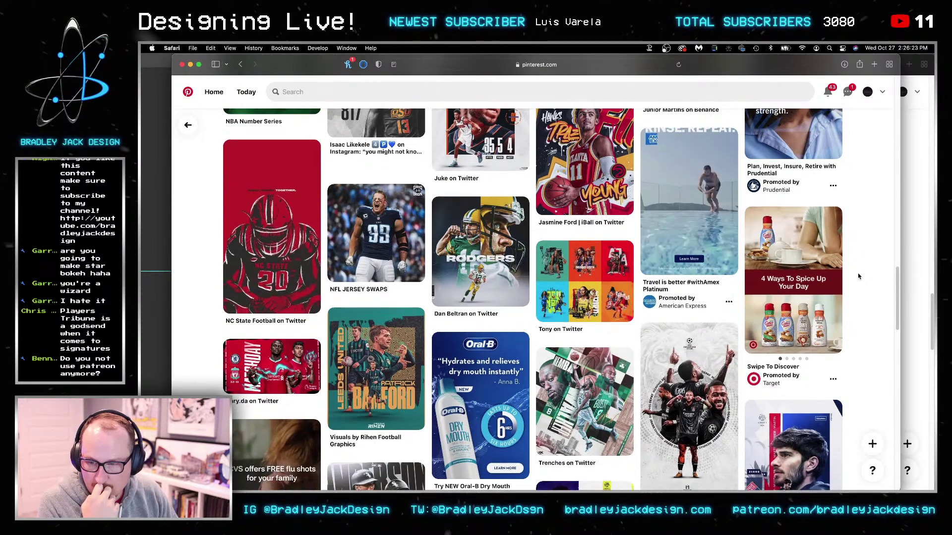
scroll(859, 276, "down", 4)
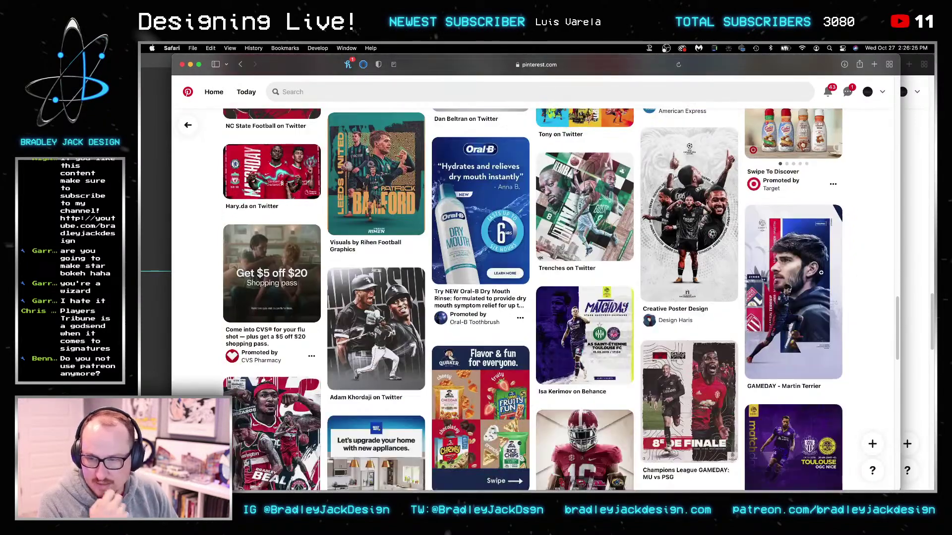
Switch to Photoshop, right-align the CARLI LLOYD text and reposition it beside the kneeling player
key("super+Tab")
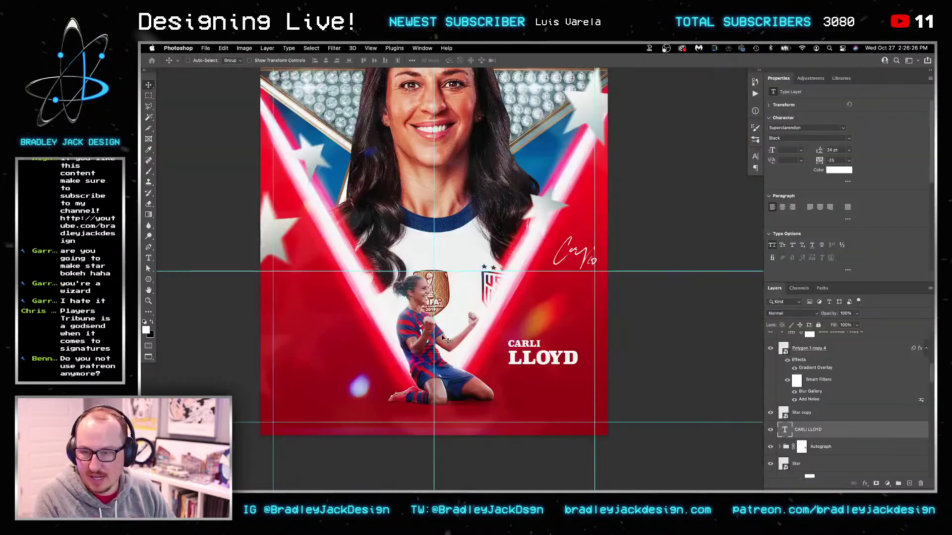
double_click(536, 357)
key("Escape")
key("v")
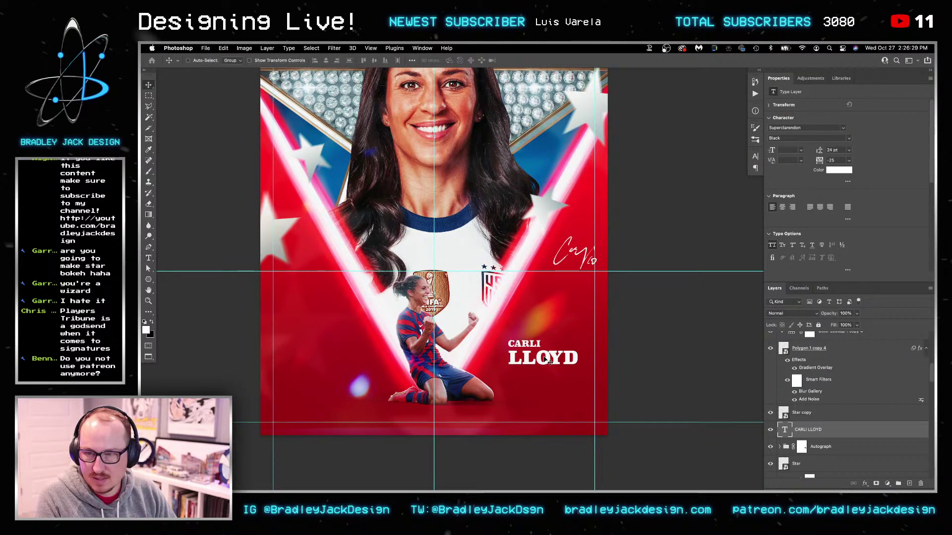
double_click(547, 362)
key("ctrl+a")
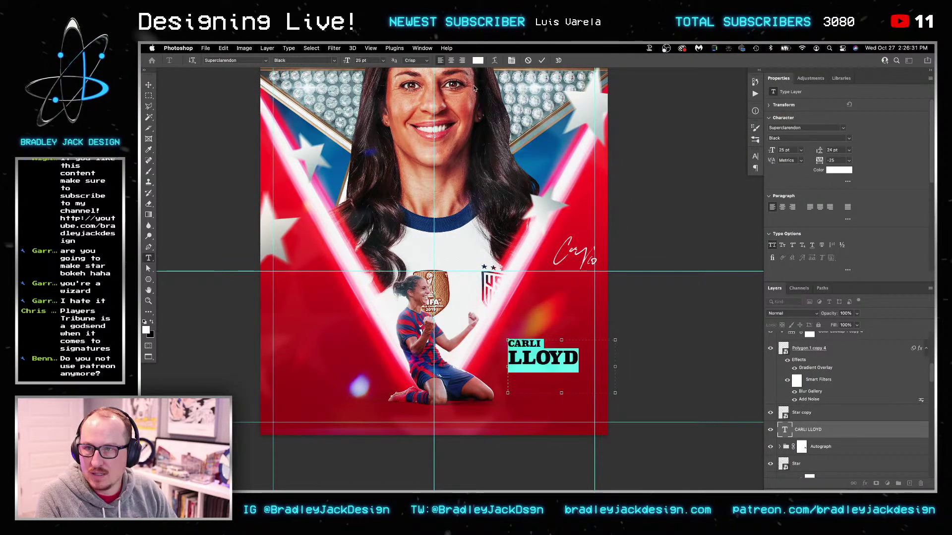
left_click(462, 61)
key("Escape")
key("v")
left_click_drag(584, 360, 543, 361)
Change the font of the whole CARLI LLOYD text to Tungsten
double_click(544, 360)
key("ctrl+a")
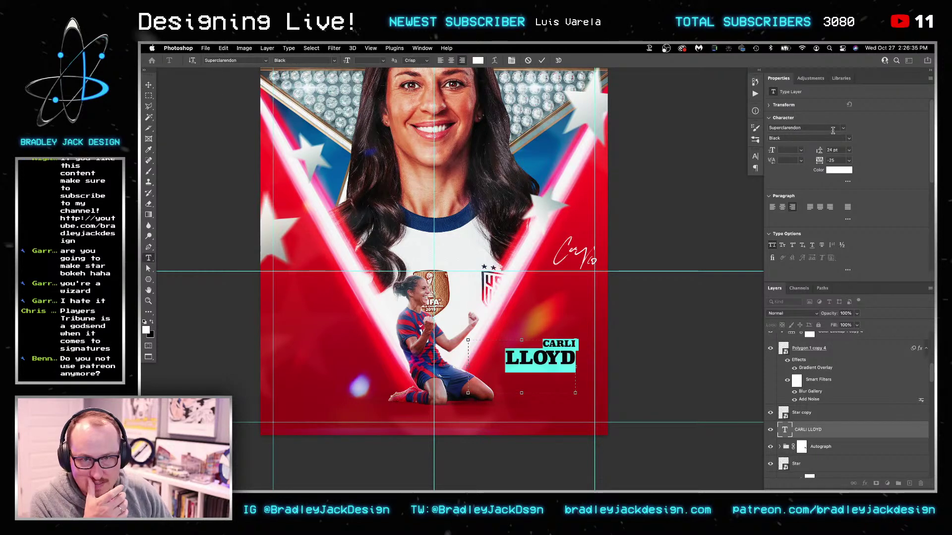
left_click(842, 129)
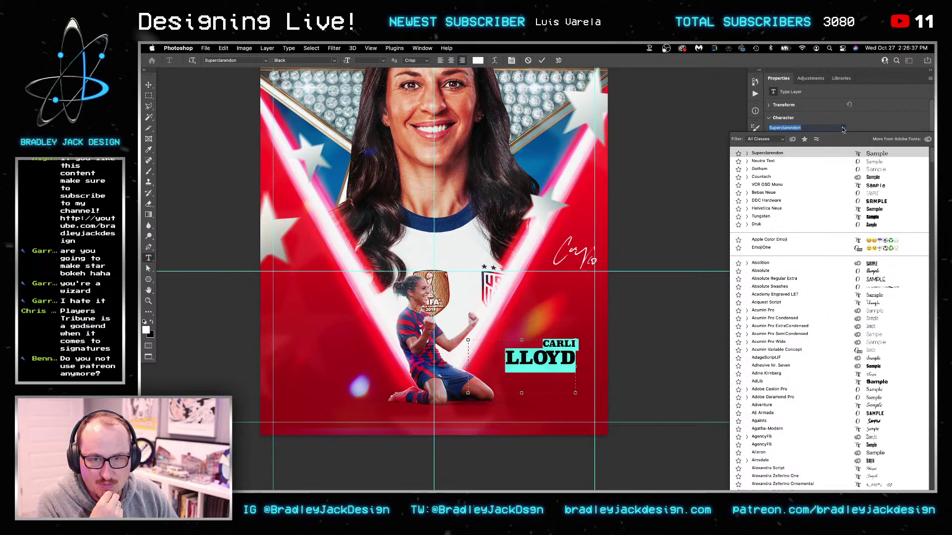
left_click(795, 218)
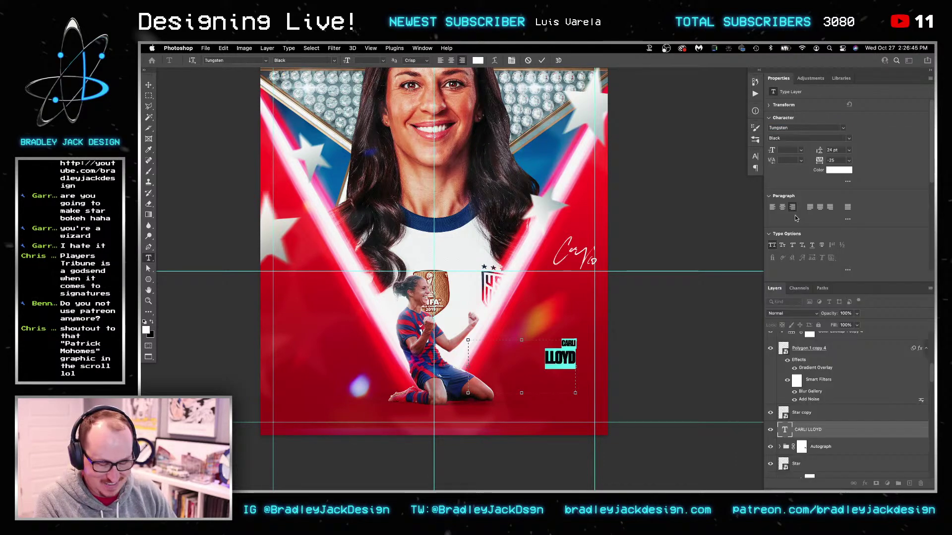
Look up the Patrick Mohomes poster among the Pinterest pins in Safari, and return to Photoshop with the whole CARLI LLOYD text selected
key("super+Tab")
scroll(783, 249, "up", 15)
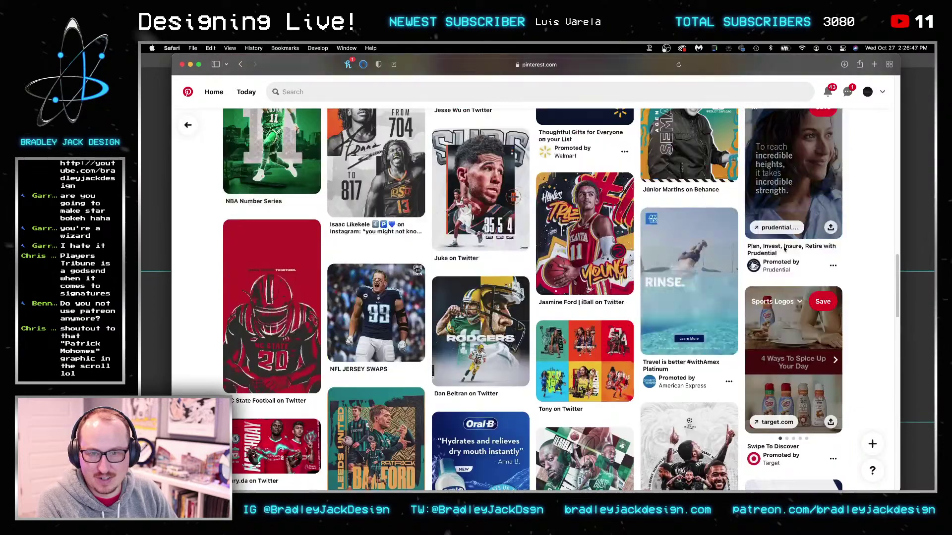
scroll(785, 248, "up", 4)
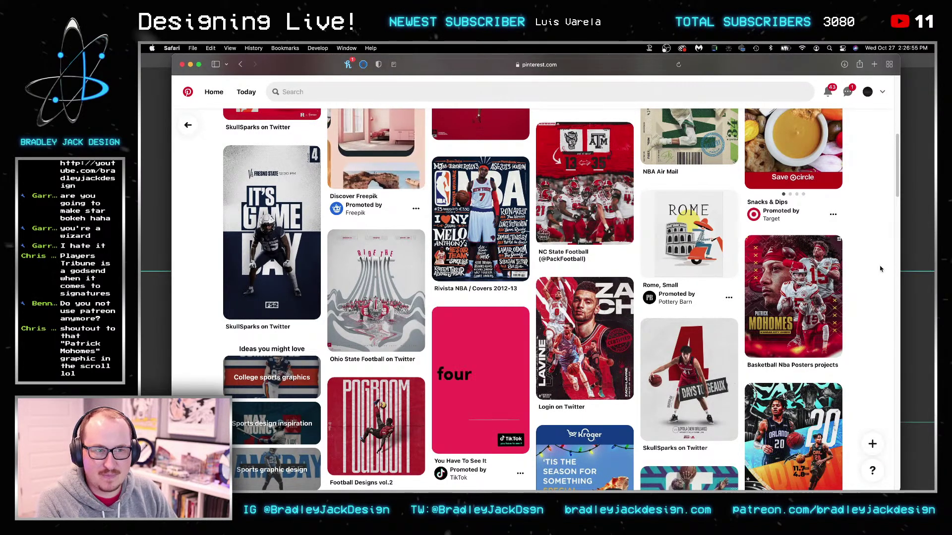
key("super+Tab")
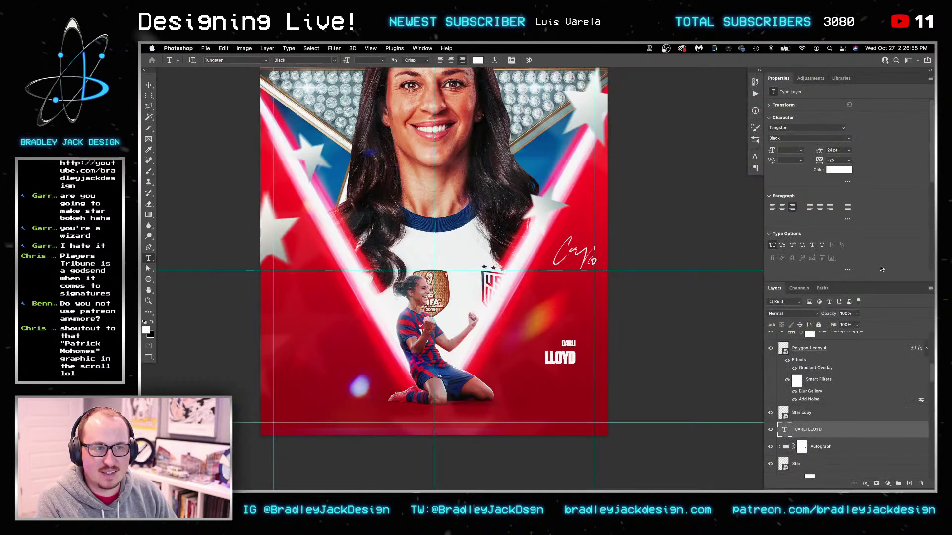
left_click(573, 357)
key("super+a")
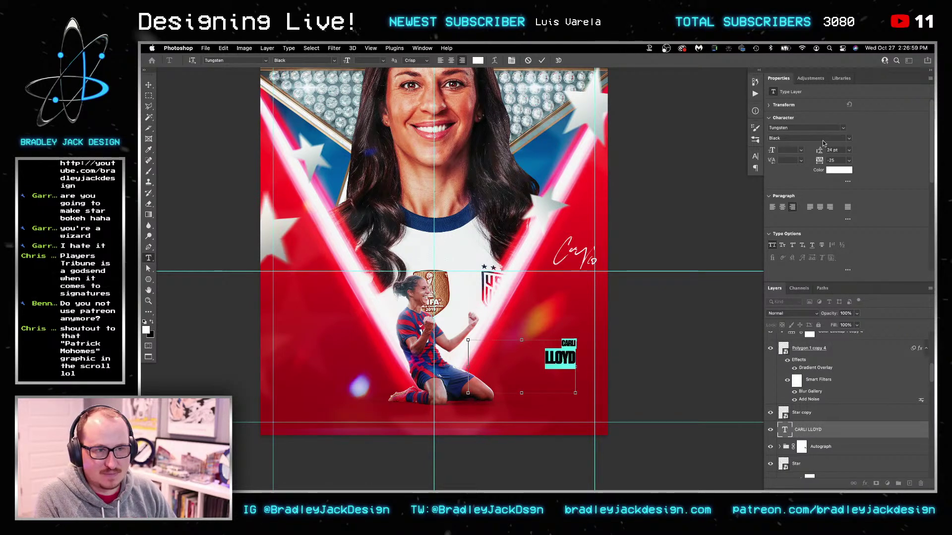
Switch to the Adobe Fonts page in Safari and set the font preview's sample text to Carli Lloyd
key("super+Tab")
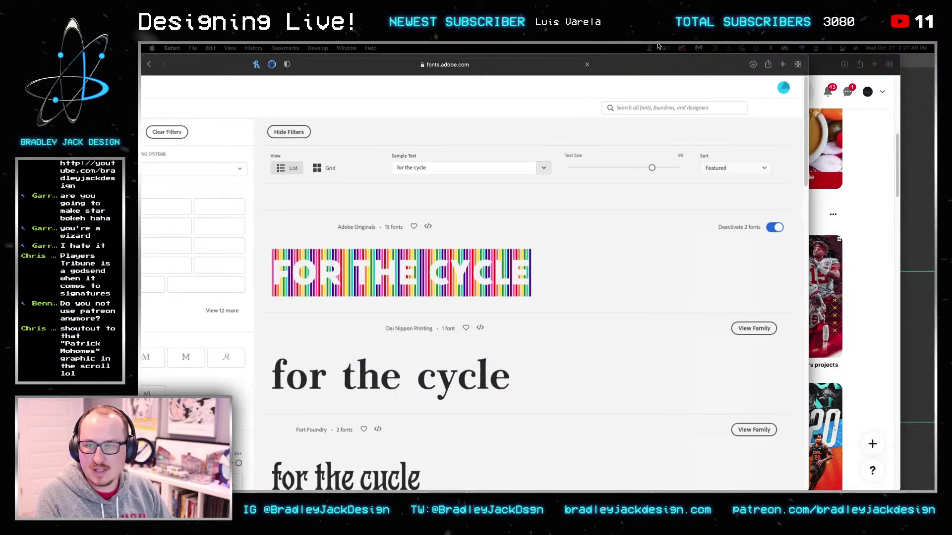
key("ctrl+Up")
left_click(589, 131)
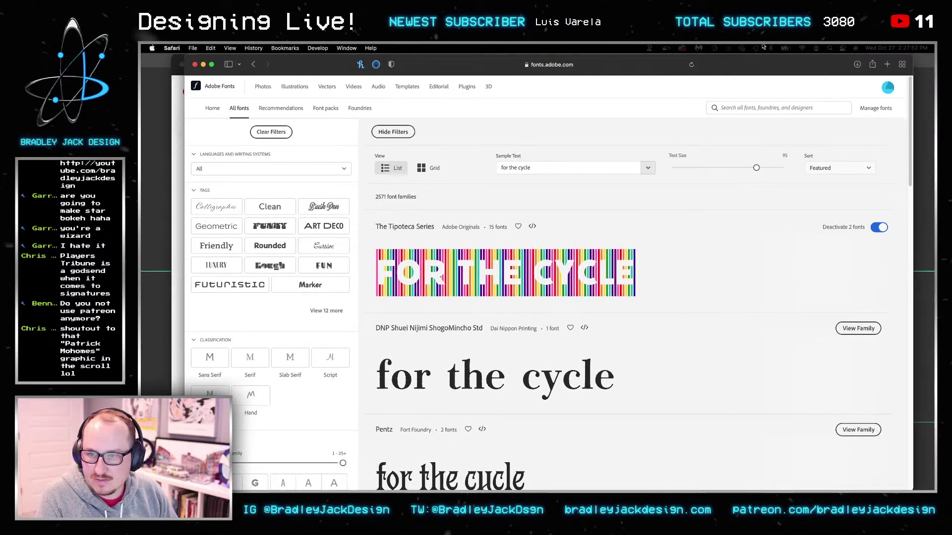
left_click(545, 167)
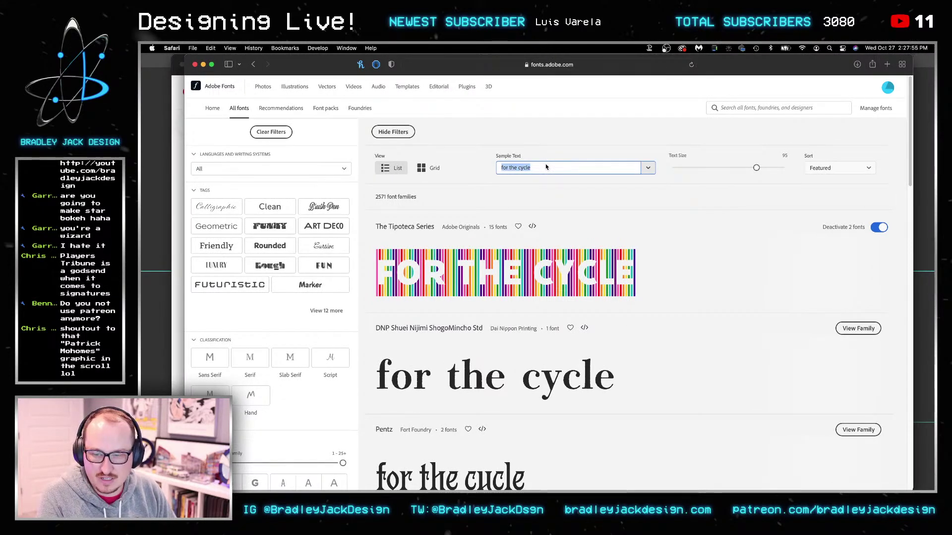
key("BackSpace")
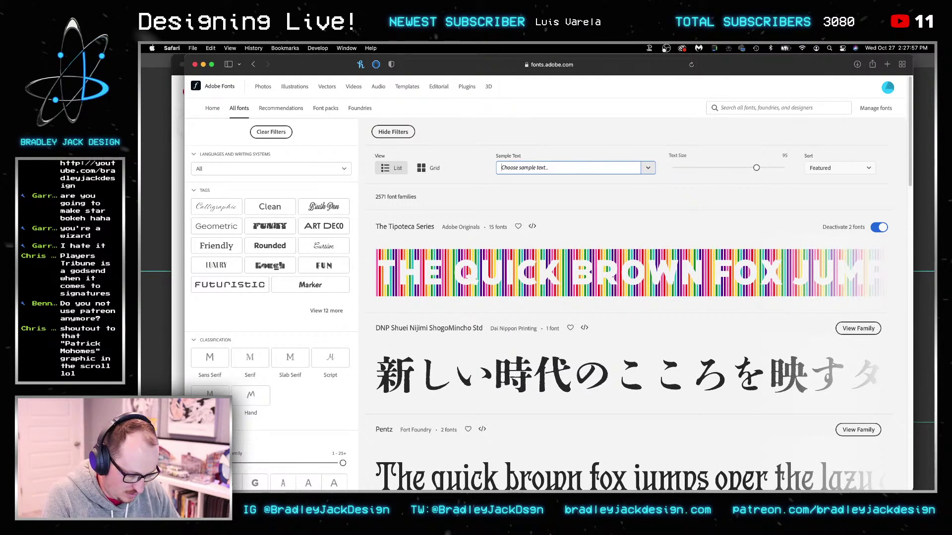
type("CAL")
key("BackSpace")
key("BackSpace")
type("ARLI LLO")
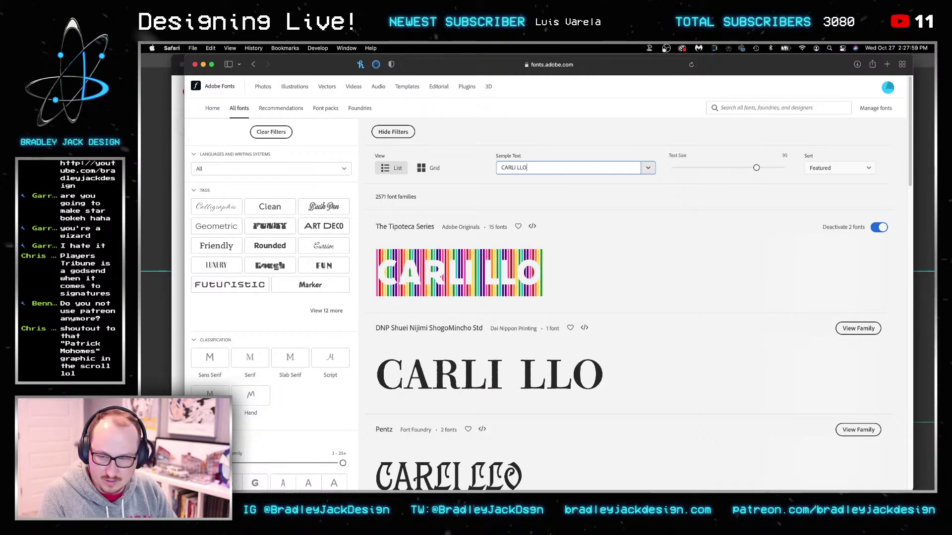
type("YD")
key("super+a")
type("carli")
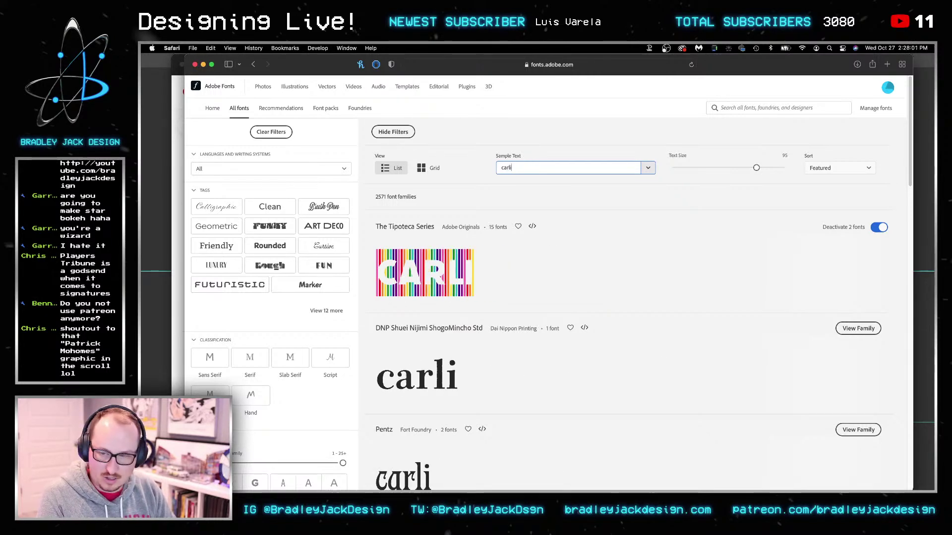
type(" lloyd")
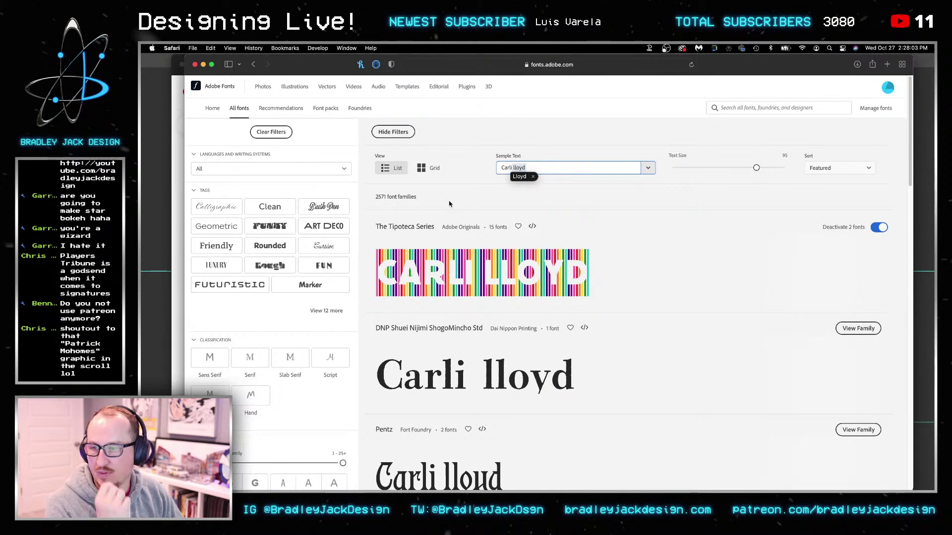
Sort the font families by Newest and examine the first page of Carli Lloyd previews for a suitable typeface
left_click(827, 172)
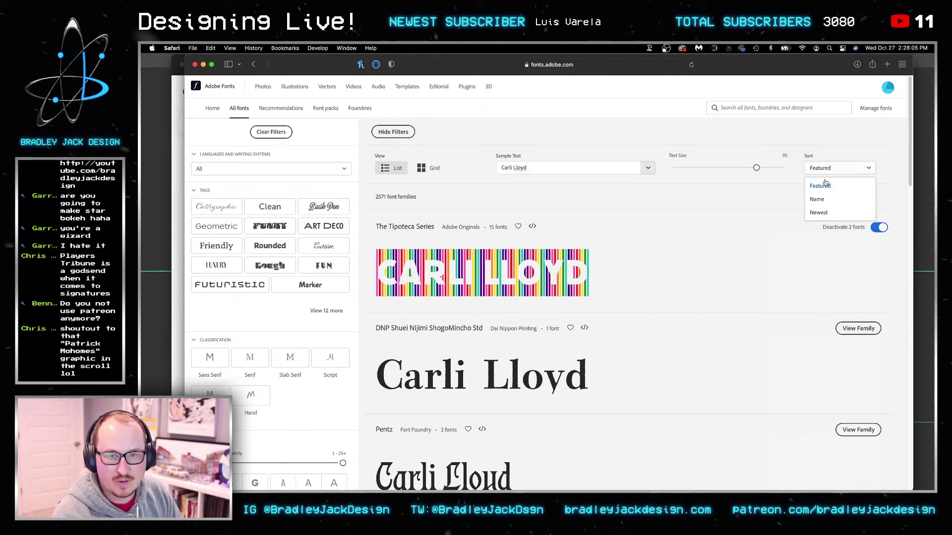
left_click(823, 214)
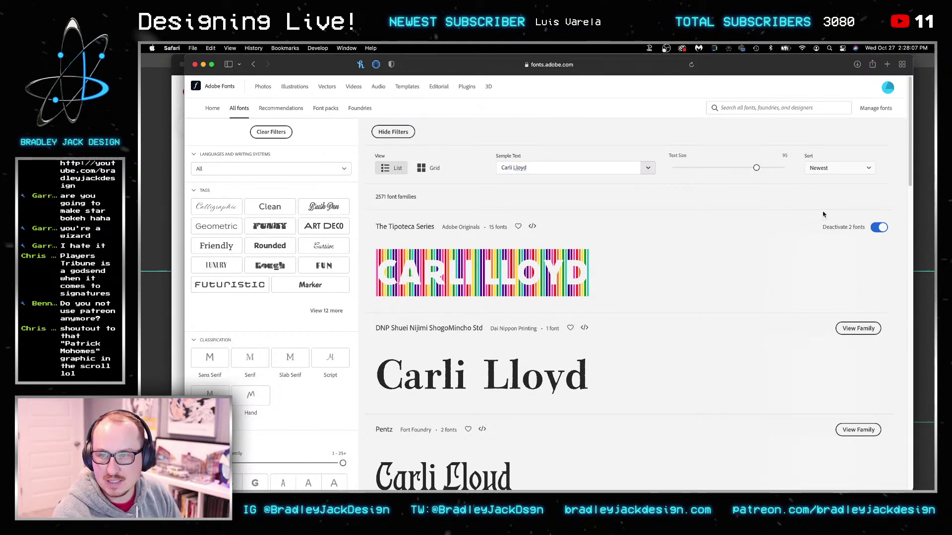
scroll(603, 228, "down", 1)
scroll(603, 227, "down", 10)
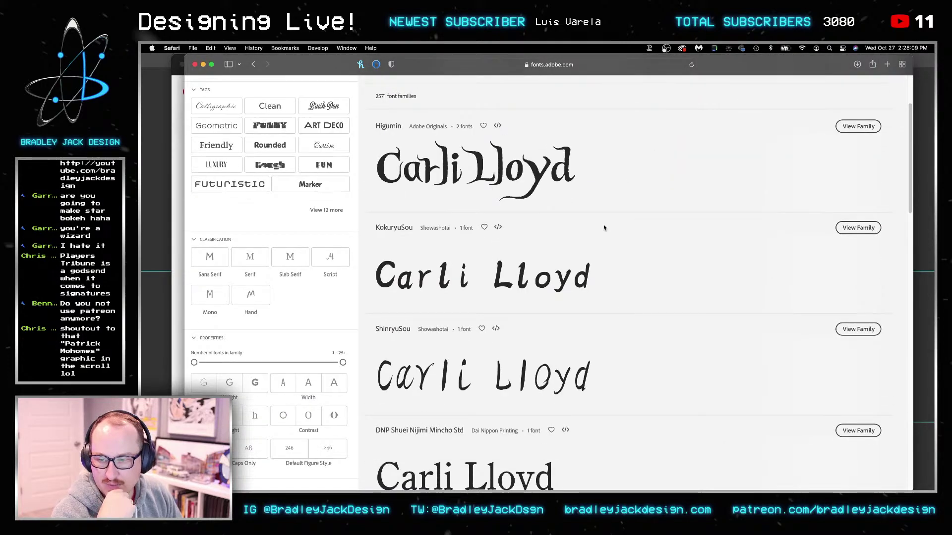
scroll(604, 228, "down", 2)
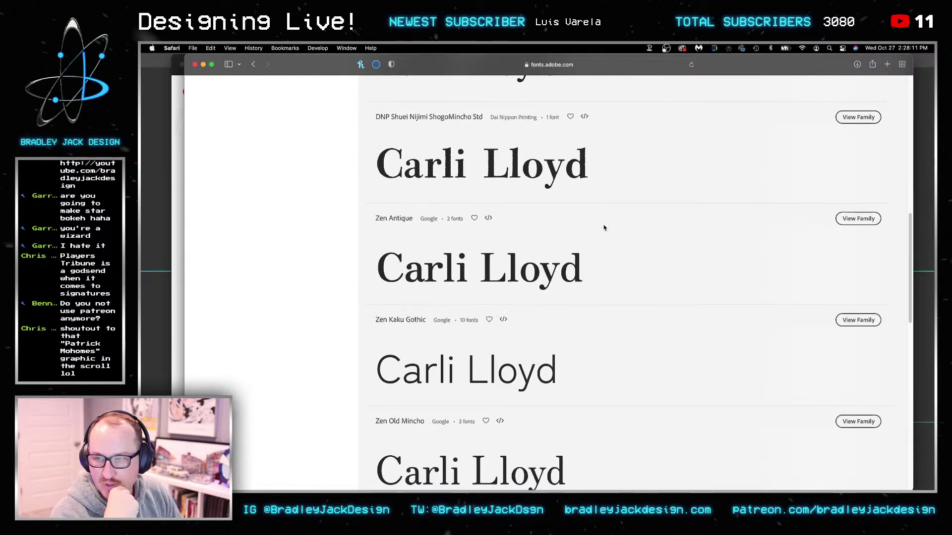
scroll(604, 227, "down", 4)
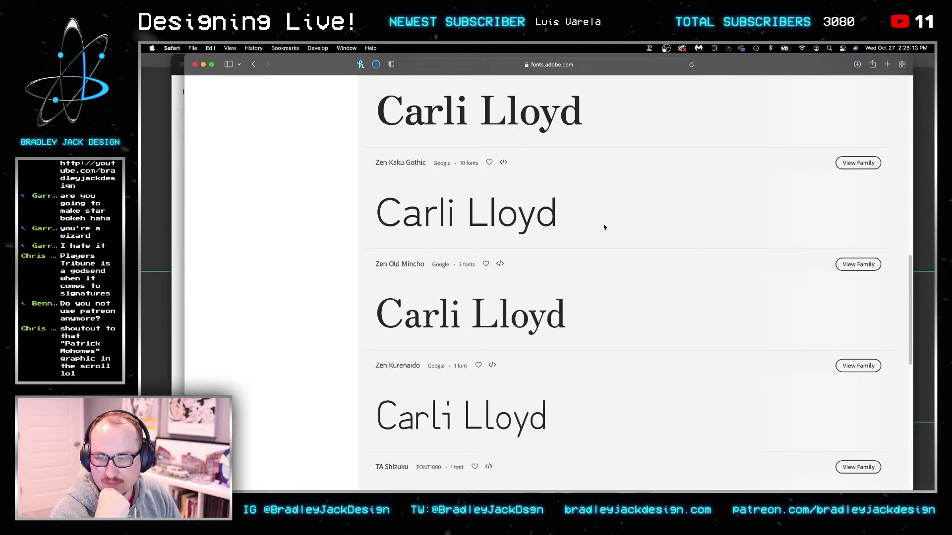
scroll(602, 227, "down", 10)
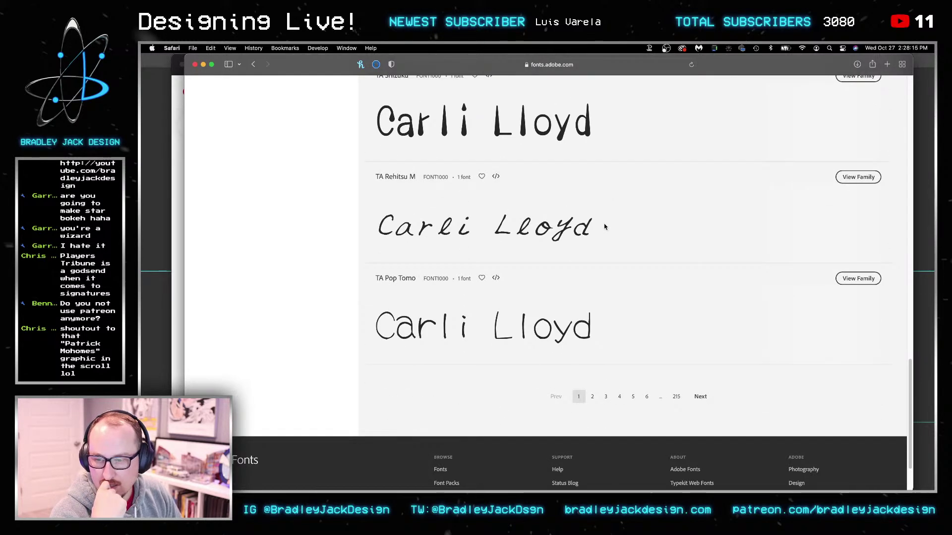
Set the font preview's sample text to CARLI LLOYD carli lloyd to show both uppercase and lowercase lettering
scroll(527, 204, "up", 20)
triple_click(553, 168)
type("CAR")
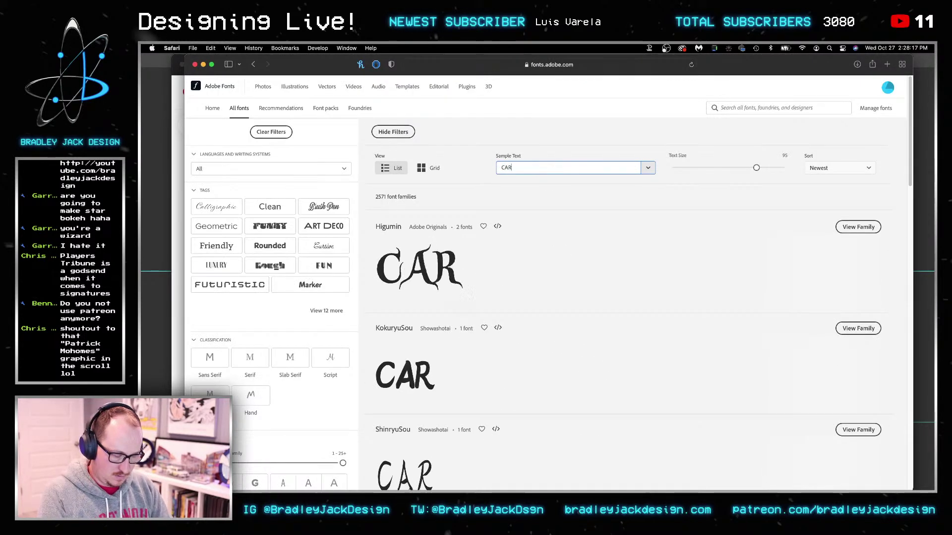
type("LI LLOYD car")
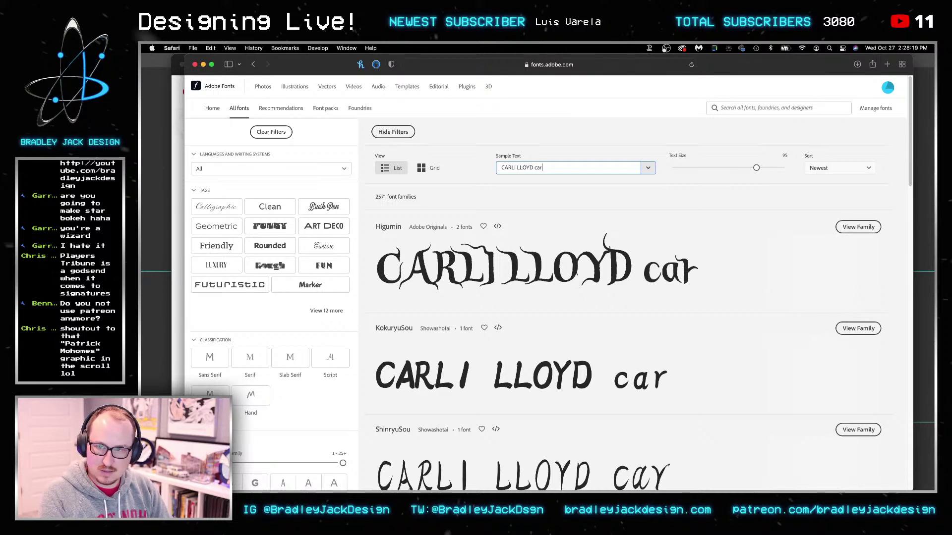
key("BackSpace")
key("BackSpace")
type("radle")
key("BackSpace")
key("BackSpace")
key("BackSpace")
key("BackSpace")
key("BackSpace")
type("ardli")
key("BackSpace")
key("BackSpace")
key("BackSpace")
type("li lloyd")
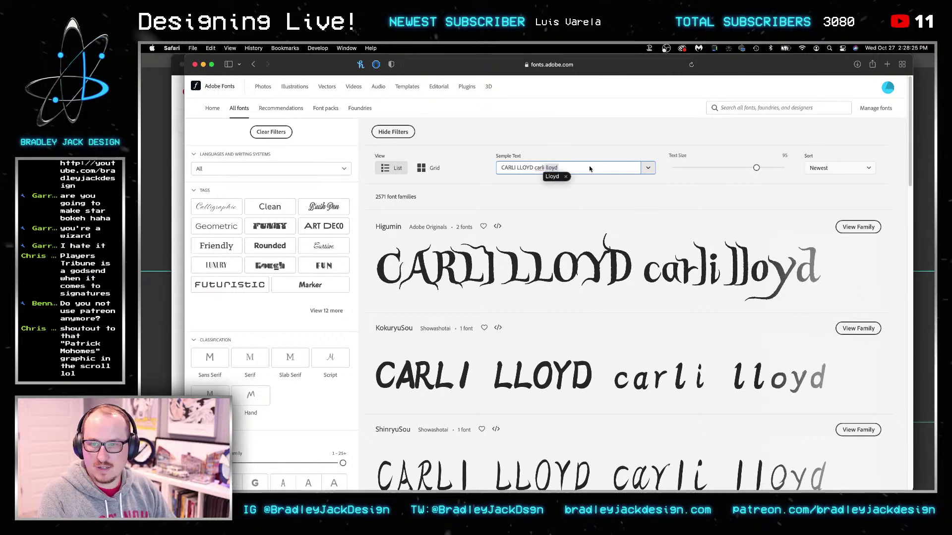
Examine the uppercase and lowercase CARLI LLOYD previews on pages 1 and 2 of the font families
scroll(589, 199, "down", 7)
scroll(589, 211, "down", 8)
scroll(619, 310, "down", 7)
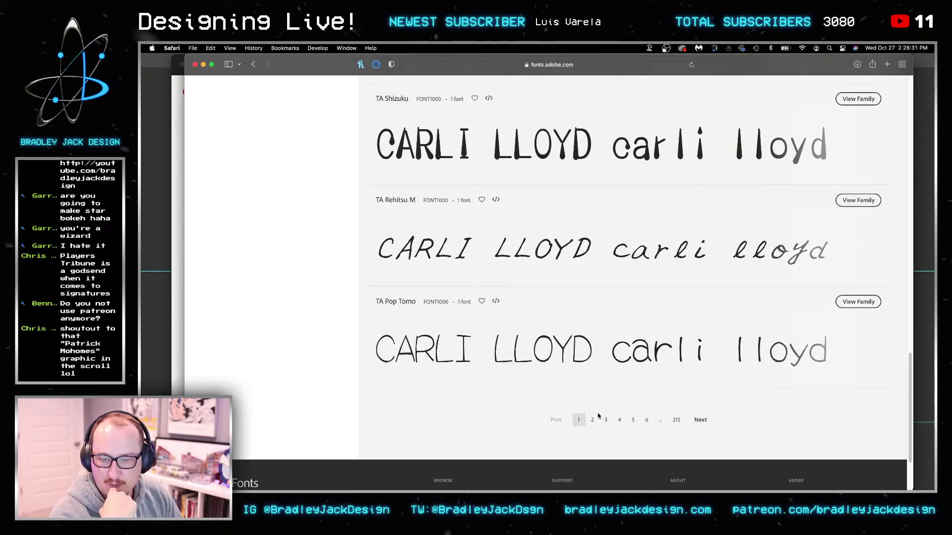
left_click(596, 416)
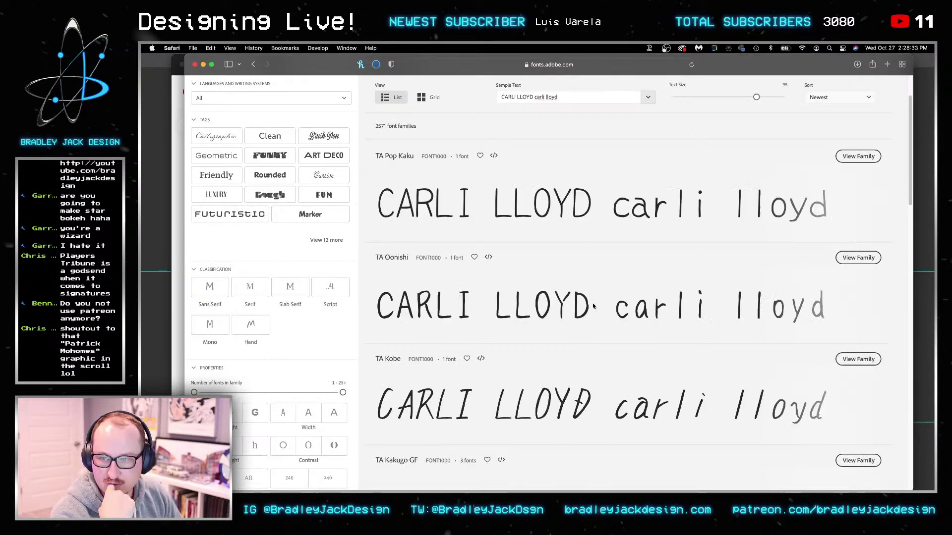
scroll(607, 259, "down", 4)
scroll(608, 258, "down", 10)
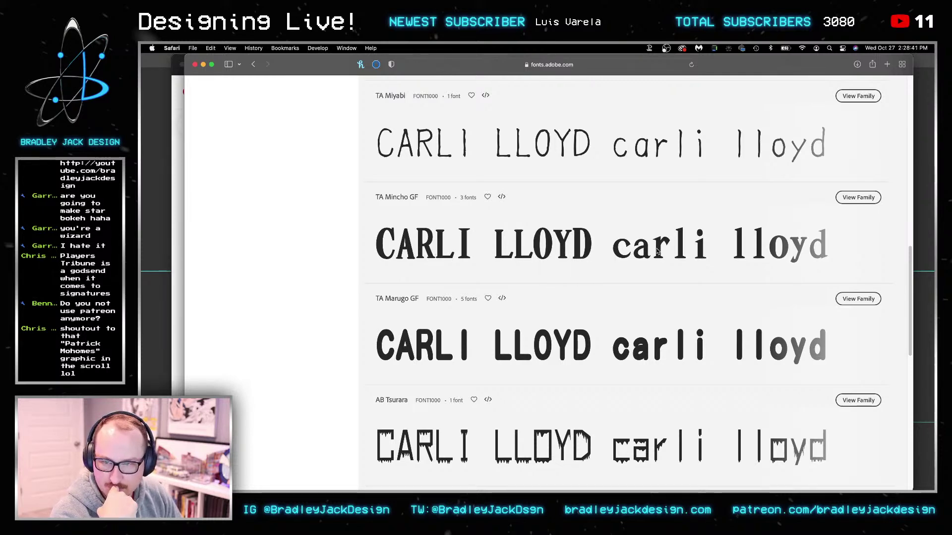
scroll(655, 253, "down", 7)
scroll(655, 253, "down", 3)
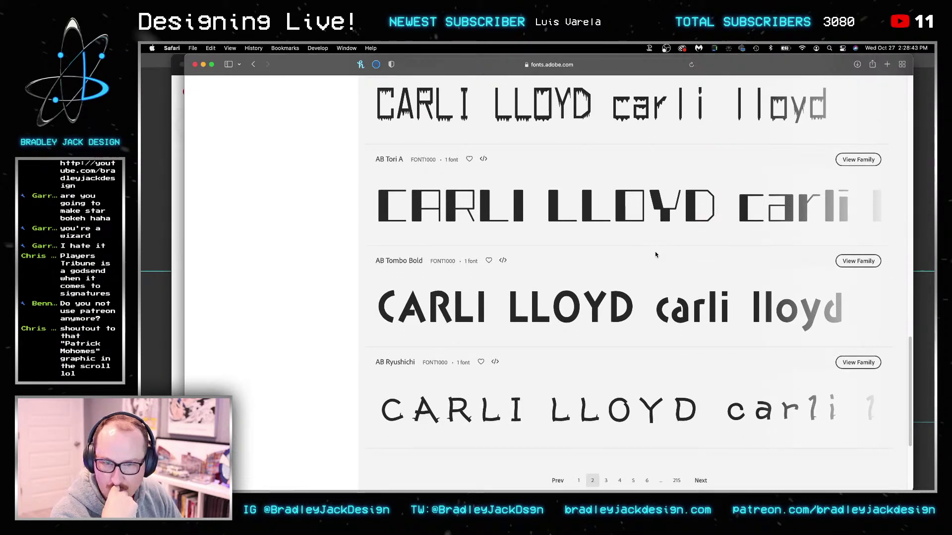
Examine the name previews on page 3 of the newest font families for a suitable typeface
left_click(605, 394)
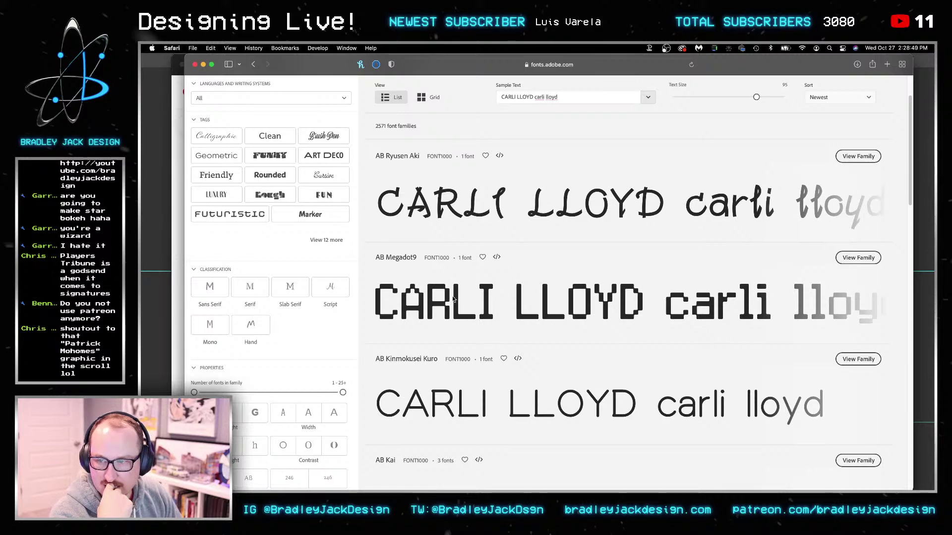
scroll(597, 295, "down", 10)
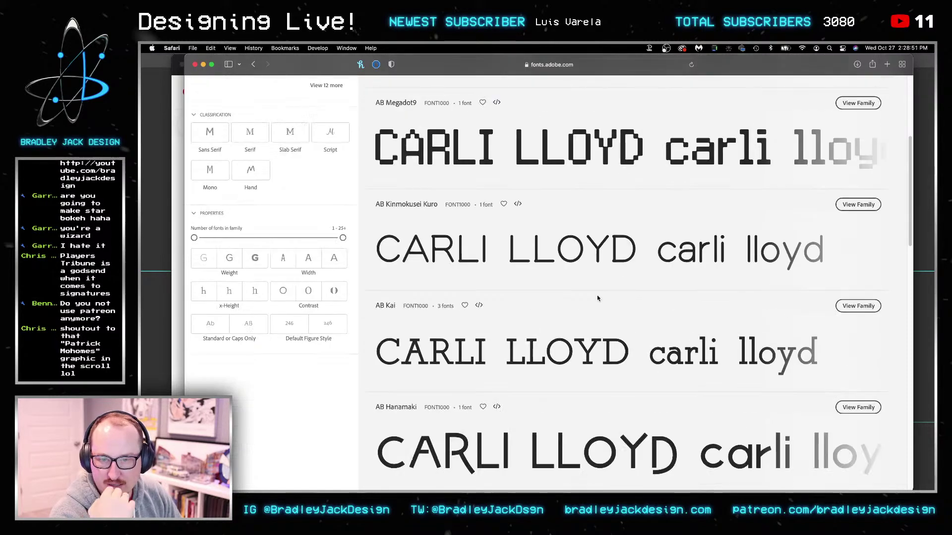
scroll(597, 295, "down", 3)
scroll(597, 298, "down", 1)
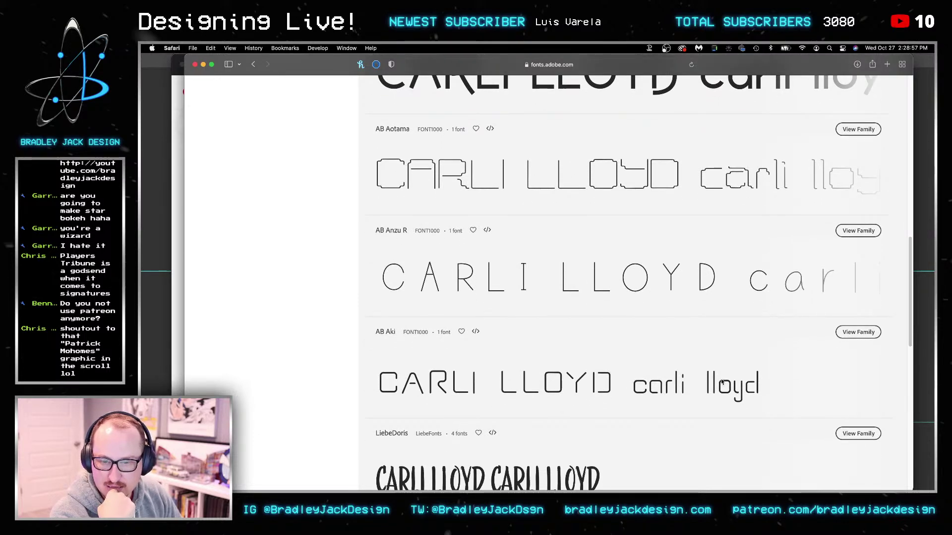
scroll(677, 386, "down", 1)
scroll(684, 318, "down", 2)
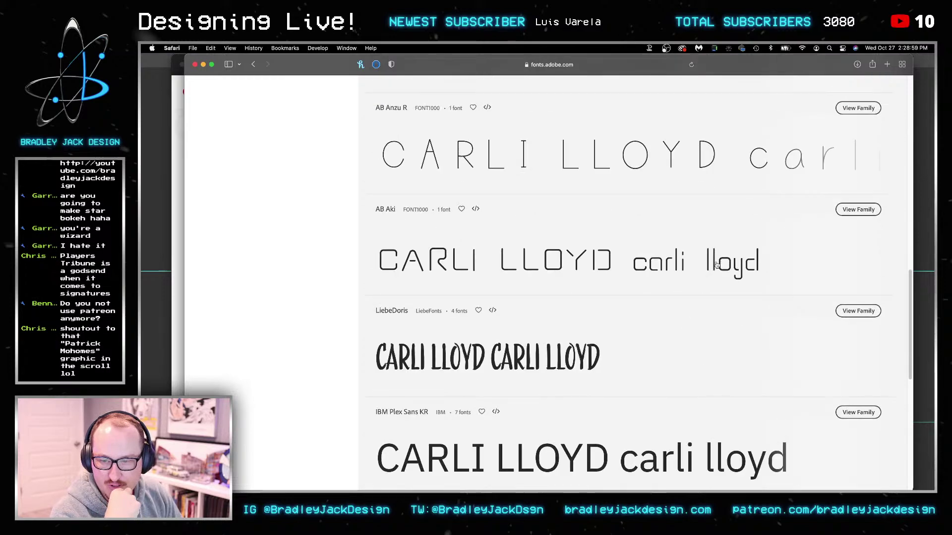
scroll(691, 268, "down", 3)
scroll(691, 269, "down", 5)
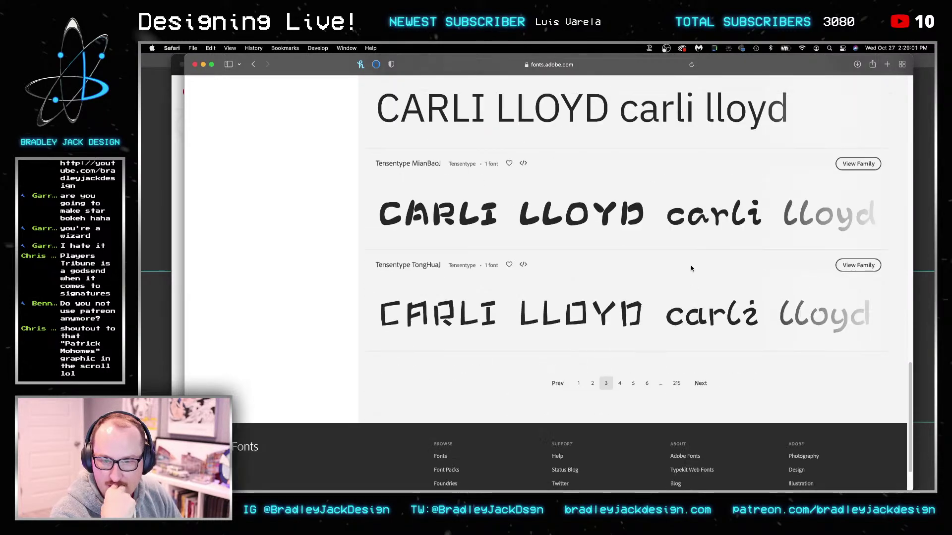
Go to page 4 of the font families and examine its CARLI LLOYD previews
left_click(620, 383)
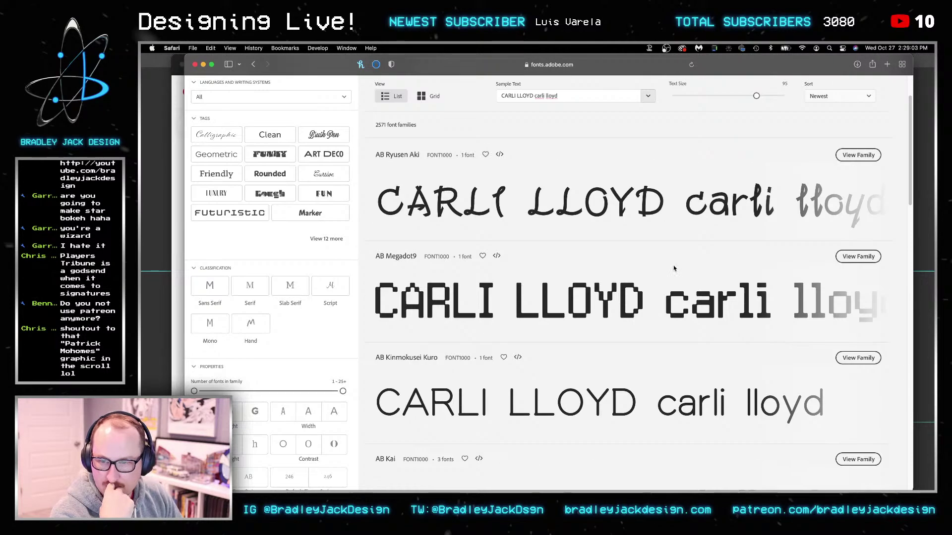
scroll(679, 256, "down", 15)
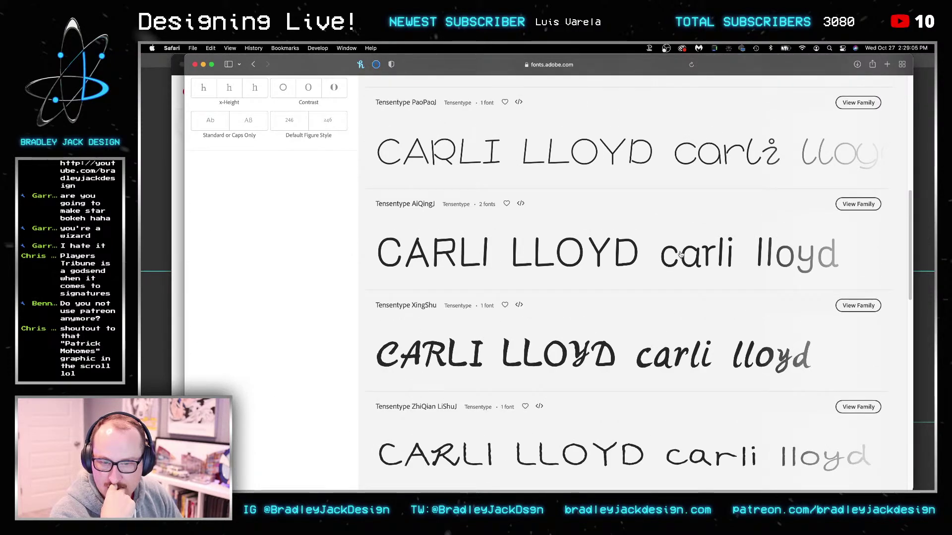
scroll(681, 254, "down", 6)
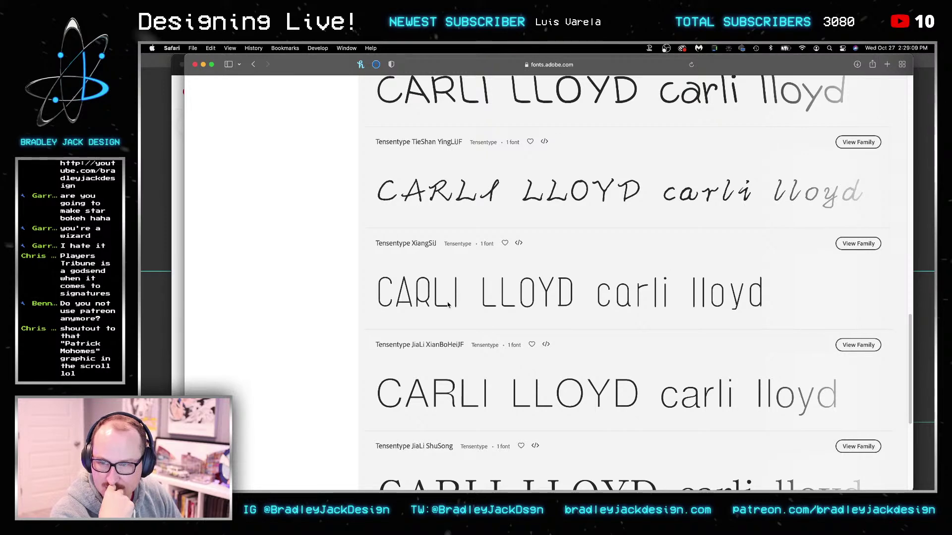
scroll(649, 290, "down", 3)
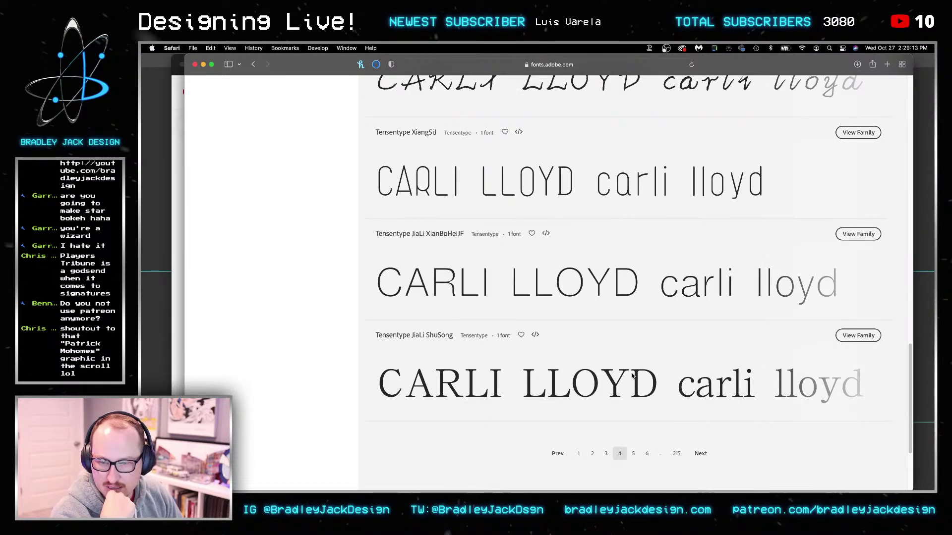
Go to page 5 of the font families and examine its previews down to the end of the page
left_click(621, 454)
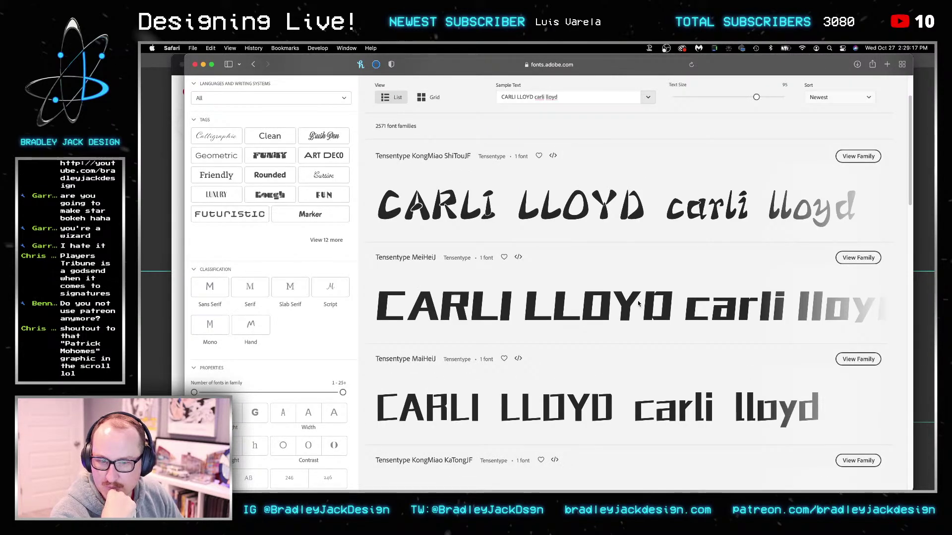
scroll(638, 304, "down", 2)
scroll(638, 304, "down", 10)
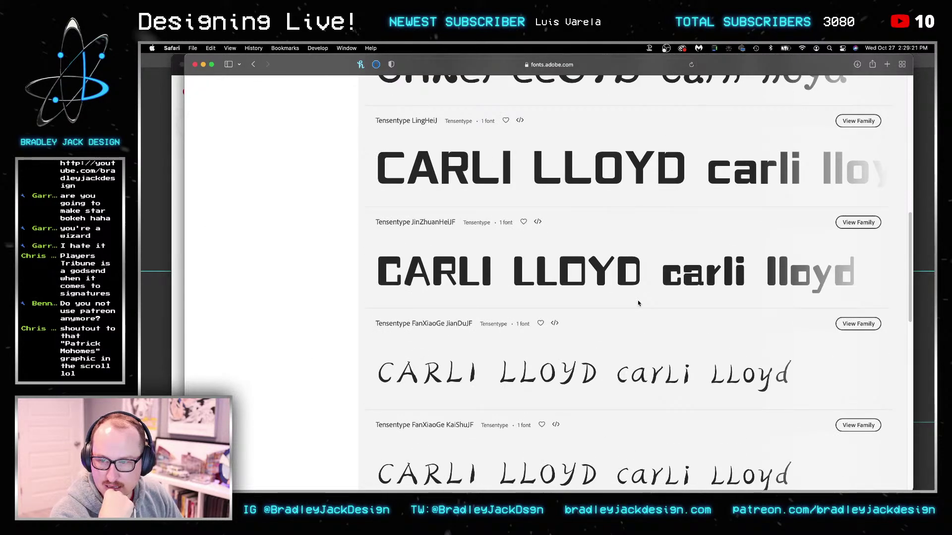
scroll(638, 303, "down", 6)
scroll(638, 303, "down", 4)
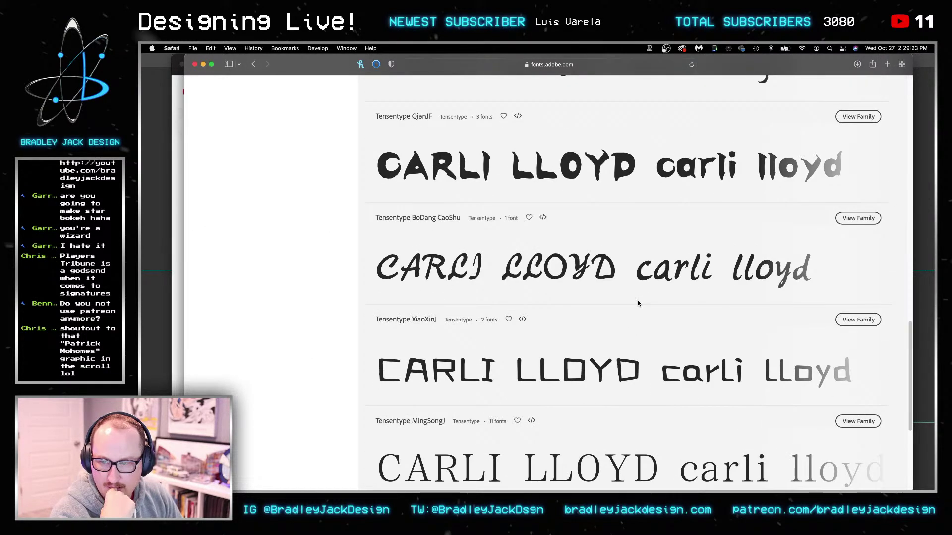
scroll(638, 304, "down", 3)
scroll(635, 329, "up", 20)
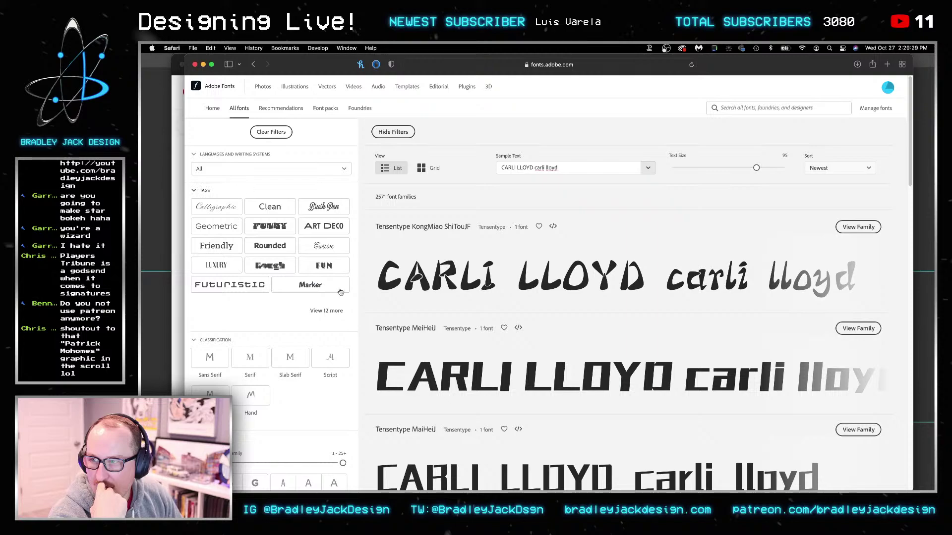
scroll(330, 326, "down", 2)
scroll(330, 326, "down", 2)
scroll(297, 328, "down", 10)
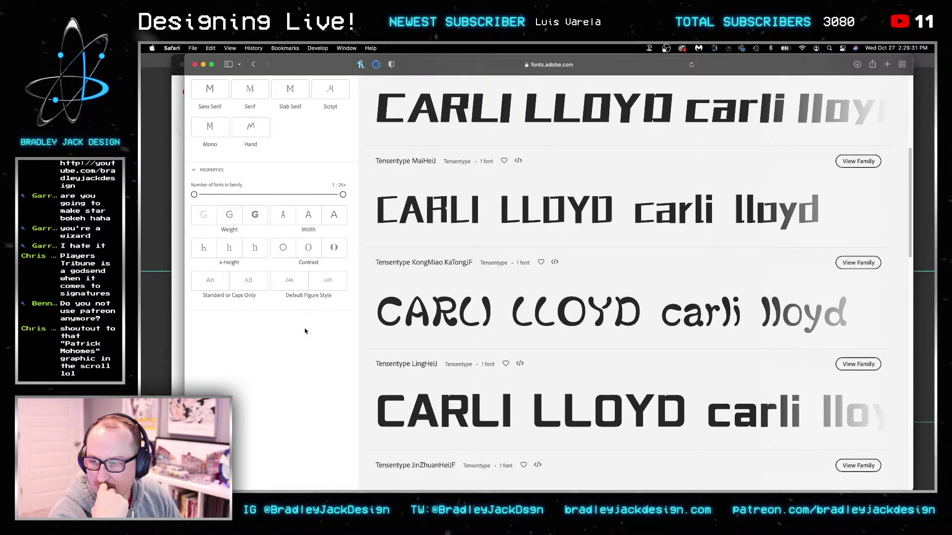
scroll(591, 327, "down", 10)
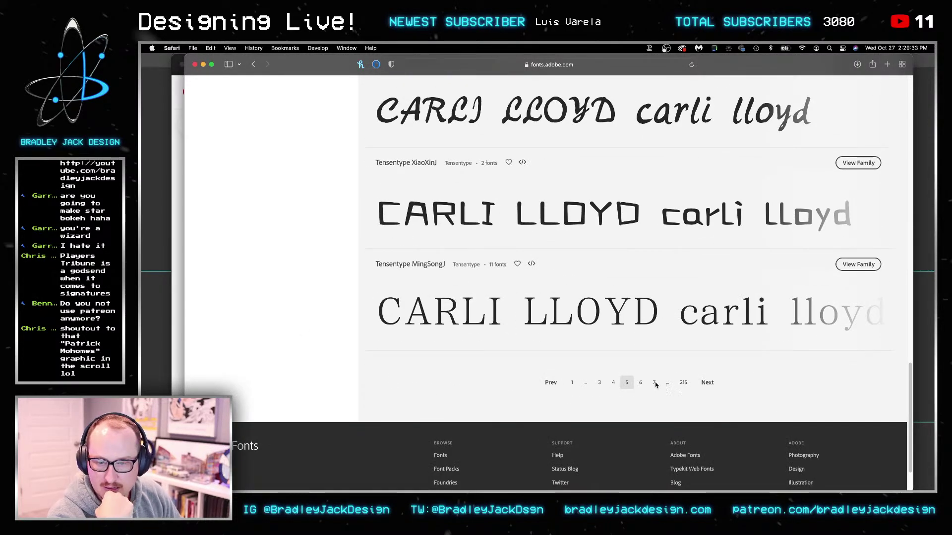
Go to page 6 of the font families and examine its previews for a suitable typeface
left_click(641, 383)
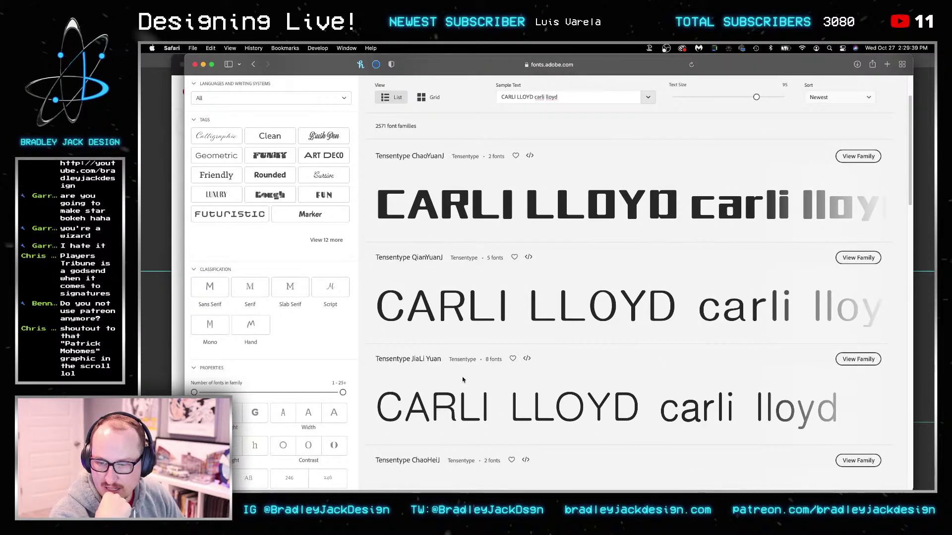
scroll(483, 367, "down", 3)
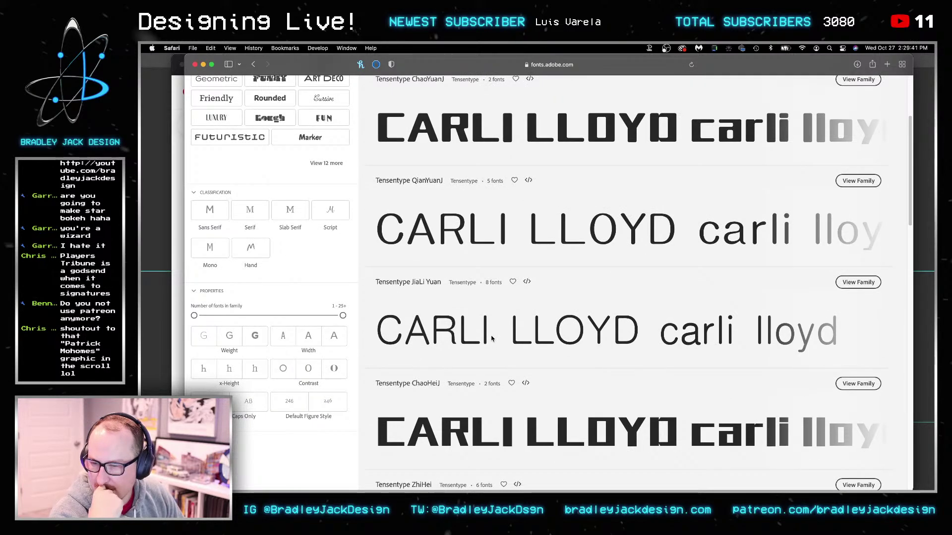
scroll(544, 329, "down", 10)
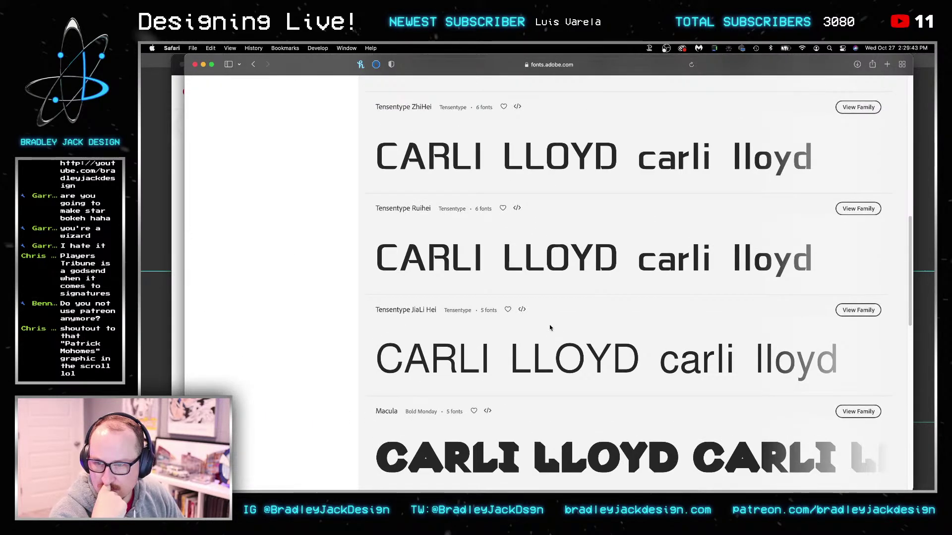
scroll(452, 314, "down", 15)
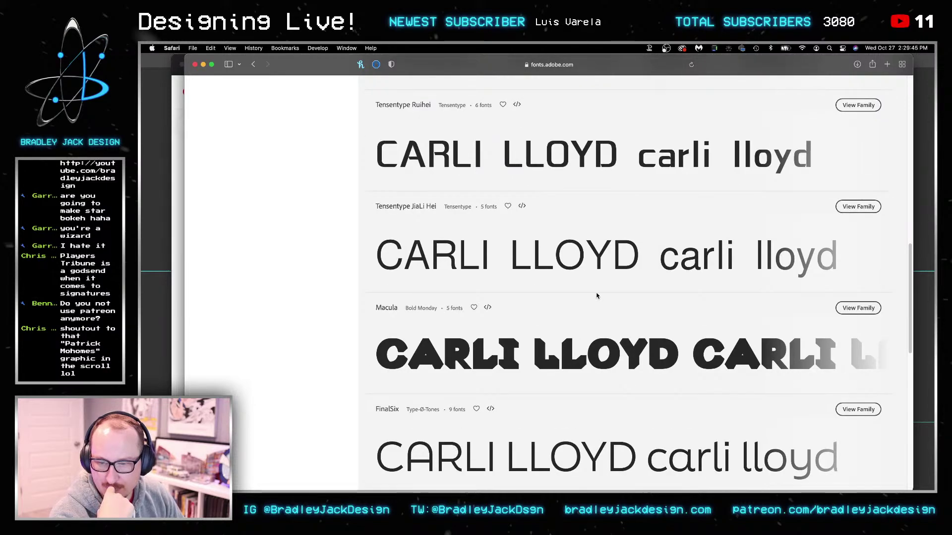
scroll(605, 322, "down", 3)
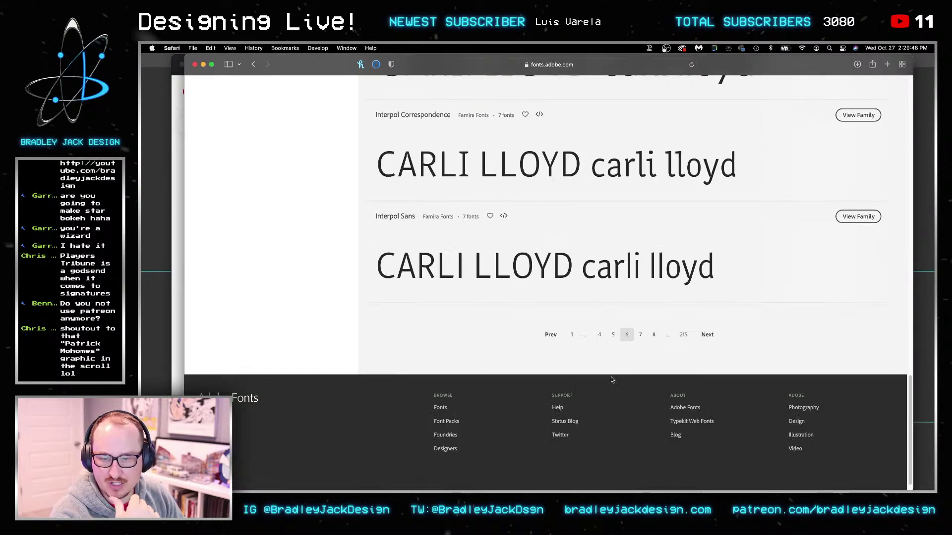
On page 7 of the font families, open the Glodok family and activate its font
left_click(640, 336)
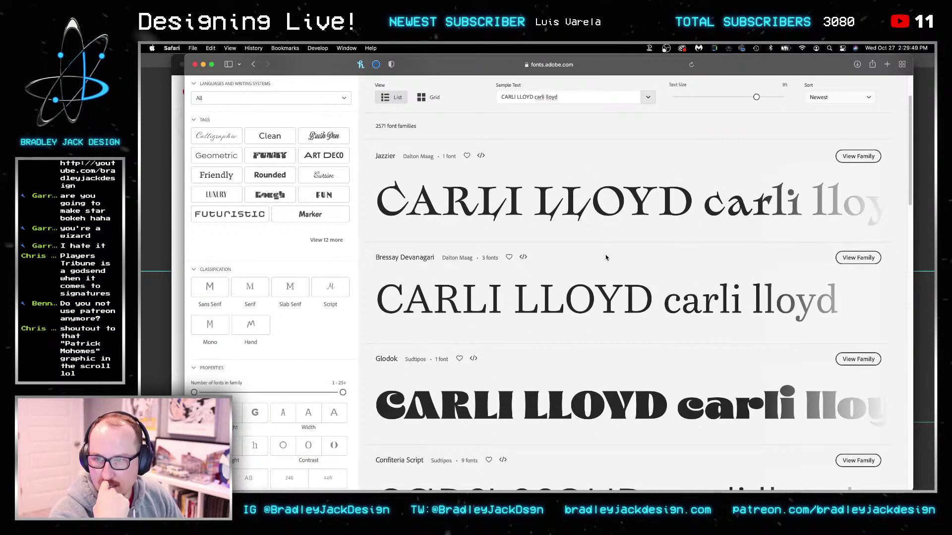
scroll(590, 245, "down", 1)
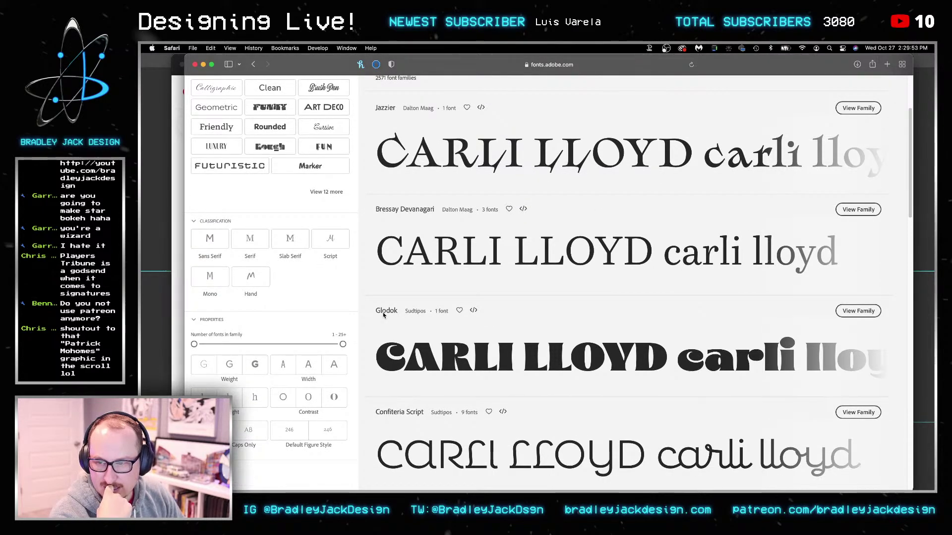
left_click(858, 311)
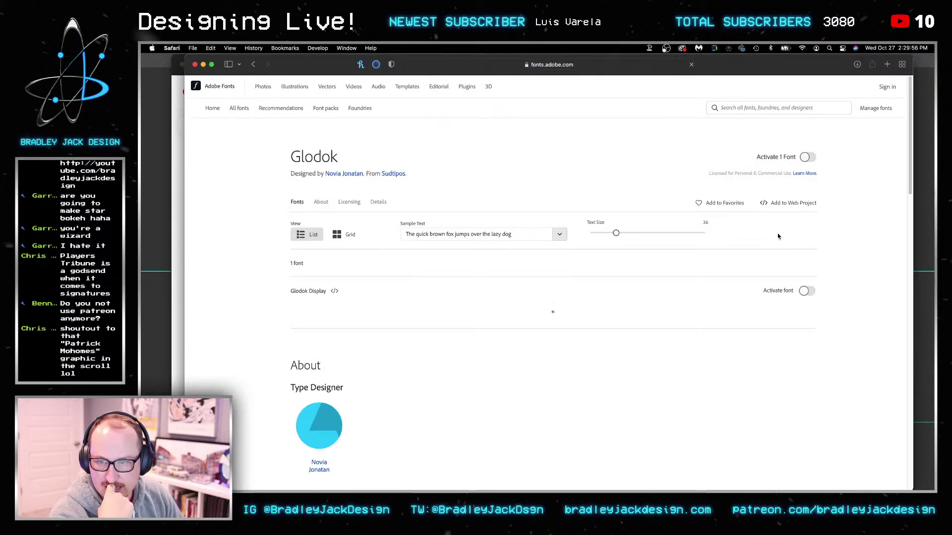
left_click(807, 157)
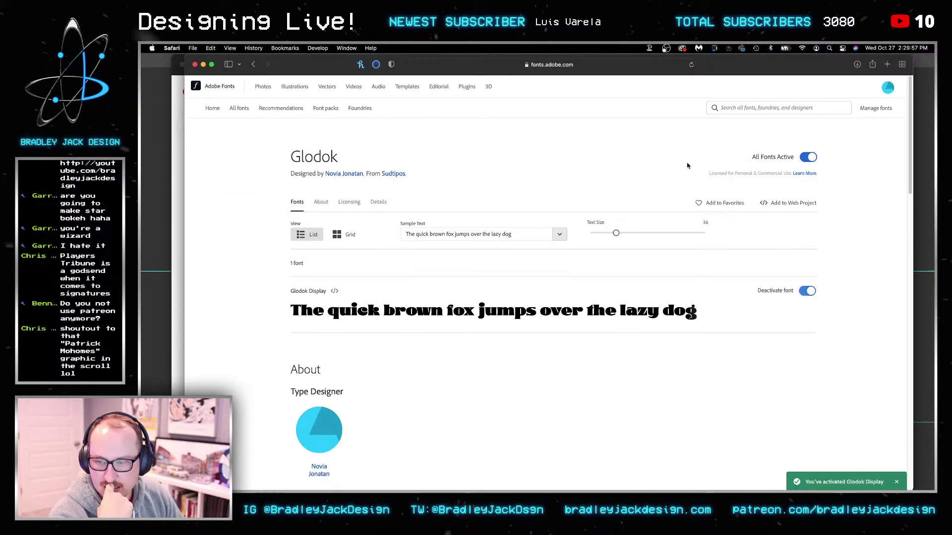
Switch to Photoshop, search the CARLI LLOYD text's font list for Glodok, and return to the Adobe Fonts page in Safari
left_click(150, 205)
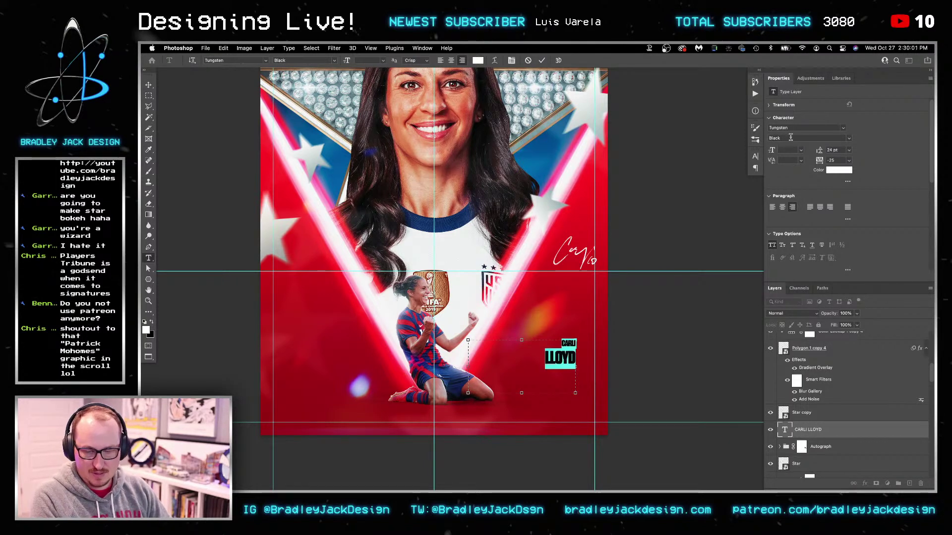
left_click(799, 130)
type("glo")
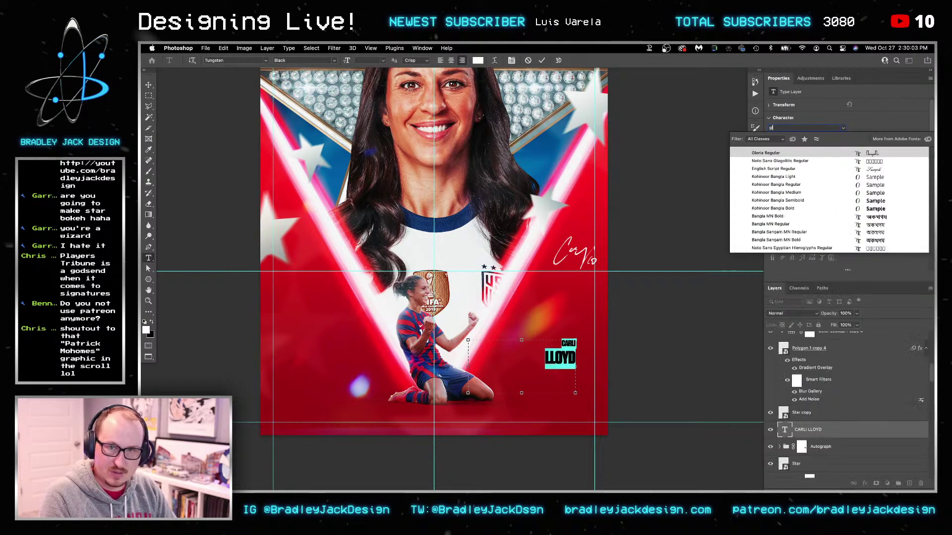
key("BackSpace")
key("BackSpace")
key("BackSpace")
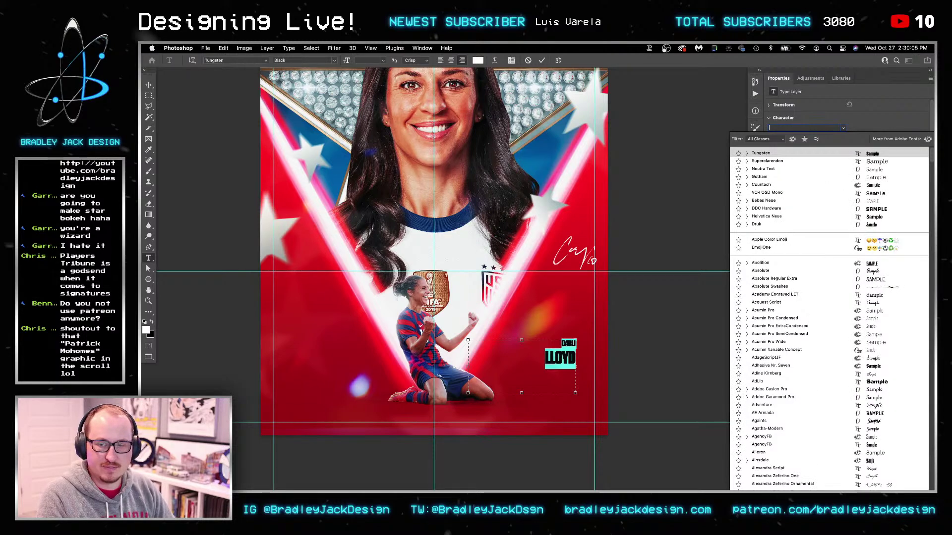
key("Escape")
key("super+Tab")
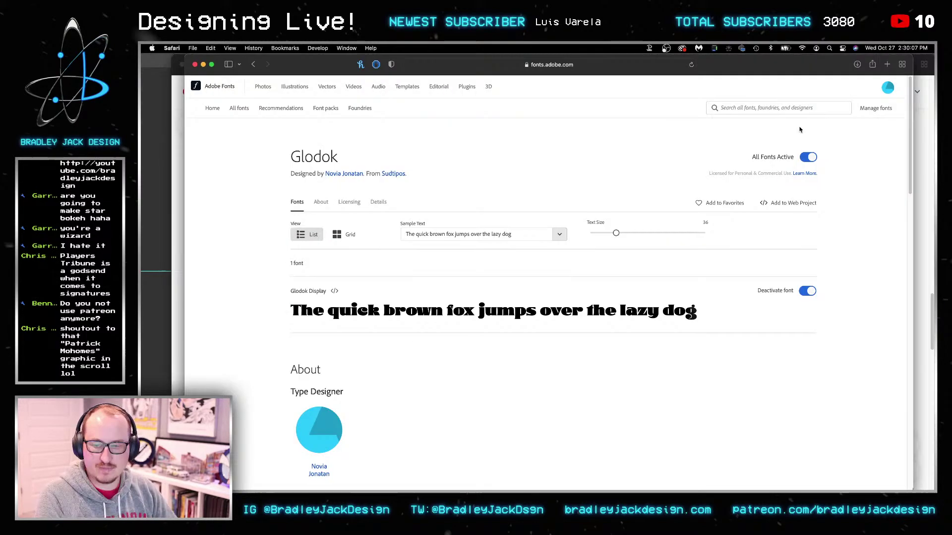
Switch to Photoshop and set the CARLI LLOYD text's font to Glodok Display
key("super+Tab")
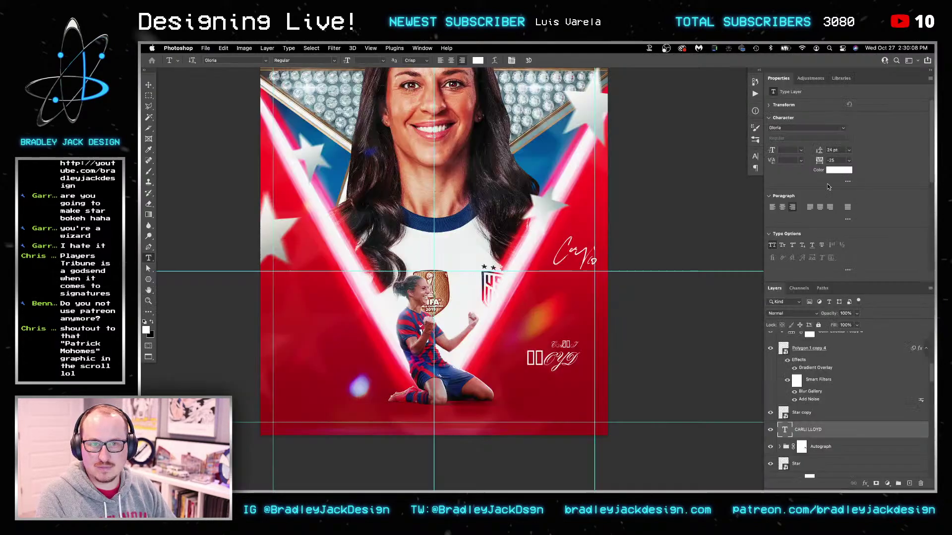
left_click(795, 128)
type("glo")
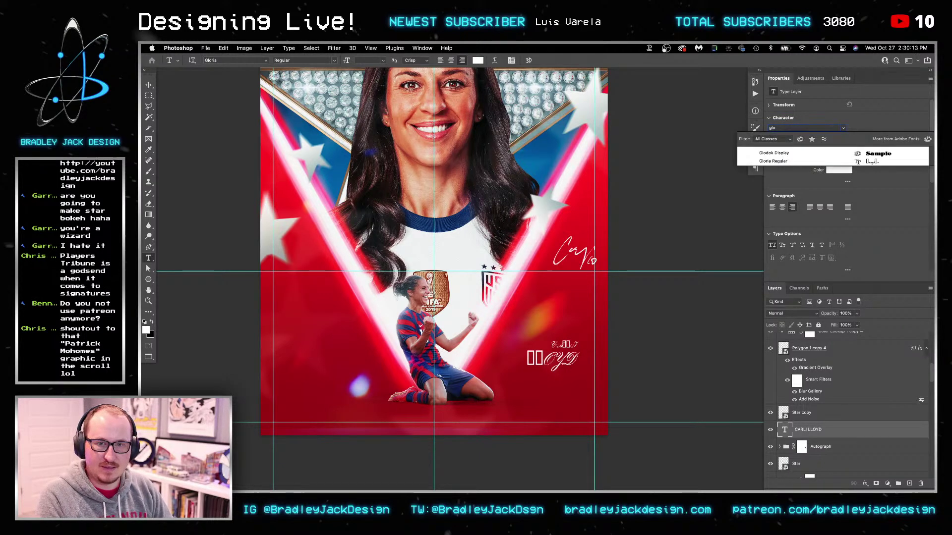
left_click(782, 153)
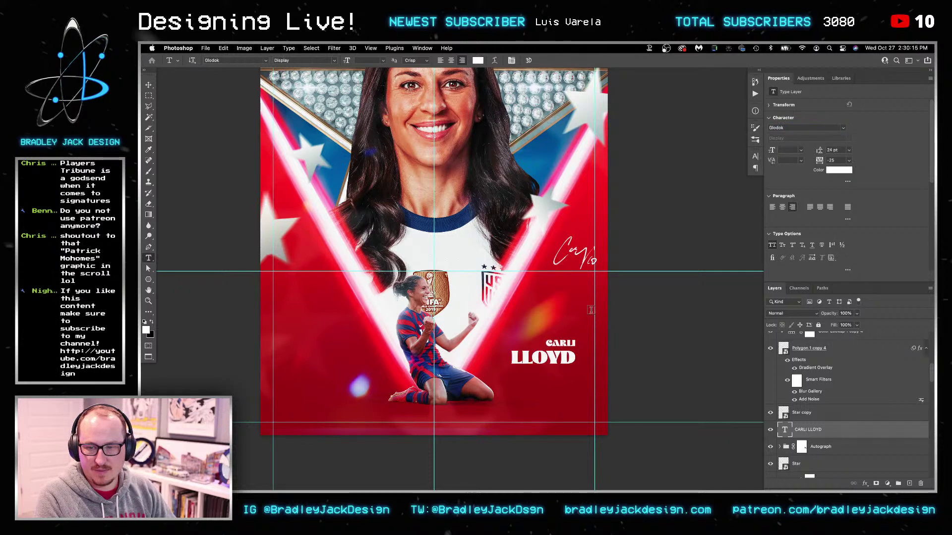
Delete the CARLI line from the text so the layer contains only LLOYD
left_click(566, 354)
key("super+a")
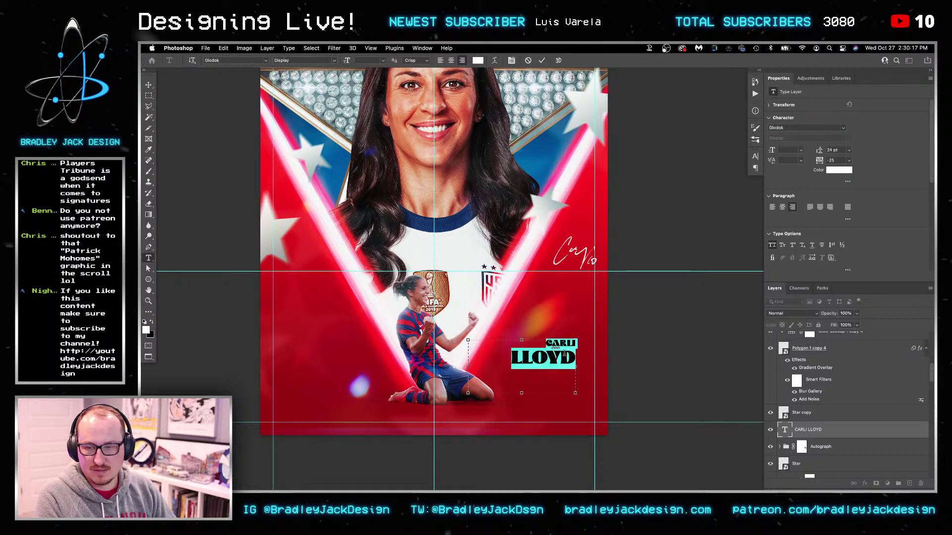
key("super+h")
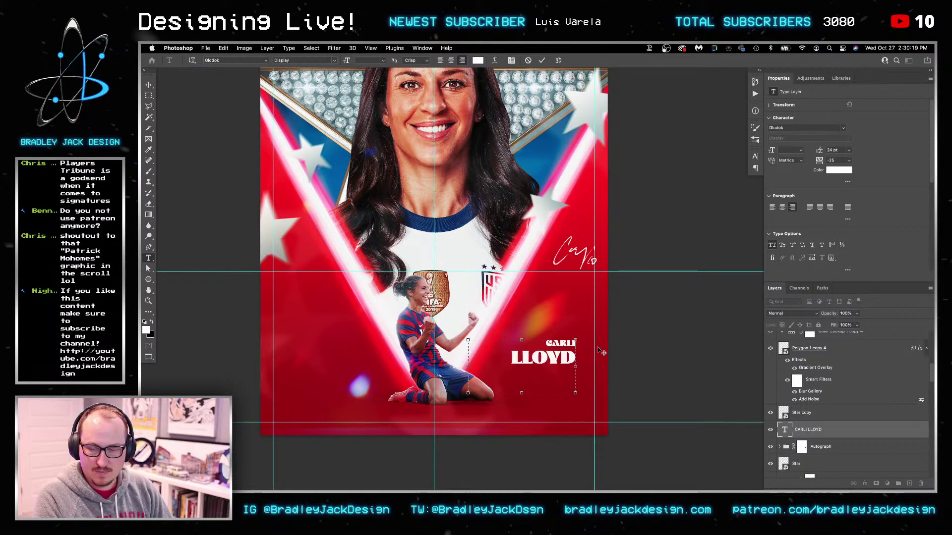
key("BackSpace")
key("BackSpace")
key("BackSpace")
key("BackSpace")
key("BackSpace")
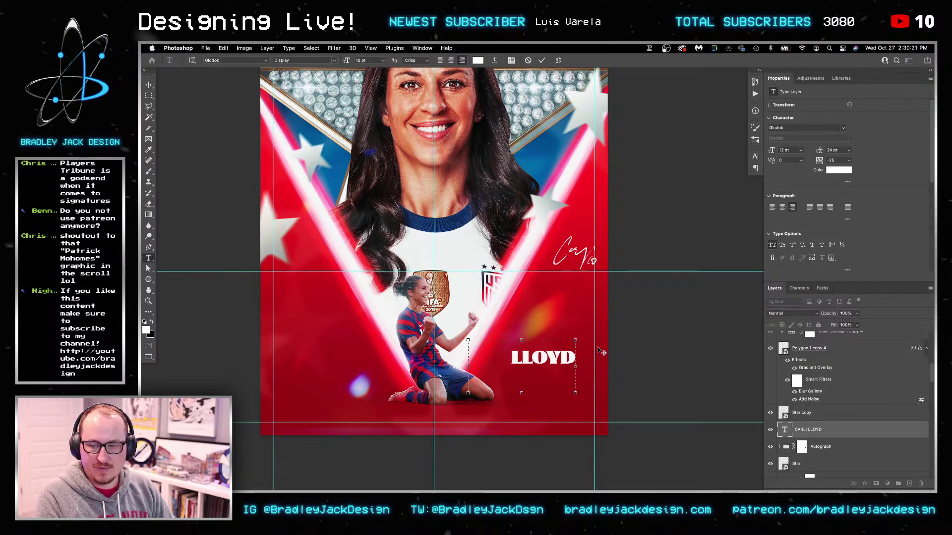
key("BackSpace")
Widen the LLOYD text box to both side edges of the poster and centre-align its text
left_click_drag(468, 367, 260, 358)
left_click_drag(574, 367, 608, 366)
key("ctrl+a")
left_click(451, 60)
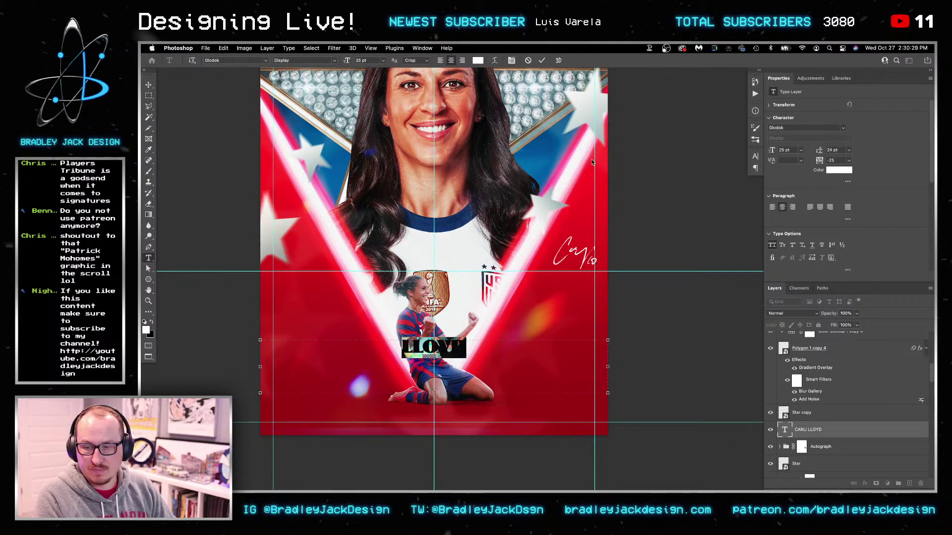
Enlarge the LLOYD text to 95 pt
left_click(792, 150)
key("shift+Up")
key("shift+Up")
key("shift+Up")
key("shift+Up")
key("shift+Up")
key("shift+Up")
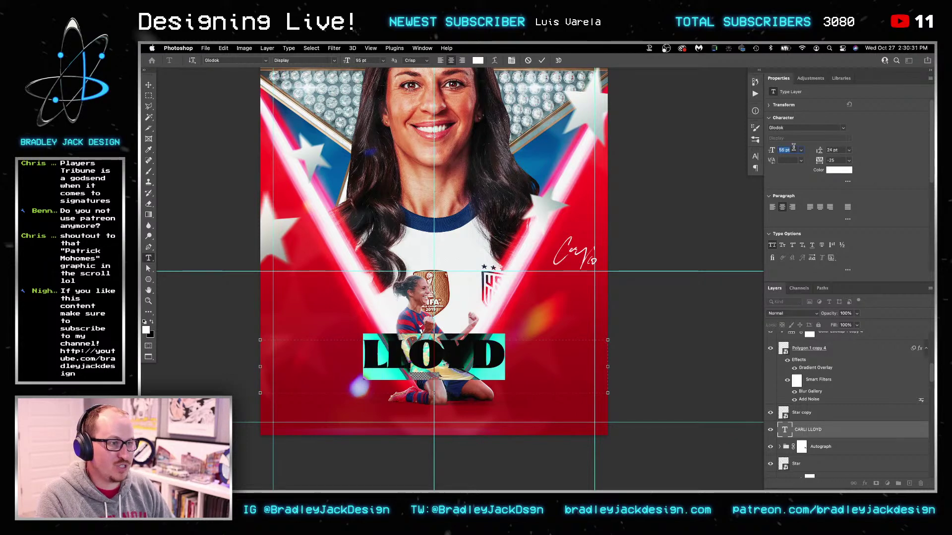
key("shift+Up")
key("shift+Up")
key("shift+Up")
key("shift+Down")
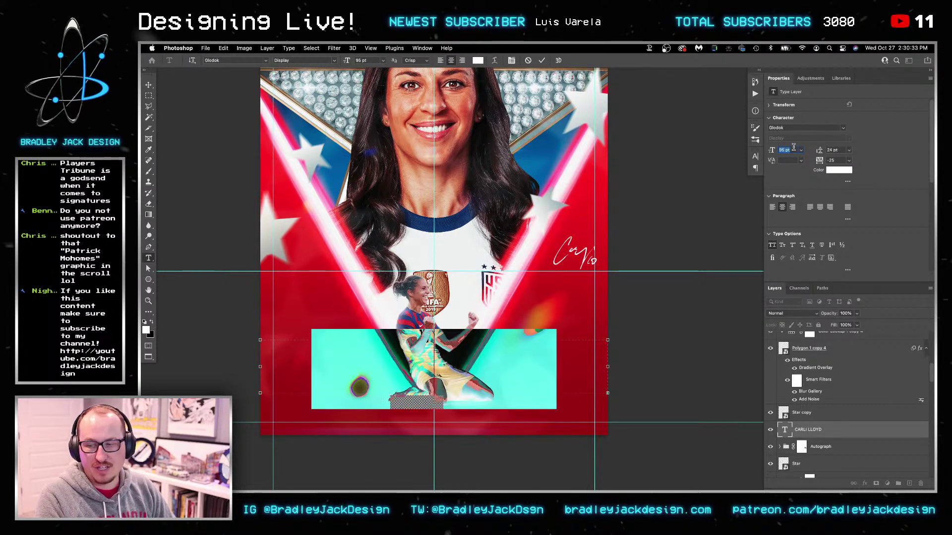
Extend the LLOYD text box below the poster's lower edge and increase the font size to 121 pt
left_click_drag(419, 394, 420, 453)
double_click(425, 369)
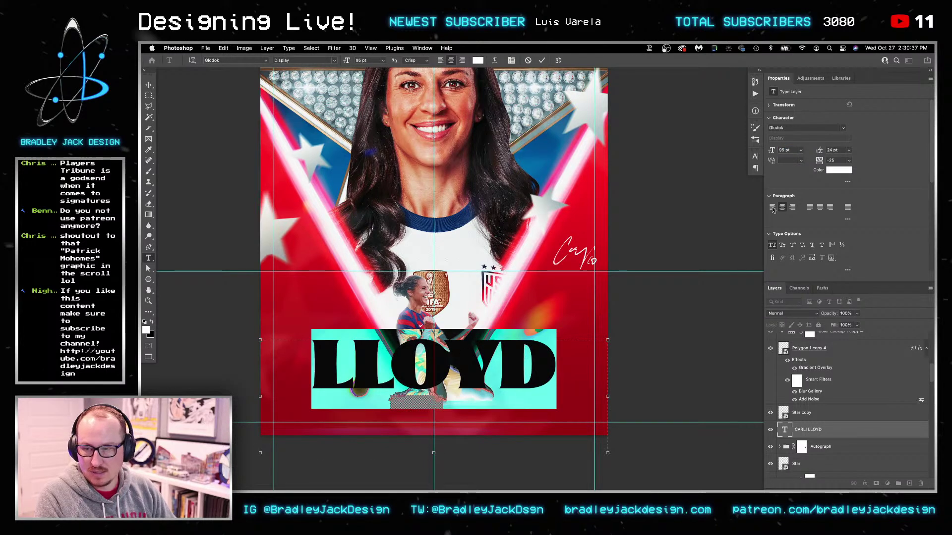
left_click(792, 152)
scroll(792, 152, "up", 20)
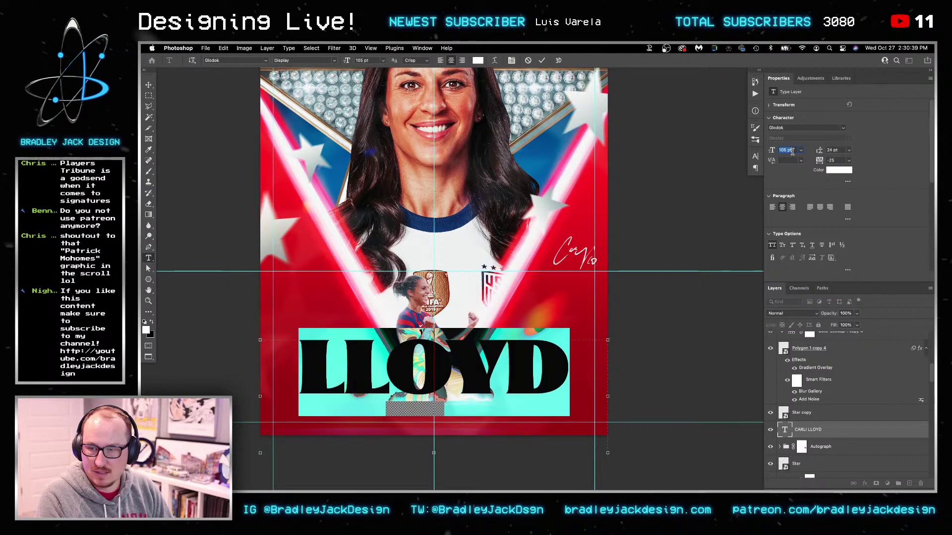
scroll(792, 152, "up", 1)
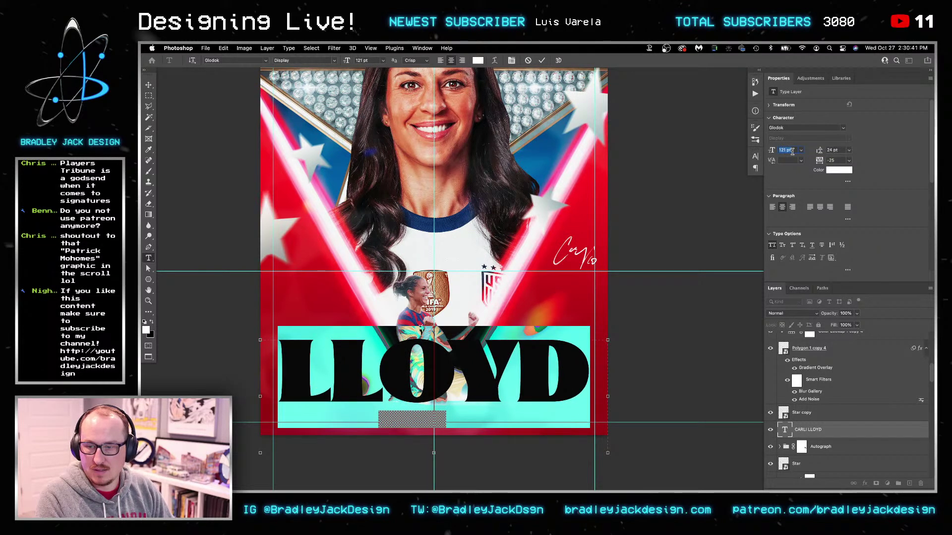
left_click(148, 85)
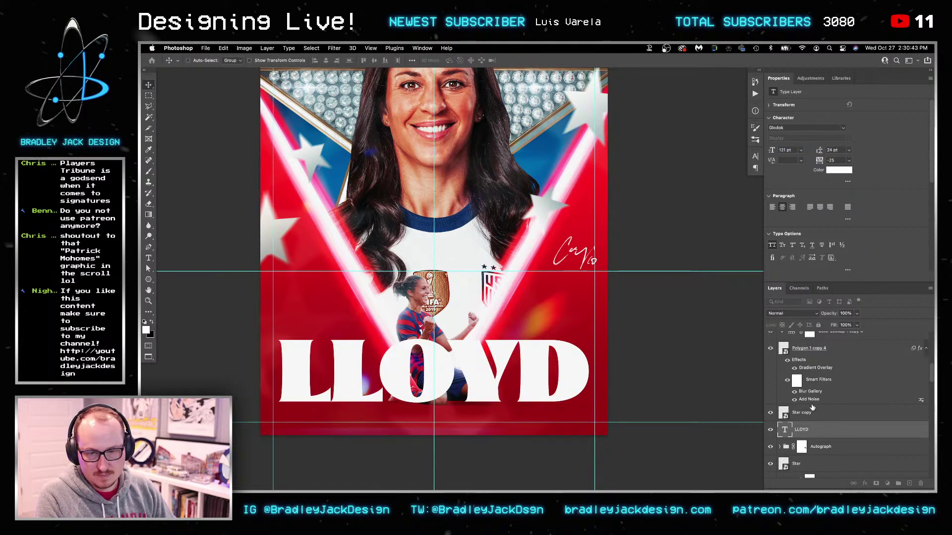
Place the LLOYD layer directly beneath the Front Slide Carli group and move the text up about 176 px
scroll(808, 407, "down", 3)
left_click_drag(806, 403, 804, 417)
left_click_drag(802, 393, 801, 394)
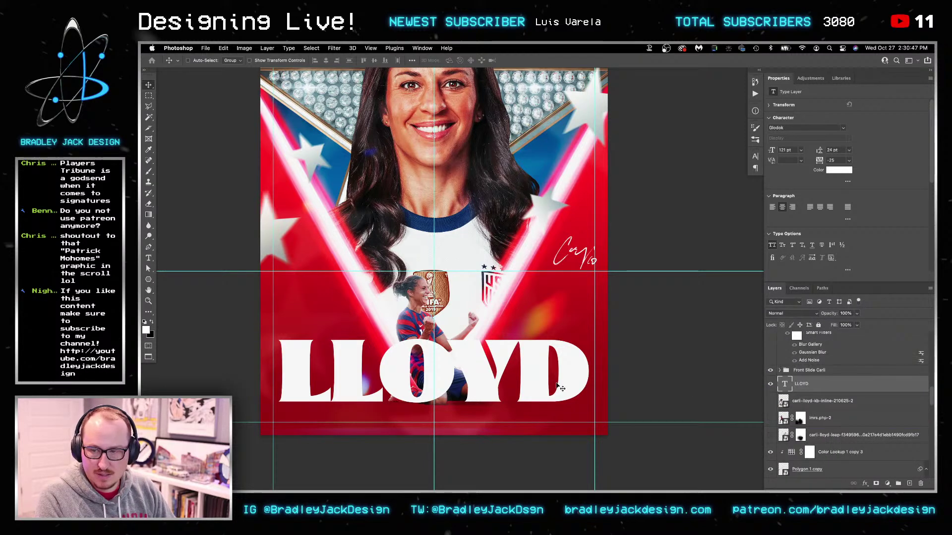
left_click_drag(552, 372, 554, 340)
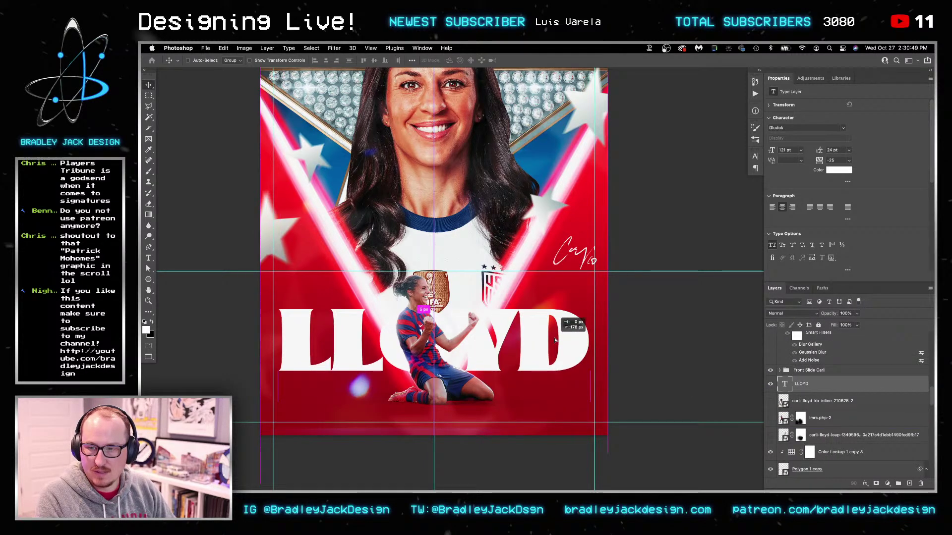
Try adding CARLI as a separate line above LLOYD within the same text box, and undo the change
double_click(553, 339)
key("Return")
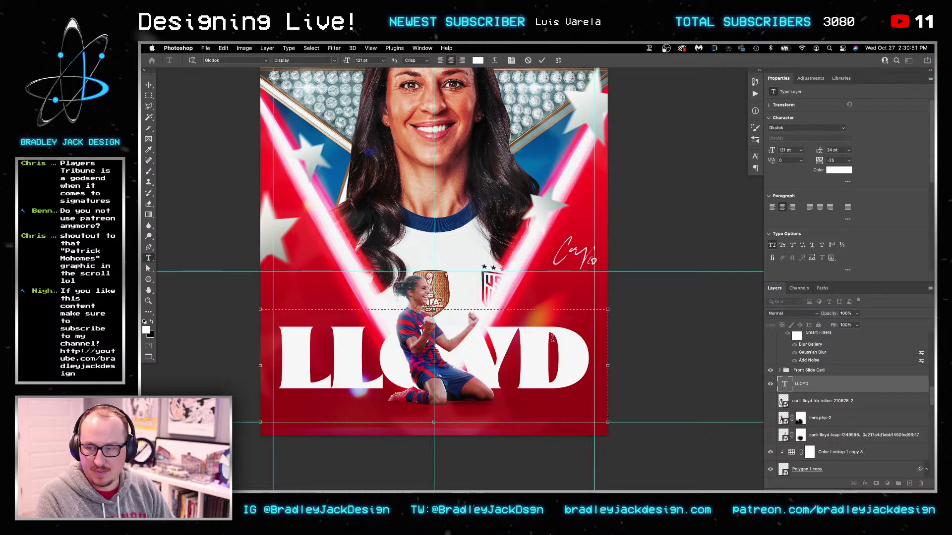
key("Up")
type("CARLI")
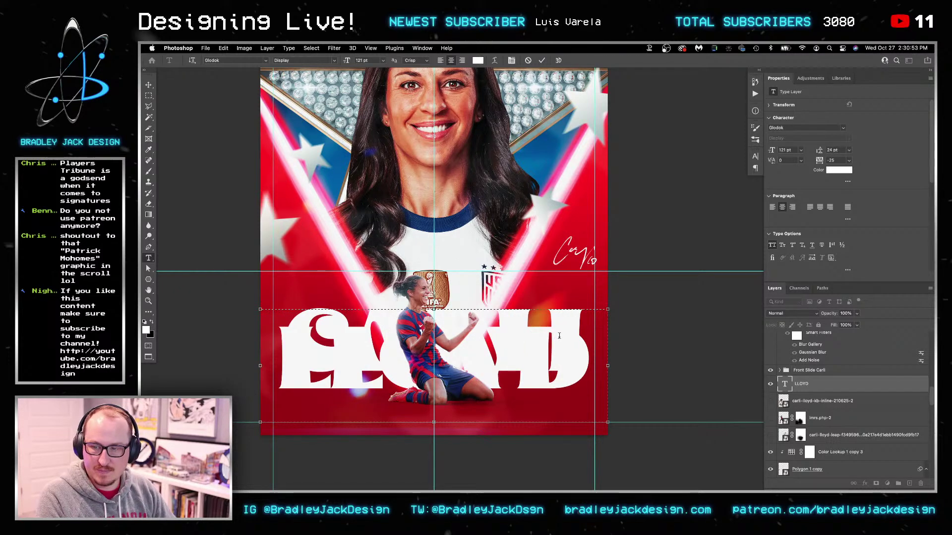
key("ctrl+Return")
key("v")
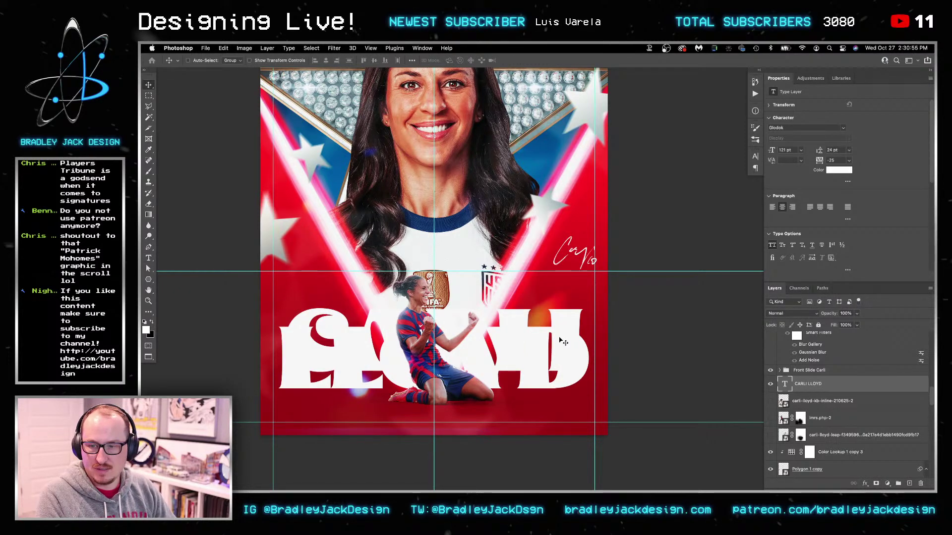
key("ctrl+z")
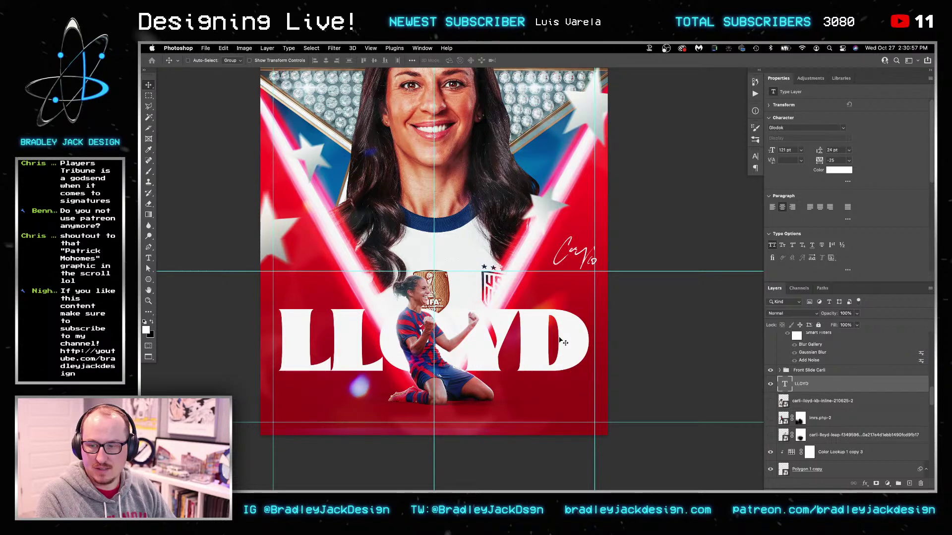
Nudge the LLOYD text slightly upward to fine-tune its position behind the kneeling player
key("Up")
key("Up")
key("Up")
key("Up")
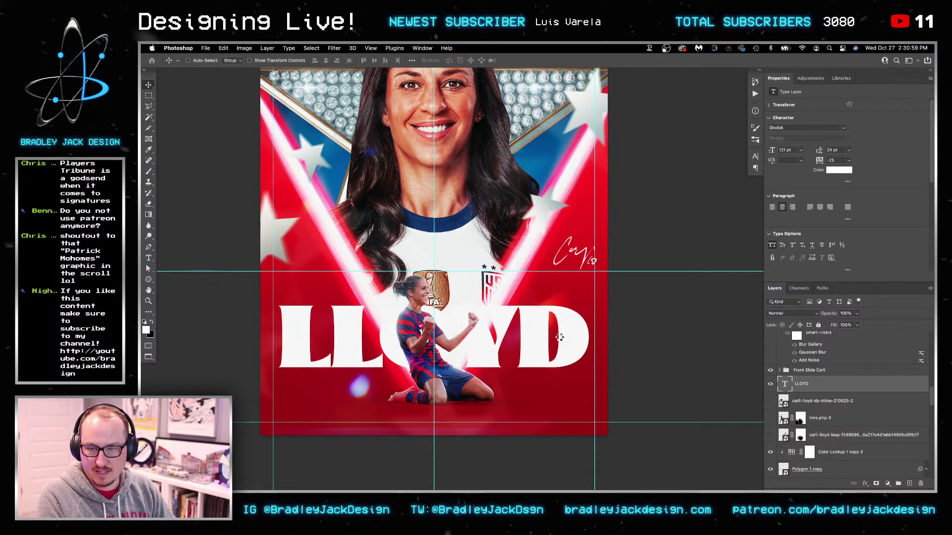
key("Right")
key("Down")
key("Down")
Duplicate the LLOYD text directly above the original and replace the copy's wording with CARLI
key("z")
left_click(531, 331, "alt")
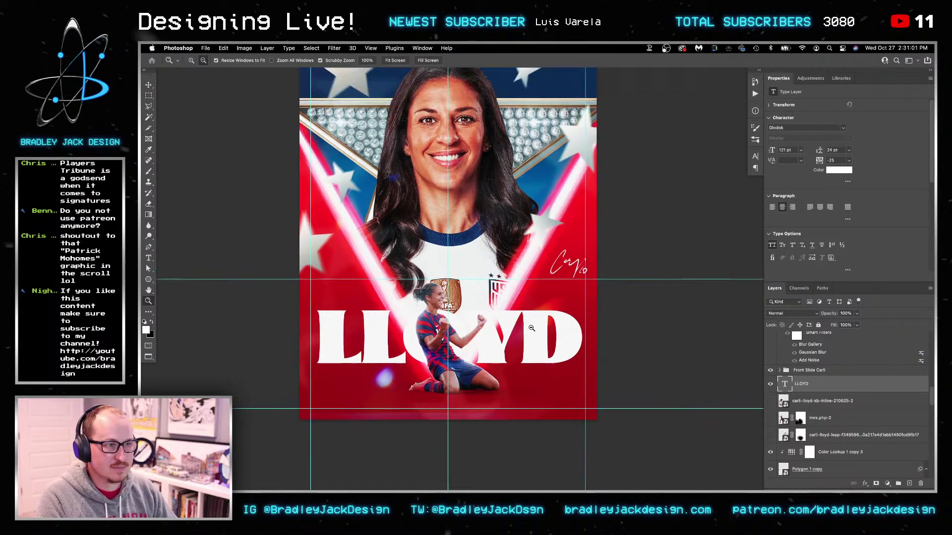
key("v")
left_click_drag(531, 331, 532, 295)
key("t")
double_click(532, 293)
type("CARLI")
key("ctrl+Return")
Shift the CARLI text left and scale it up to about 124.65 pt to match LLOYD's width
key("ctrl+t")
key("shift+Left")
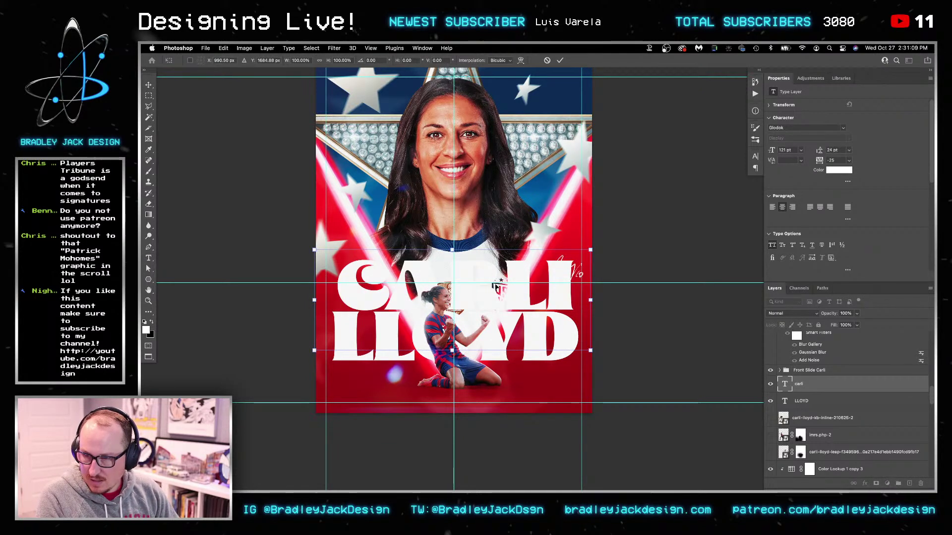
key("shift+Left")
key("Left")
key("Left")
key("Left")
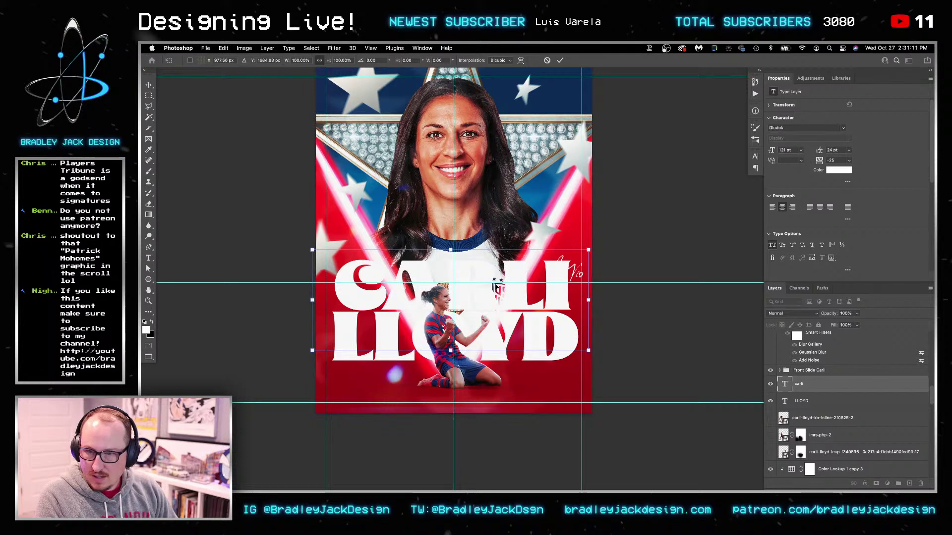
key("Left")
key("Left")
key("Left")
left_click_drag(589, 249, 599, 252)
key("Return")
Nudge the CARLI text up to adjust its gap above LLOYD, and hide the panels to review the poster
key("Up")
key("Up")
key("Up")
key("Up")
key("Up")
key("Up")
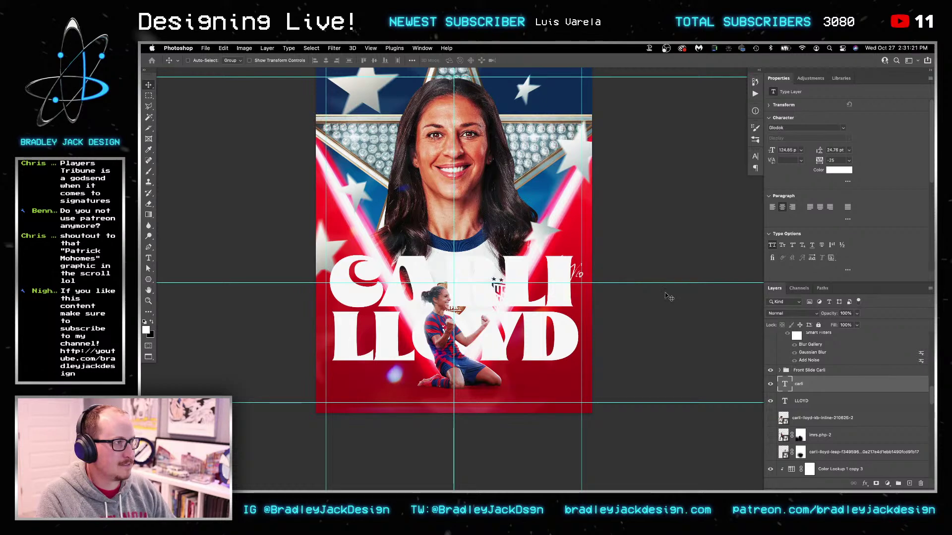
key("Tab")
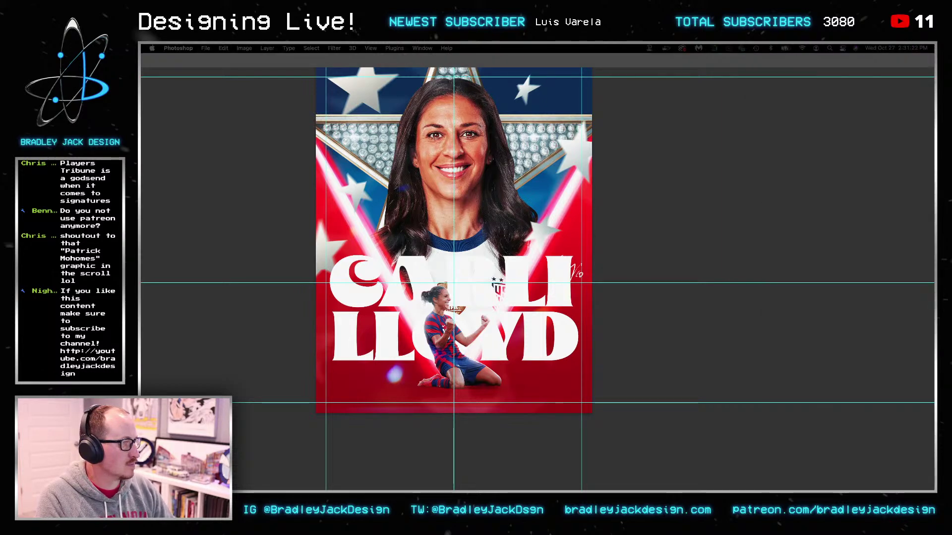